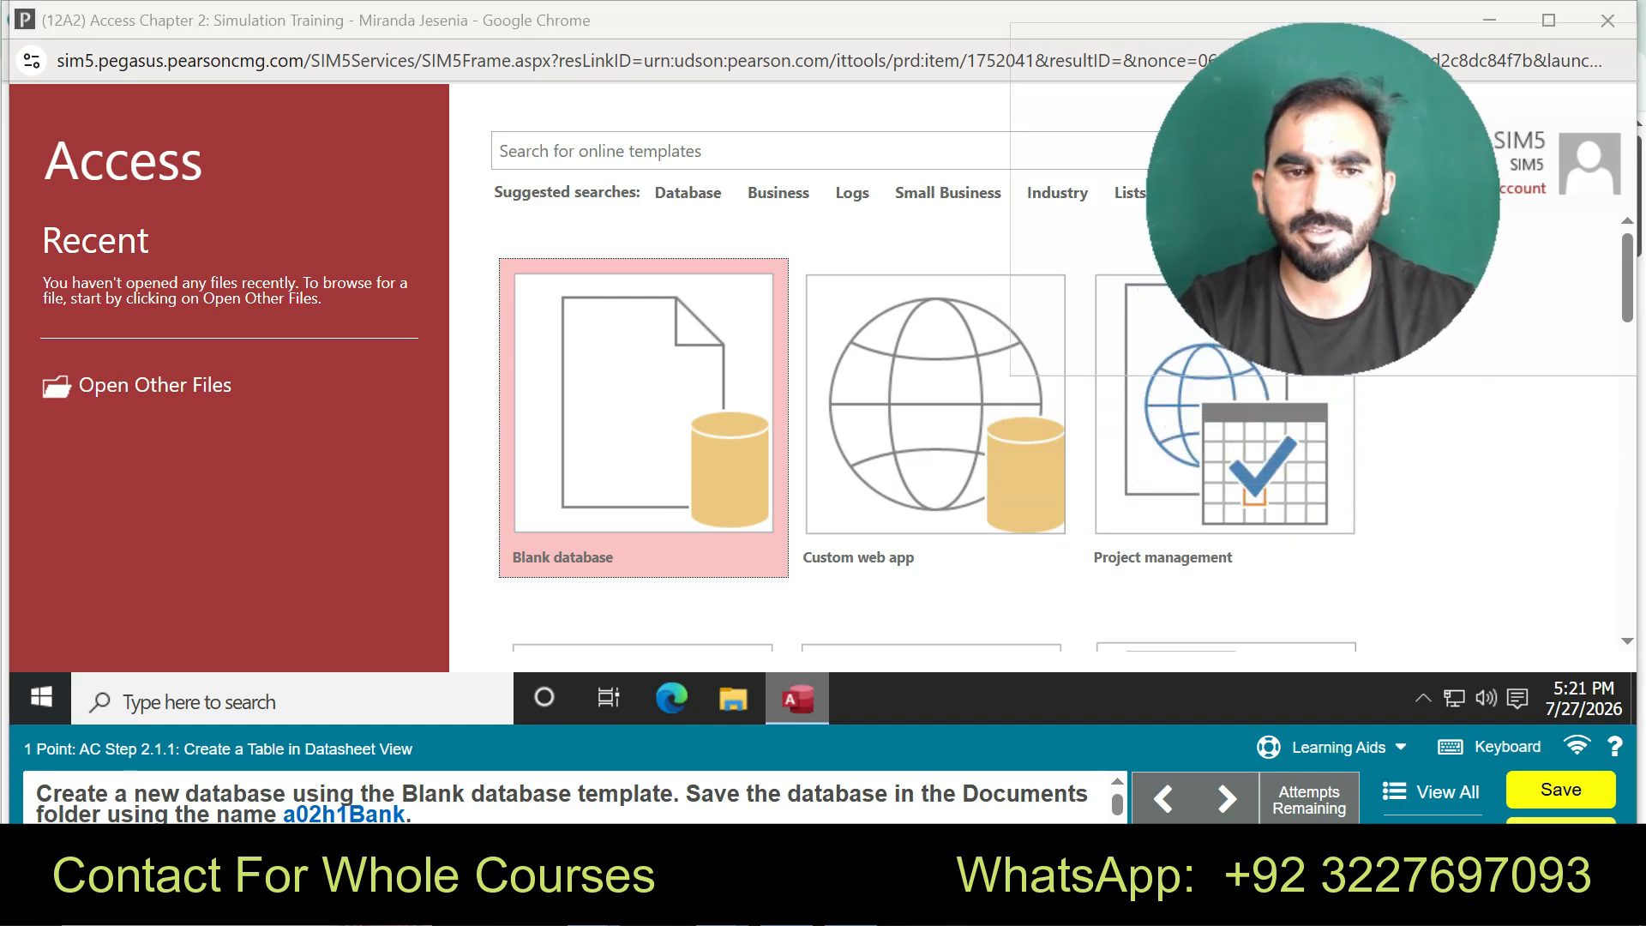
- Create a blank database with the file name a02h1Bank
click(643, 418)
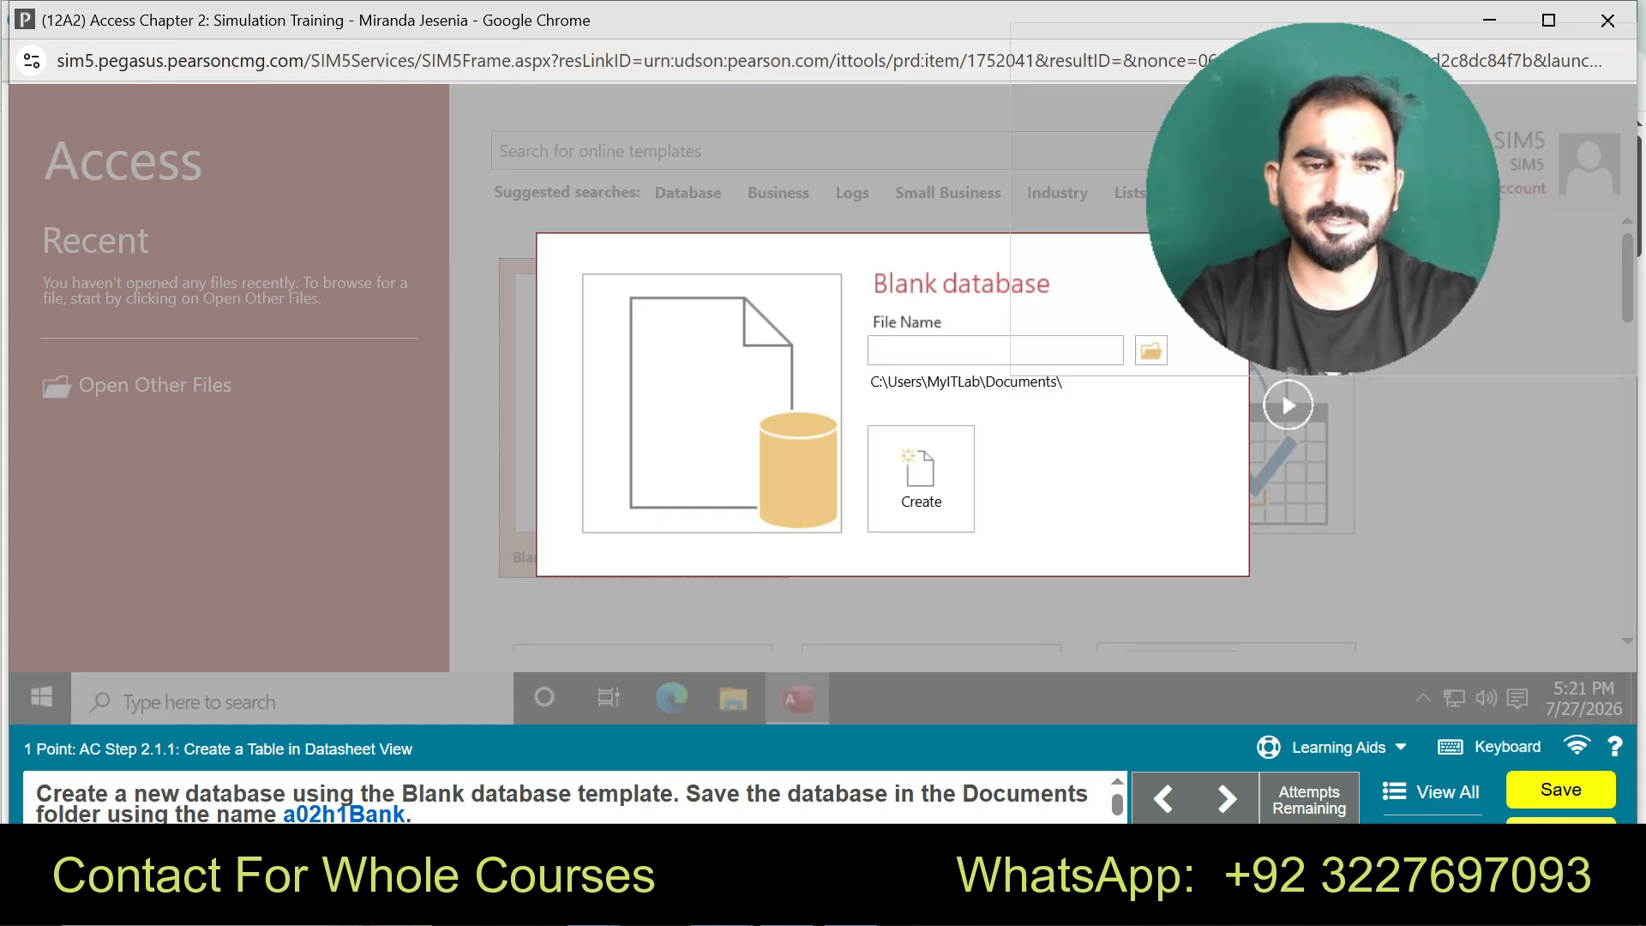
text(A0)
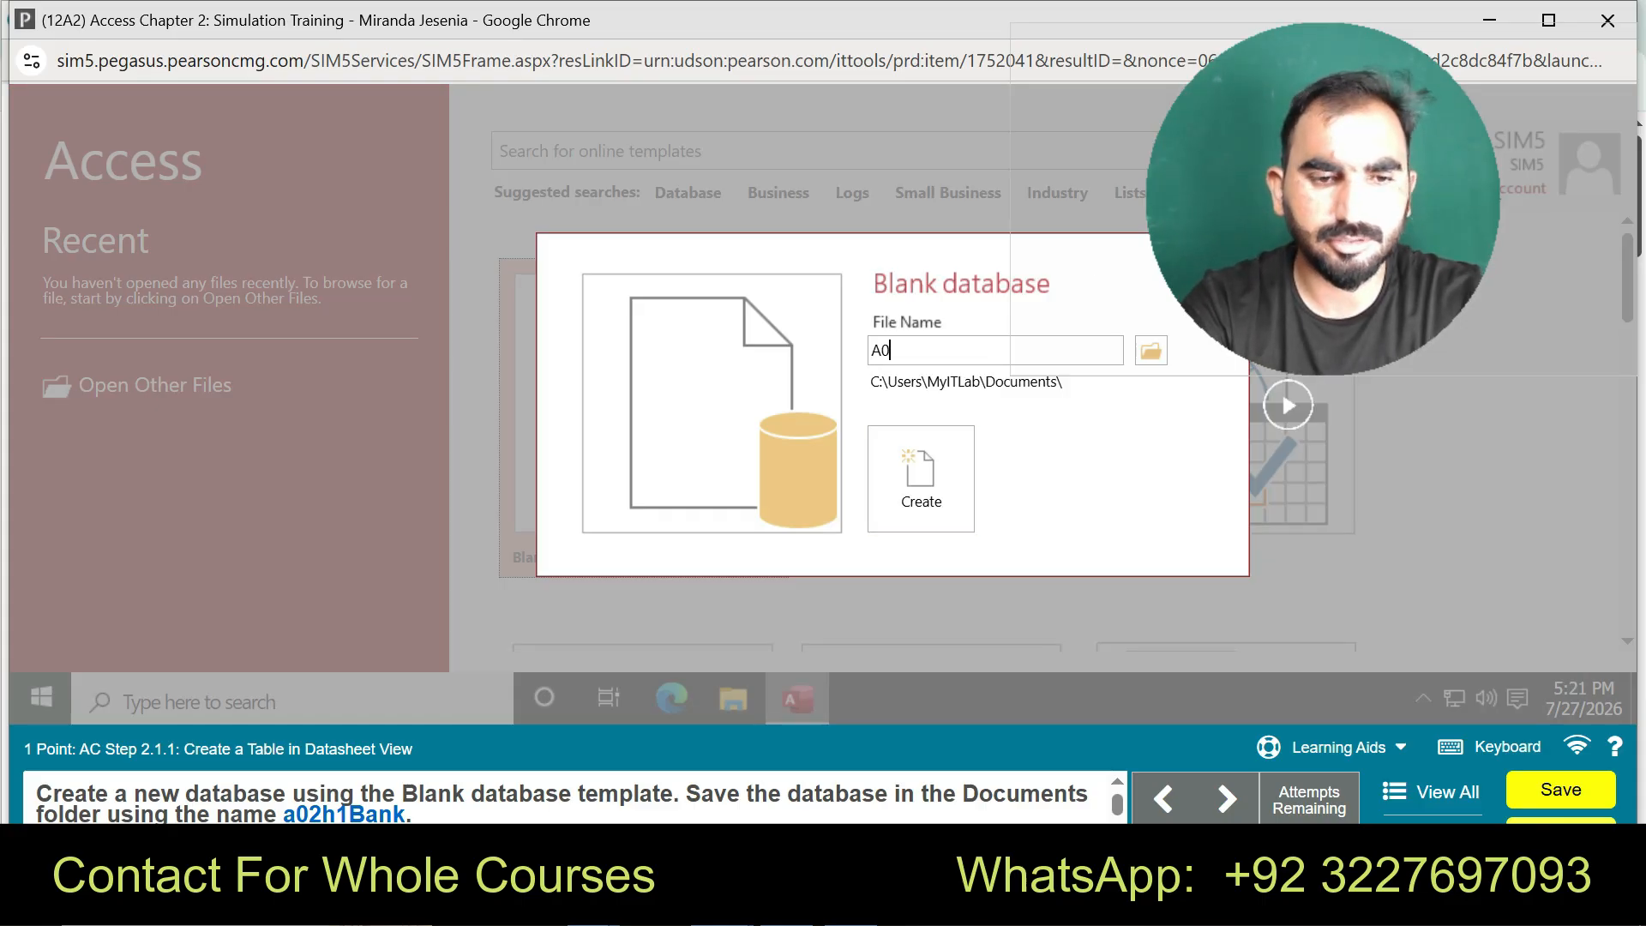
text(2H)
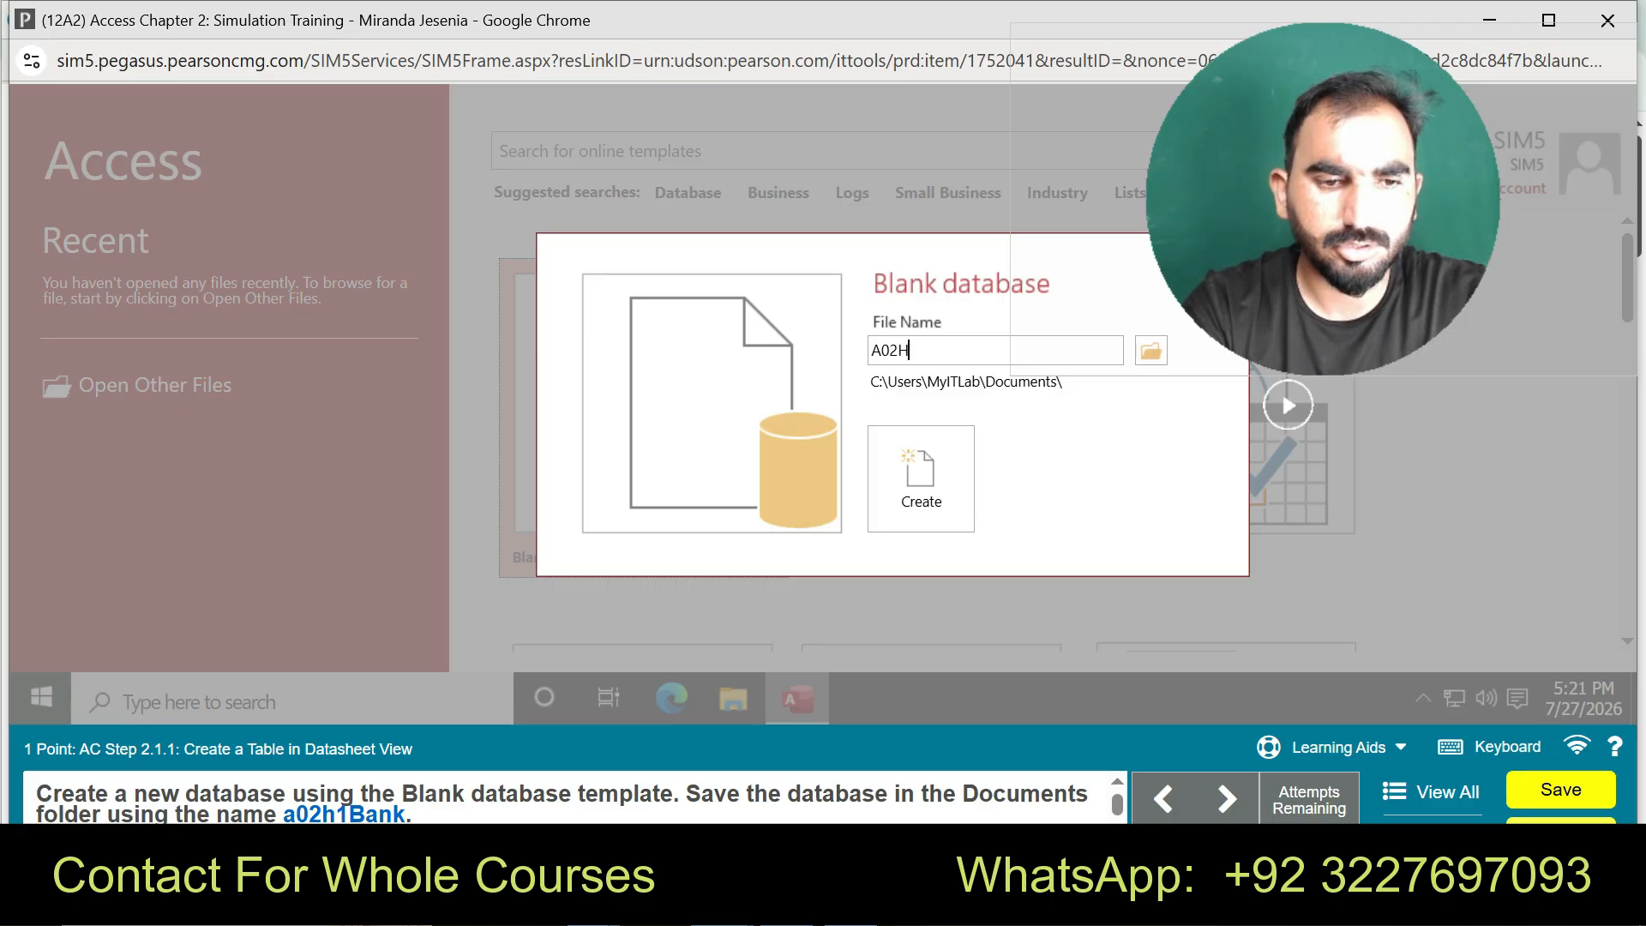
text(1b)
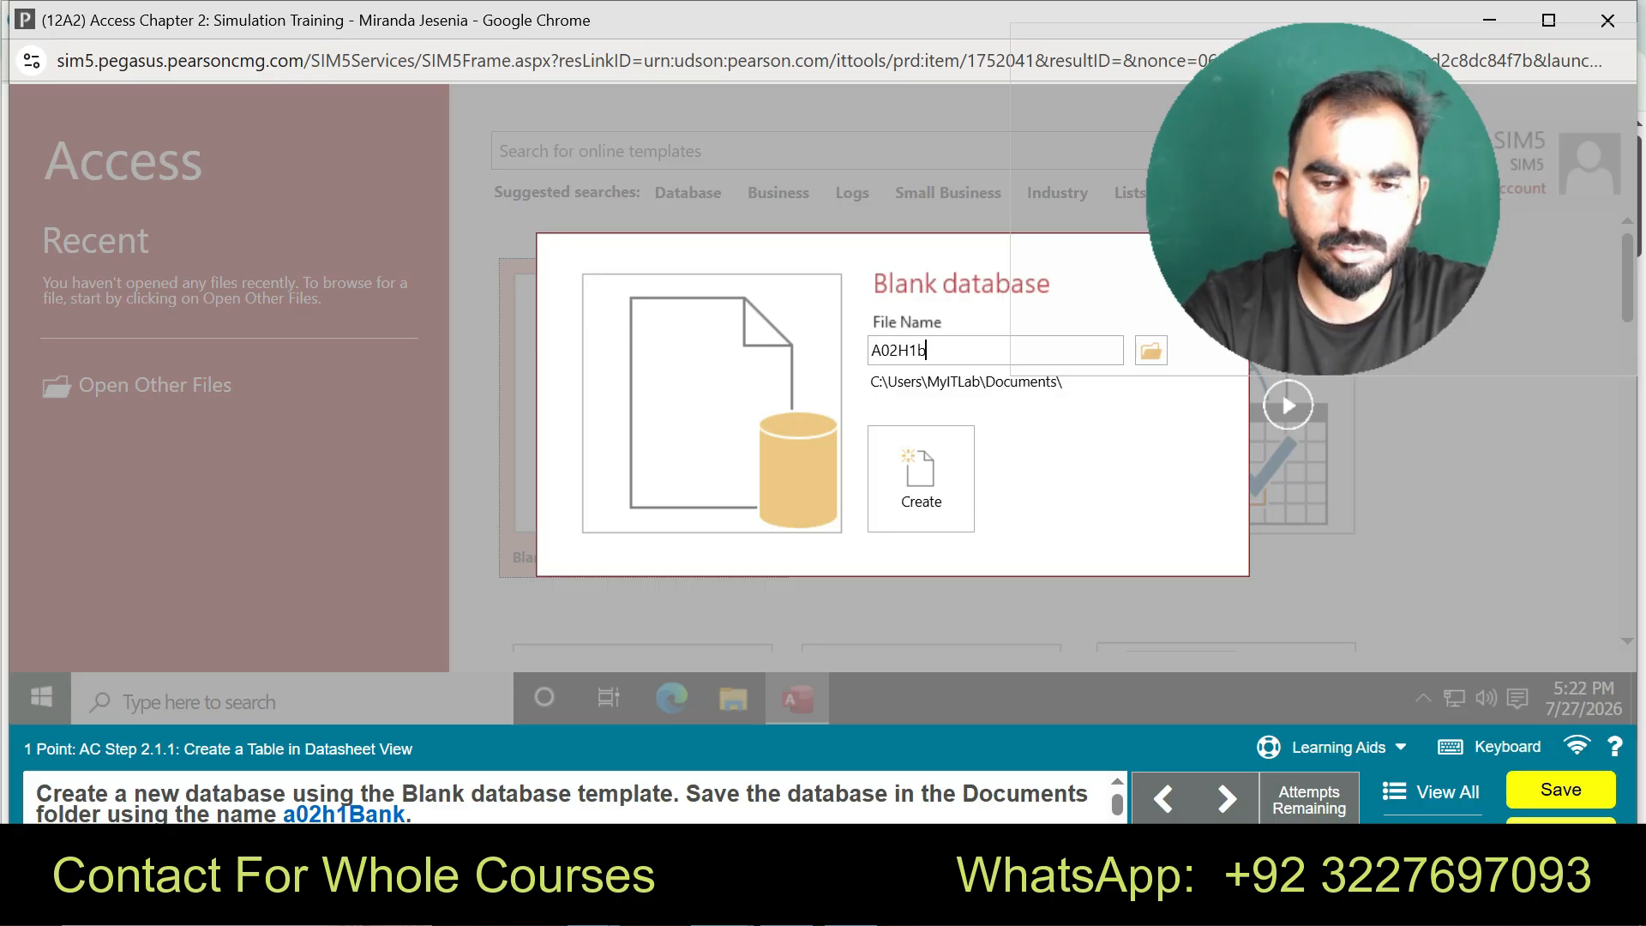
text(ANK)
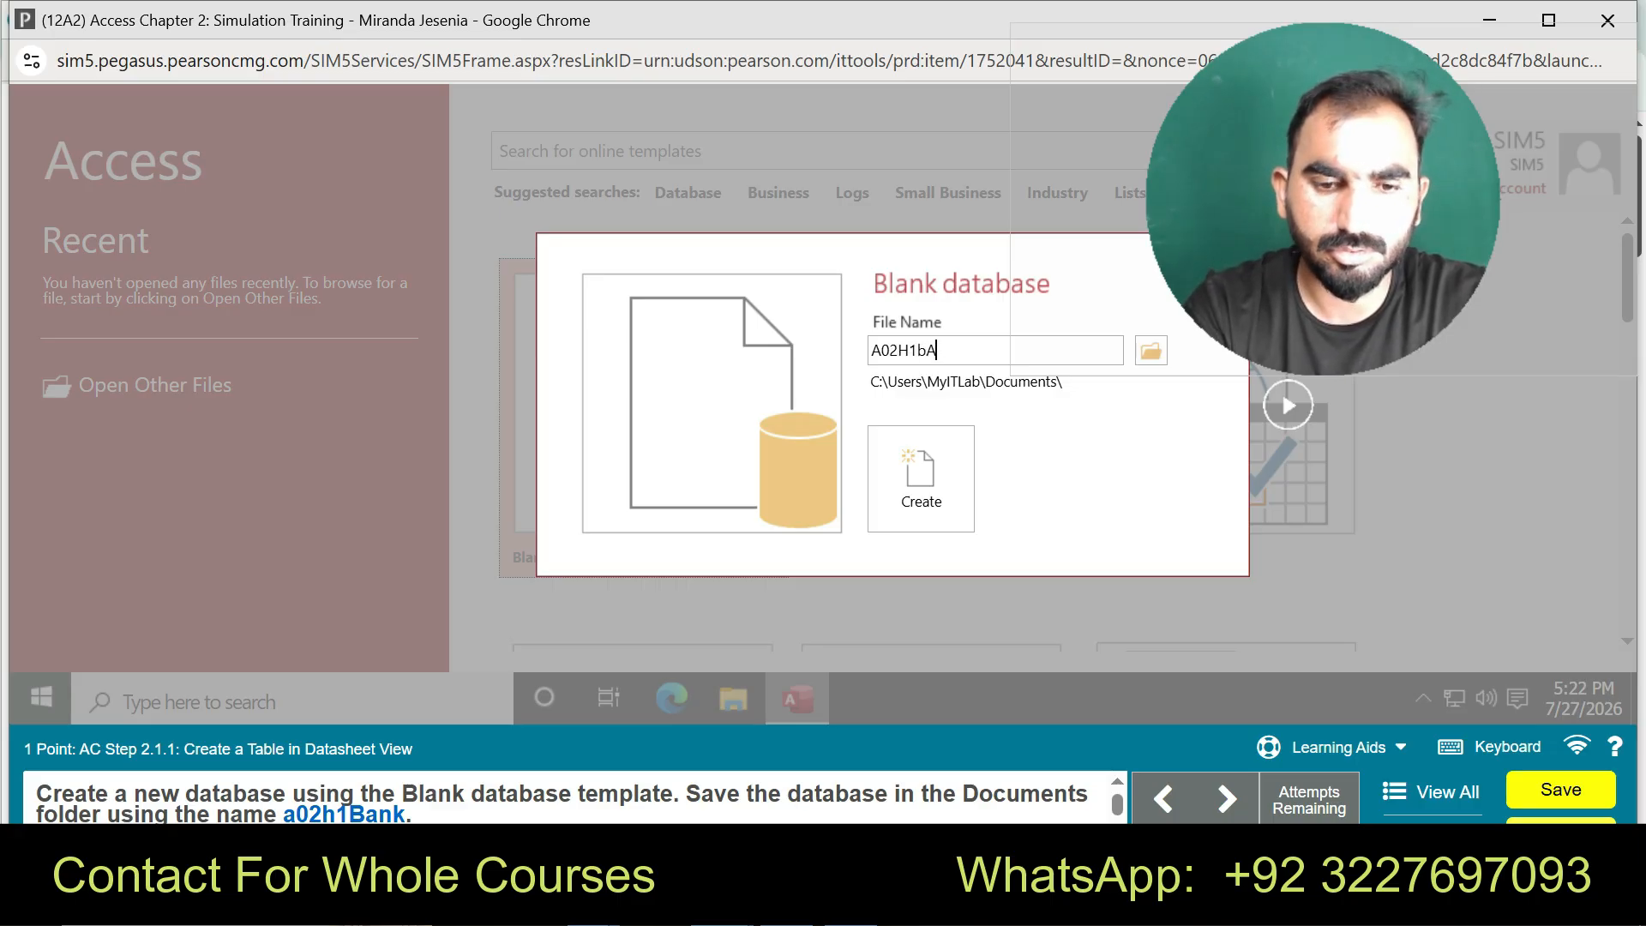
key(BackSpace)
key(BackSpace)
key(BackSpace)
key(BackSpace)
key(BackSpace)
key(BackSpace)
key(BackSpace)
key(BackSpace)
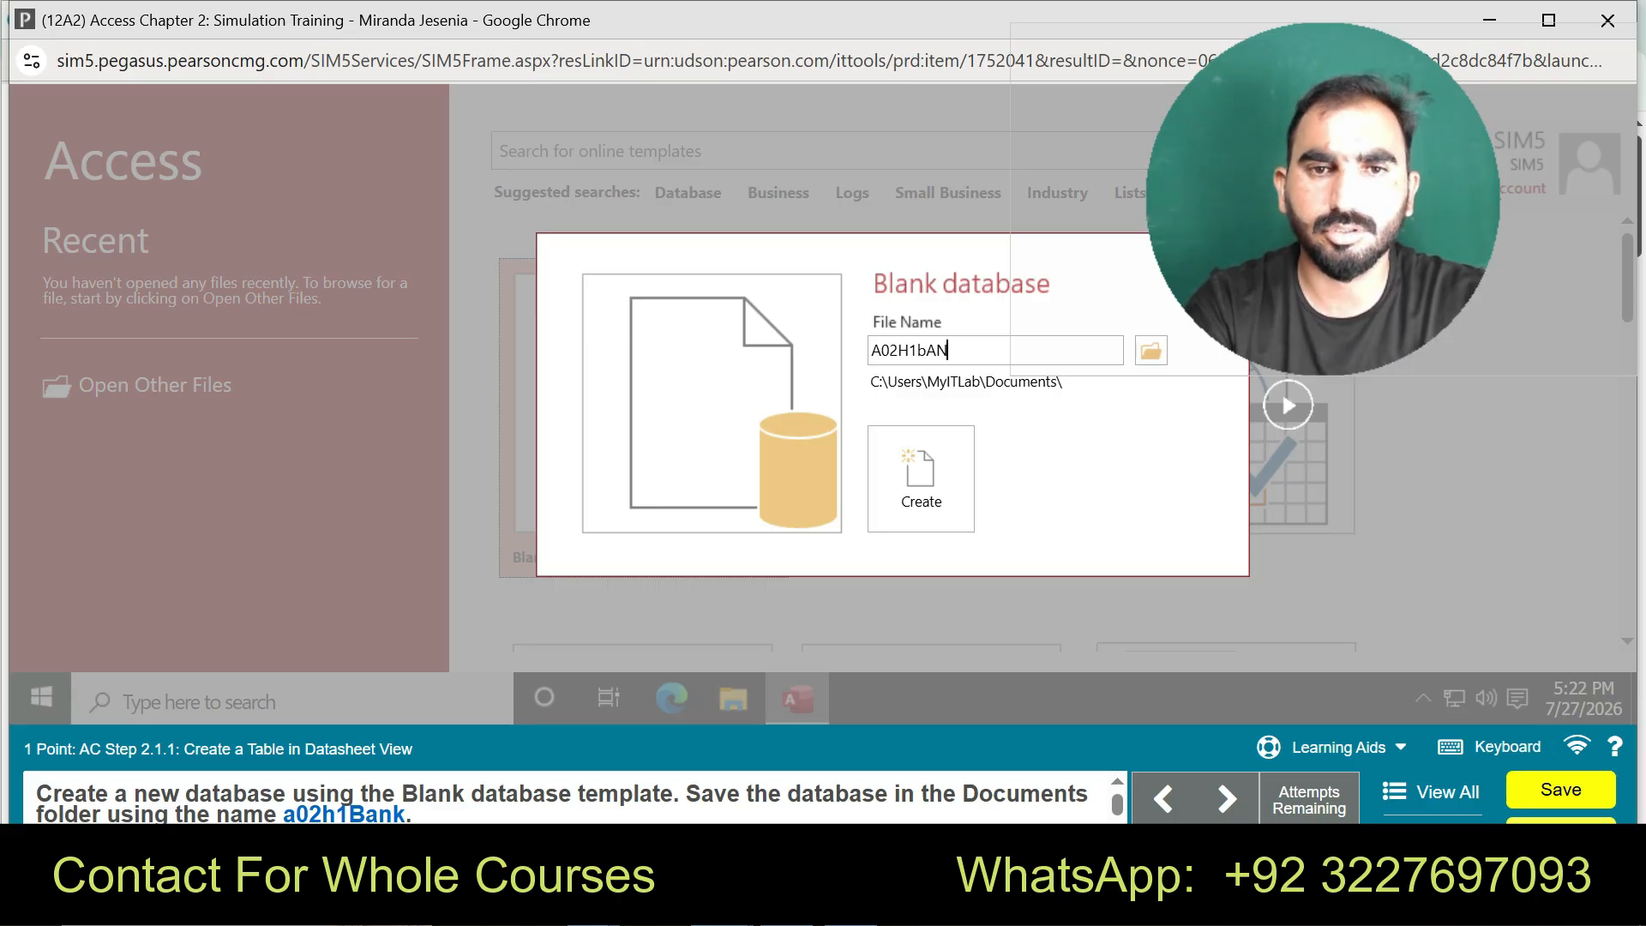
key(BackSpace)
text(A)
key(BackSpace)
text(A)
key(BackSpace)
text(a0)
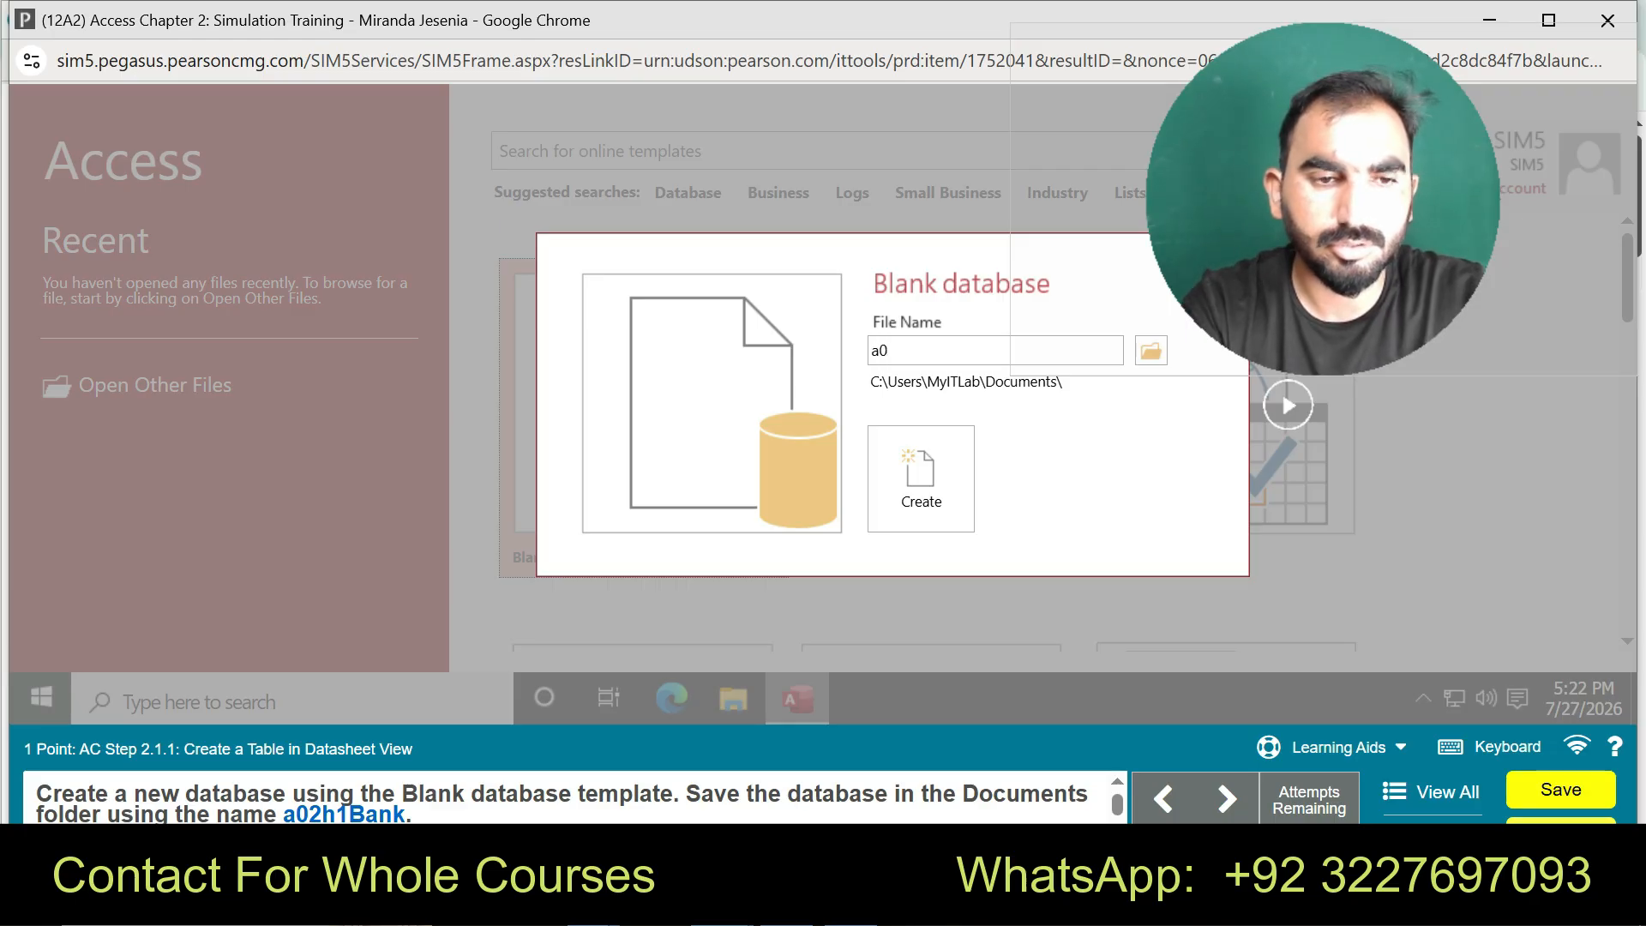
text(2h1)
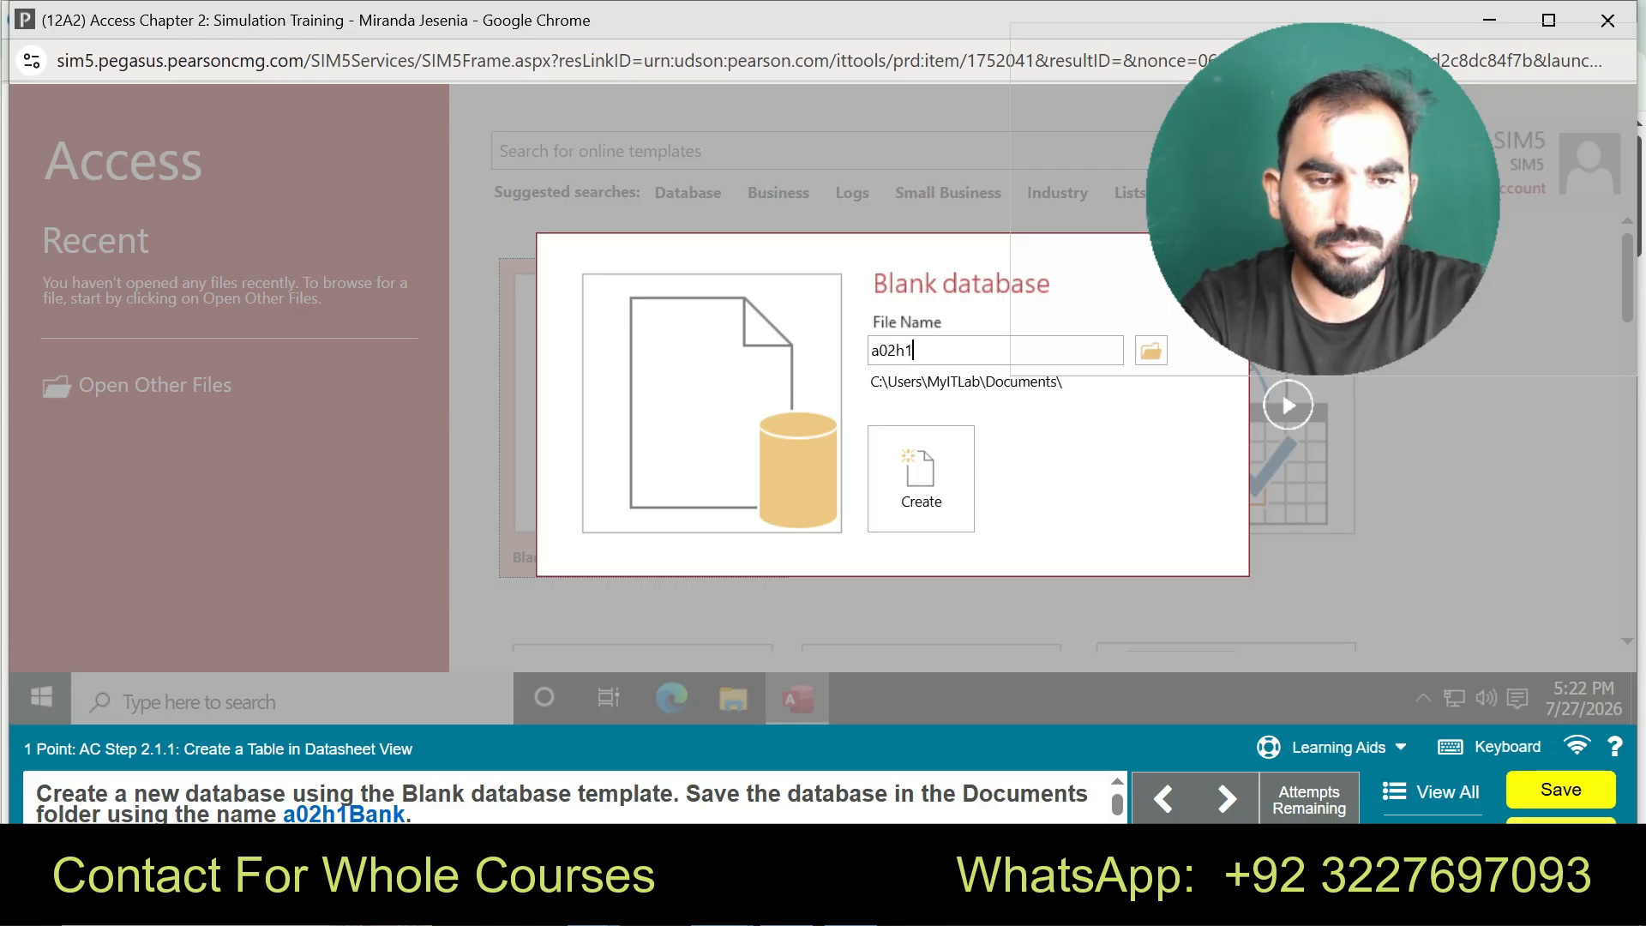
text(Bank)
key(Return)
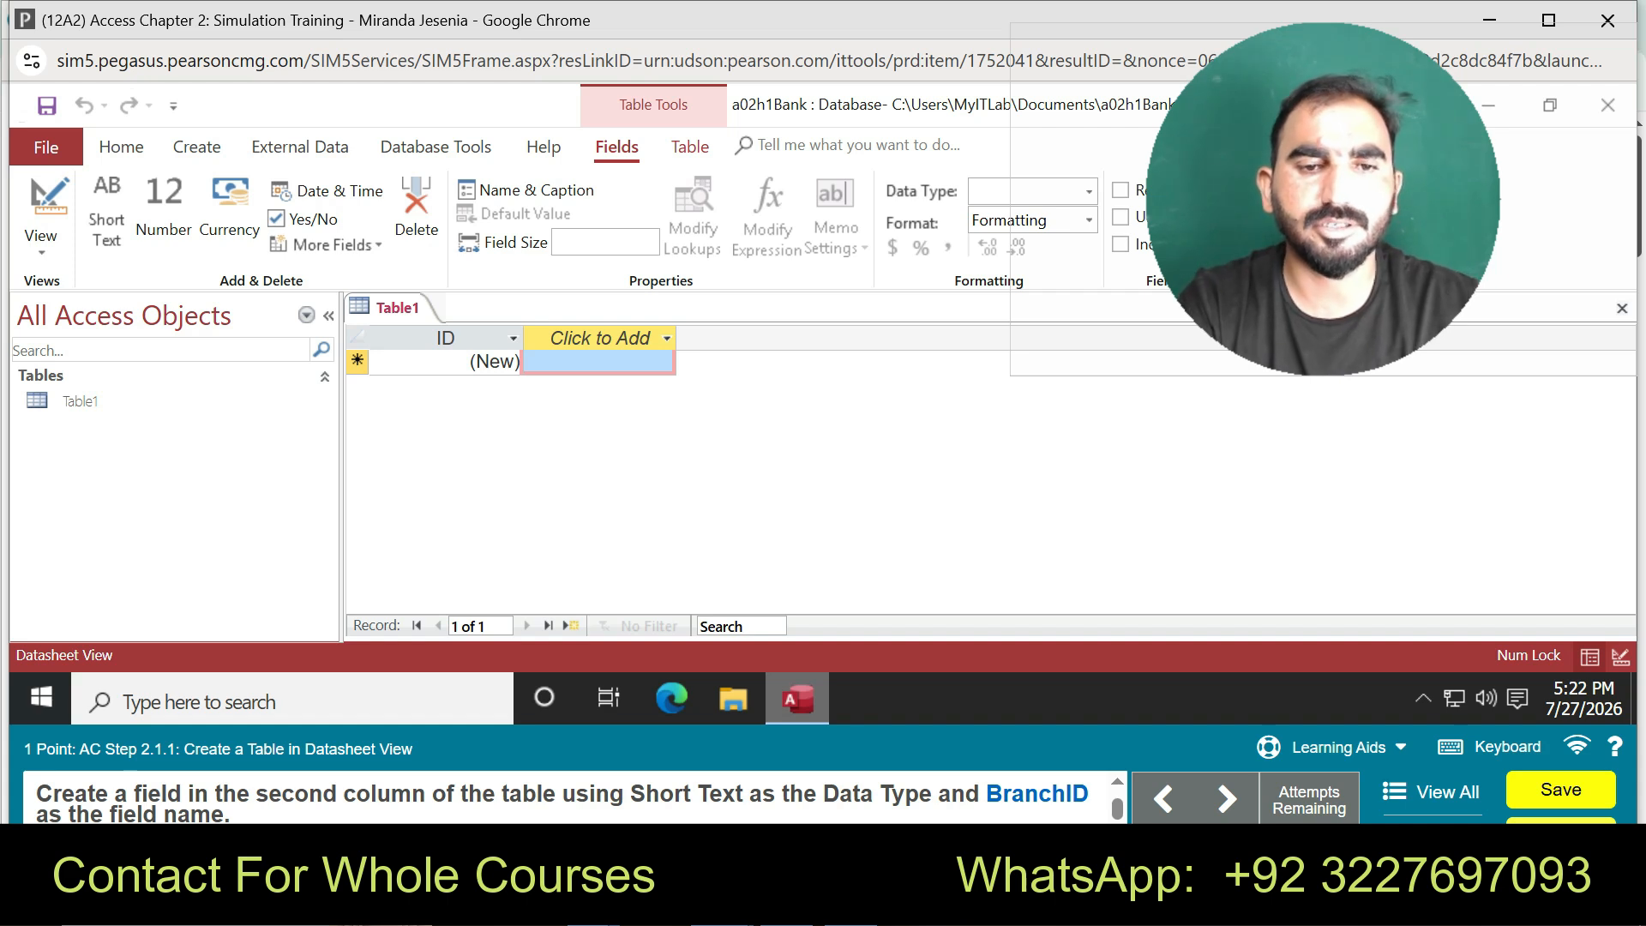
- Add a Short Text column named BranchID after the ID column of Table1
click(600, 338)
click(600, 368)
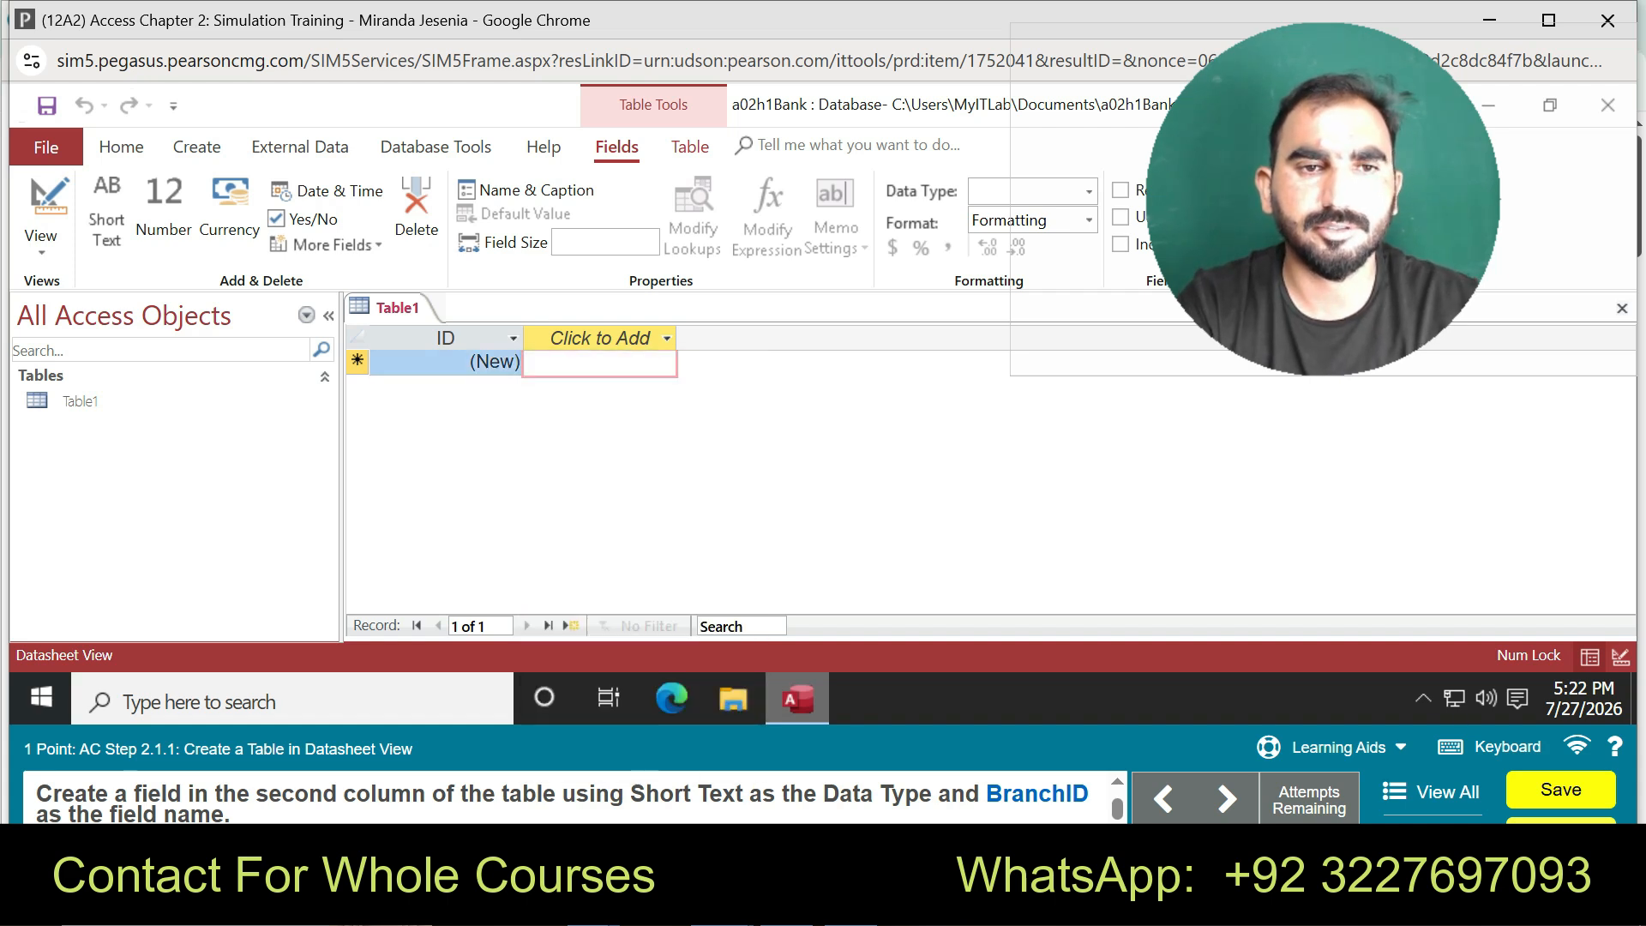
key(BackSpace)
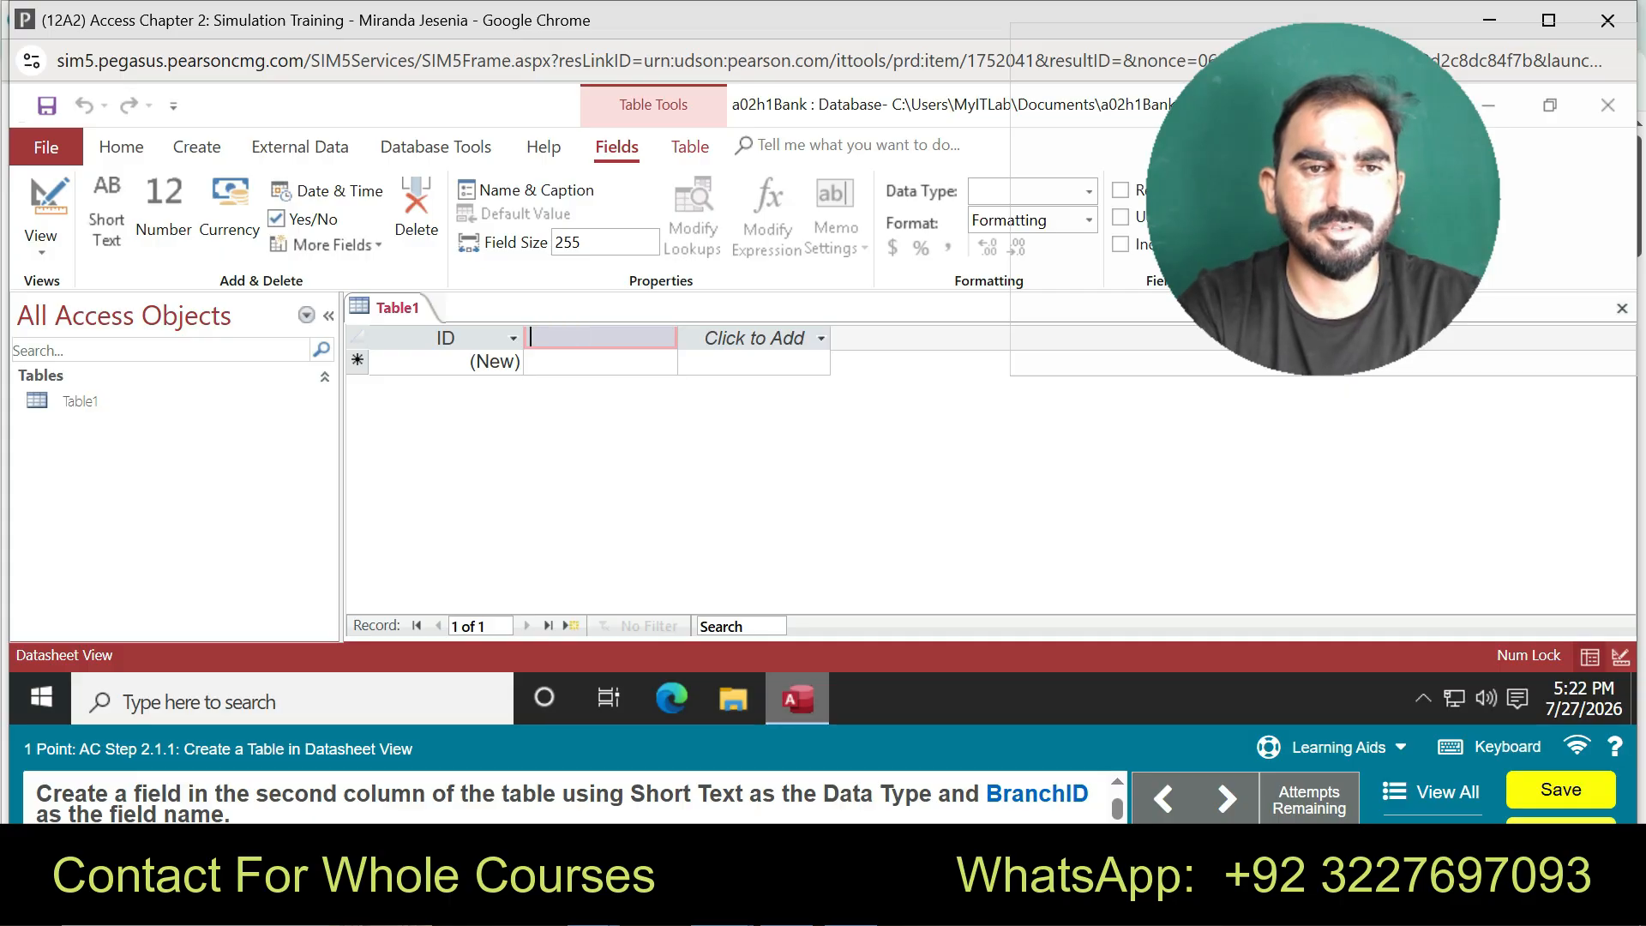
text(Branch)
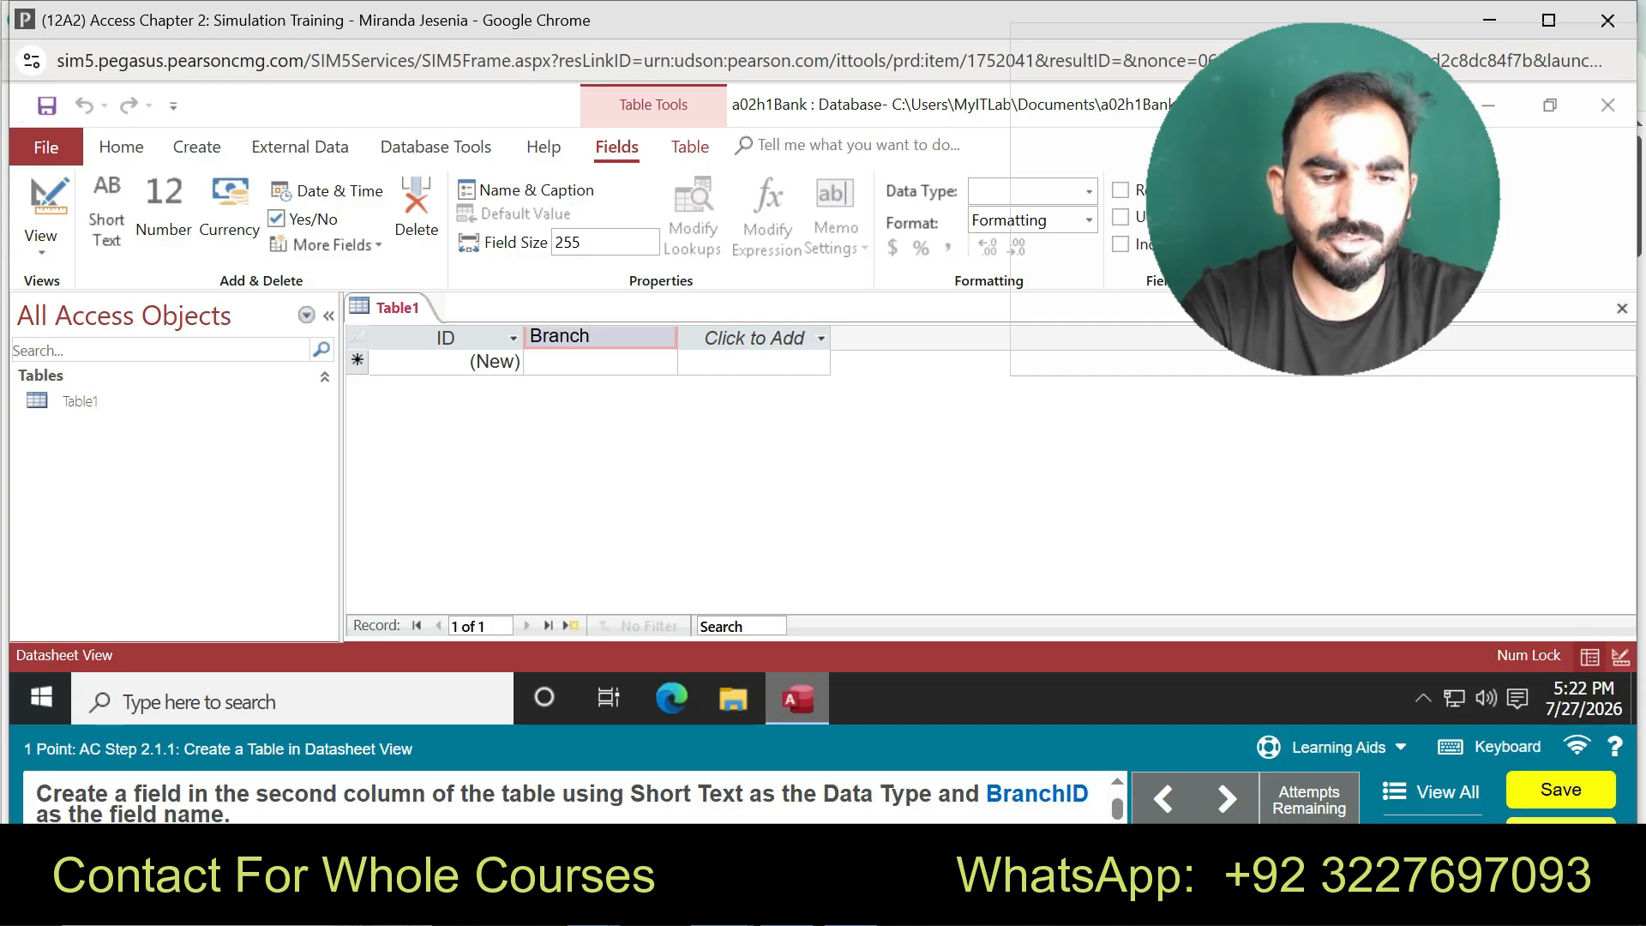
text(ID)
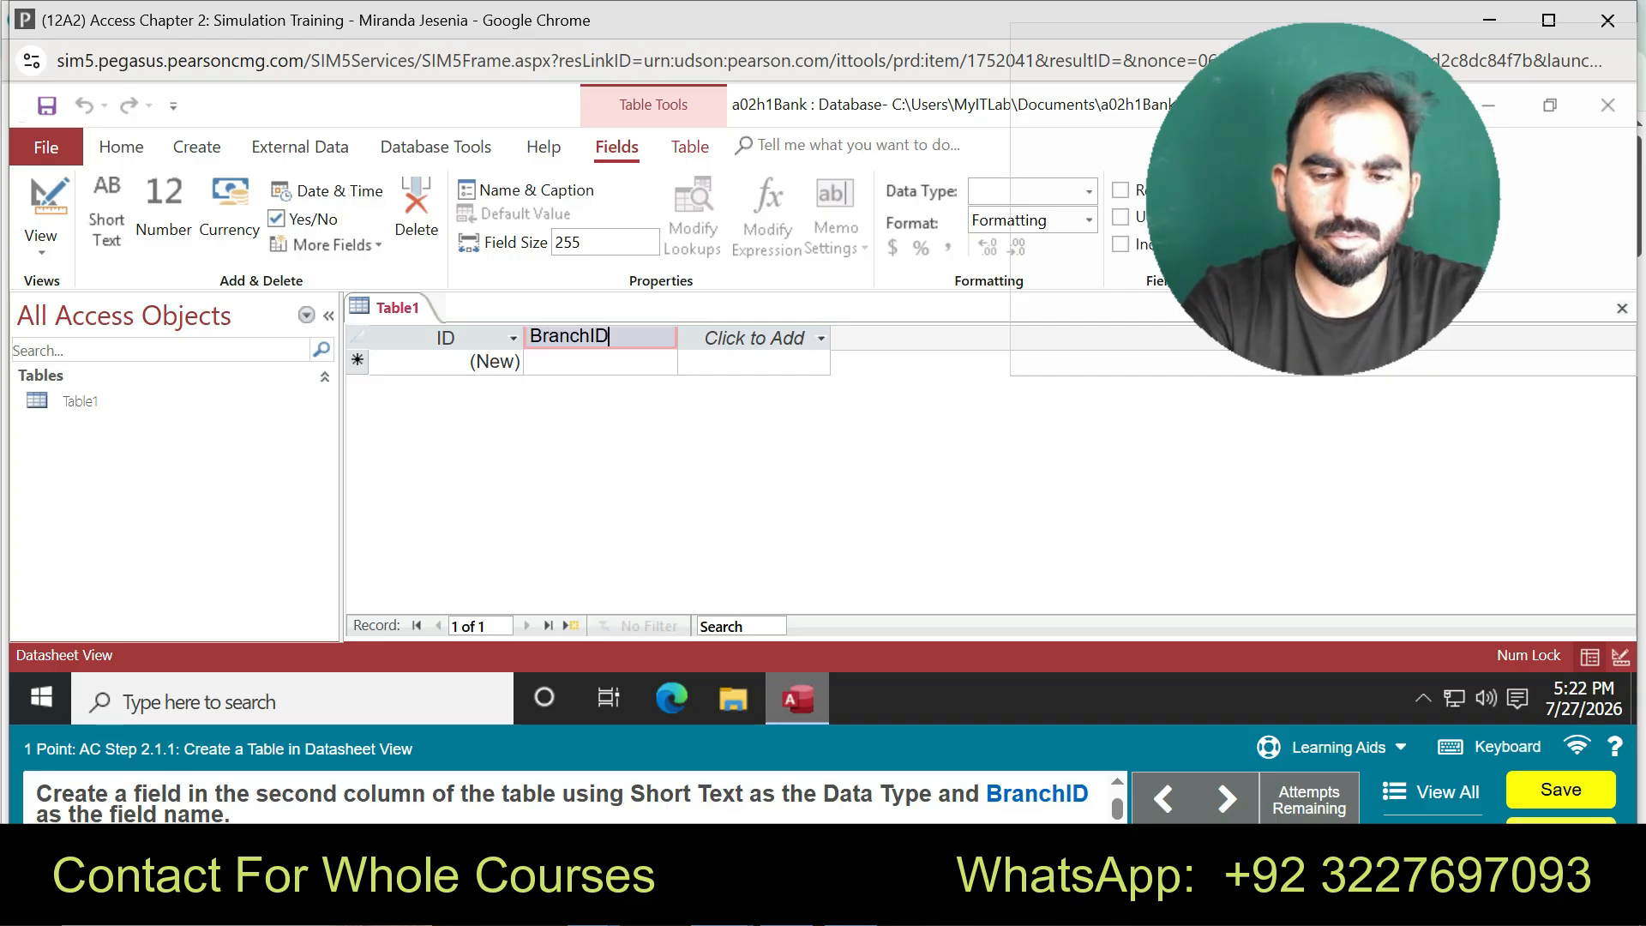
key(Return)
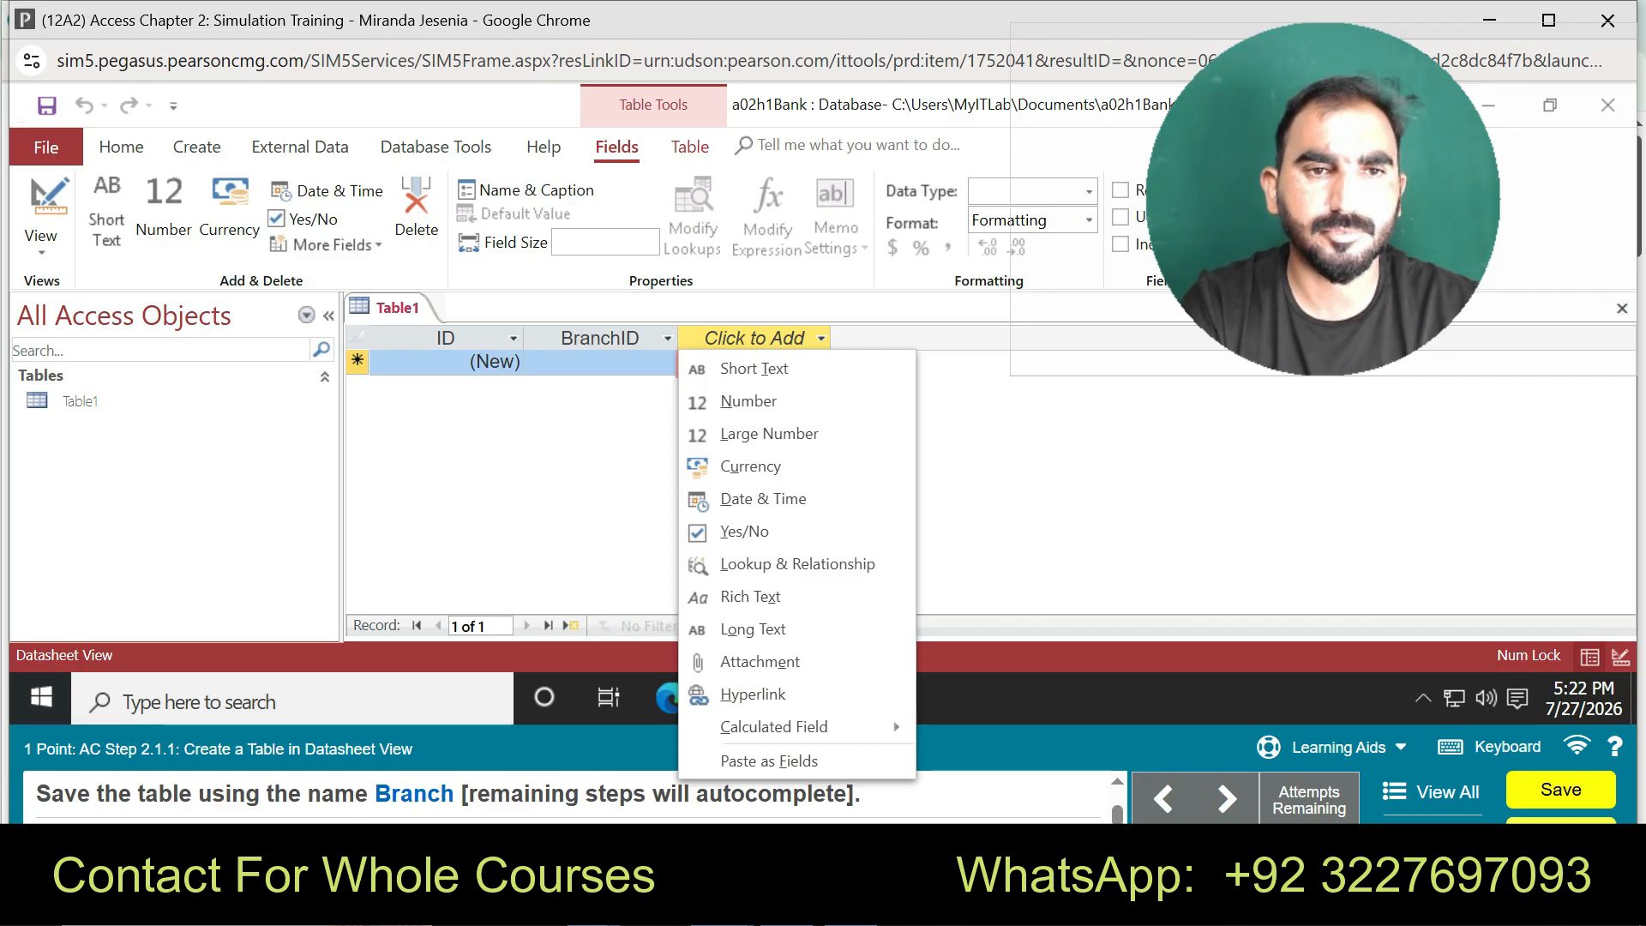
key(Escape)
- Save Table1 under the table name Branch
right_click(661, 338)
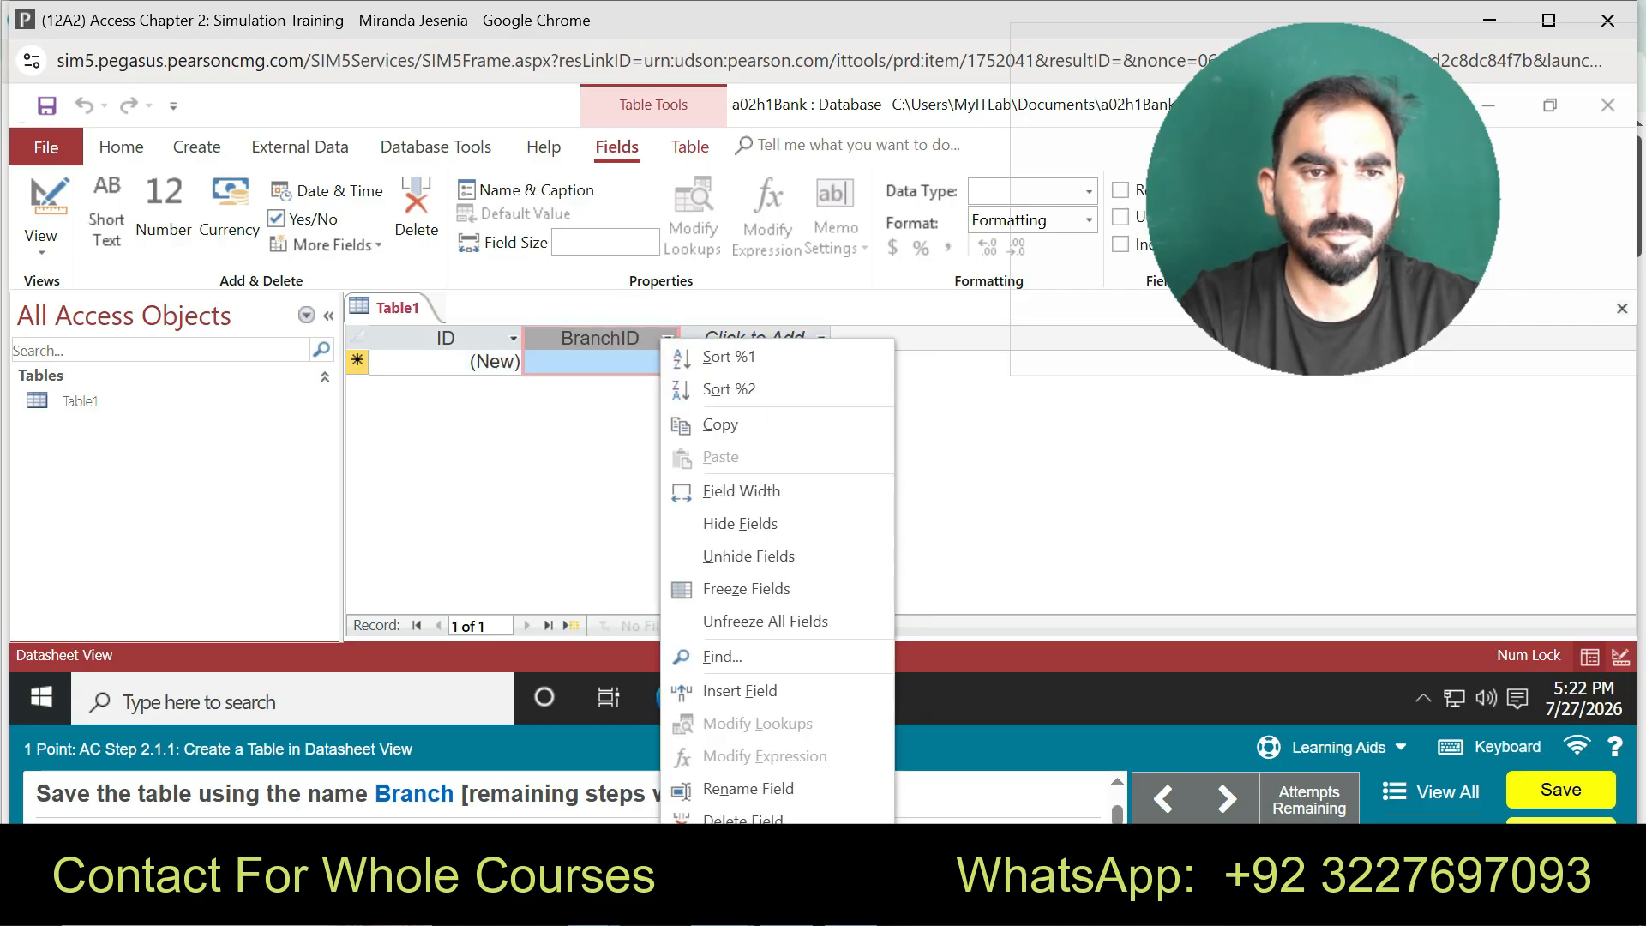
right_click(397, 307)
click(446, 331)
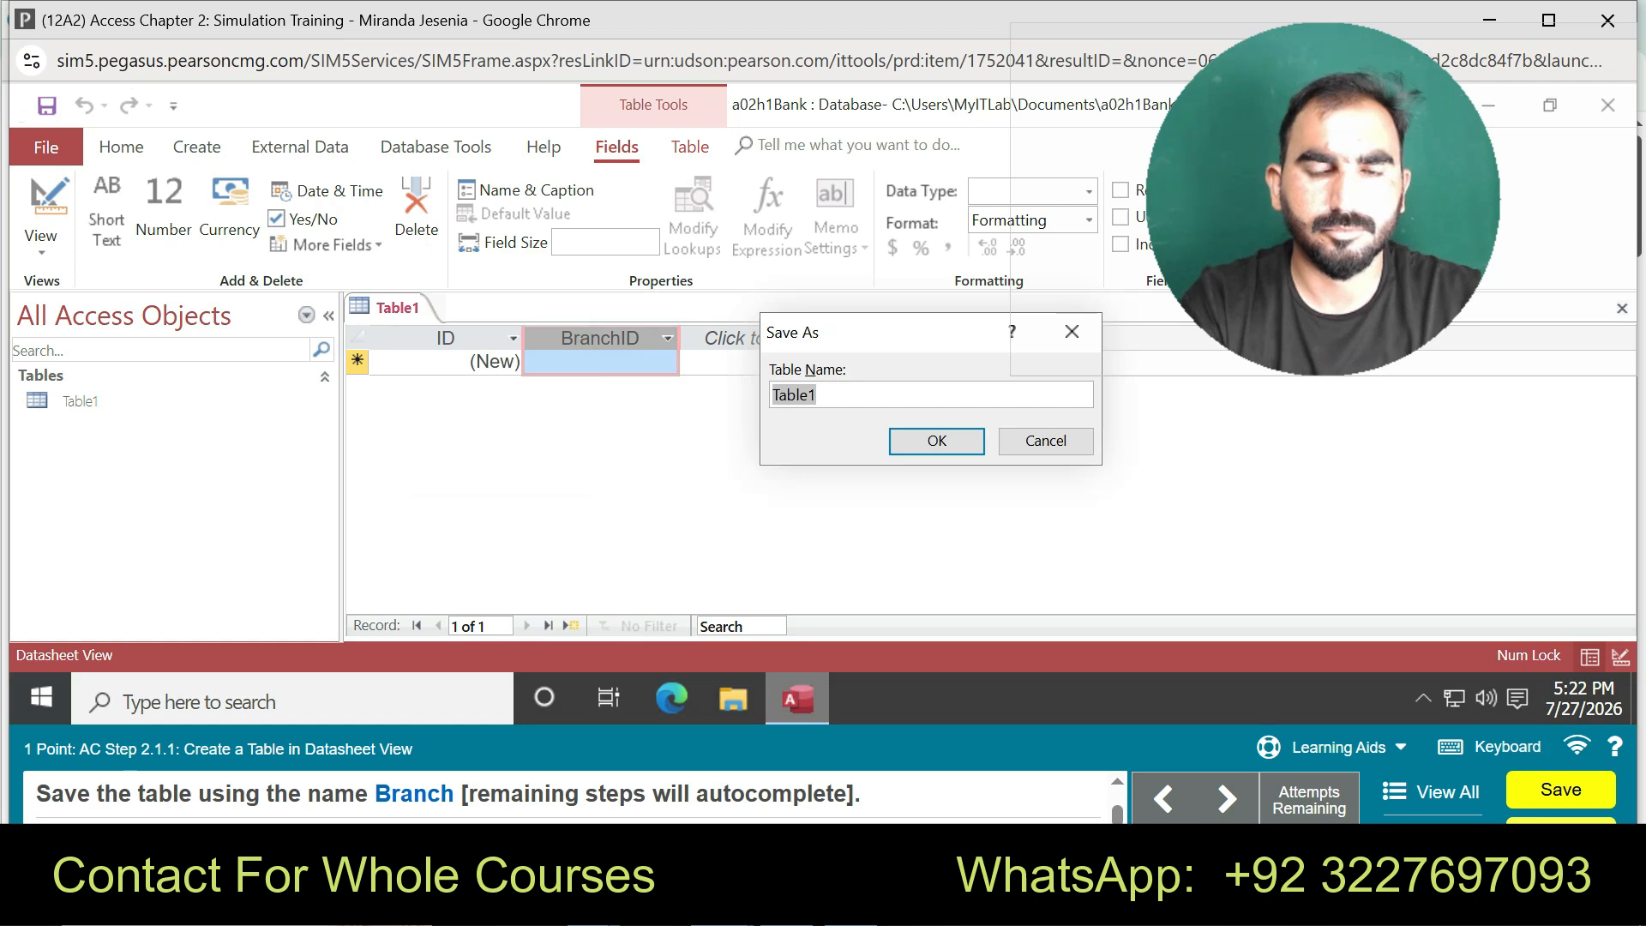
key(BackSpace)
text(b)
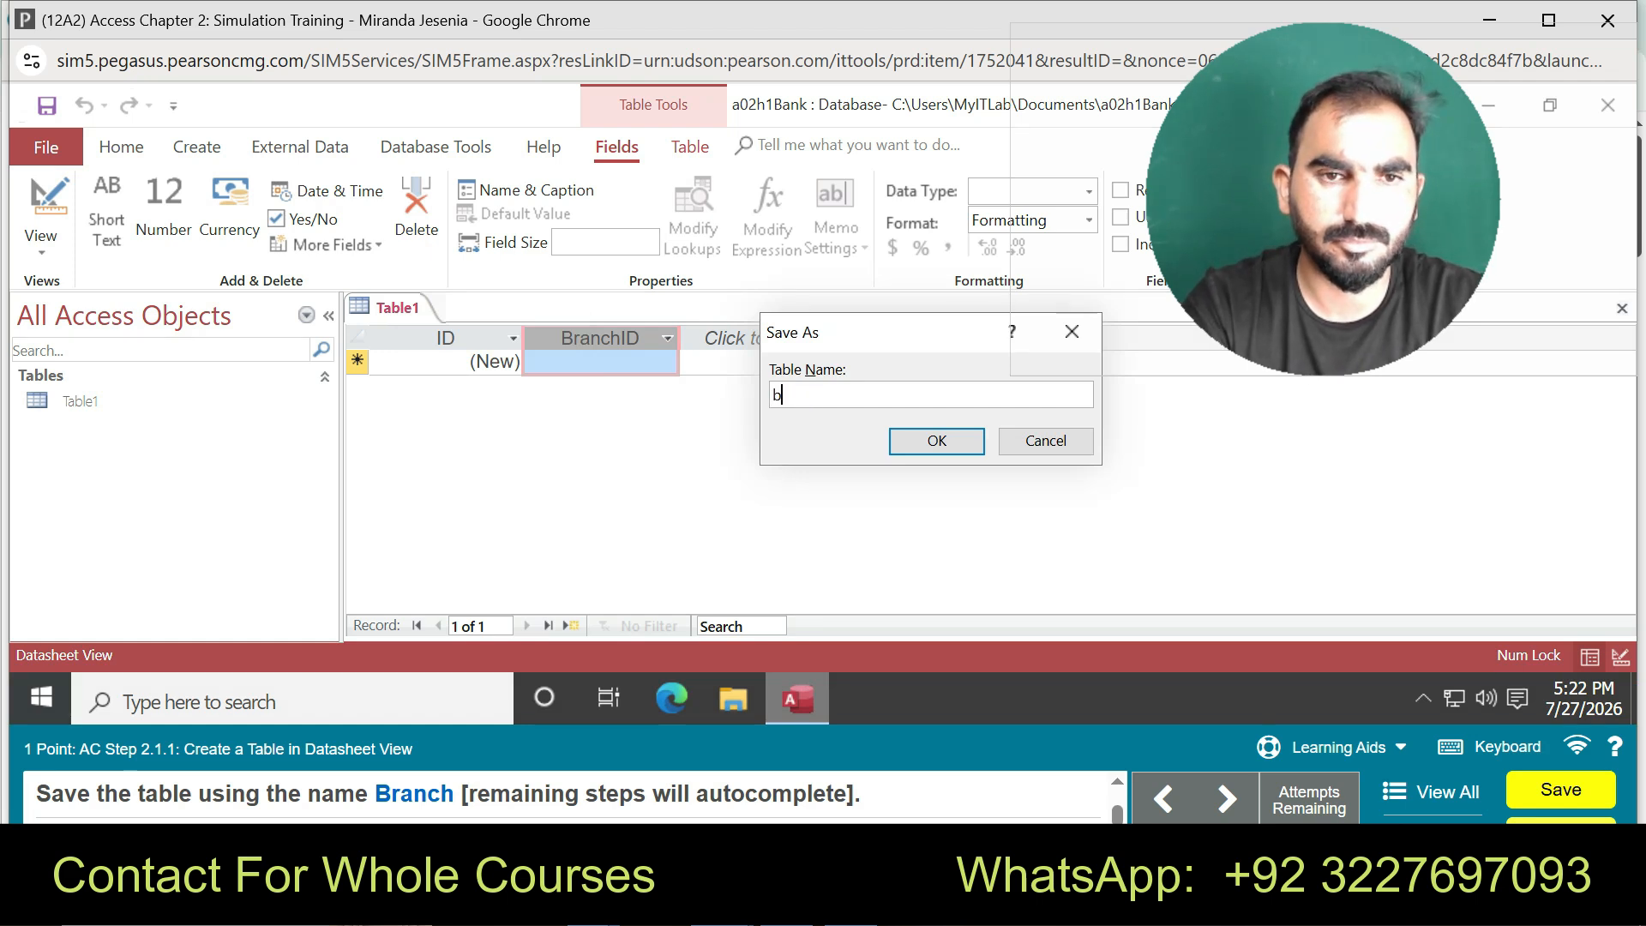
key(BackSpace)
text(b)
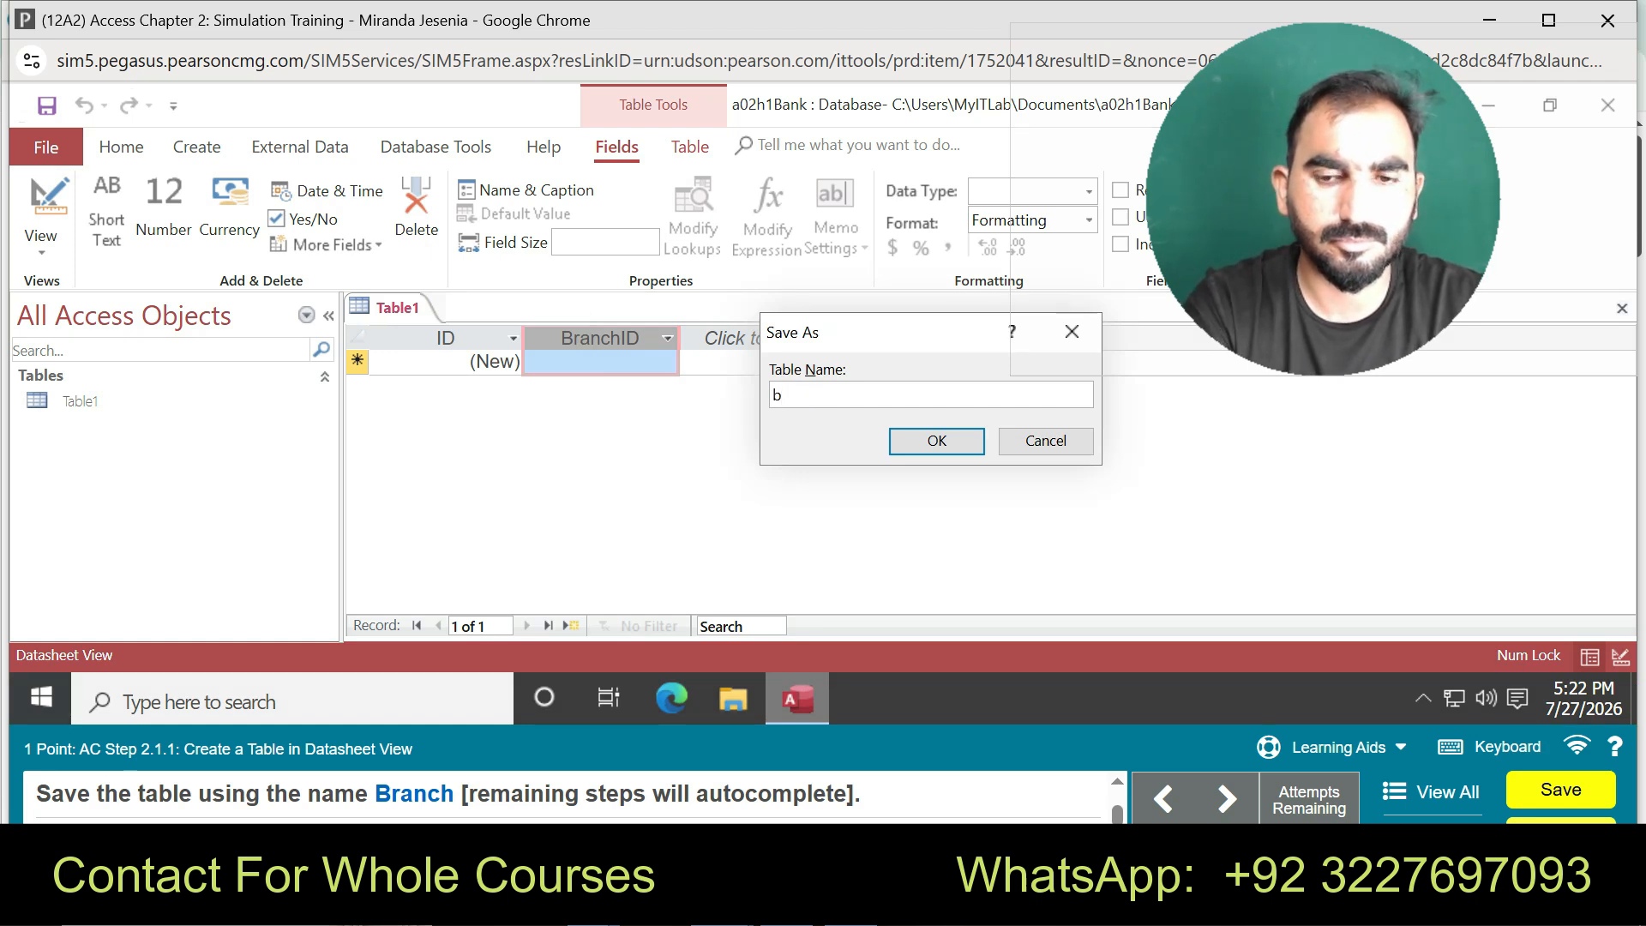
key(BackSpace)
text(Branch)
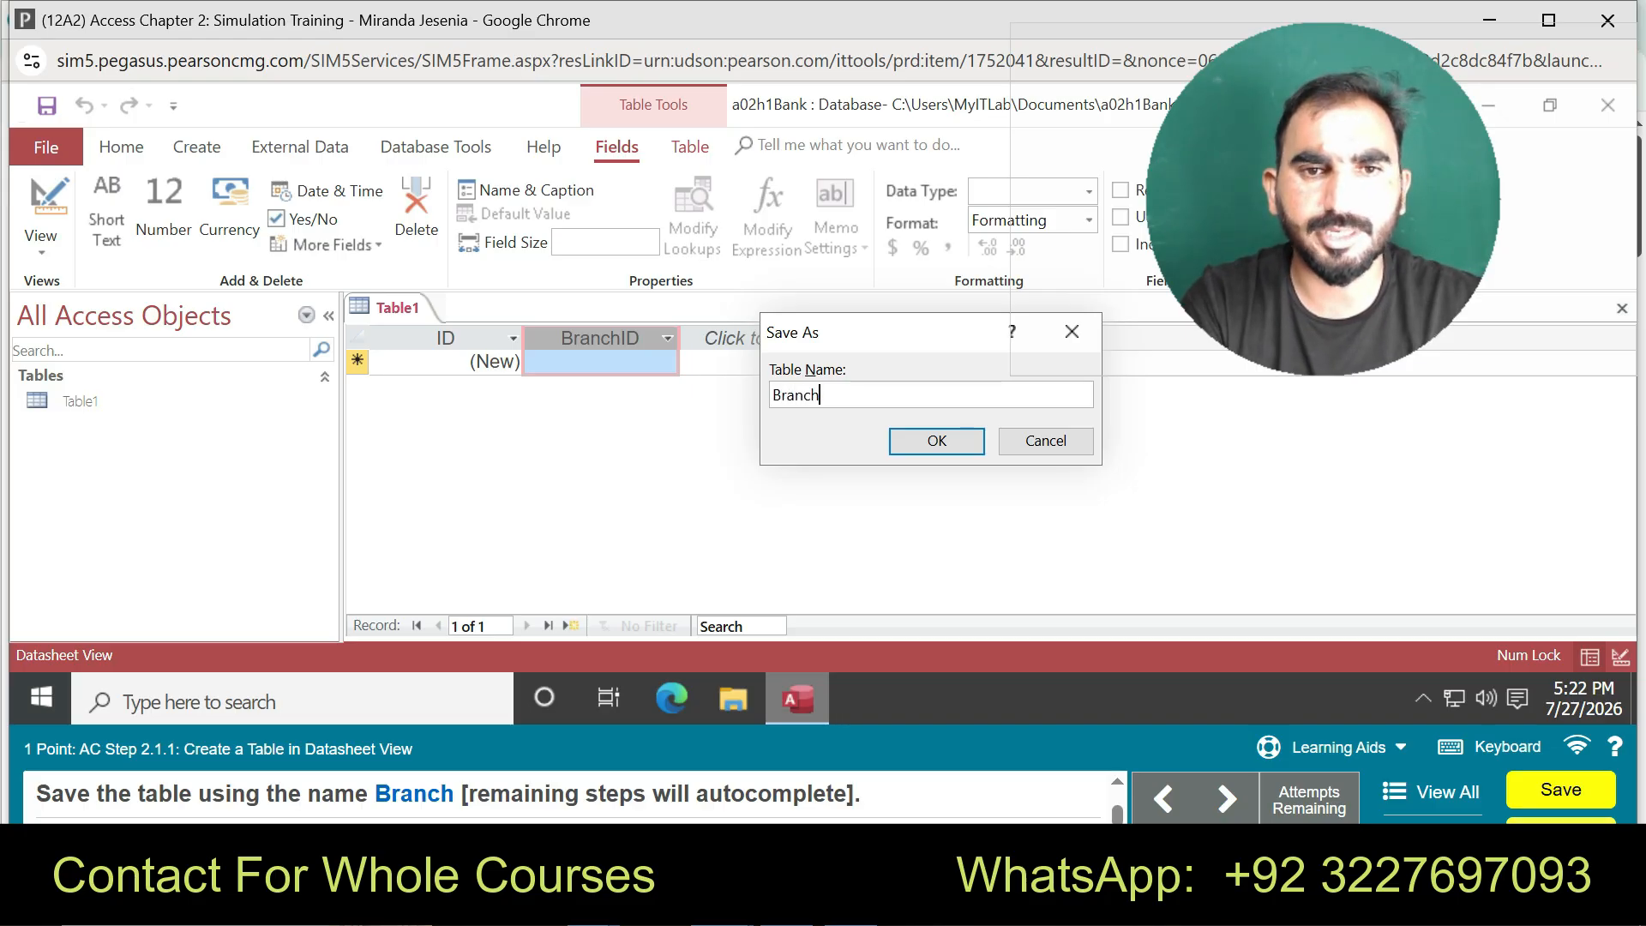
key(Return)
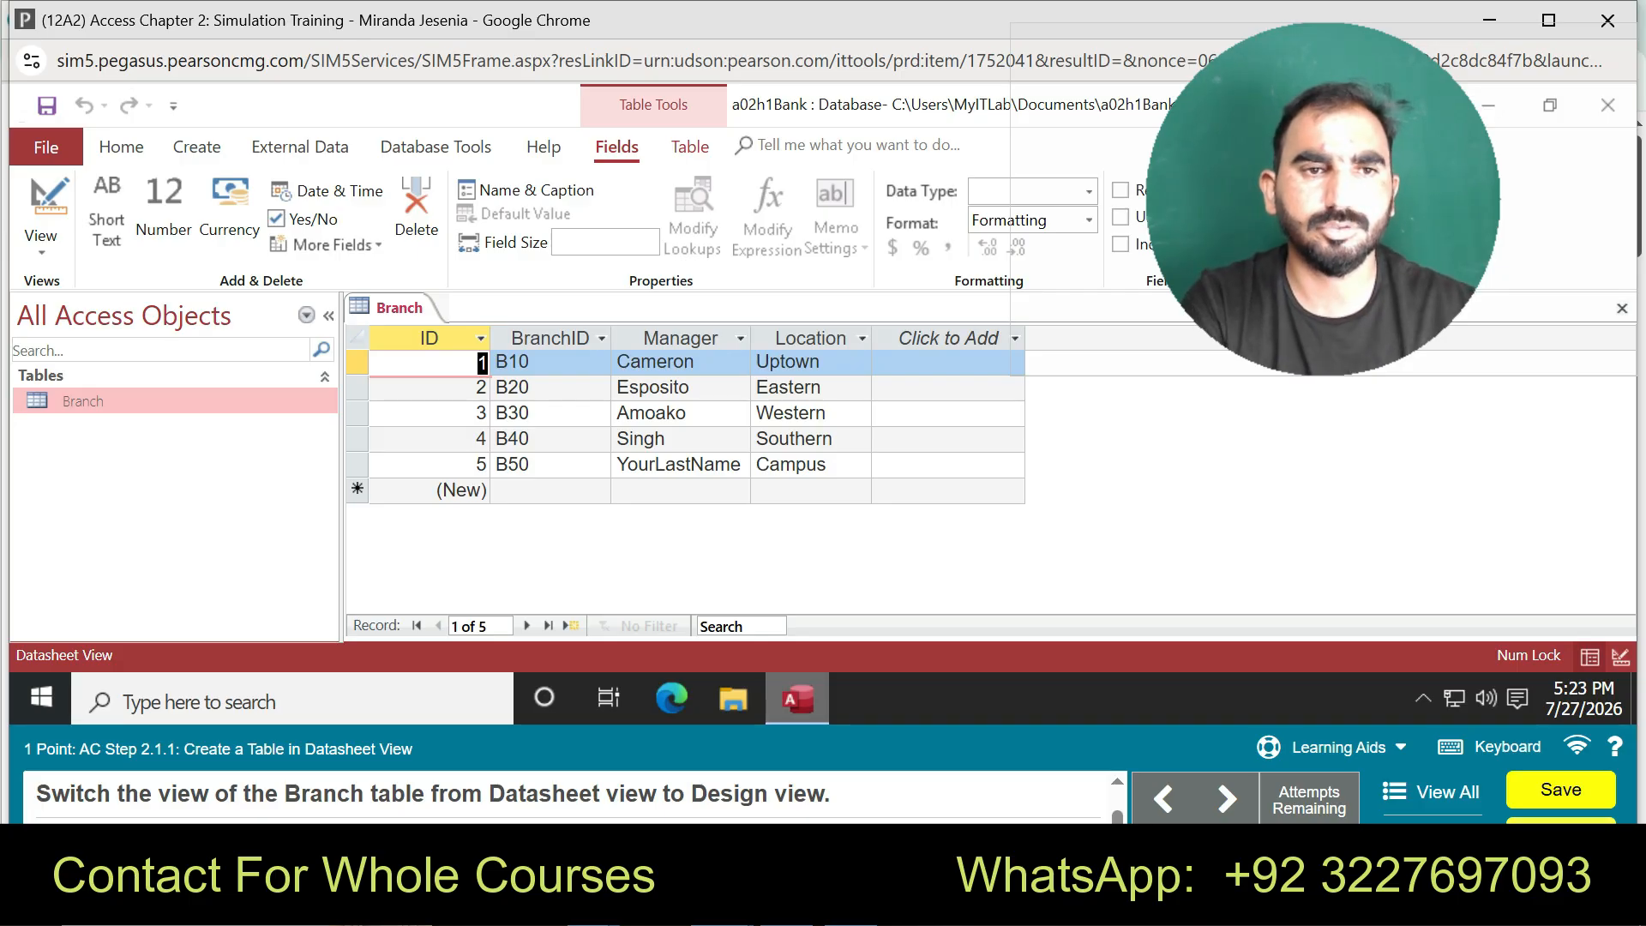
- Switch the Branch table to Design View
right_click(399, 307)
click(464, 438)
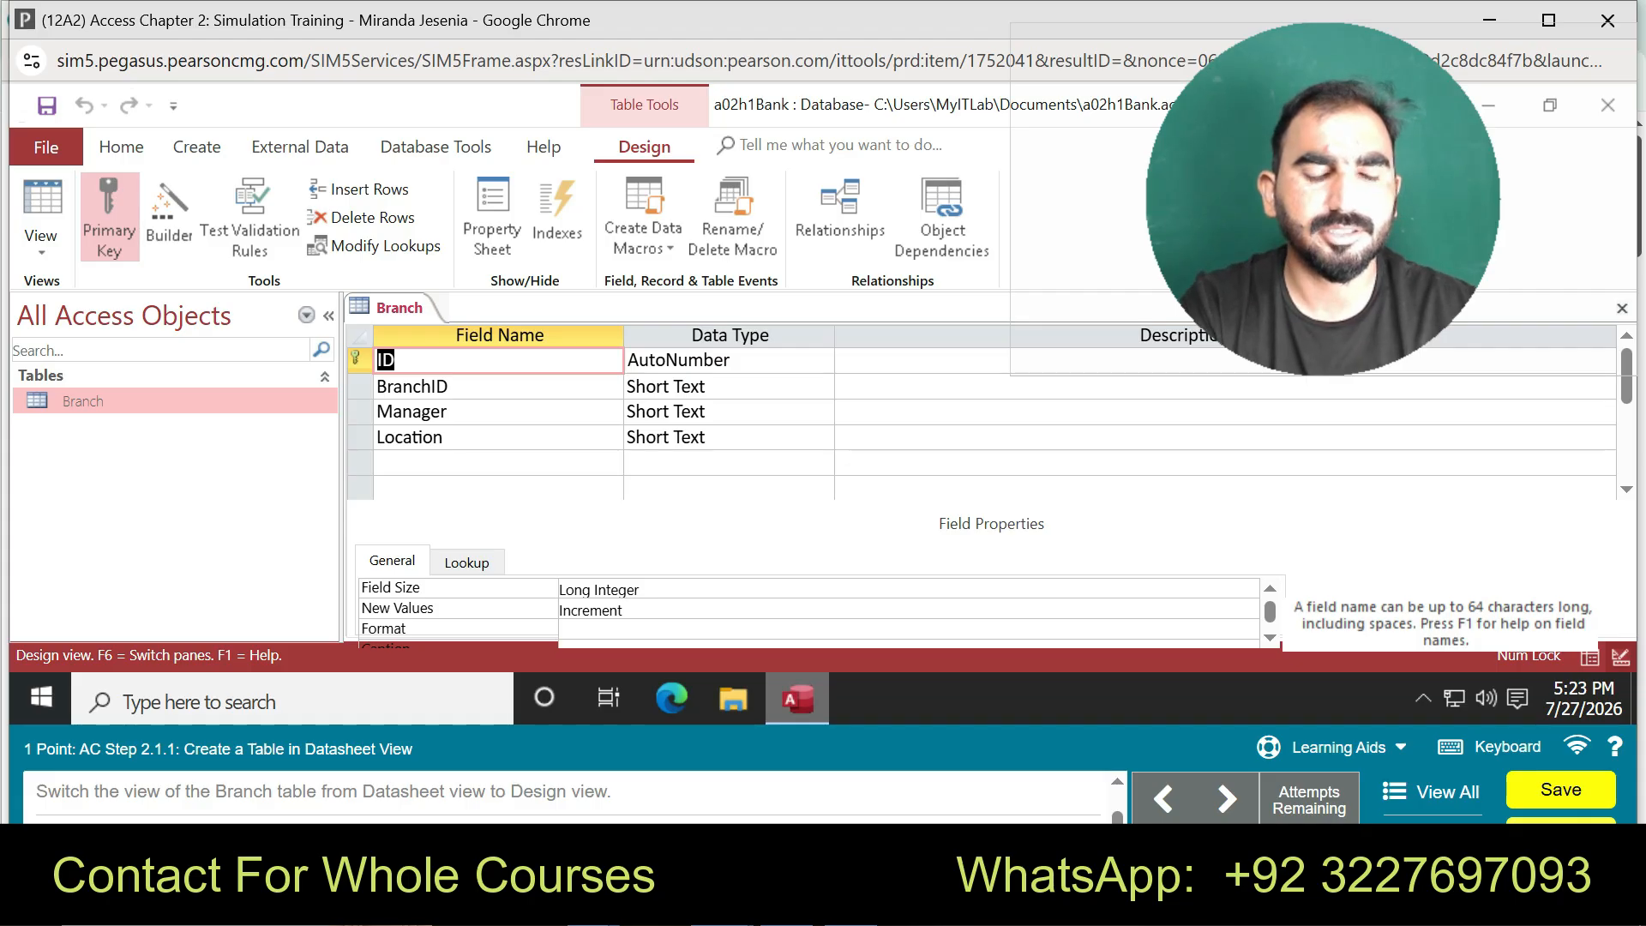
right_click(408, 304)
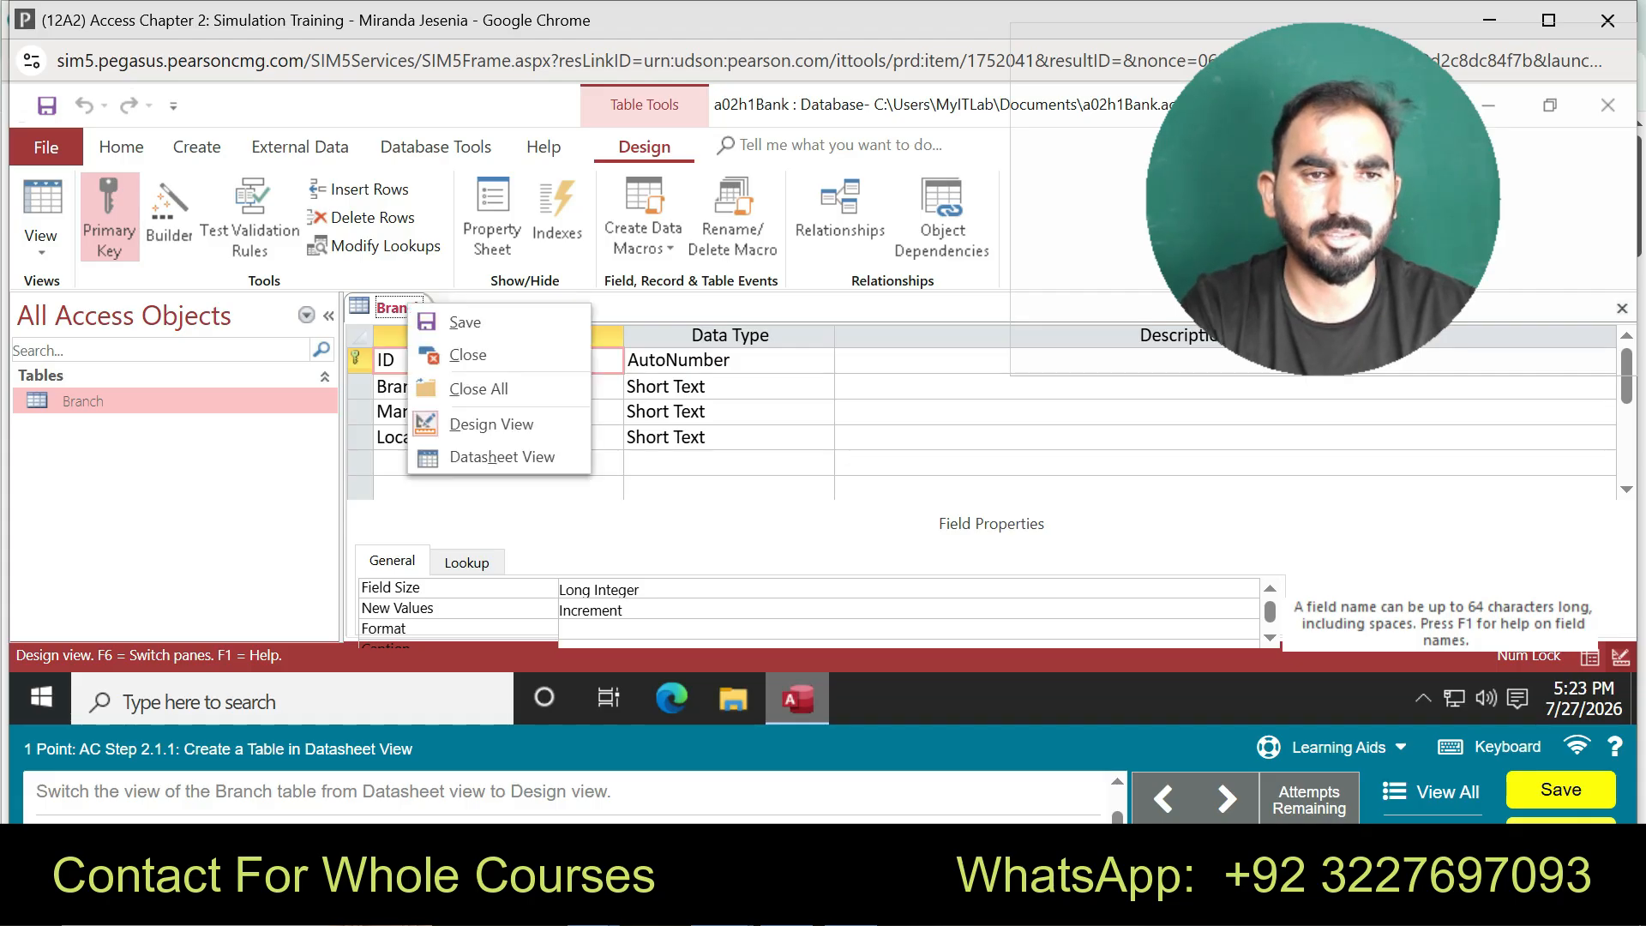
key(Escape)
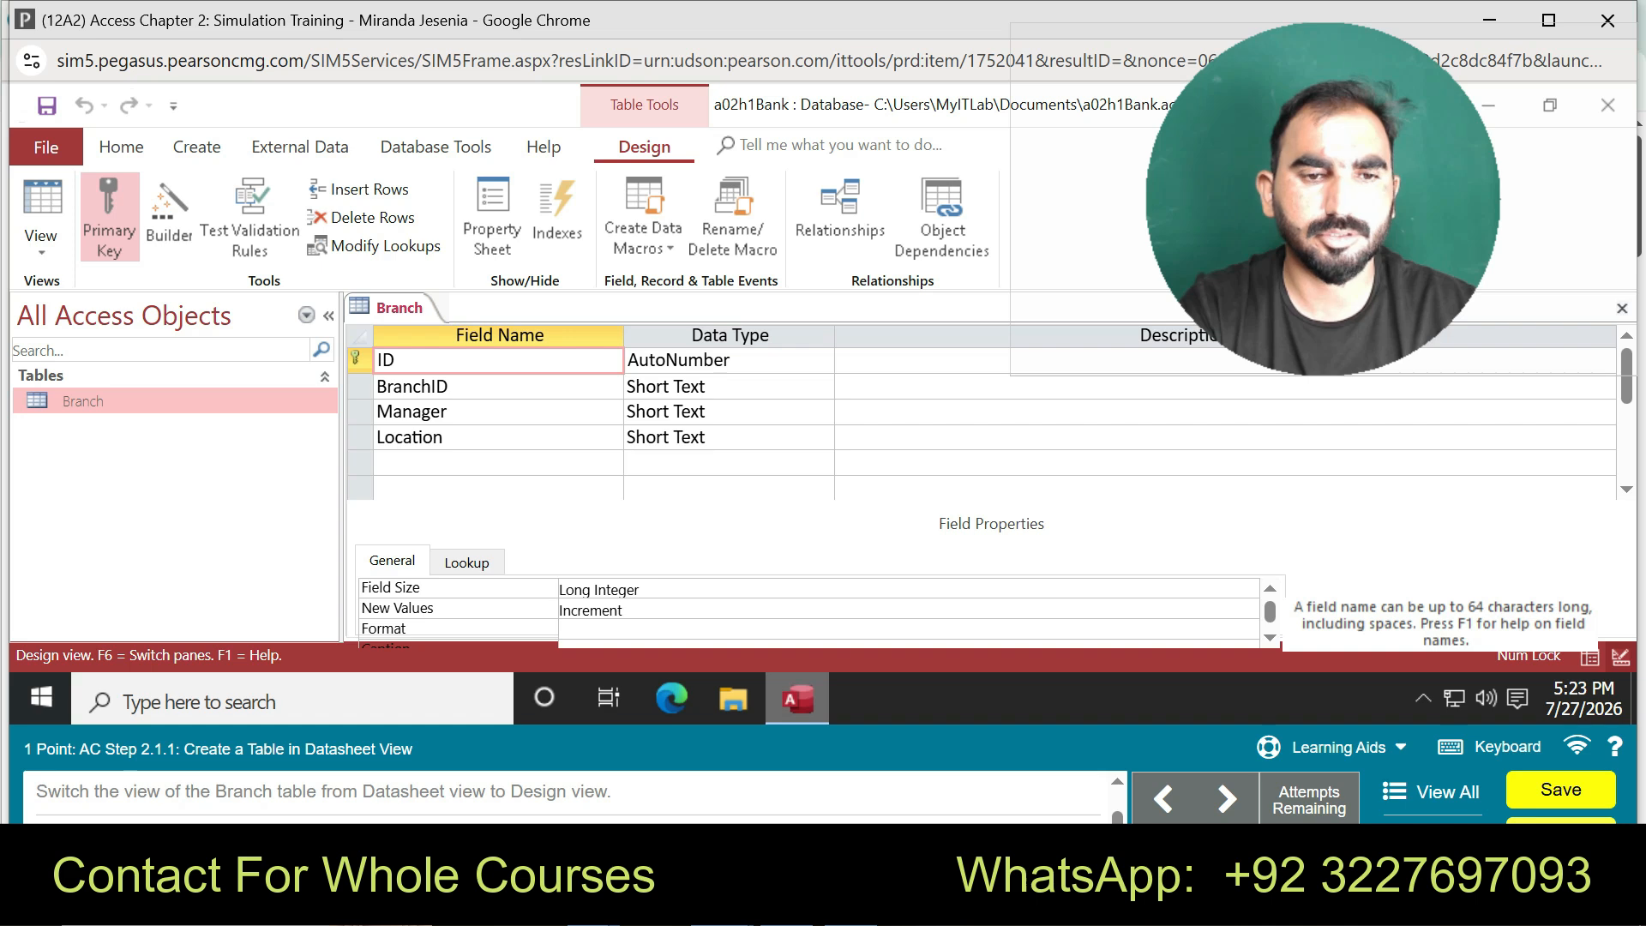
- Delete the ID field row from the Branch table design
click(358, 359)
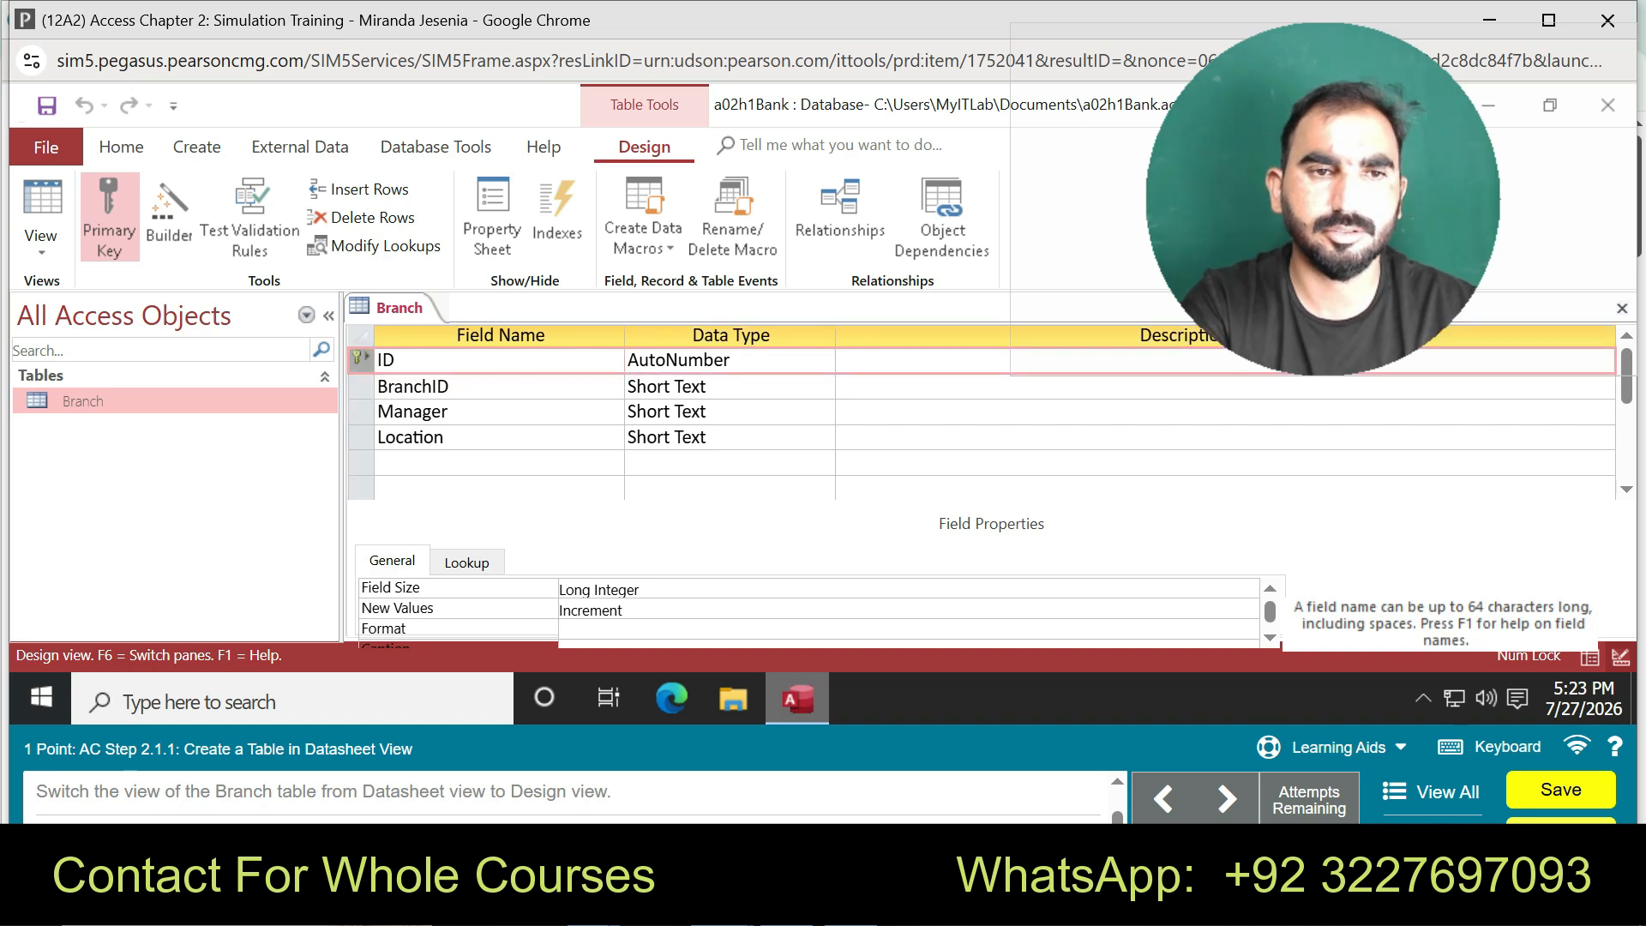
key(Delete)
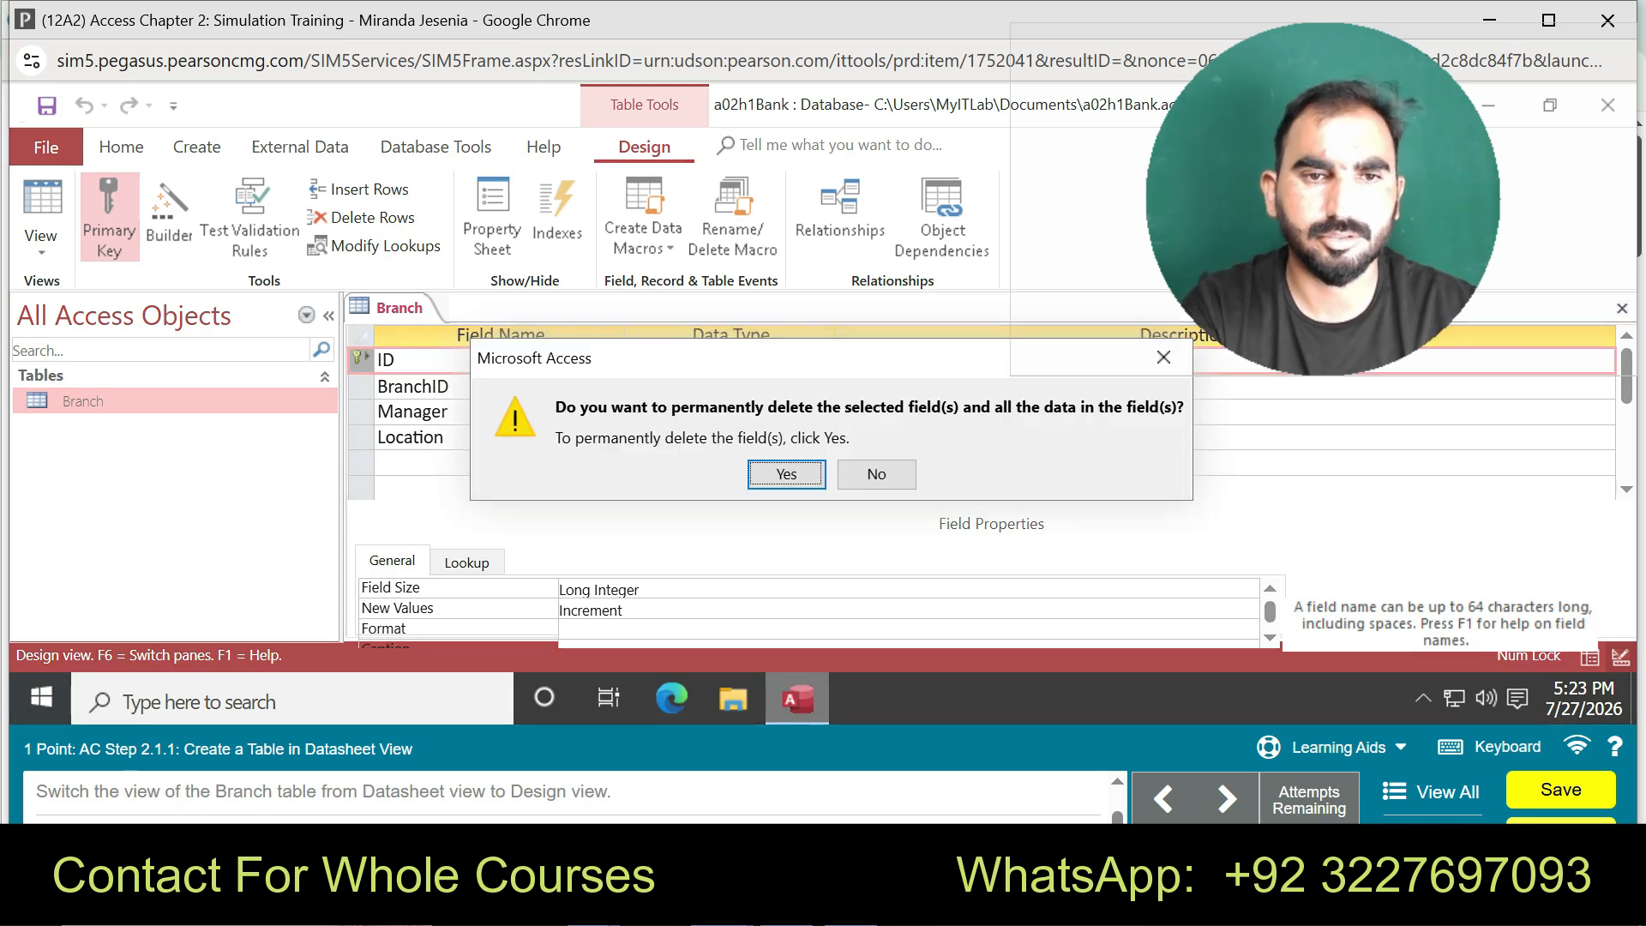
click(876, 474)
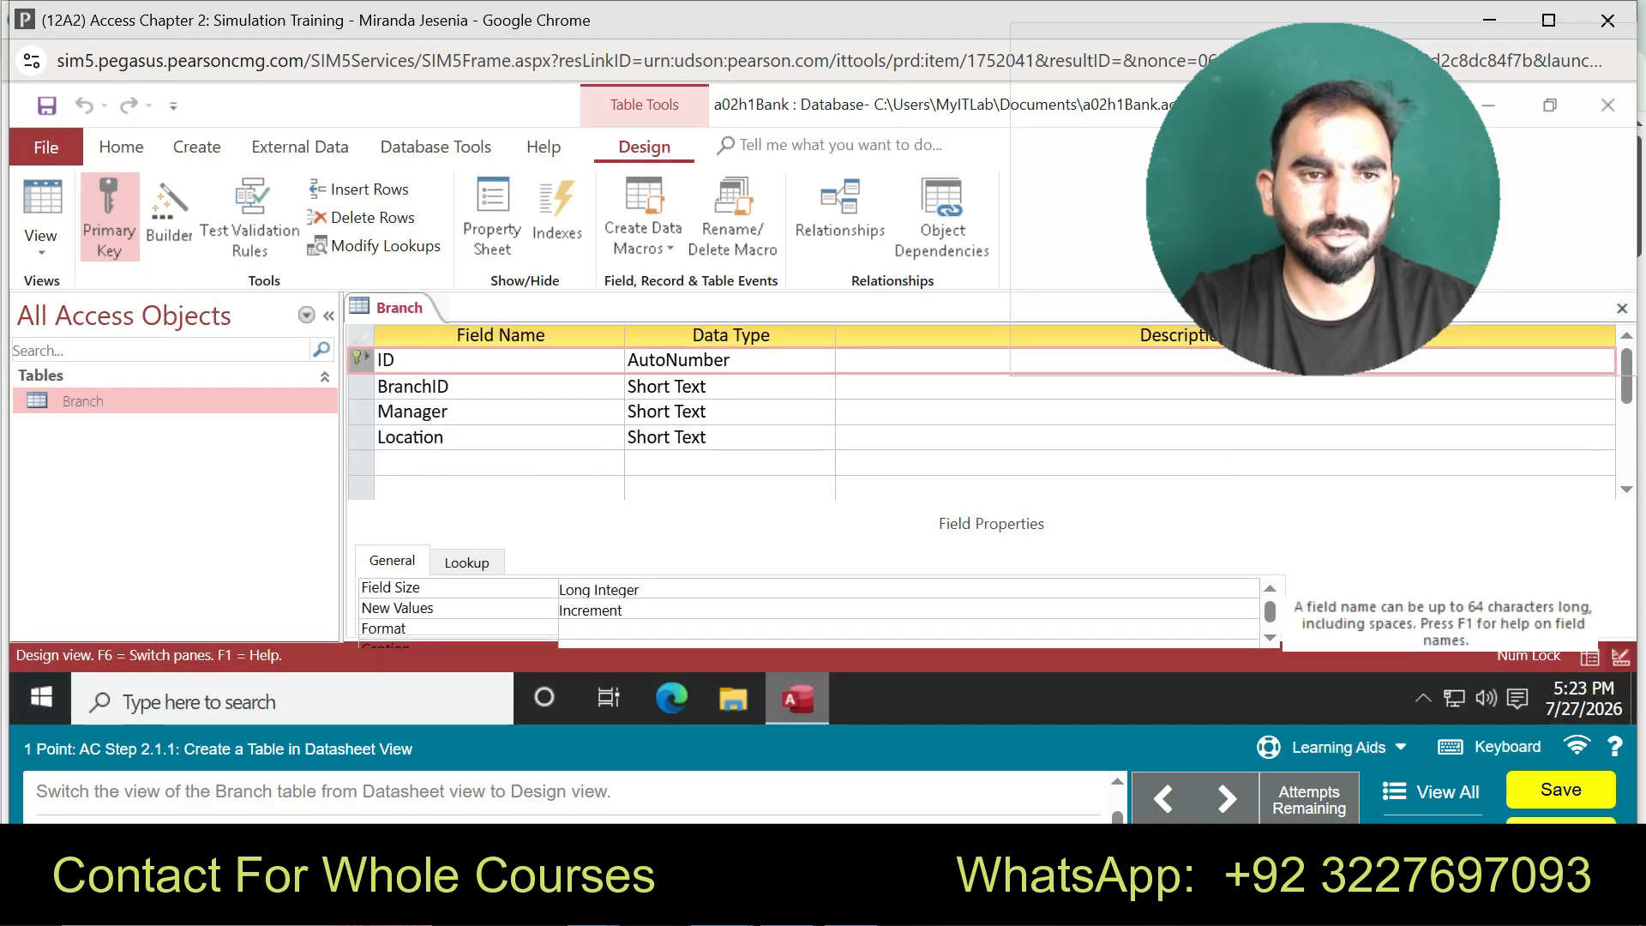
key(Delete)
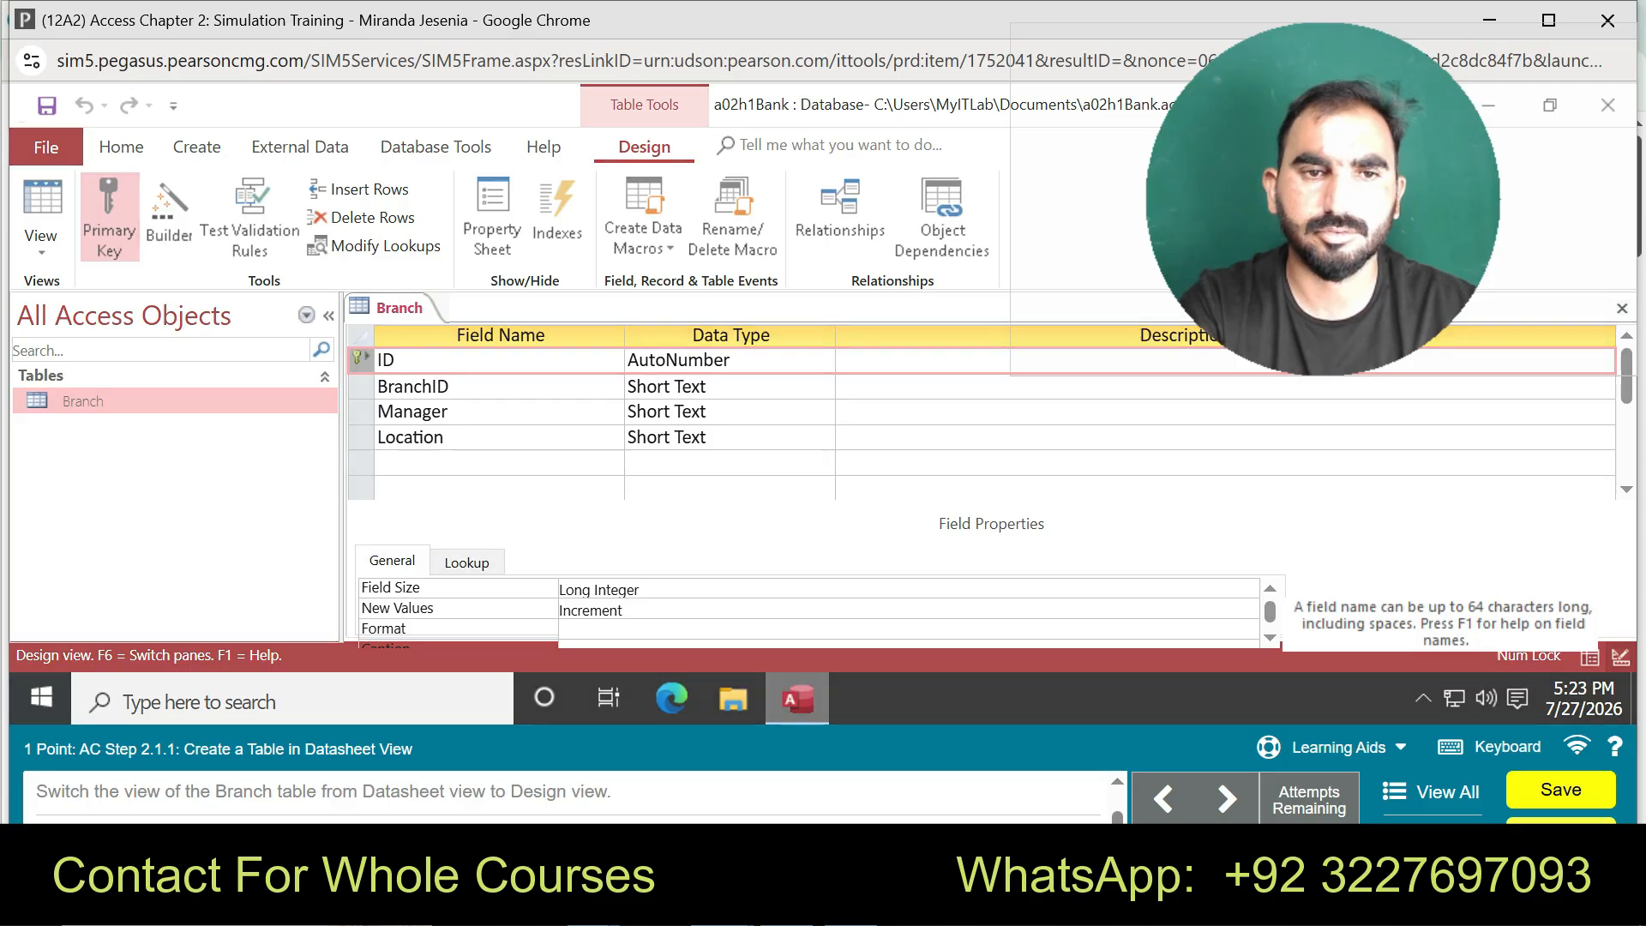
key(Return)
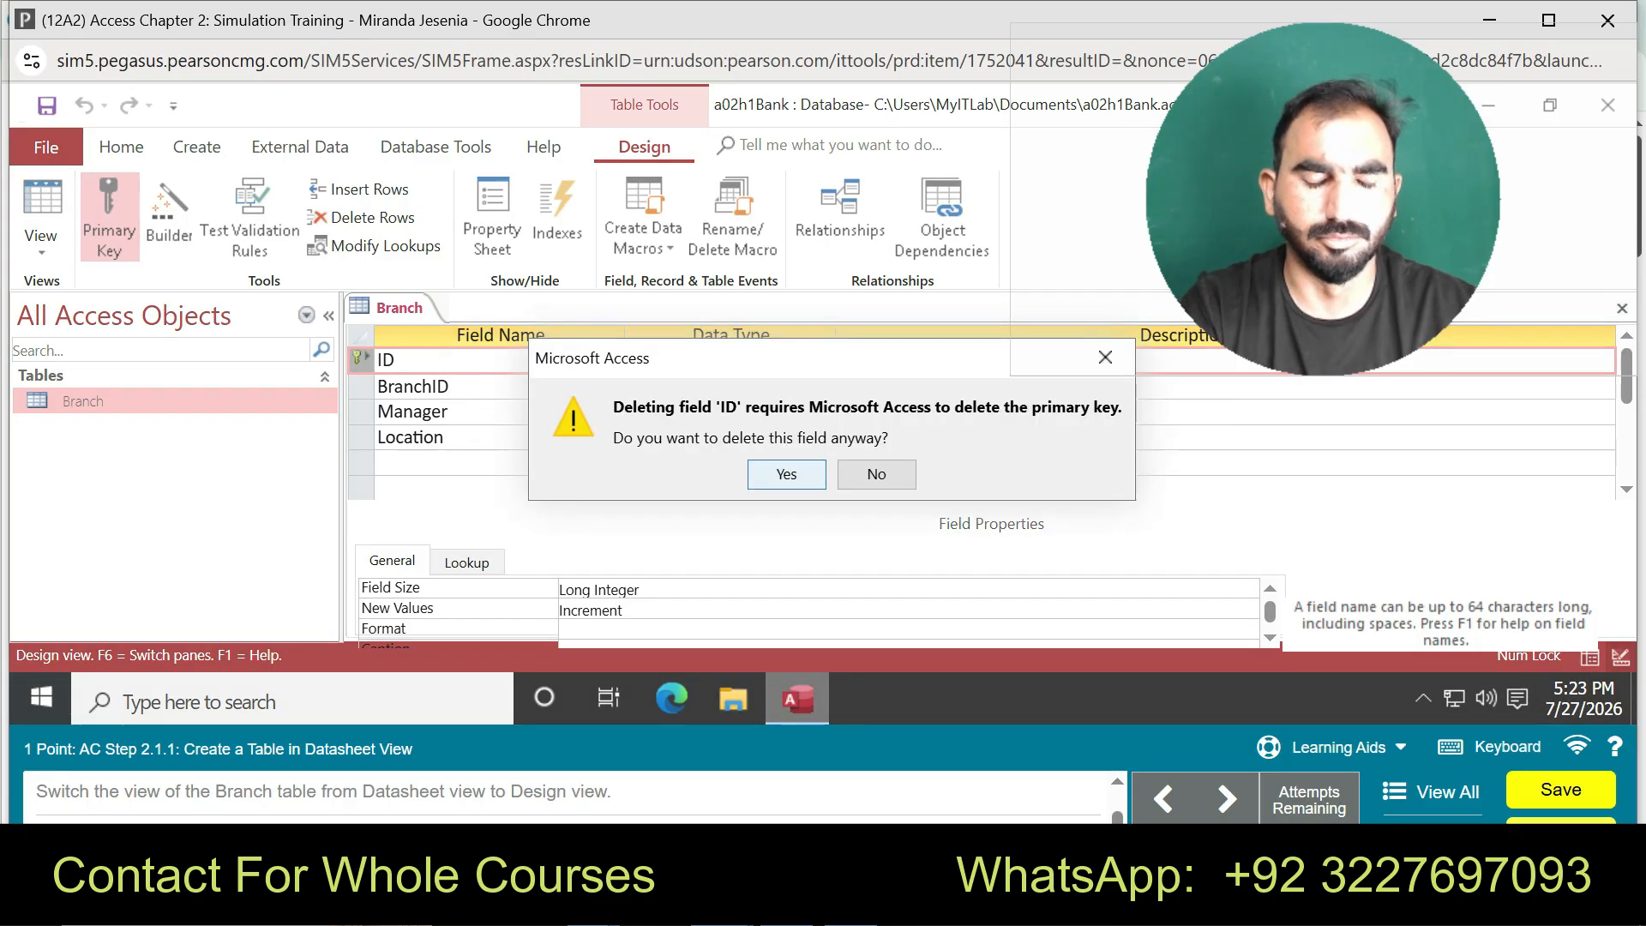
key(Escape)
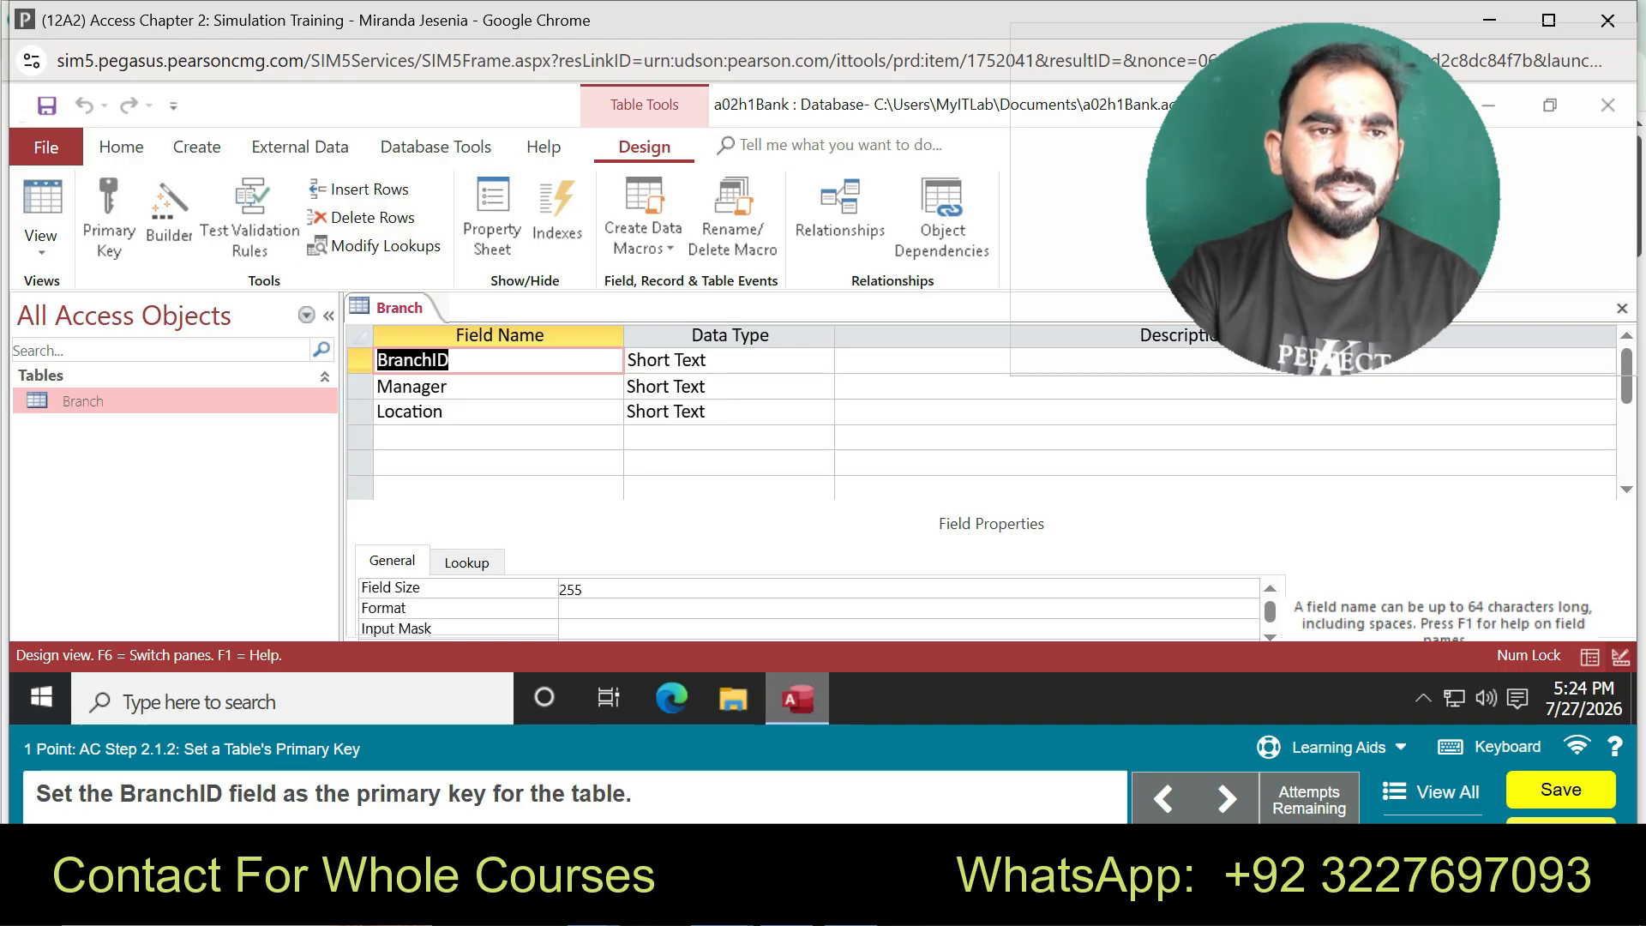
- Make BranchID the primary key and change its field size from 255 to 5
click(108, 219)
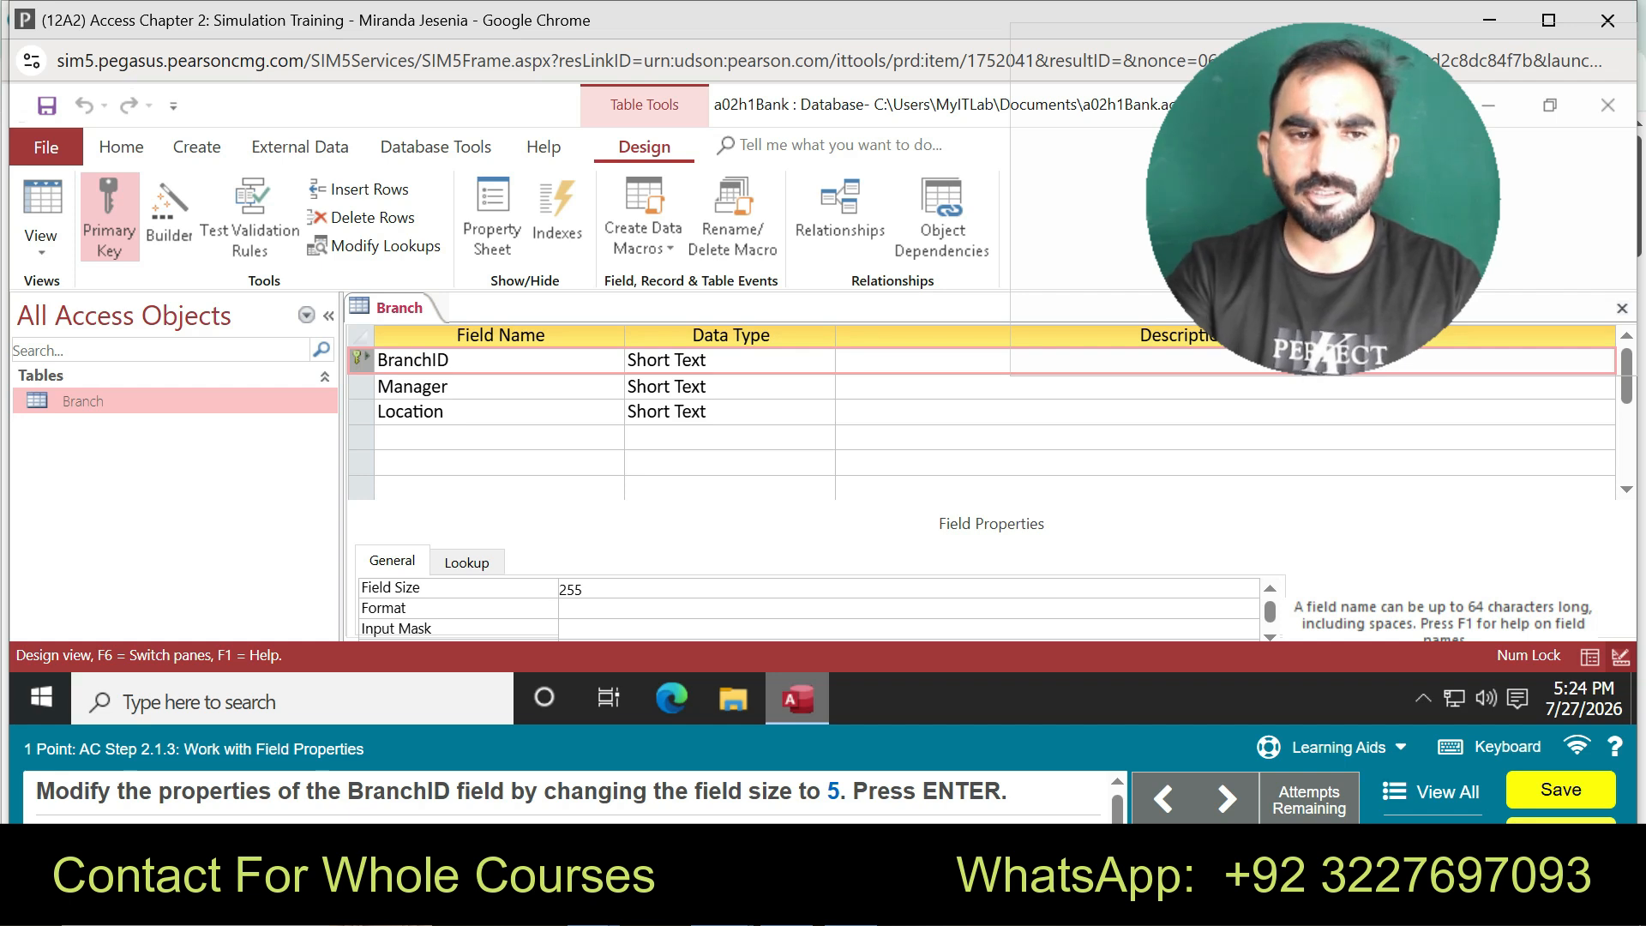
double_click(571, 590)
key(BackSpace)
text(5)
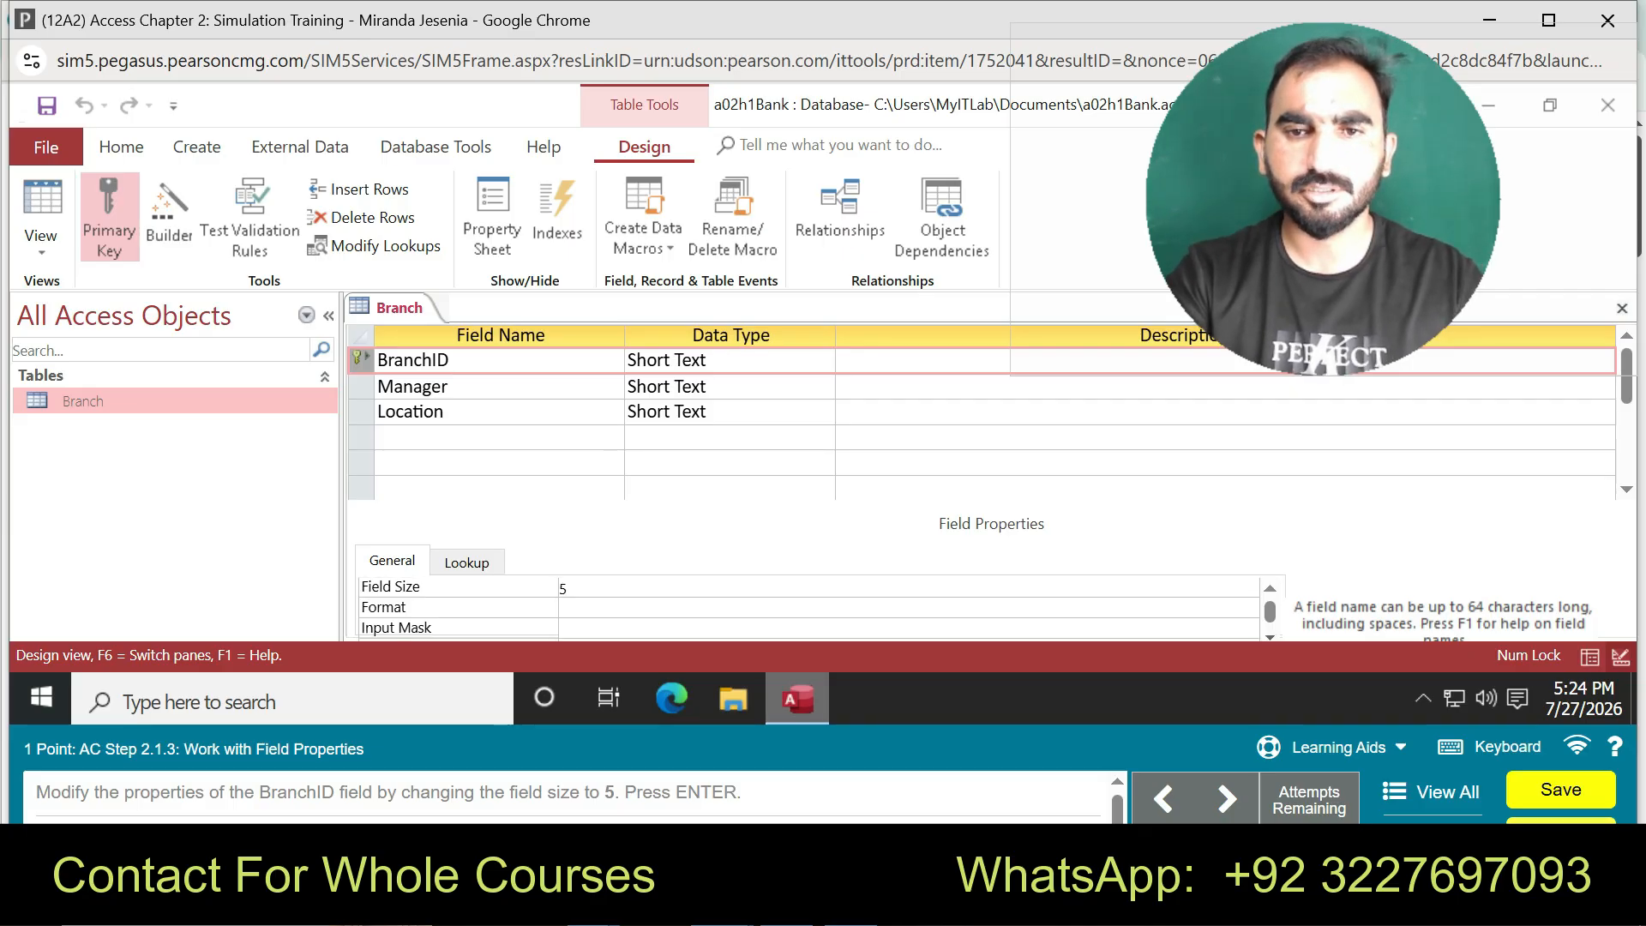
scroll(909, 609, down, 1)
scroll(909, 609, up, 1)
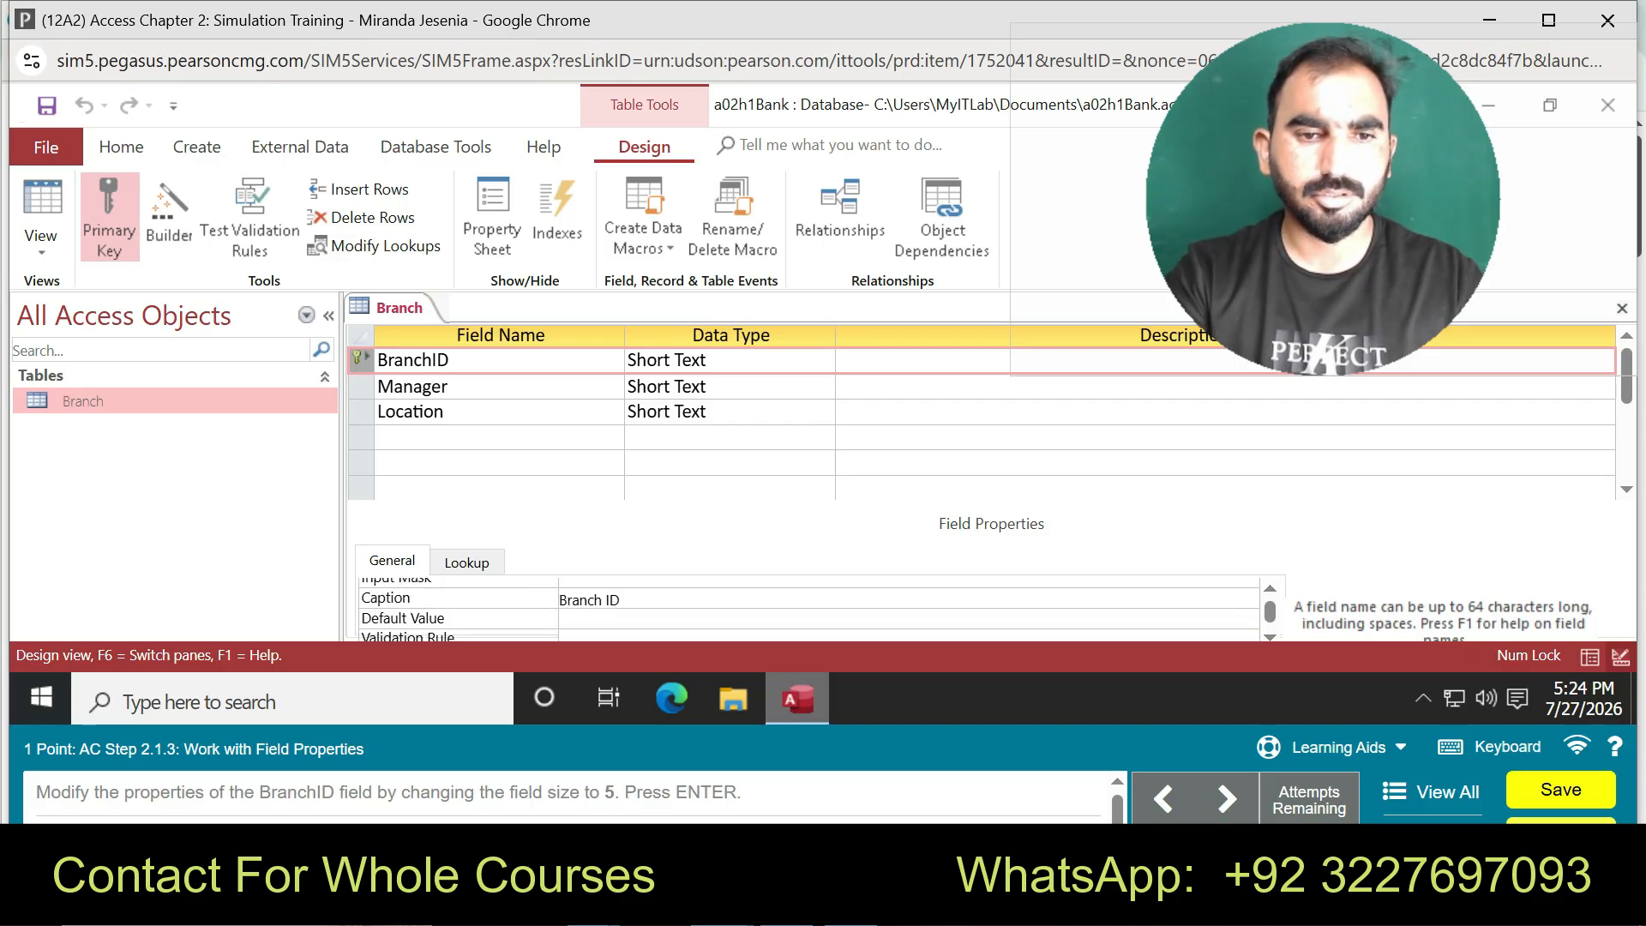
- Replace the BranchID caption with the text 'Manager's Nam'
double_click(620, 600)
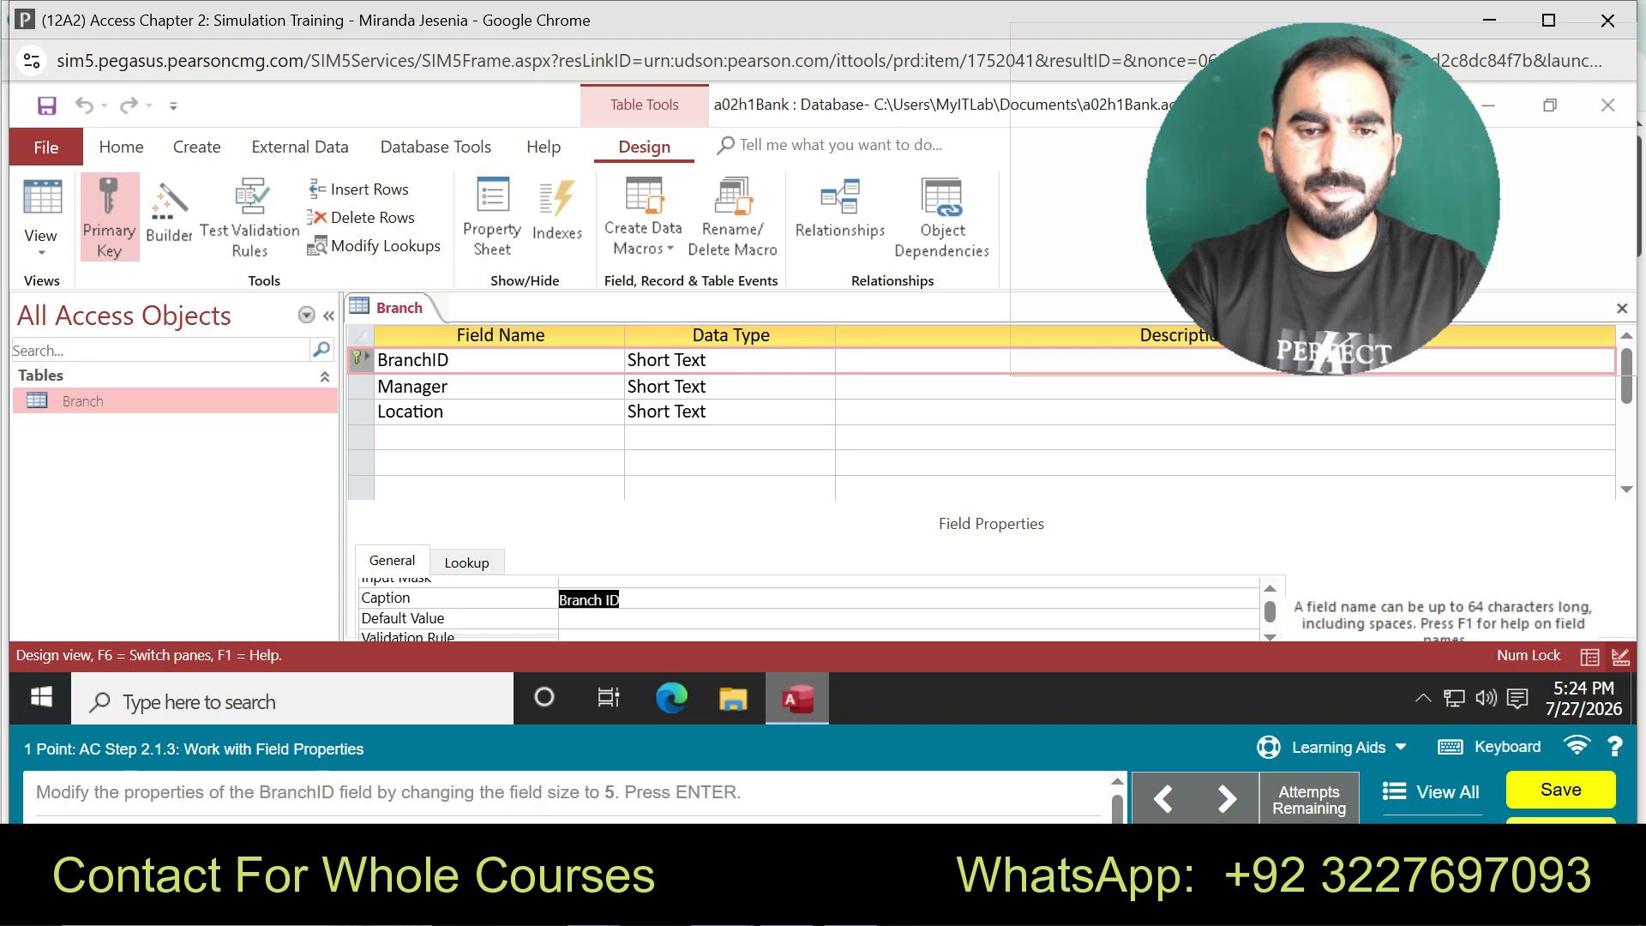
key(Delete)
text(Man)
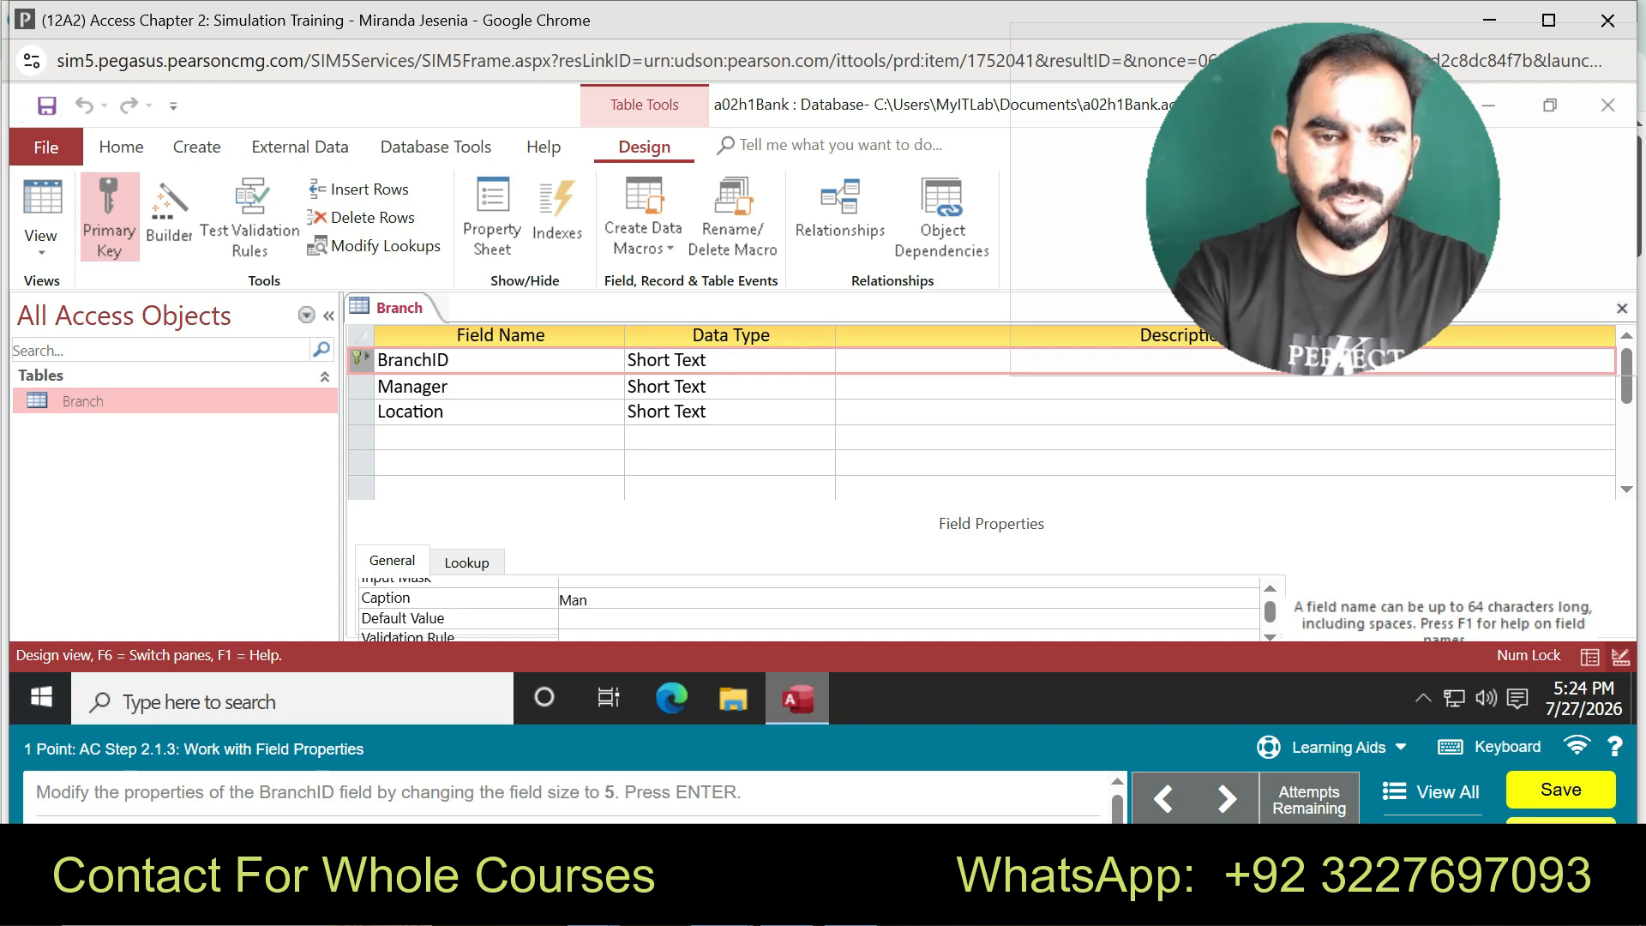
text(ager)
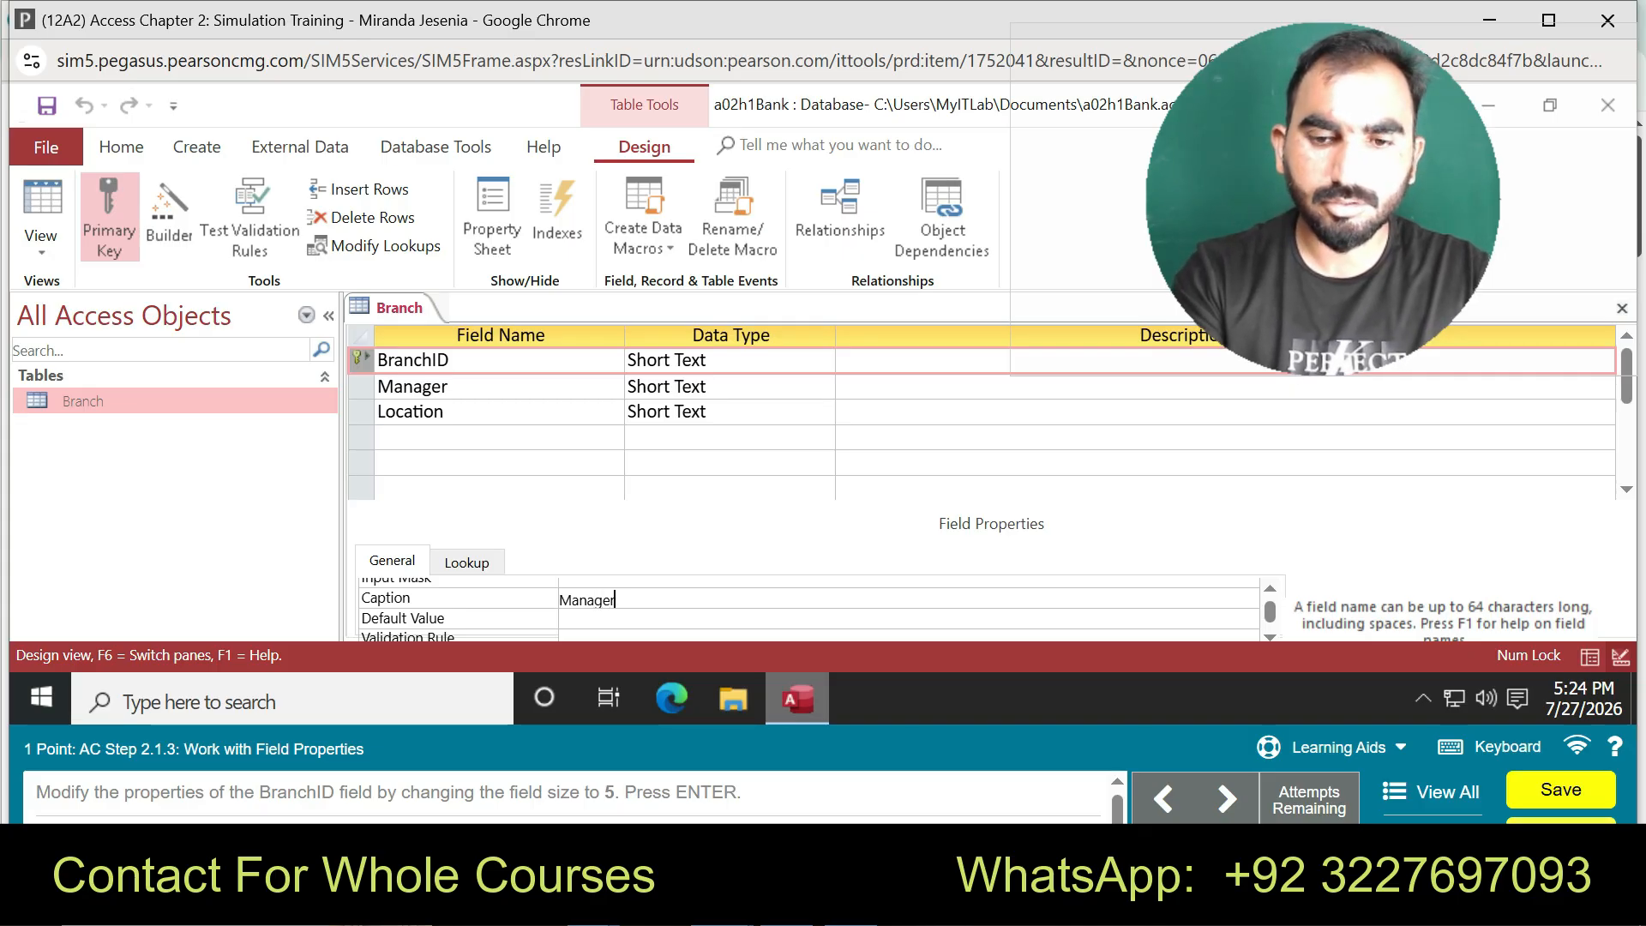
text('s)
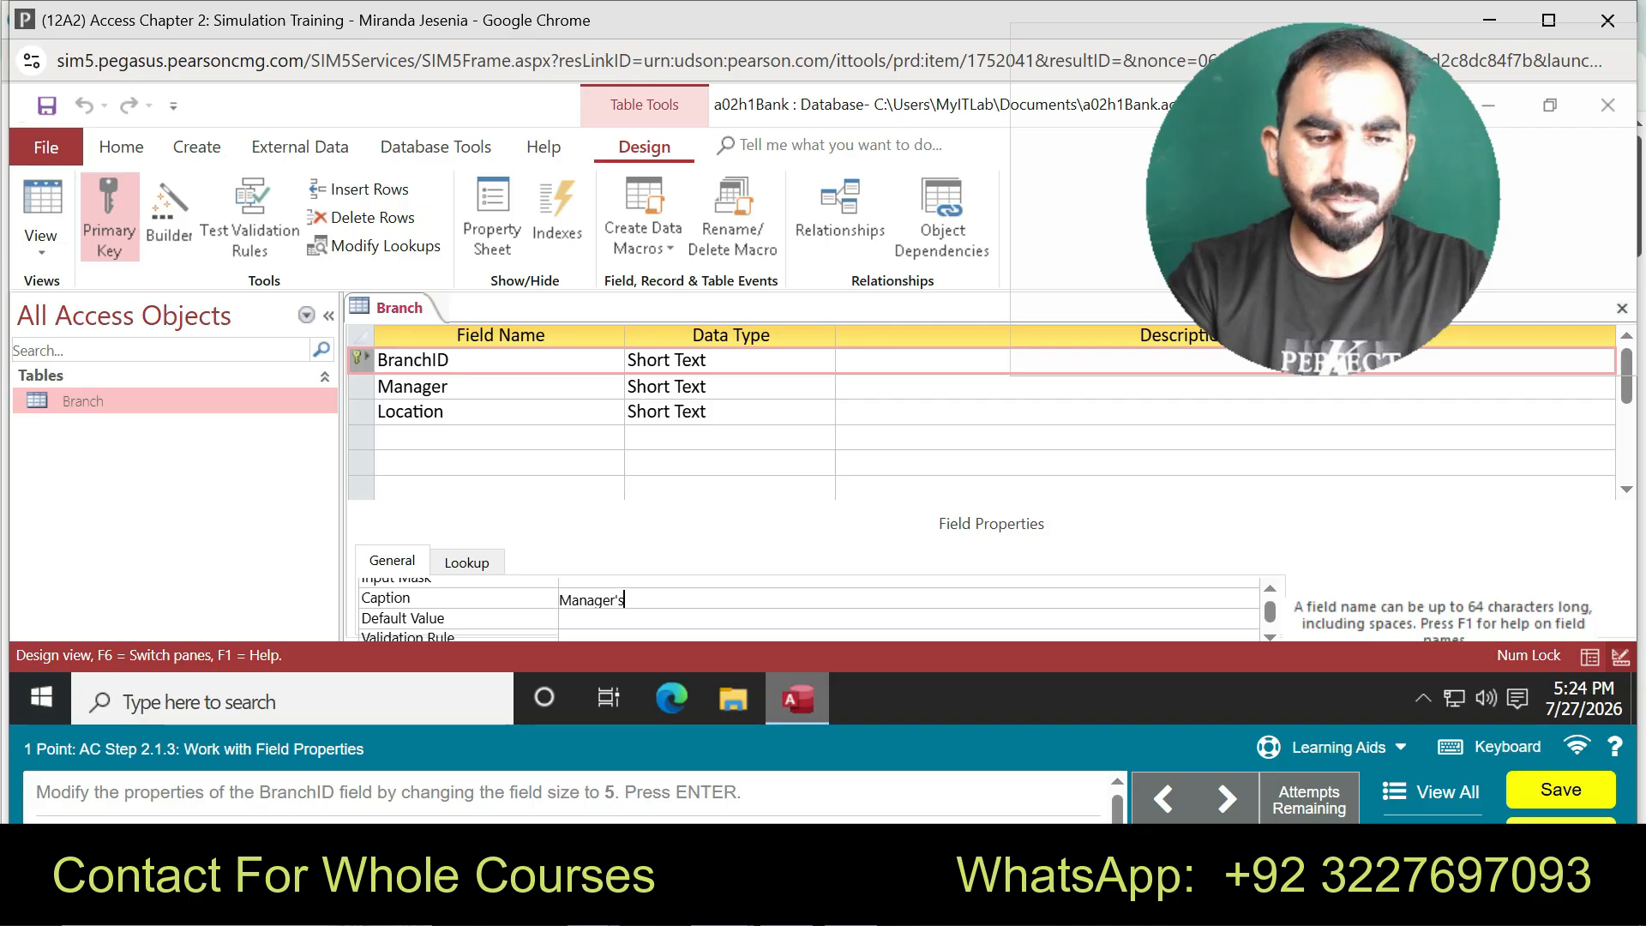
text( Name)
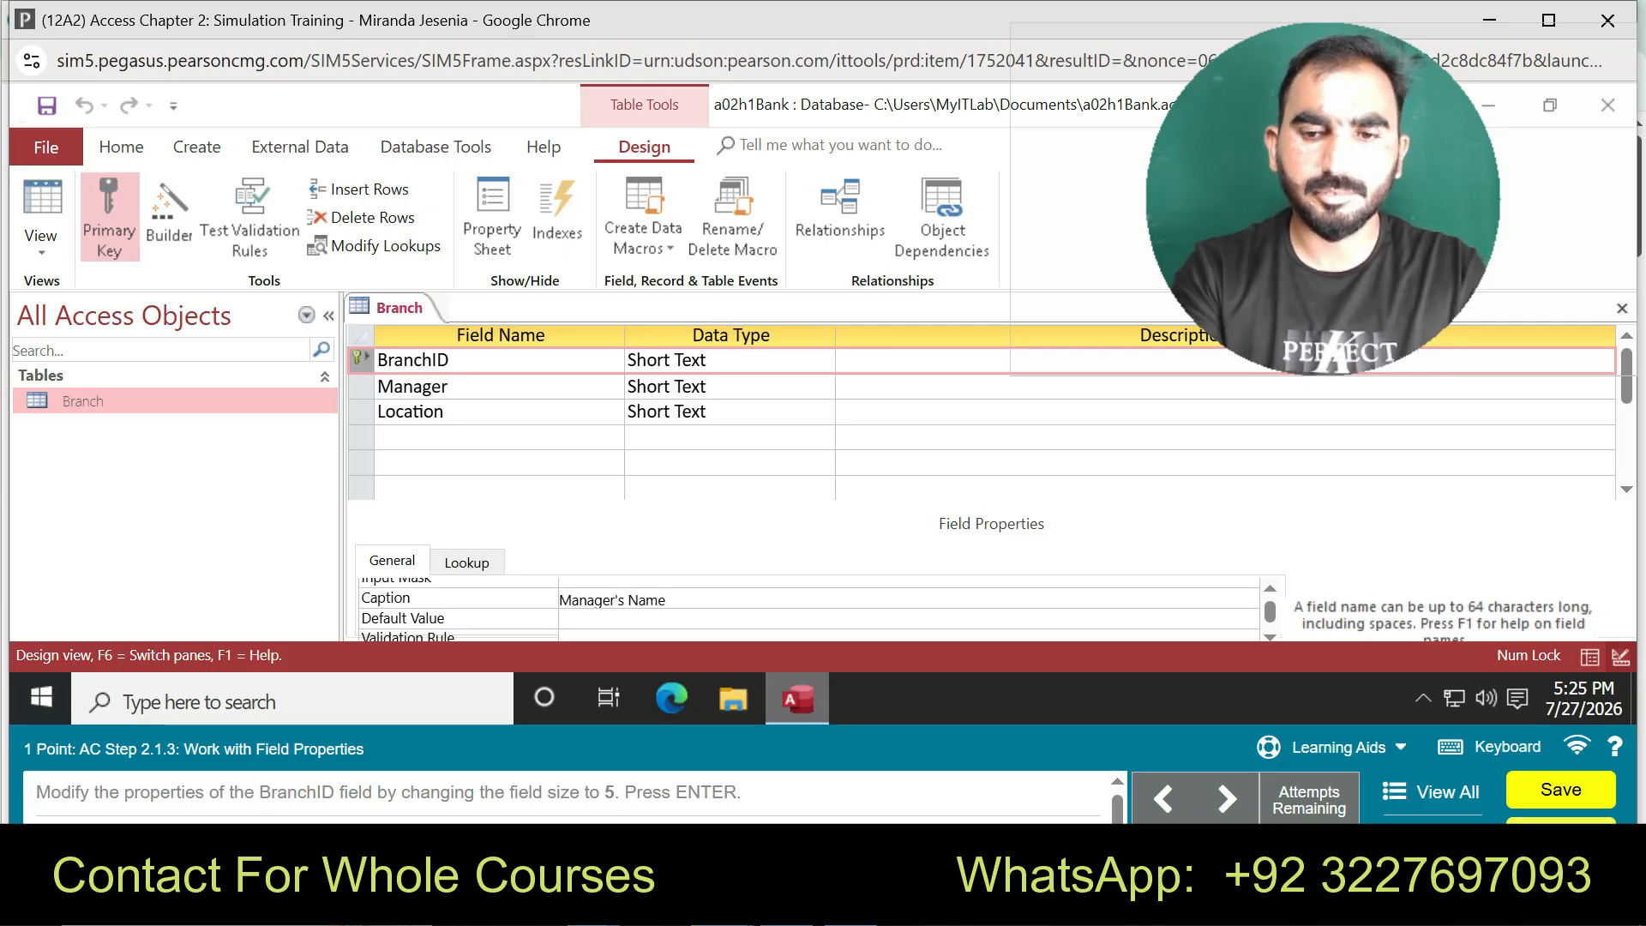
key(Return)
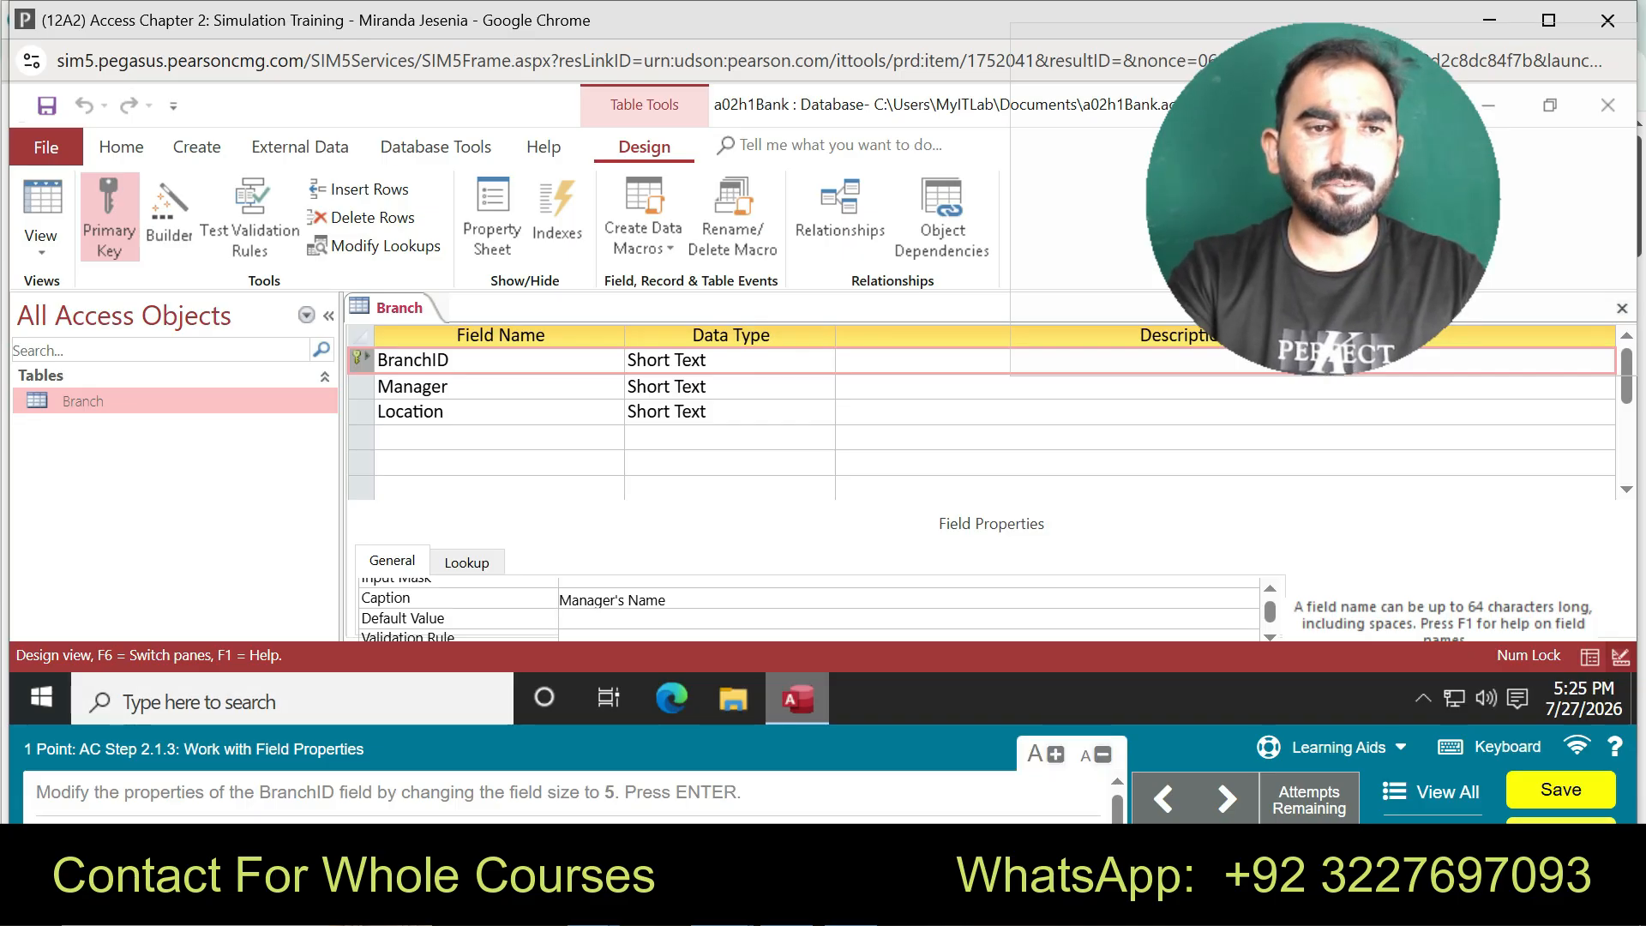
- Set the Manager field's caption to Manager's Name
click(447, 385)
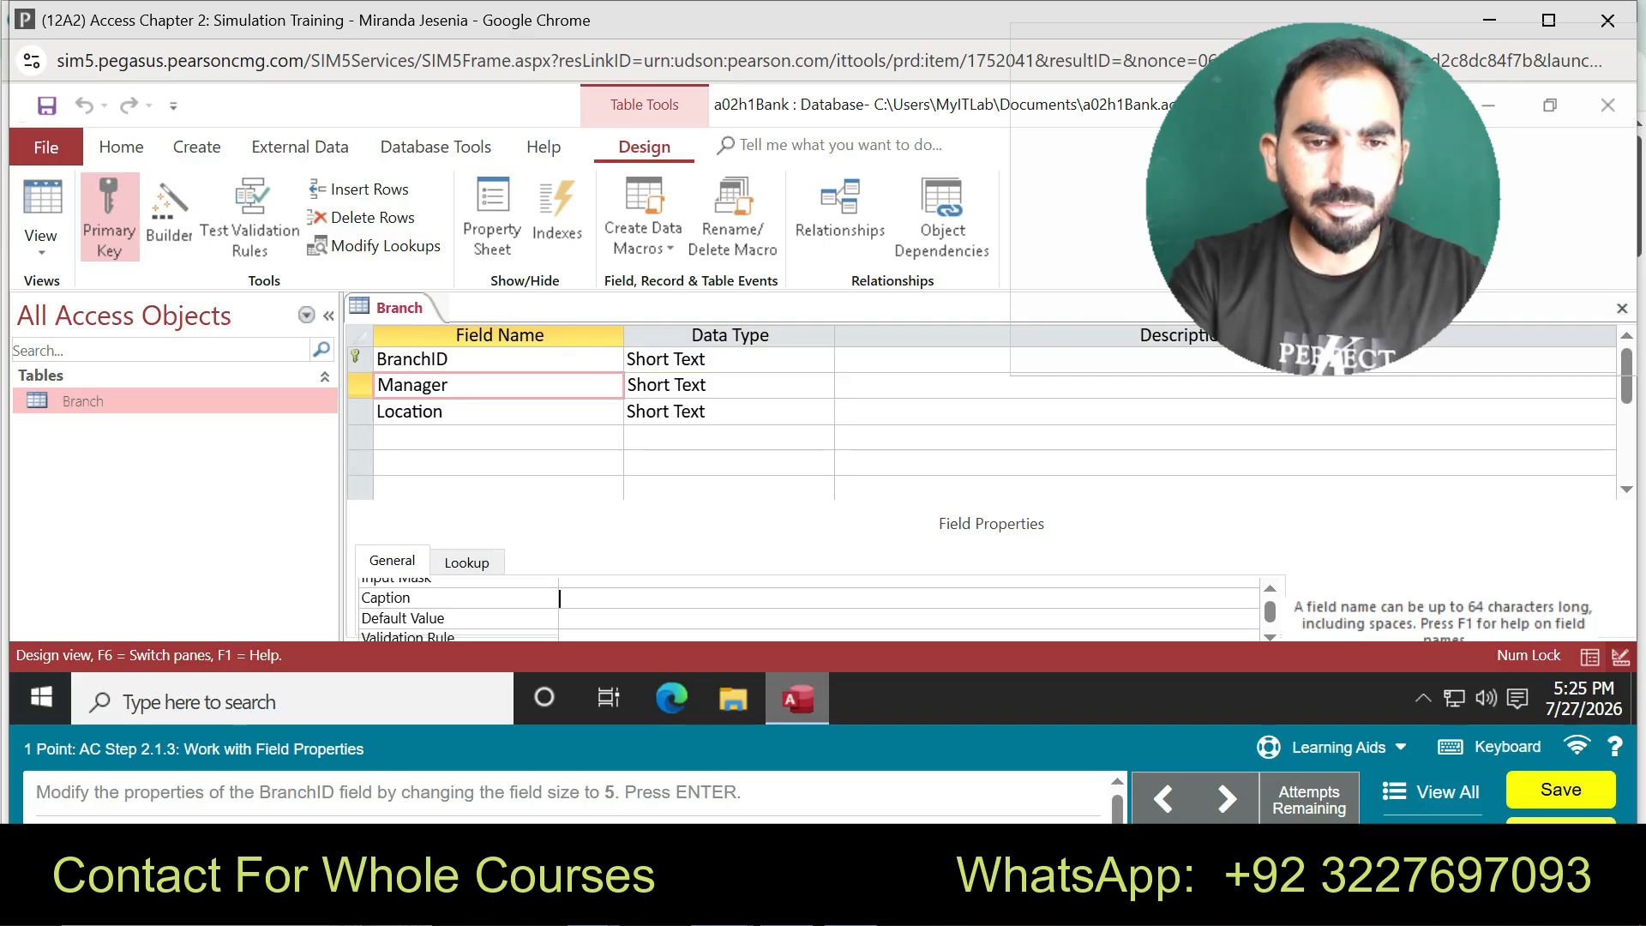
click(562, 599)
text(M)
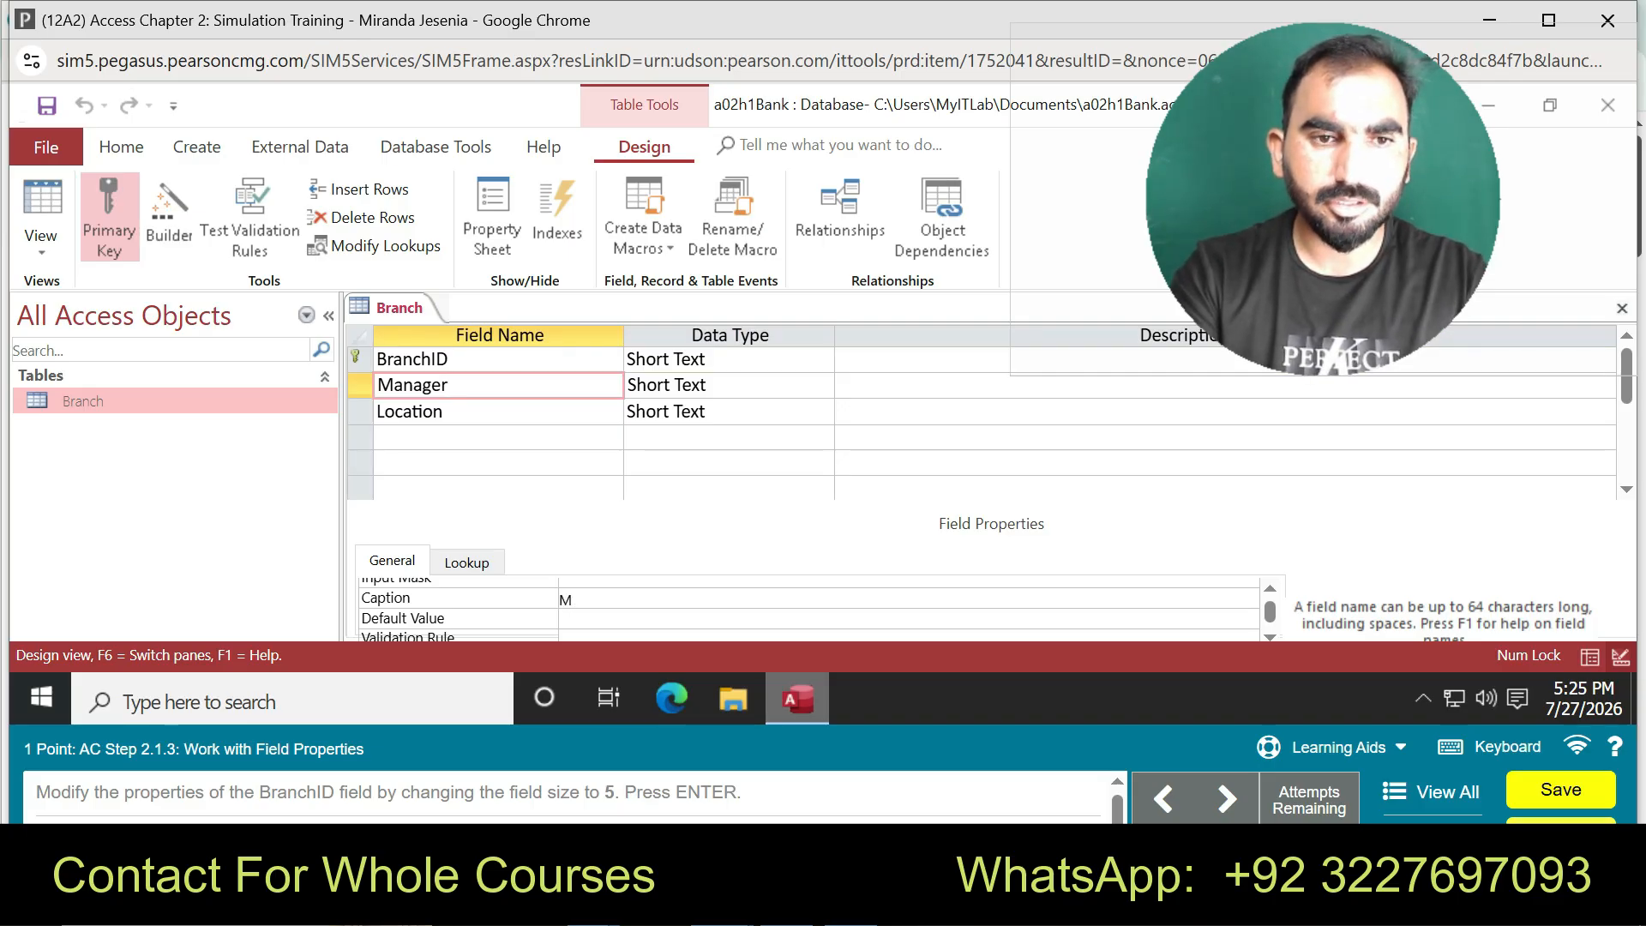
text(anager)
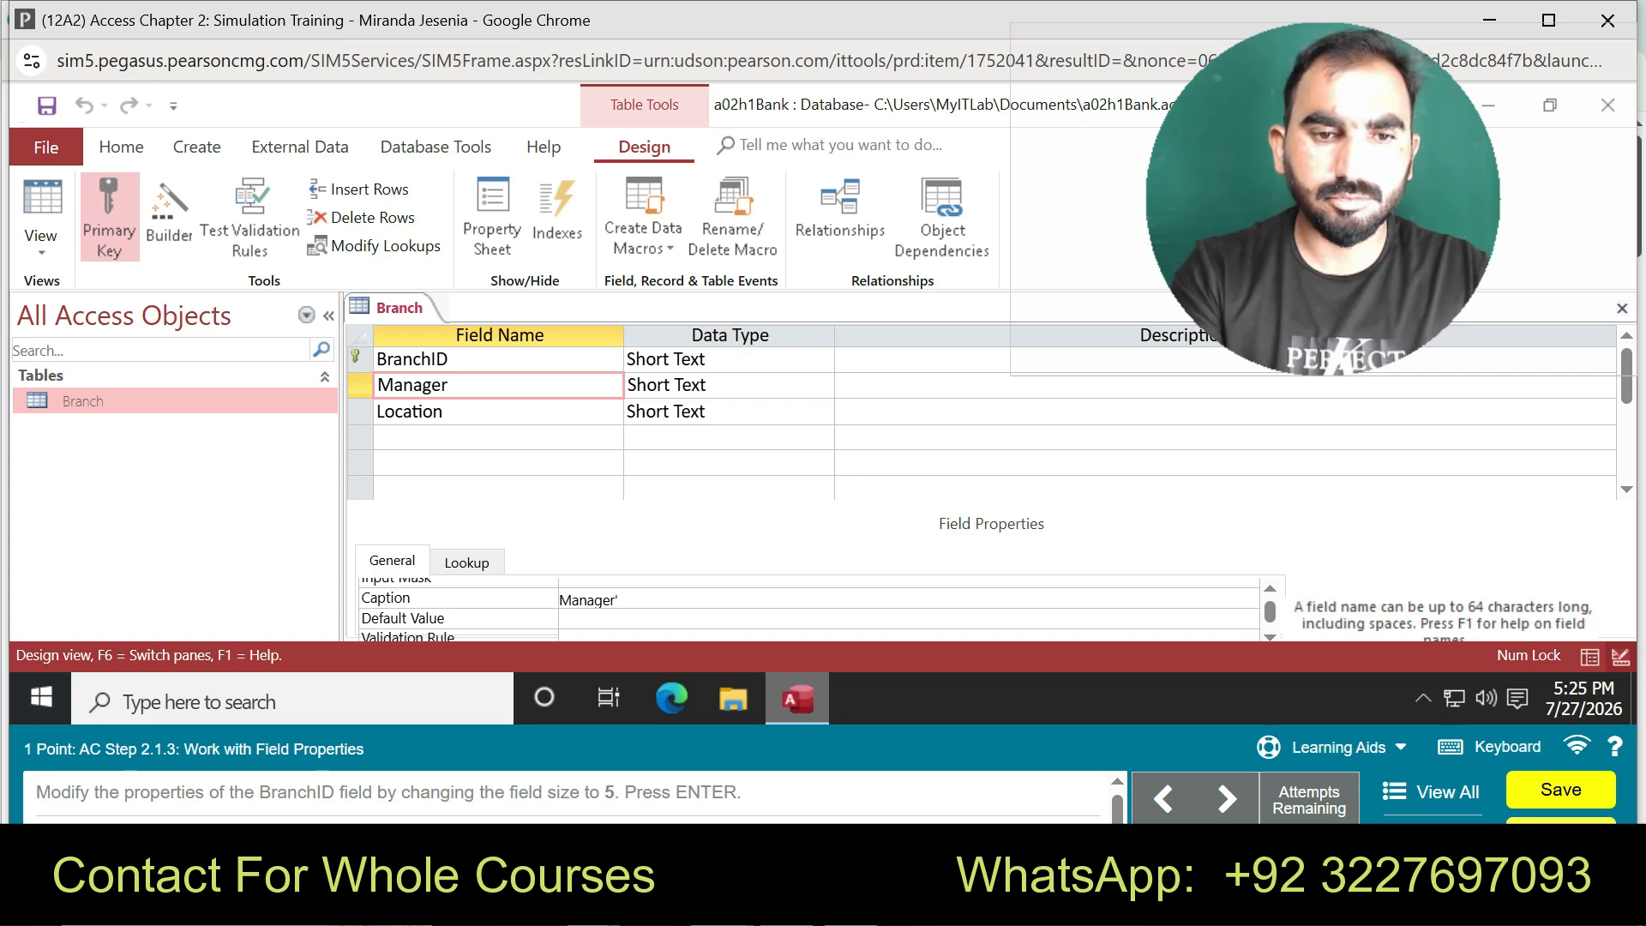
text('s Name)
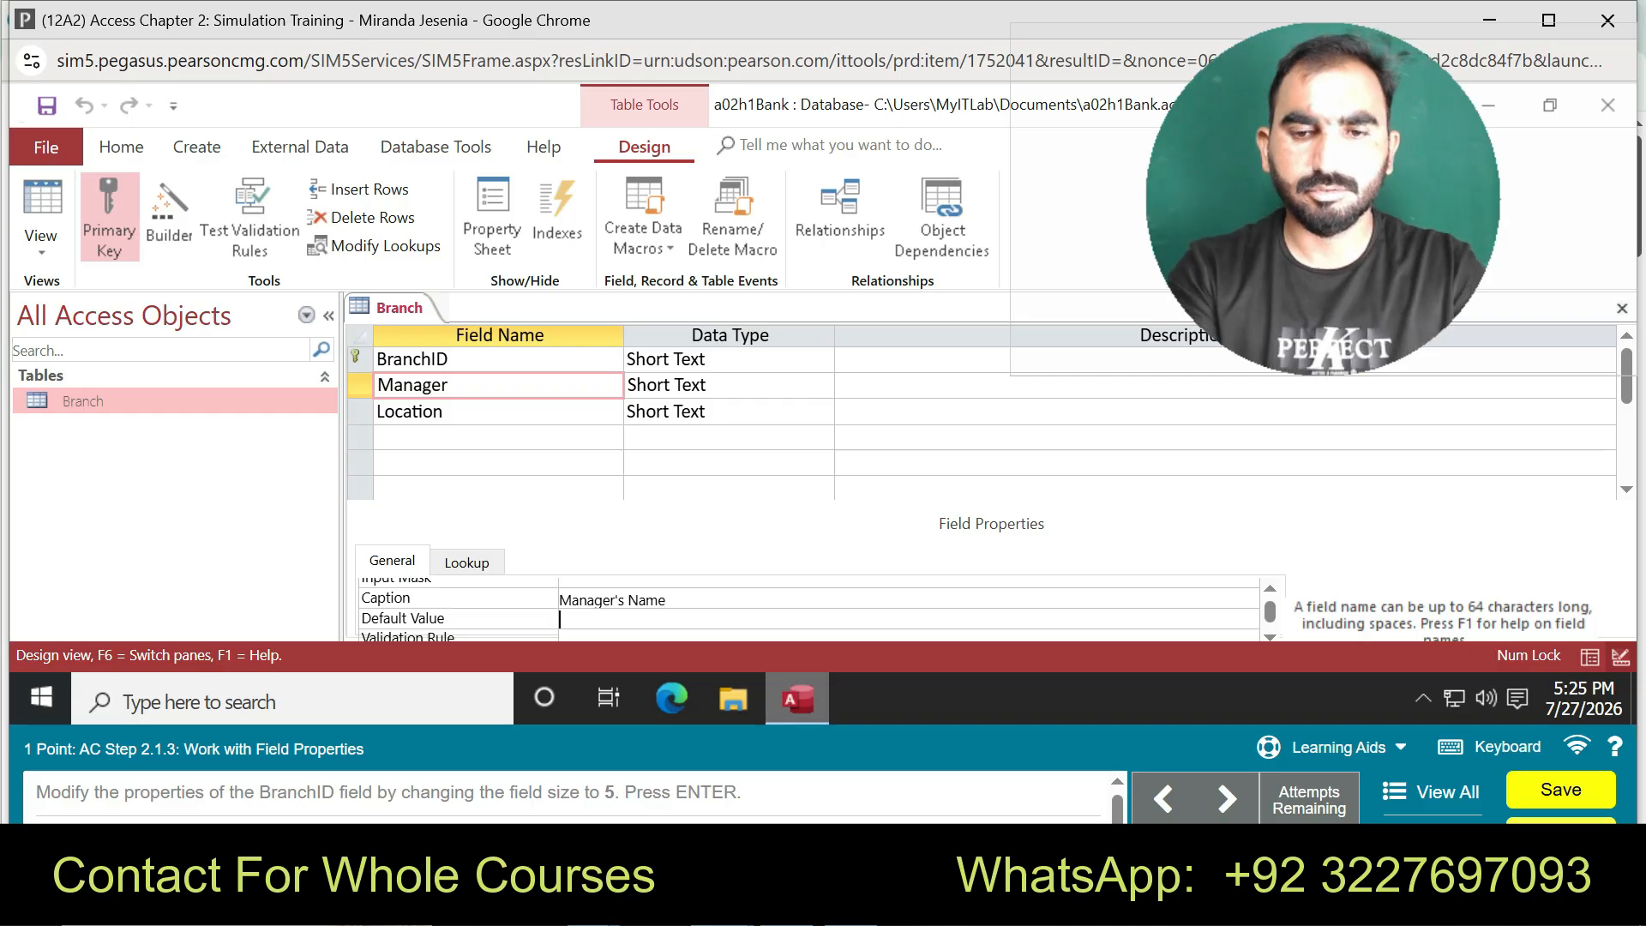
key(Return)
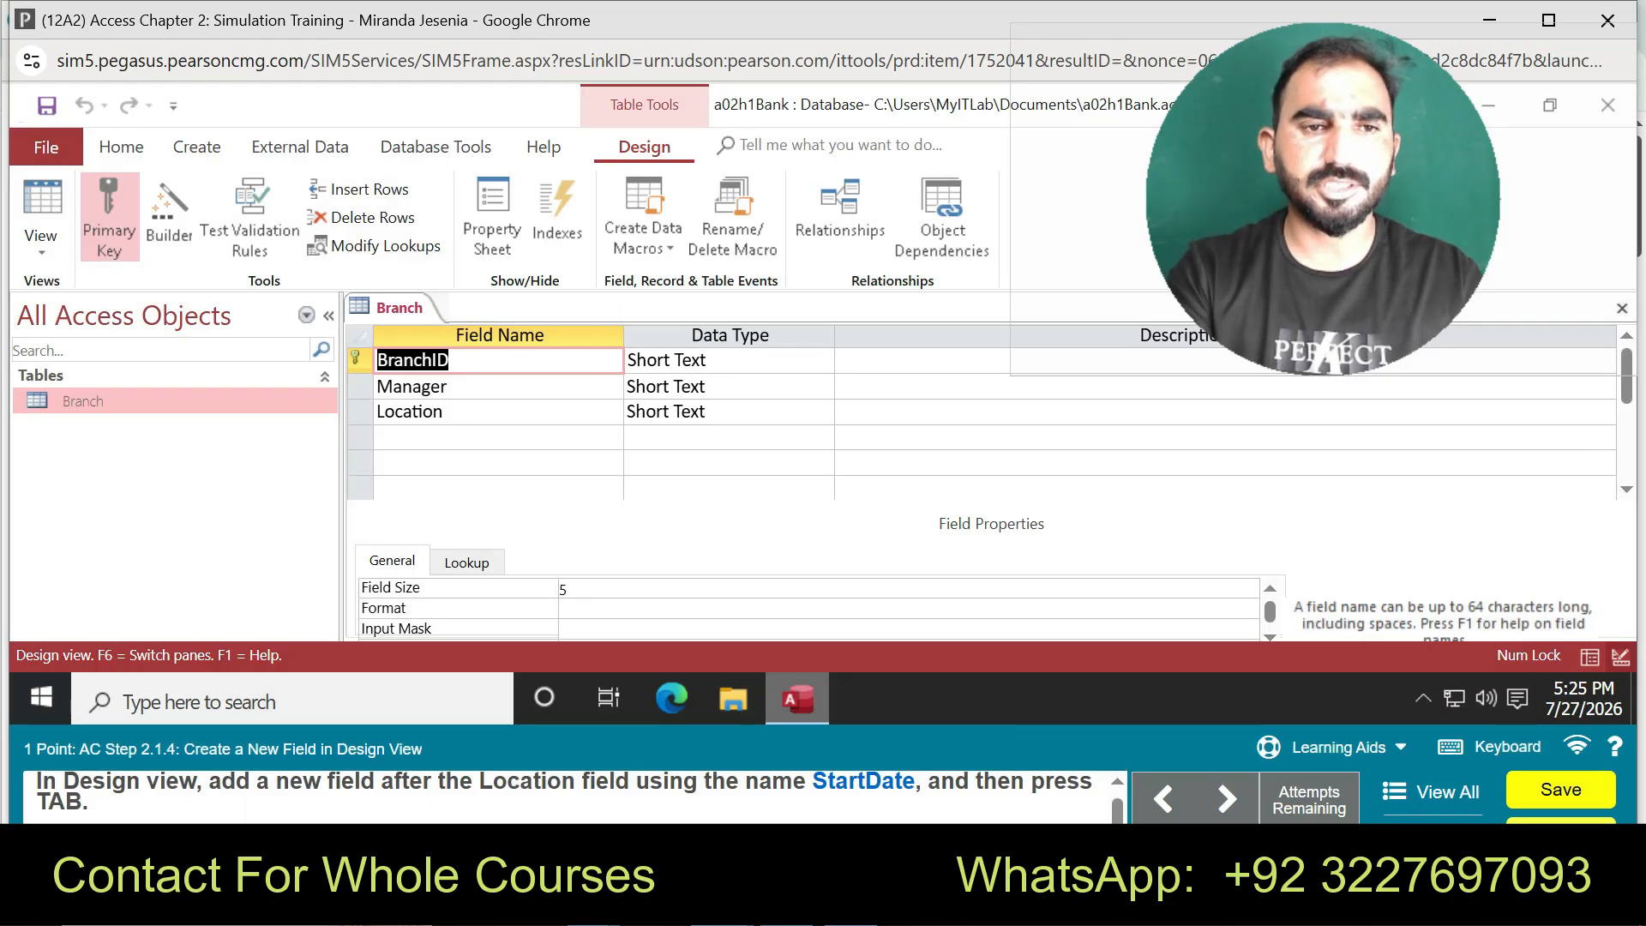
click(498, 437)
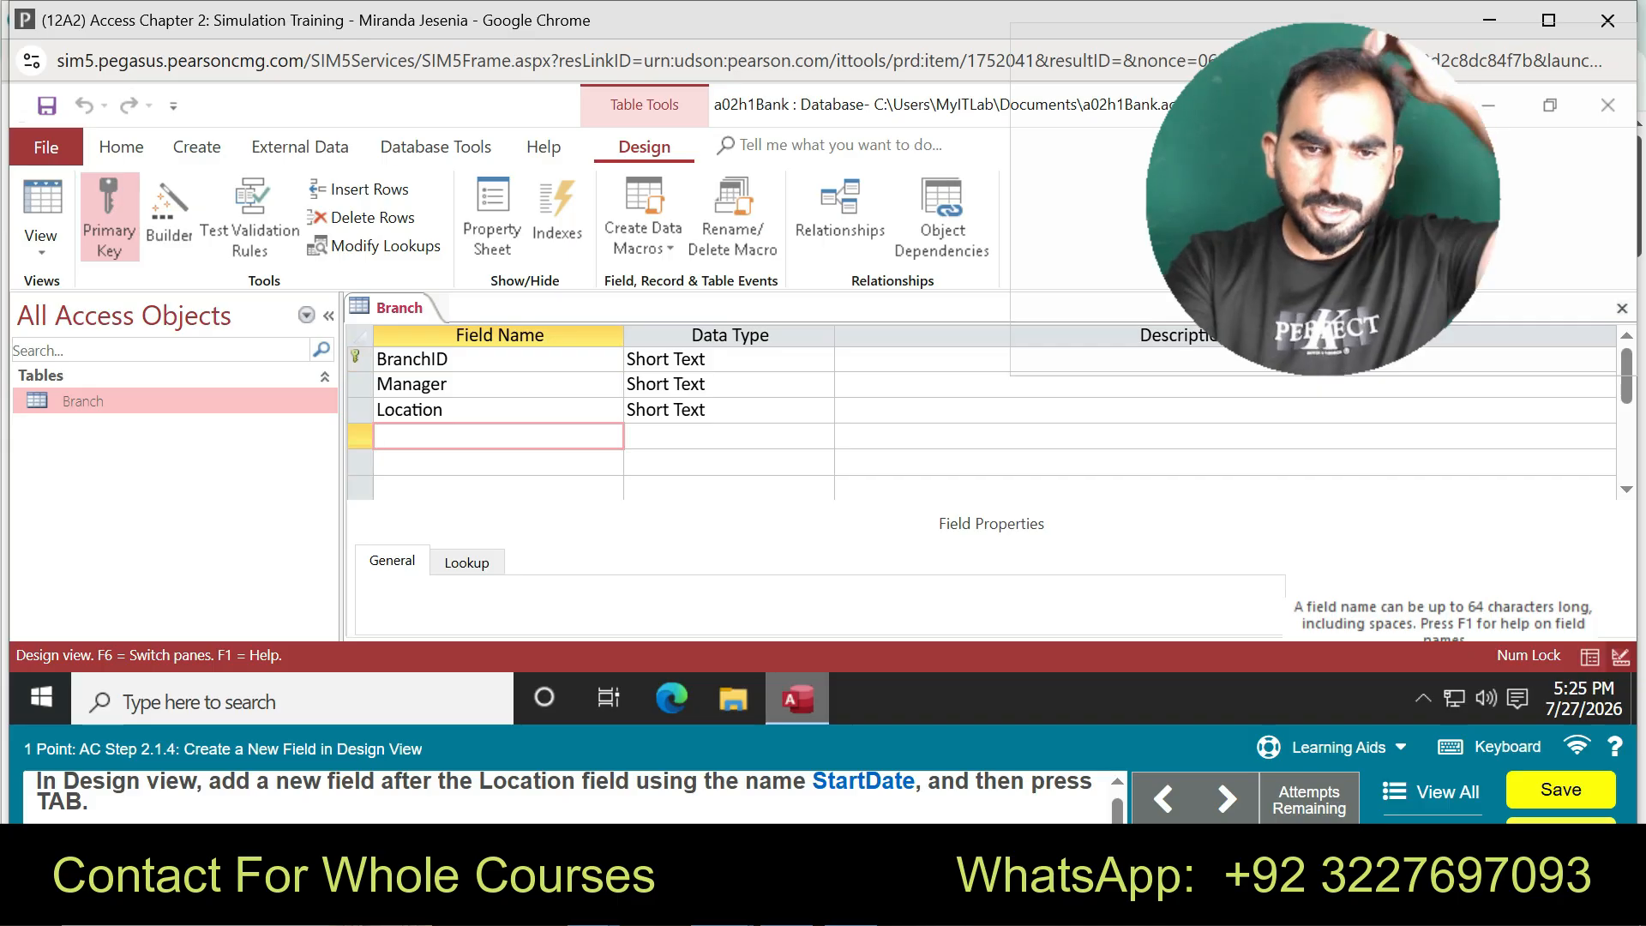
- Name the new field StartDate and set its data type to Date/Time
text(Start)
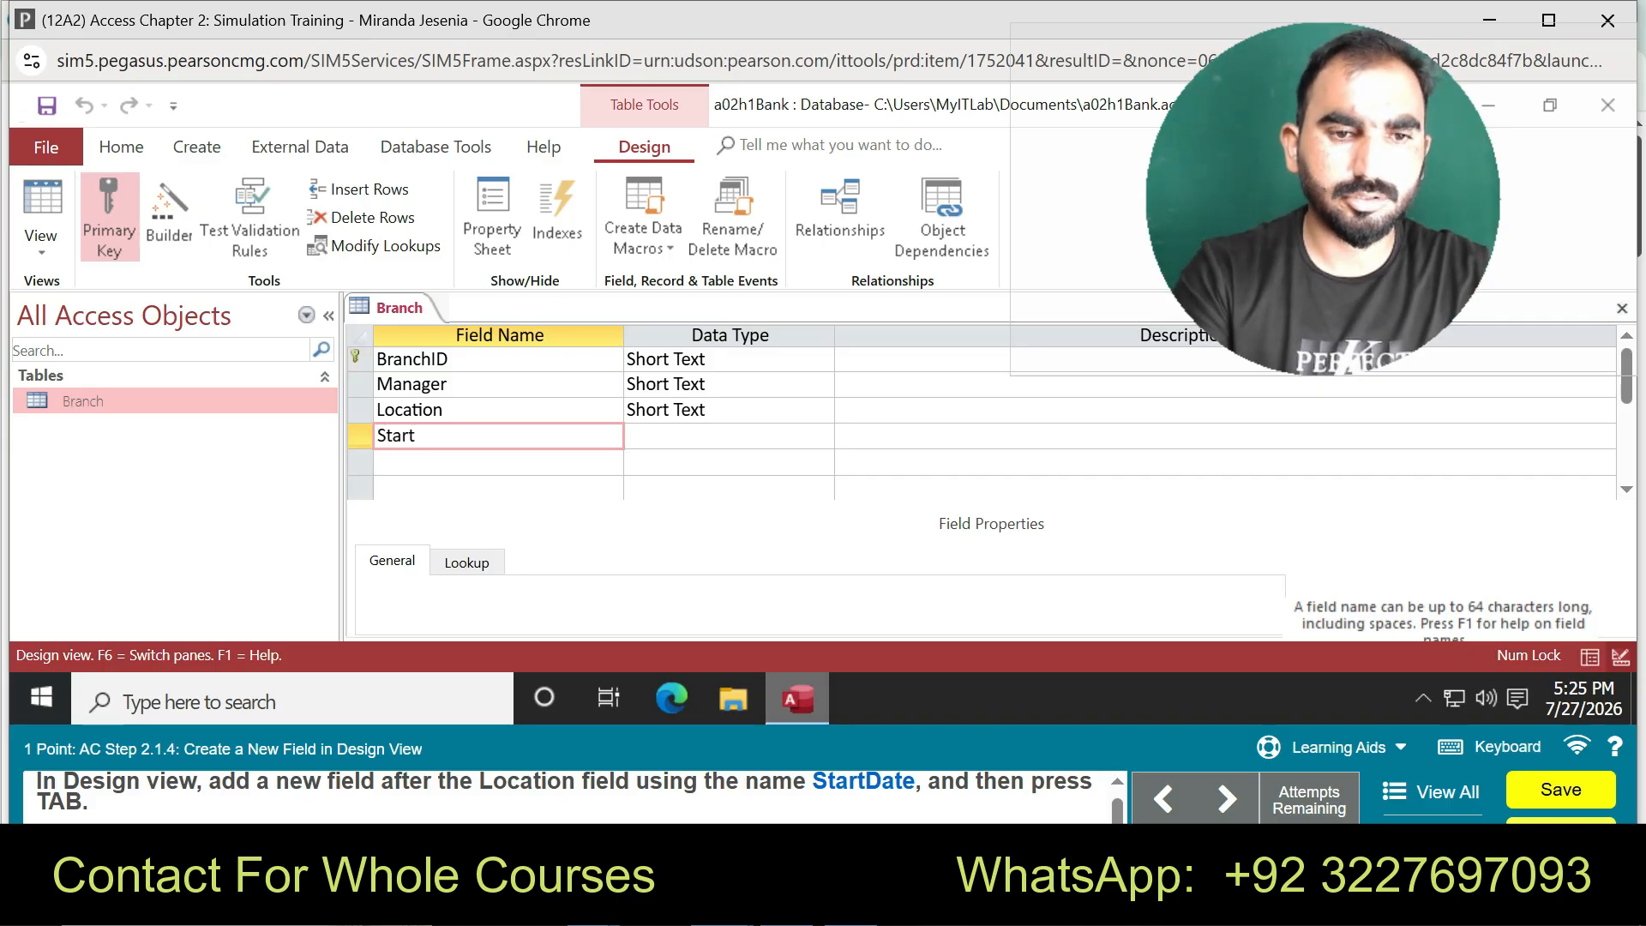
text(Date)
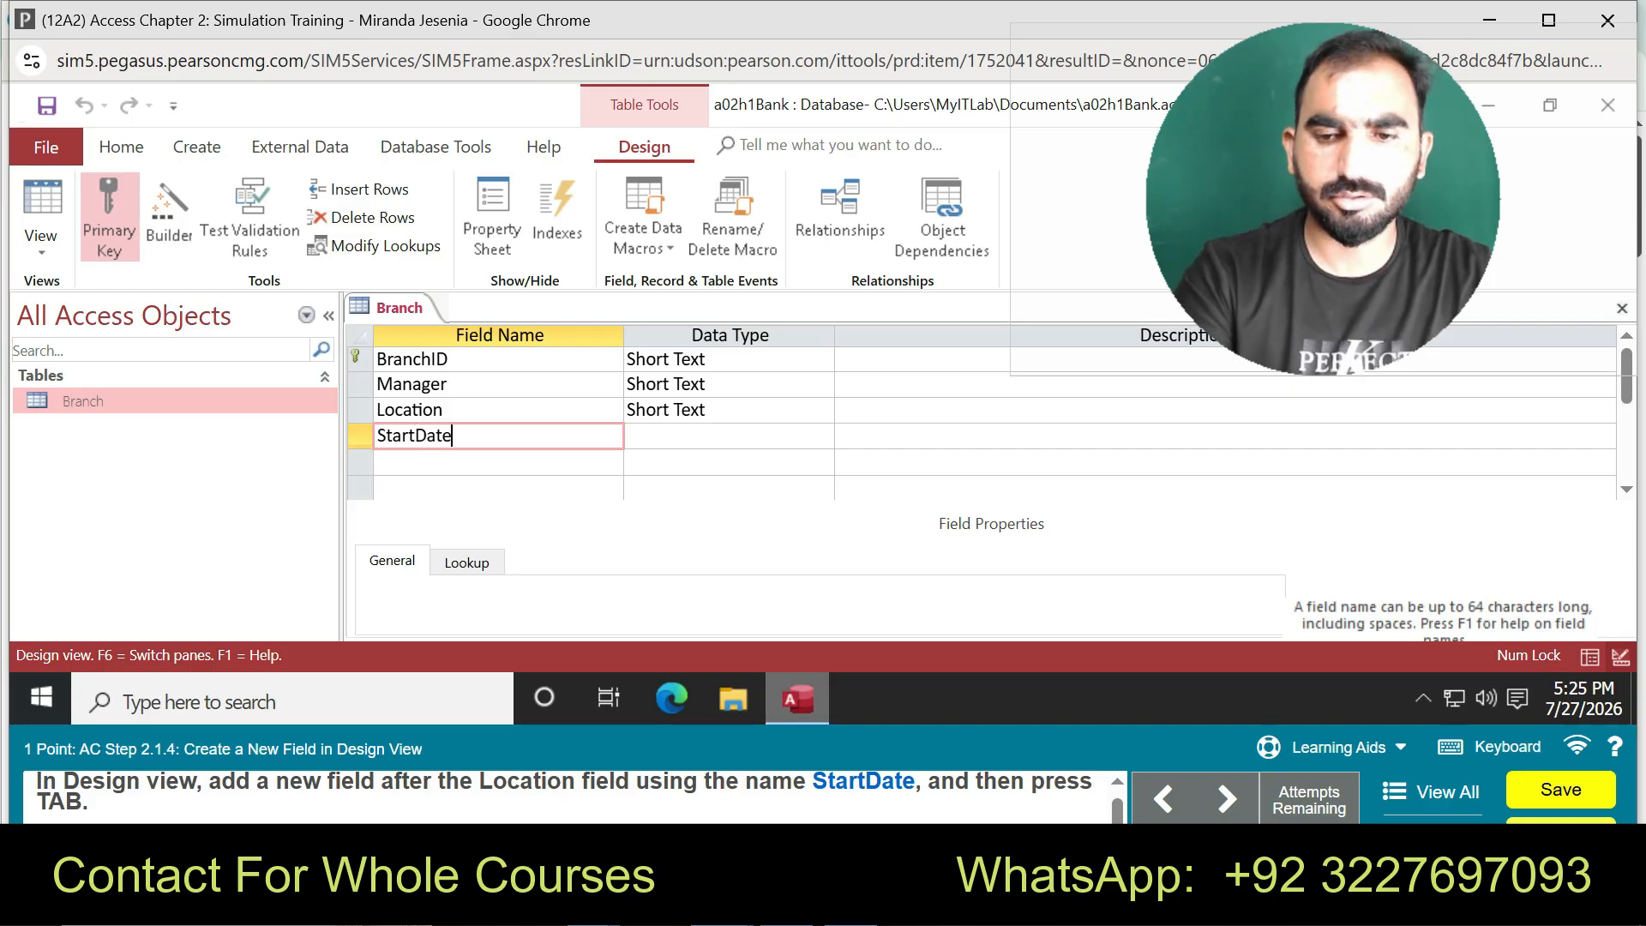
key(Tab)
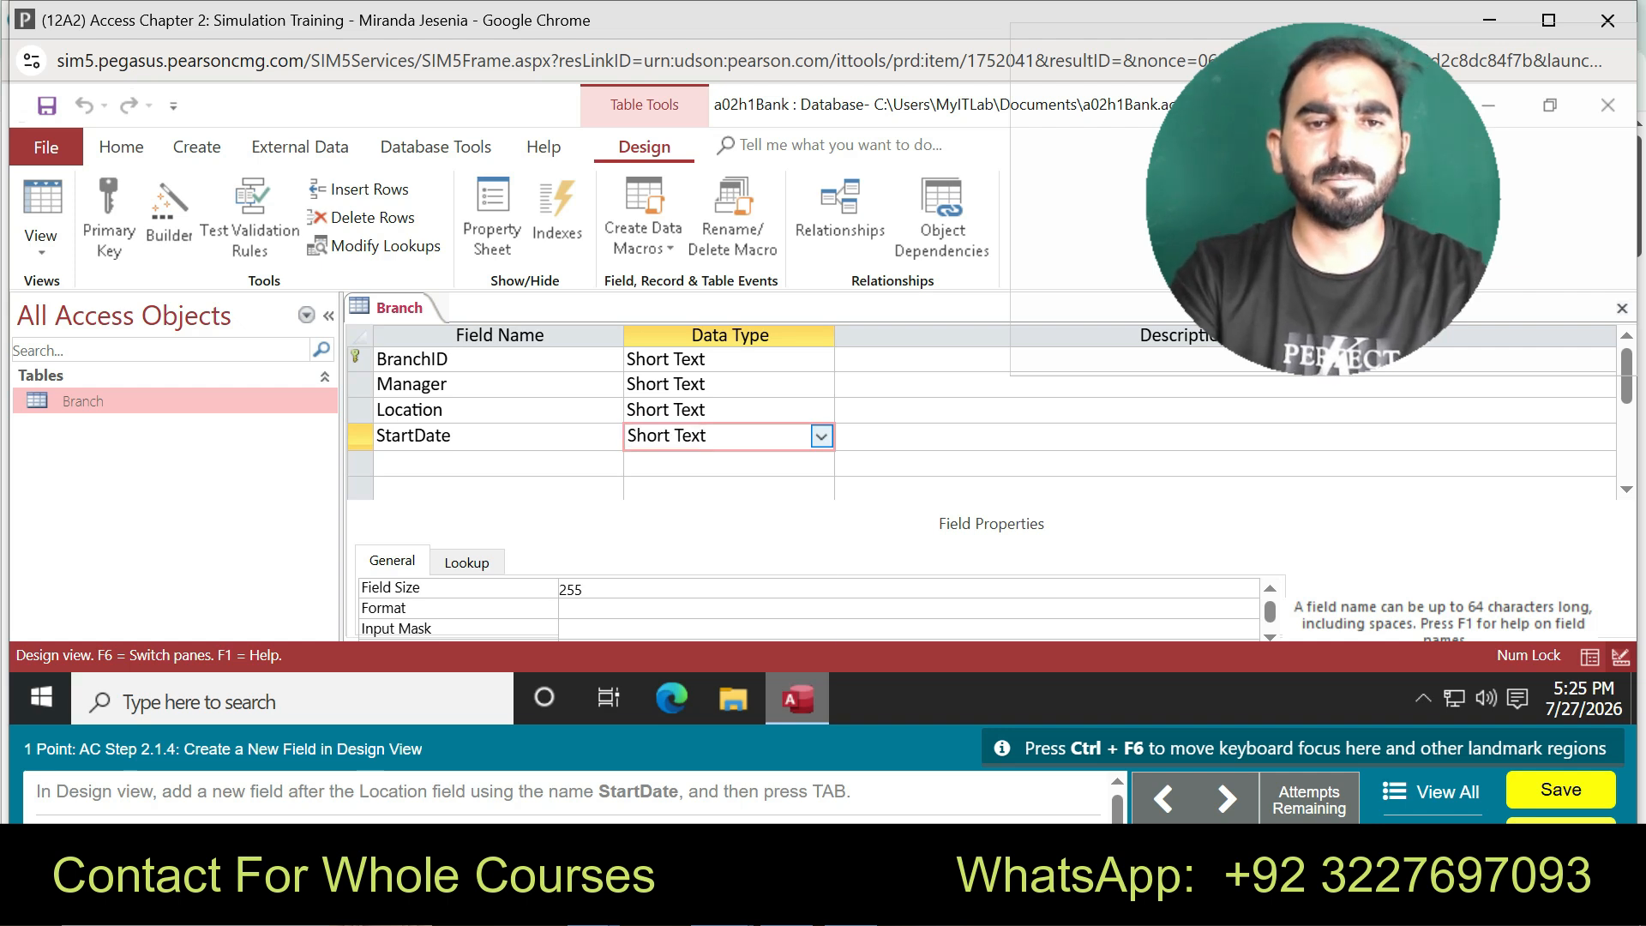
key(alt+Down)
key(Down)
key(Down)
key(Down)
key(Down)
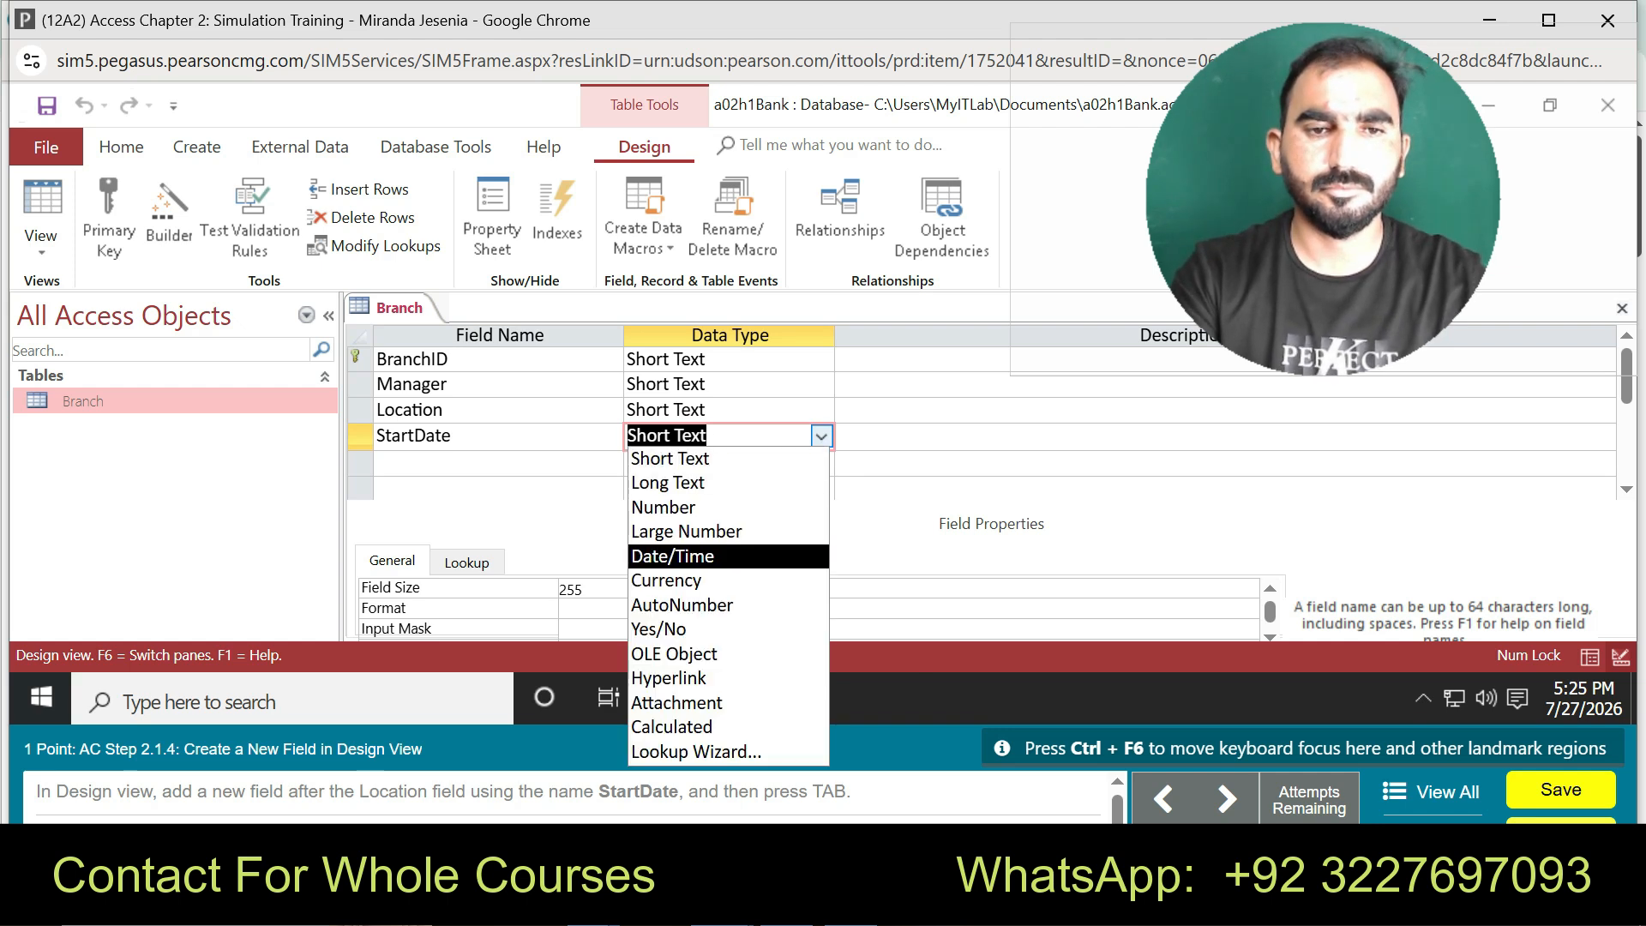
key(Return)
key(Tab)
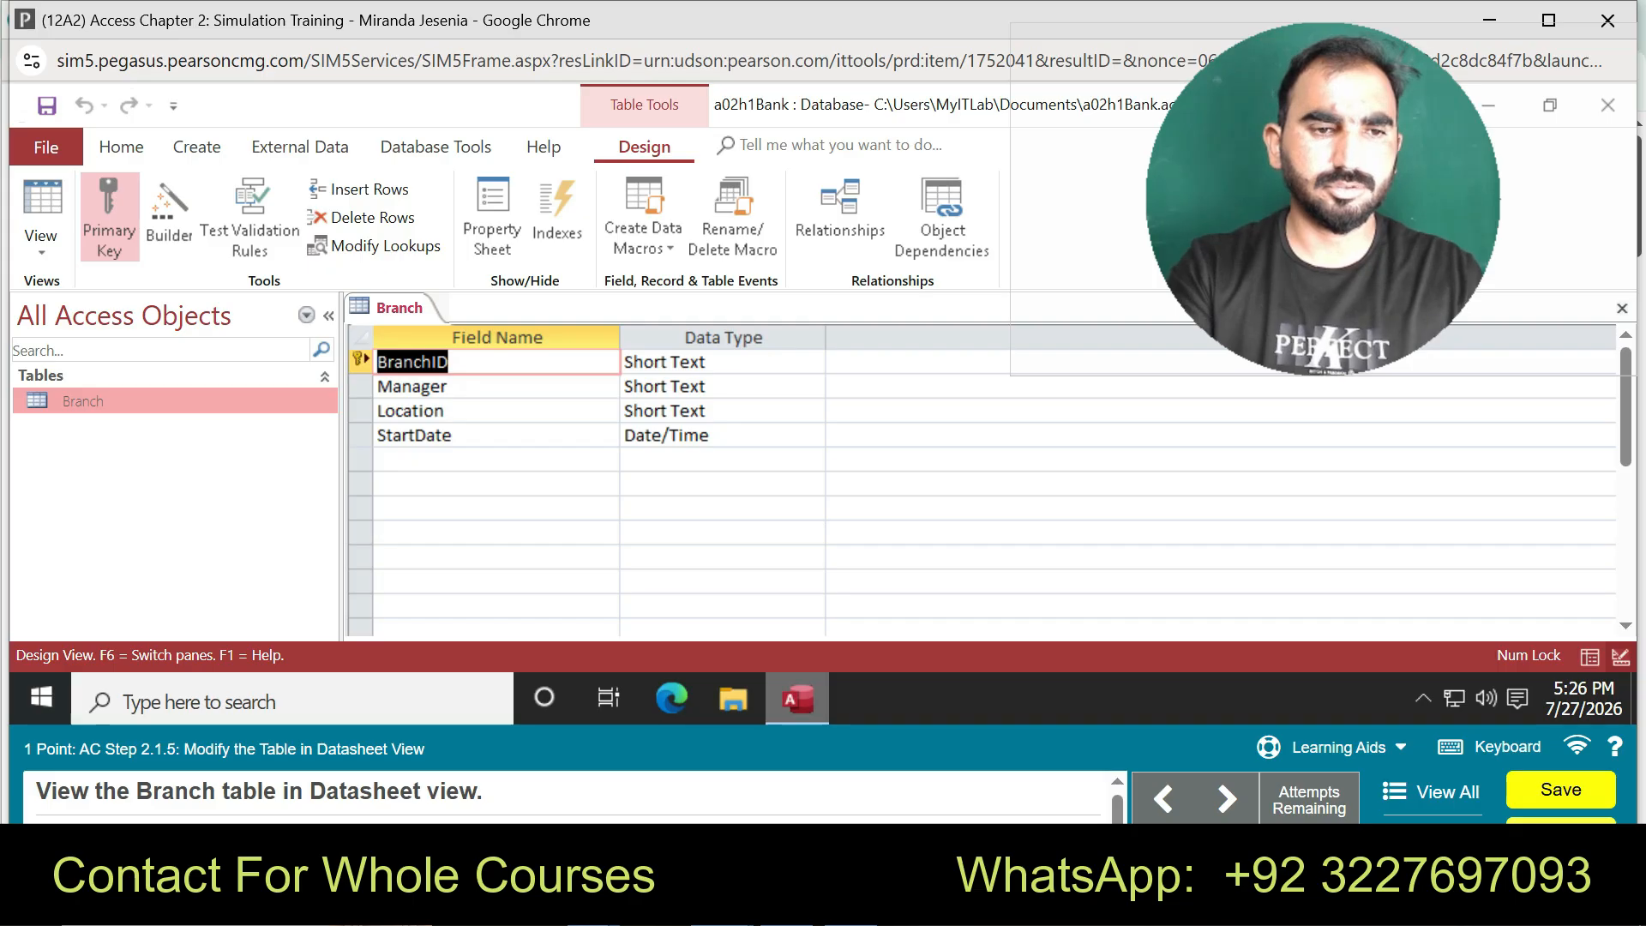
- In Datasheet View, enter 12/5/2016 as the StartDate for branch B10
right_click(402, 306)
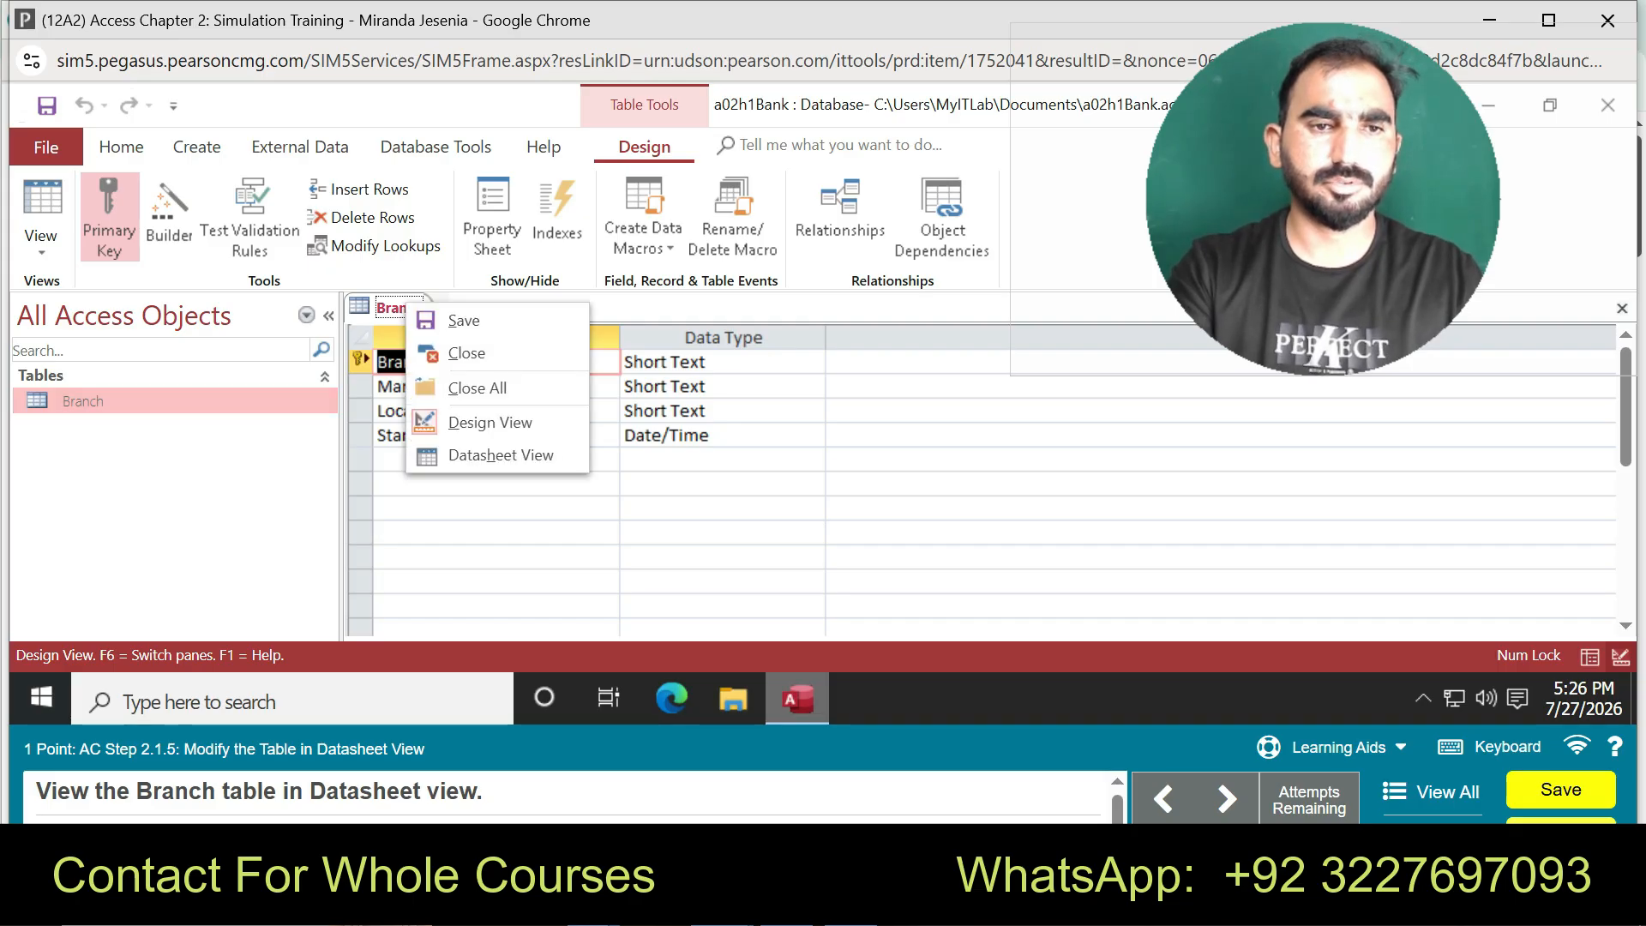
click(499, 455)
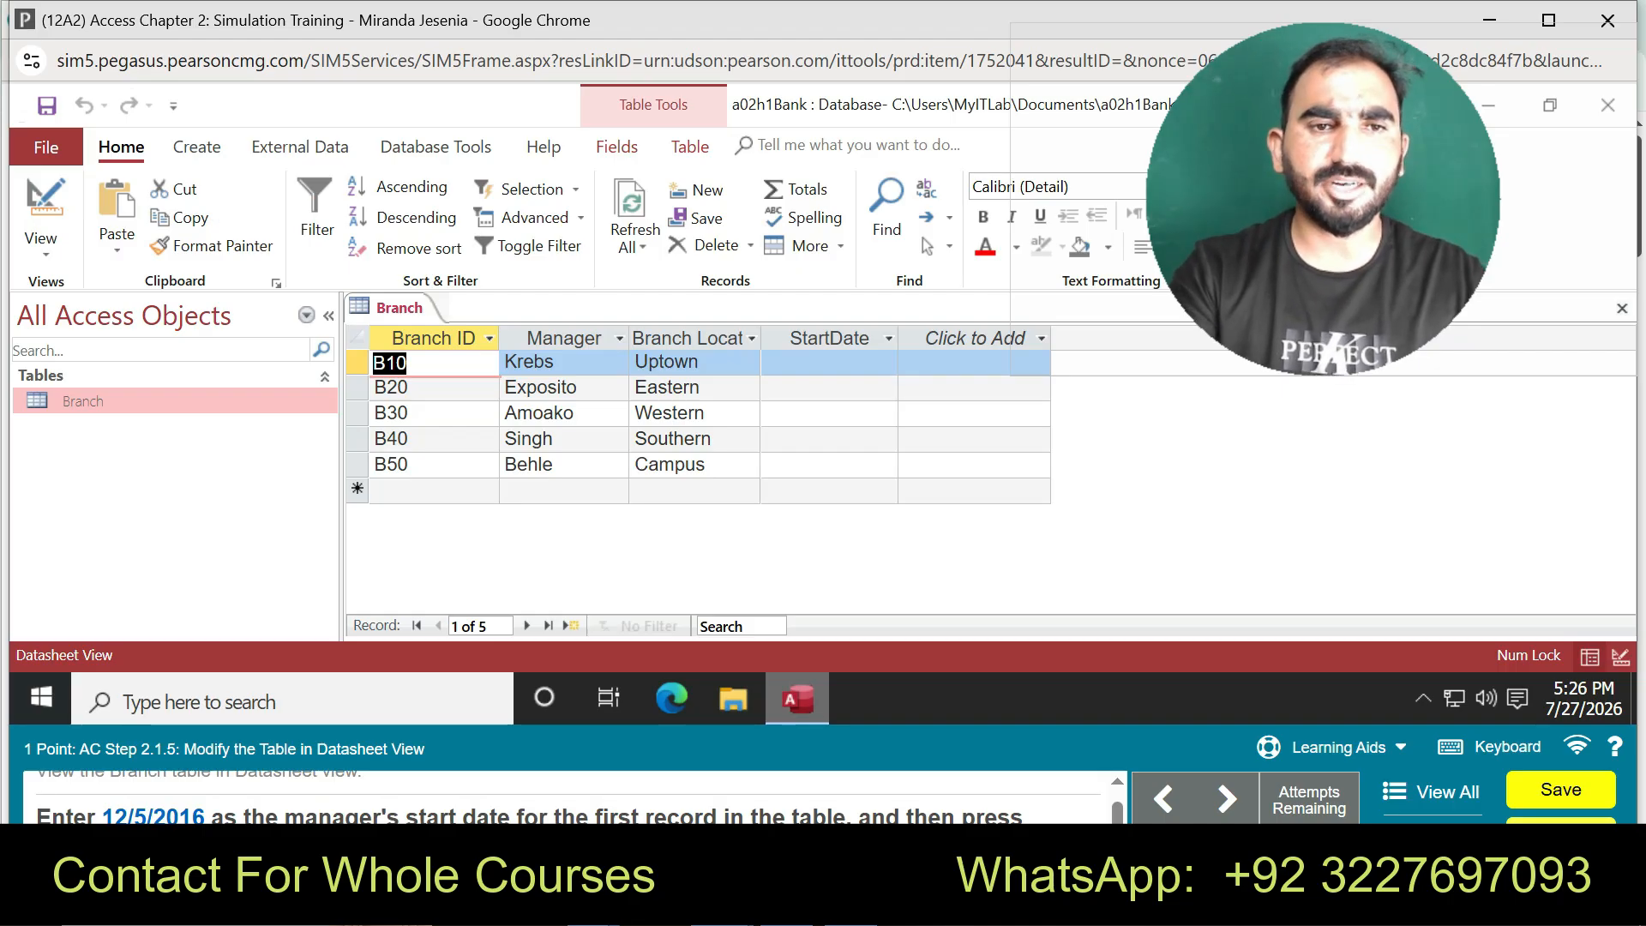
click(829, 363)
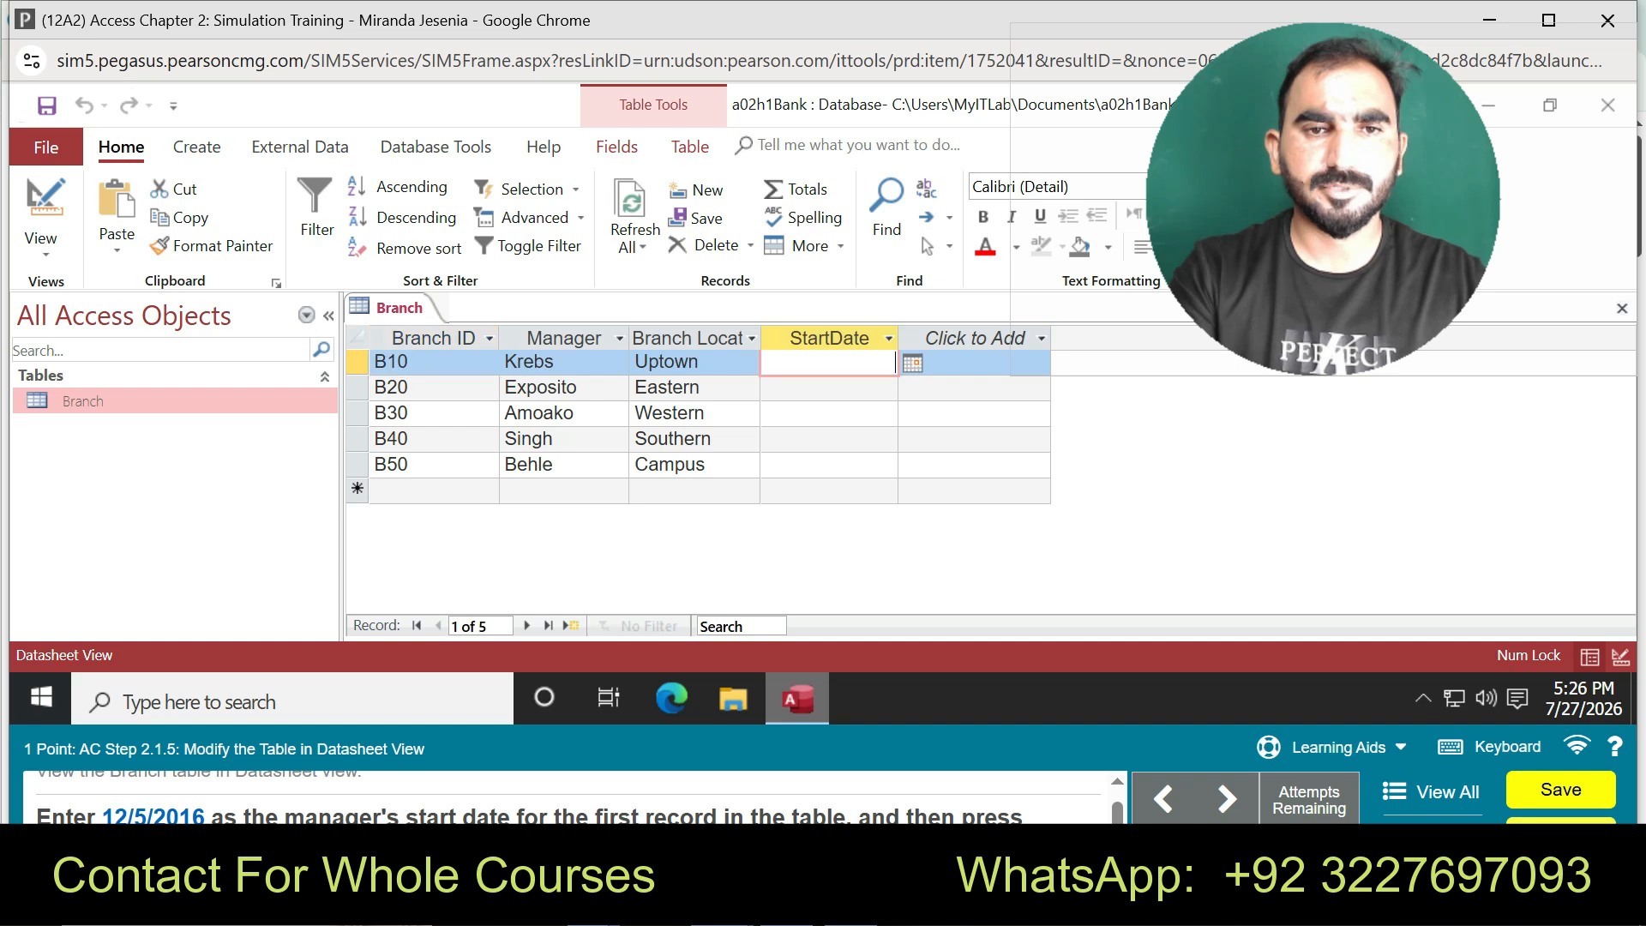
text(12)
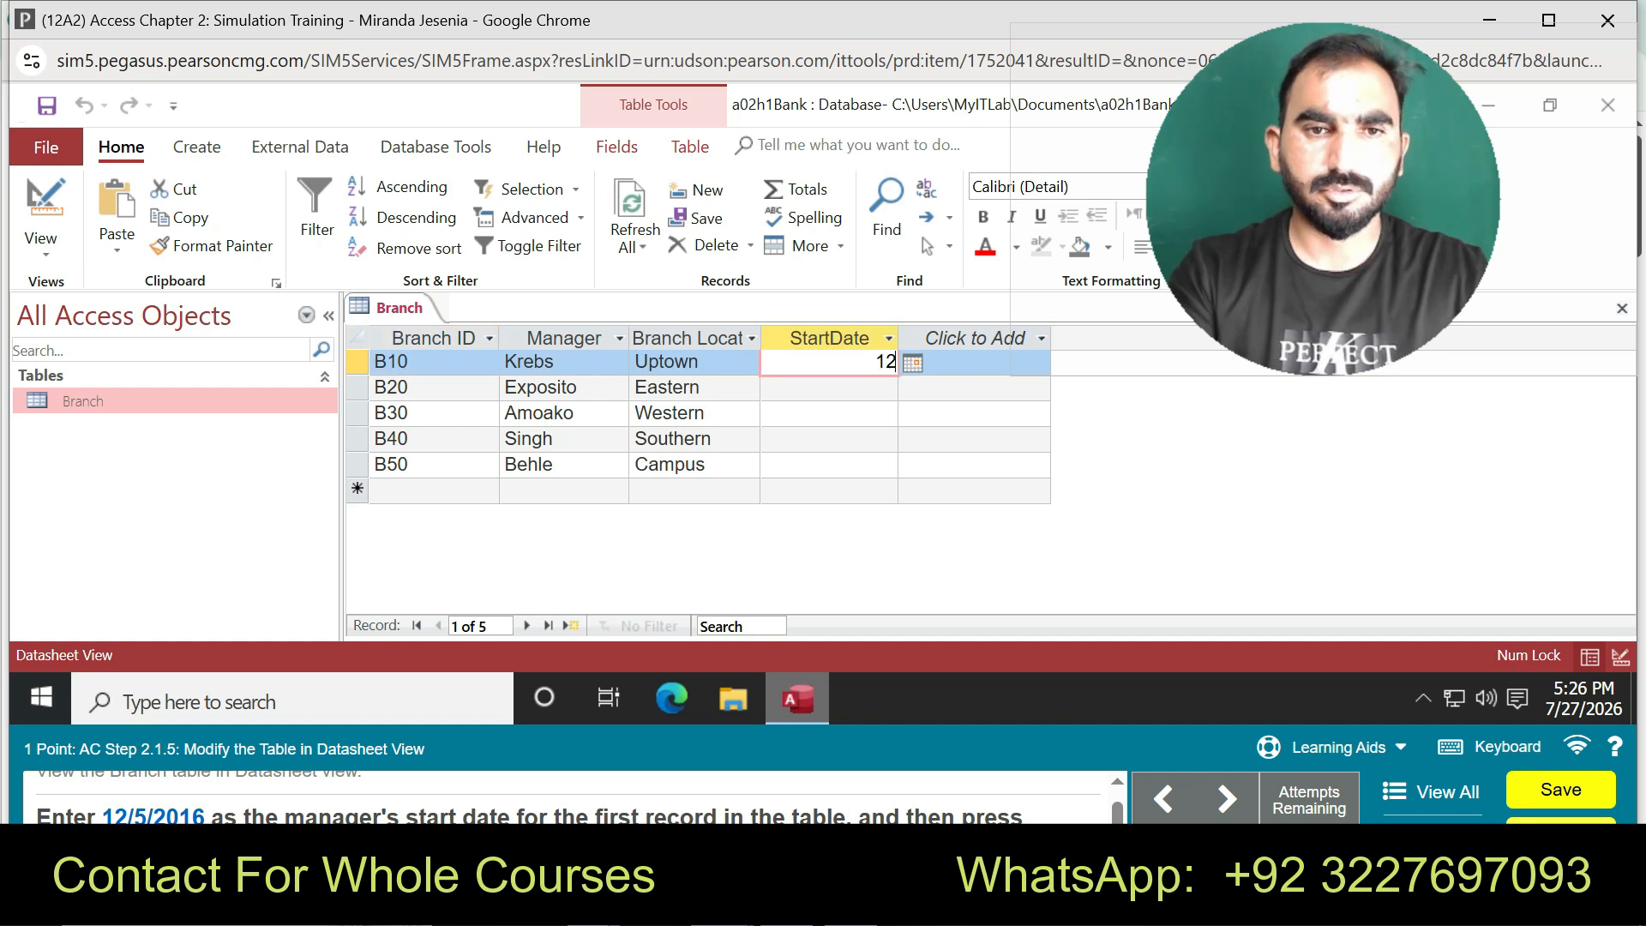
text(/5/201)
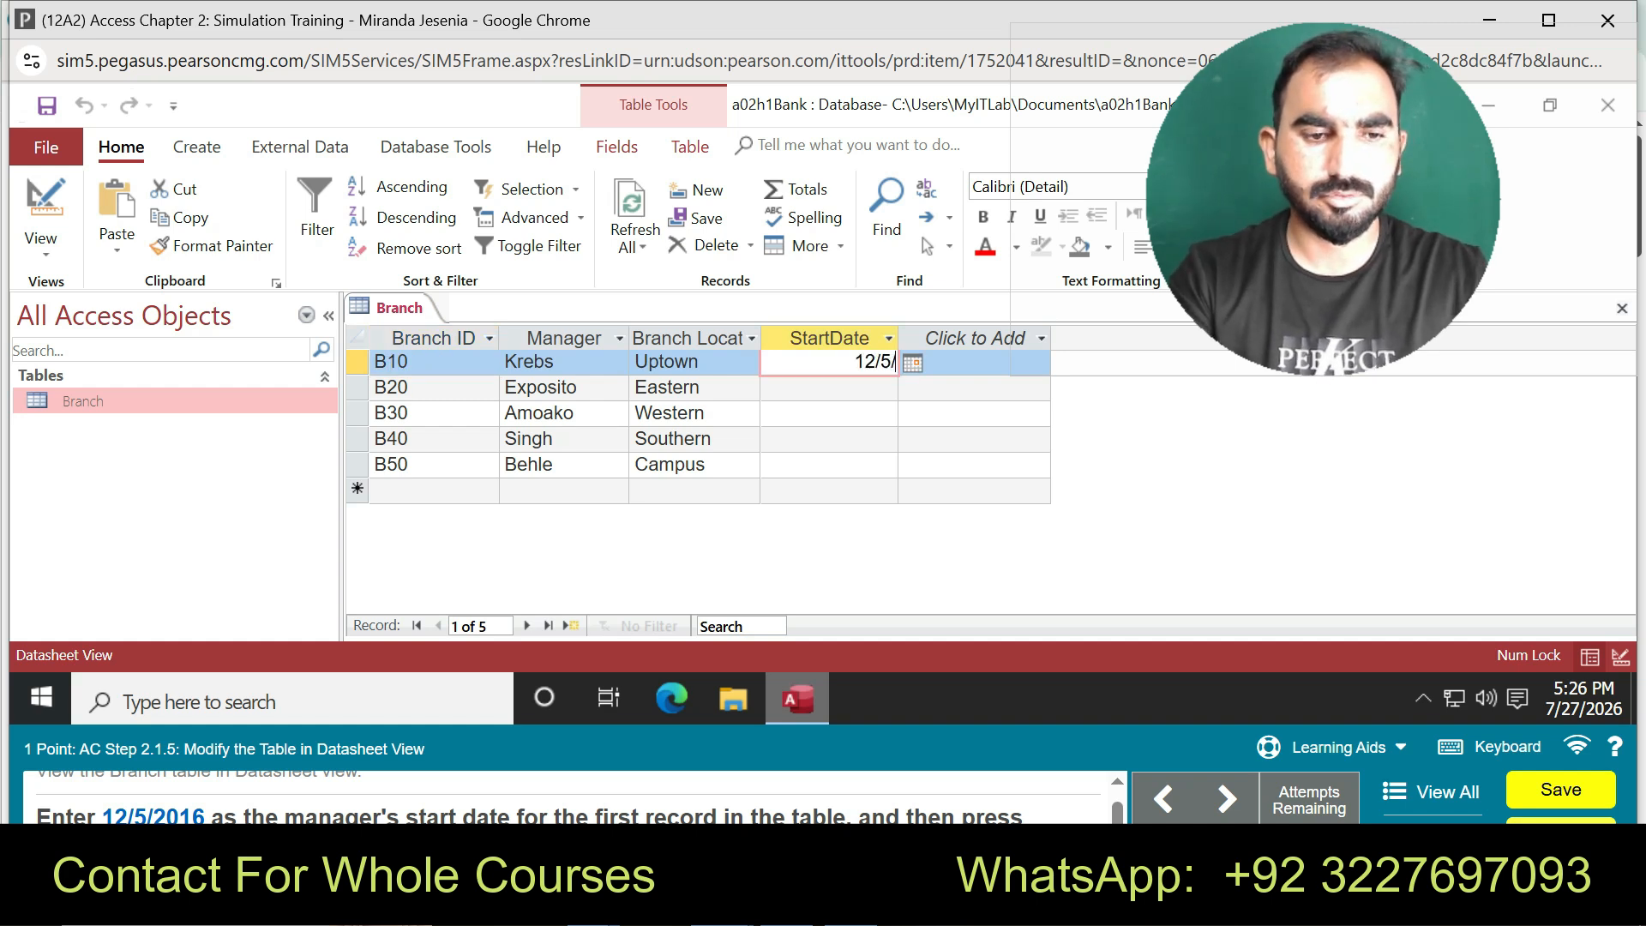
text(6)
key(Return)
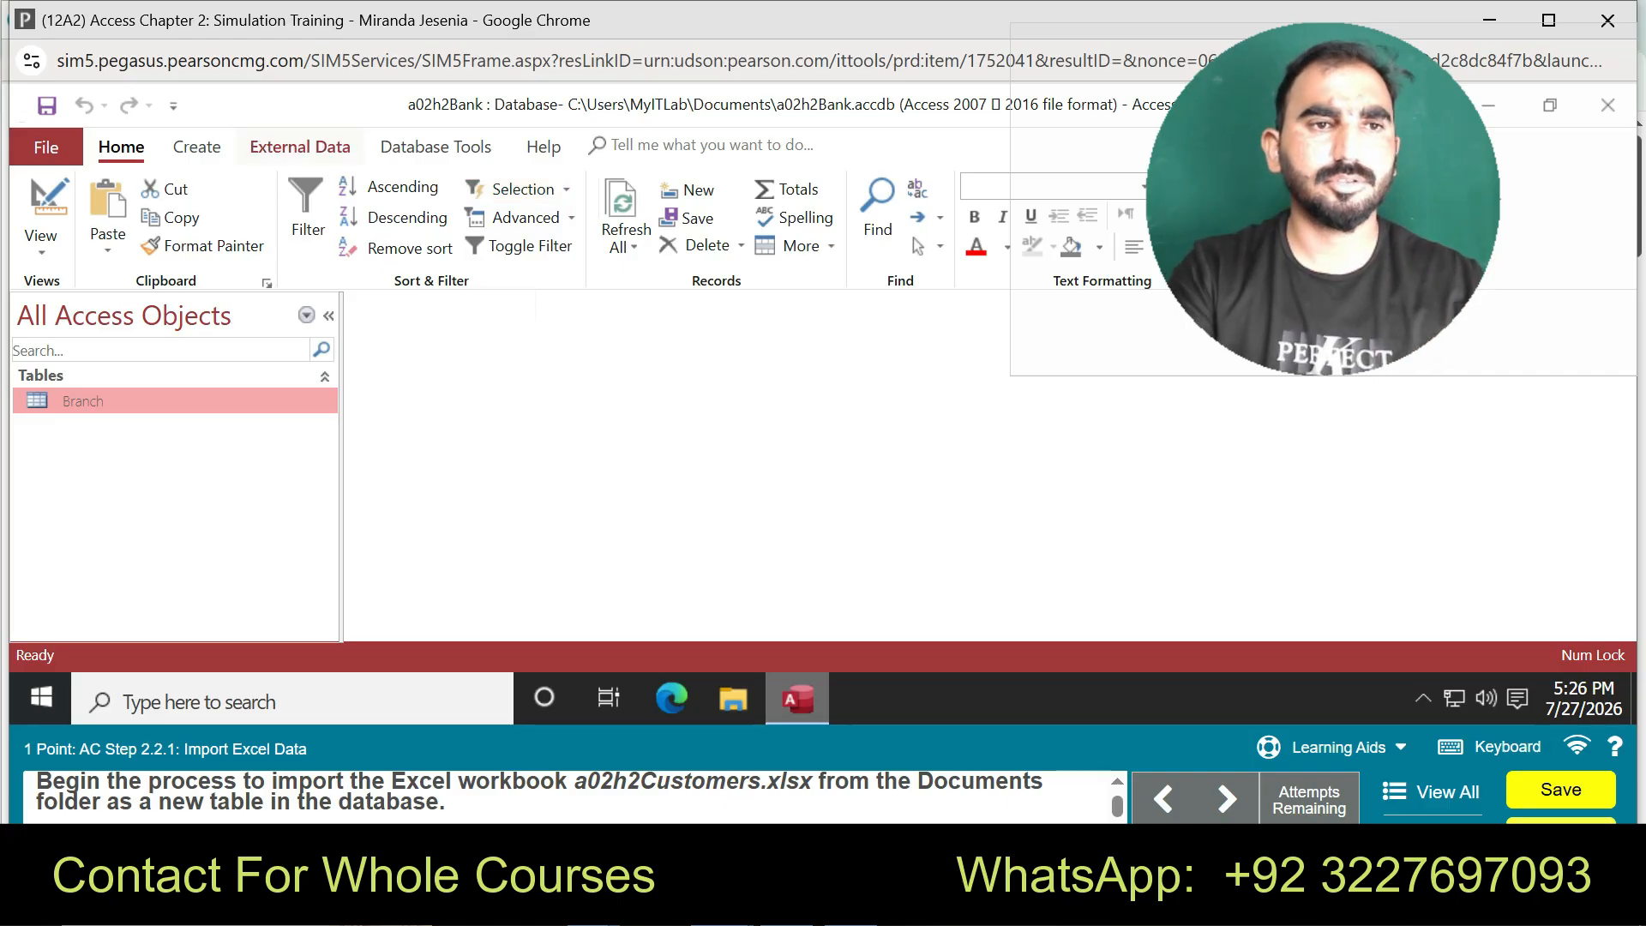
- Browse the Database Tools, External Data and Create tabs looking for Excel import commands
click(435, 147)
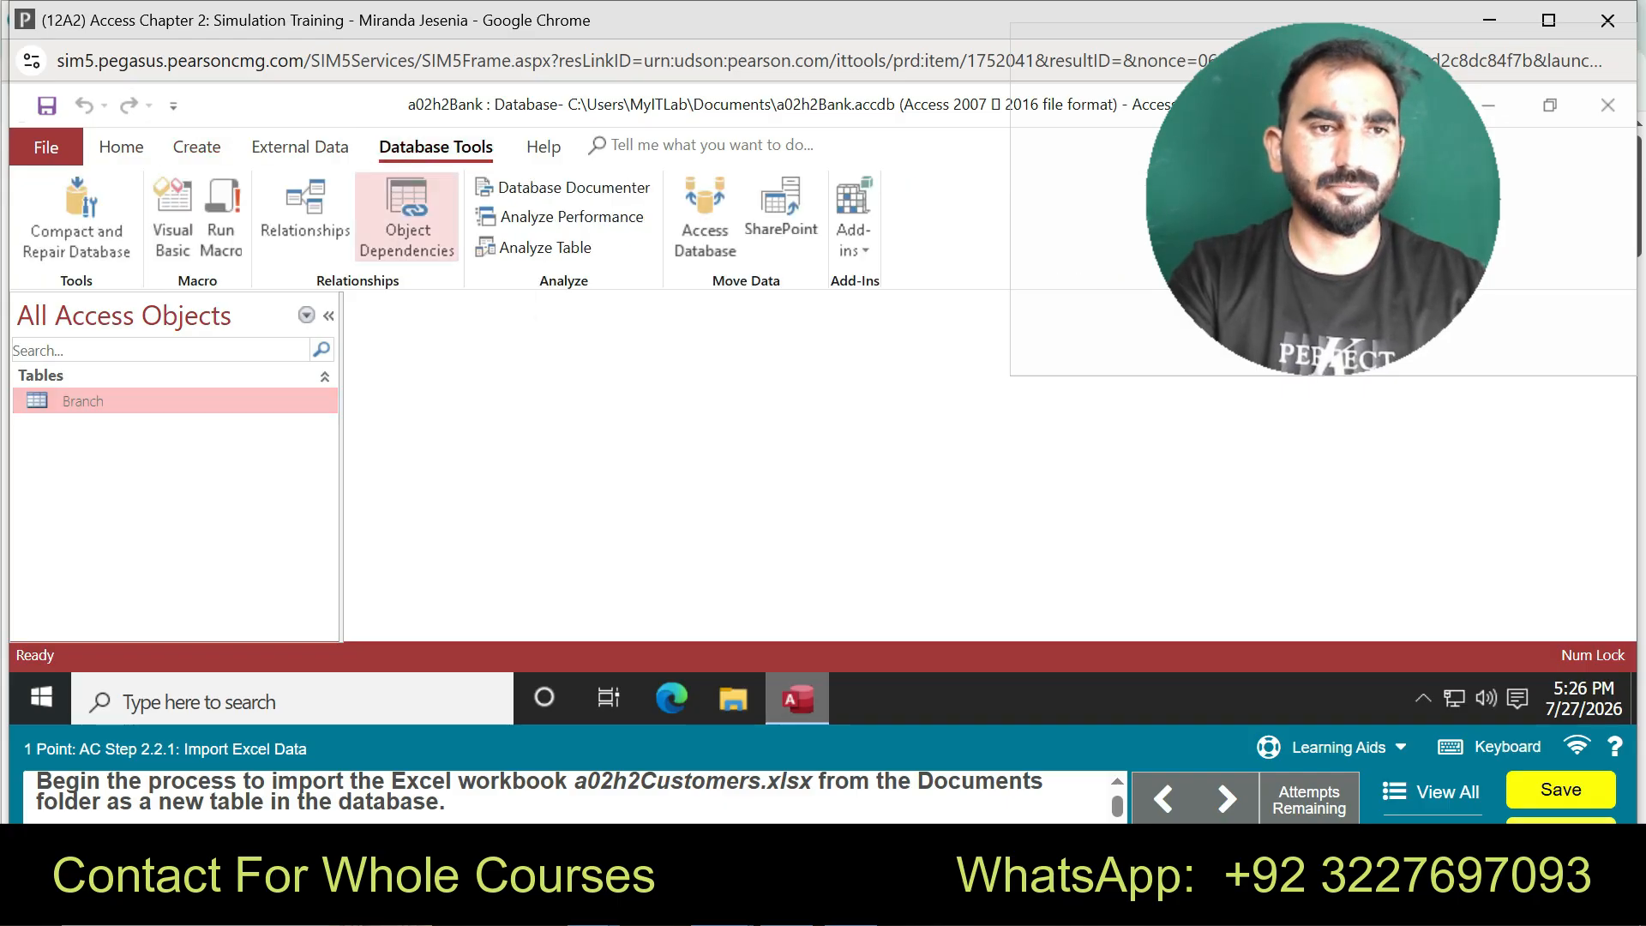
click(300, 147)
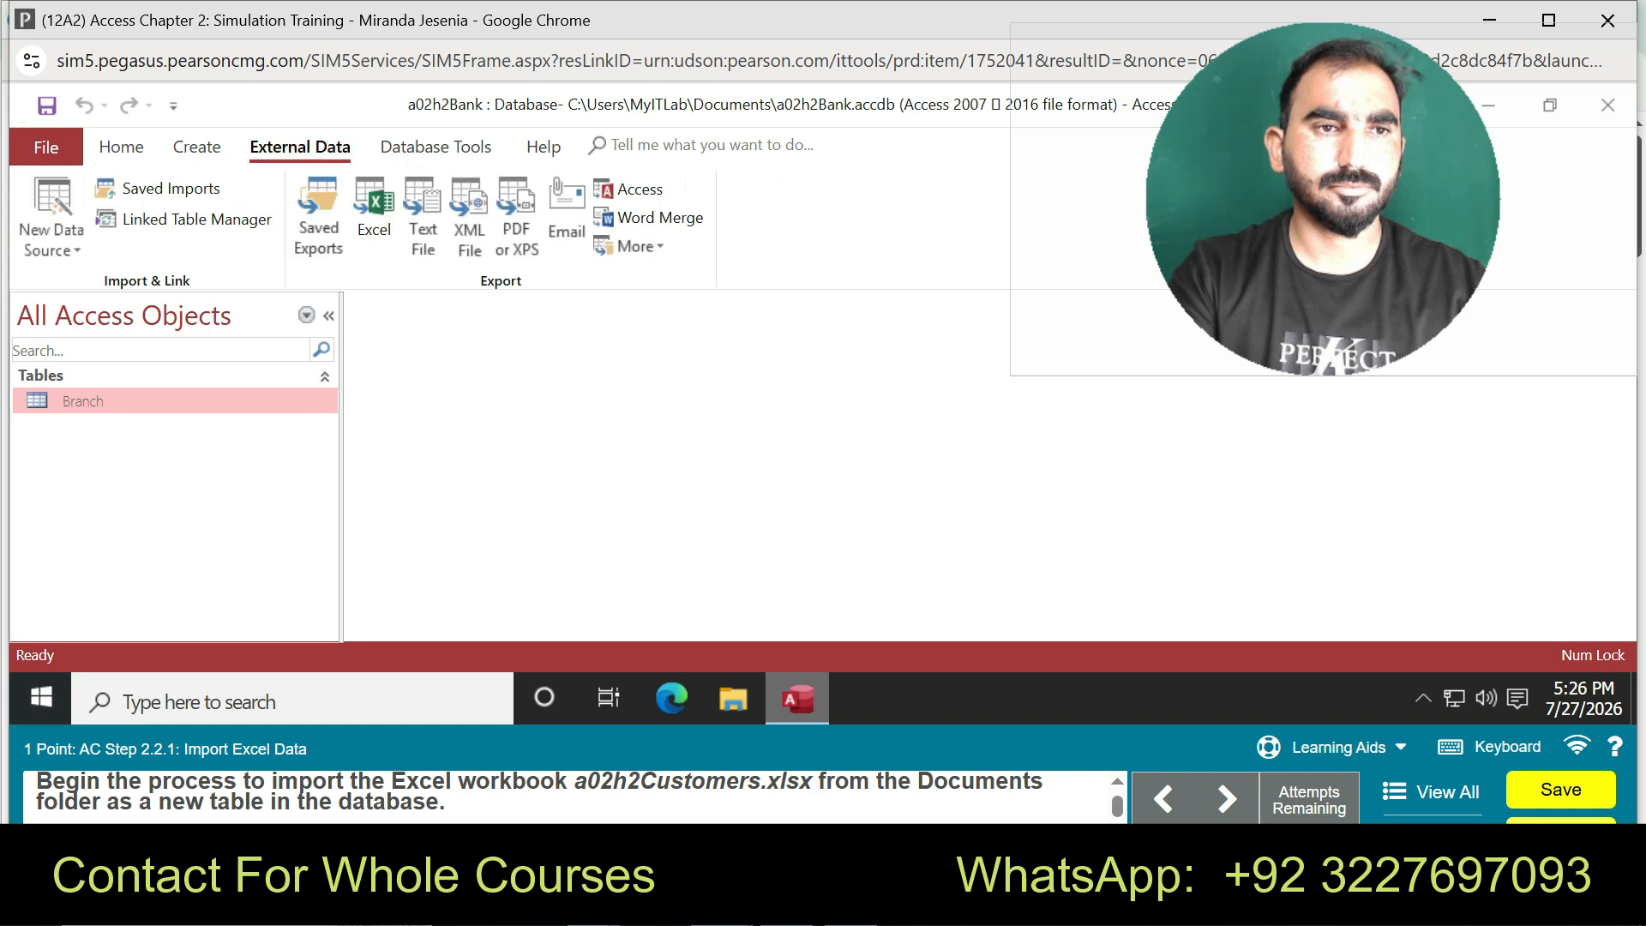
click(374, 219)
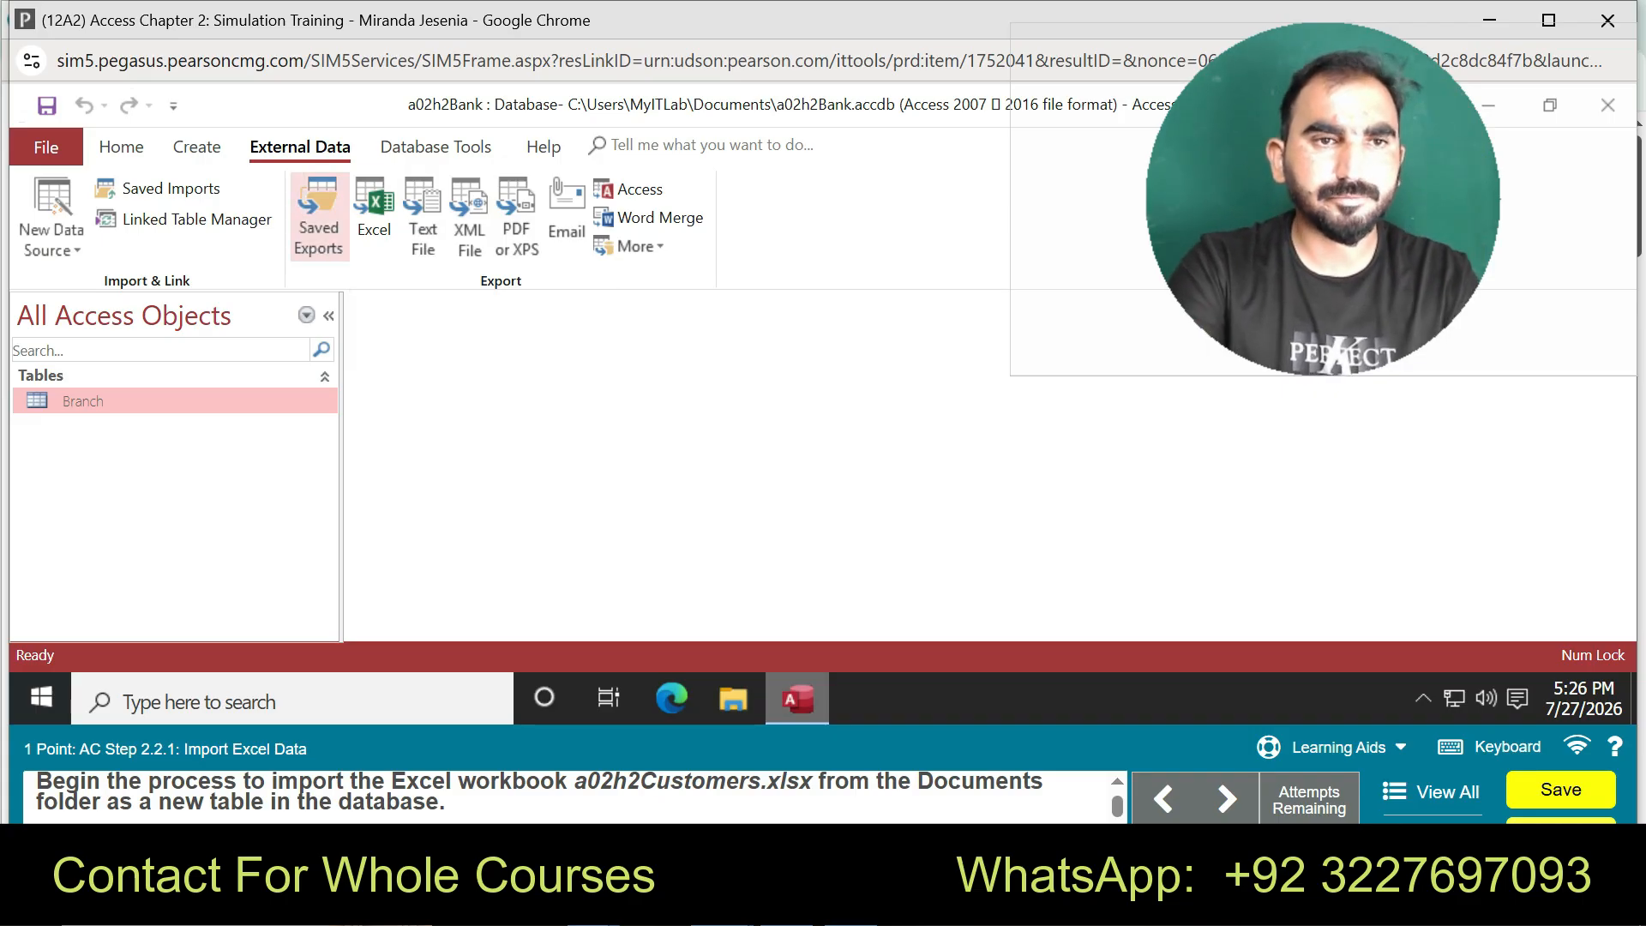
click(436, 147)
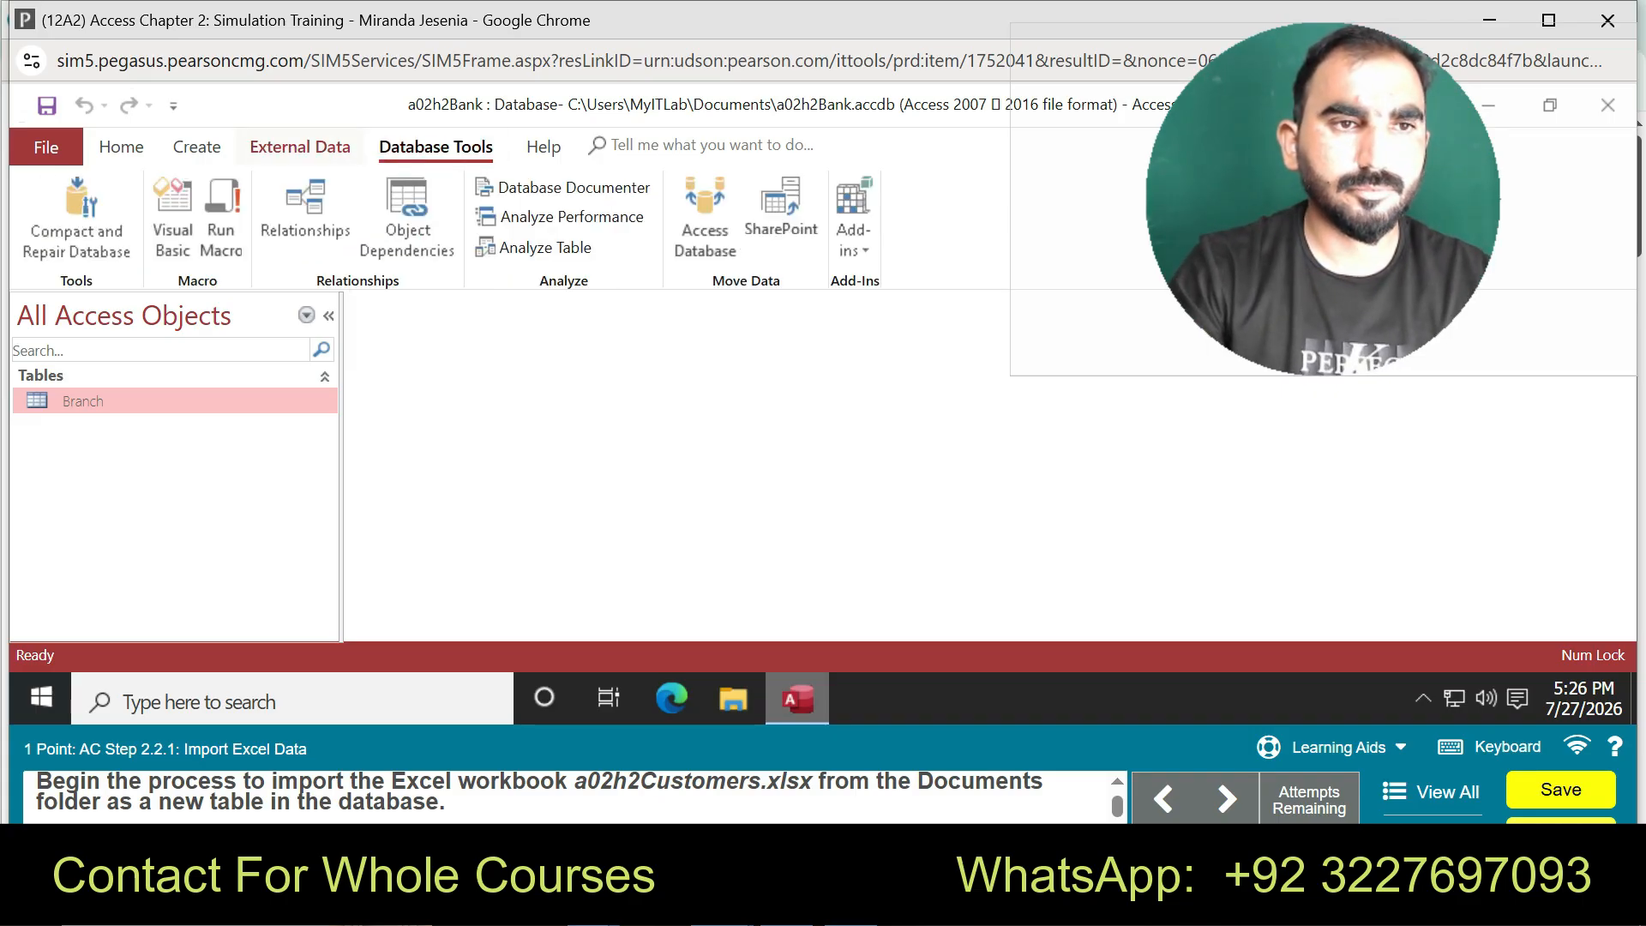
click(196, 147)
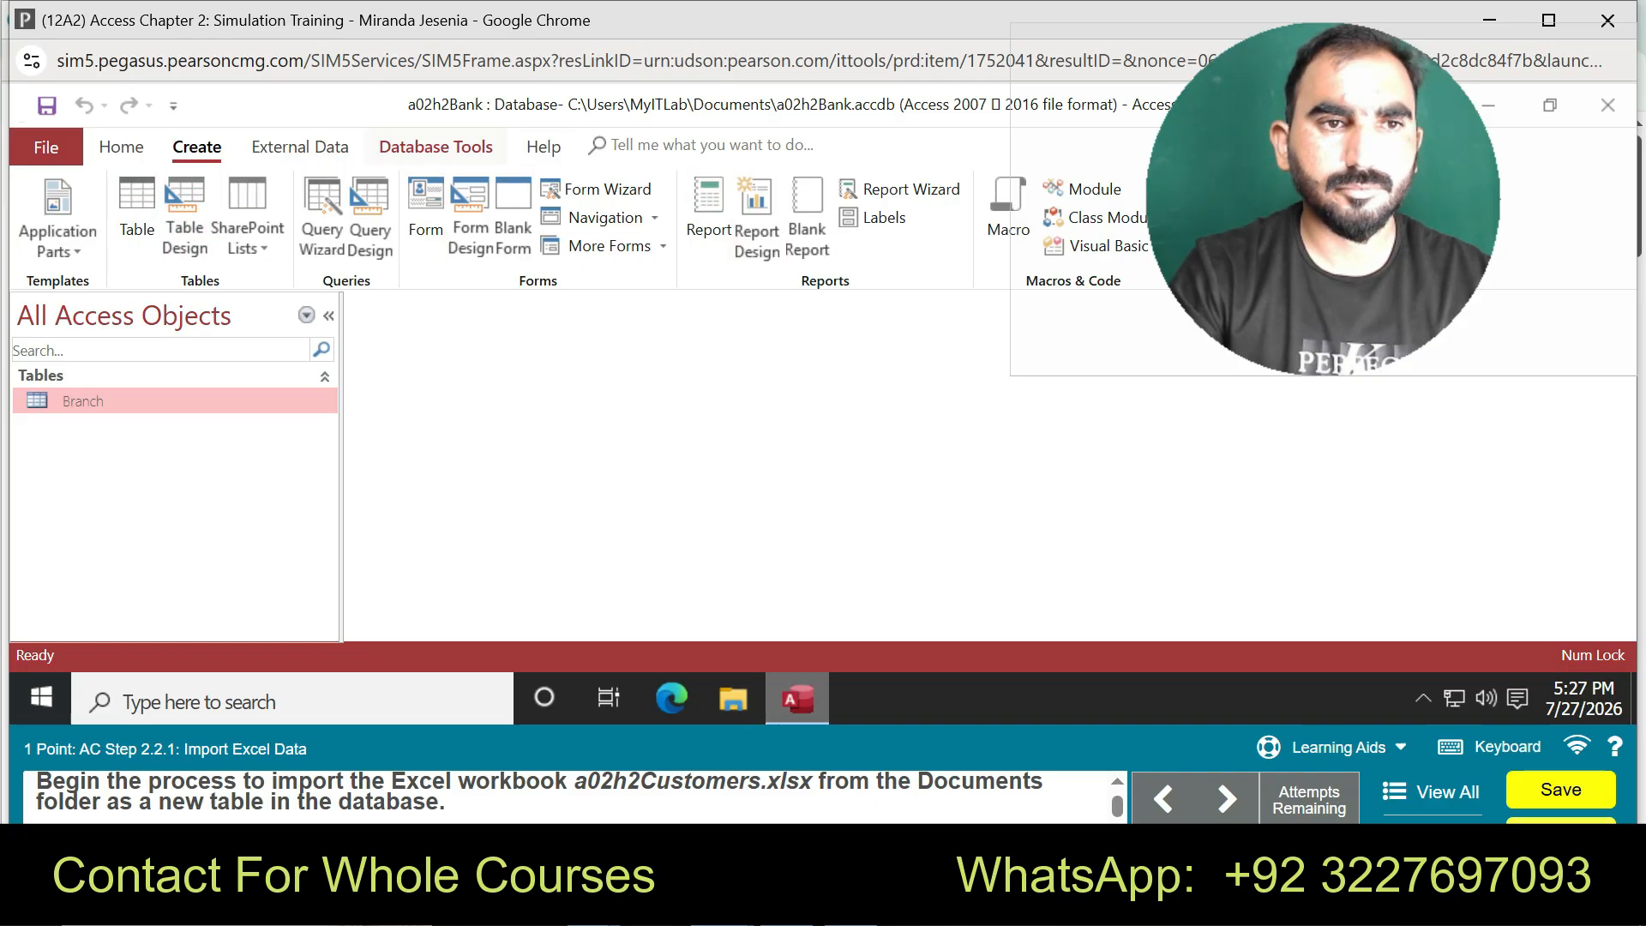
click(436, 147)
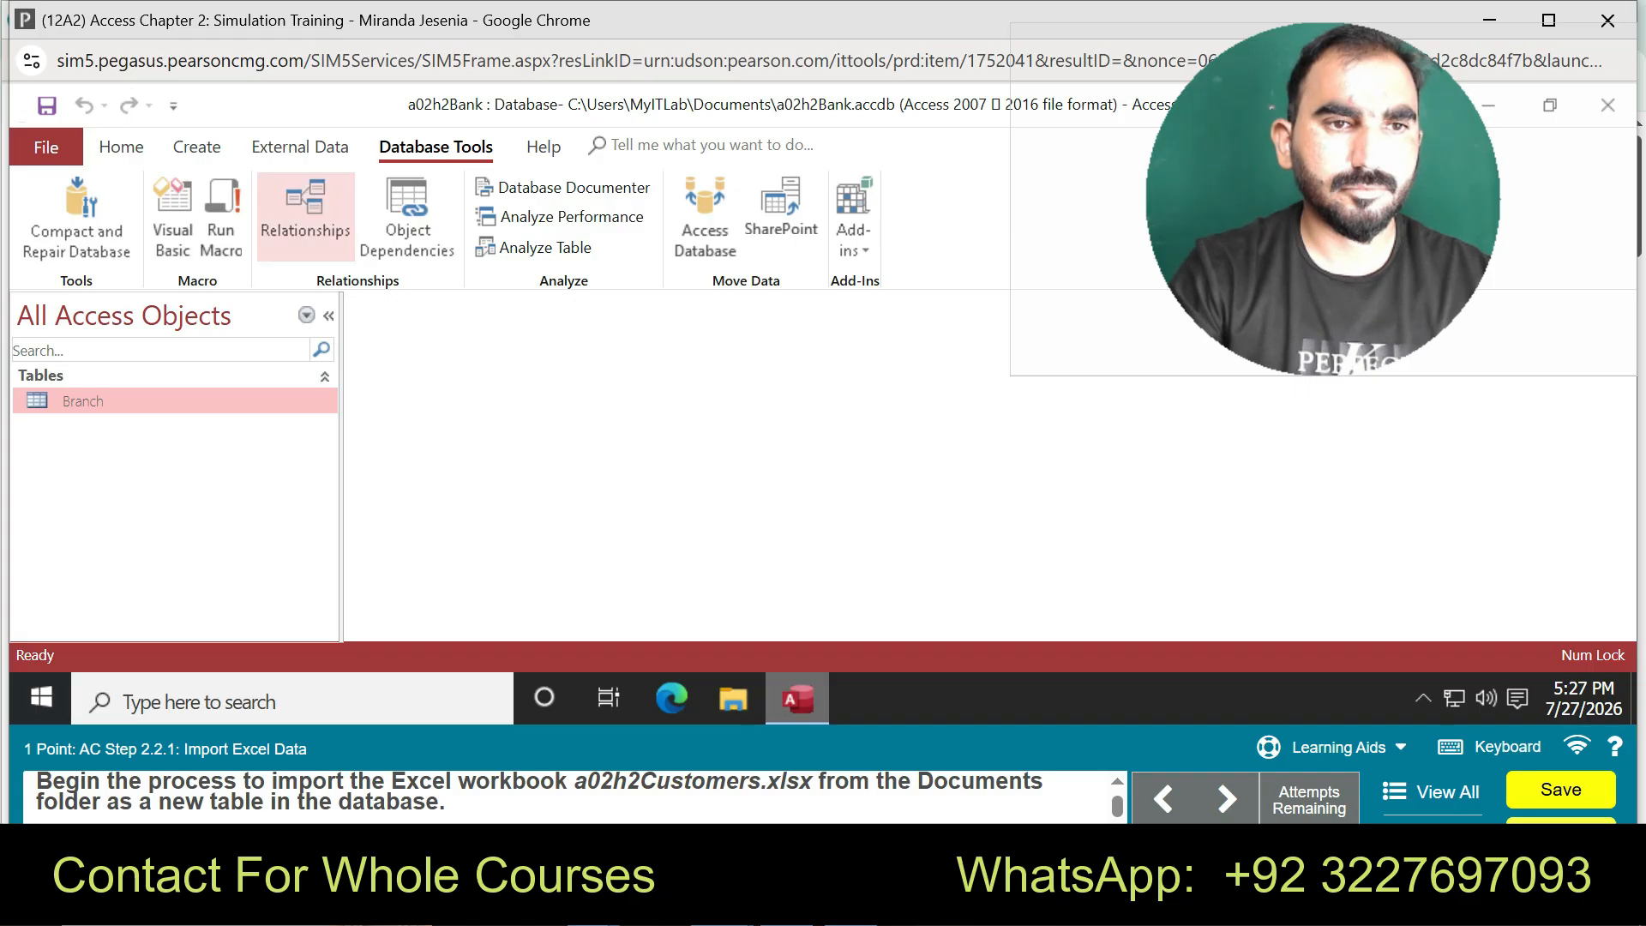
click(196, 147)
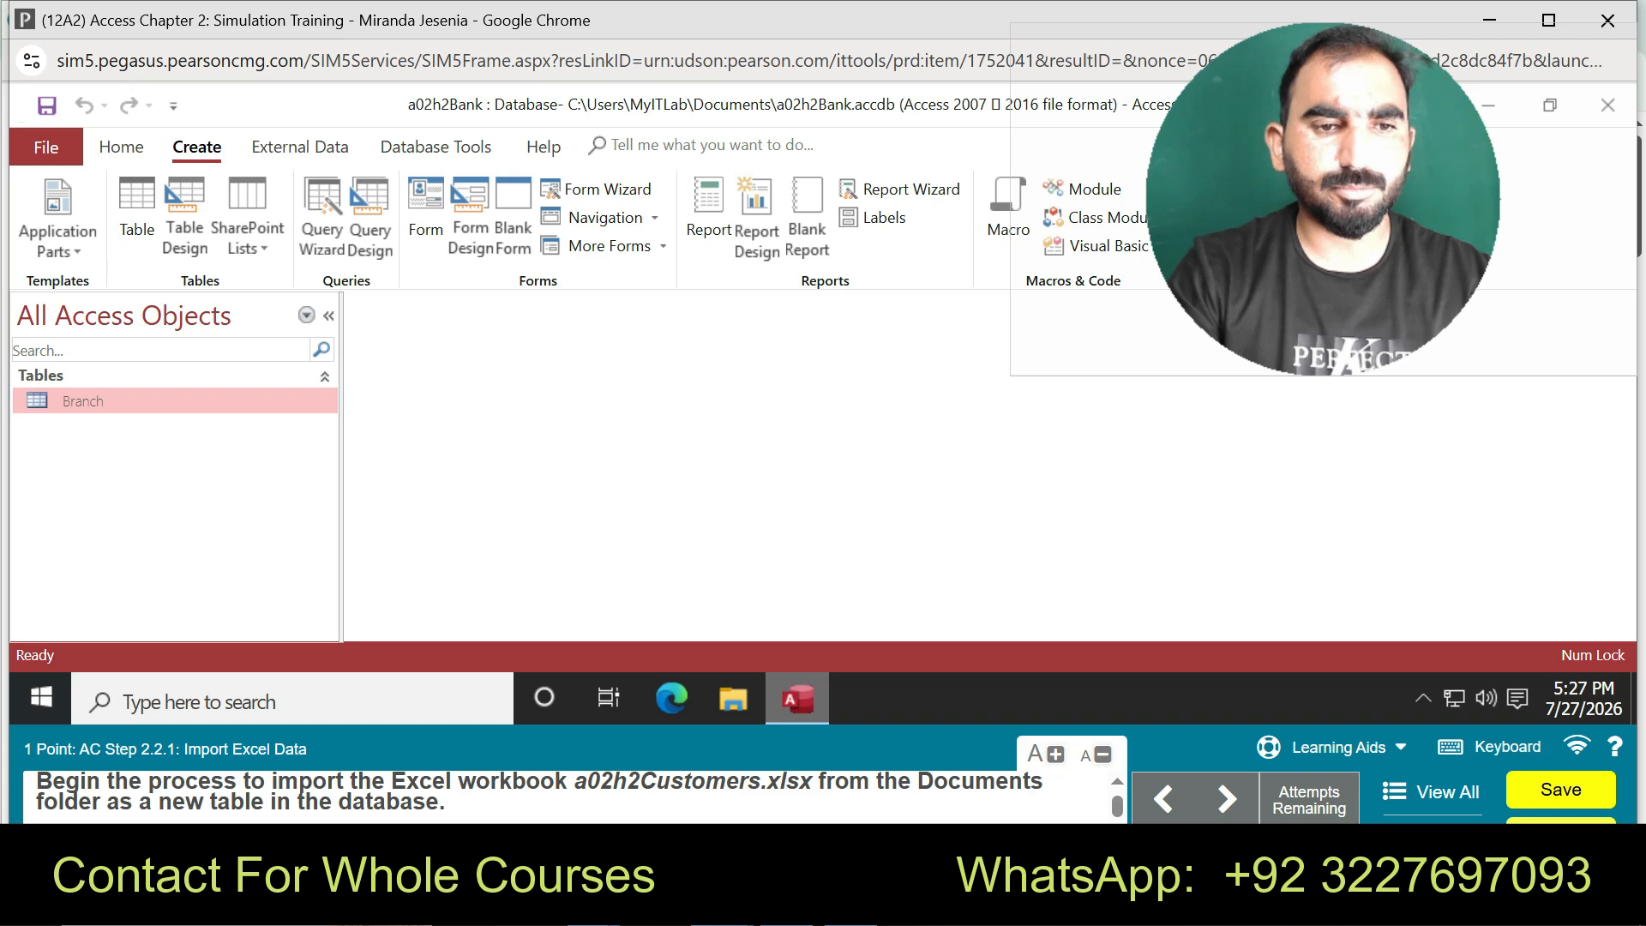
- On the External Data tab, try Saved Imports and an export button
click(300, 146)
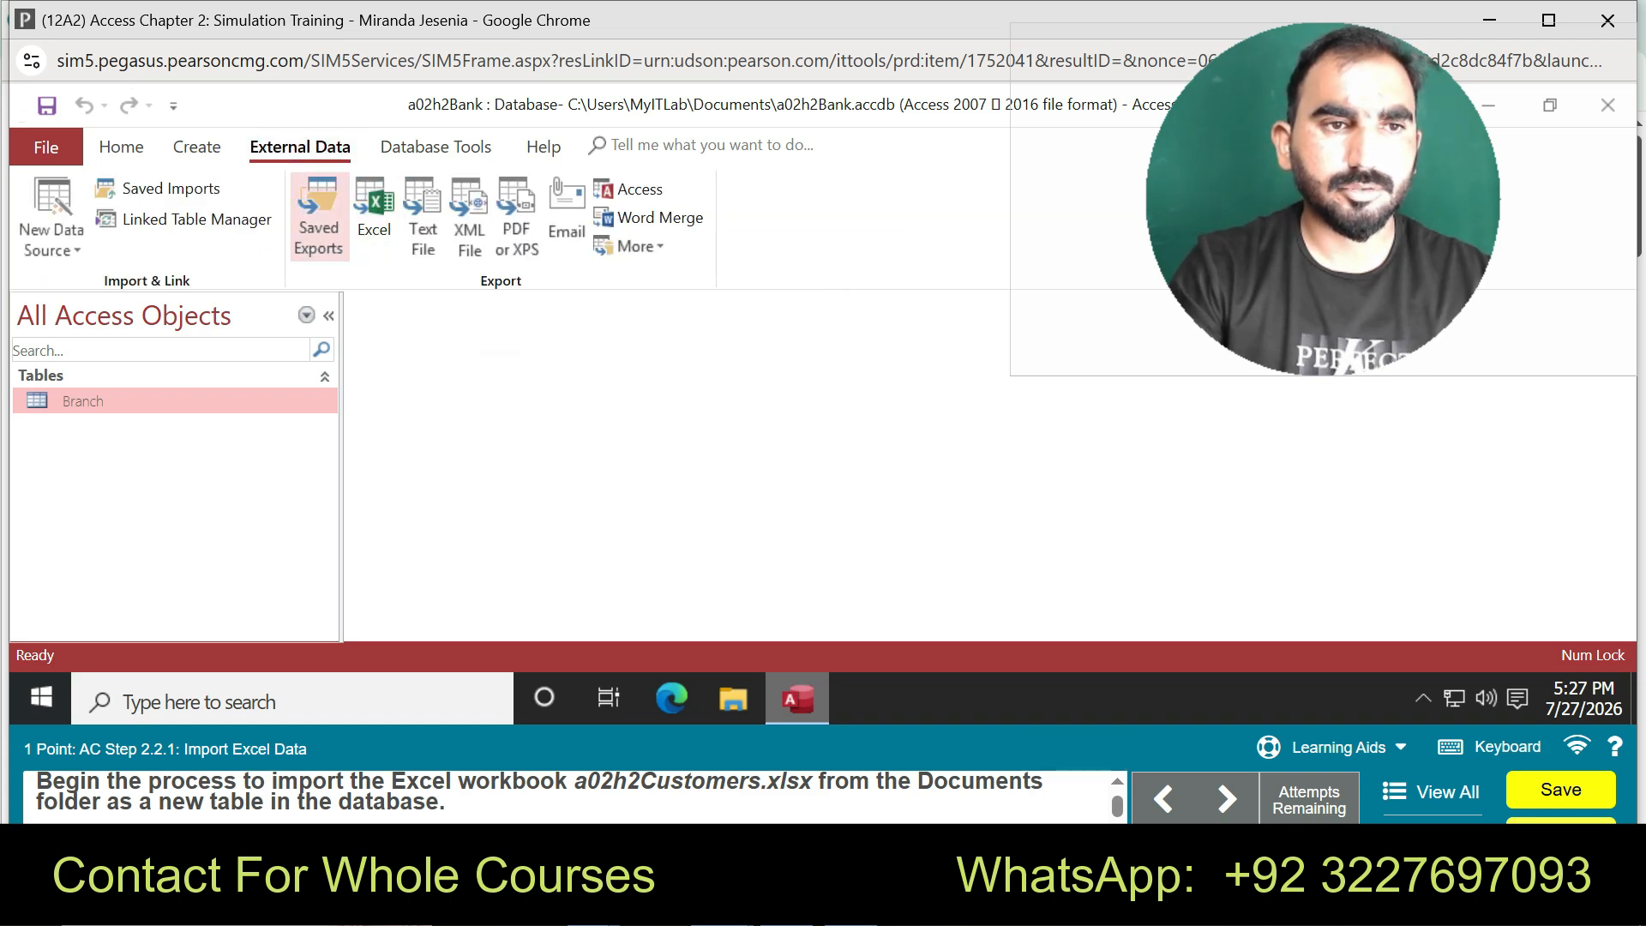
click(158, 188)
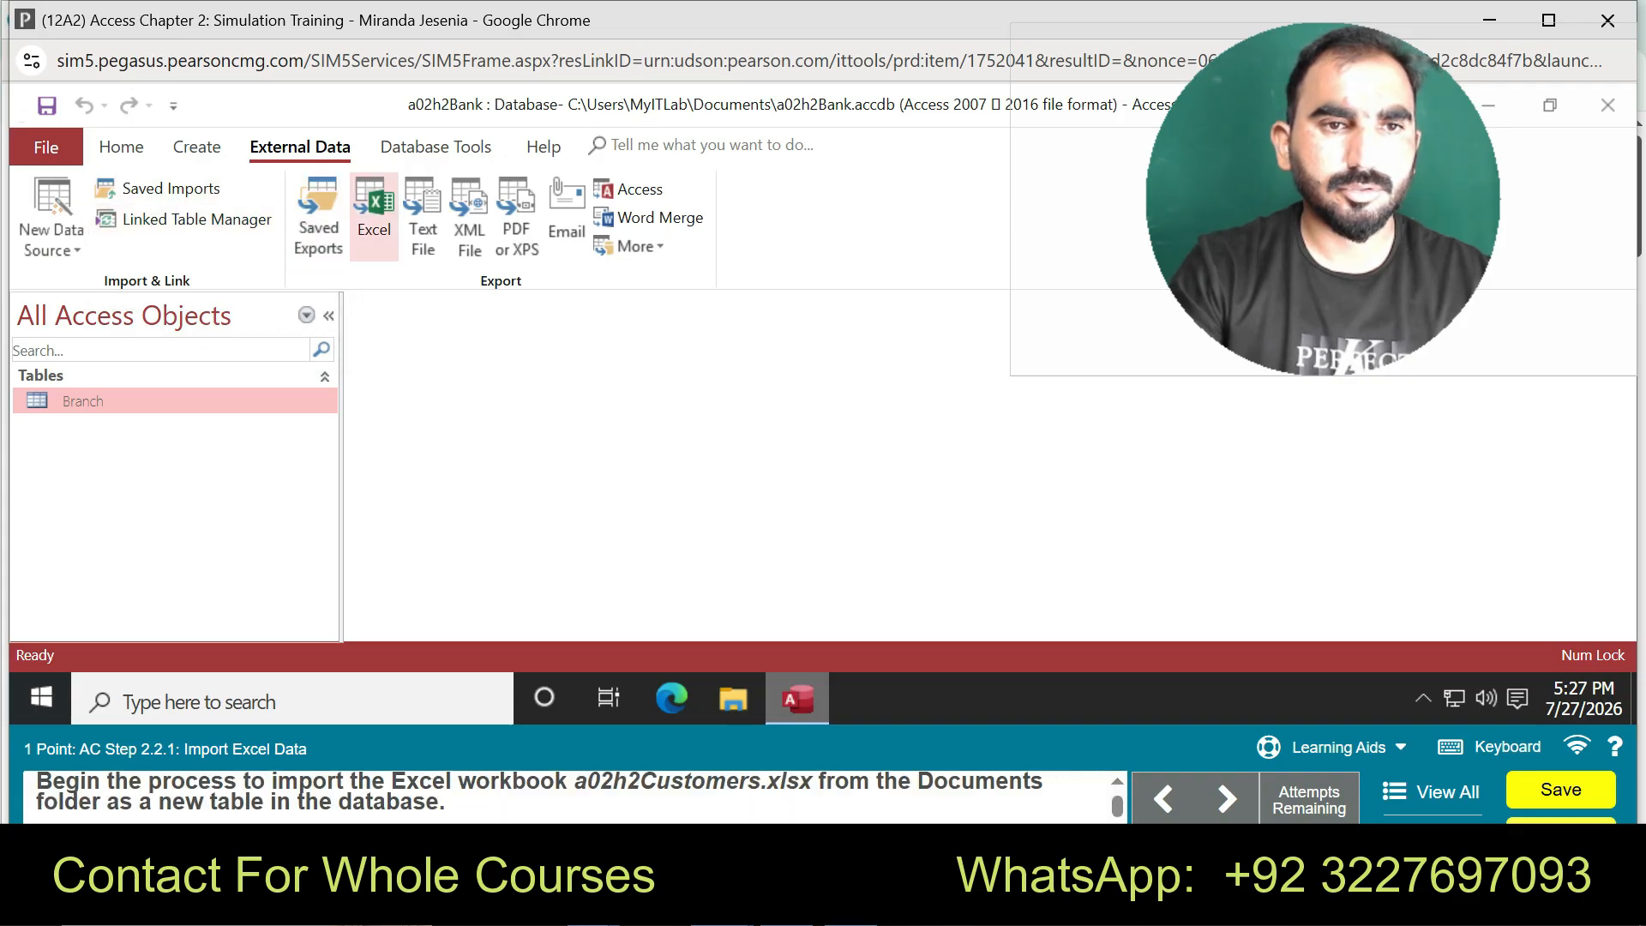
click(423, 218)
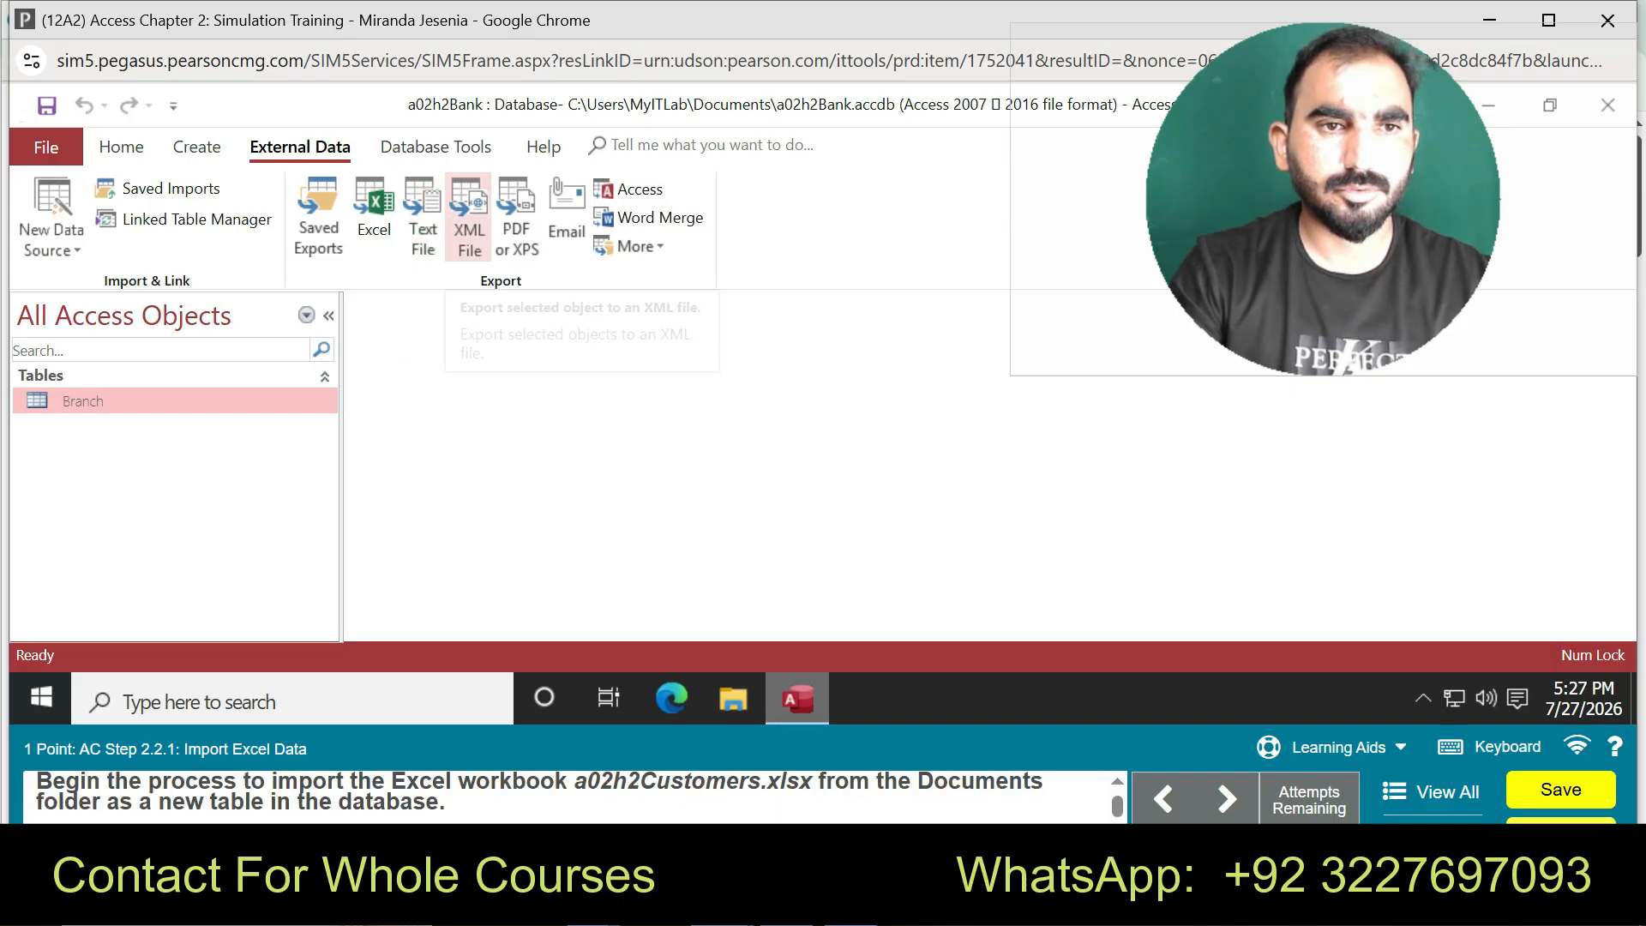
- Start the simulation's guided practice walkthrough, then close the hint and end practice
click(1329, 747)
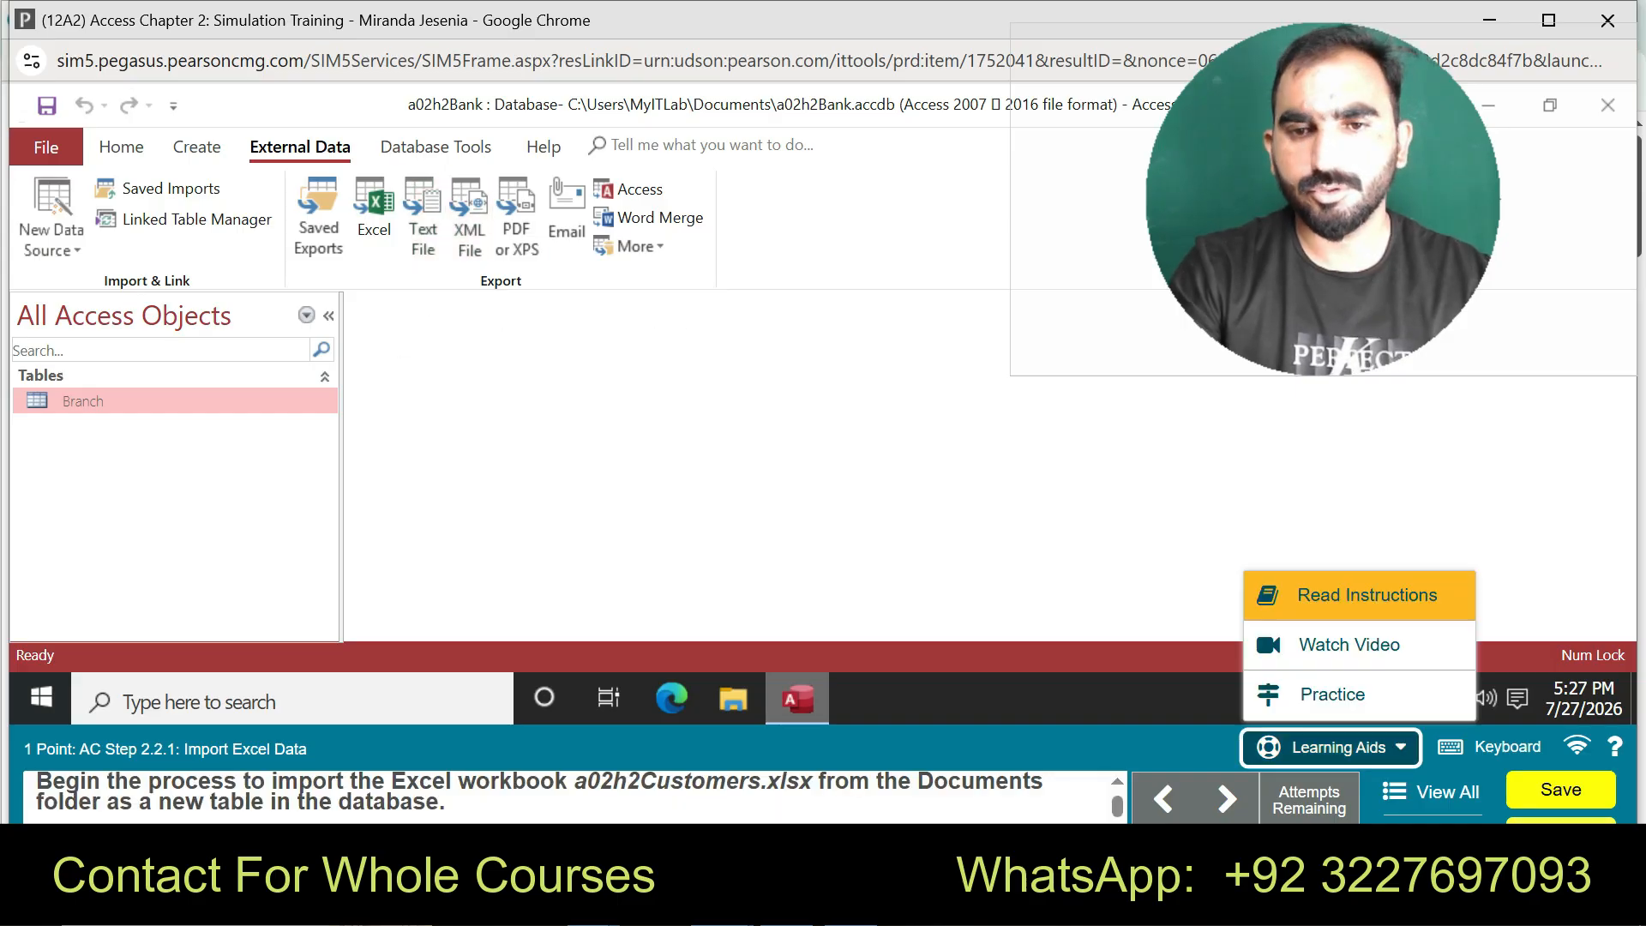
click(1330, 691)
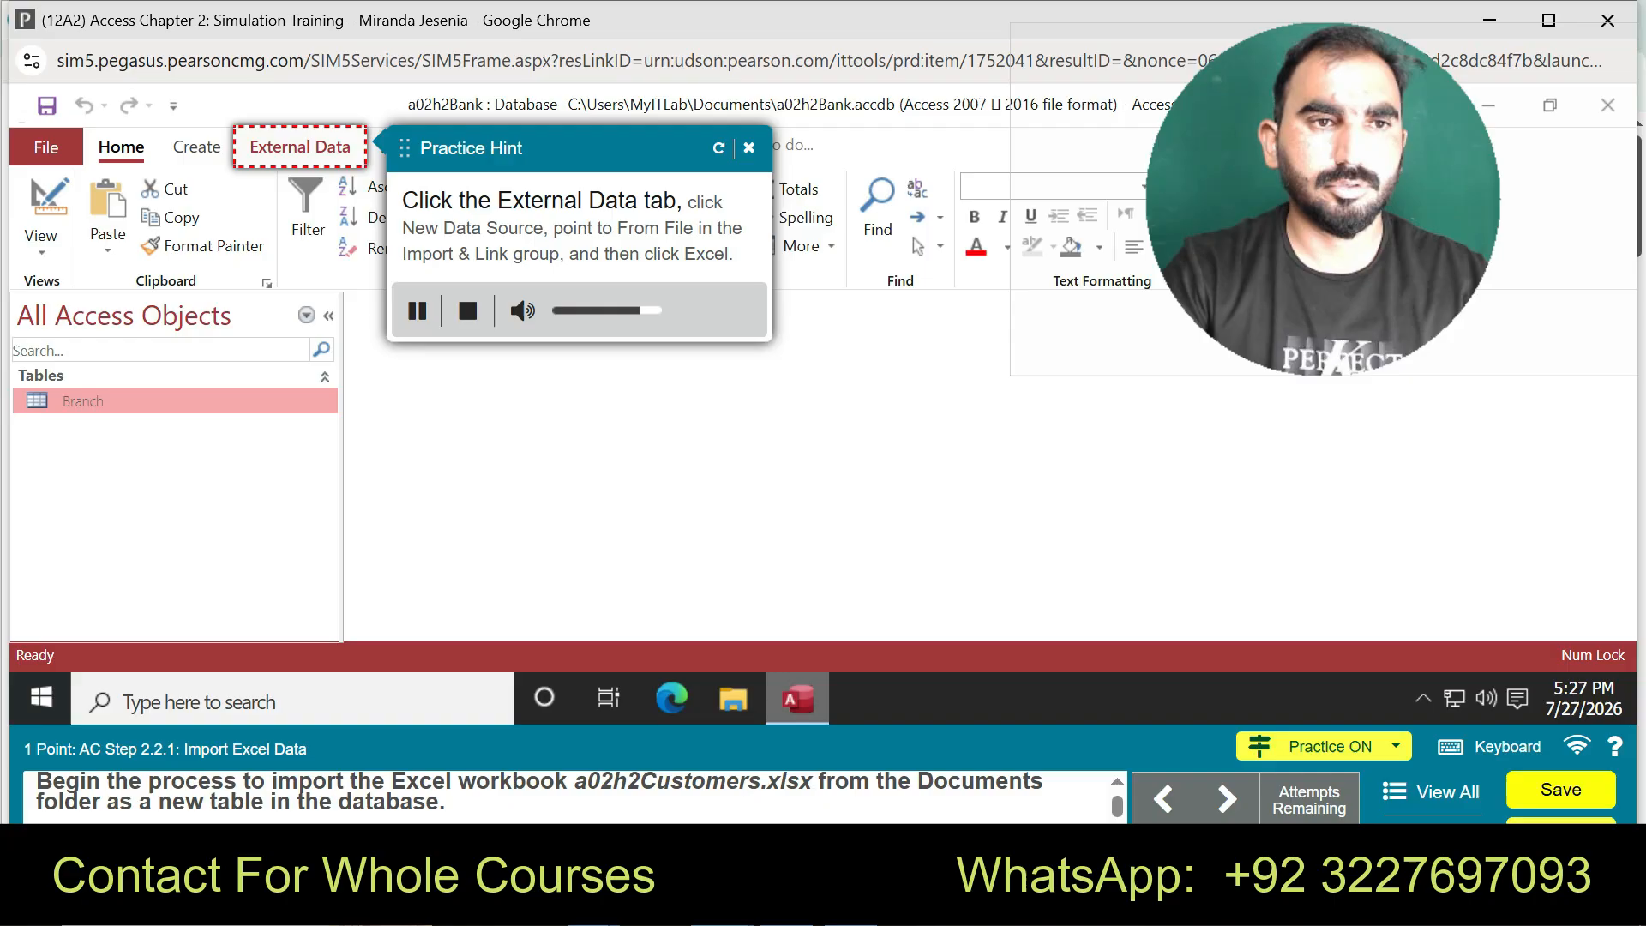
click(300, 147)
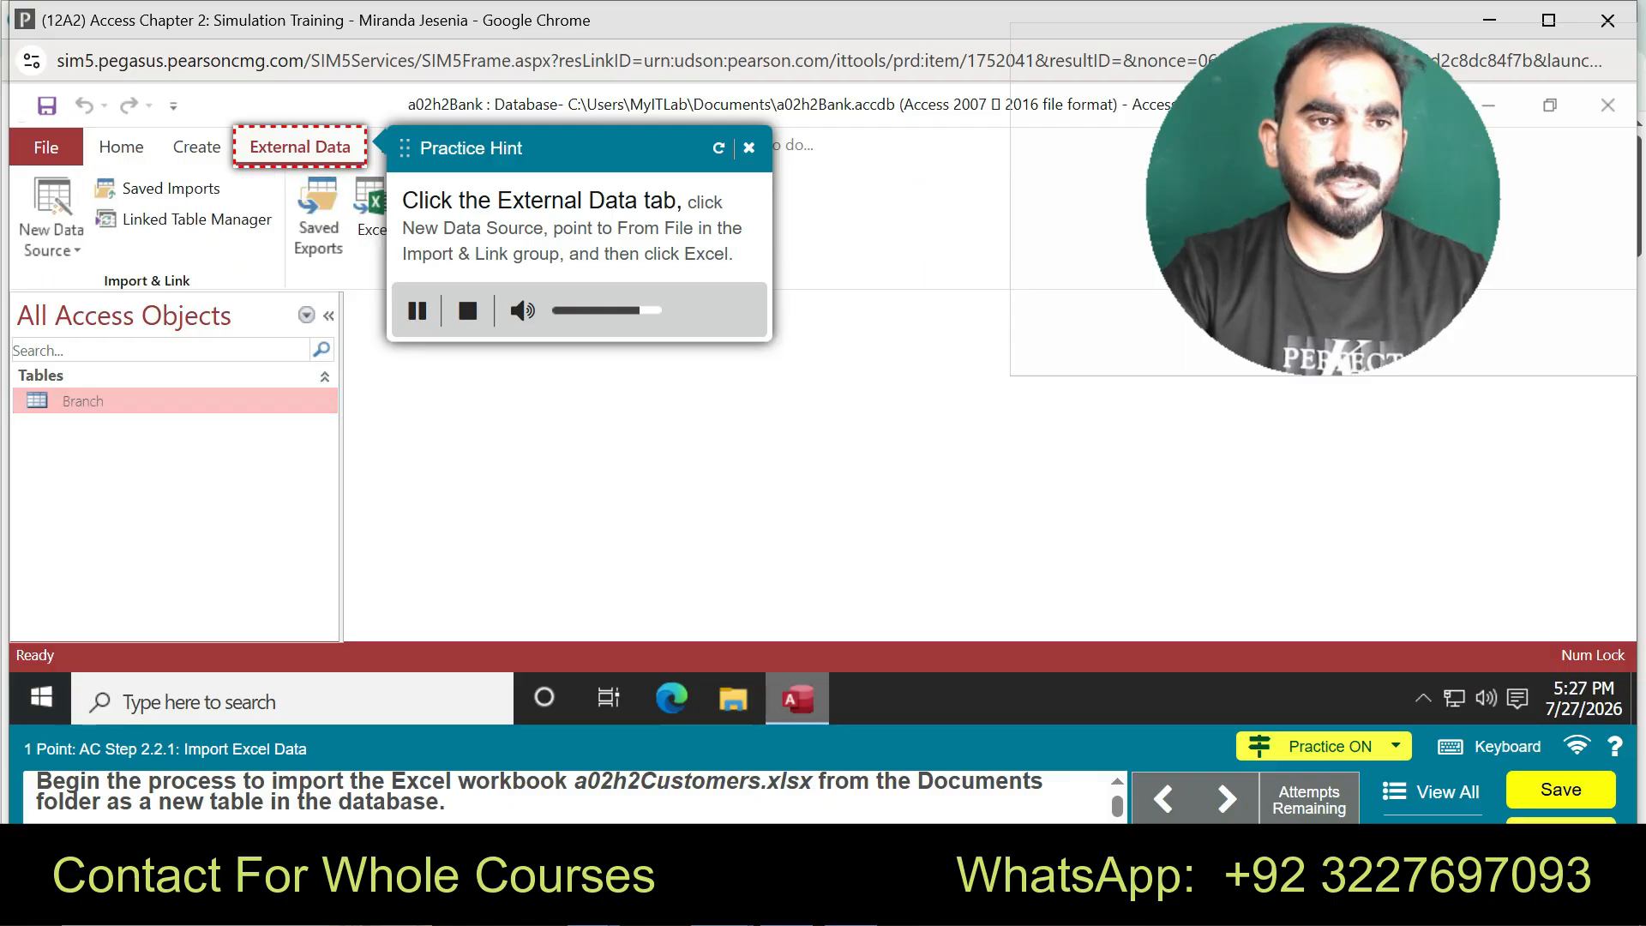
click(375, 332)
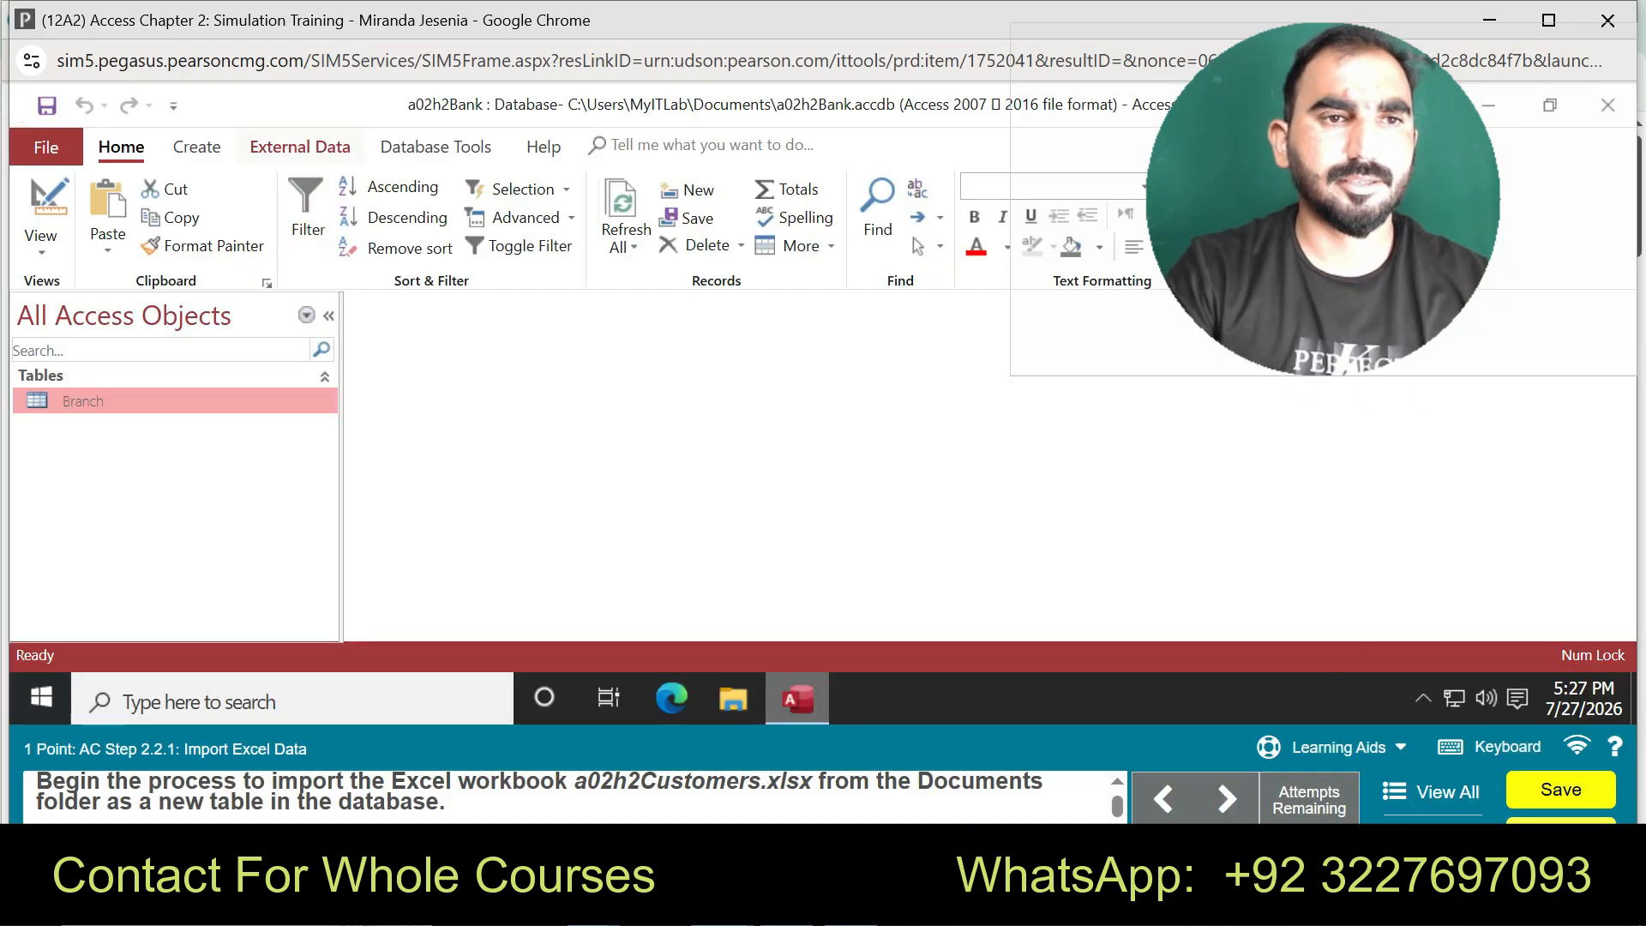
- Choose New Data Source > From File > Excel on the External Data tab
click(300, 148)
click(52, 218)
mouse_move(115, 293)
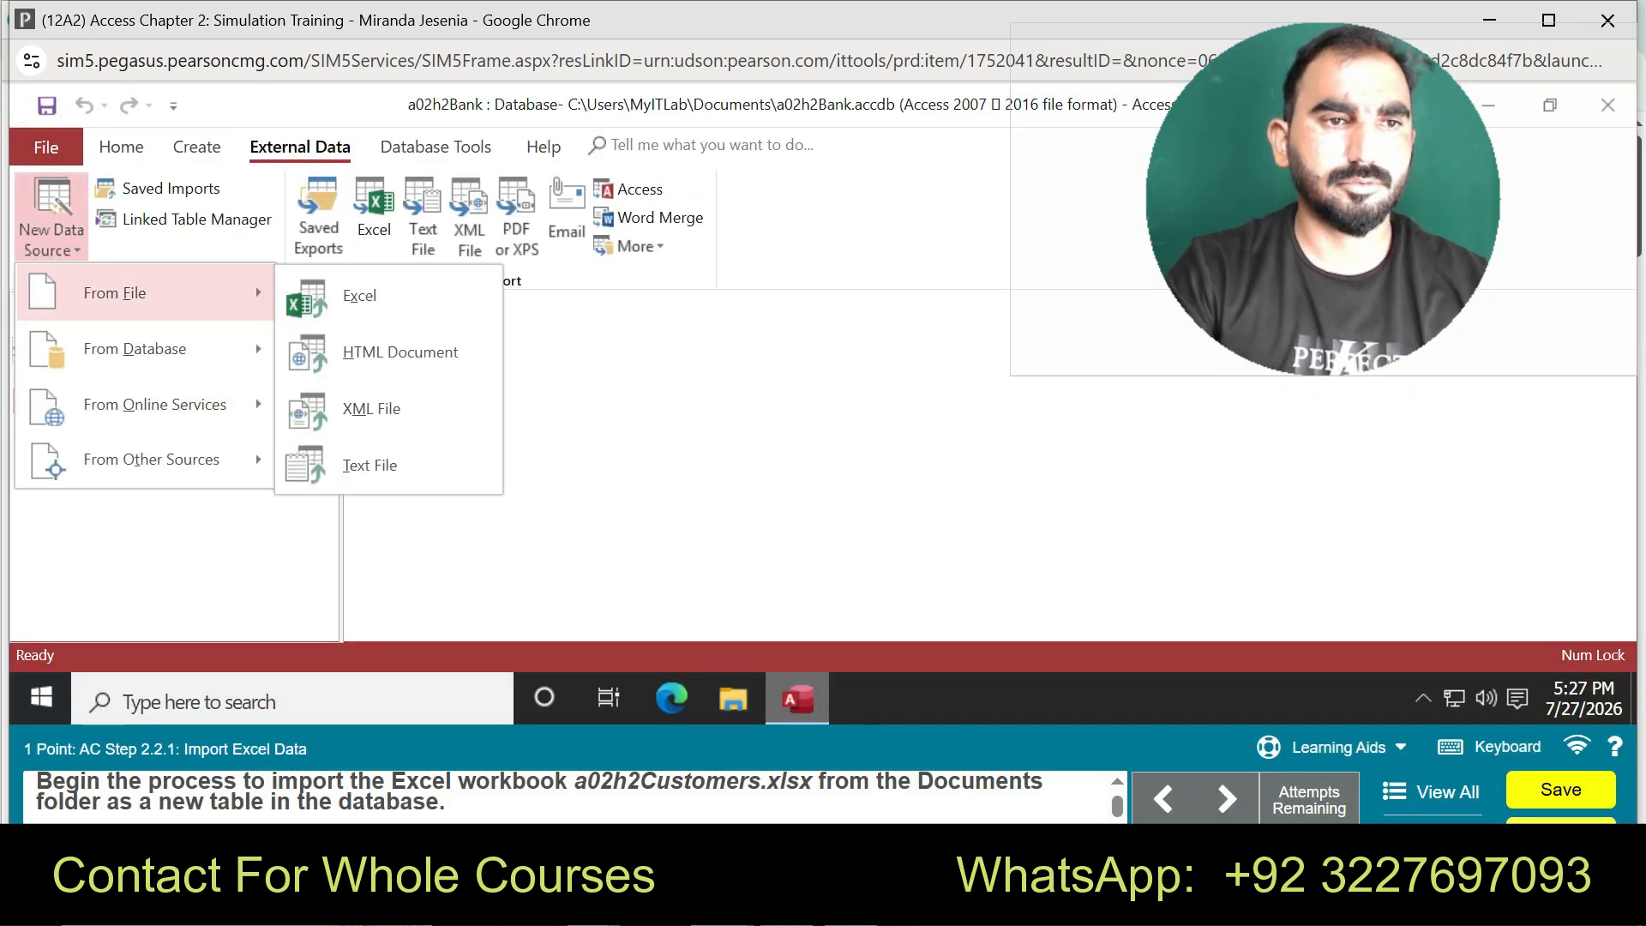
click(359, 295)
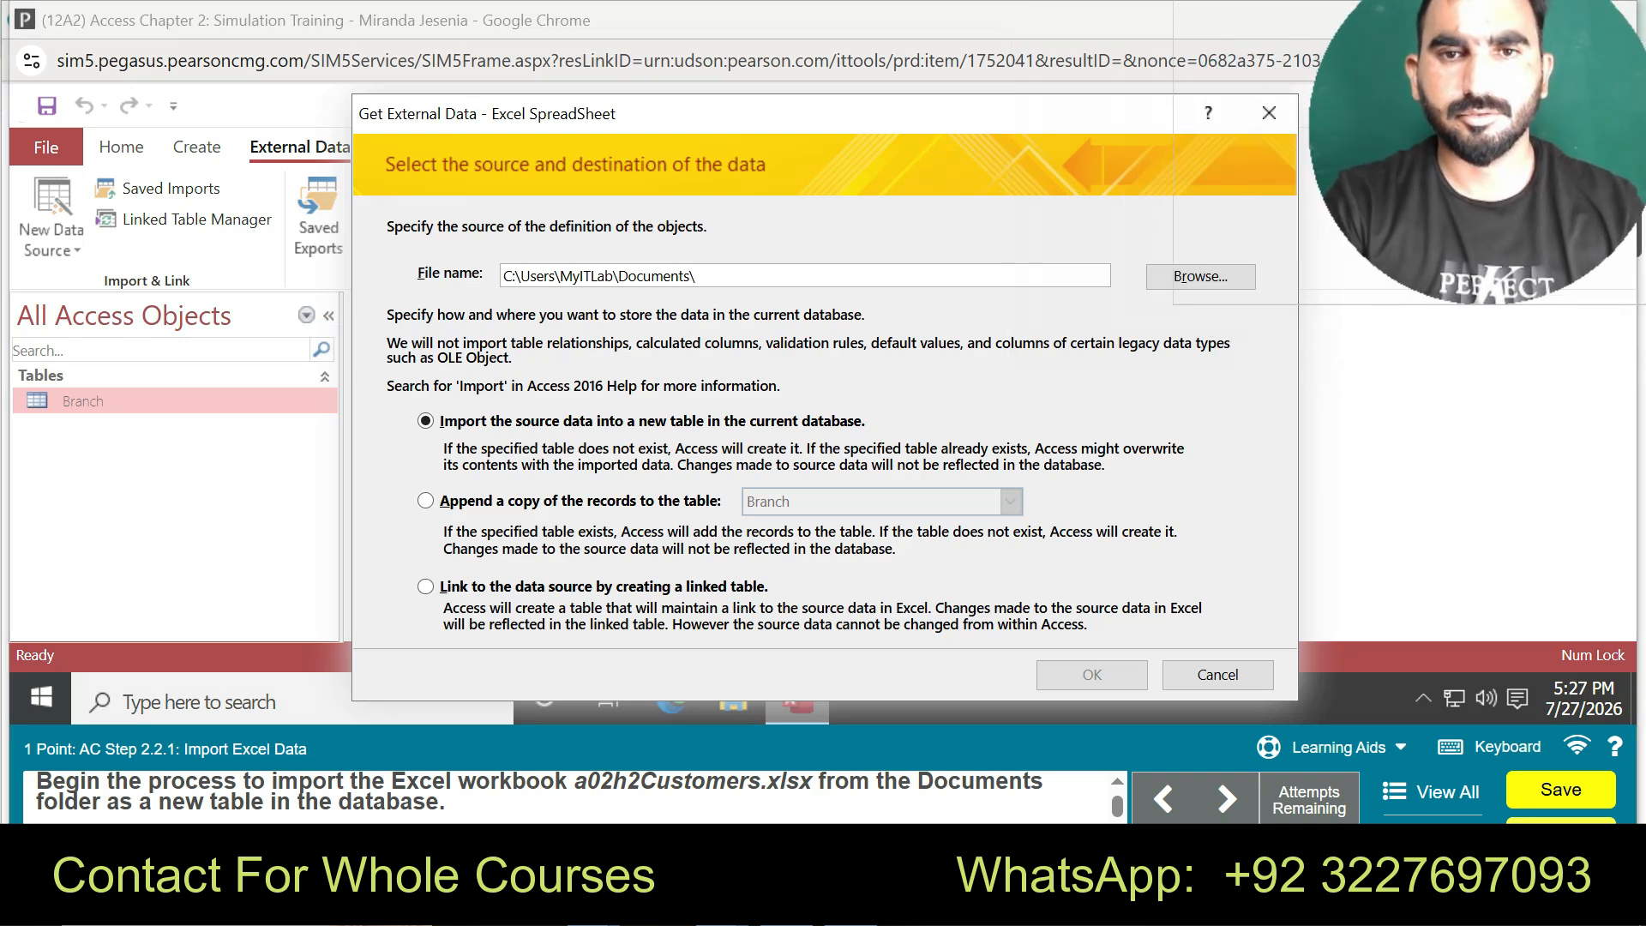
- Choose a02h2Customers.xlsx as the source for a new table, keeping the first row as headings
click(1201, 277)
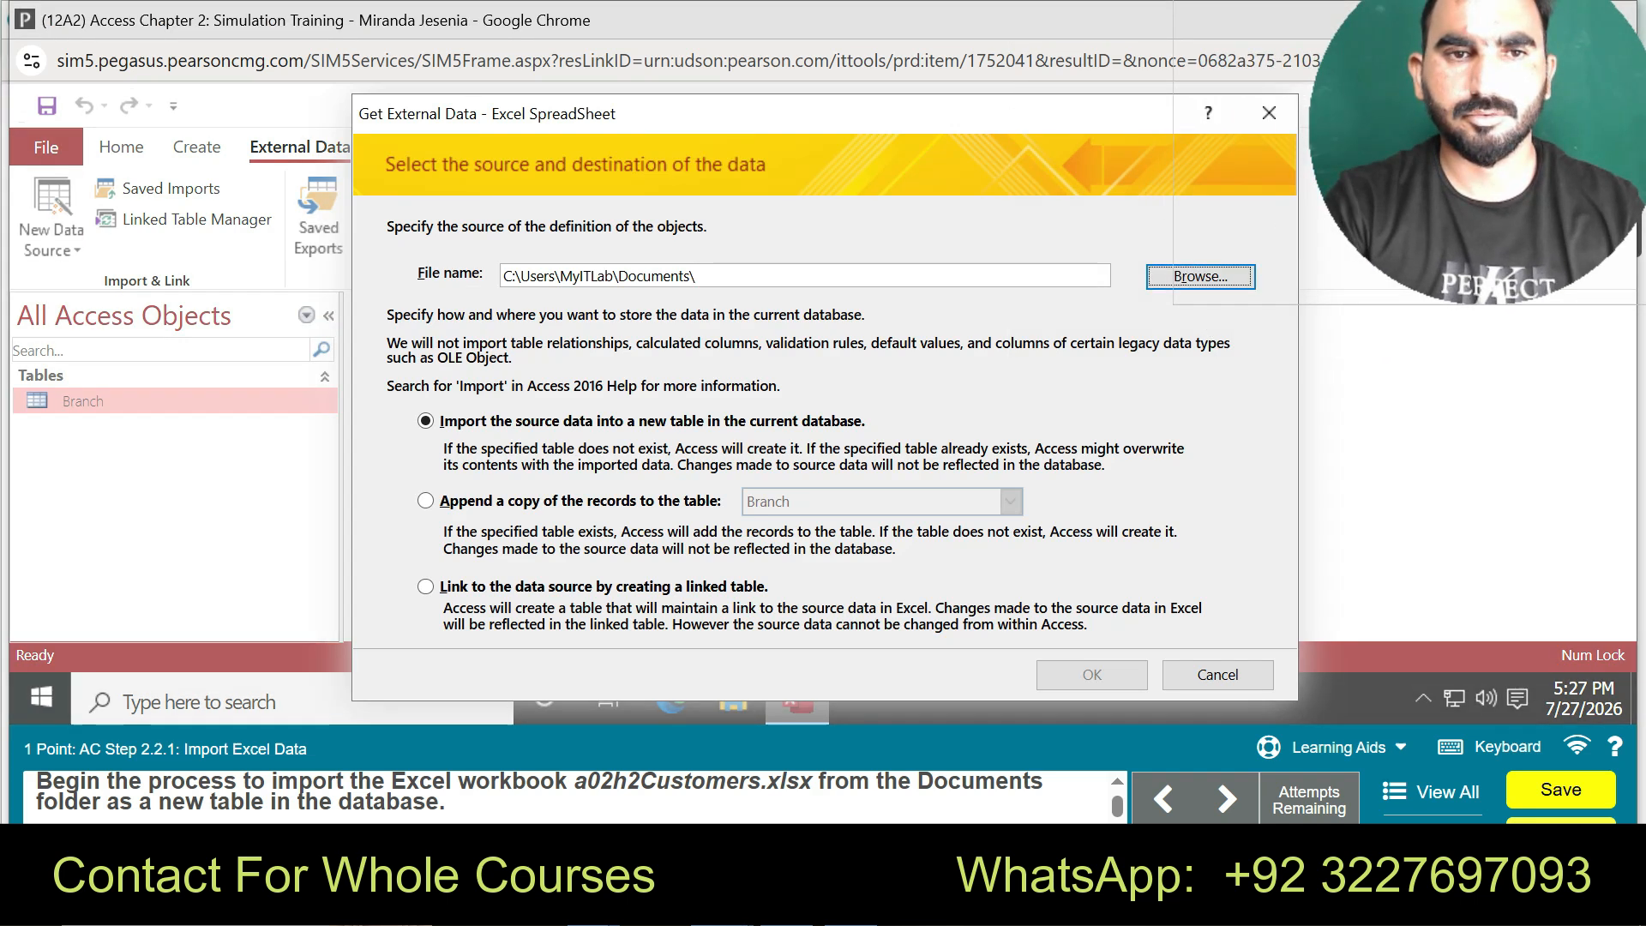
click(665, 303)
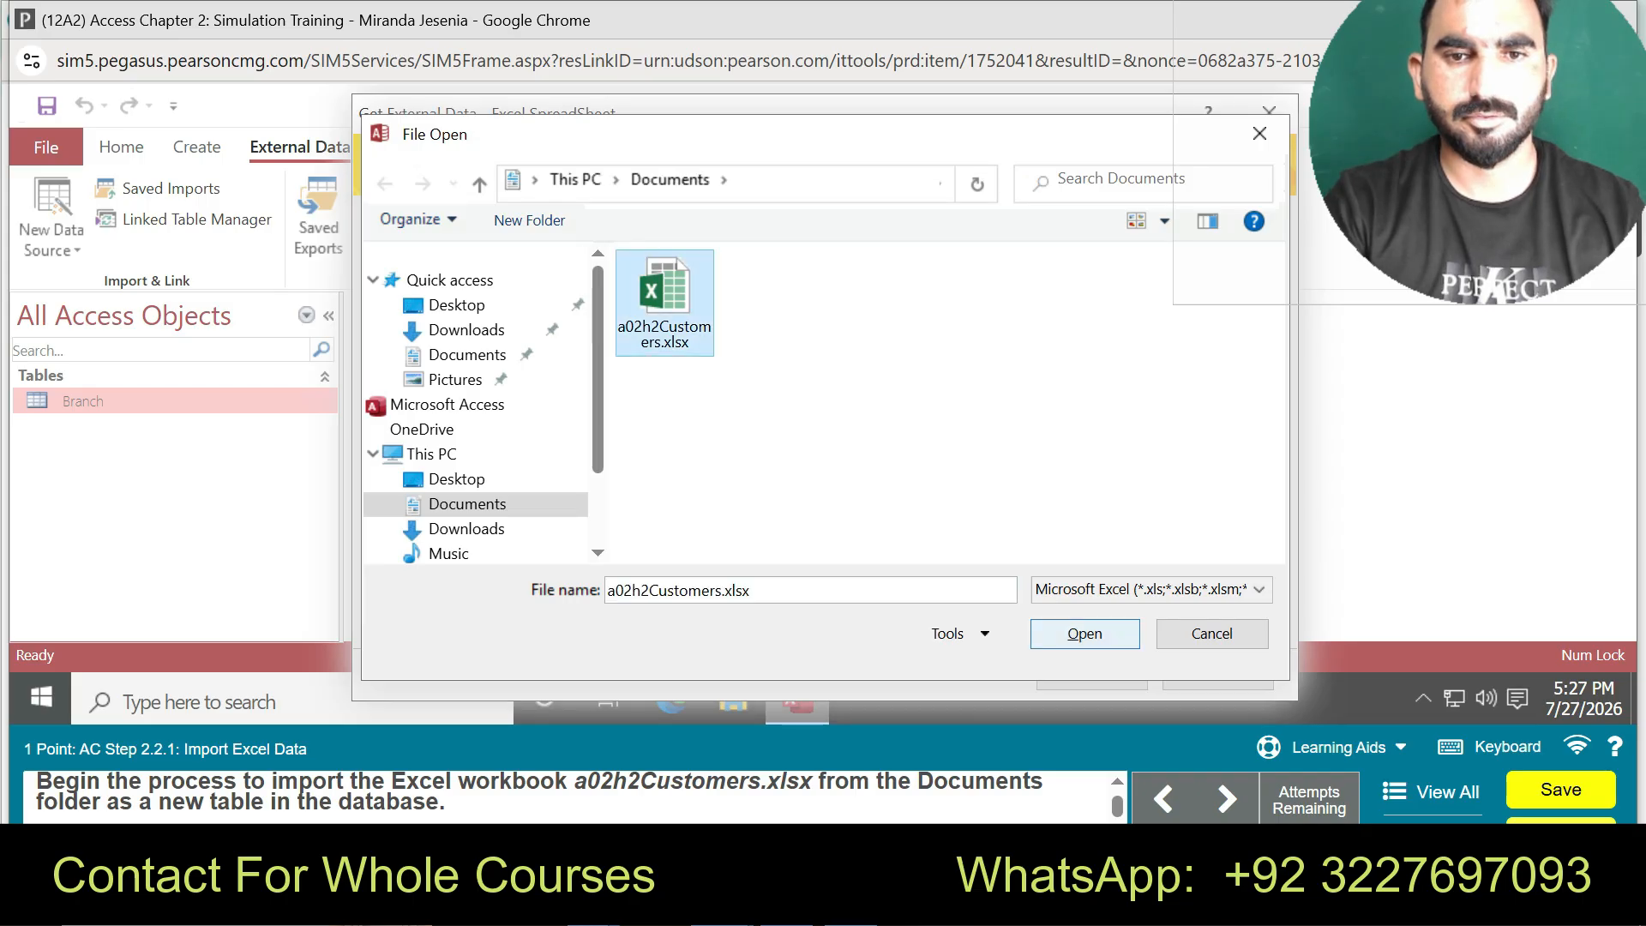
click(1085, 633)
click(1078, 674)
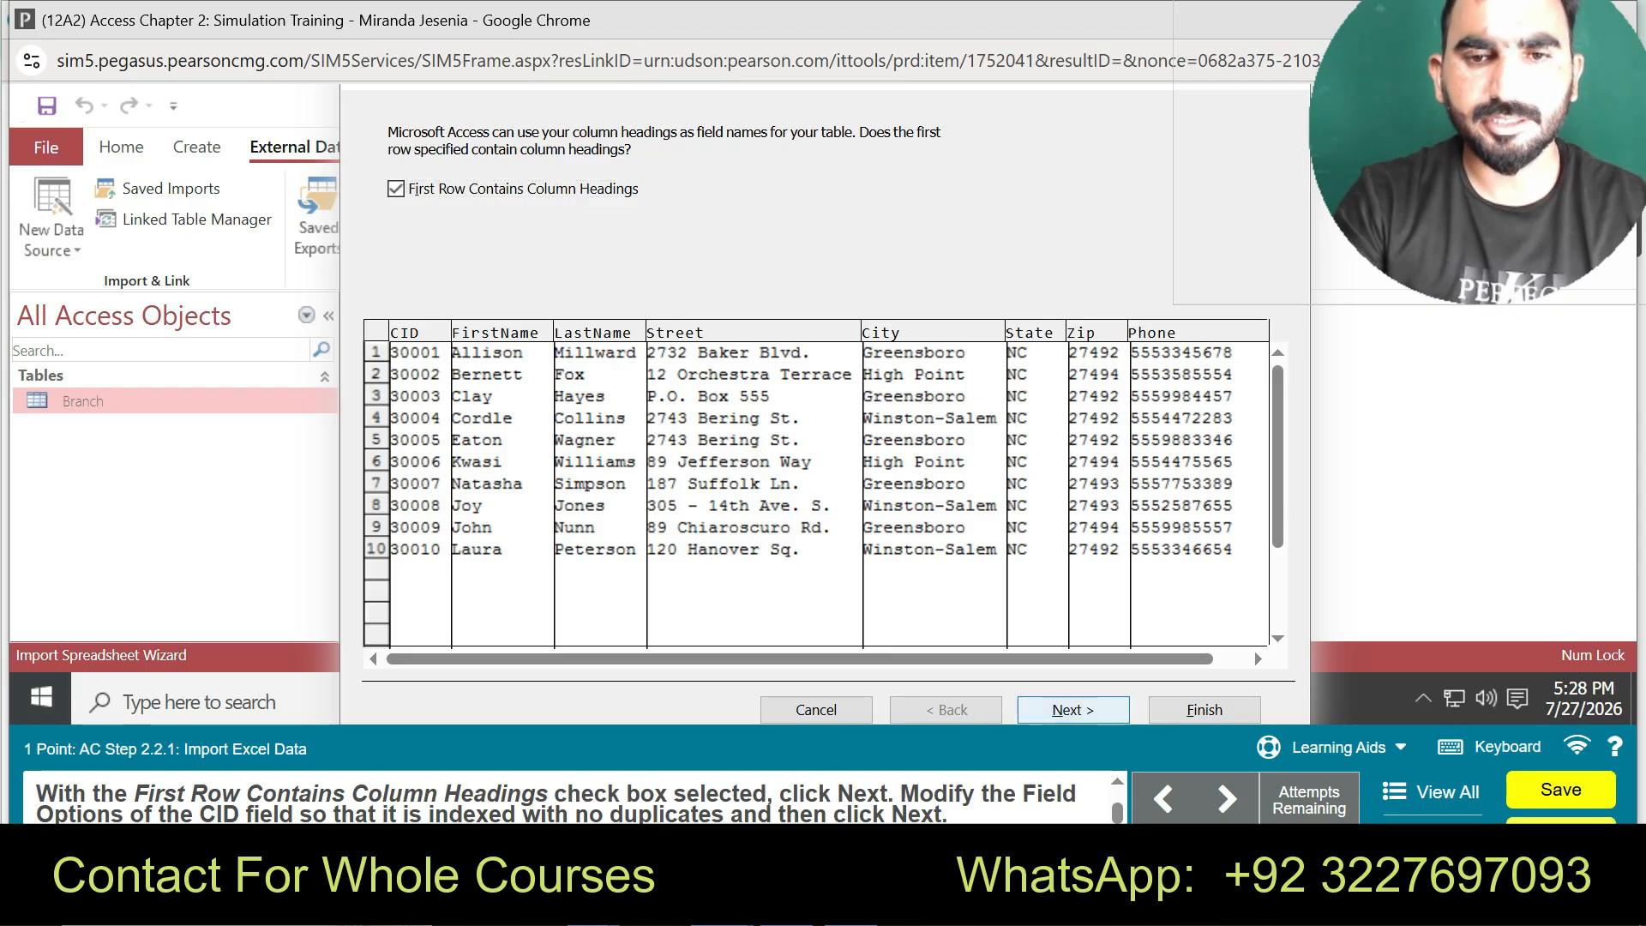
click(1074, 710)
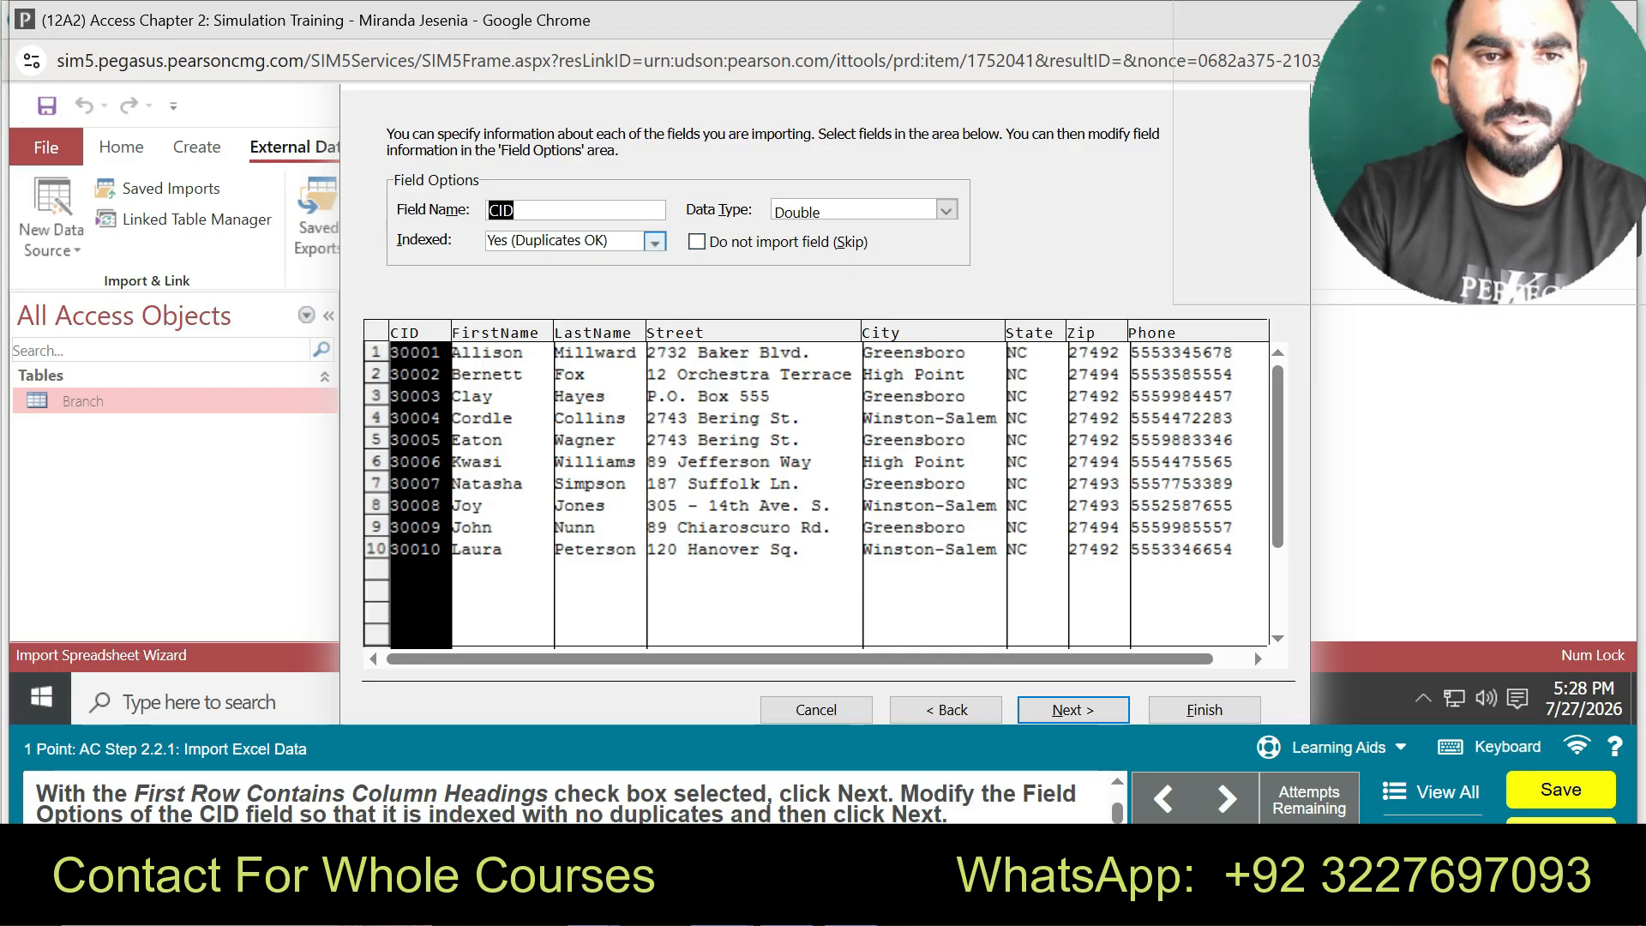
- Set the CID field's Indexed option to Yes (No Duplicates) and continue to the primary key page
click(656, 242)
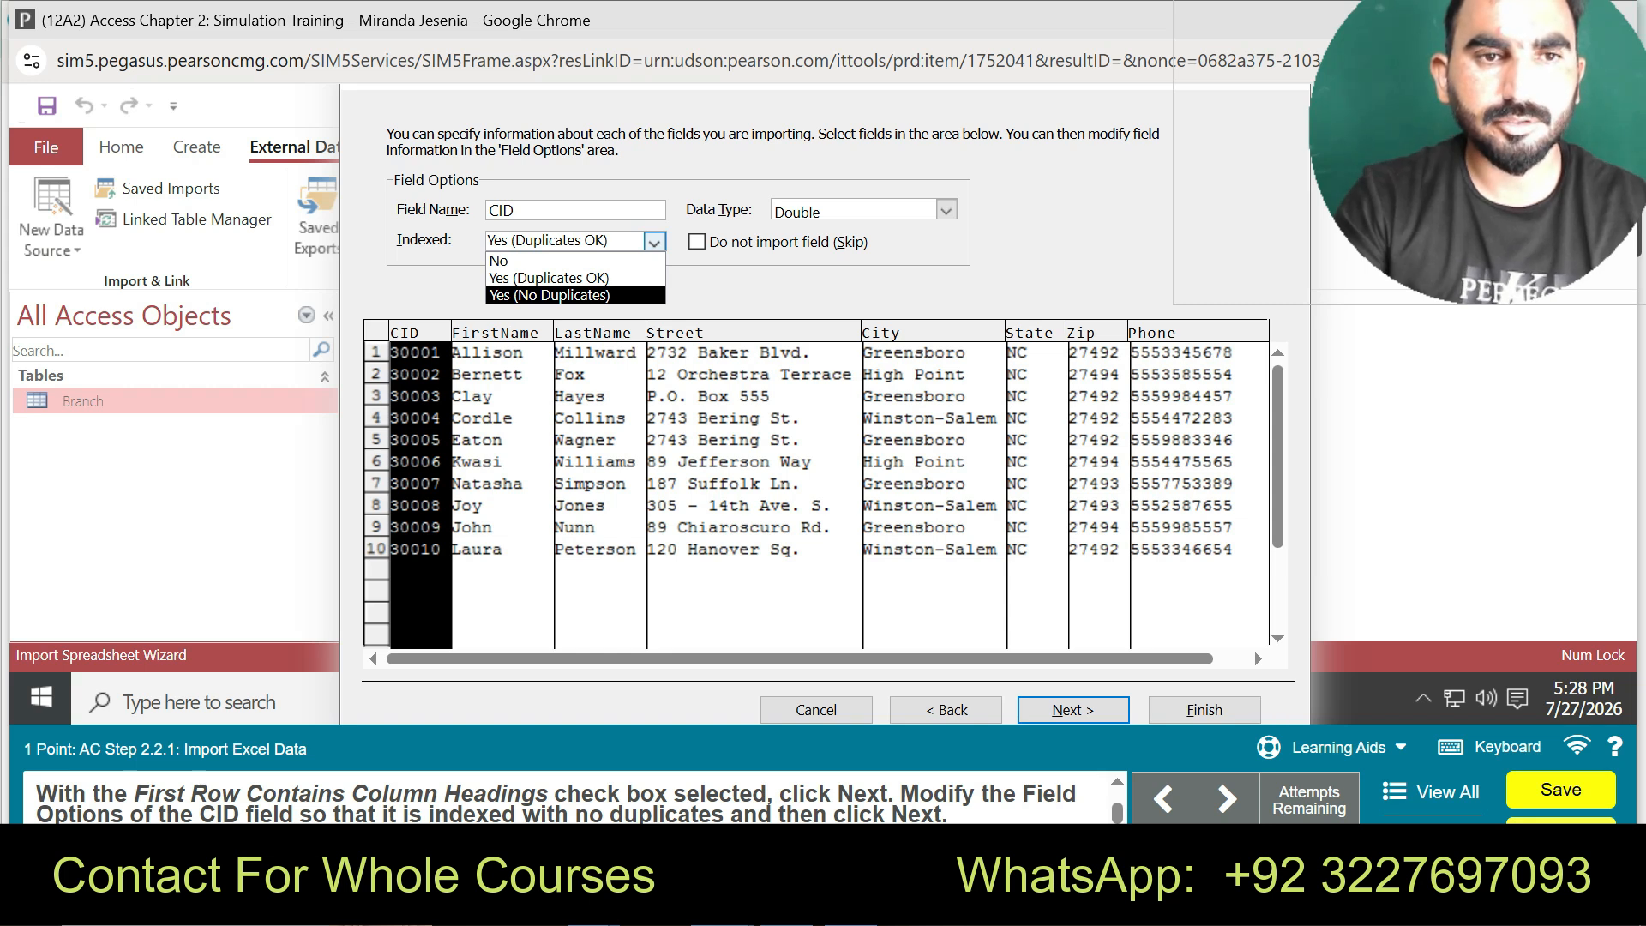
click(499, 261)
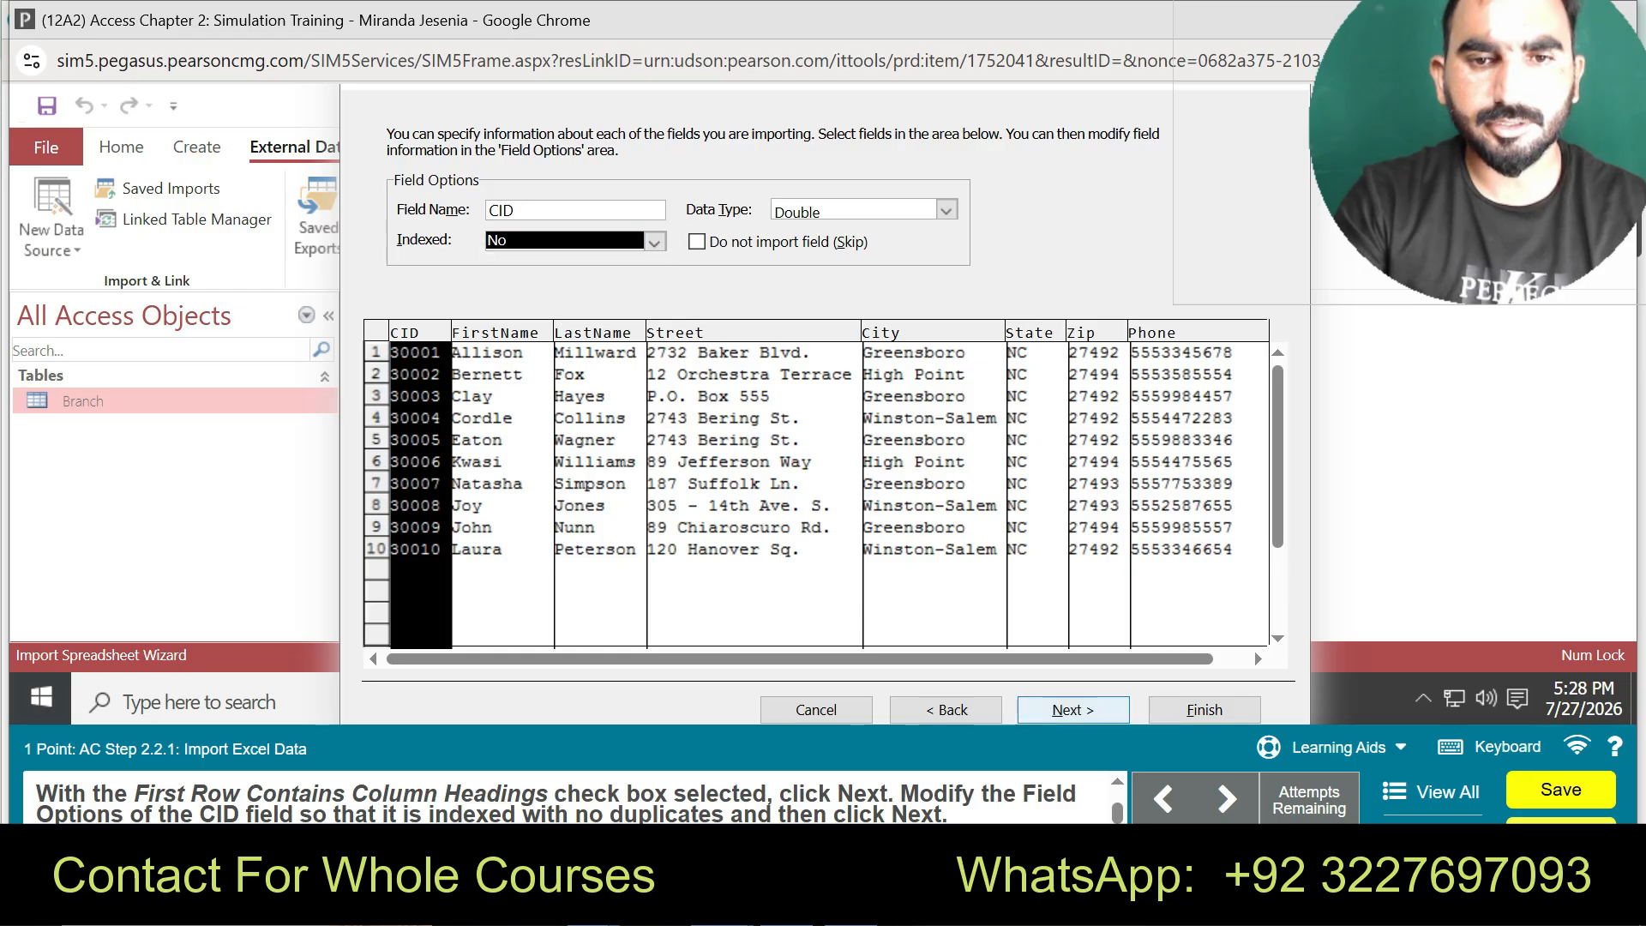
click(1073, 710)
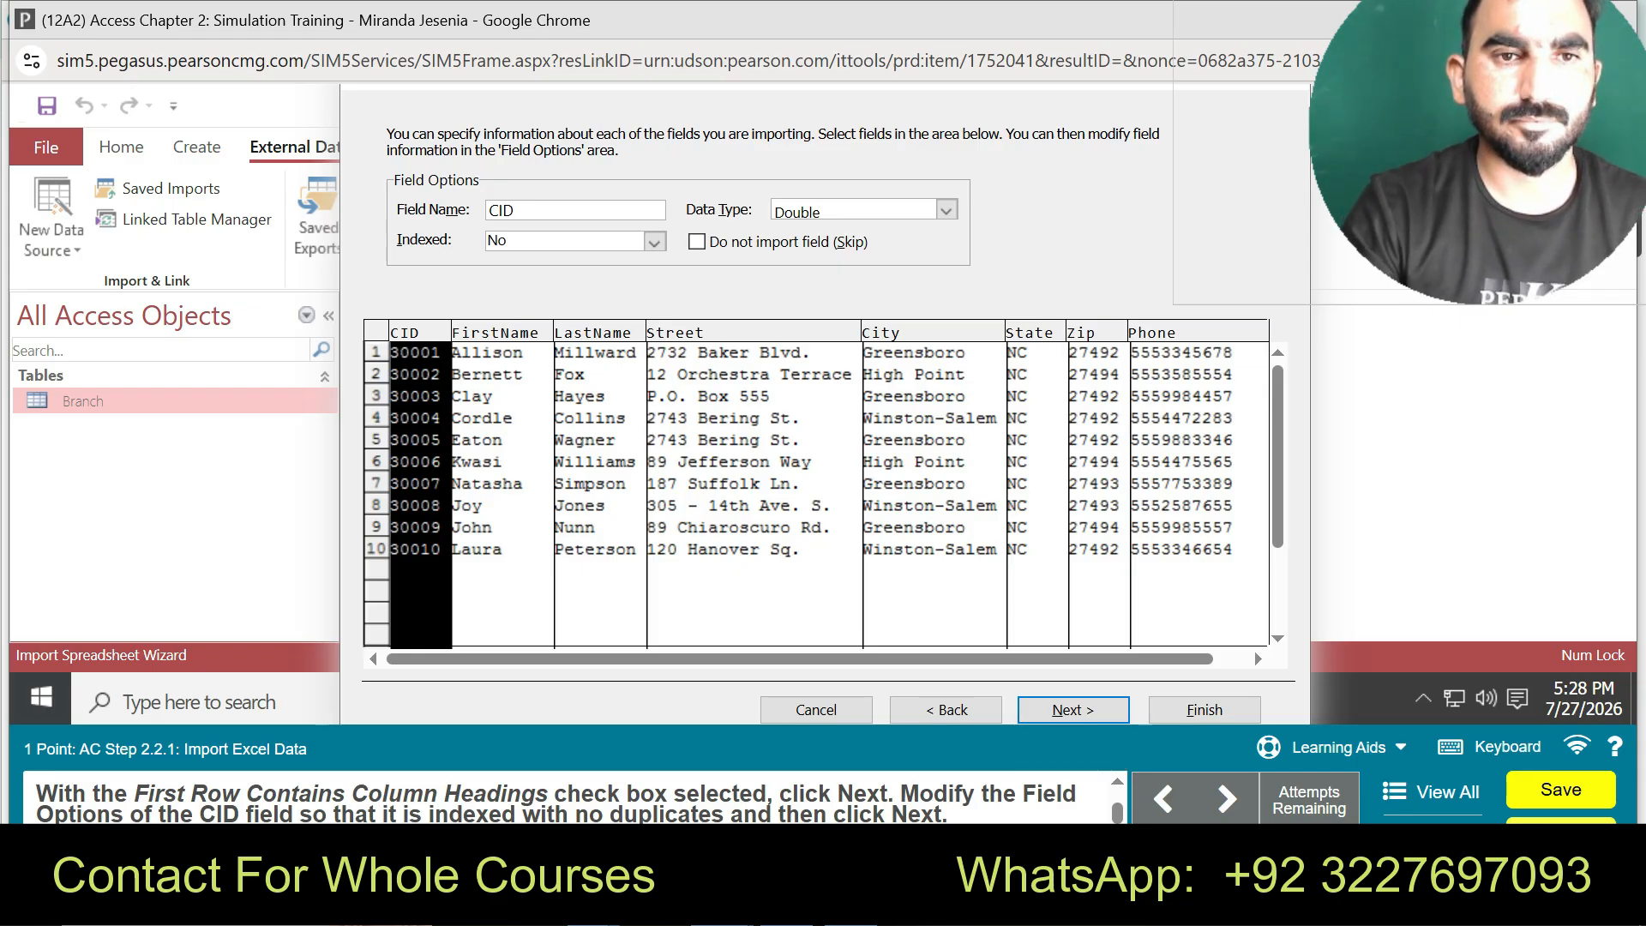
click(515, 210)
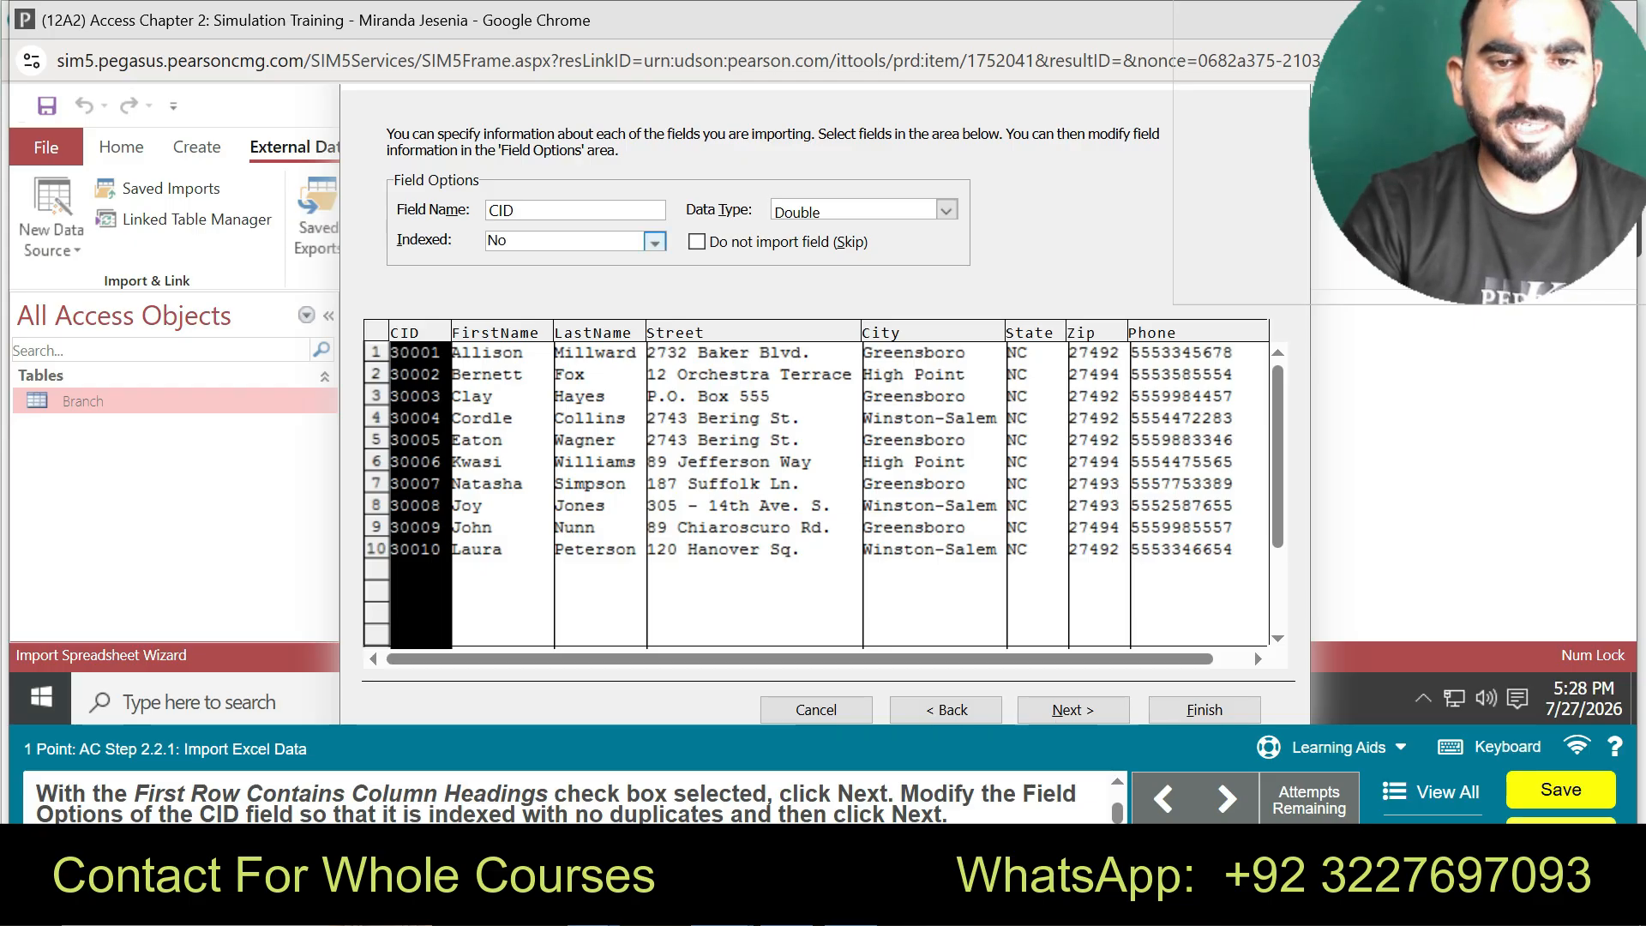
click(654, 242)
click(548, 296)
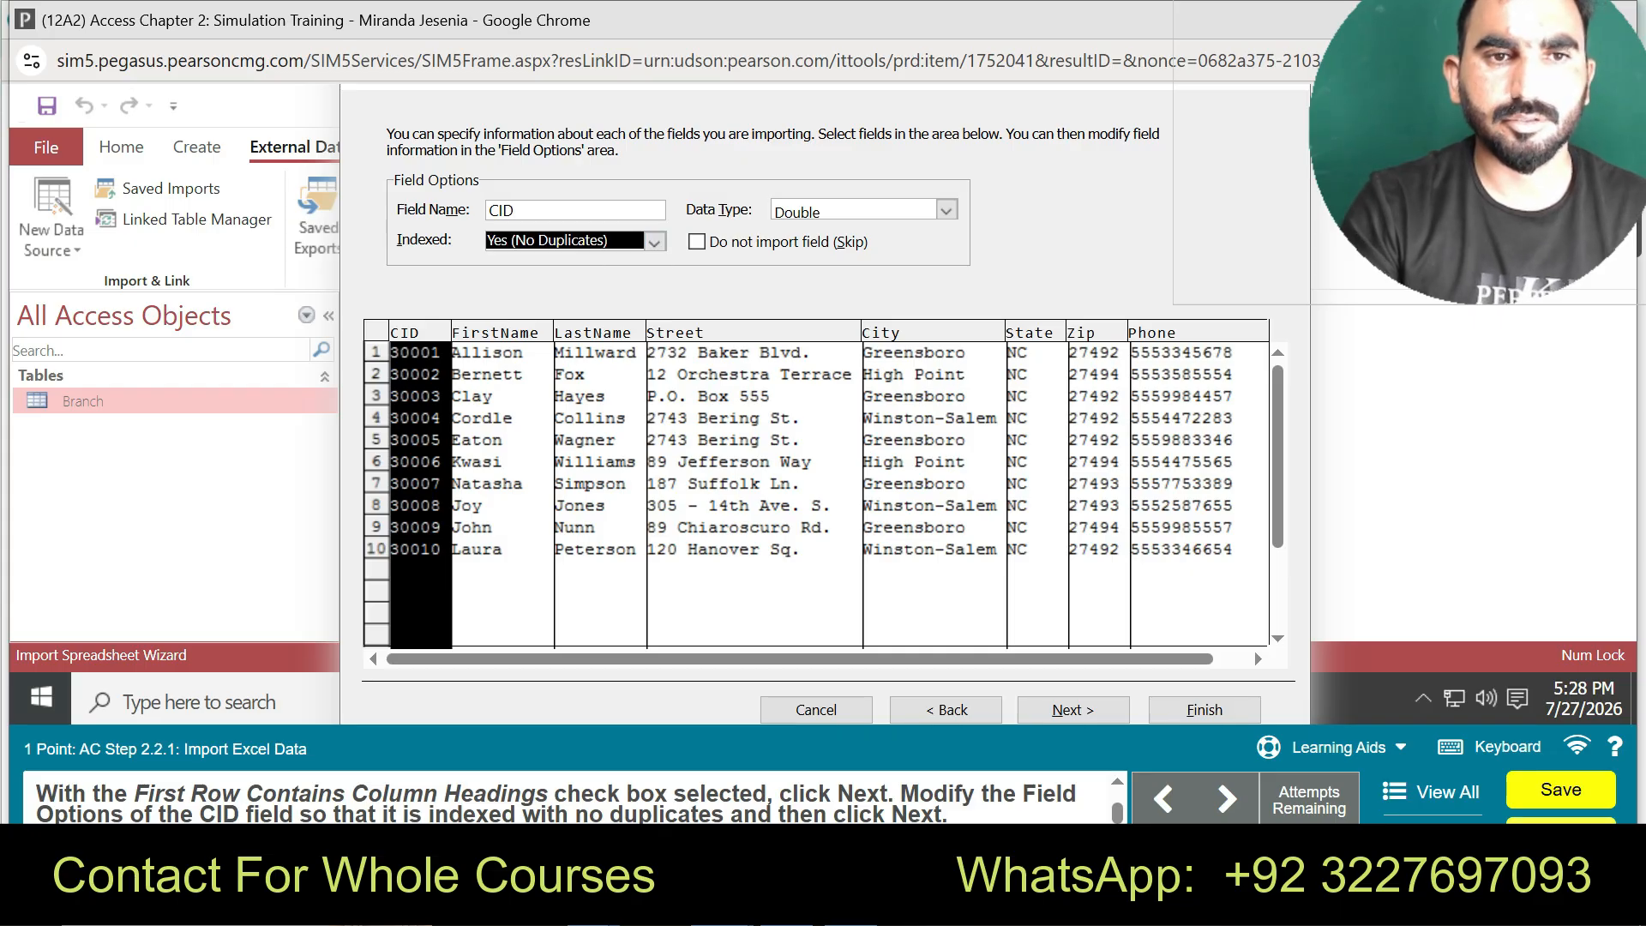
click(1073, 710)
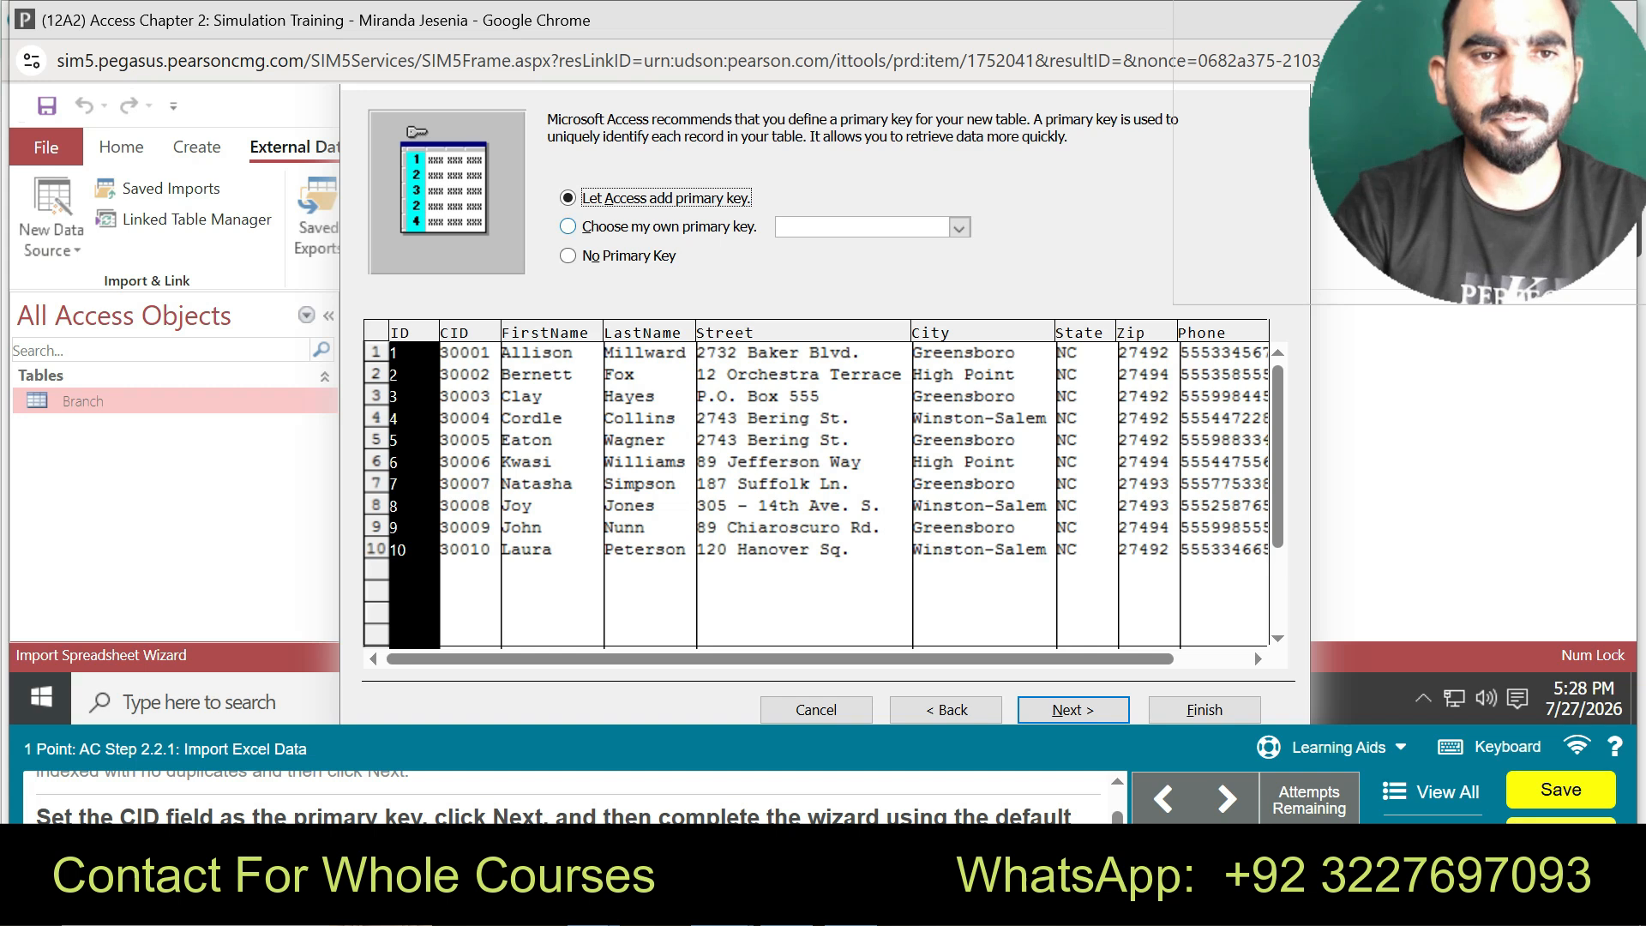
- Import into the new Customers table with CID as primary key, without saving import steps
click(568, 227)
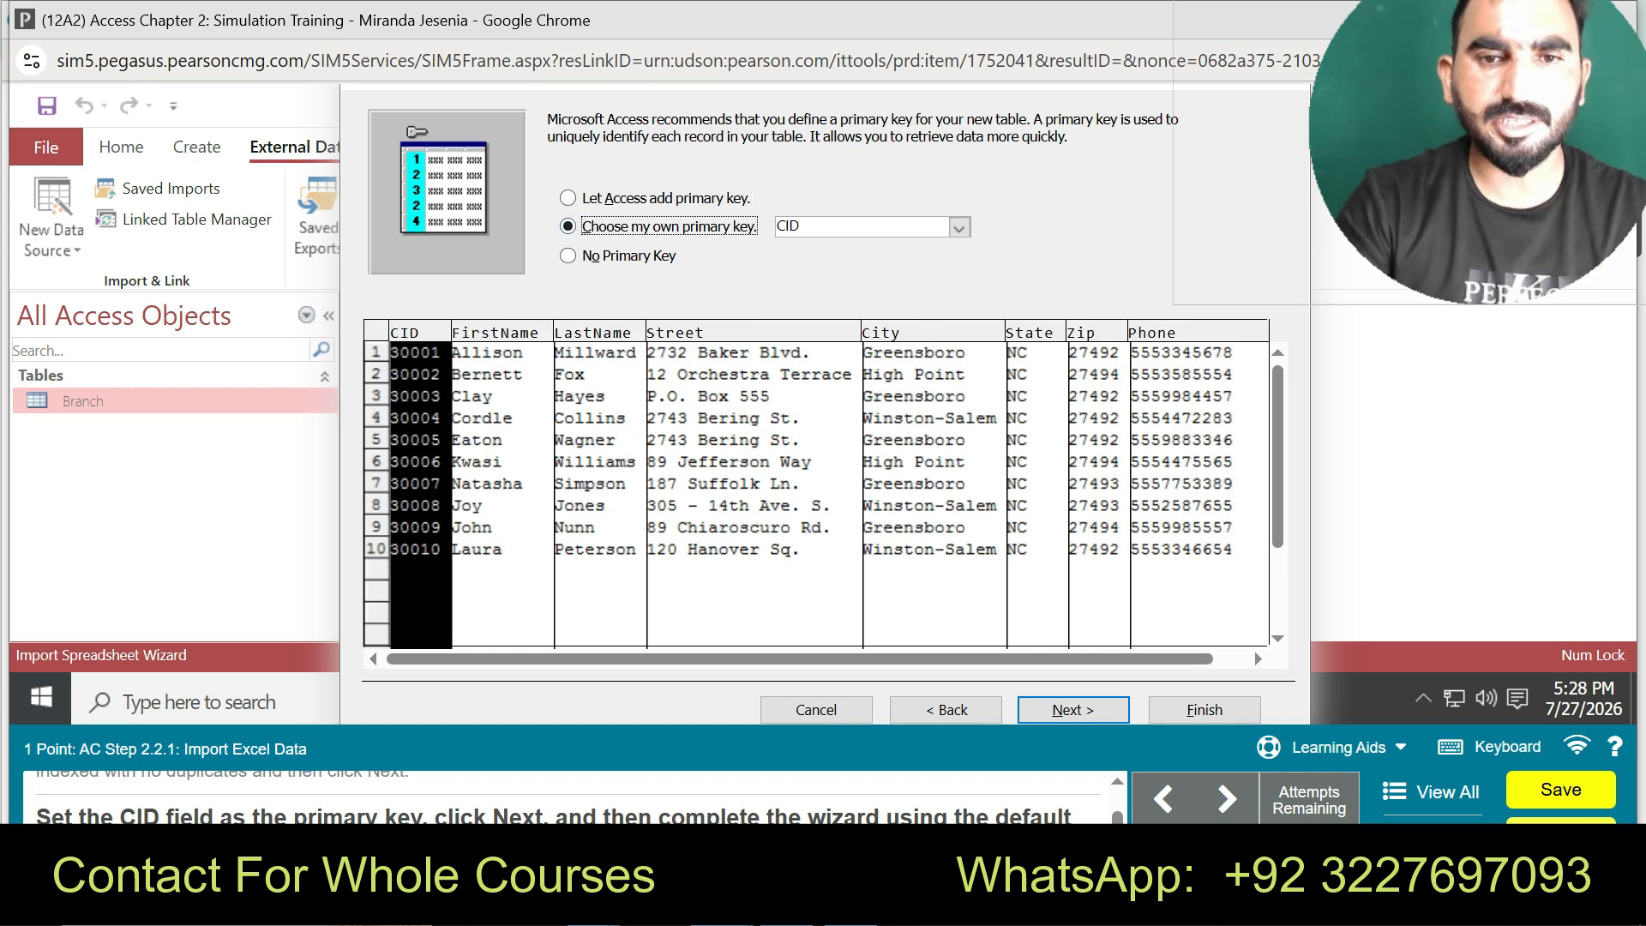
click(1074, 710)
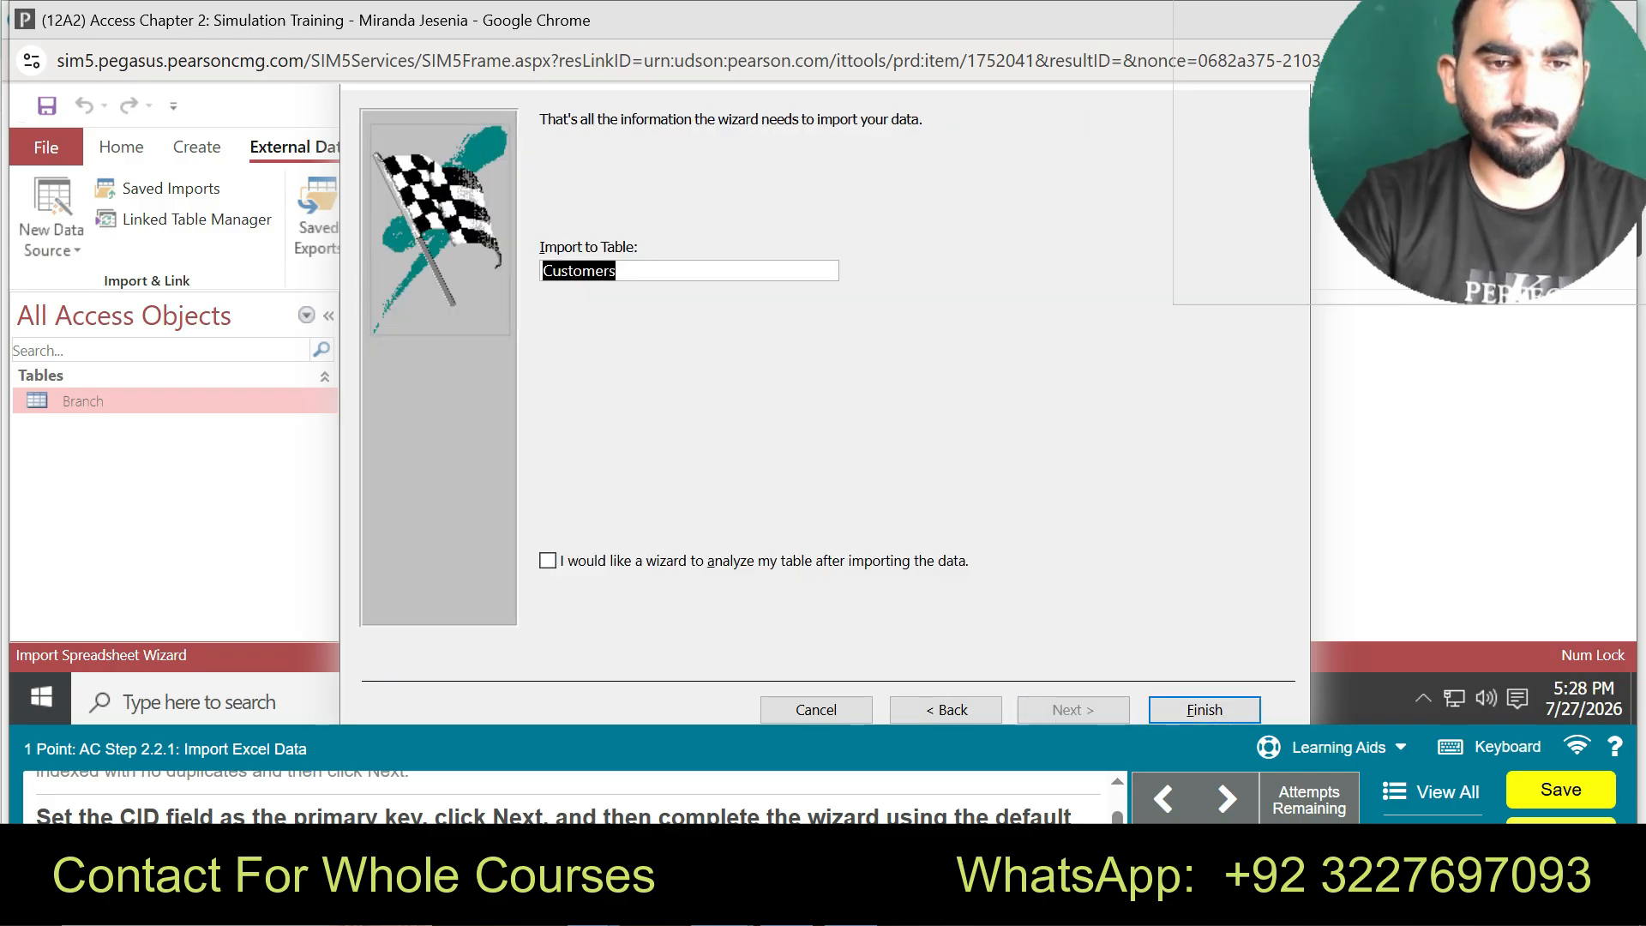
key(Return)
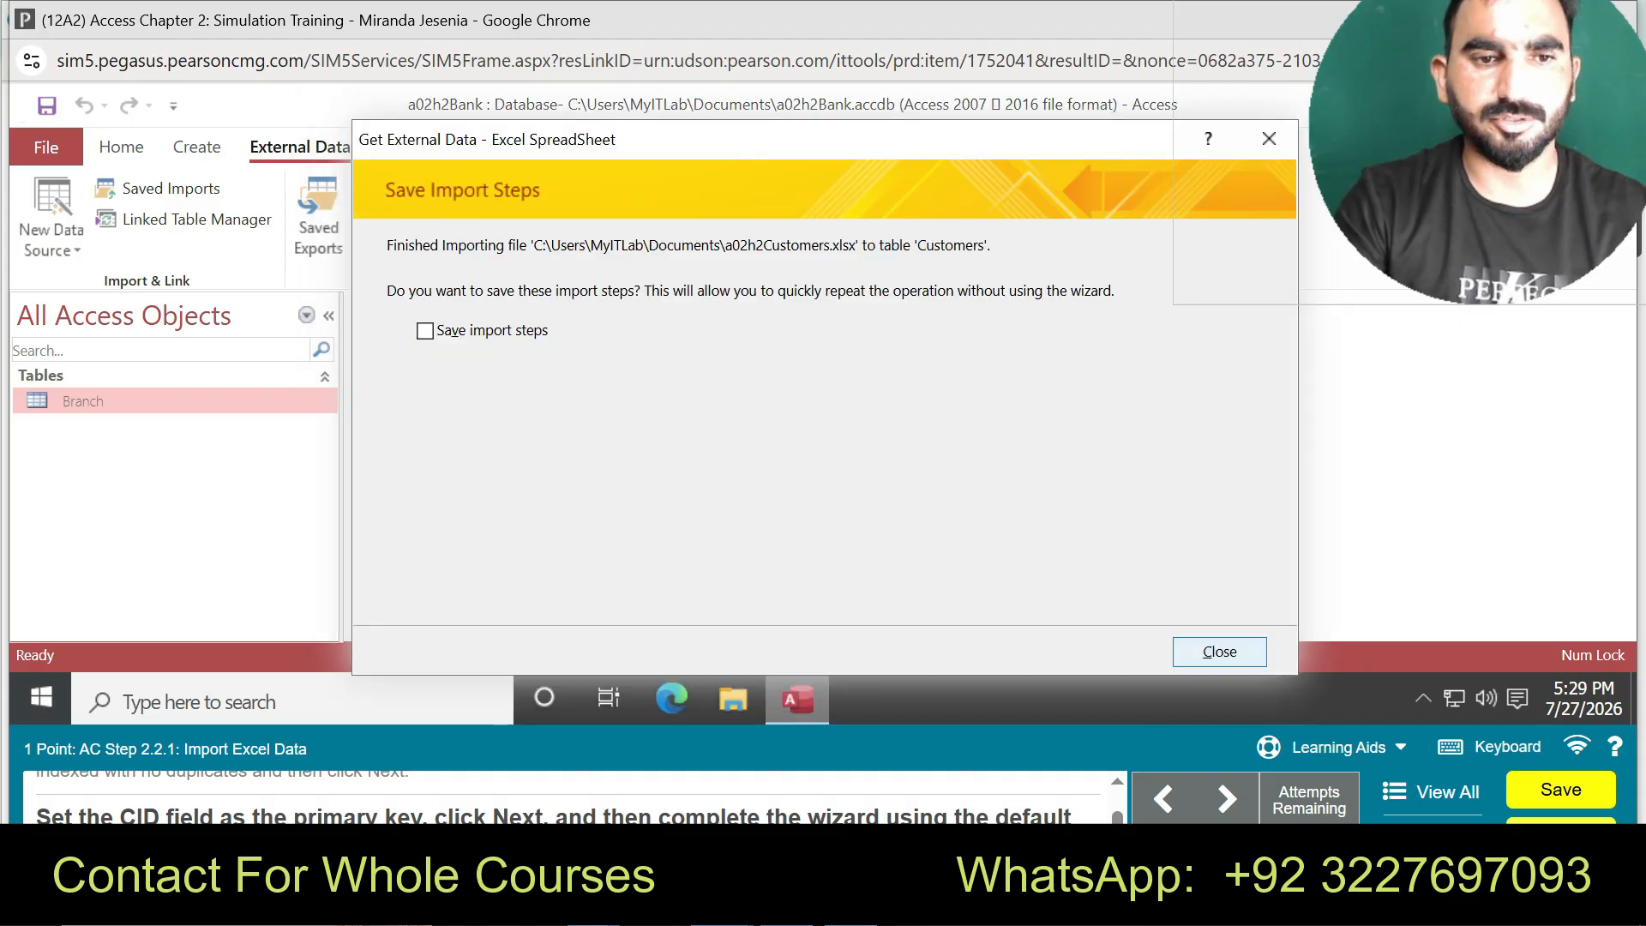
key(Return)
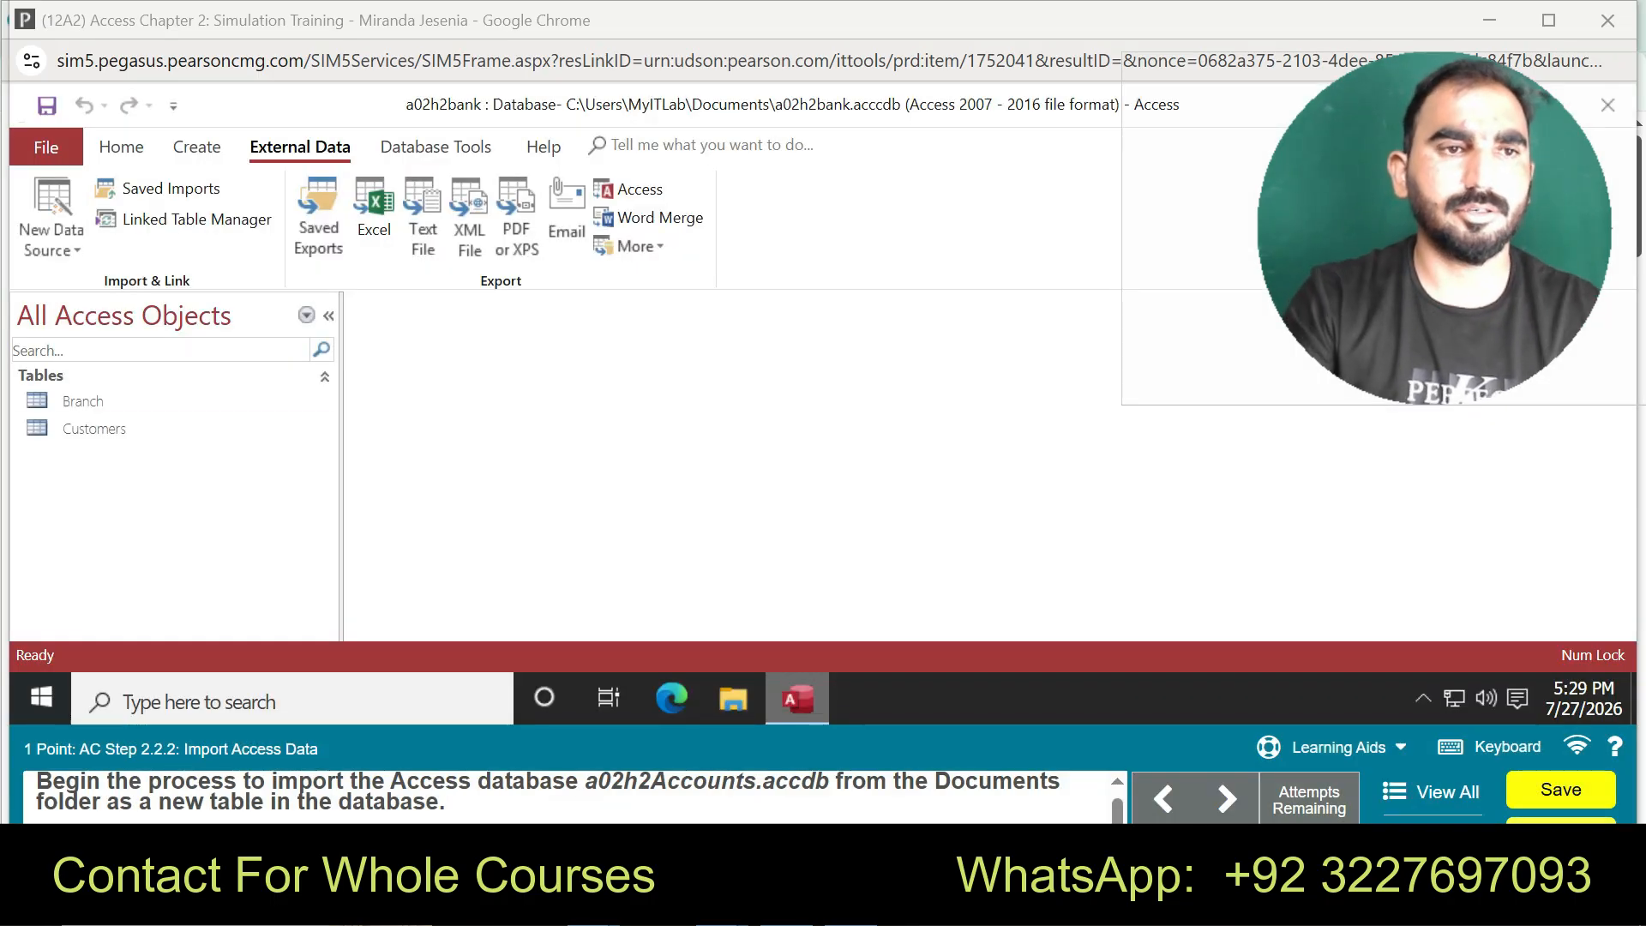
- Choose the a02h2Accounts.accdb database as the Access import source
click(51, 229)
mouse_move(145, 293)
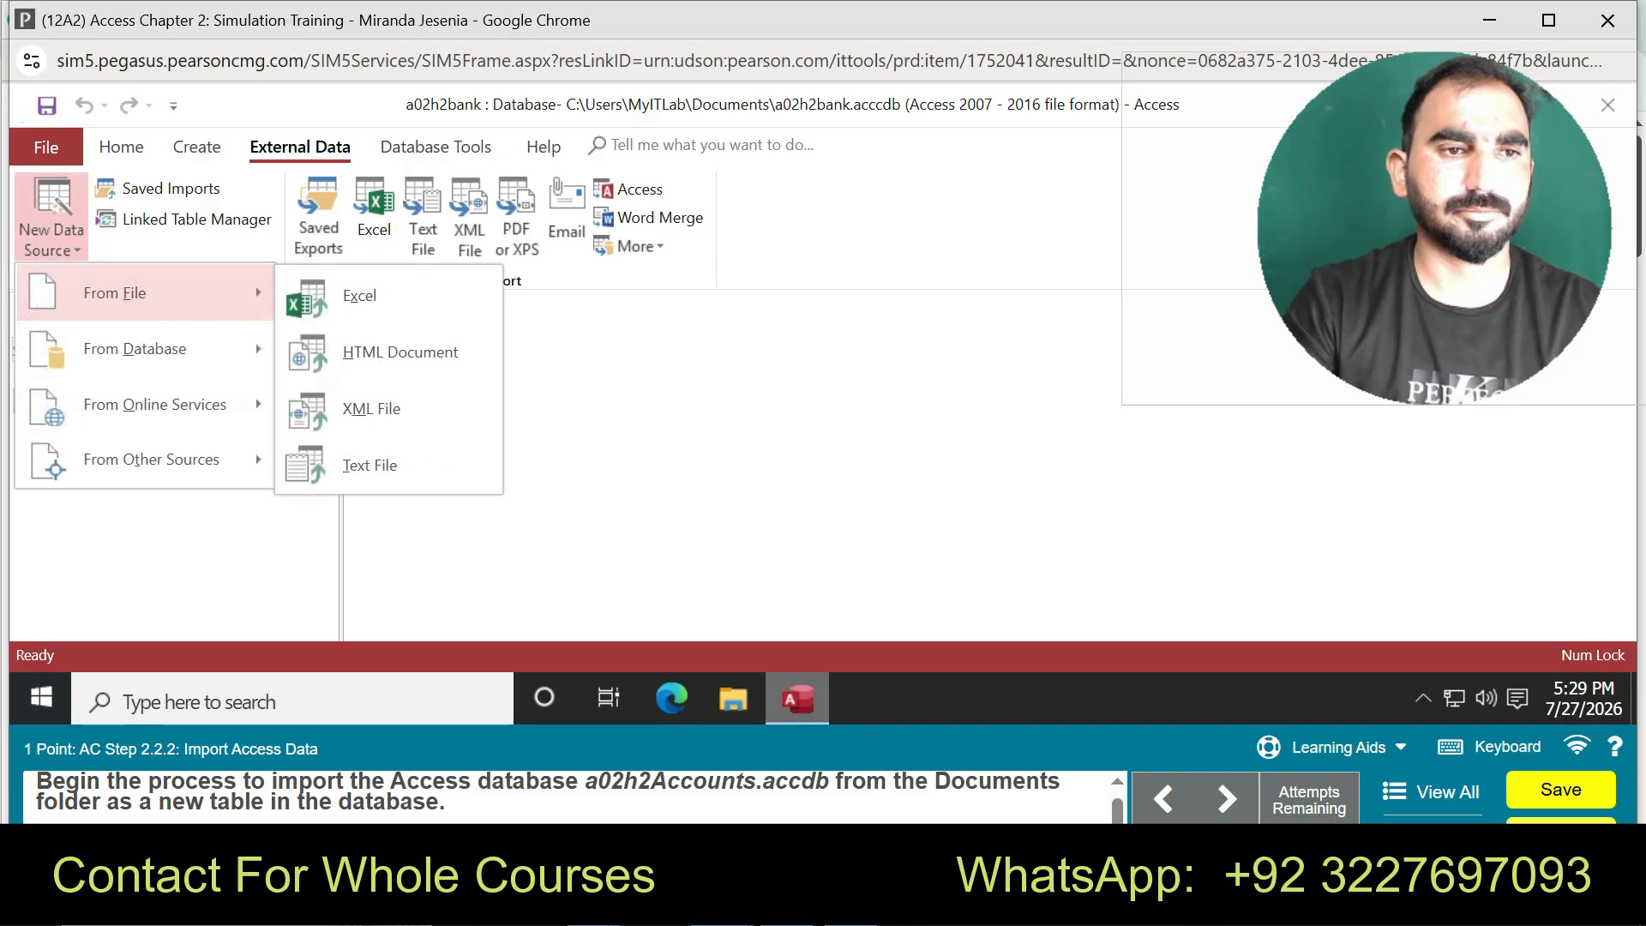
mouse_move(134, 348)
click(361, 352)
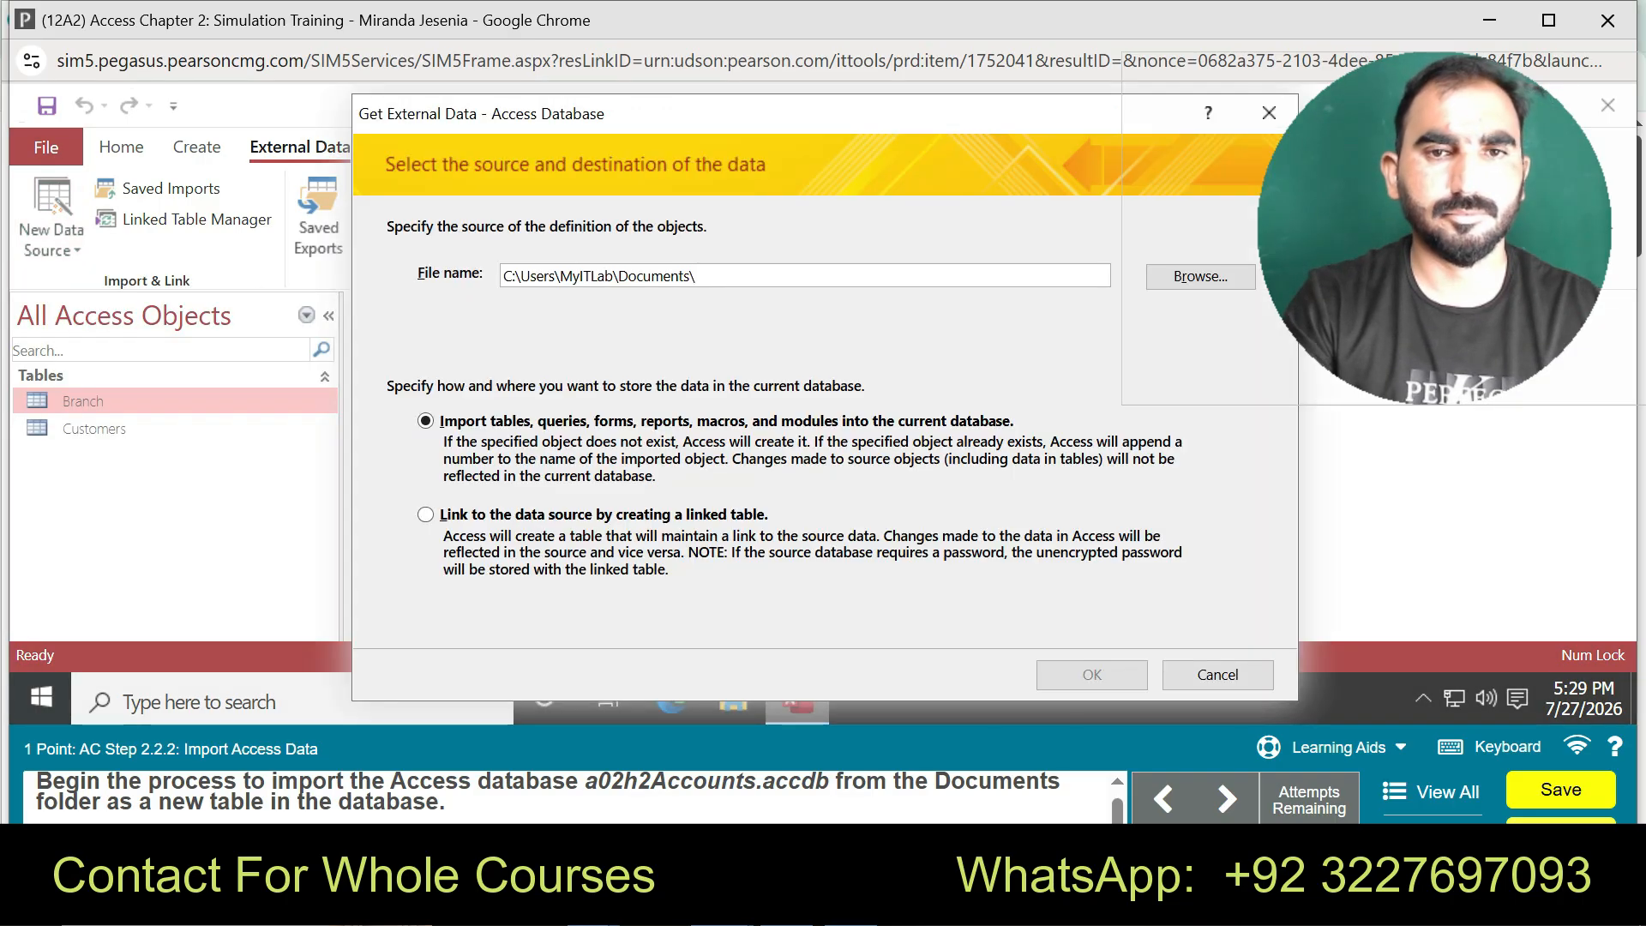
click(1200, 276)
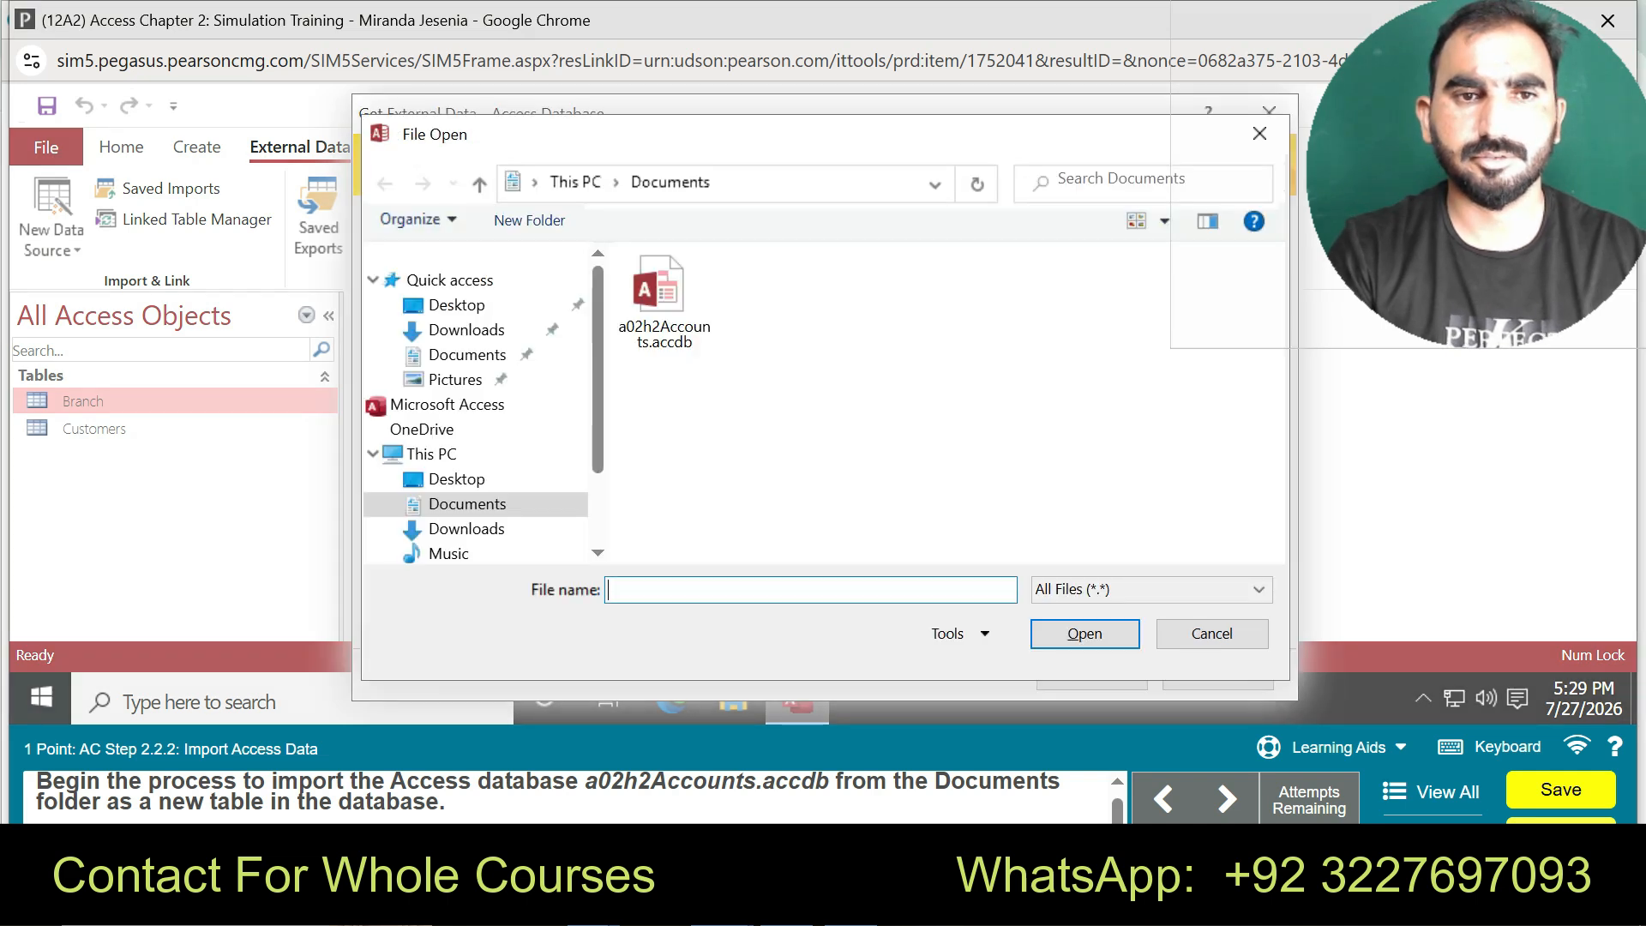
click(662, 301)
click(1085, 635)
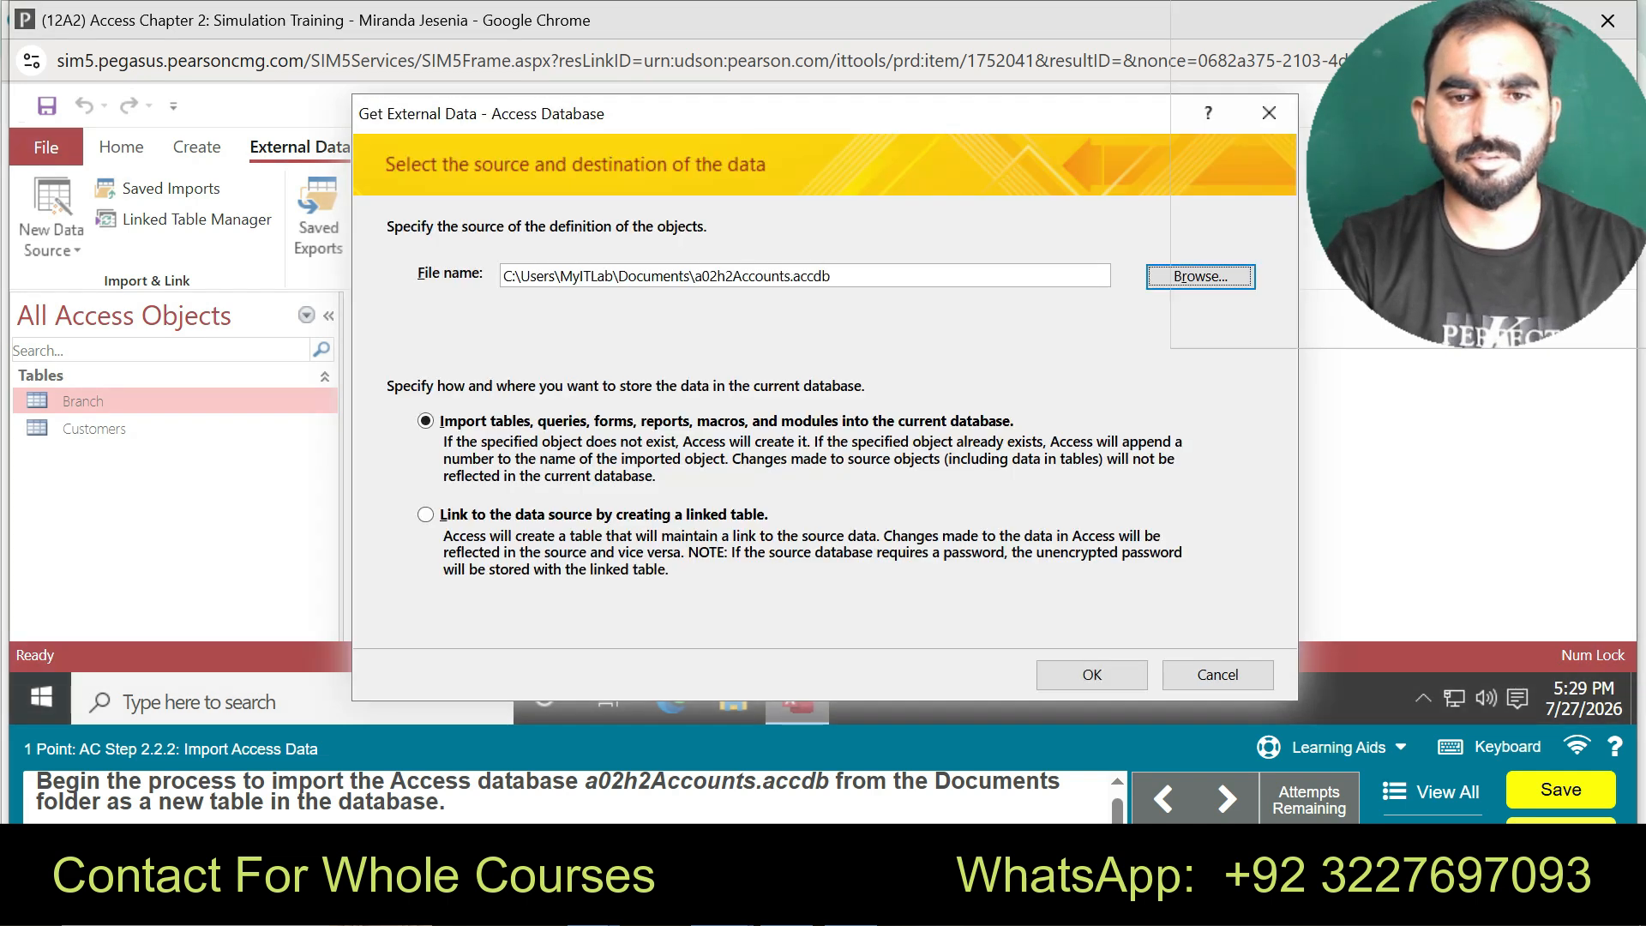
click(1091, 674)
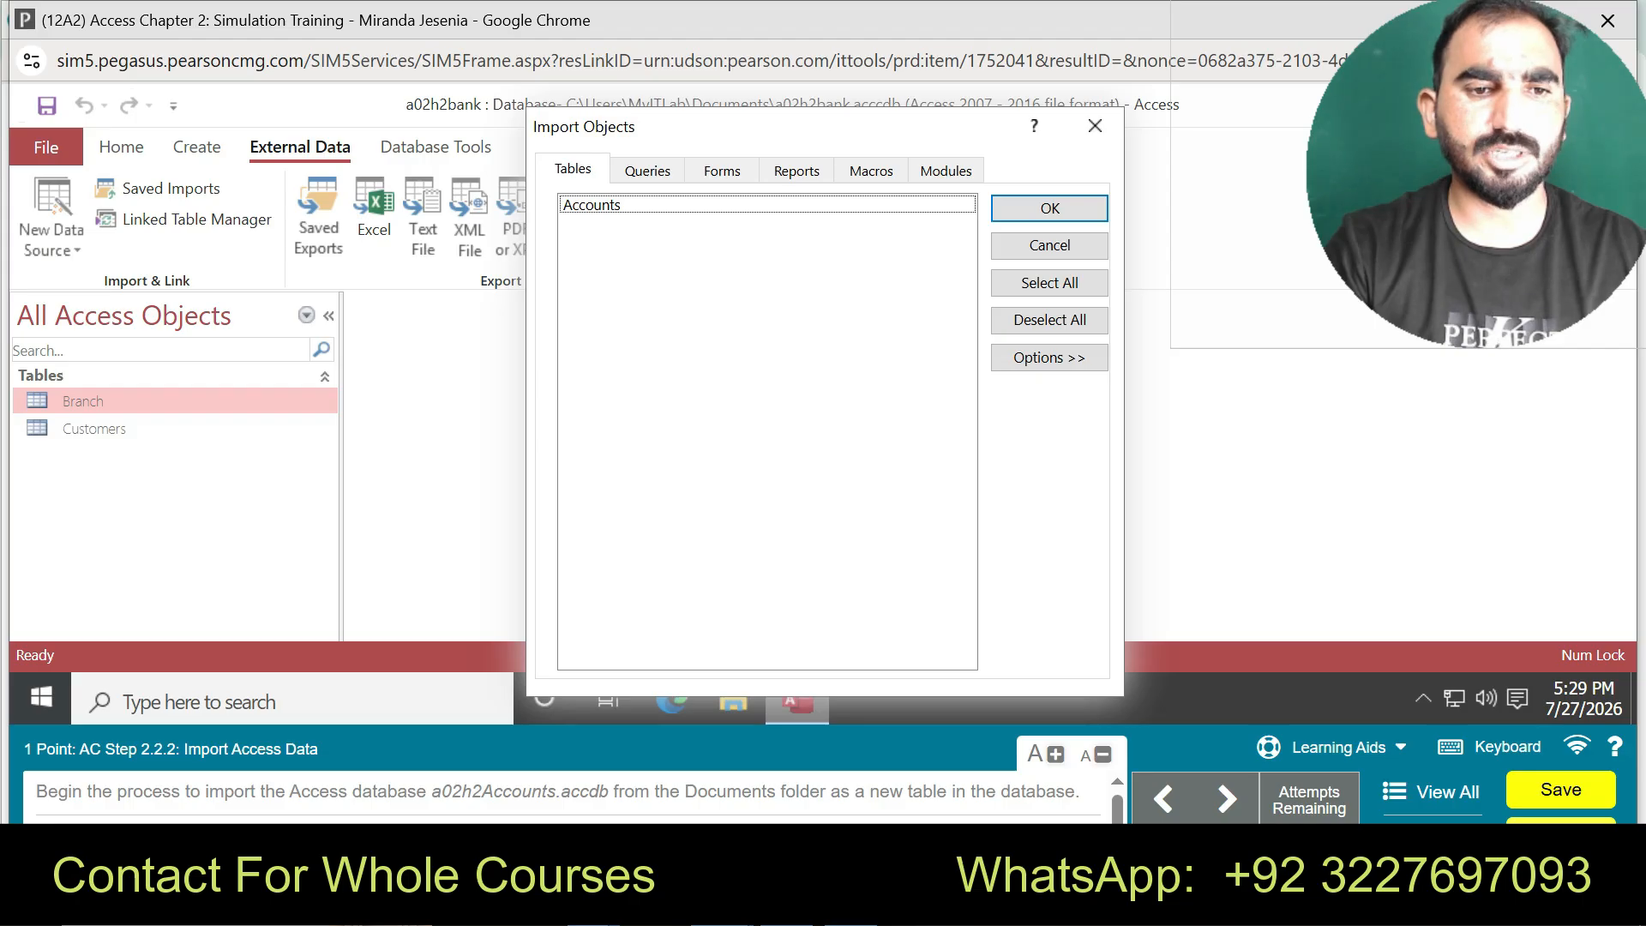
- Import all tables, including Accounts, and close without saving the import steps
click(1049, 283)
click(1050, 208)
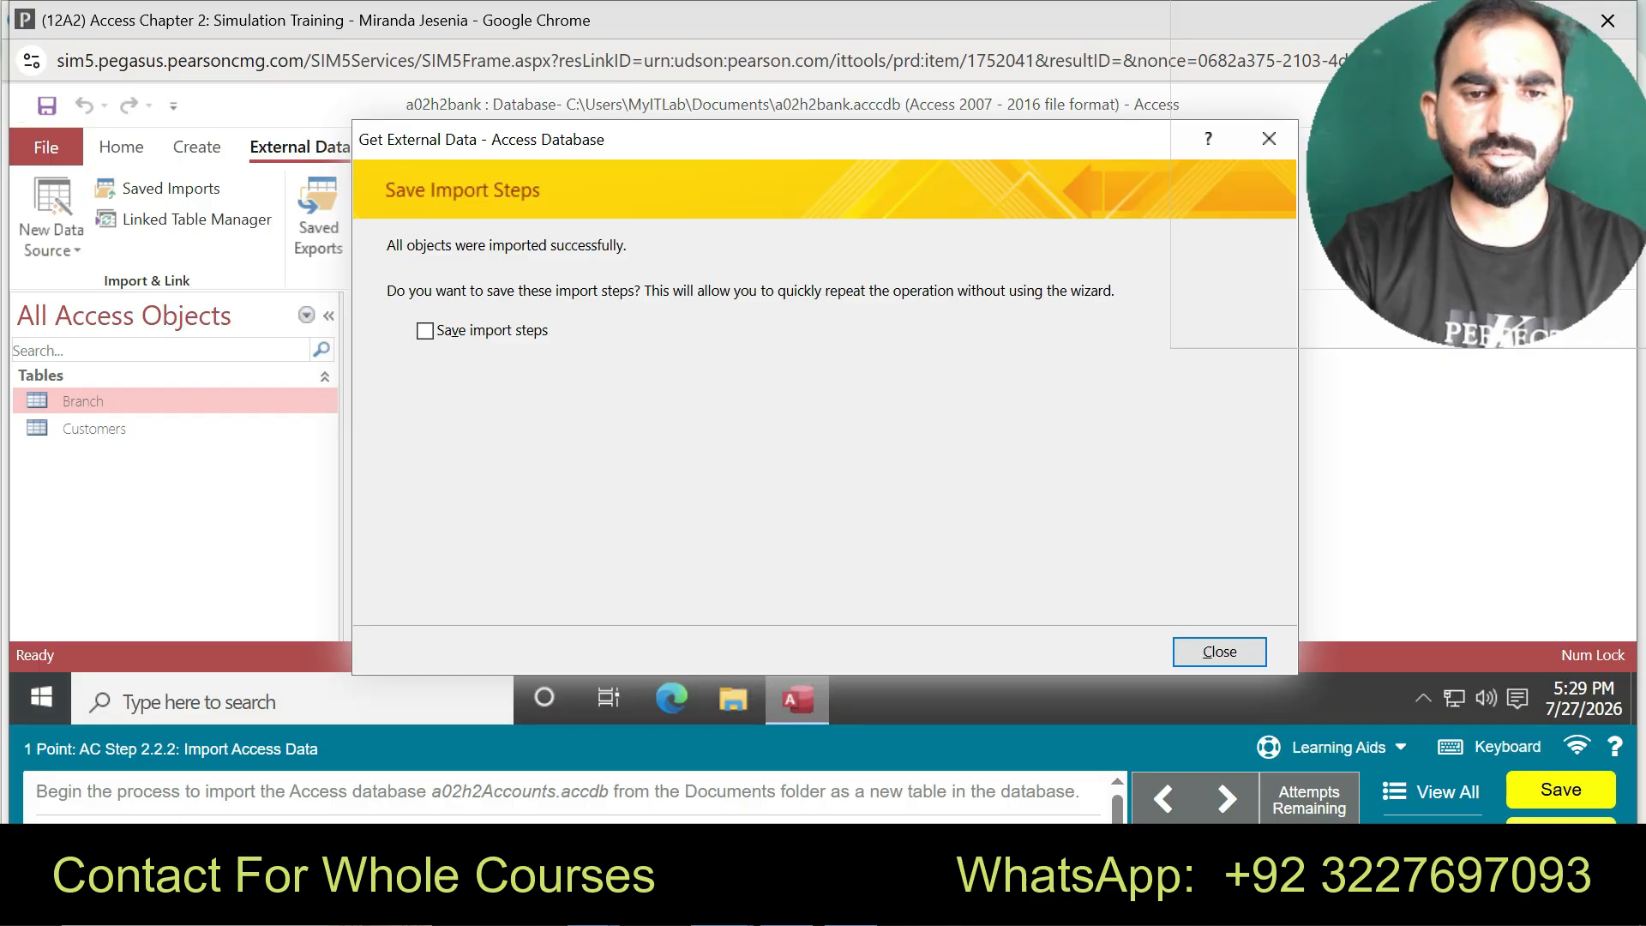
click(1219, 651)
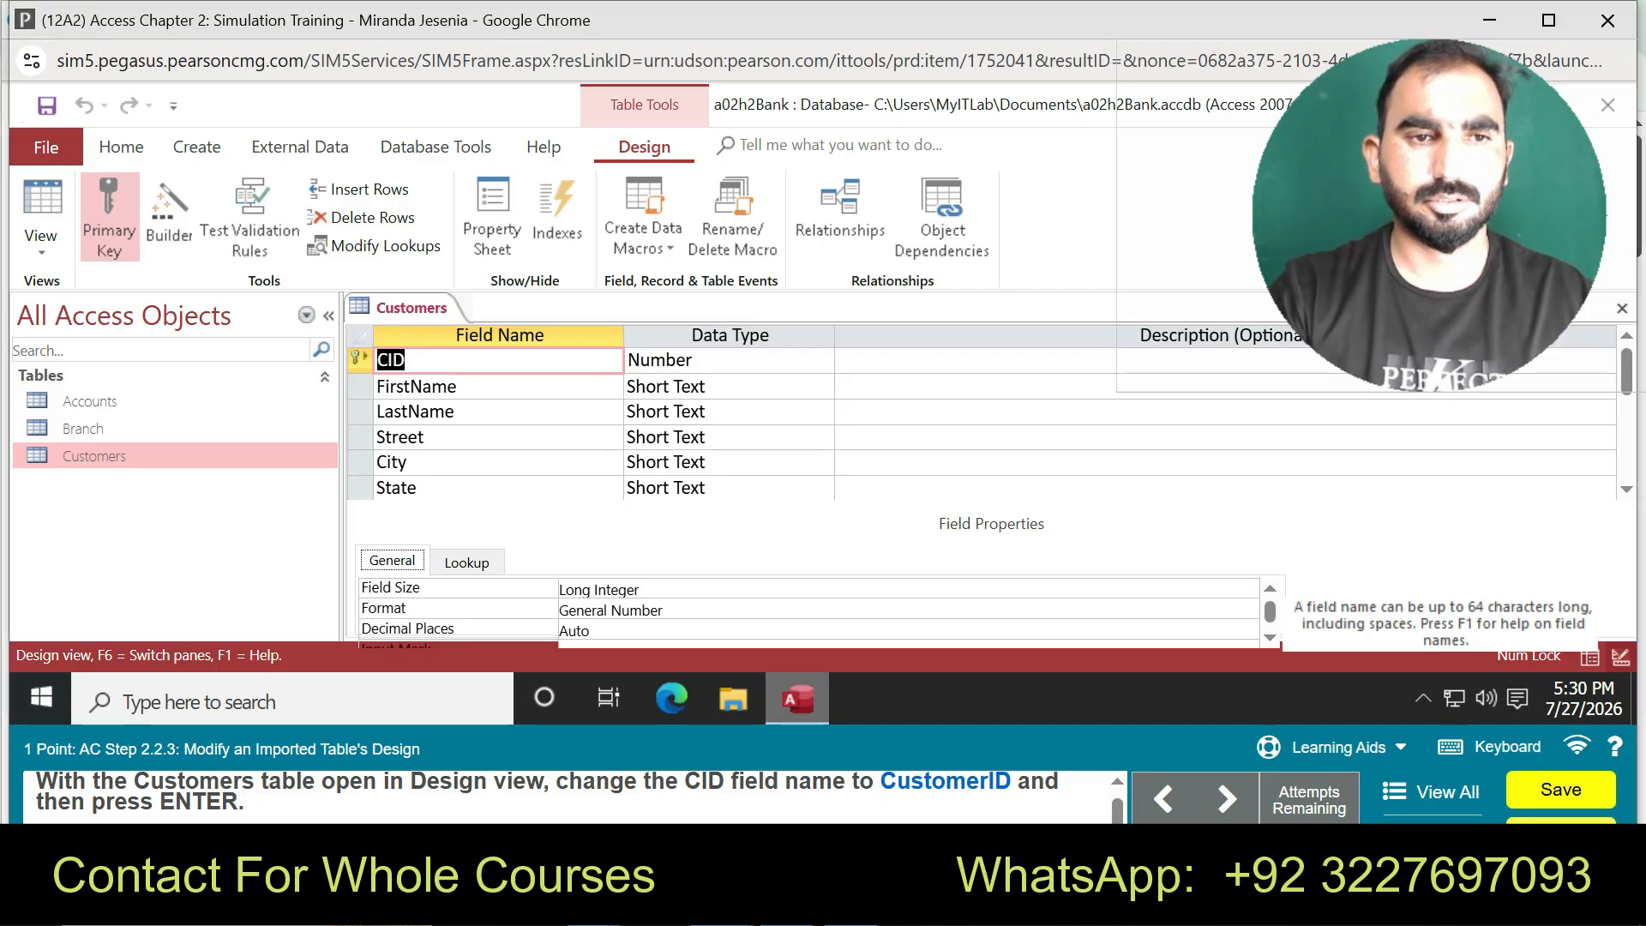
- Rename the Customers field CID to CustomerID and scroll down to the Phone field
key(BackSpace)
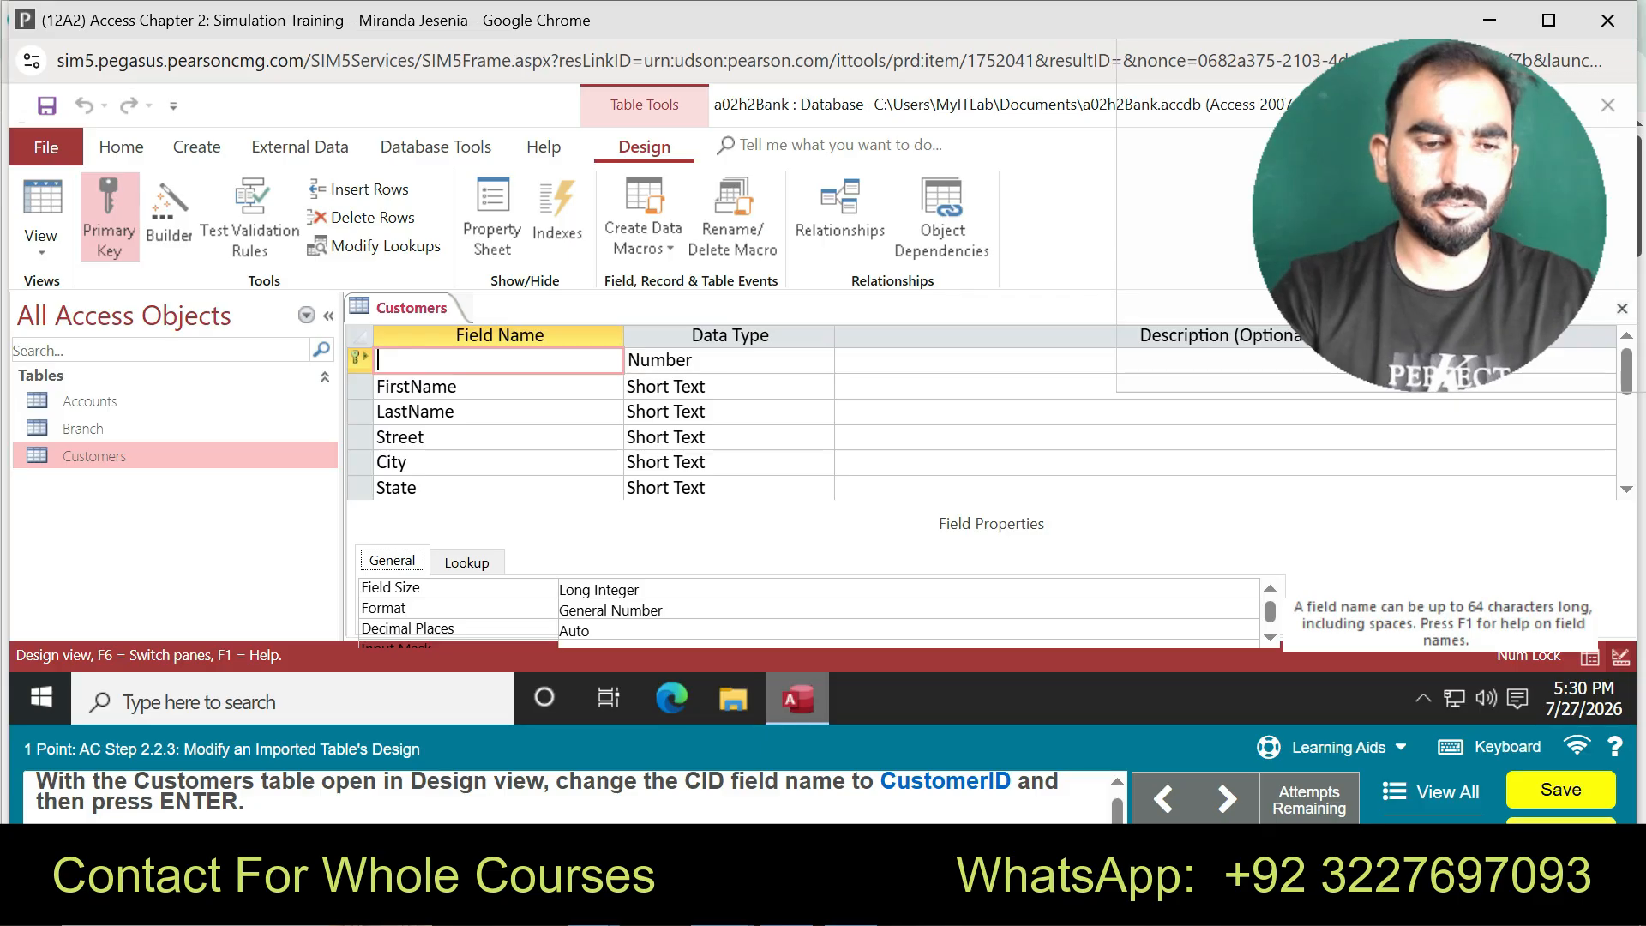
text(Cus)
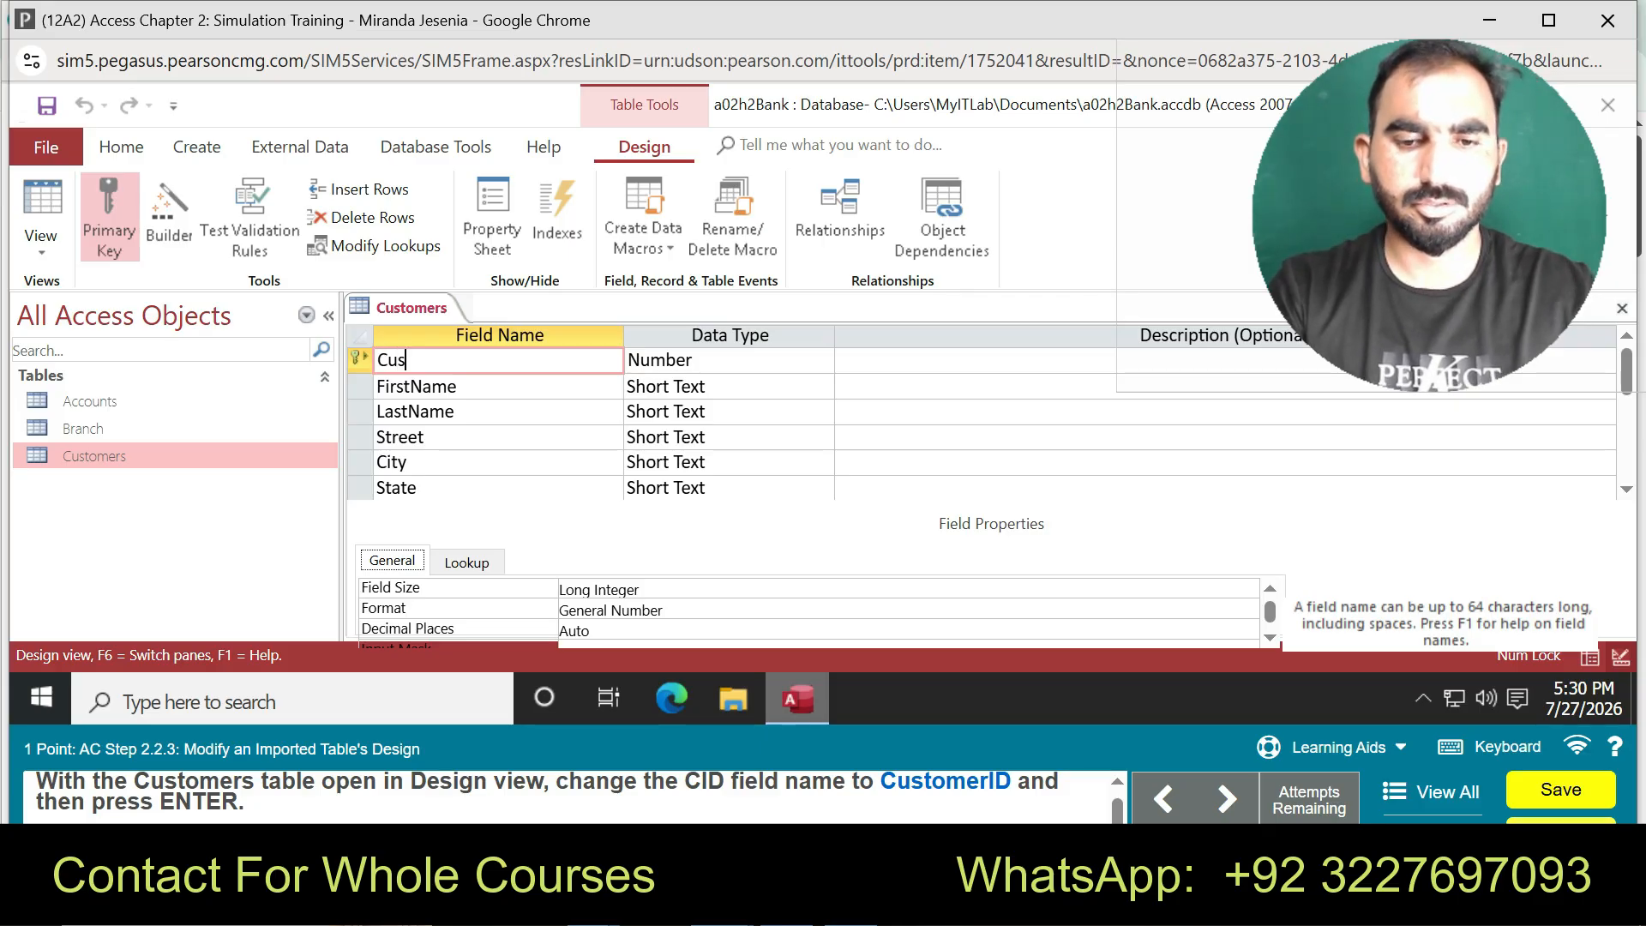
text(tomer)
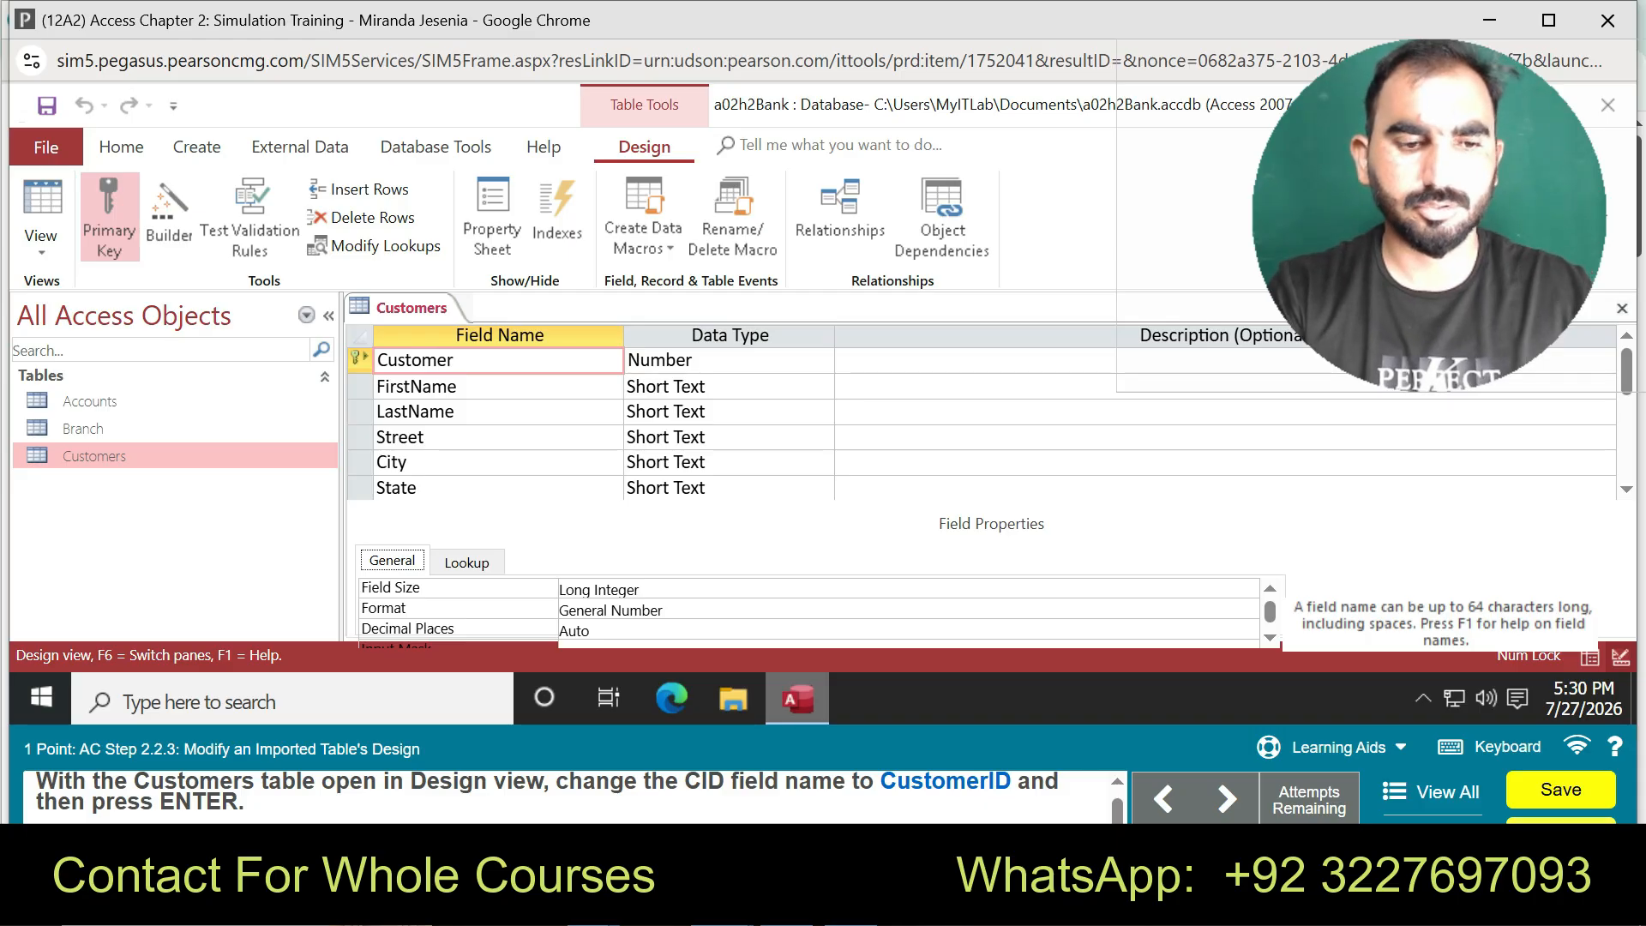
text(ID)
key(Return)
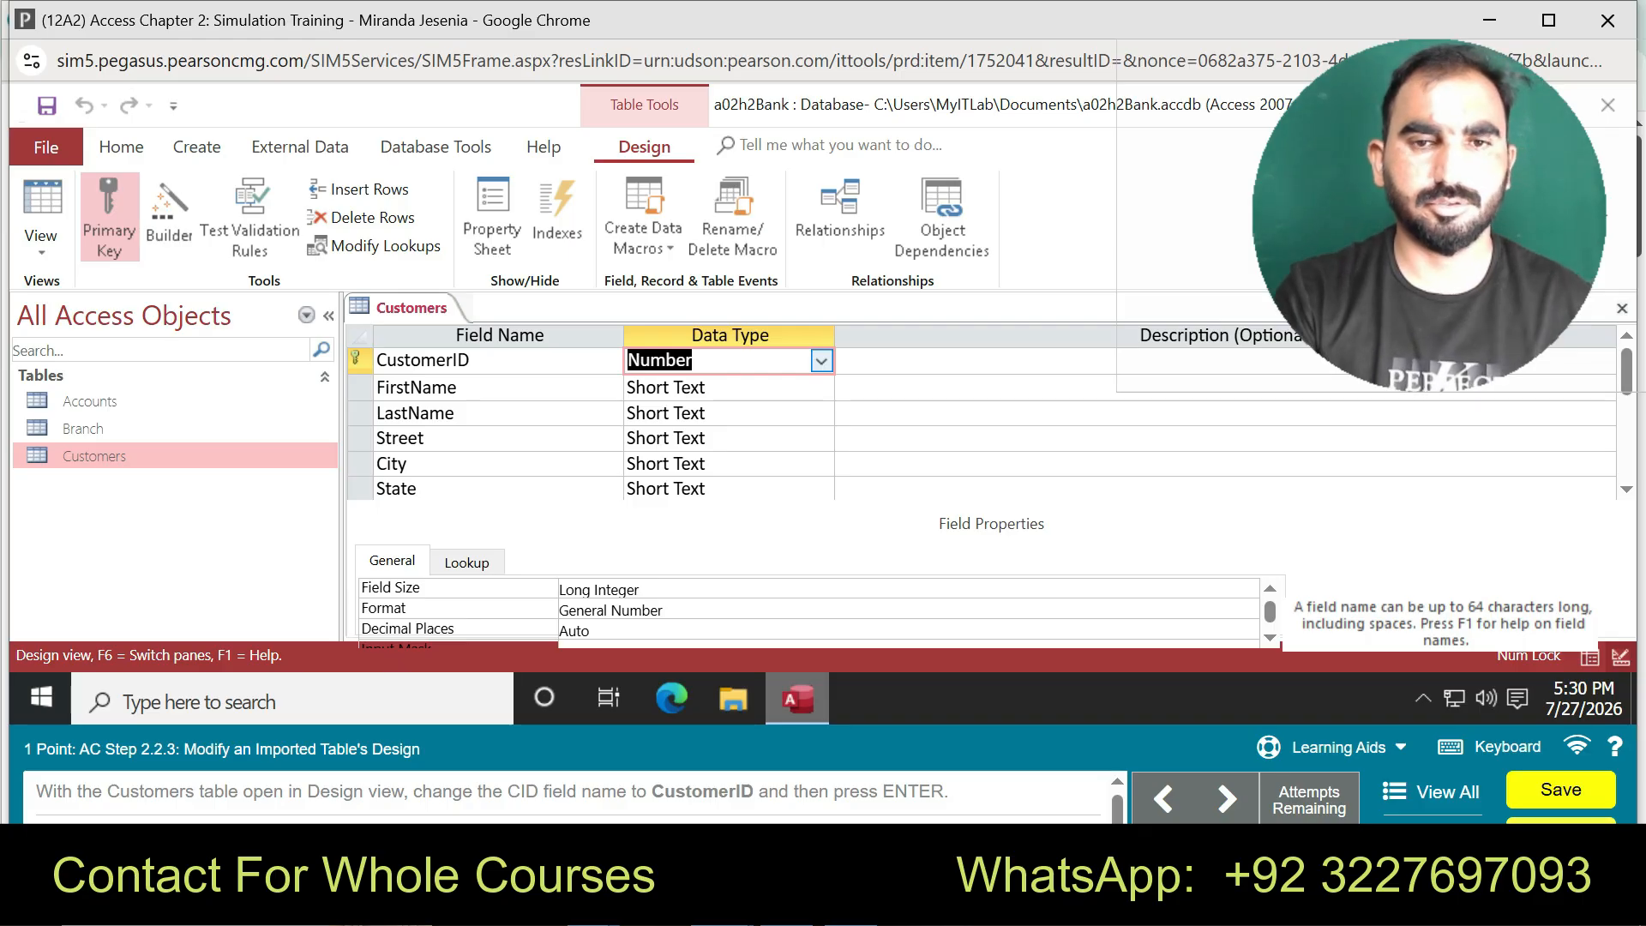
drag(1270, 611, 1270, 616)
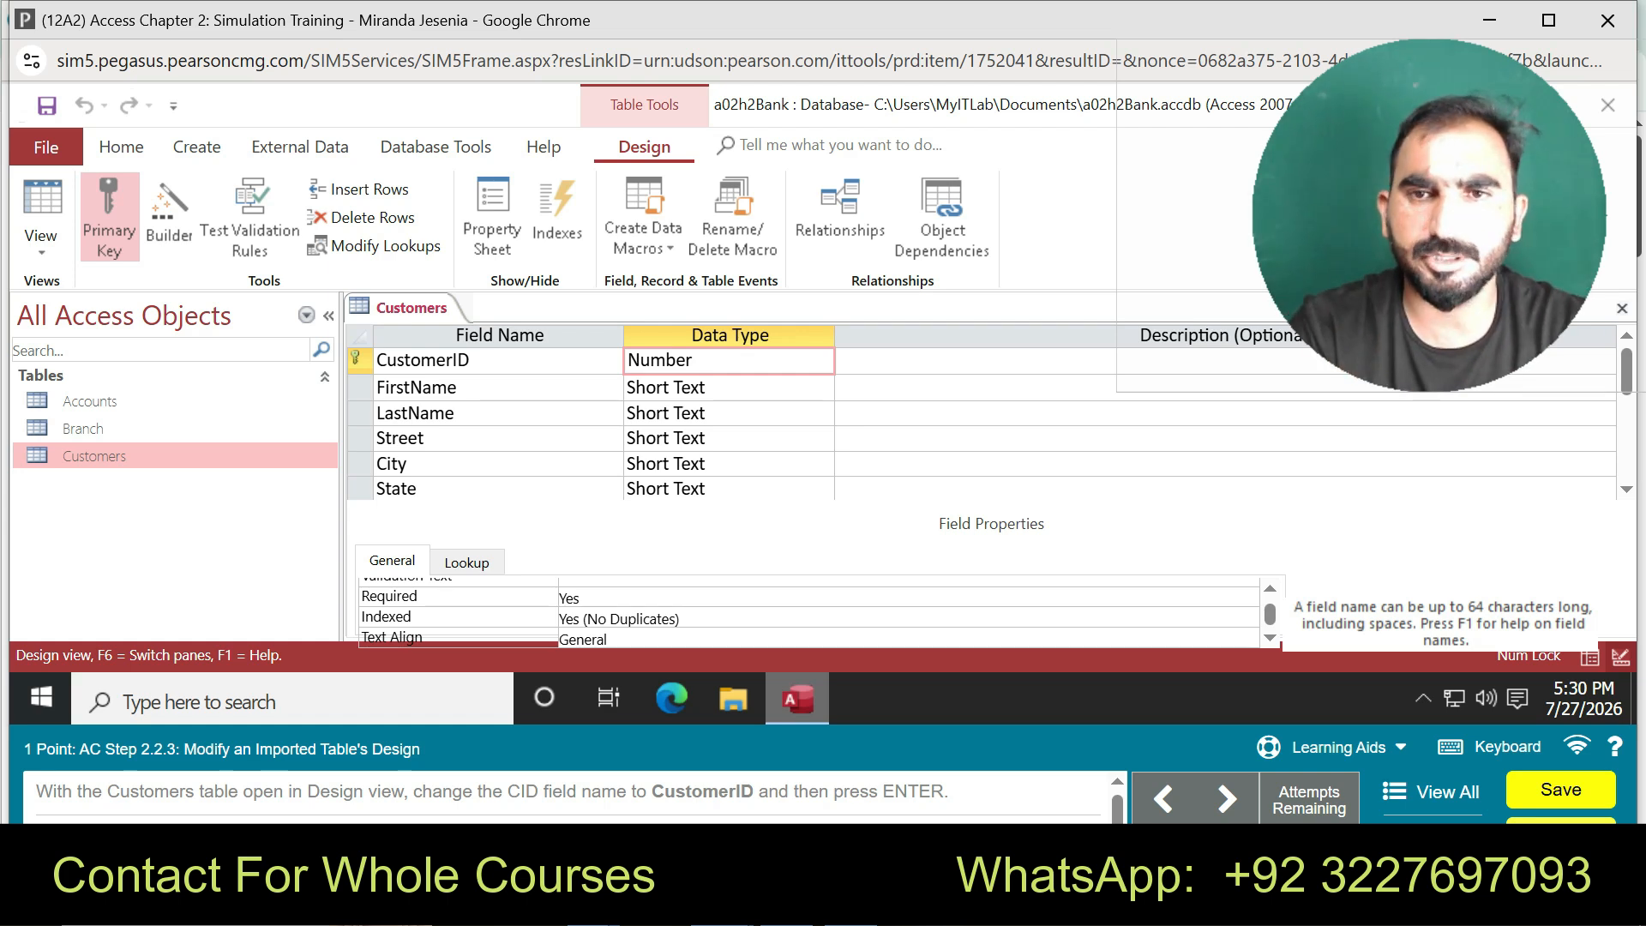
scroll(857, 412, down, 2)
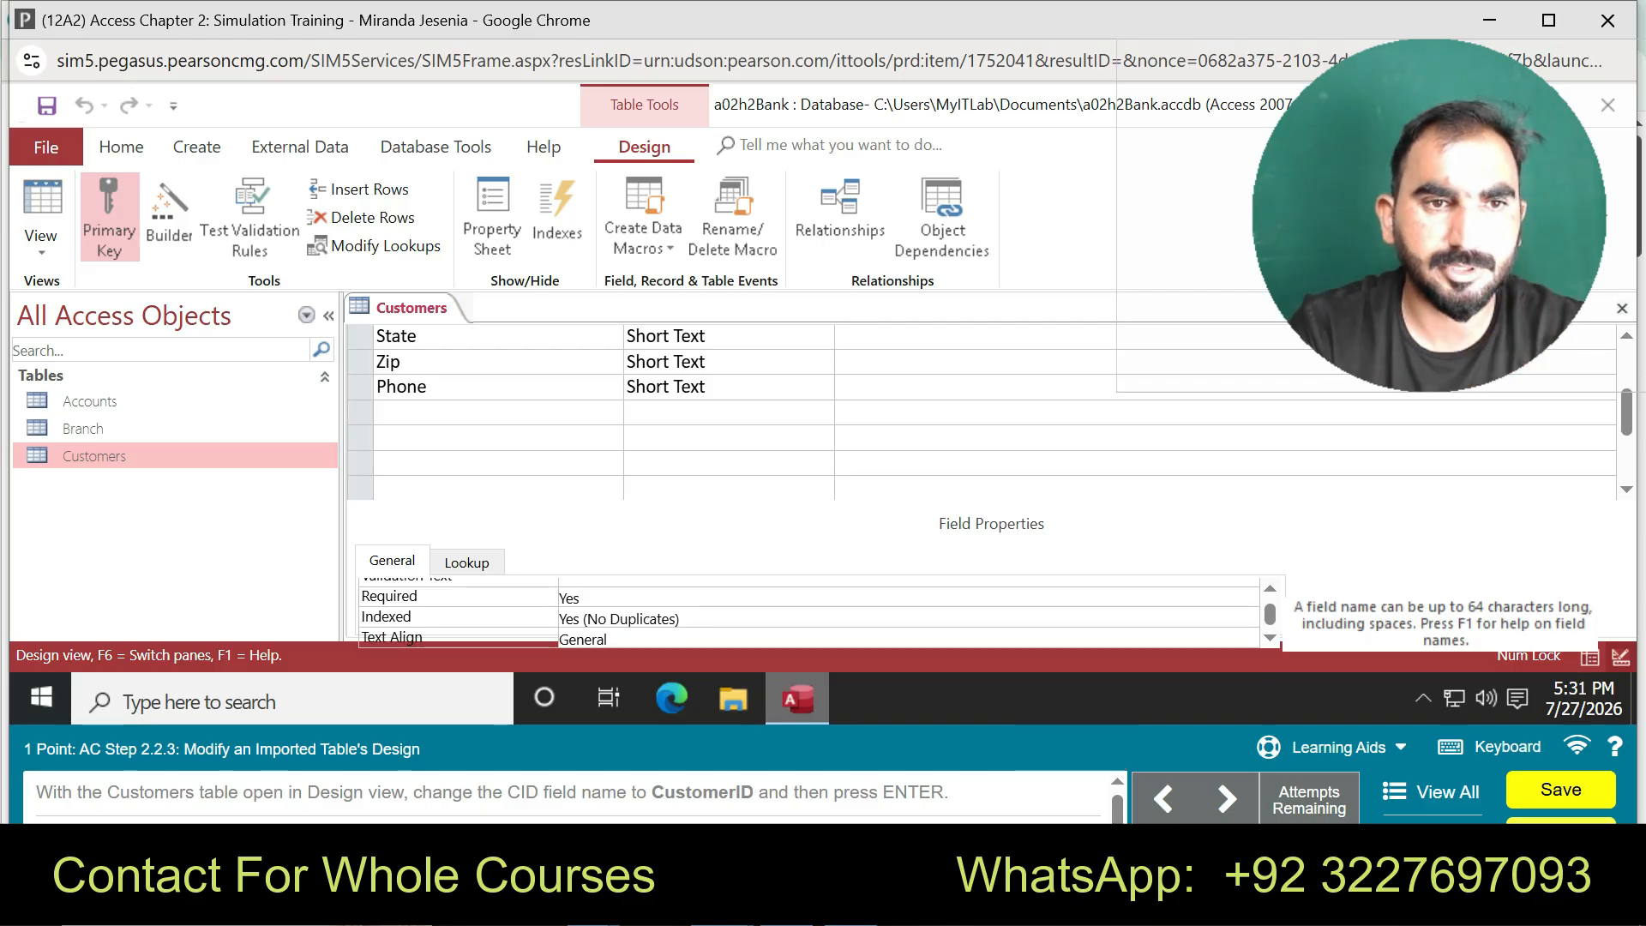
- Select the Phone field, keeping its Short Text data type, and focus its Input Mask property
click(446, 387)
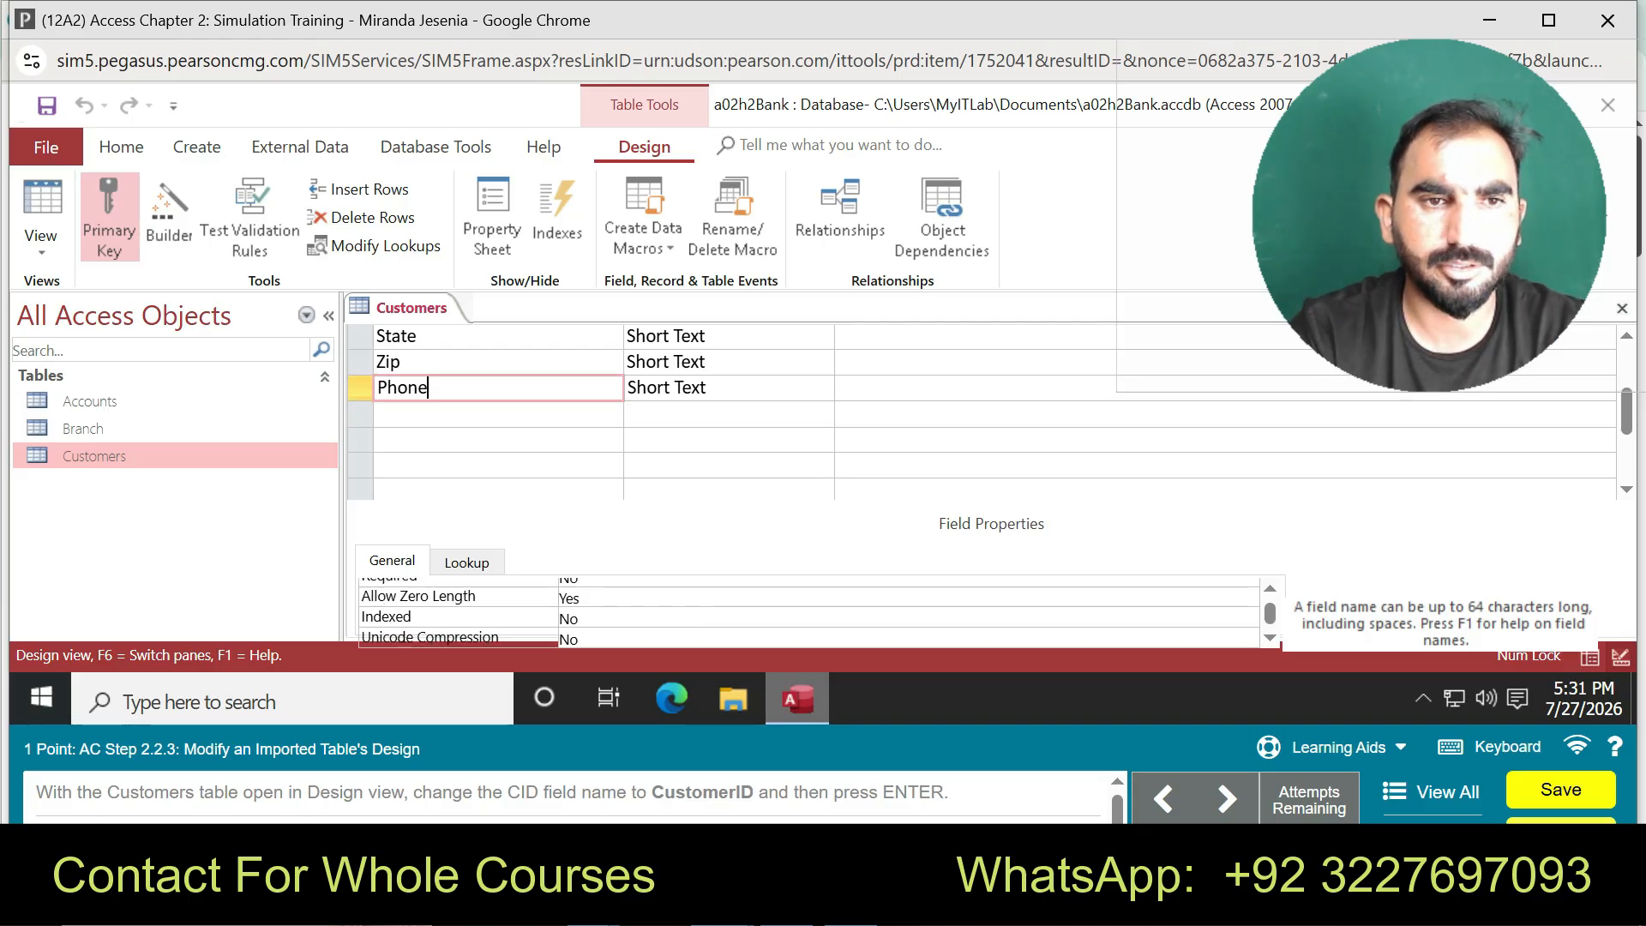
drag(1269, 614, 1270, 609)
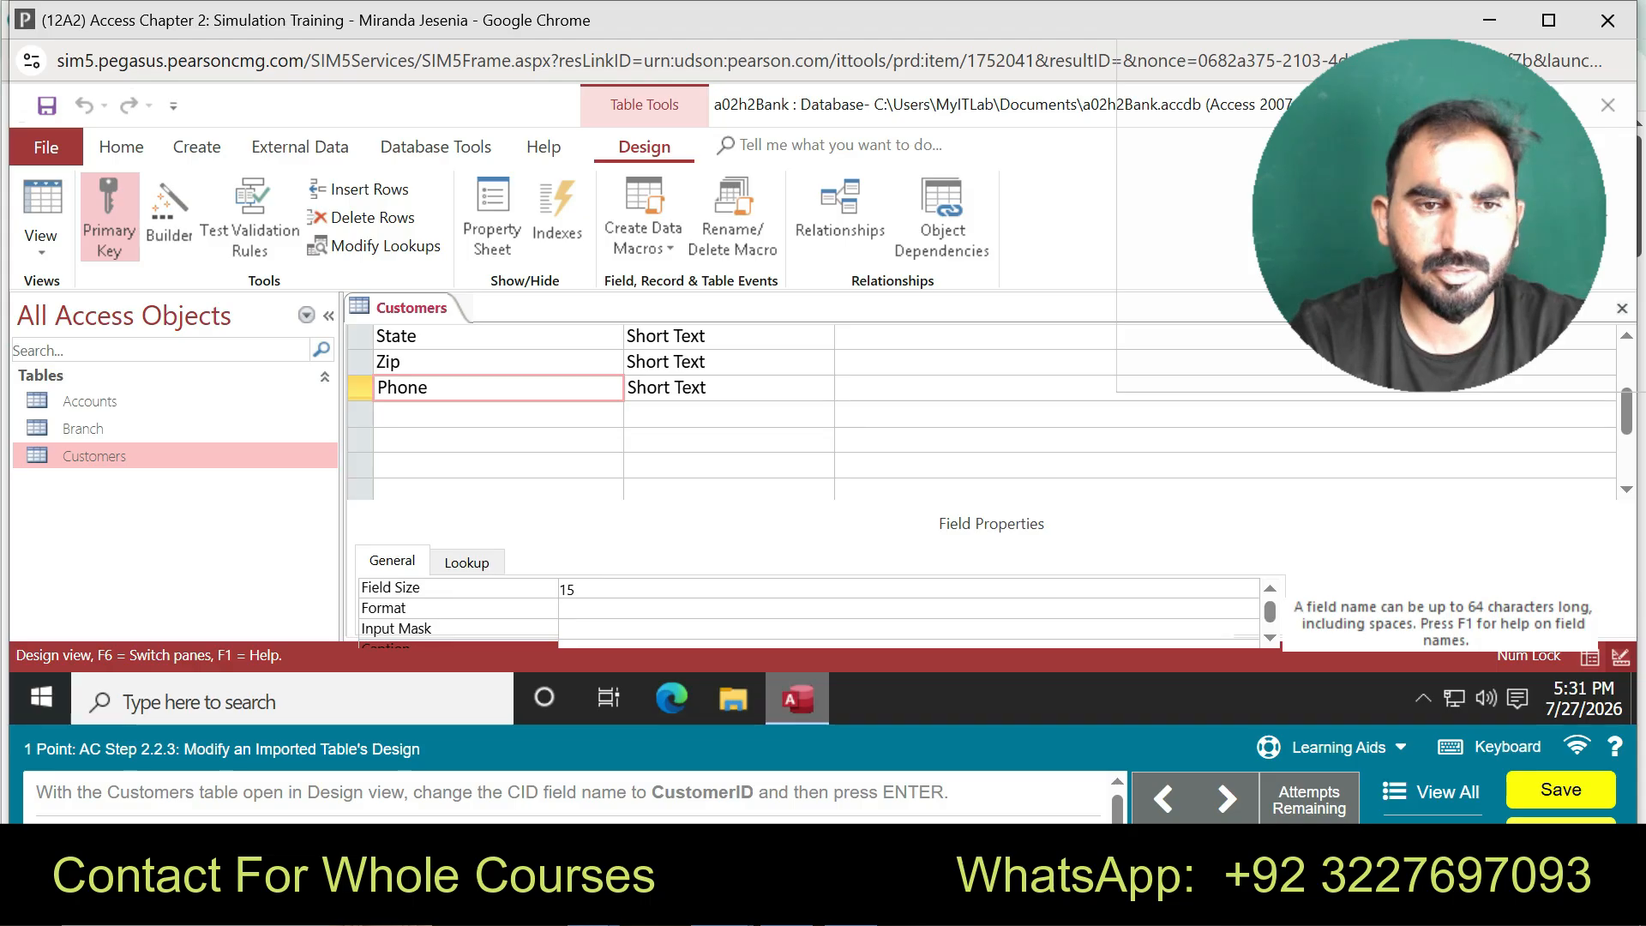
click(591, 629)
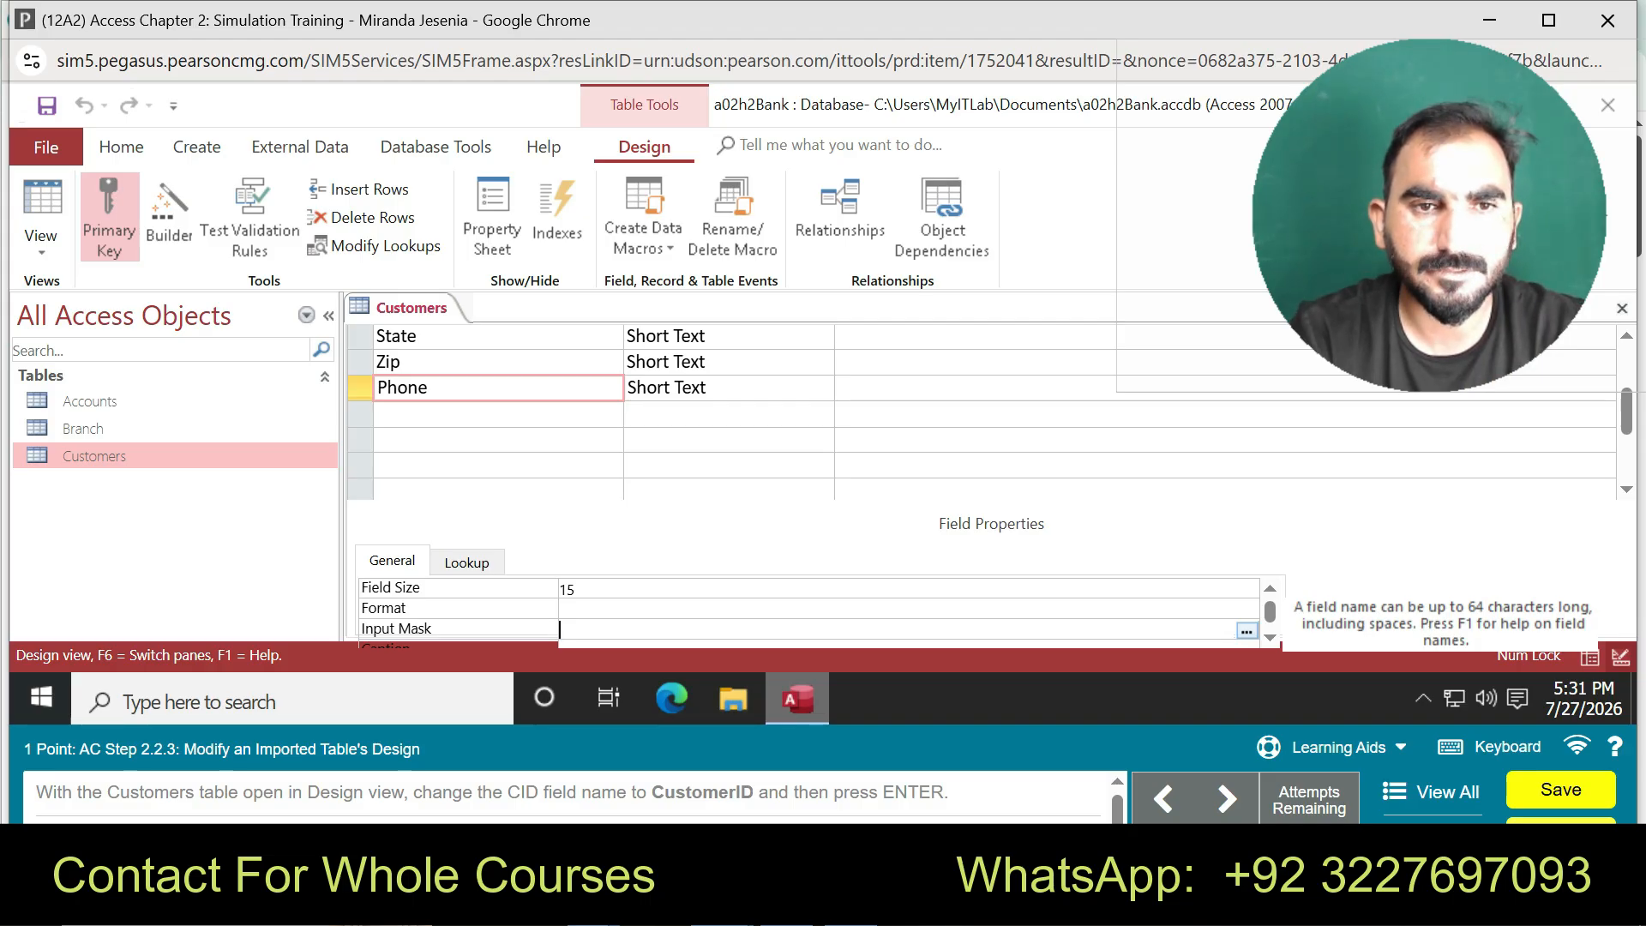
click(686, 388)
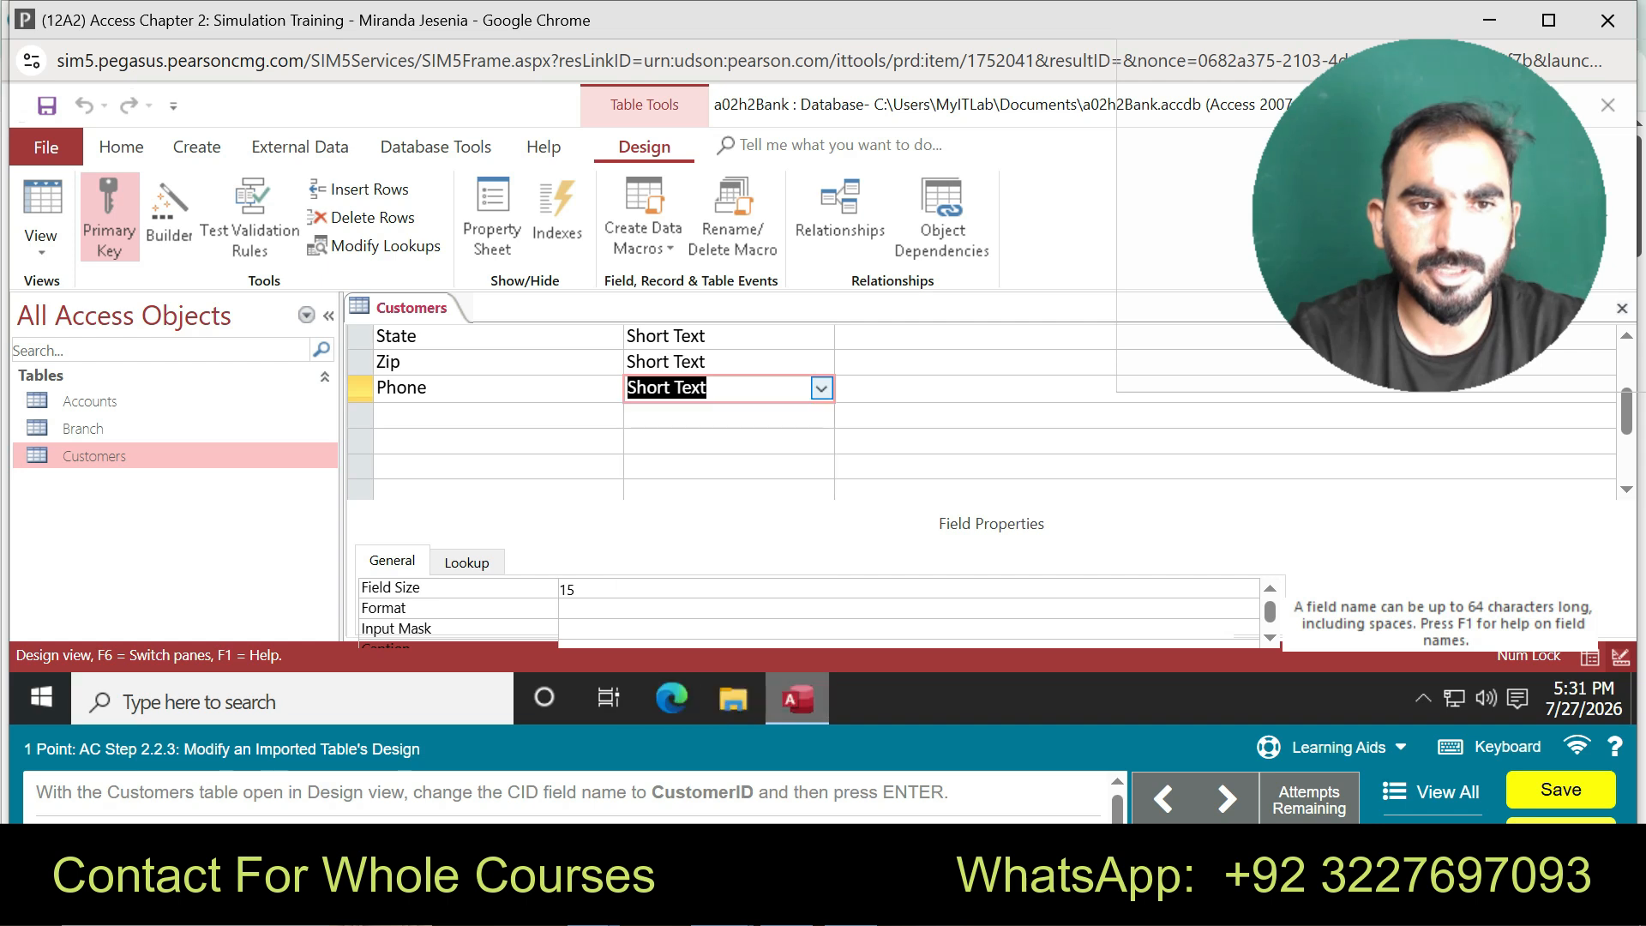
click(821, 389)
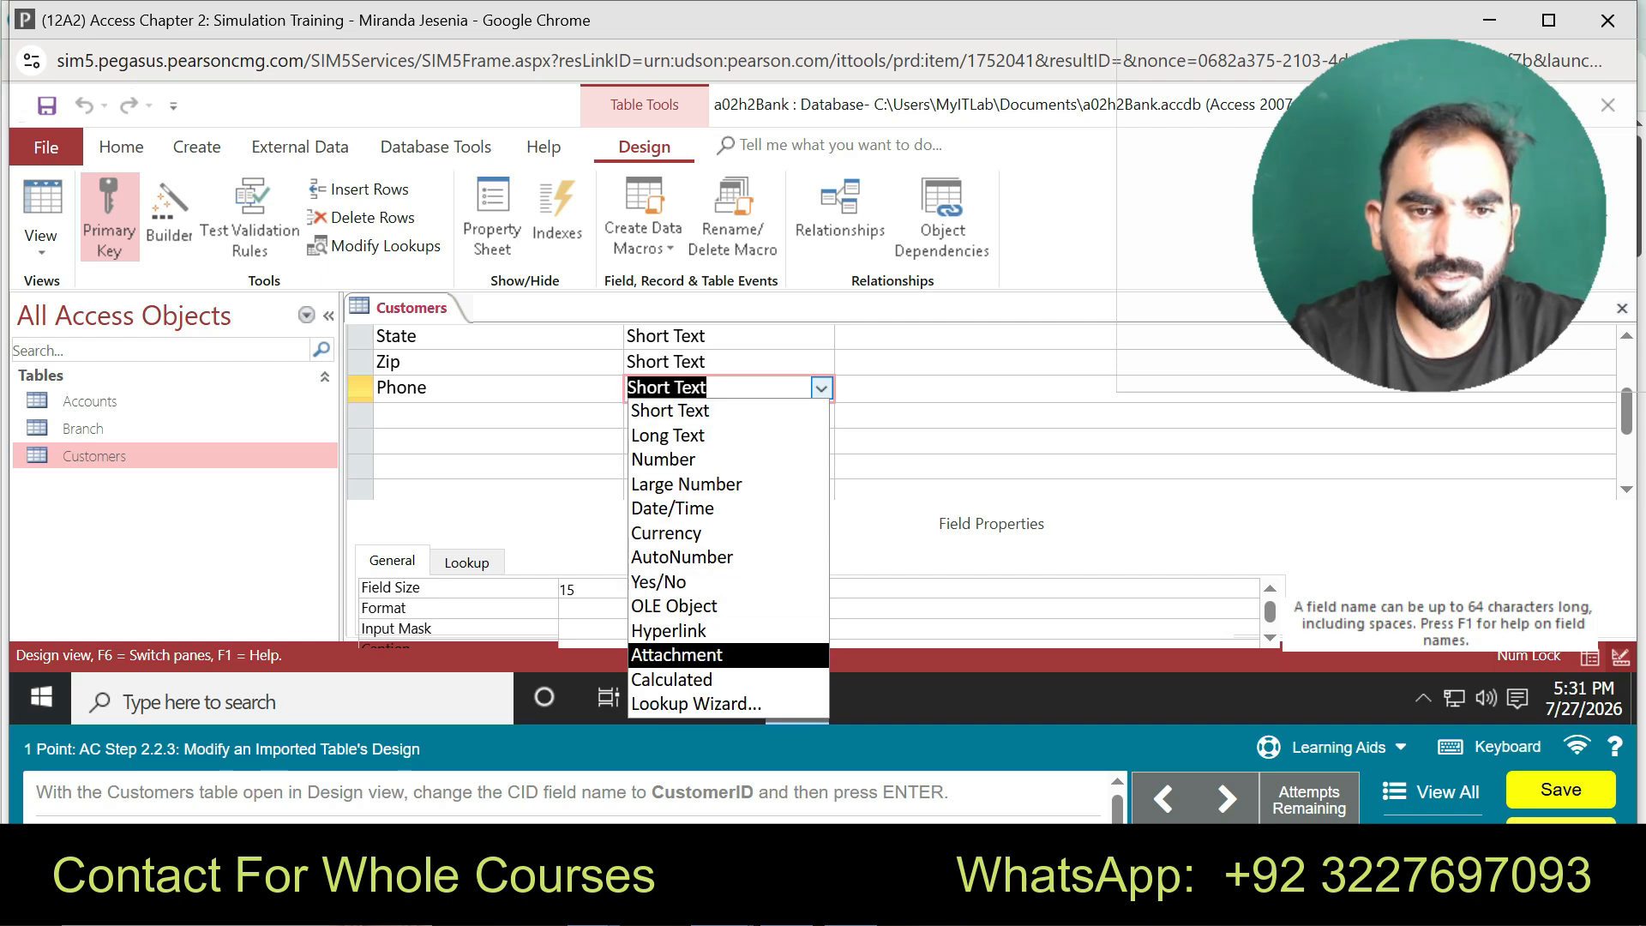
click(939, 415)
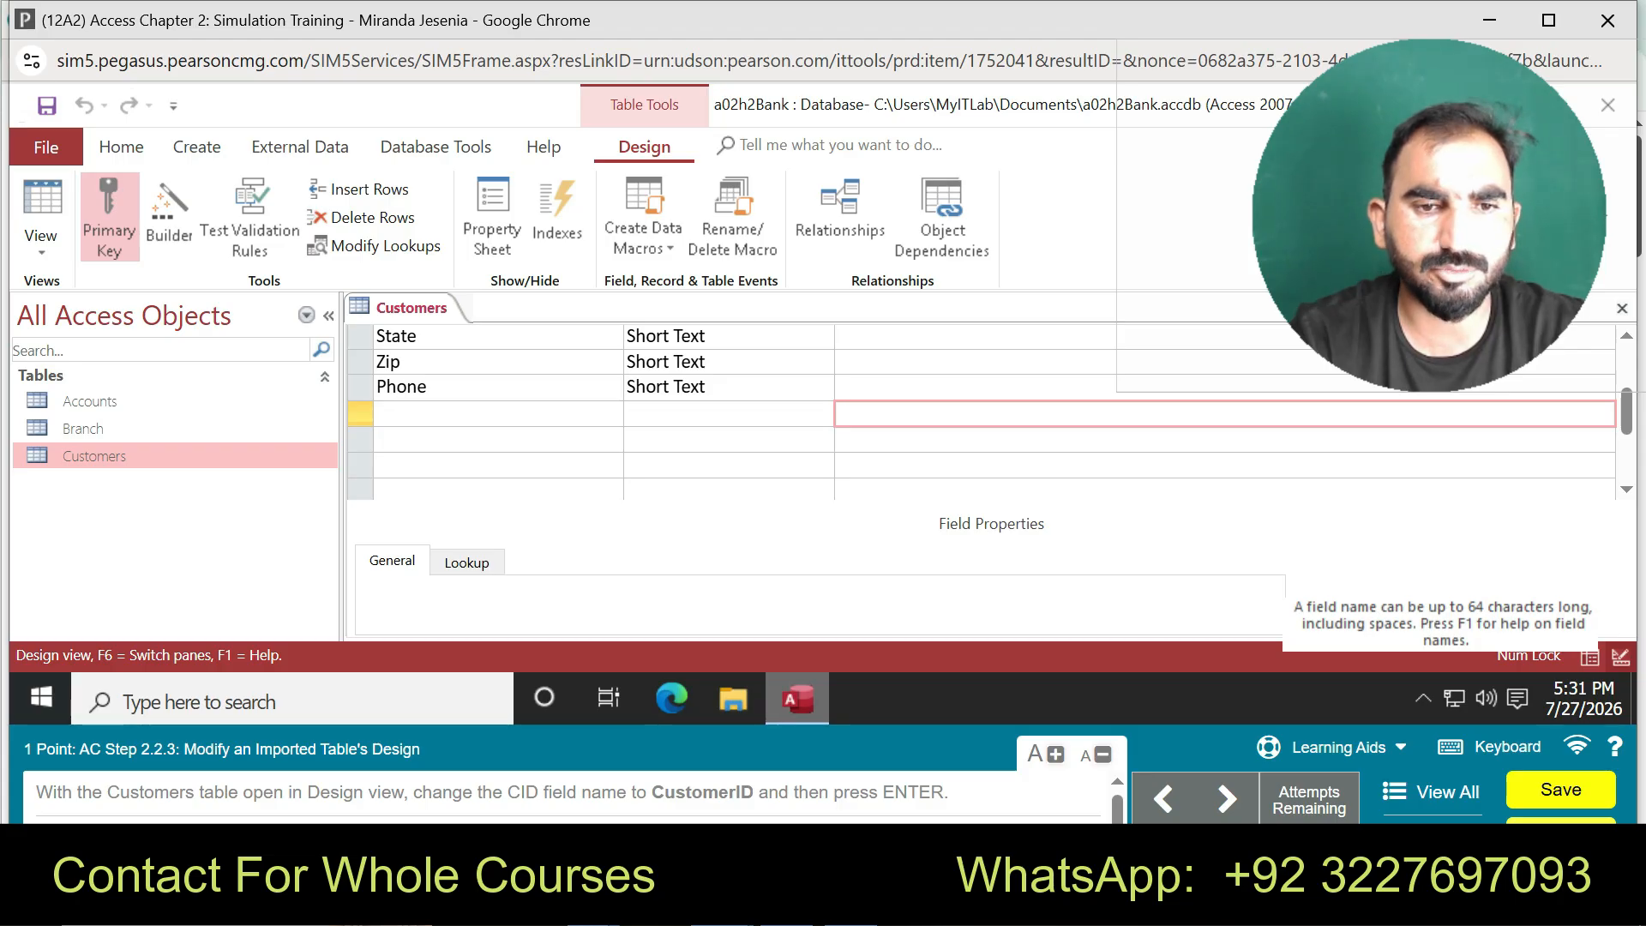
click(728, 389)
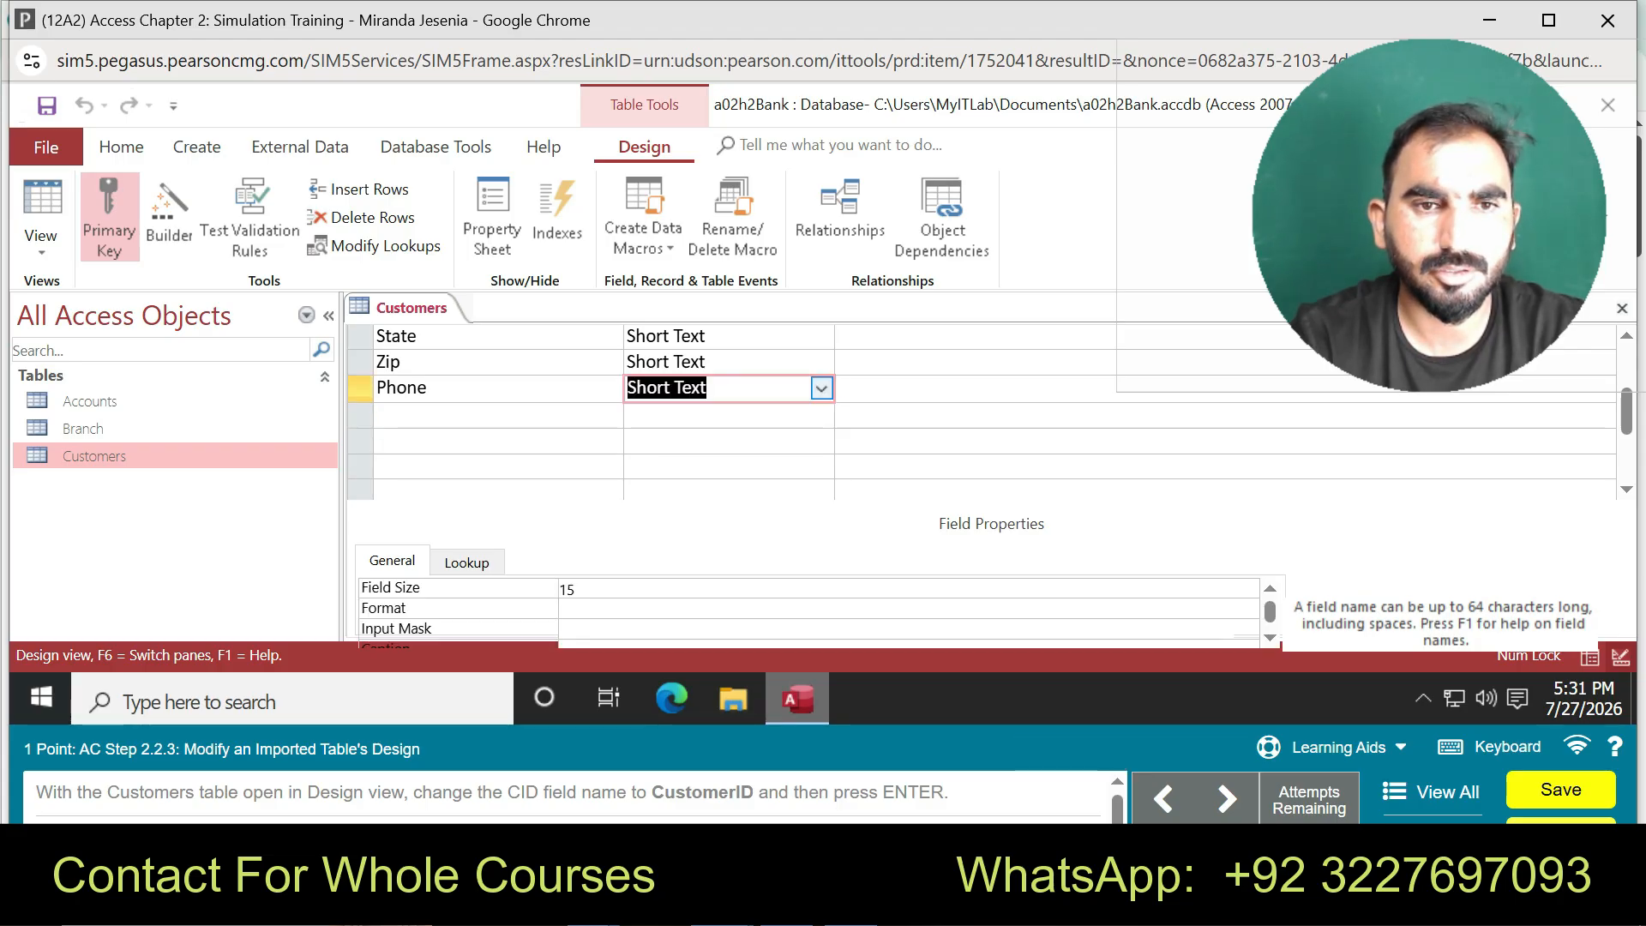
click(600, 630)
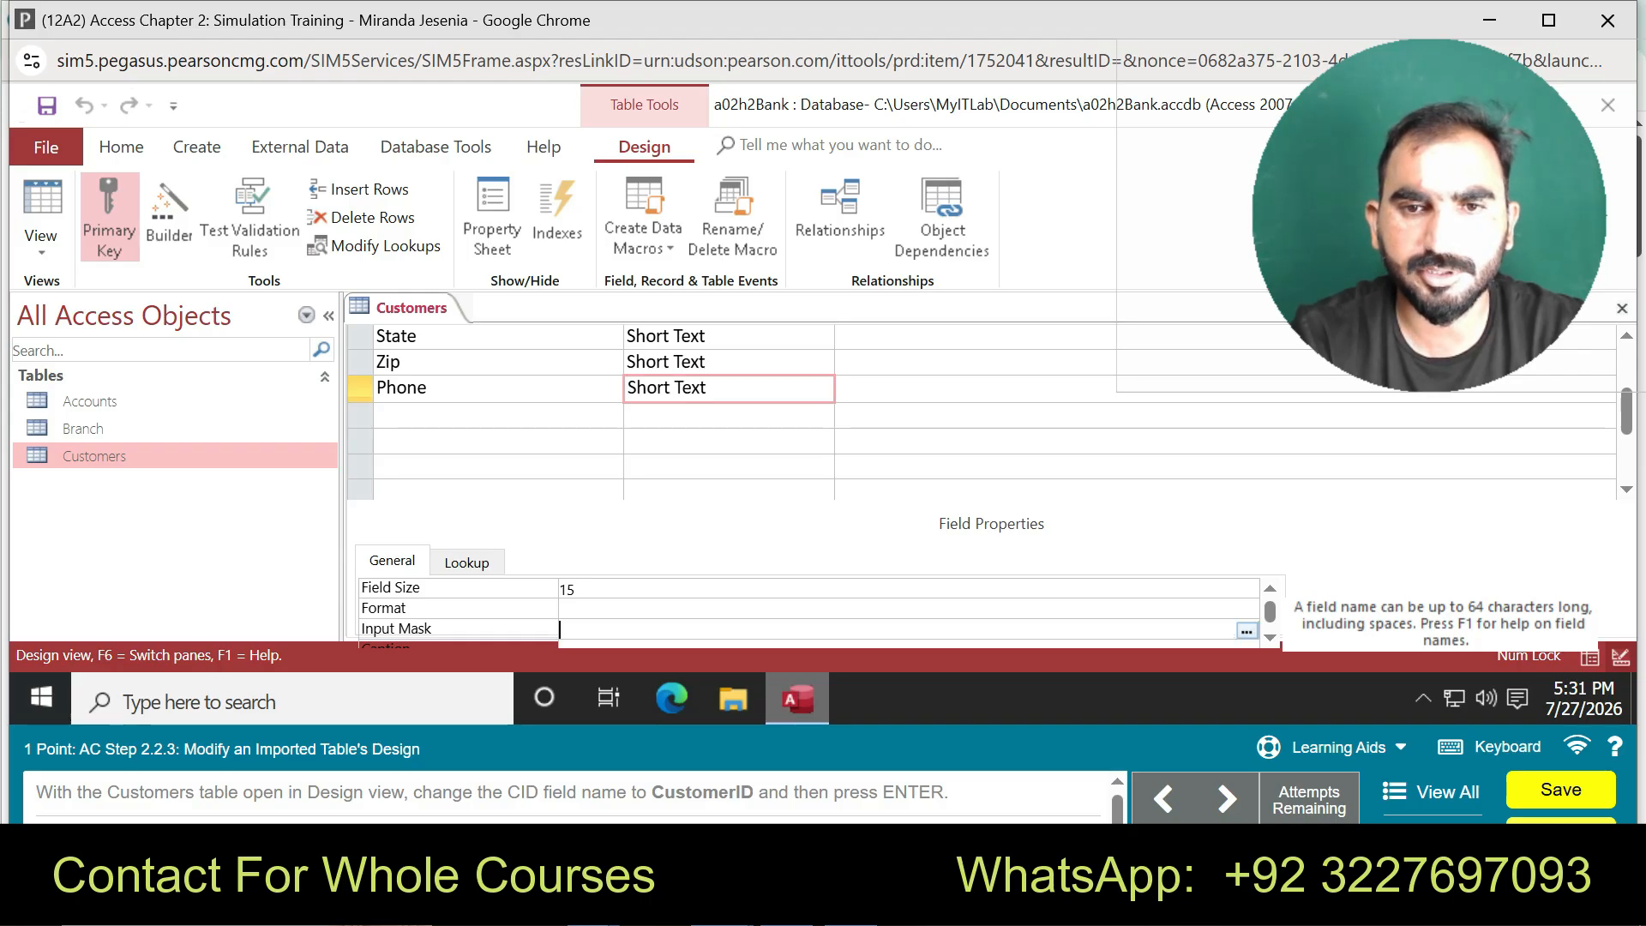
- Save the table and apply the Phone Number input mask, storing data without symbols
click(1247, 631)
key(Return)
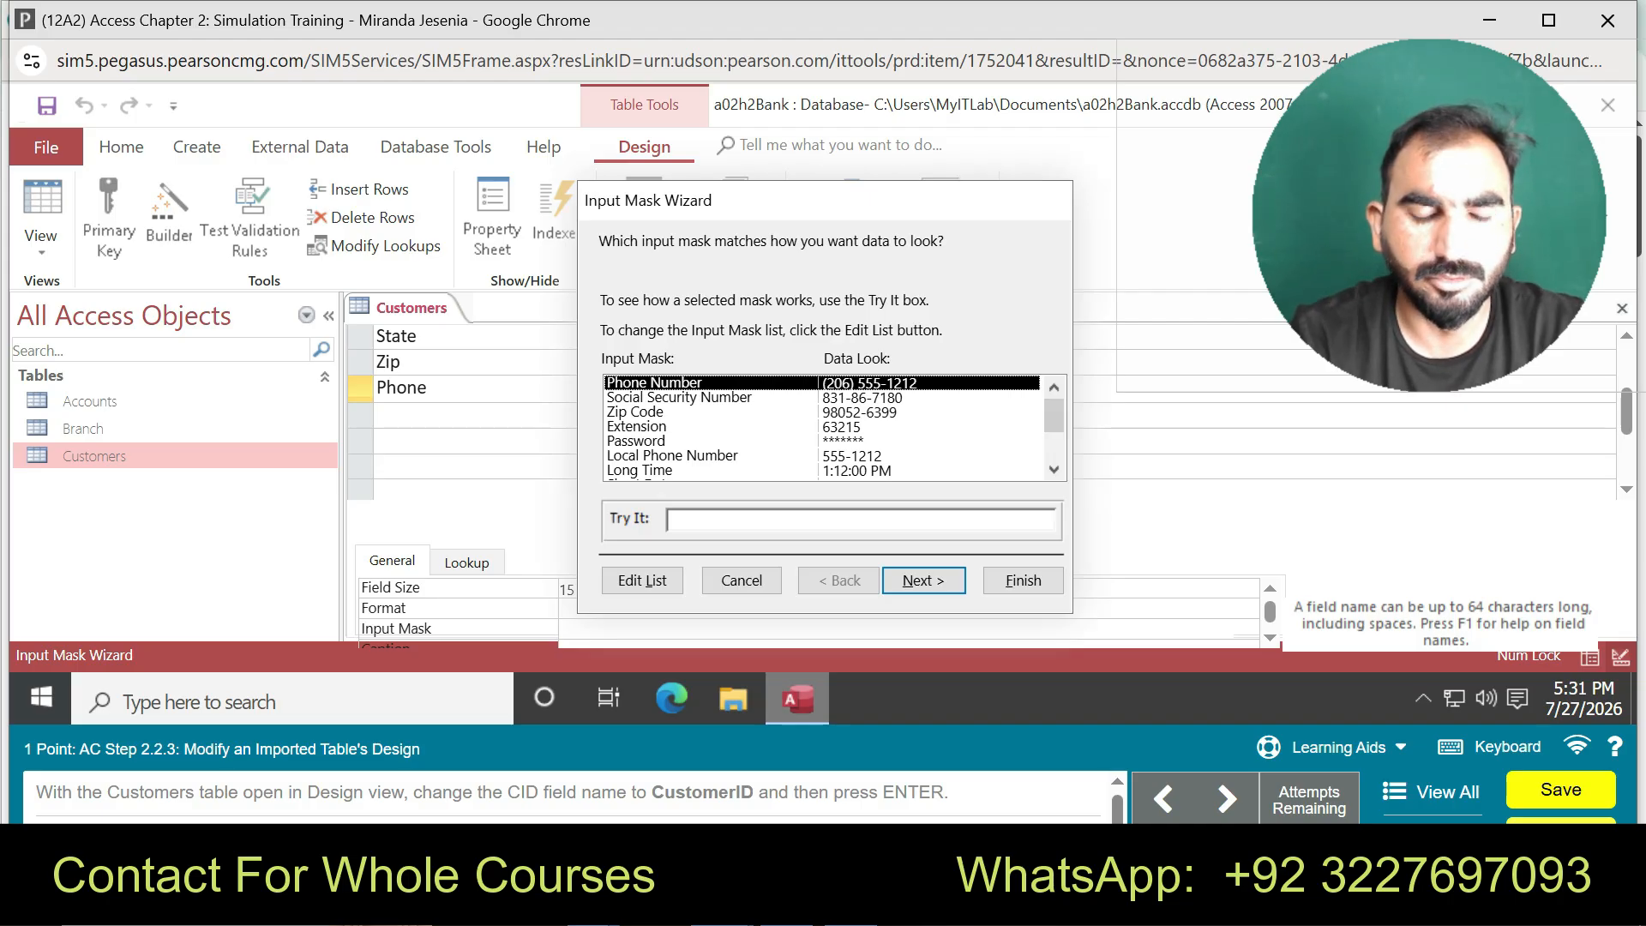
key(Return)
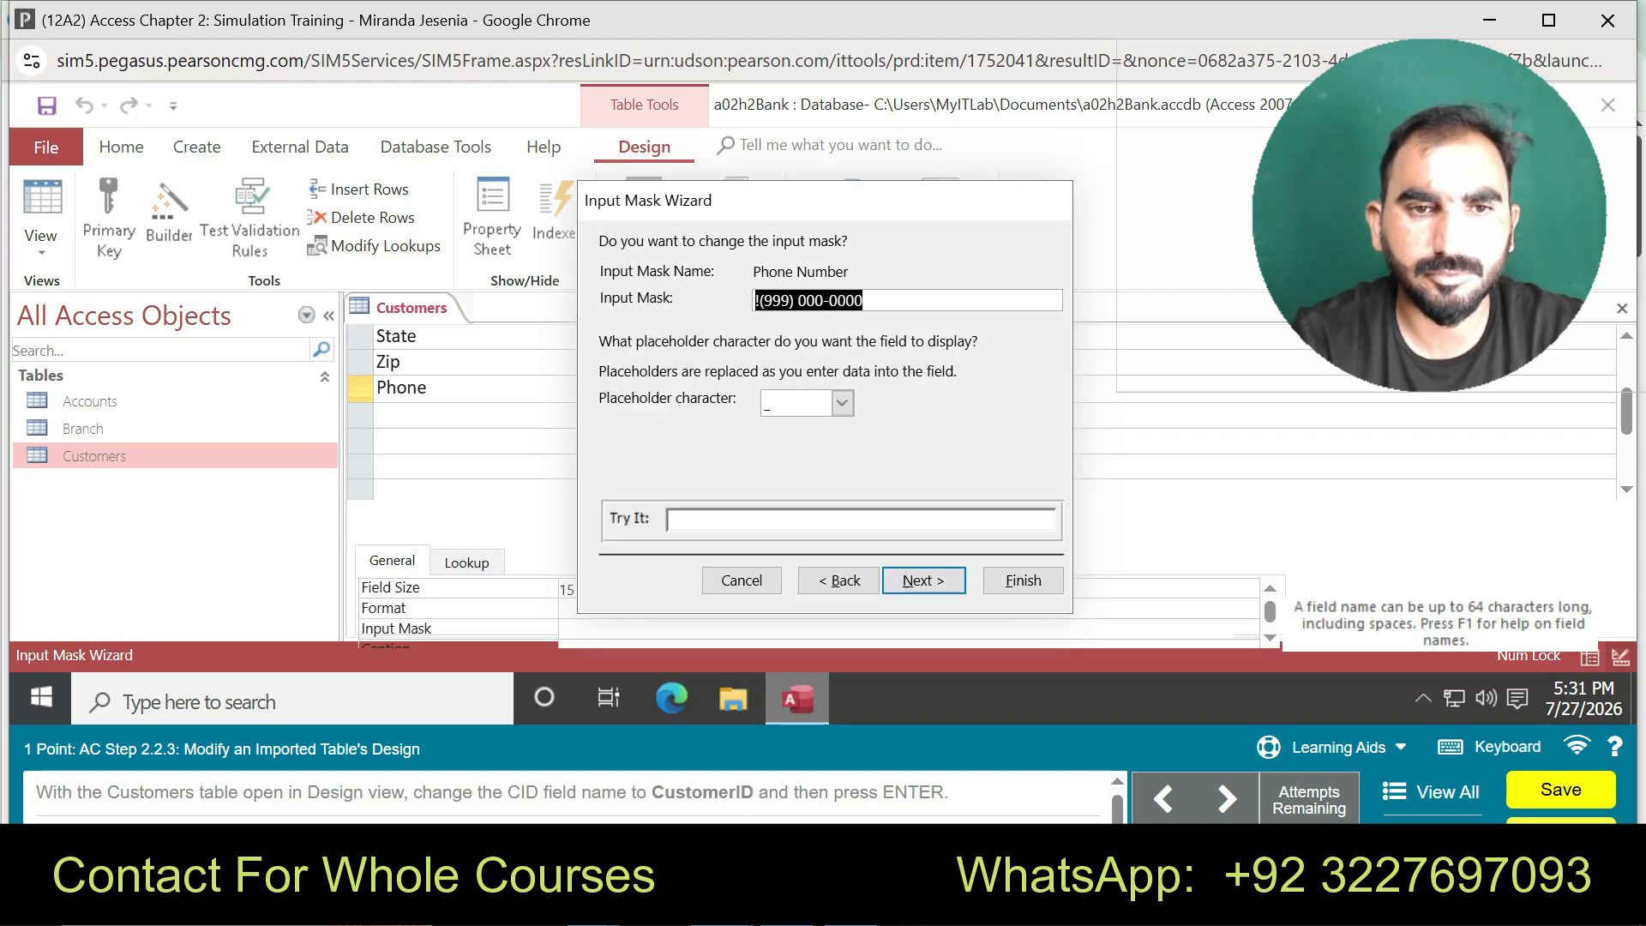
click(923, 581)
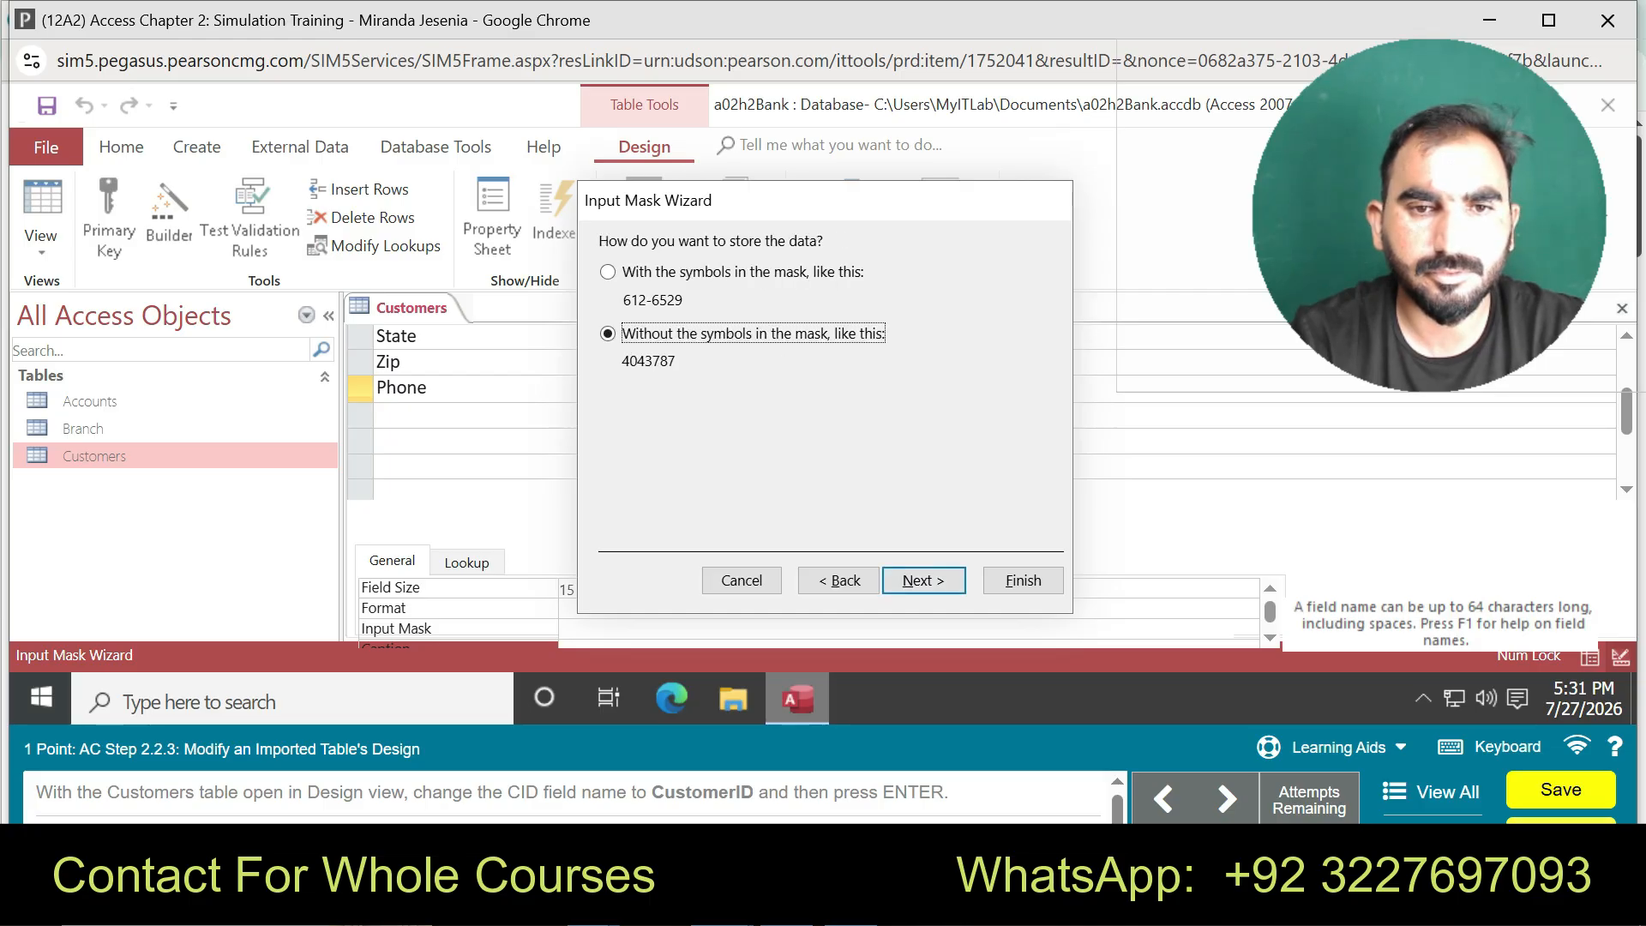
key(Return)
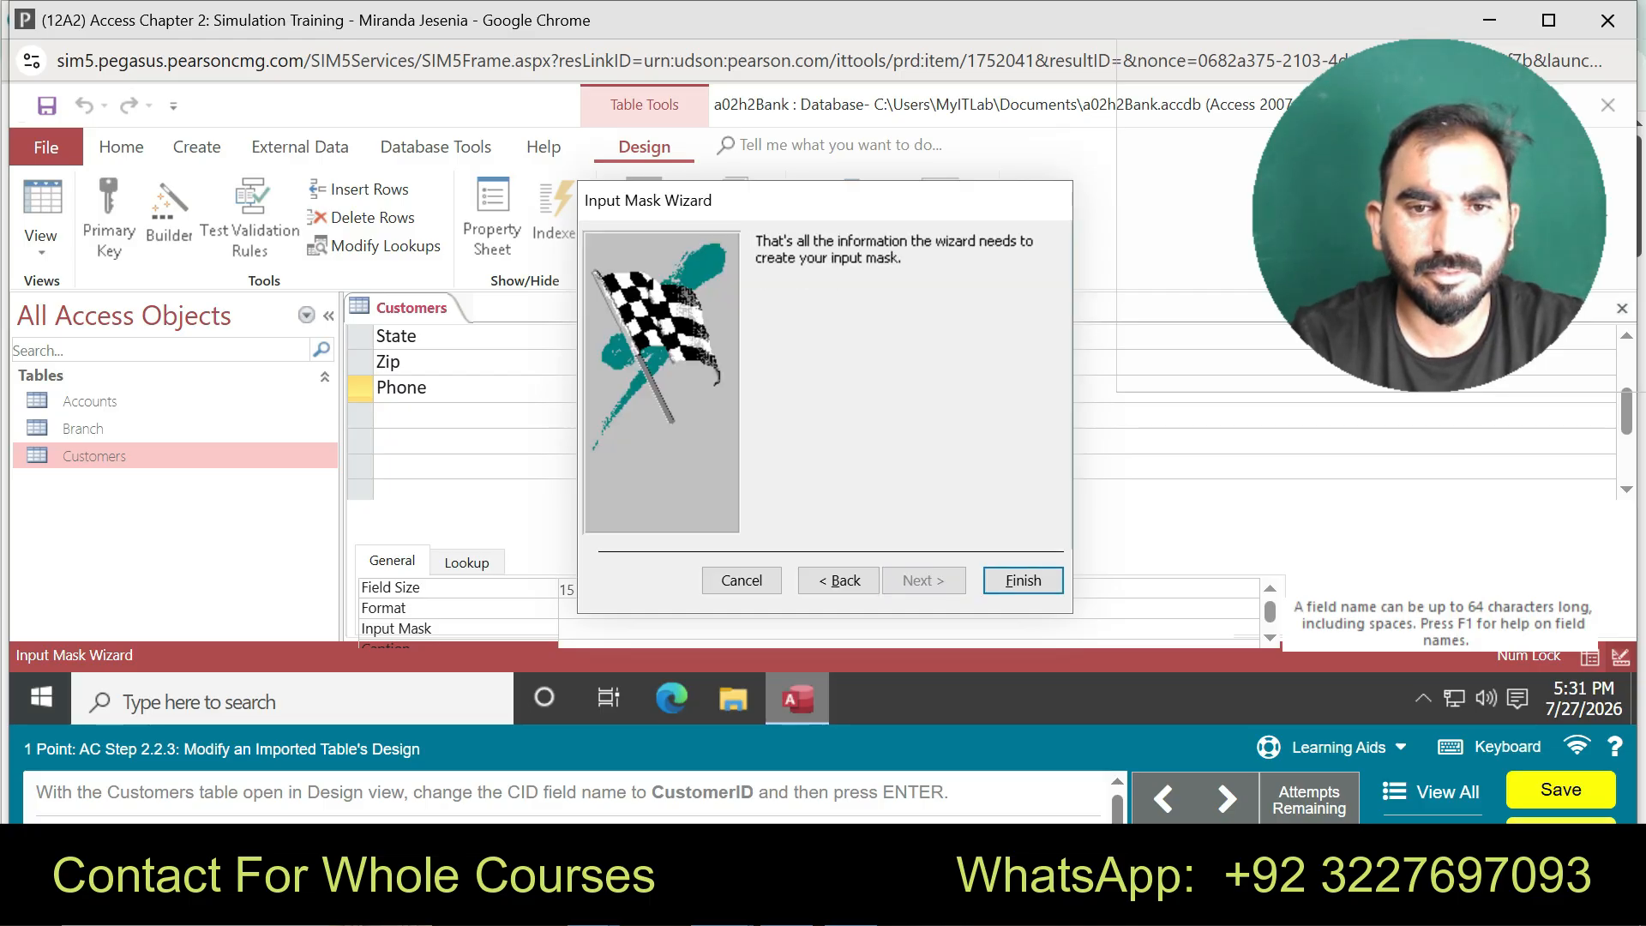
key(Return)
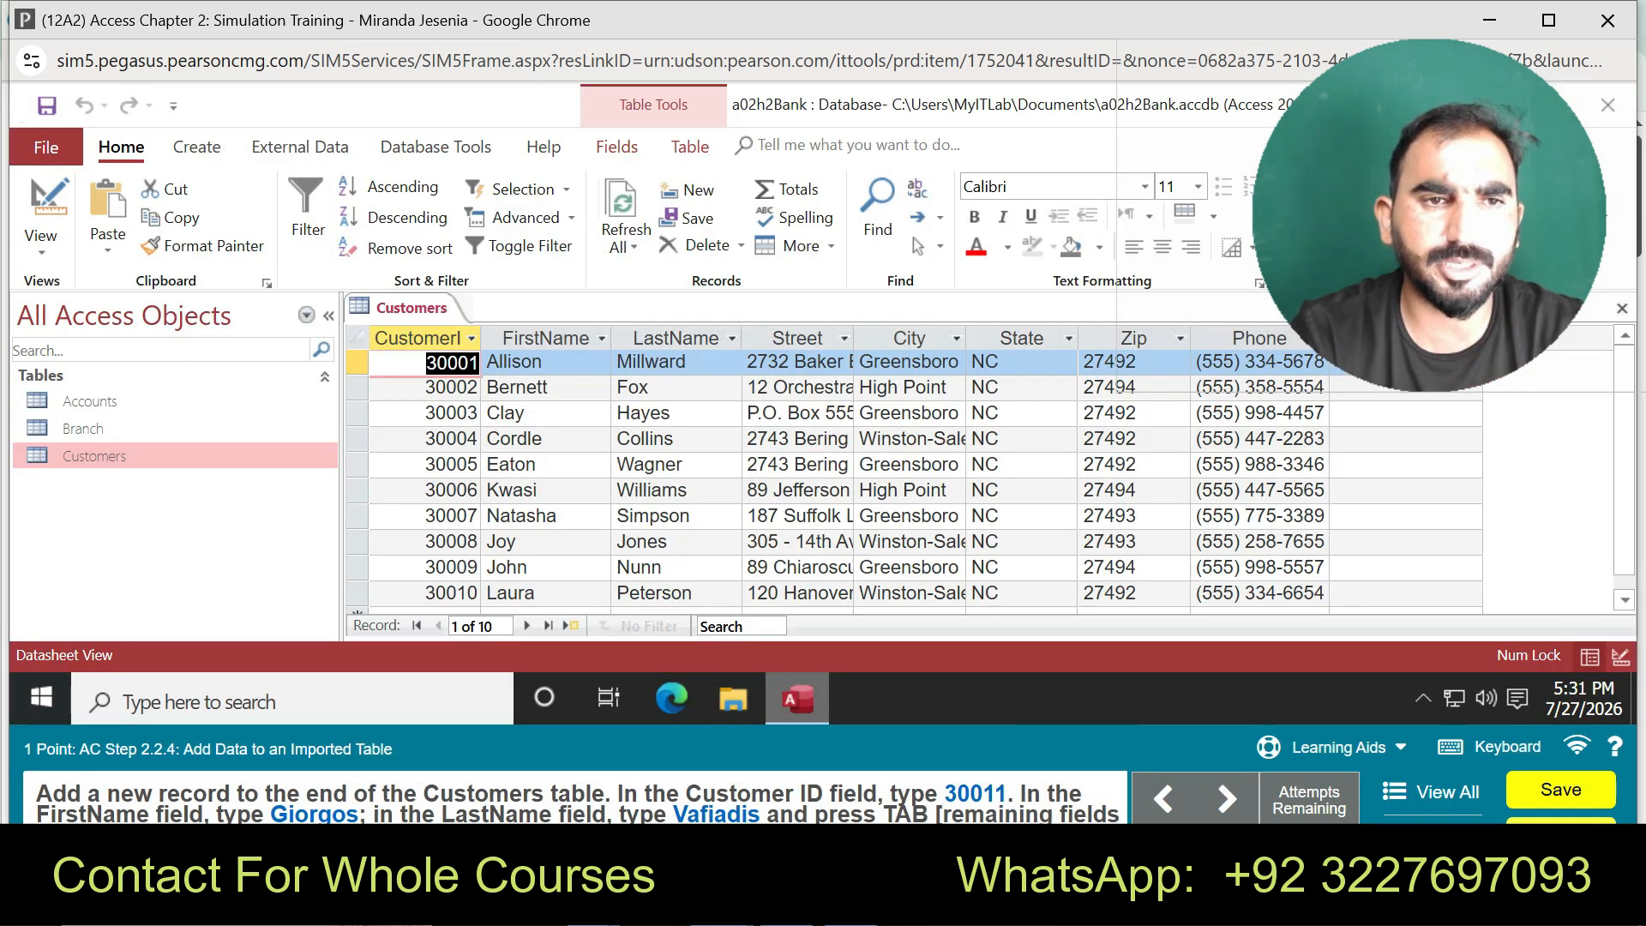
- Add a new Customers record, entering the customer's ID, first name and last name
drag(1624, 477, 1624, 484)
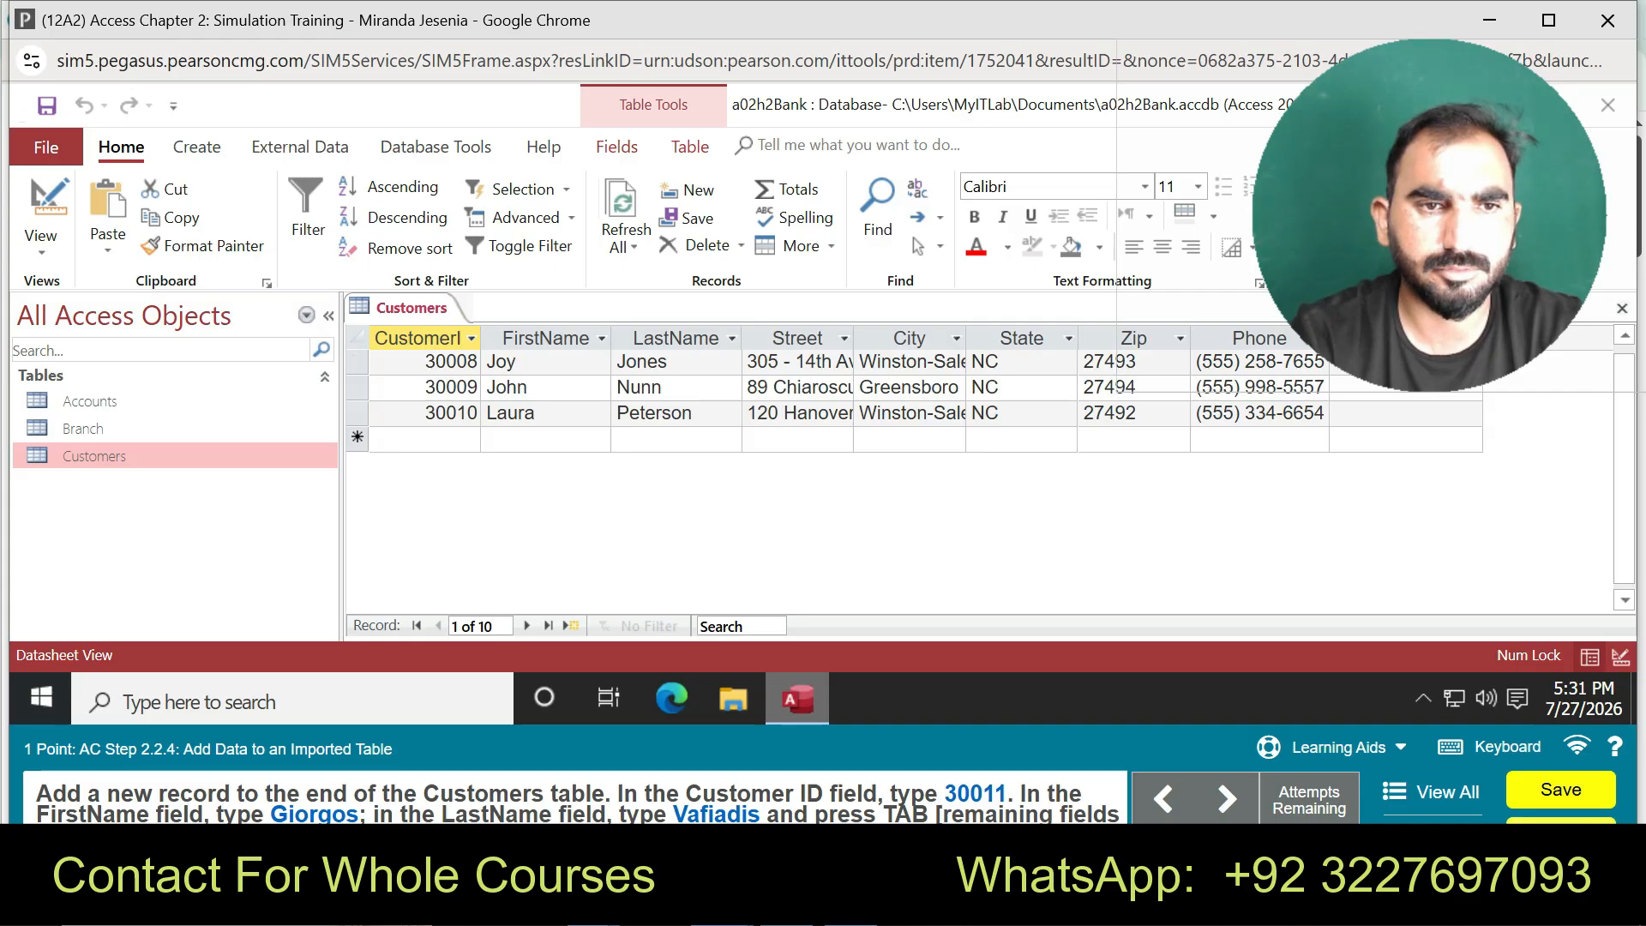
click(425, 440)
text(30011)
key(Tab)
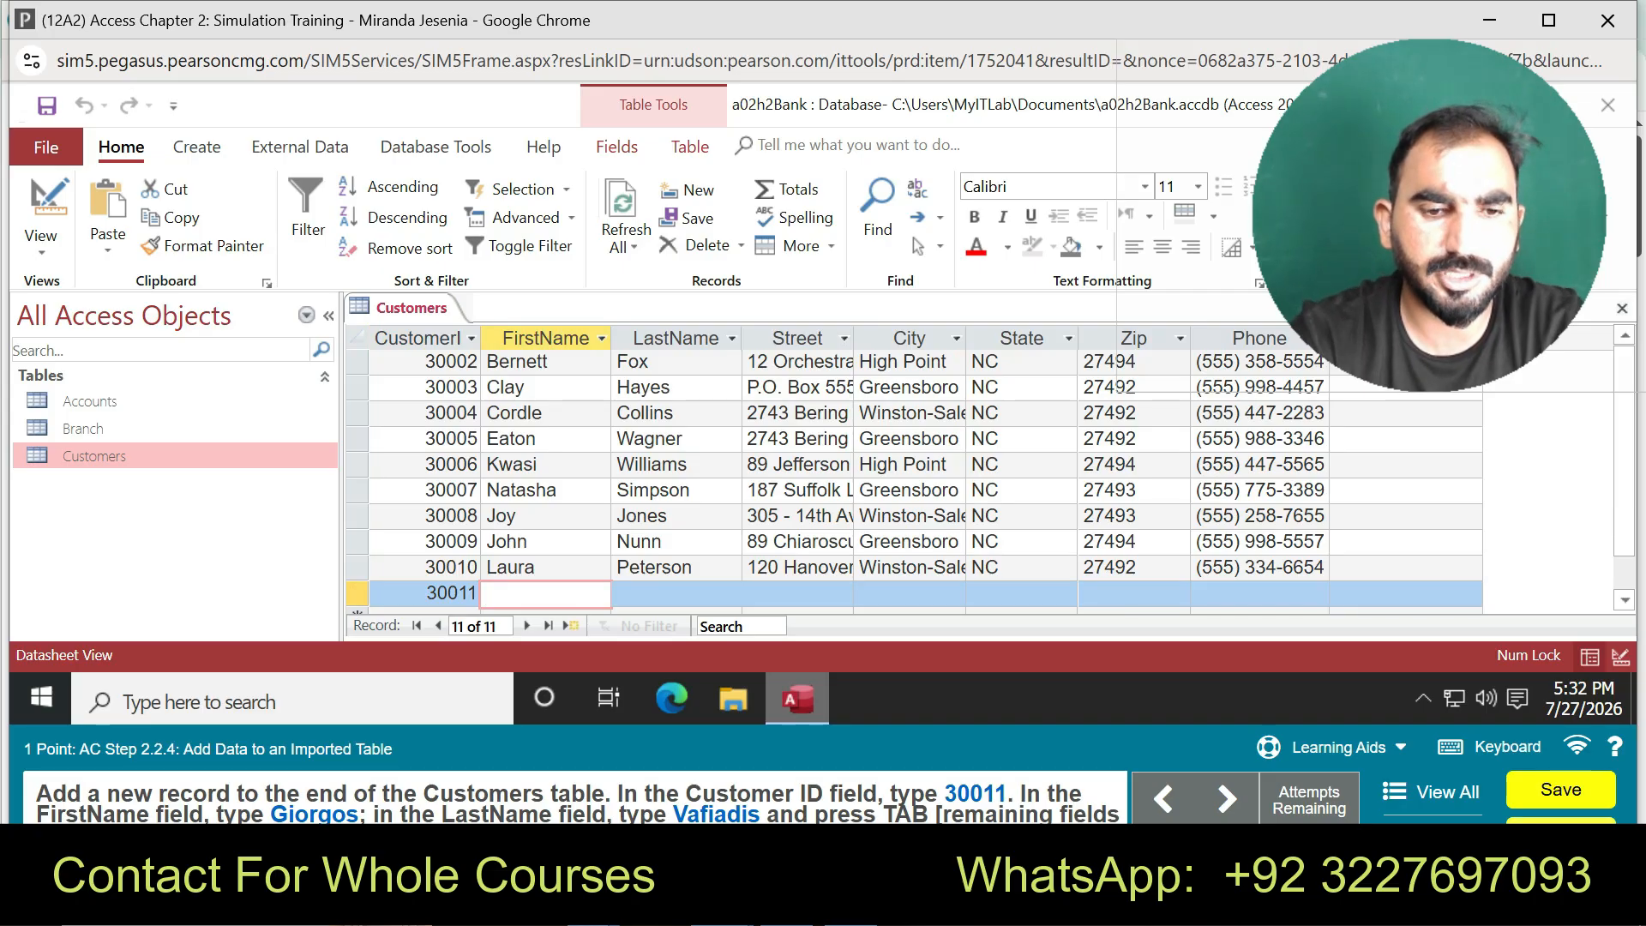
text(g)
key(BackSpace)
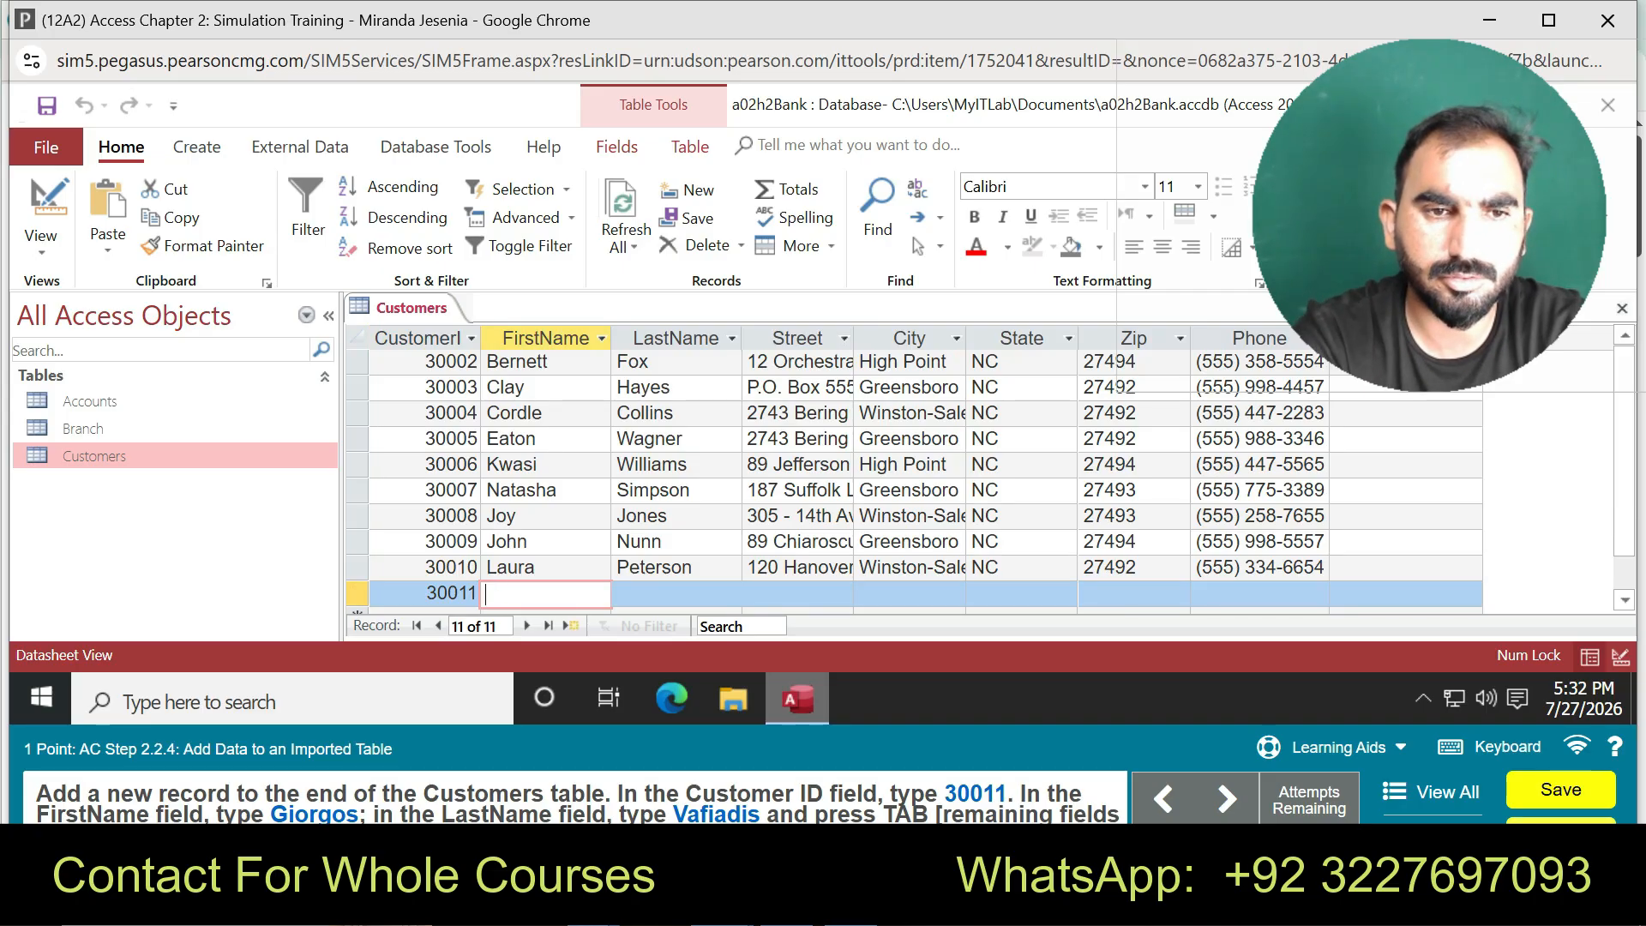
text(Gi)
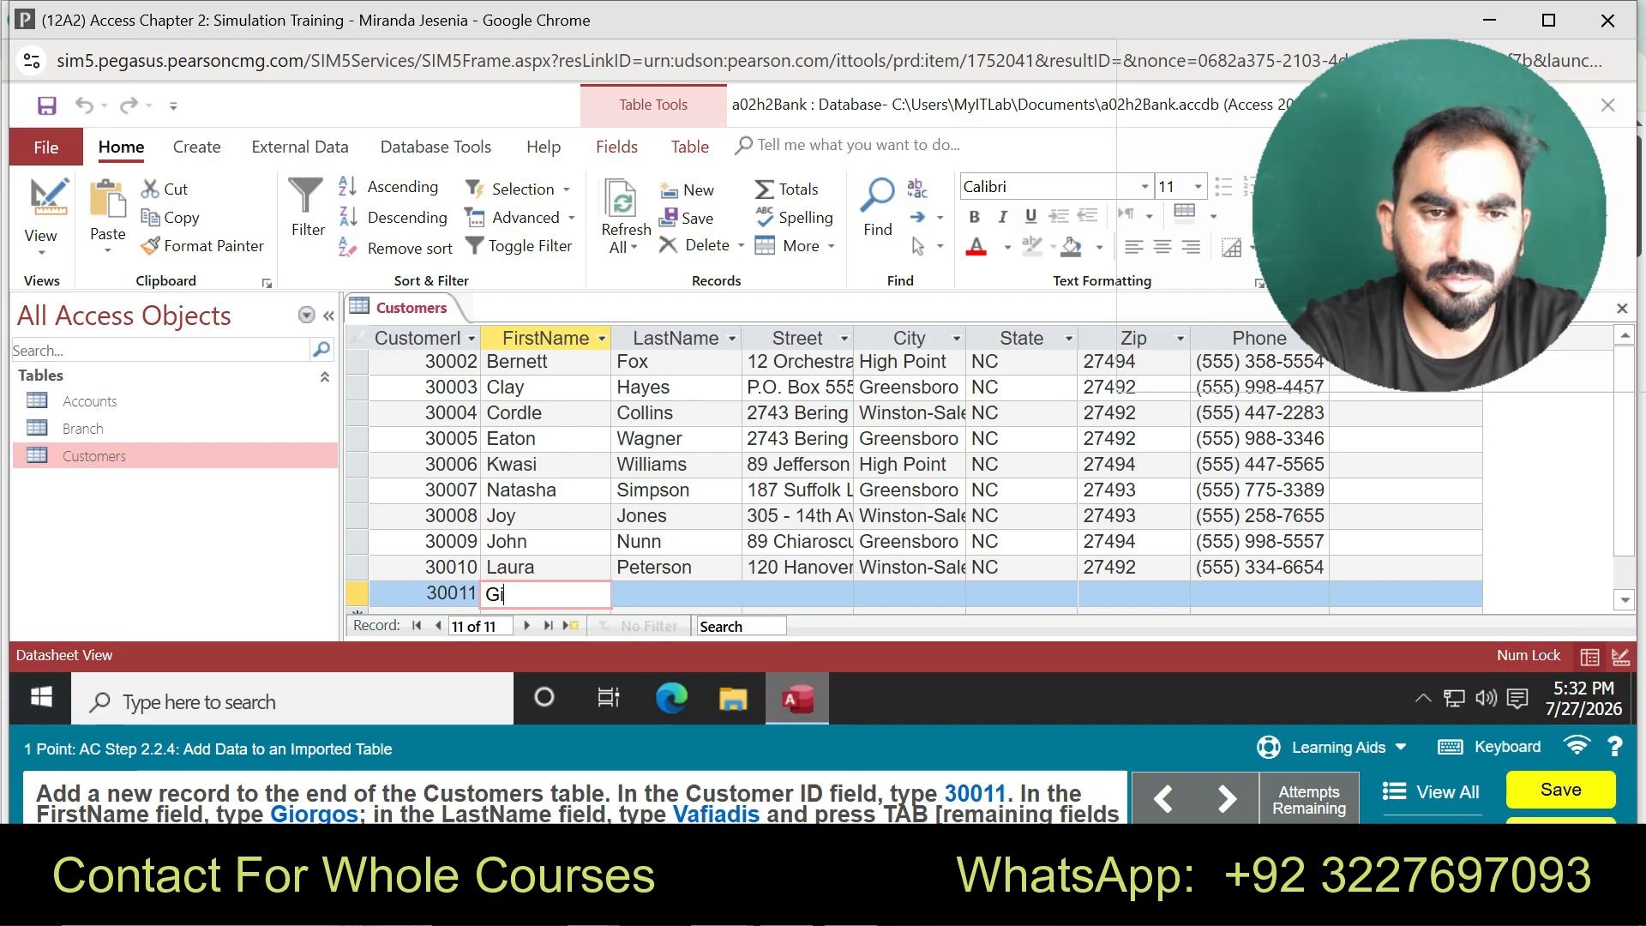
text(orgos)
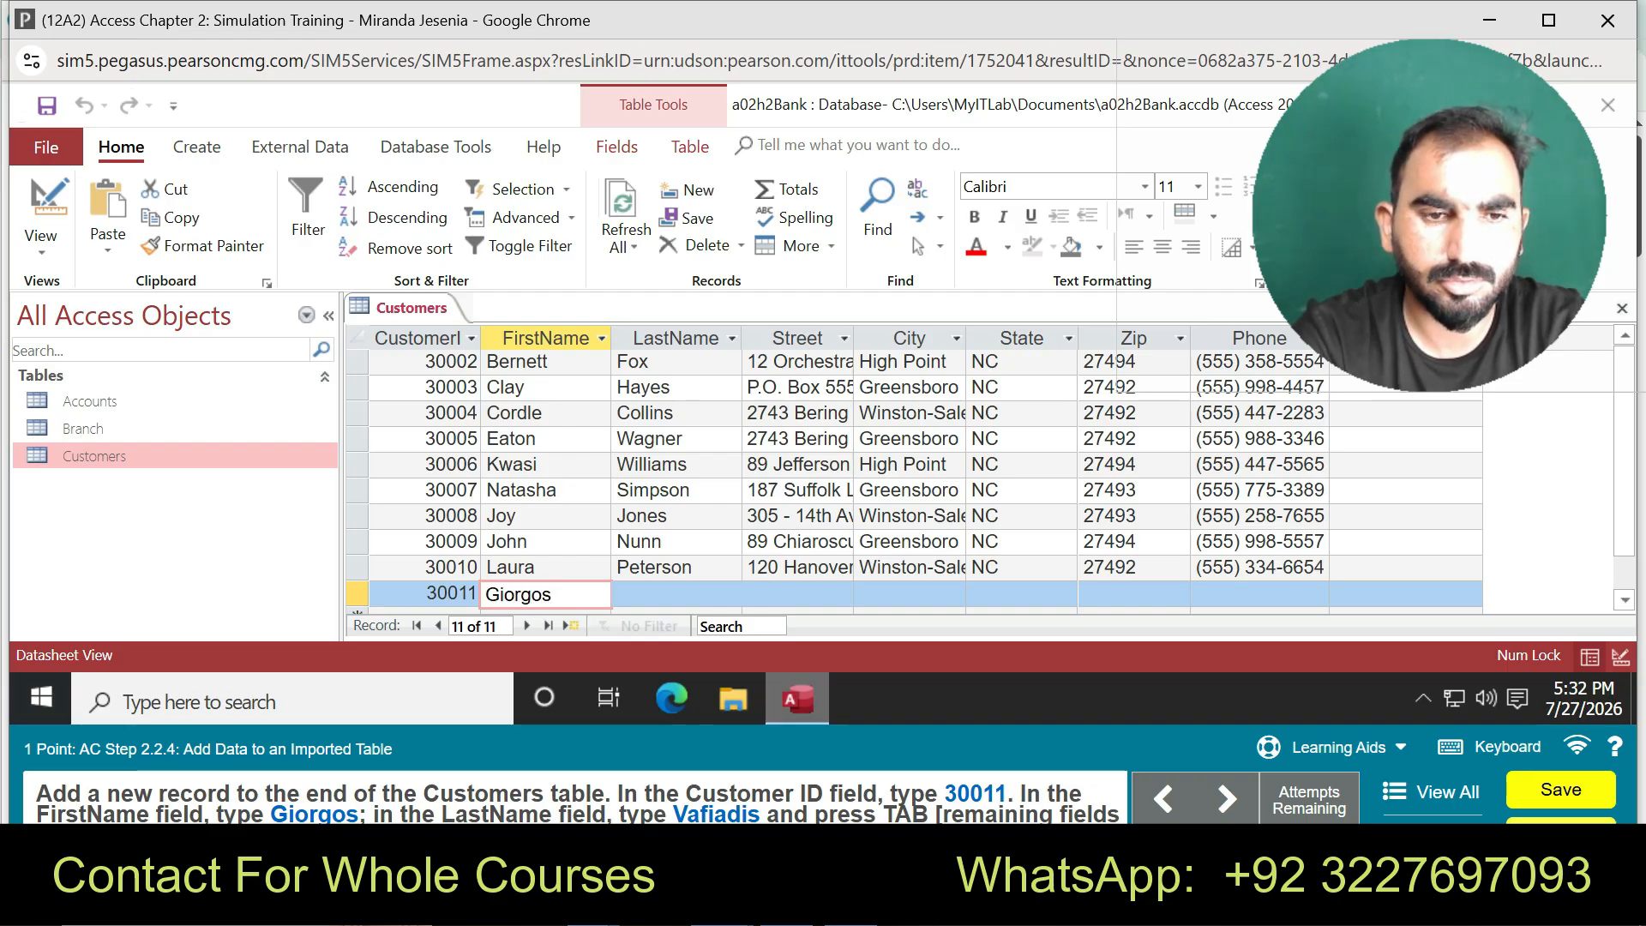
key(Tab)
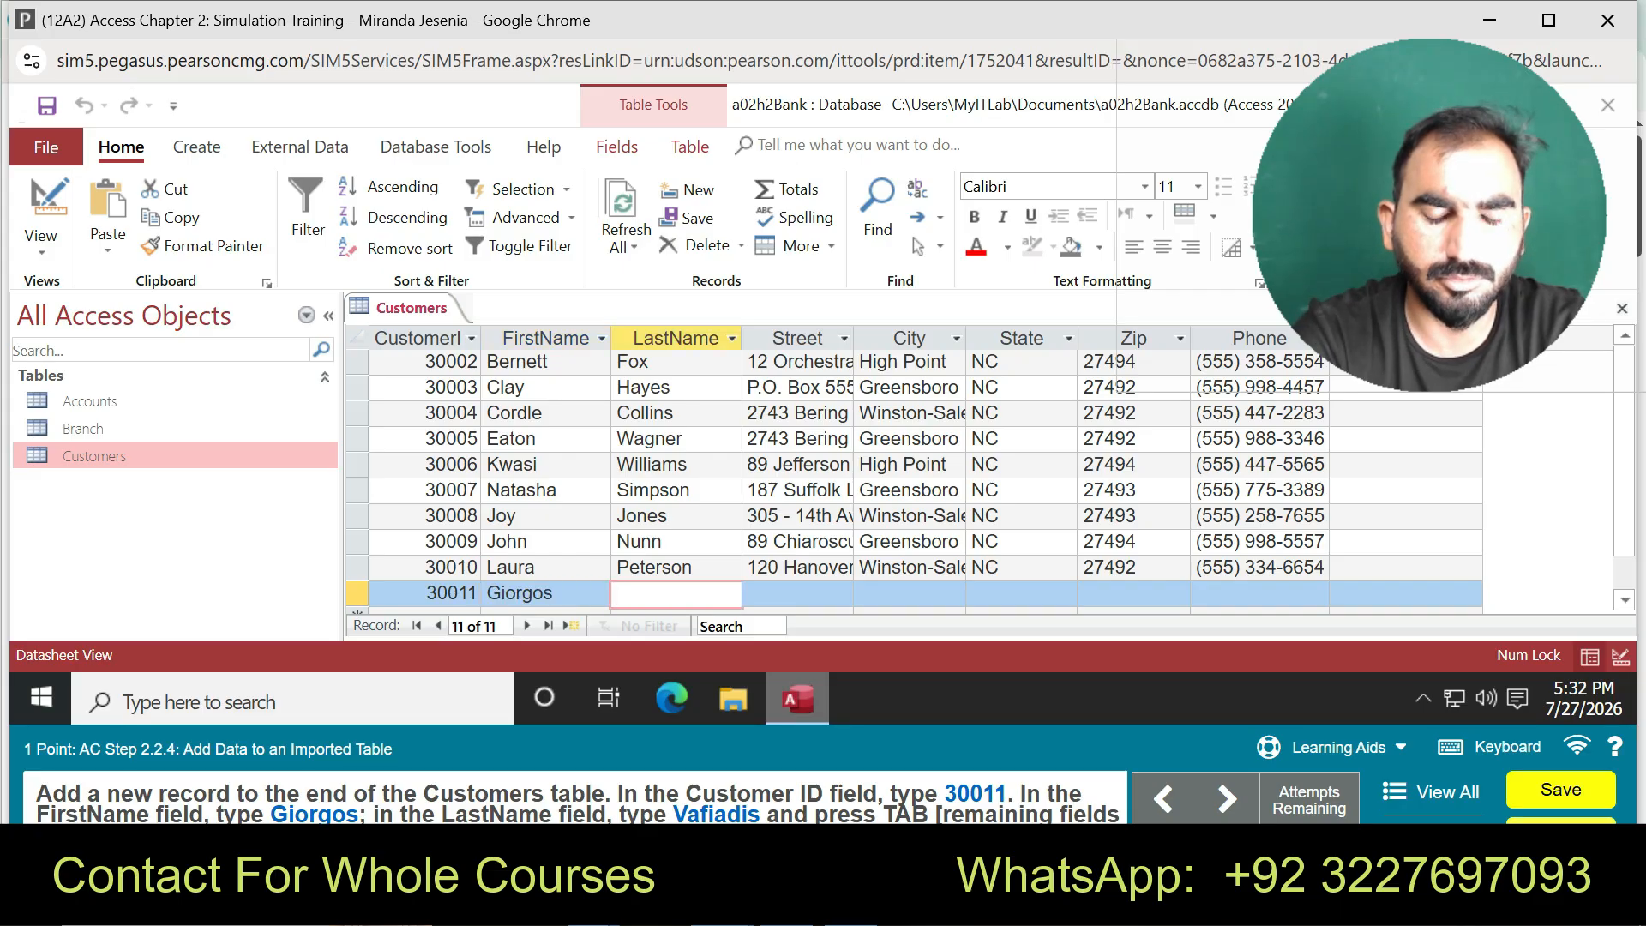
text(V)
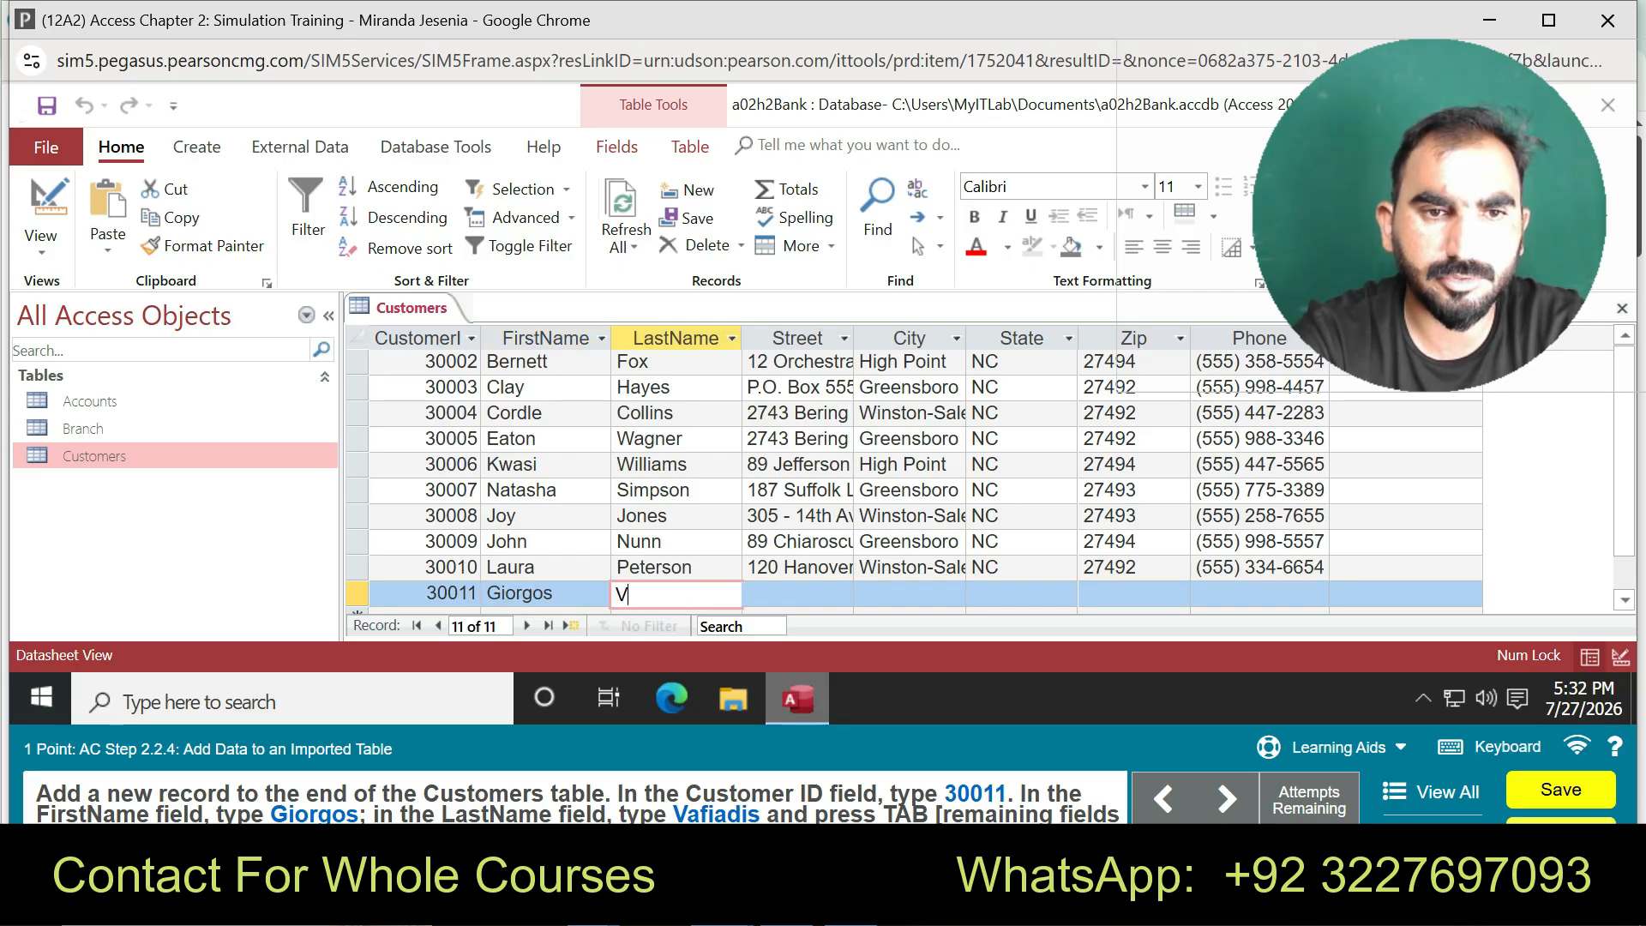
text(a)
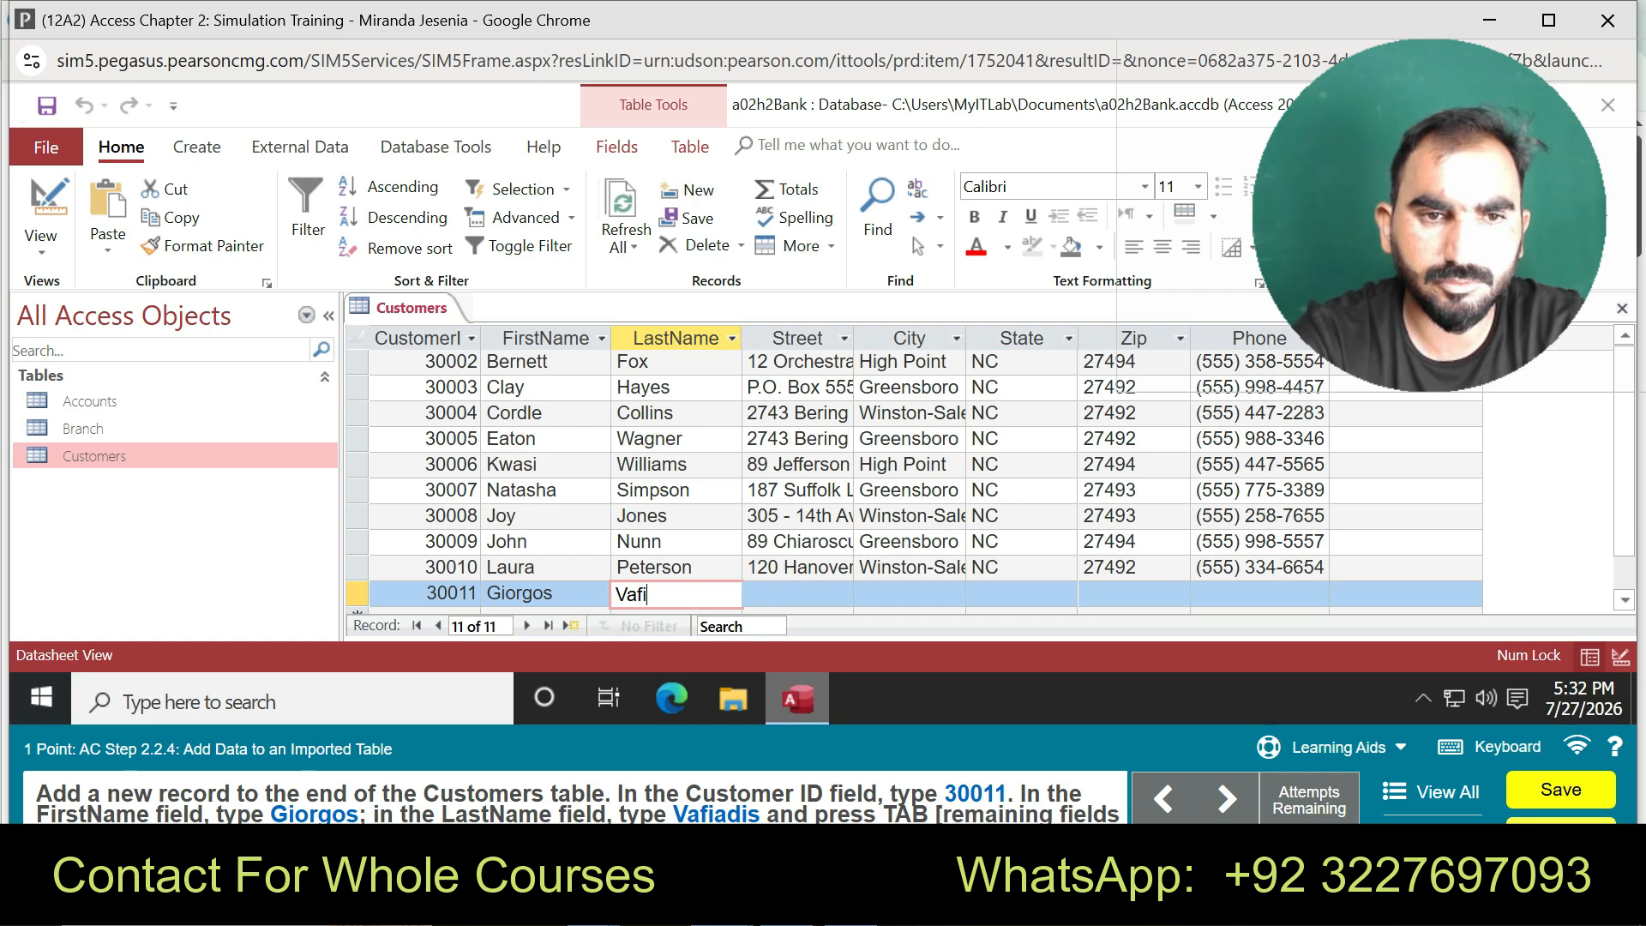
text(fi)
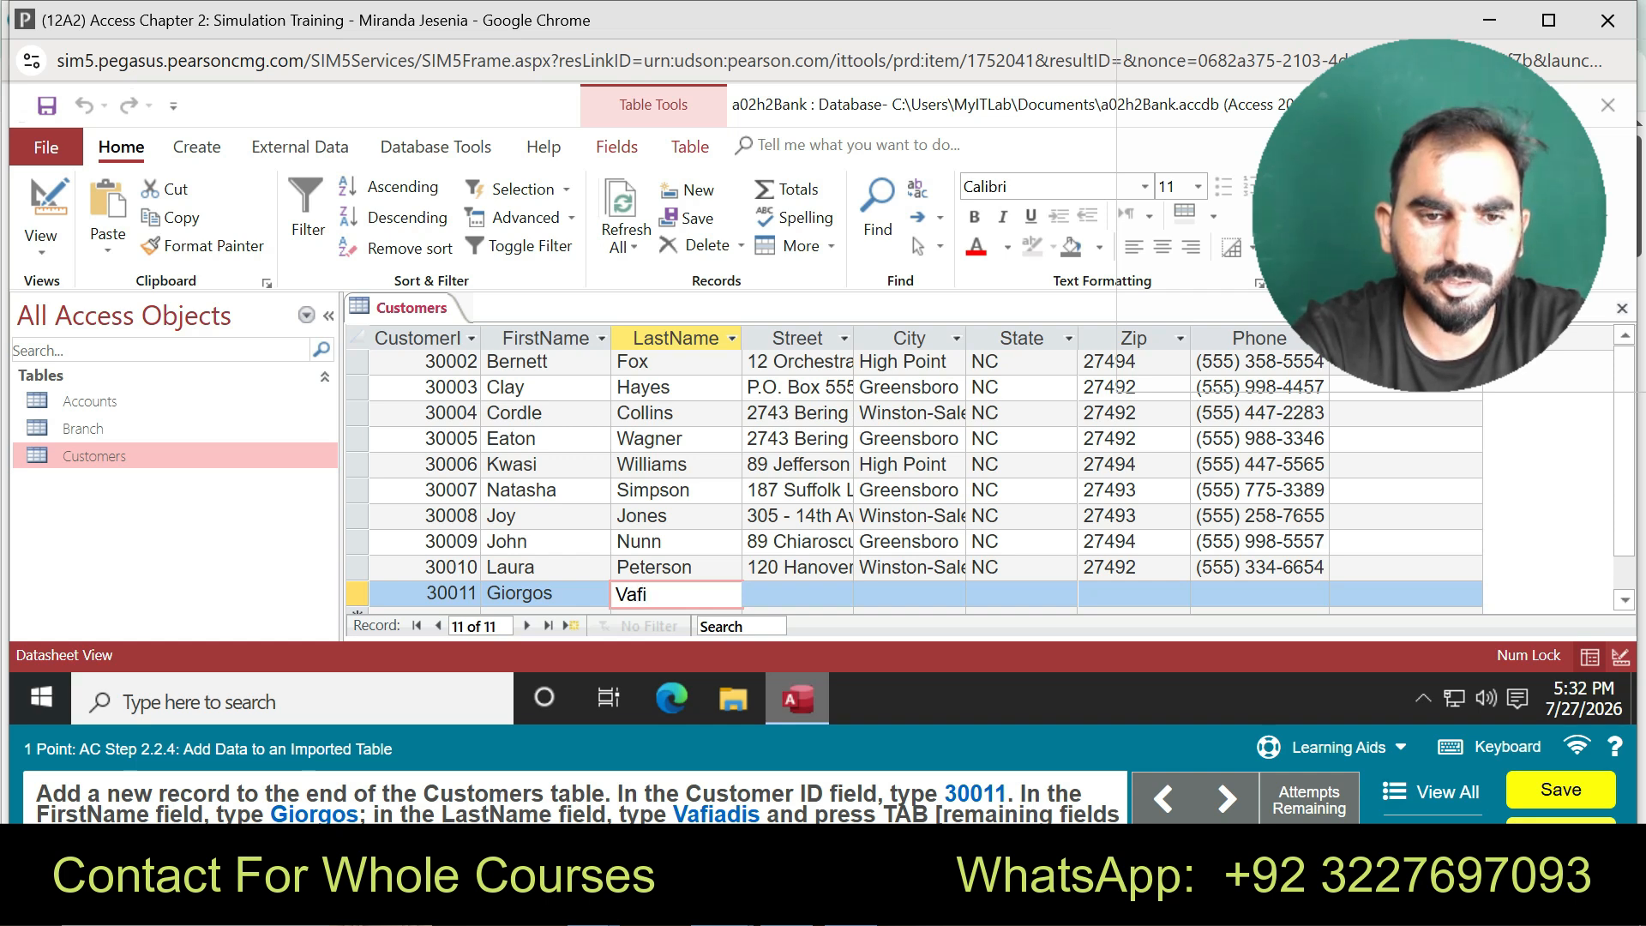
text(adis)
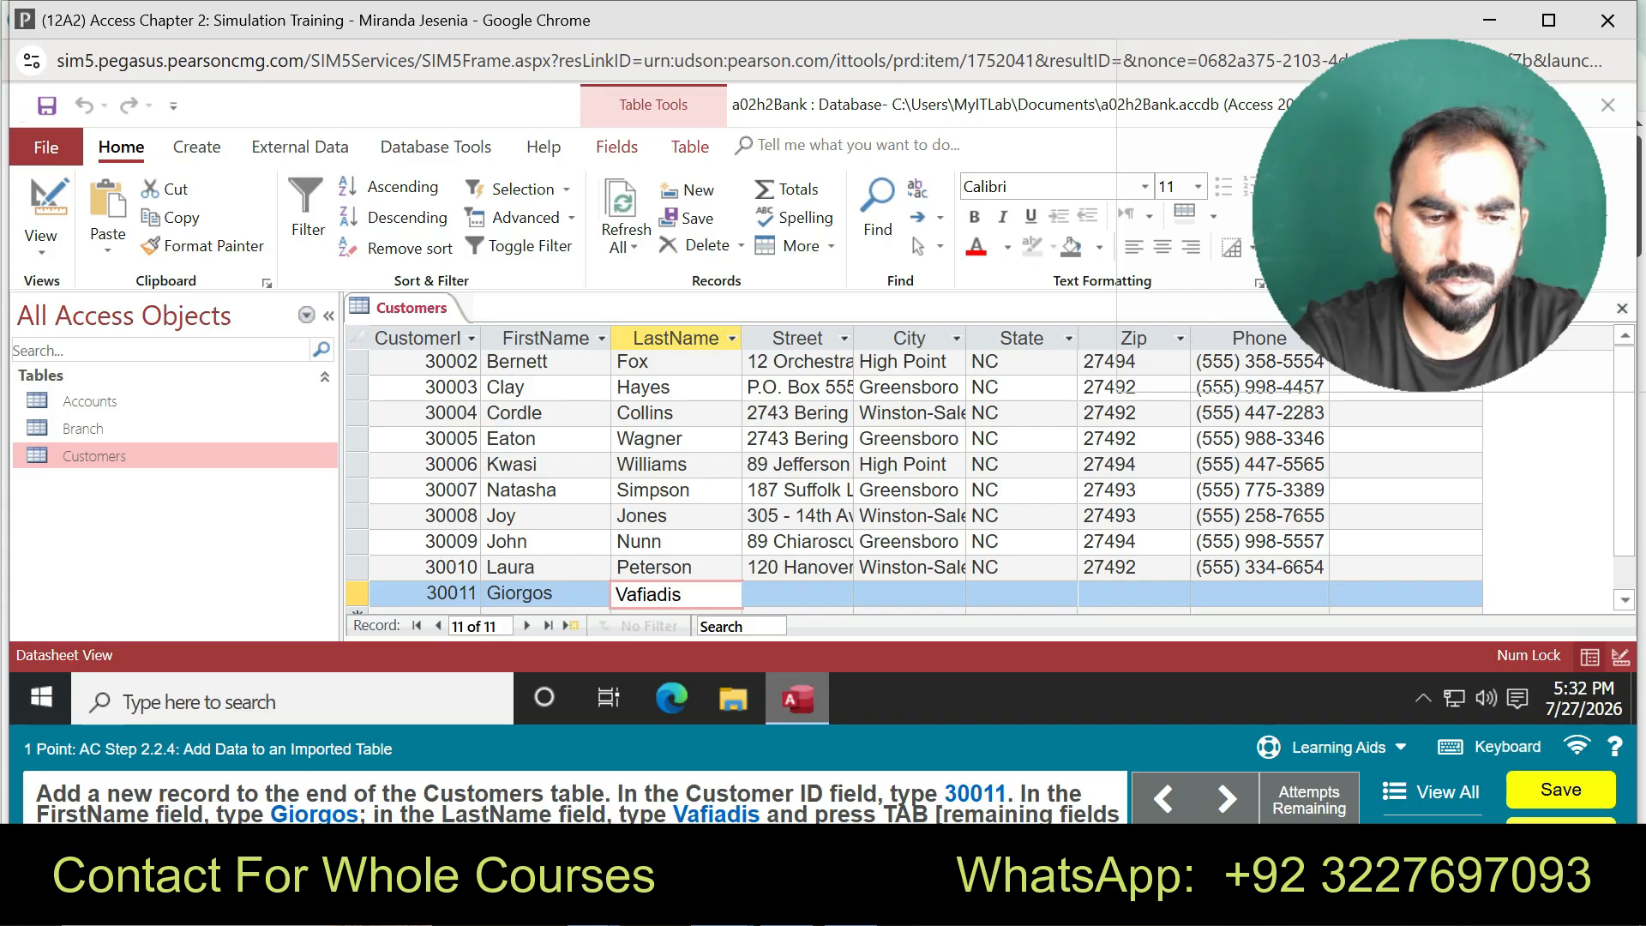
key(Tab)
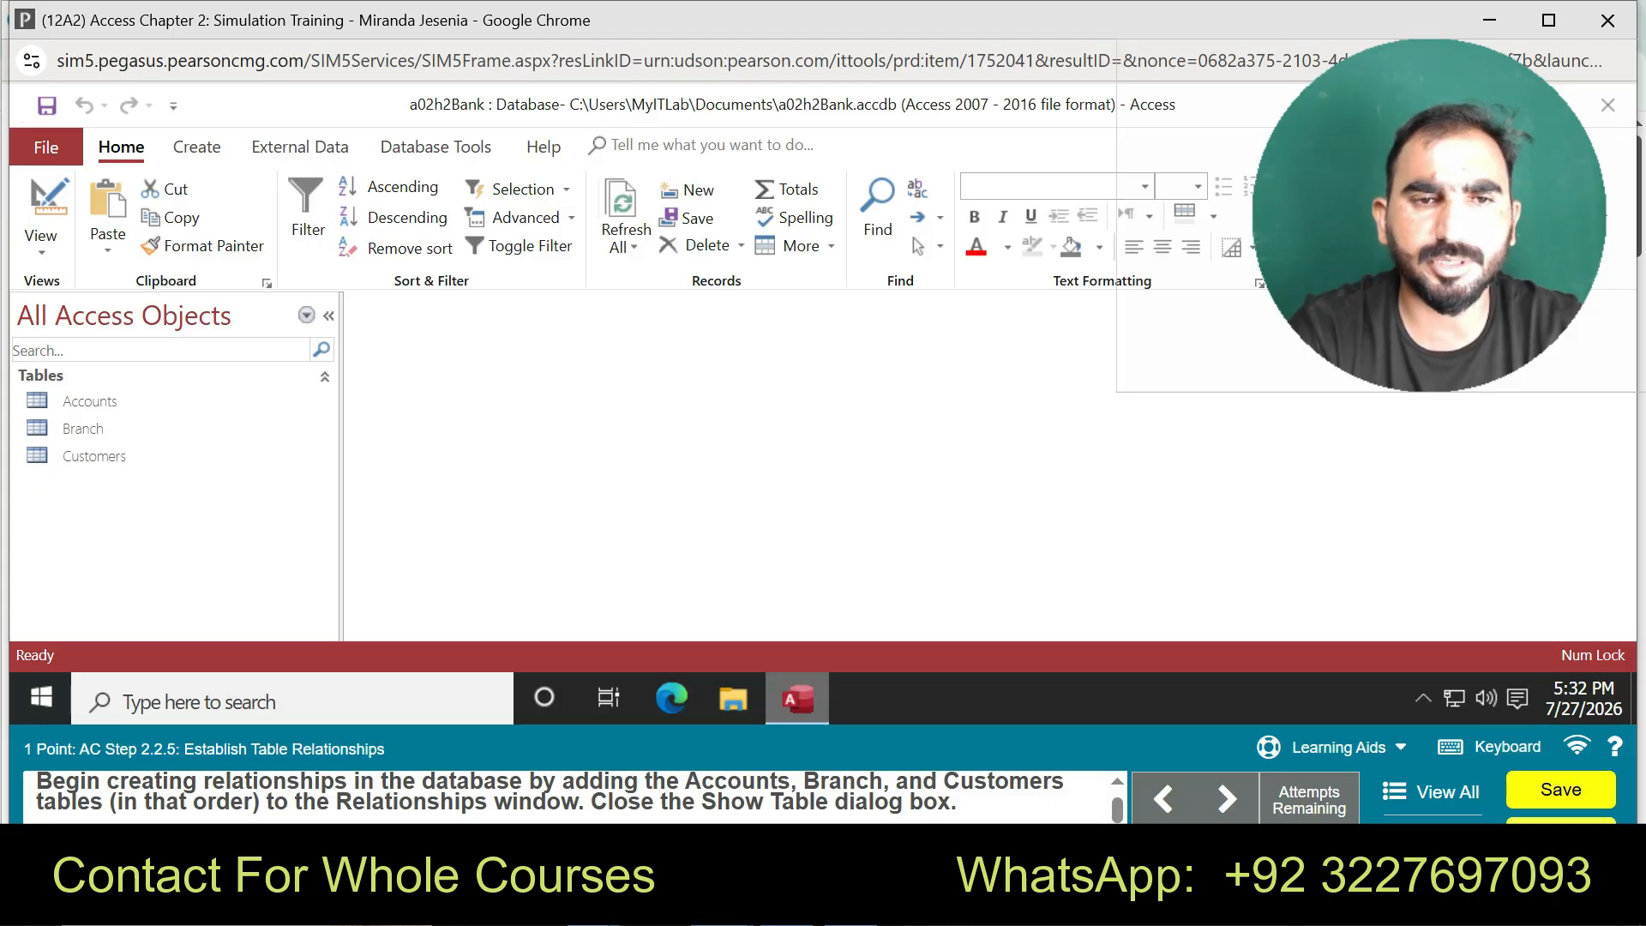
- Open the Relationships window from Database Tools and select the Accounts table
click(196, 146)
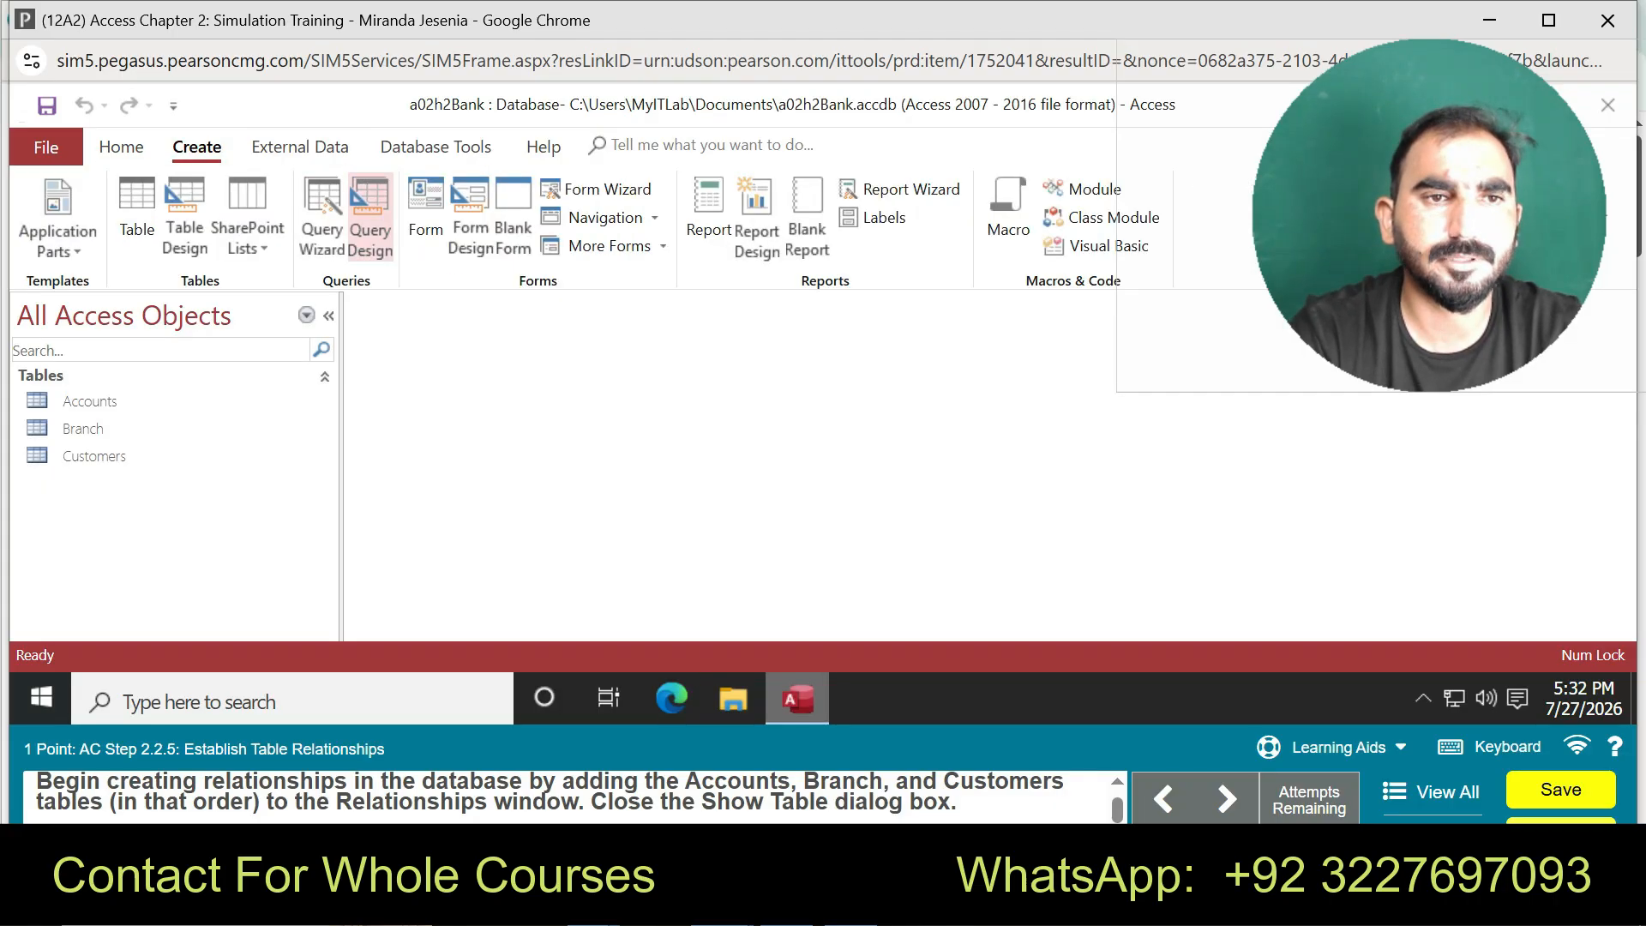
click(301, 147)
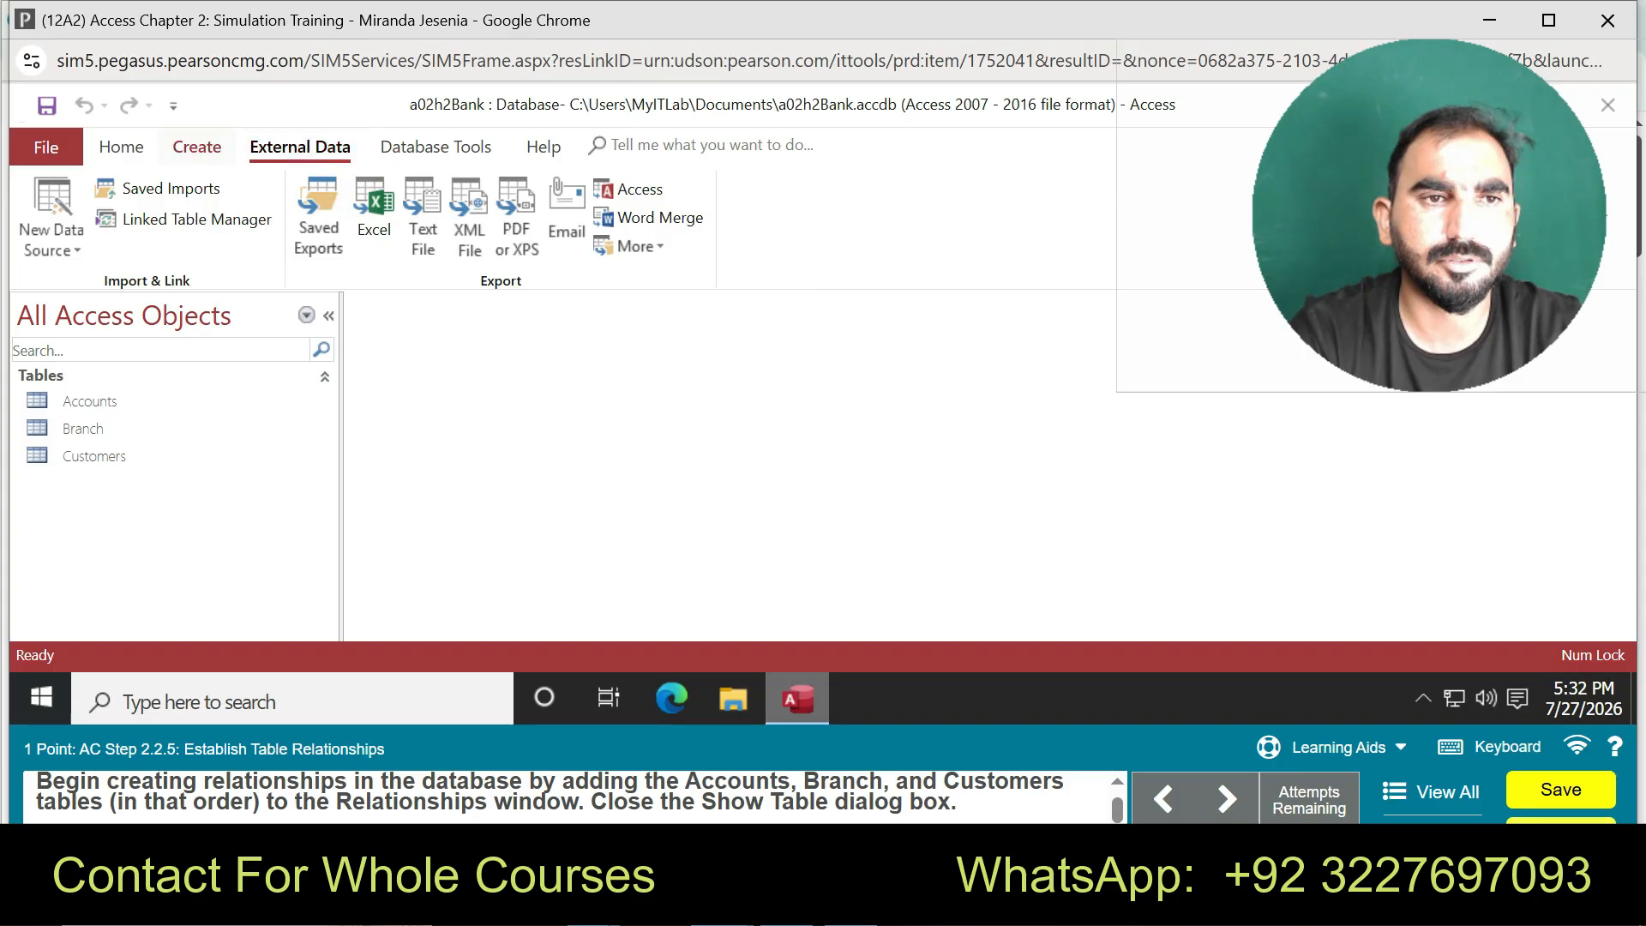
click(196, 146)
click(435, 147)
click(311, 219)
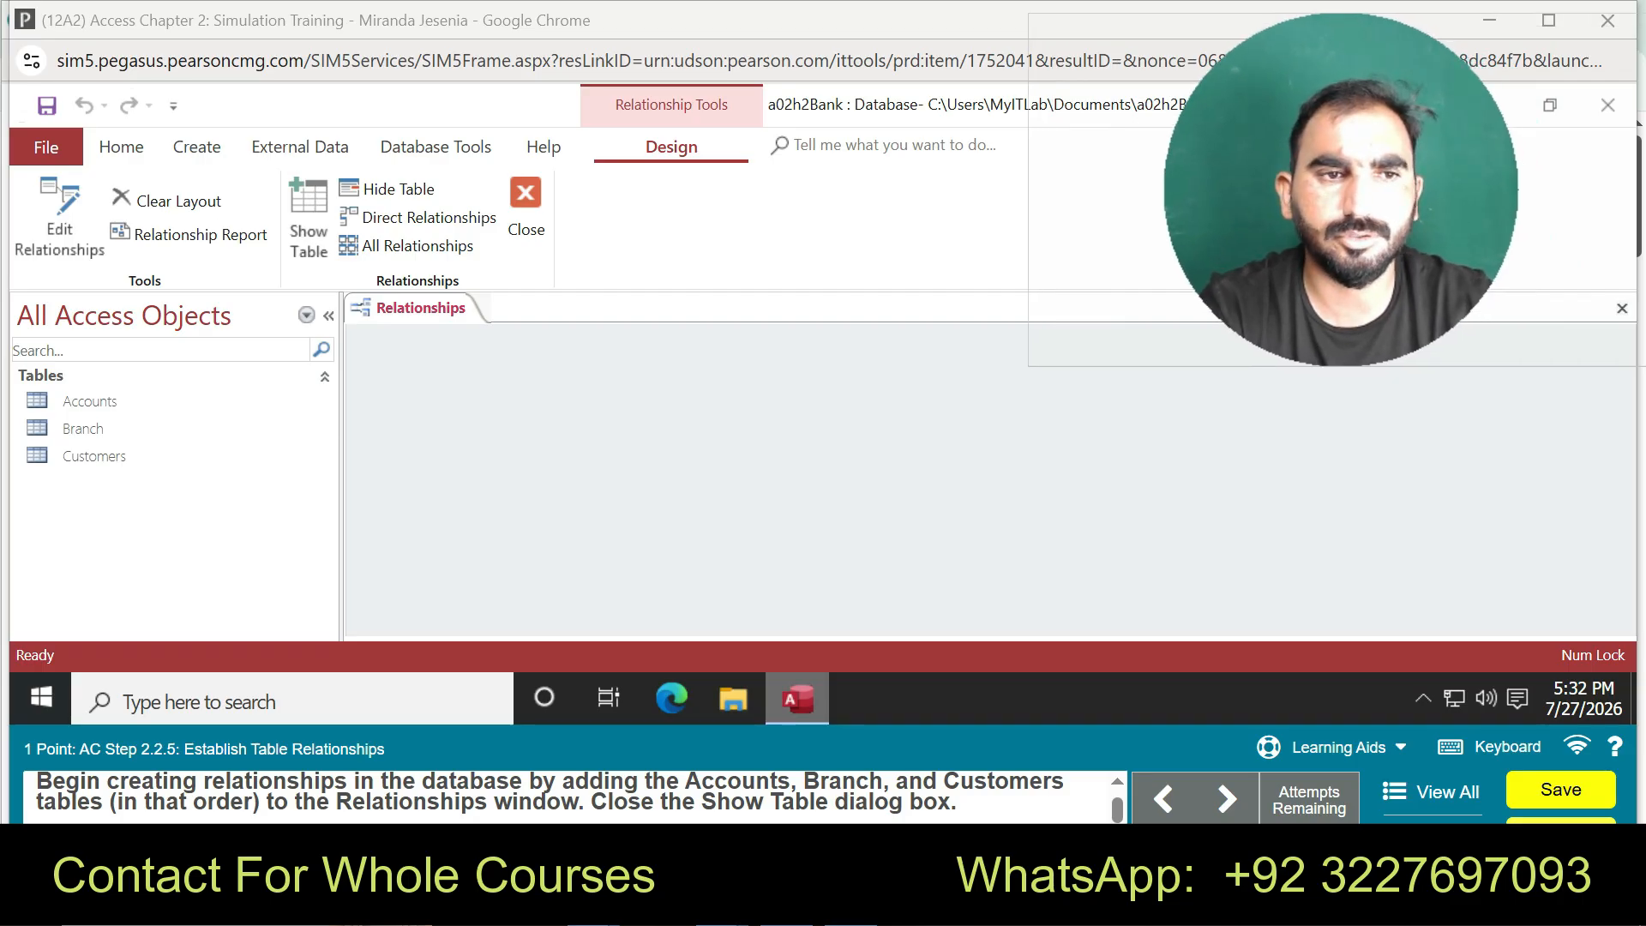
click(90, 402)
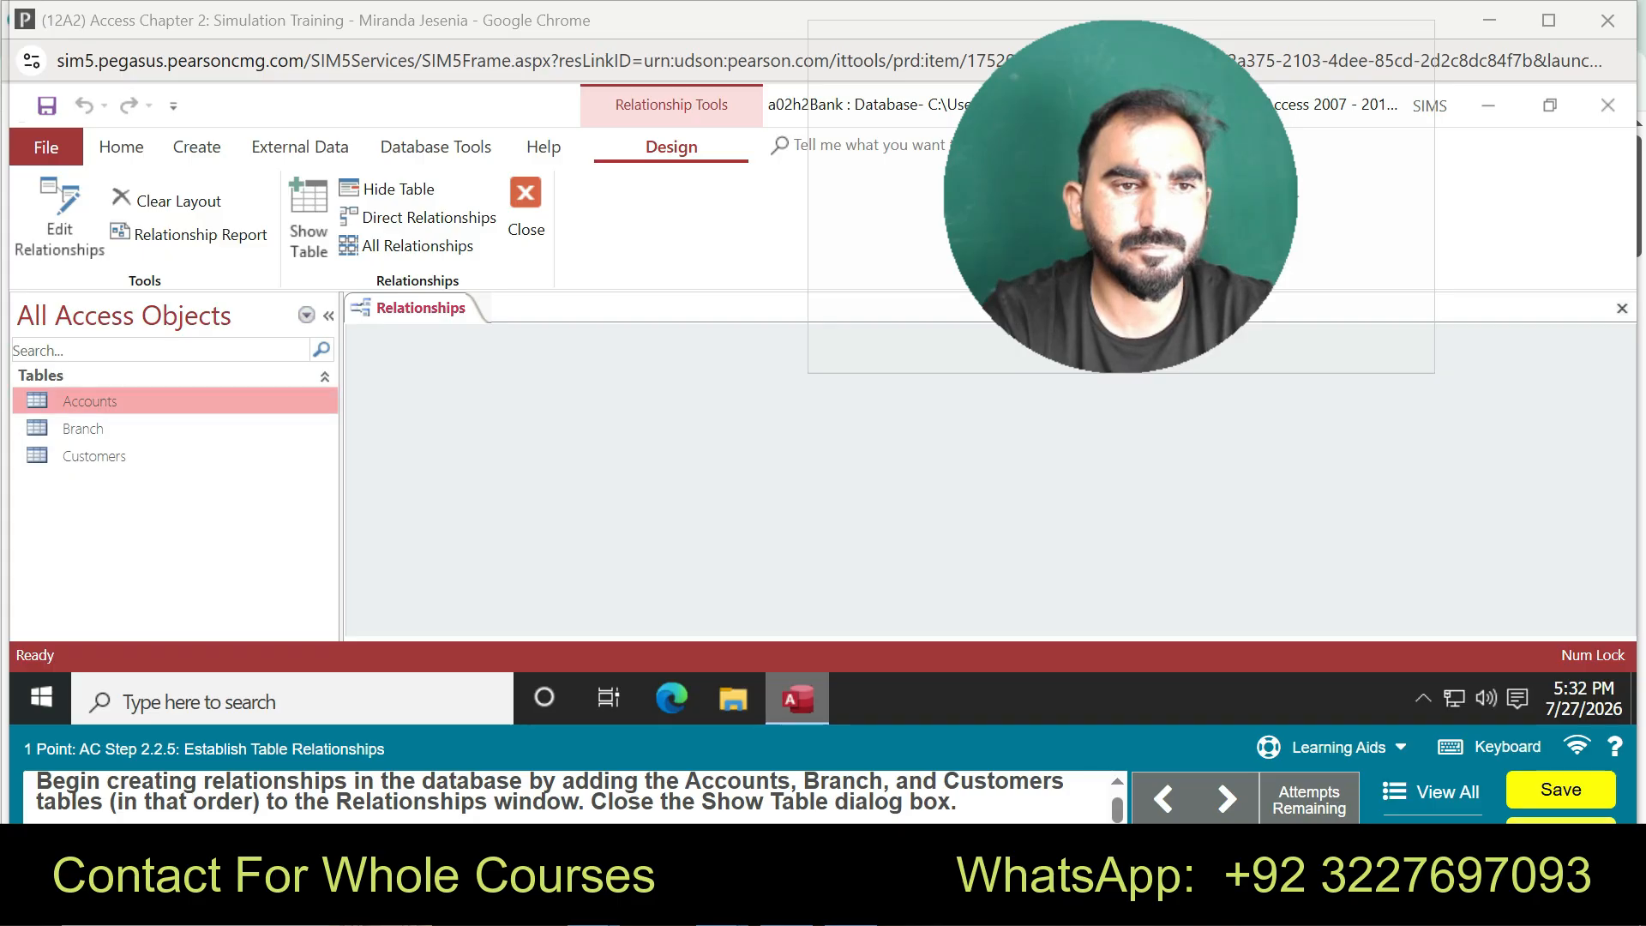
- Add the Accounts, Branch and Customers tables to the Relationships window and arrange them
double_click(90, 401)
drag(83, 428, 754, 438)
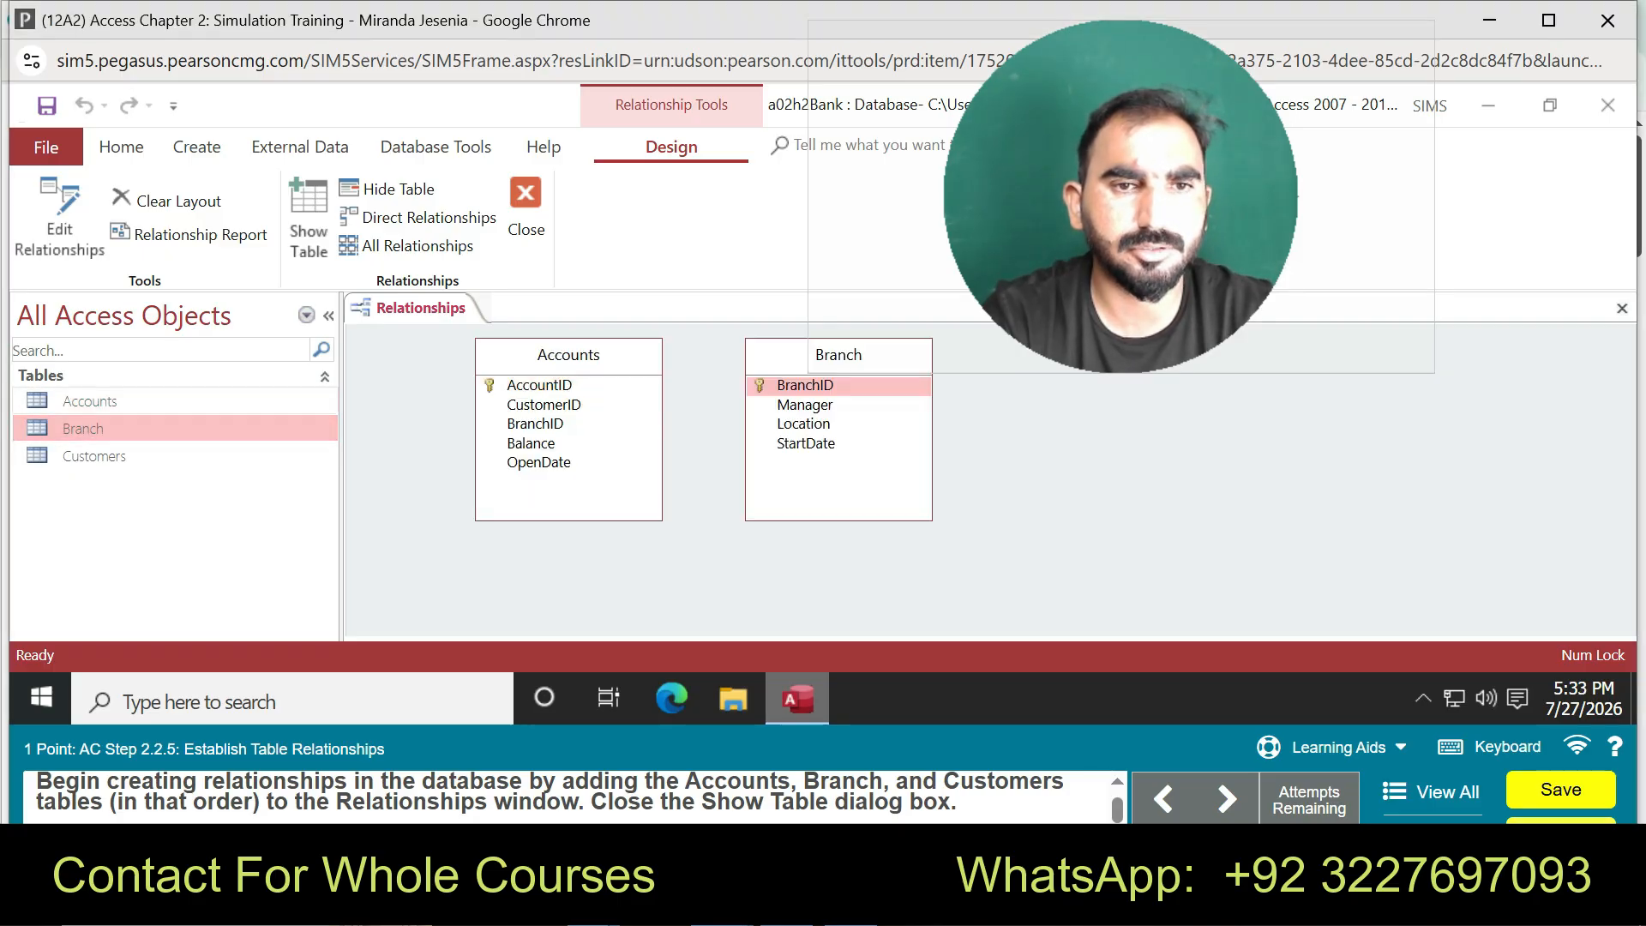
drag(94, 457, 1072, 444)
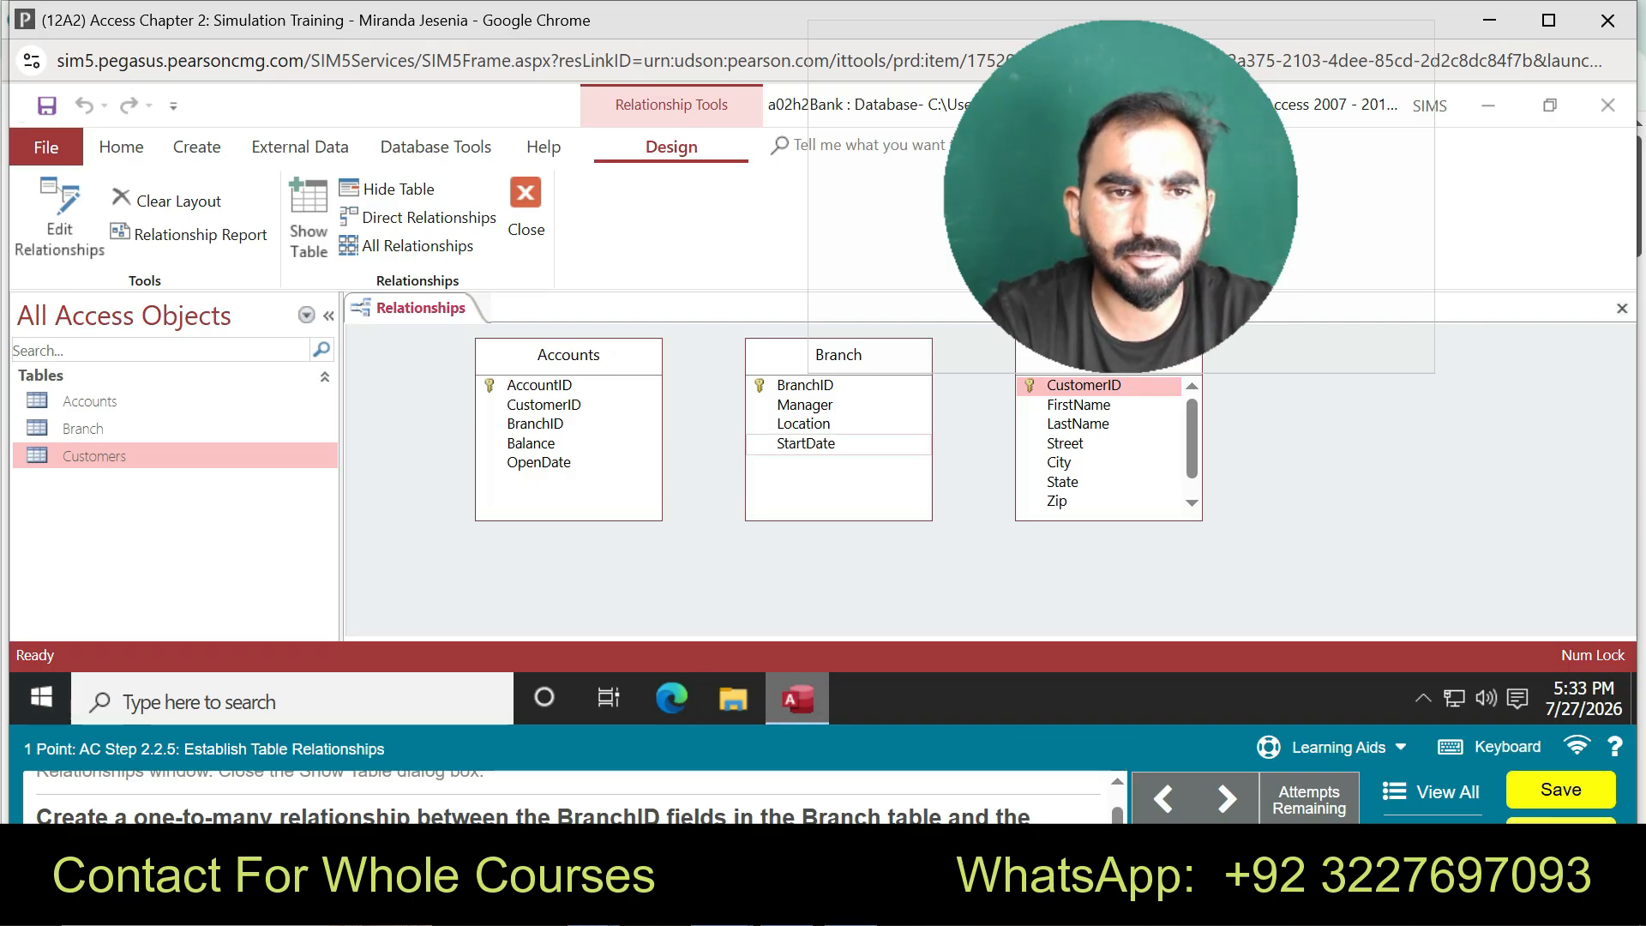
drag(1118, 196, 1440, 148)
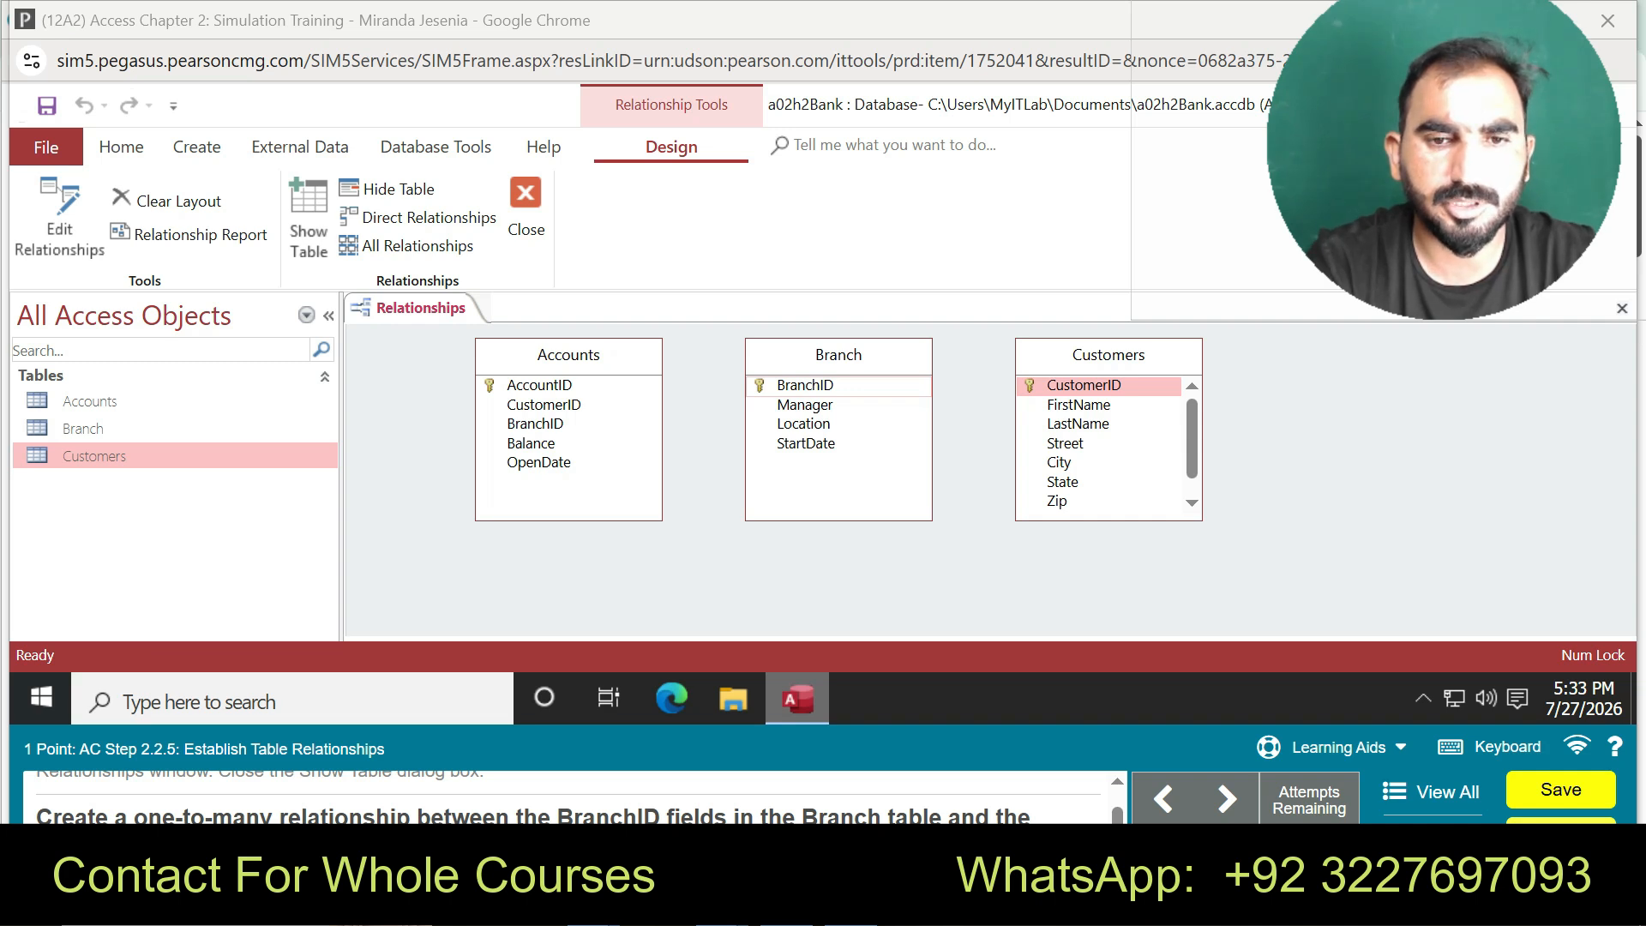
click(806, 385)
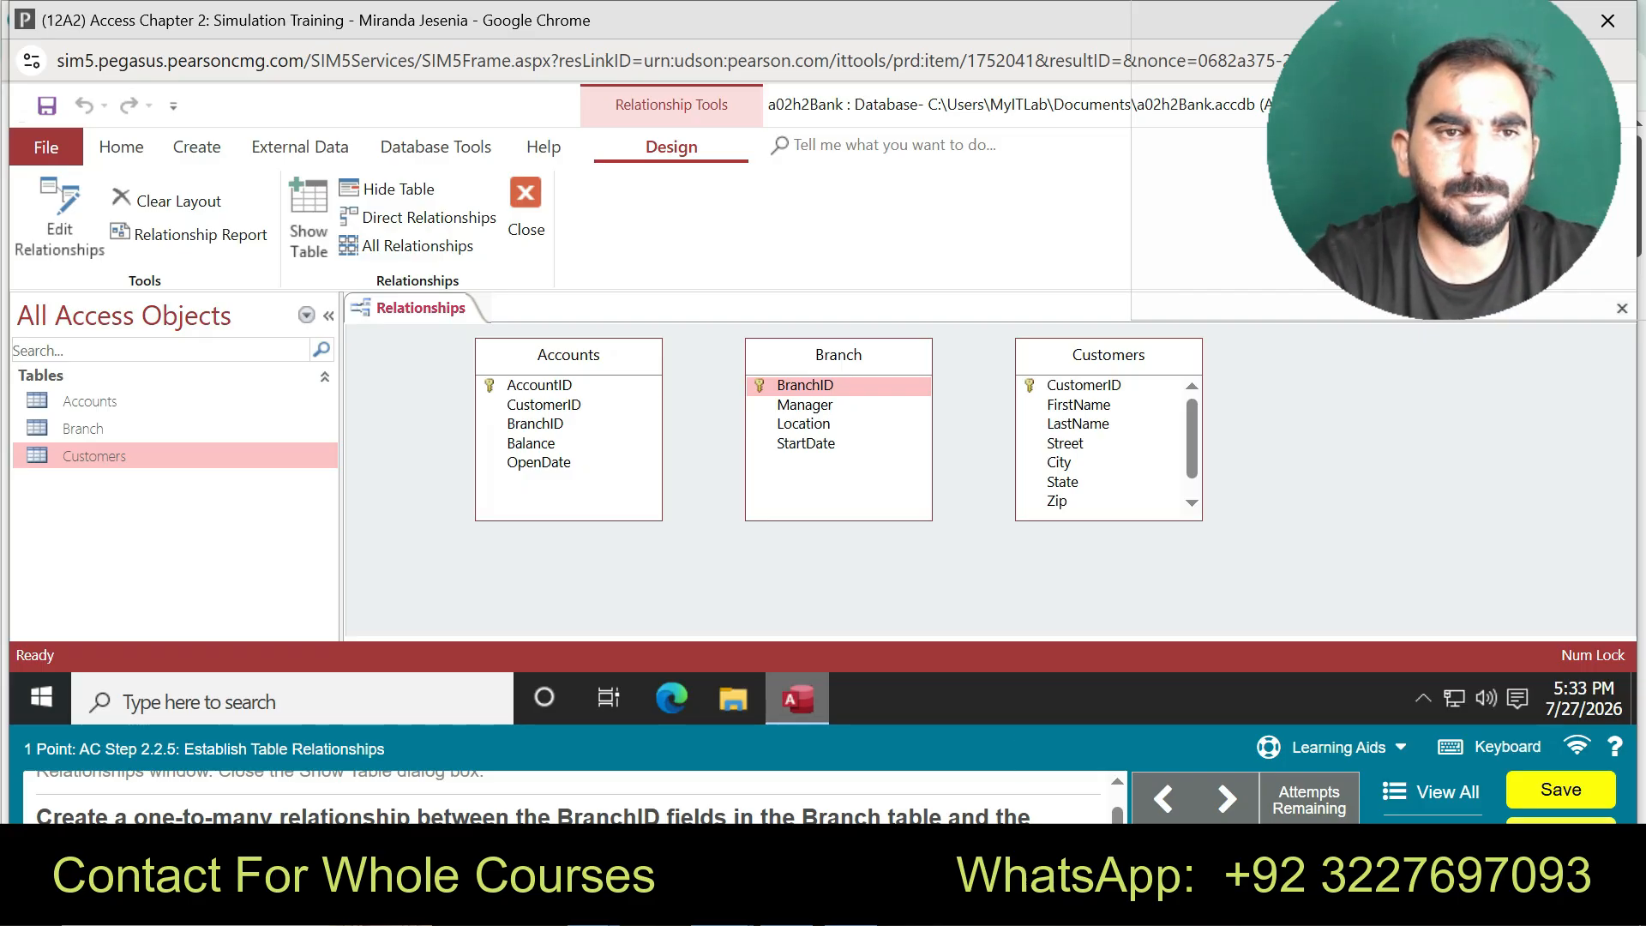
click(190, 234)
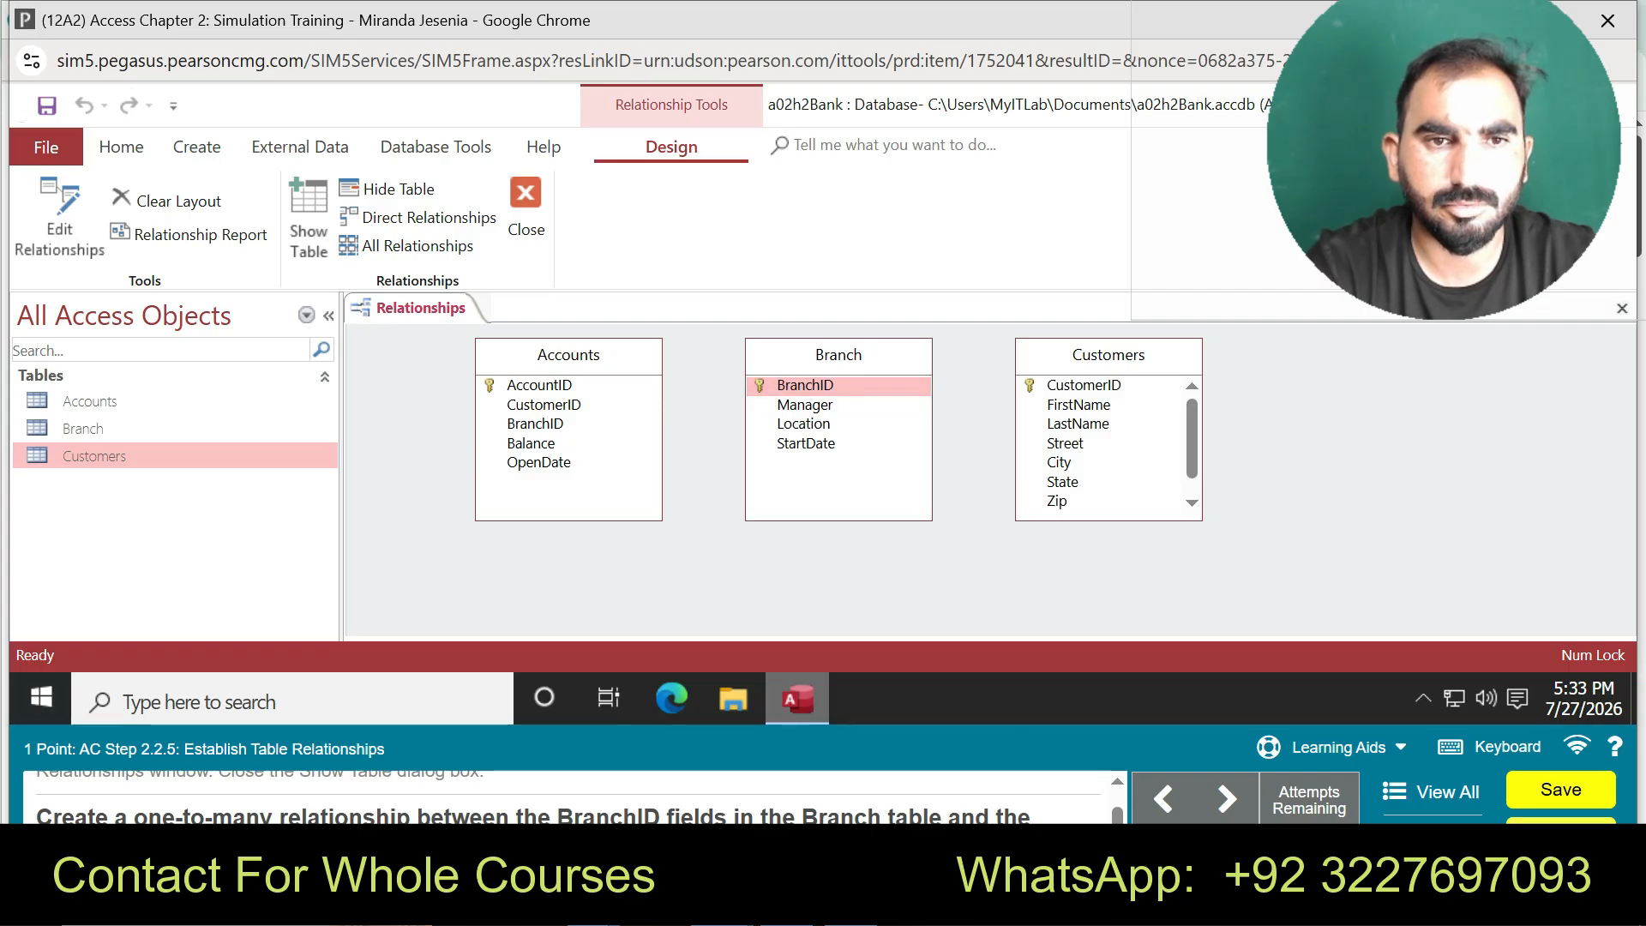
- Try linking Branch.BranchID to Accounts.BranchID through the simulation's guided practice
click(1331, 747)
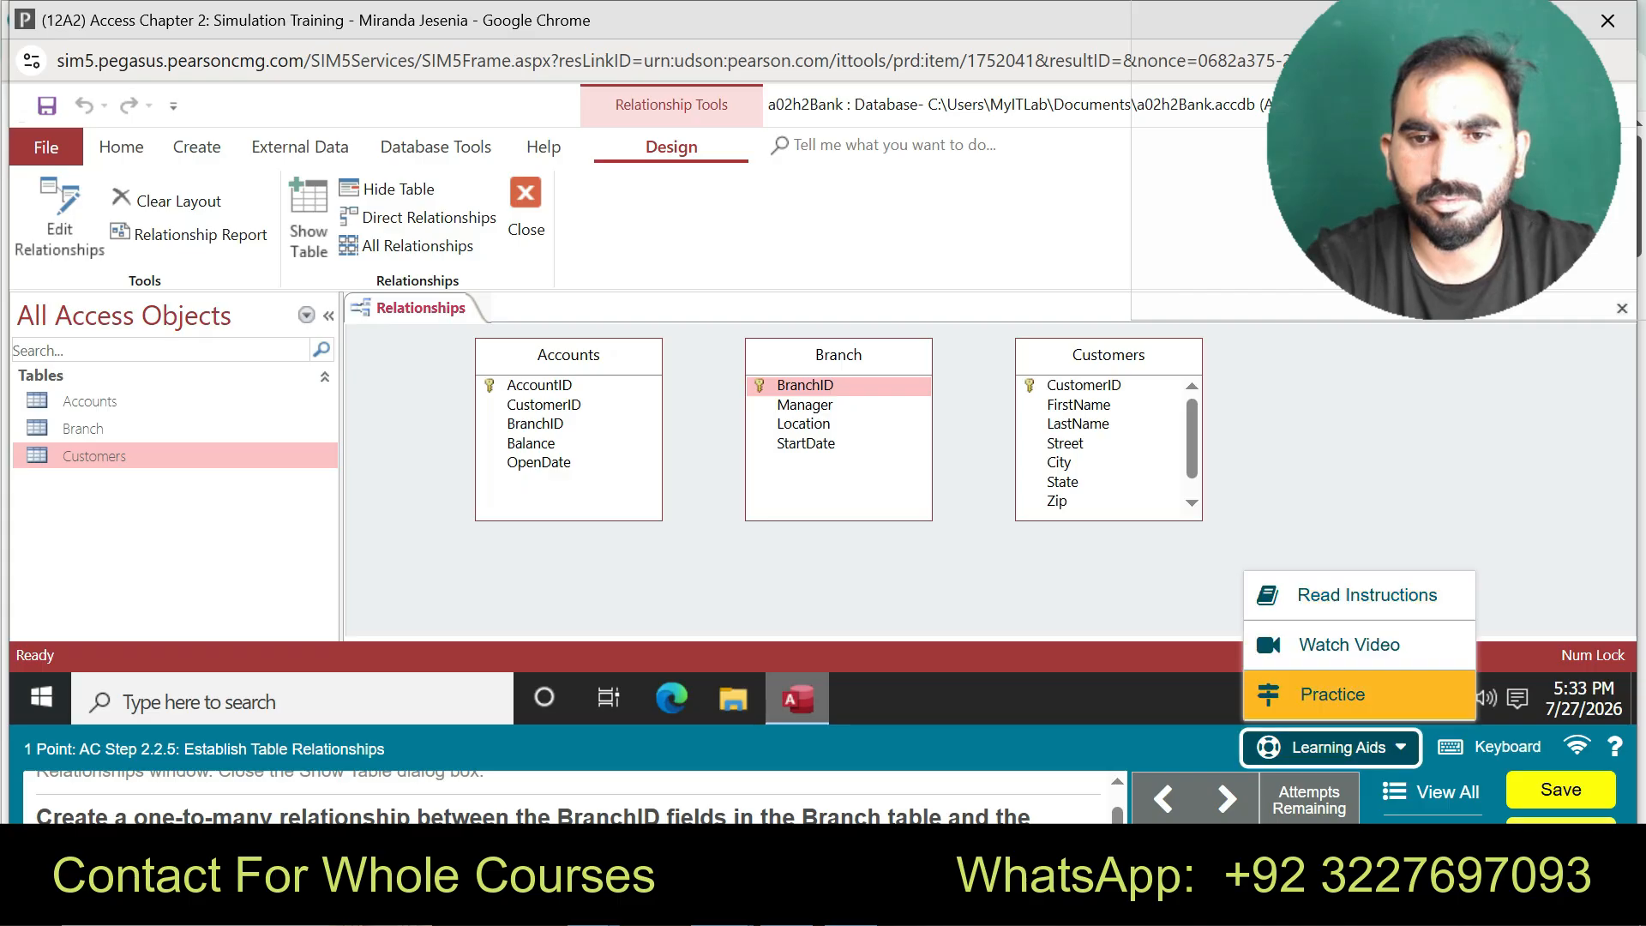
click(1329, 694)
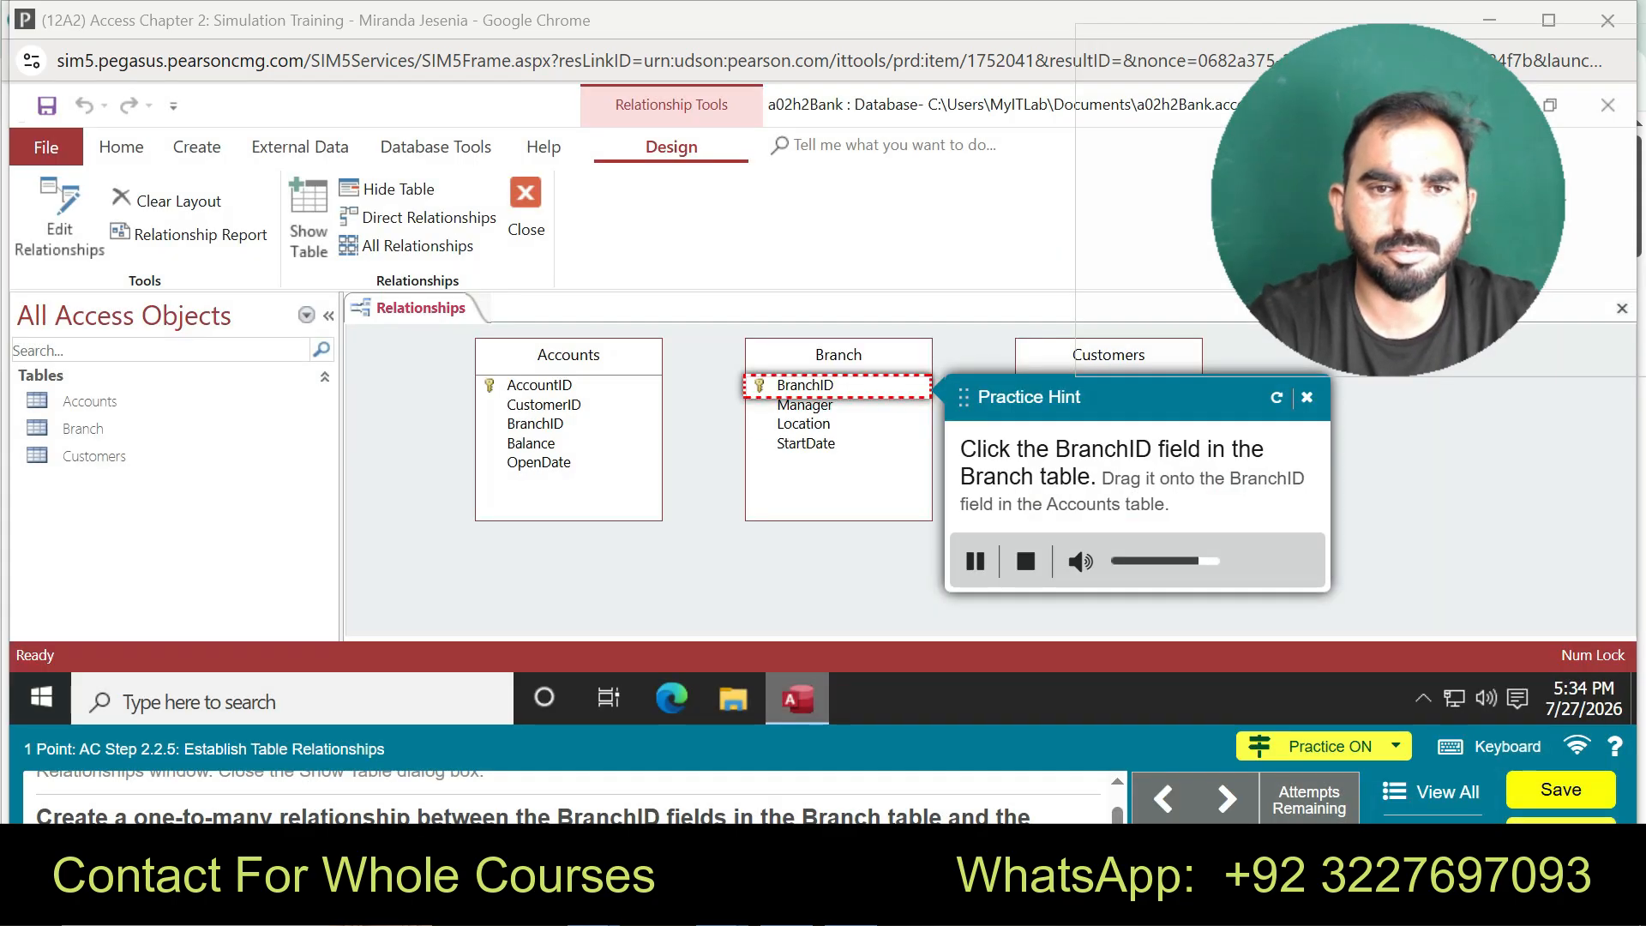
click(805, 385)
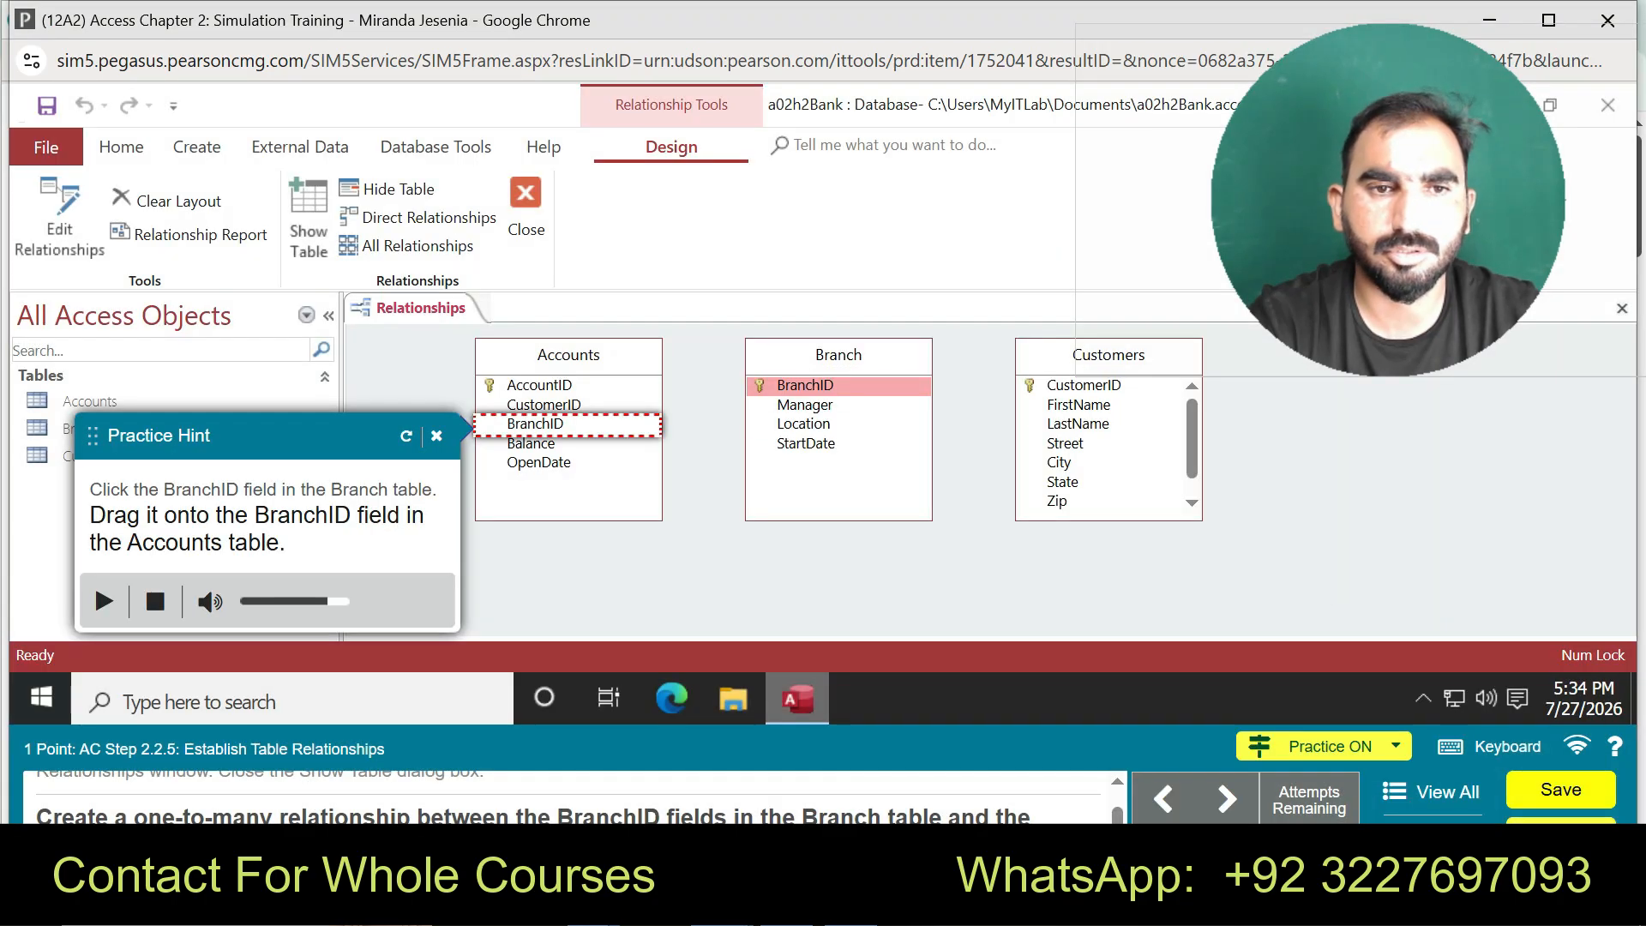
drag(805, 386, 549, 425)
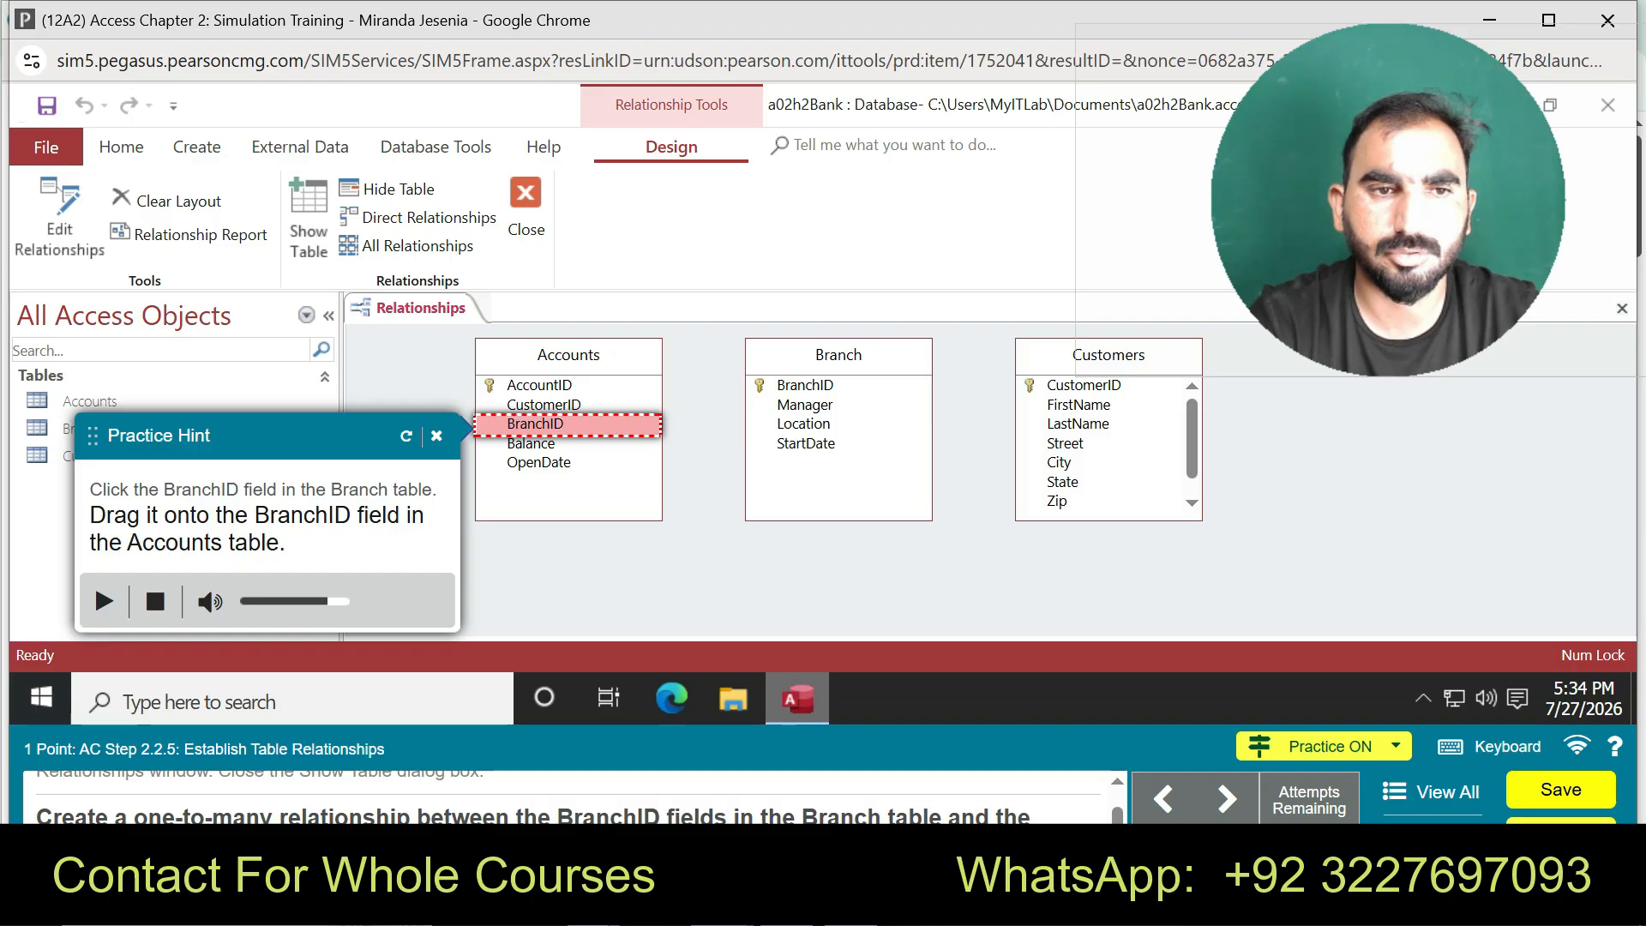
right_click(605, 424)
key(Escape)
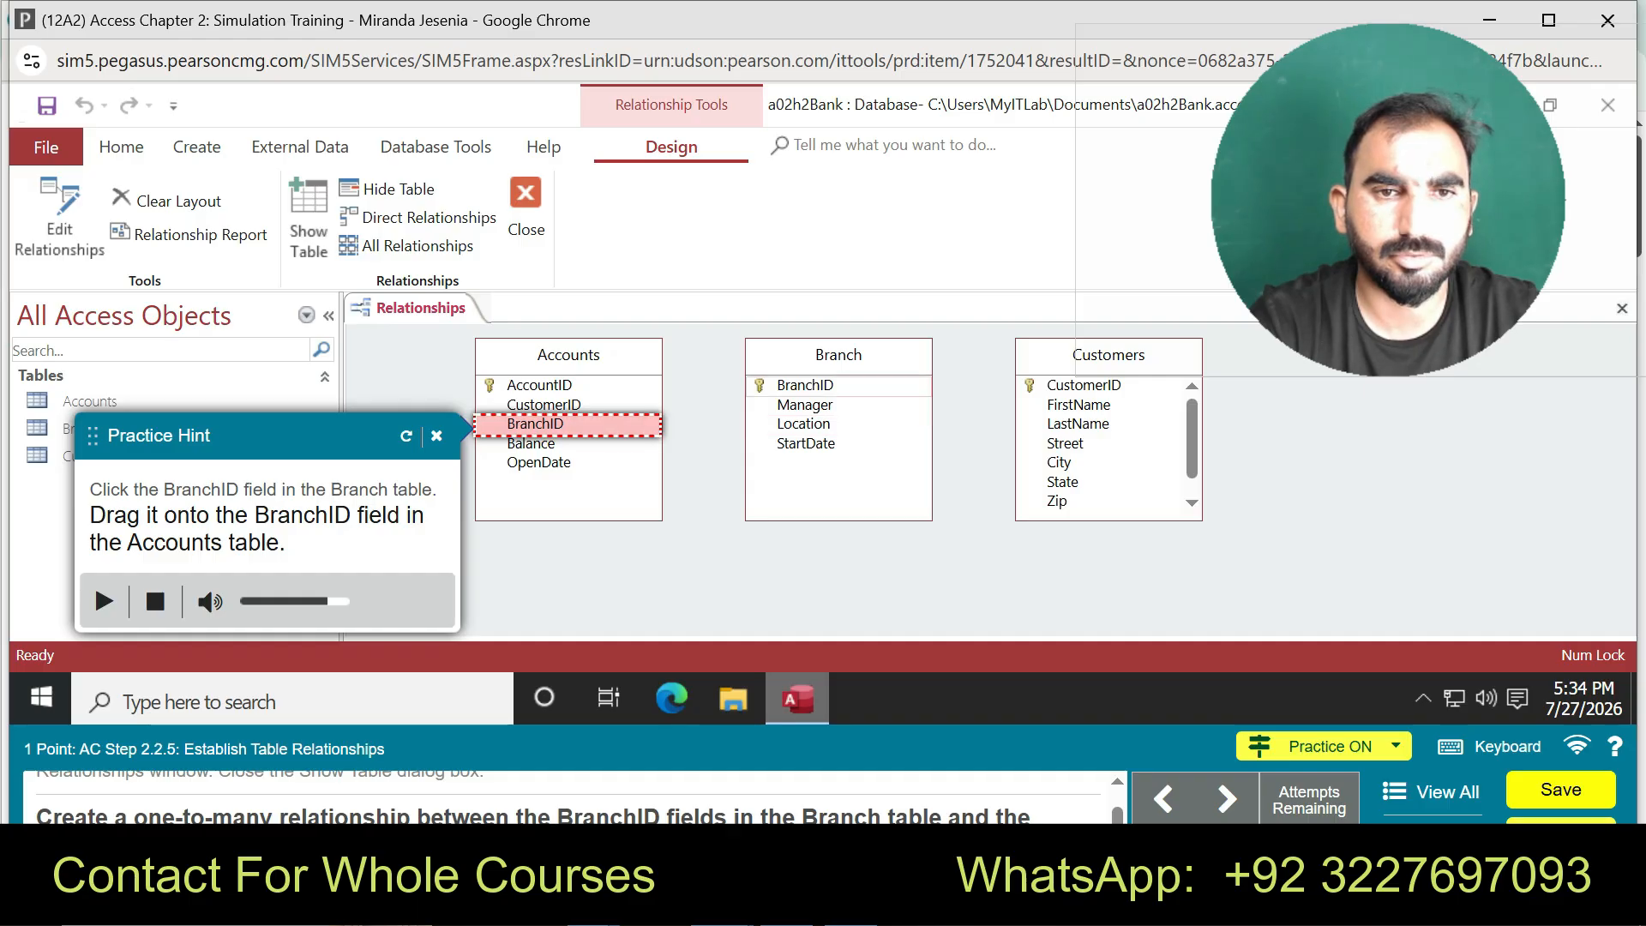
drag(806, 385, 535, 424)
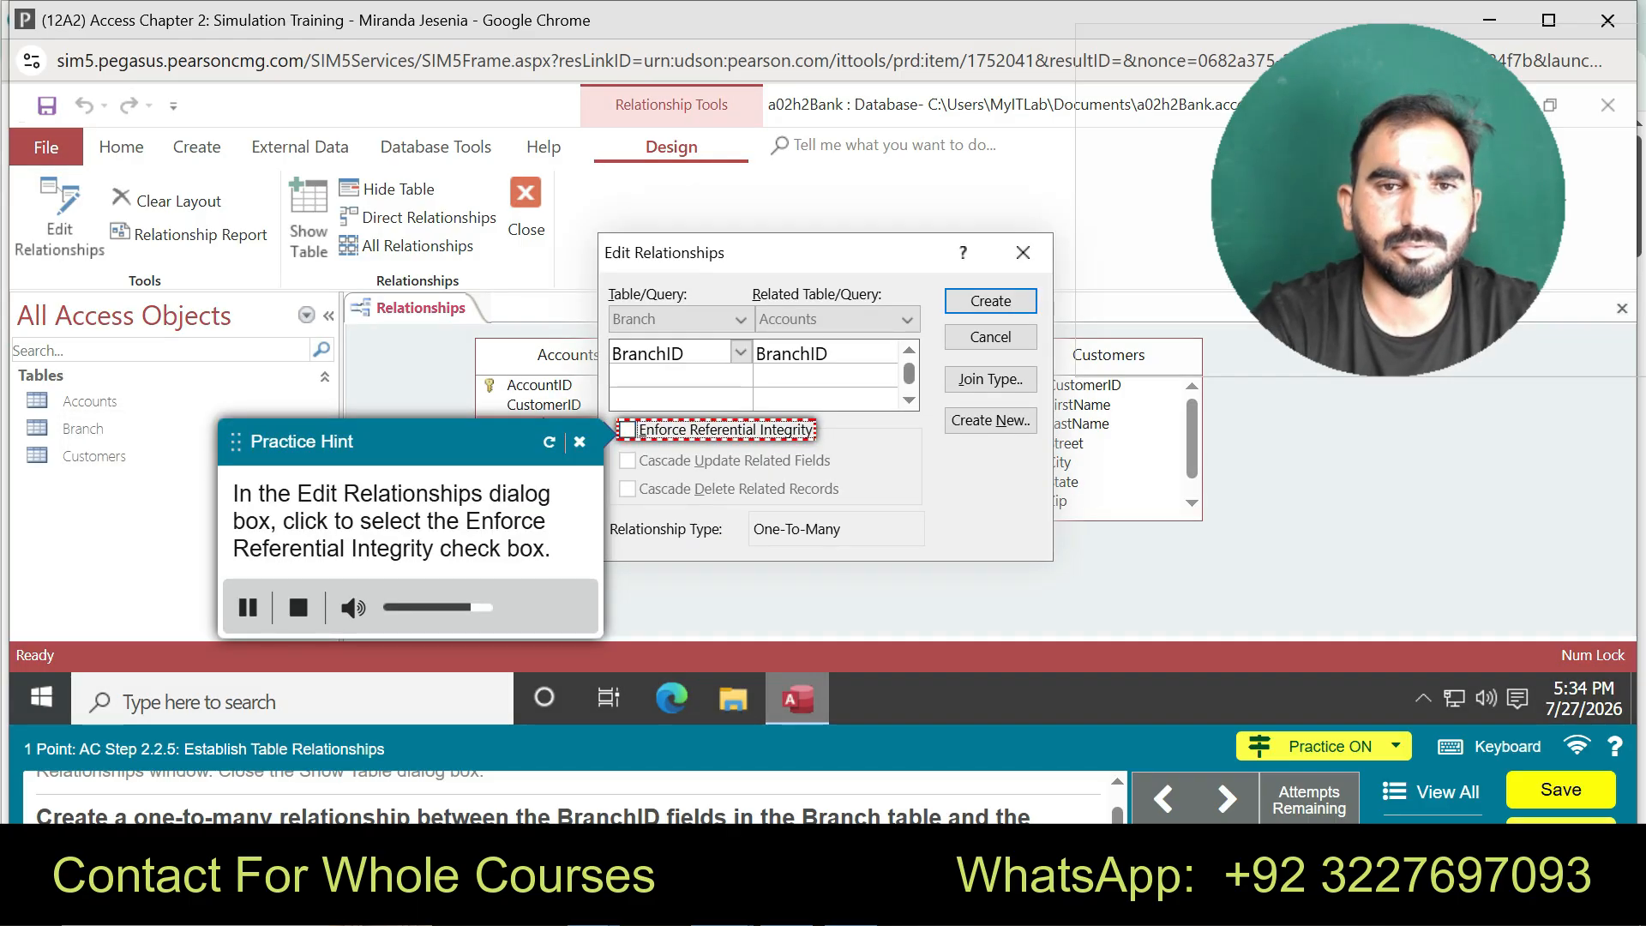
click(580, 442)
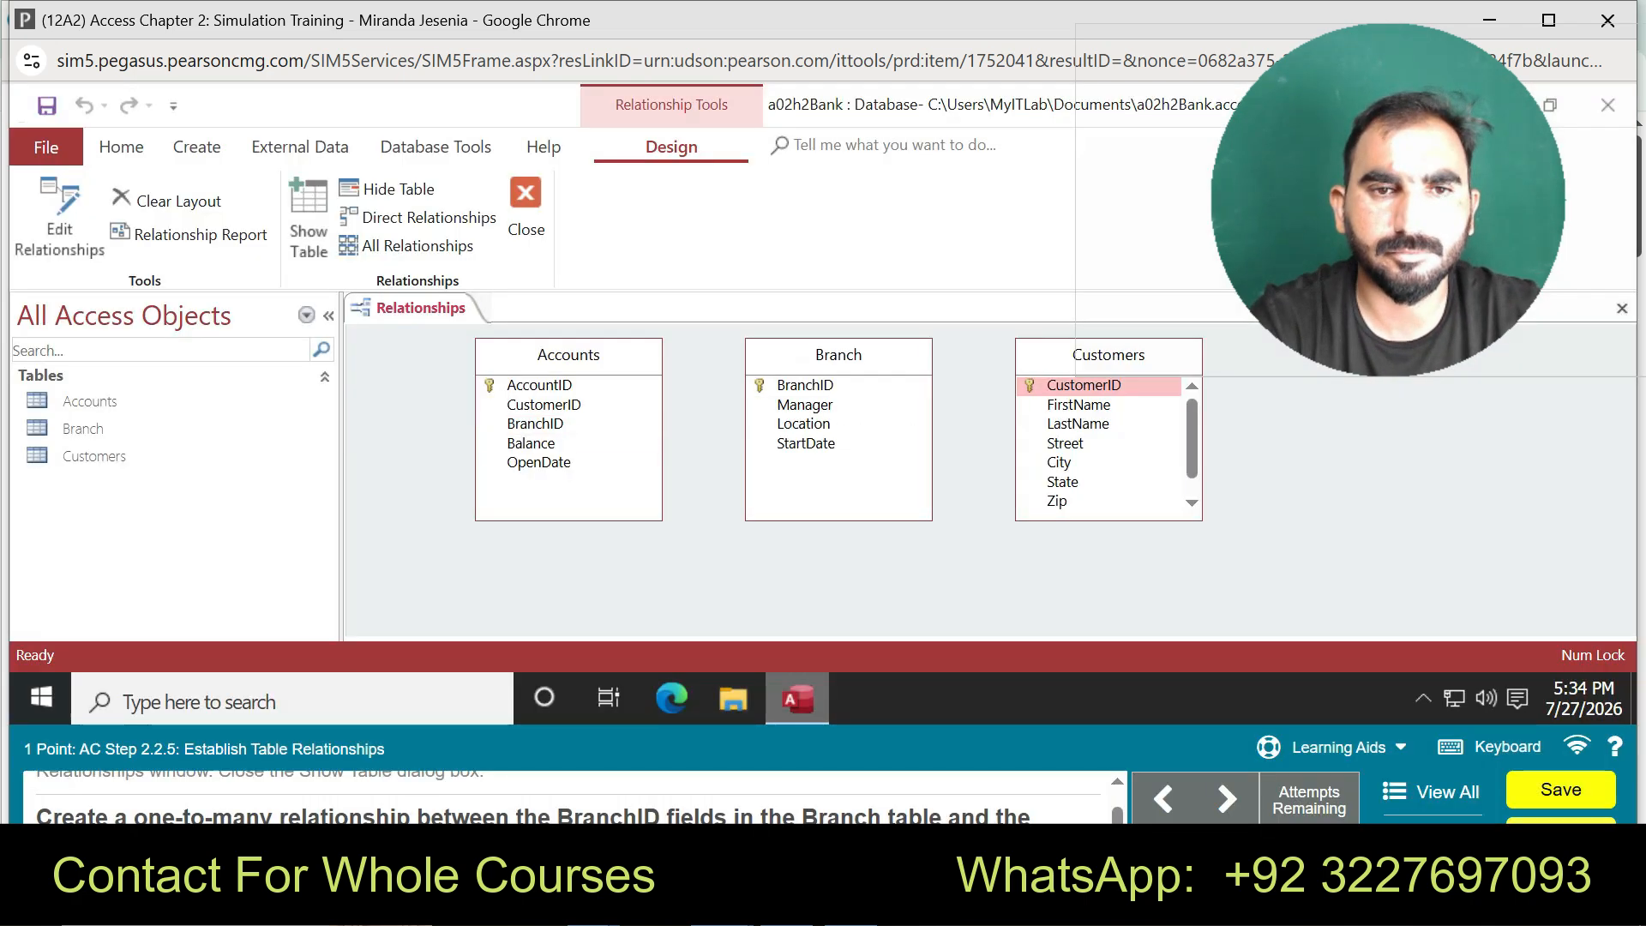
- Join Branch.BranchID to Accounts.BranchID with referential integrity enforced
drag(804, 386, 537, 425)
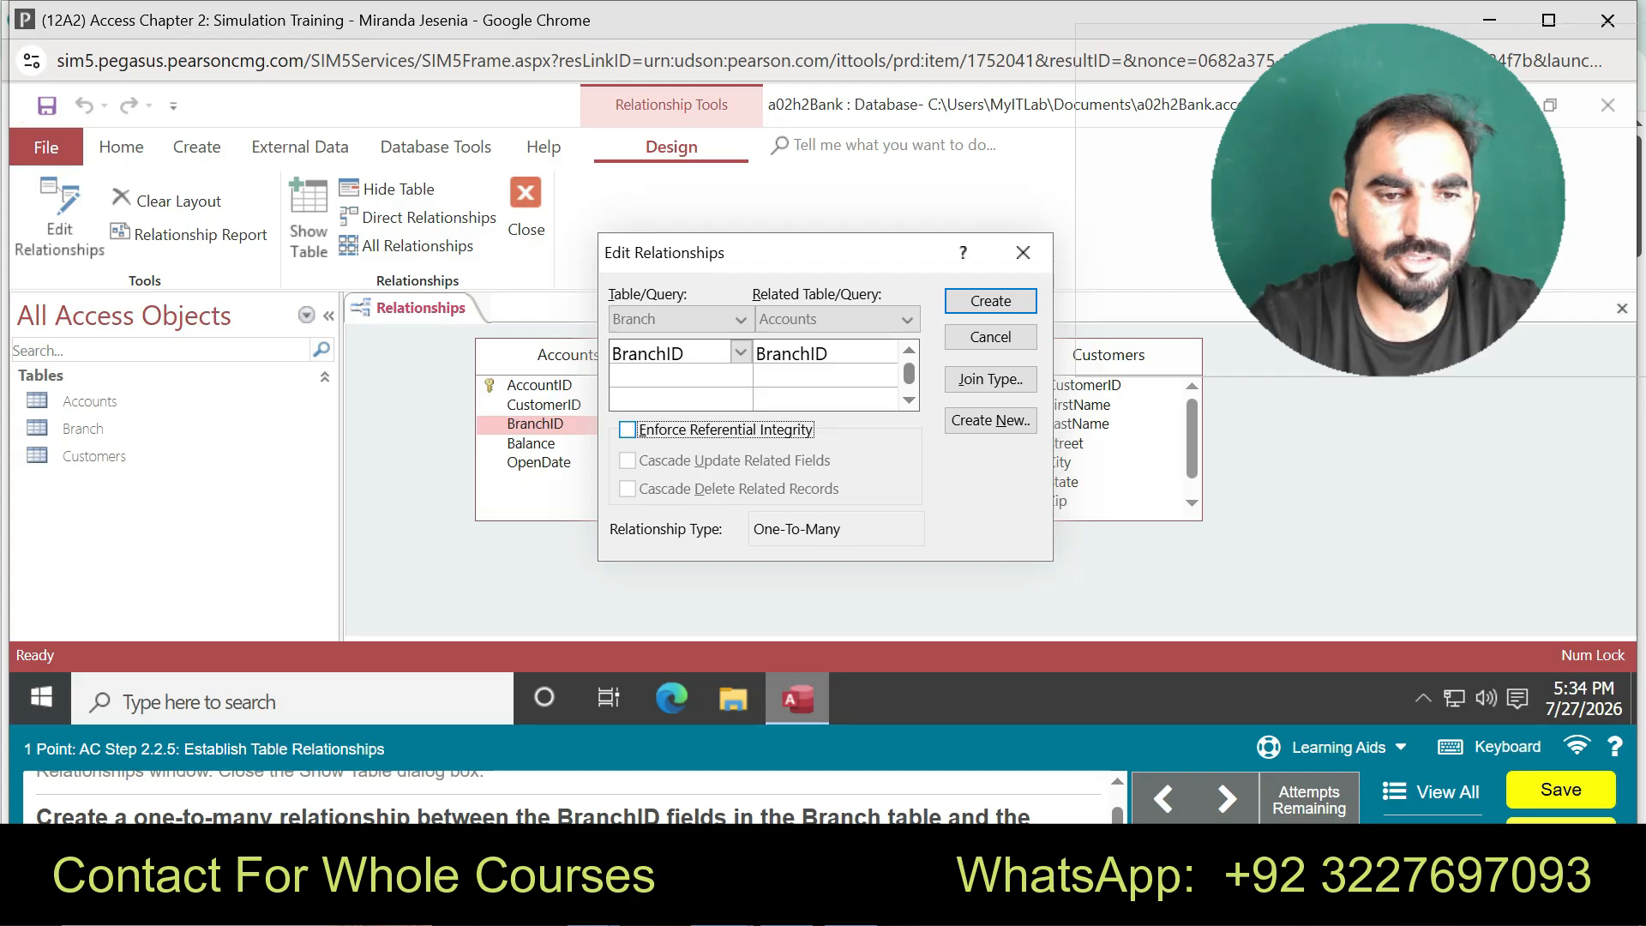
click(627, 430)
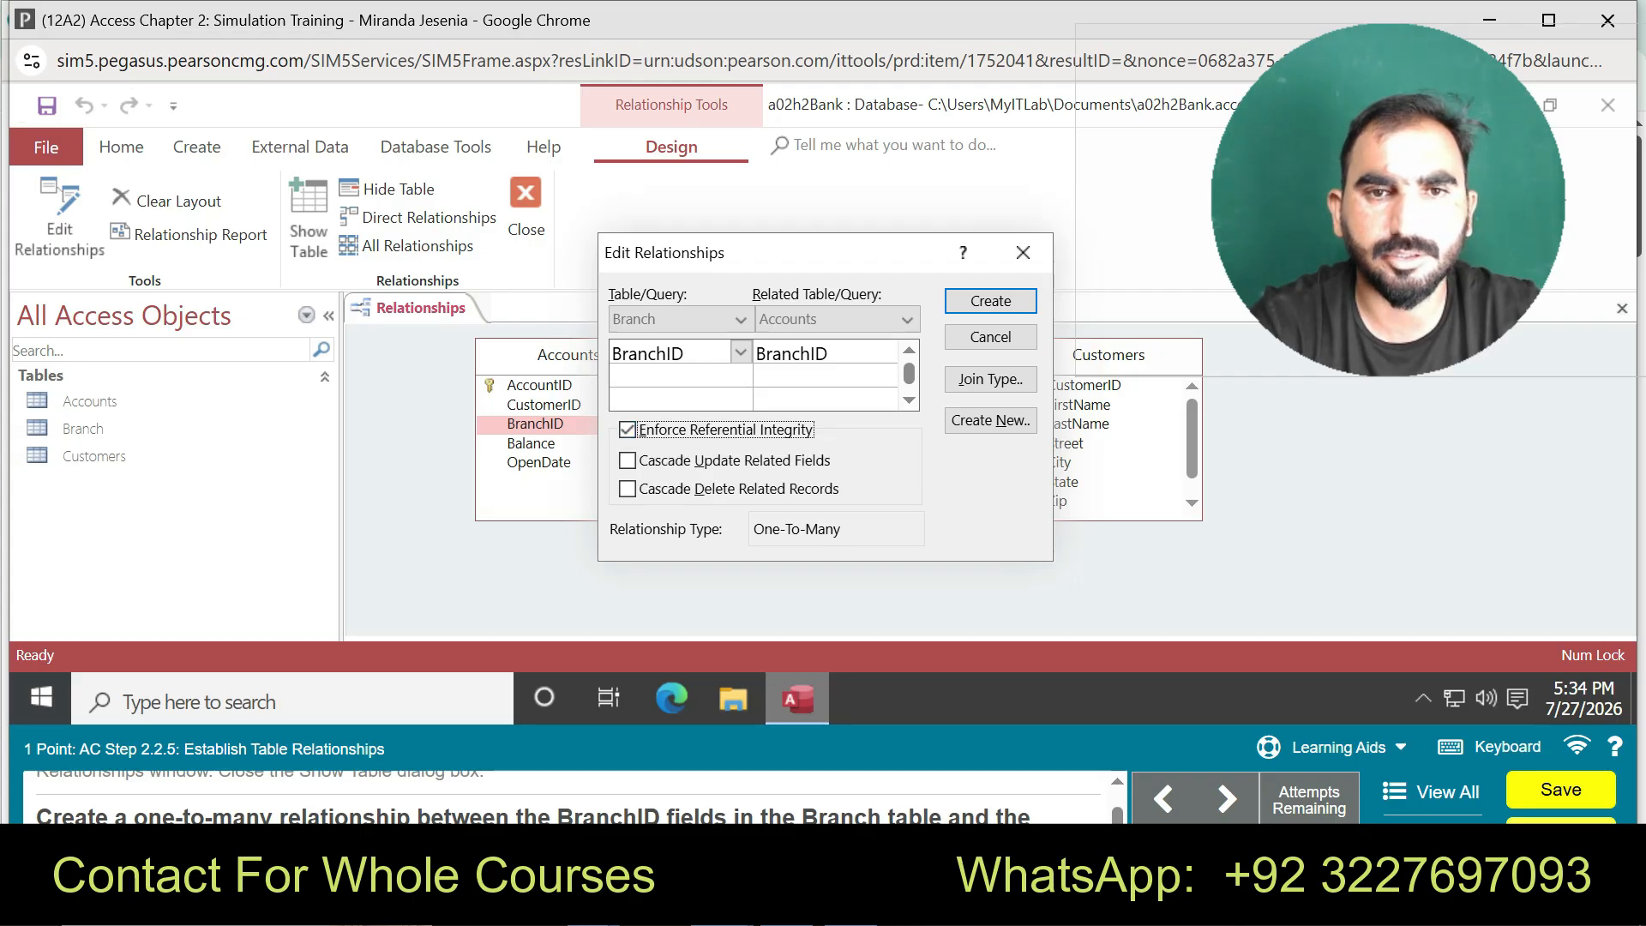
click(990, 301)
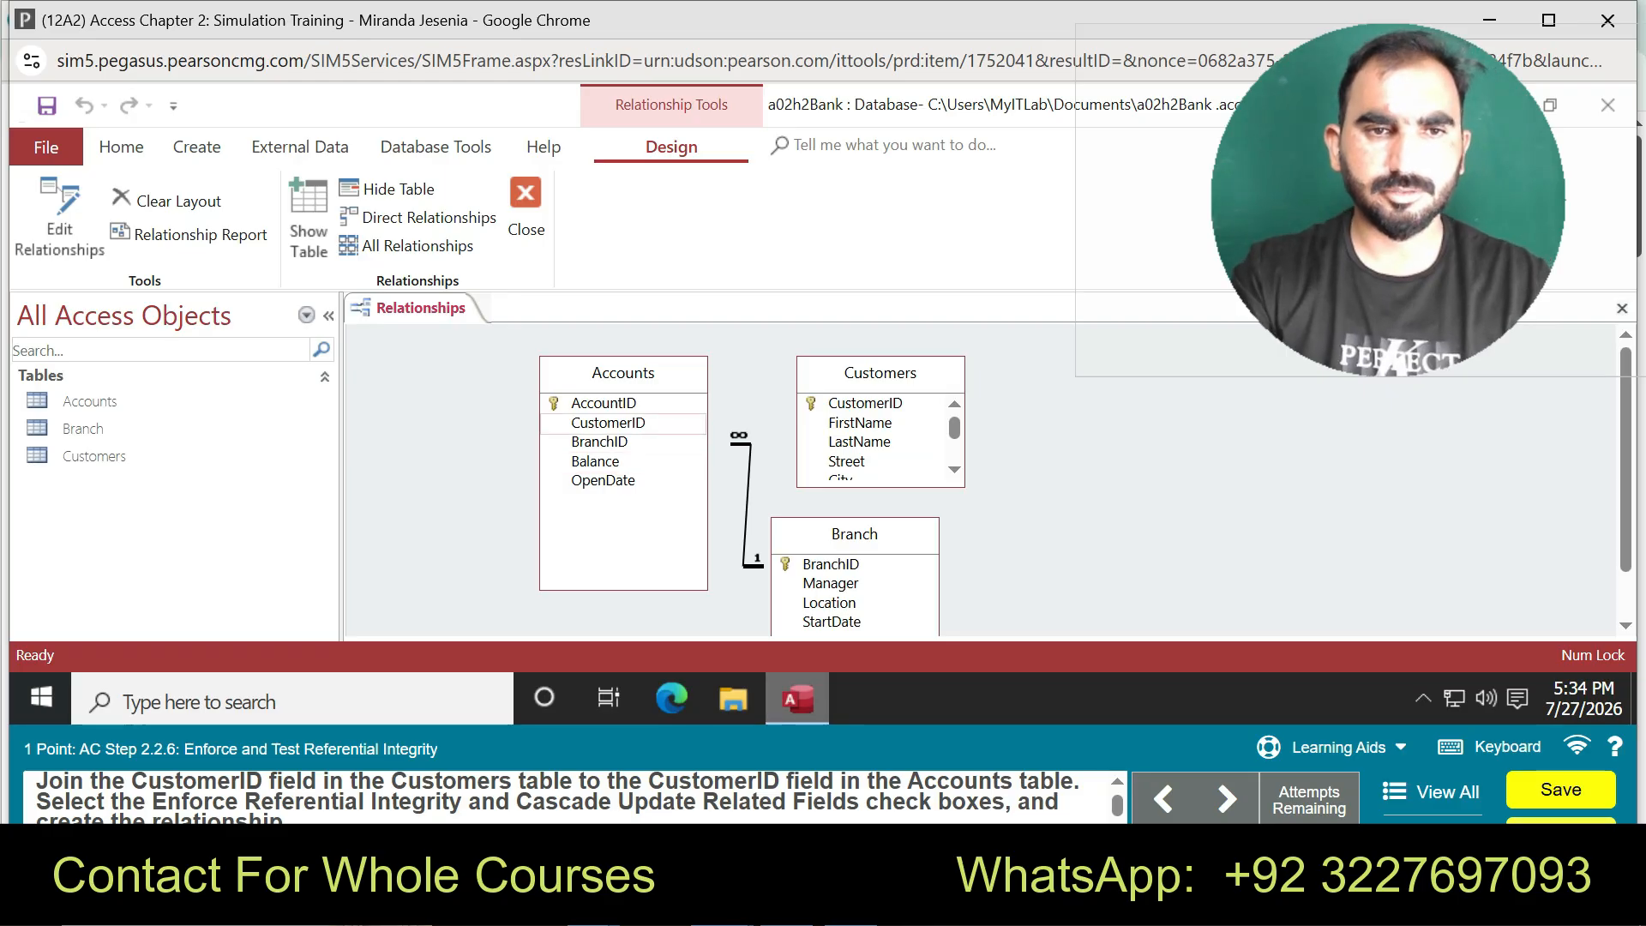
- Join Customers.CustomerID to Accounts.CustomerID, enforcing referential integrity and cascading updates
click(608, 423)
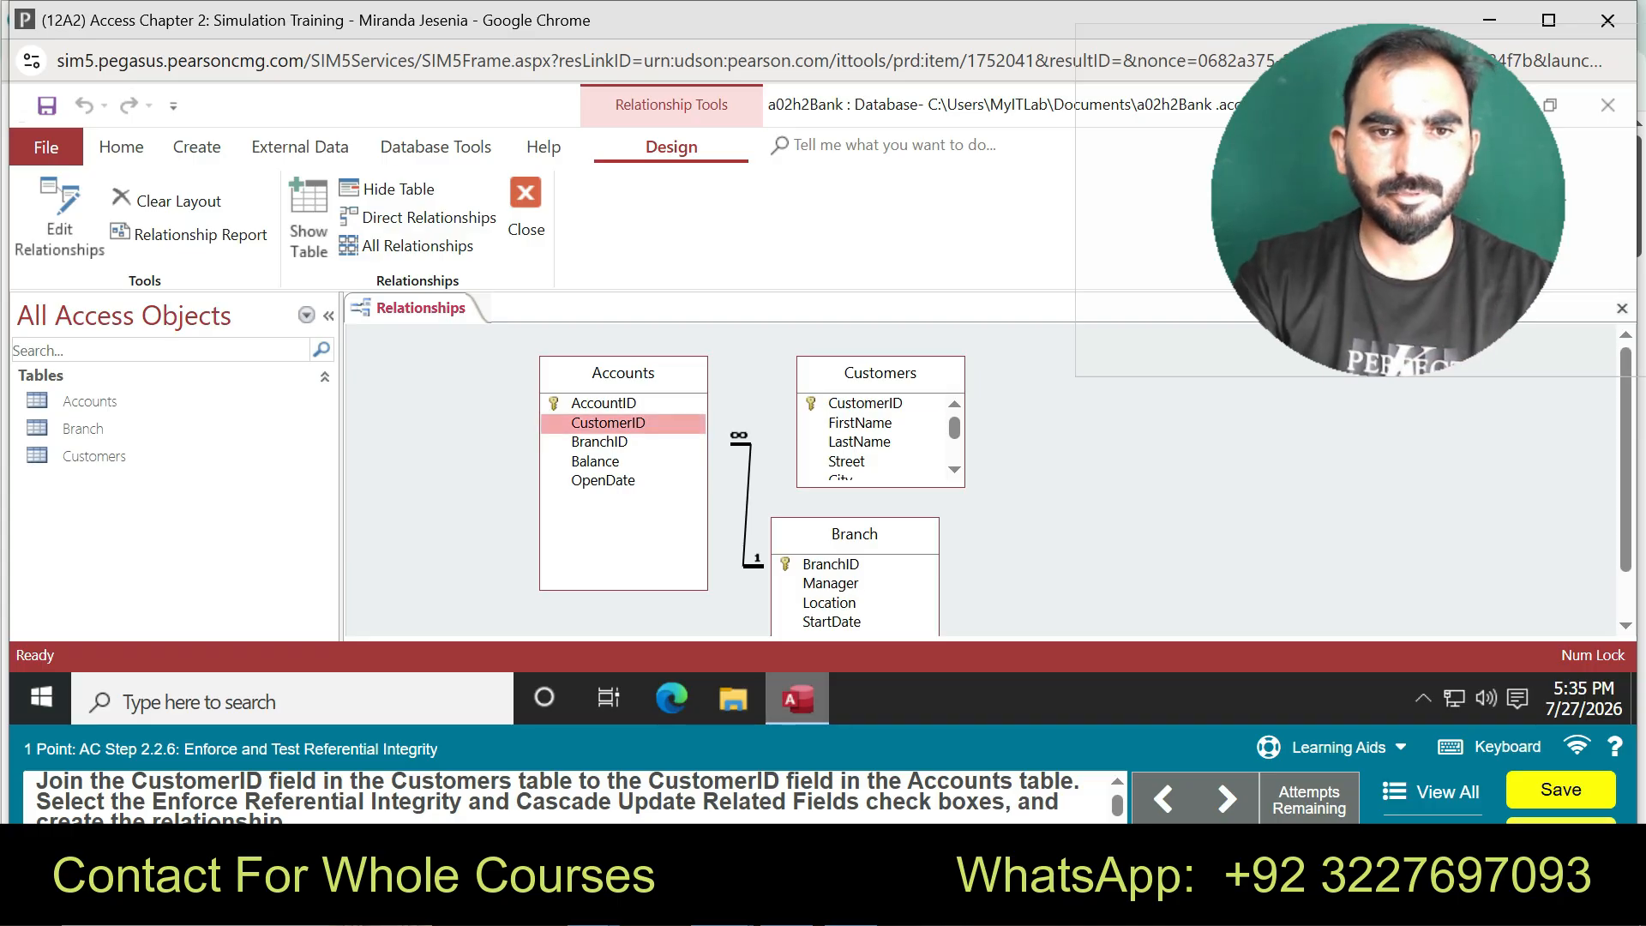
drag(865, 403, 601, 422)
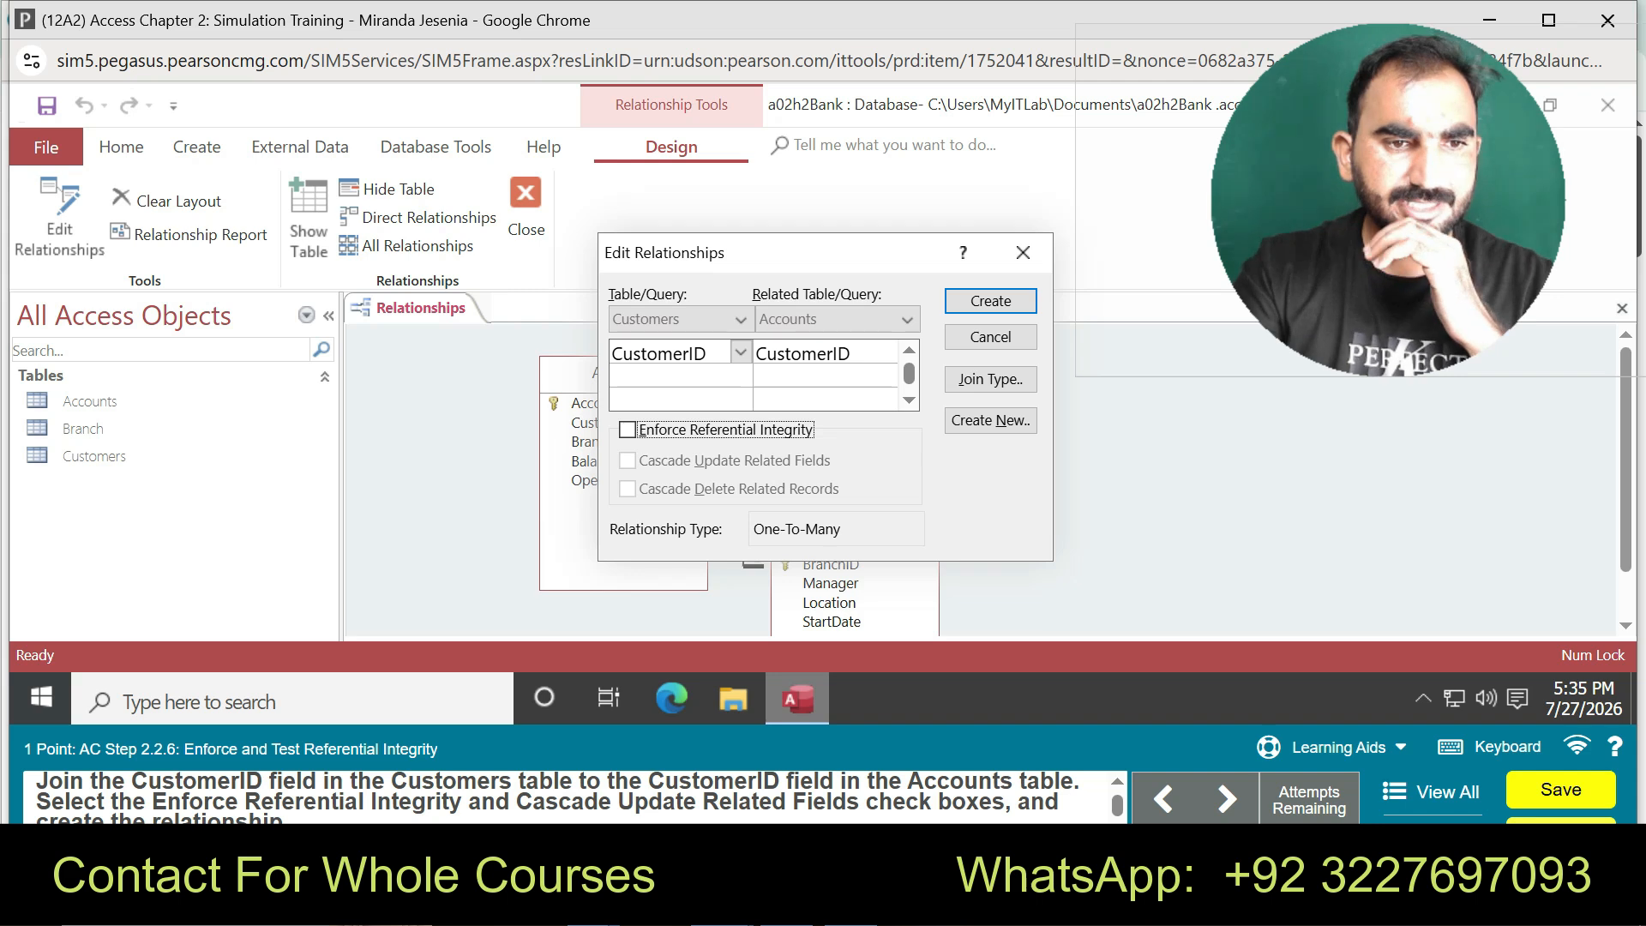
click(628, 430)
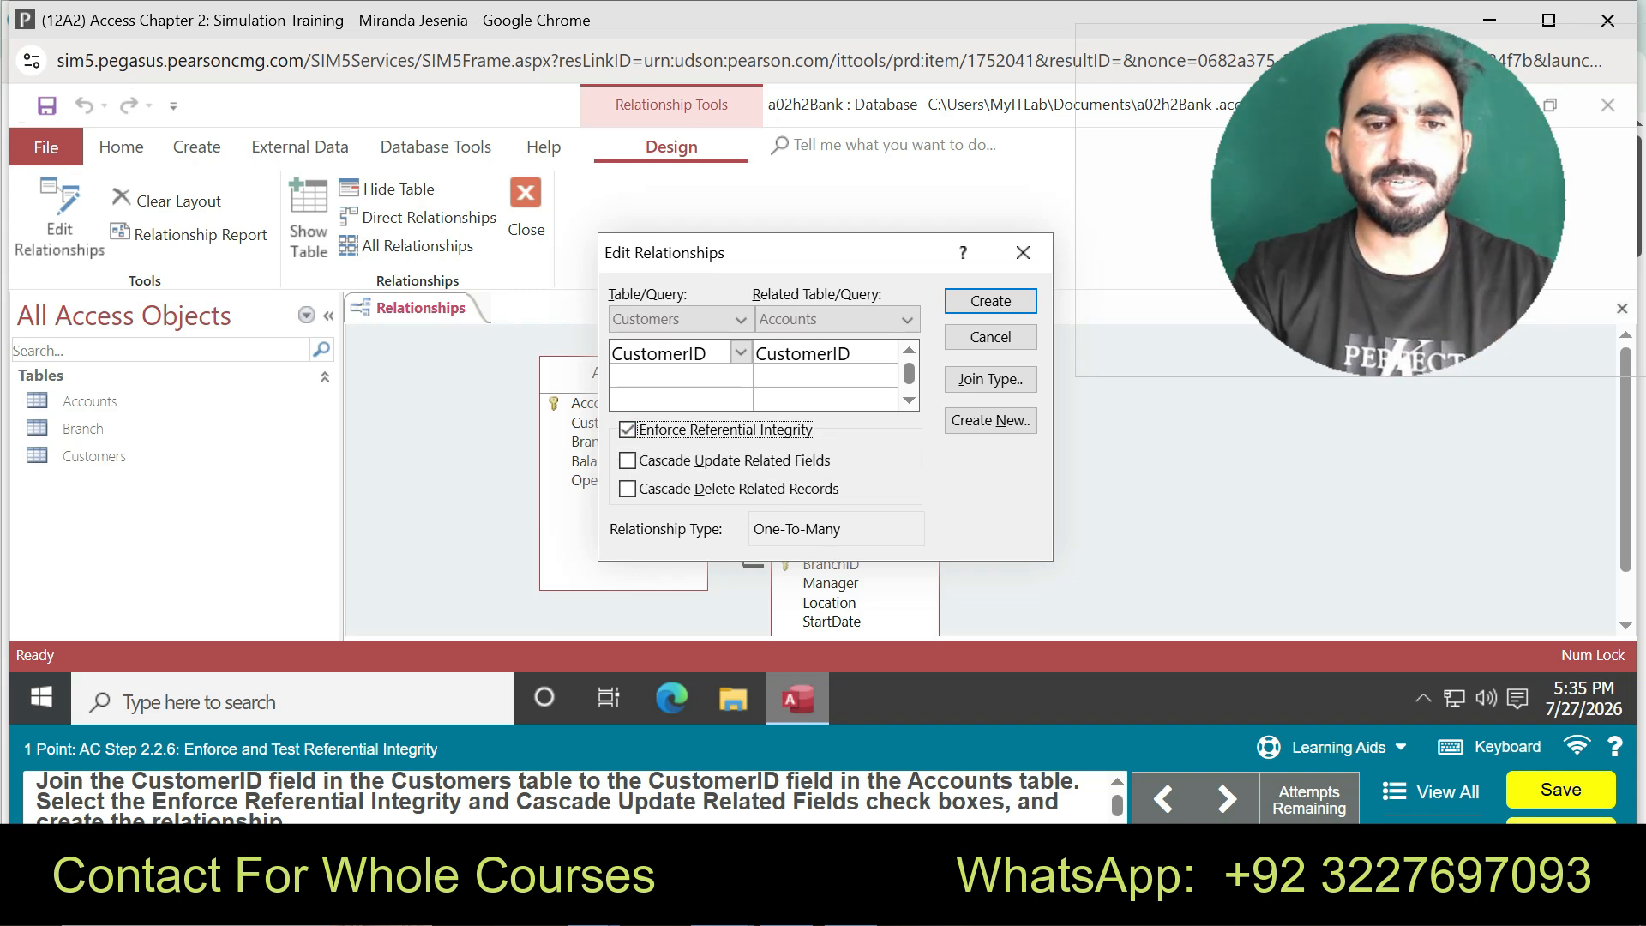
click(628, 461)
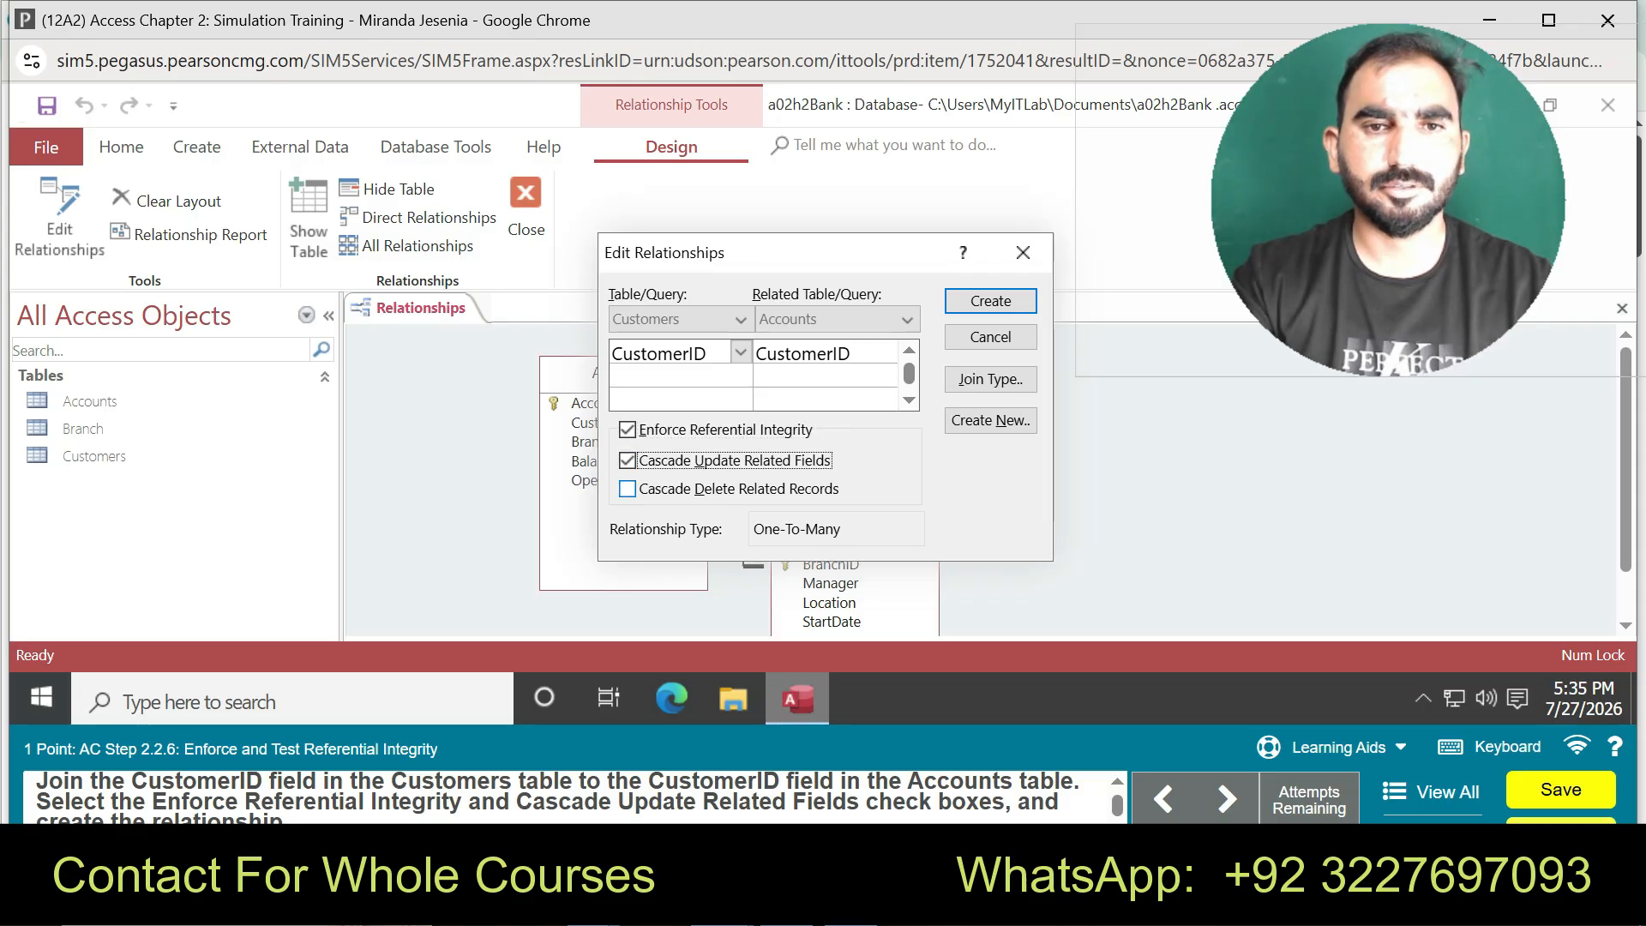
click(990, 301)
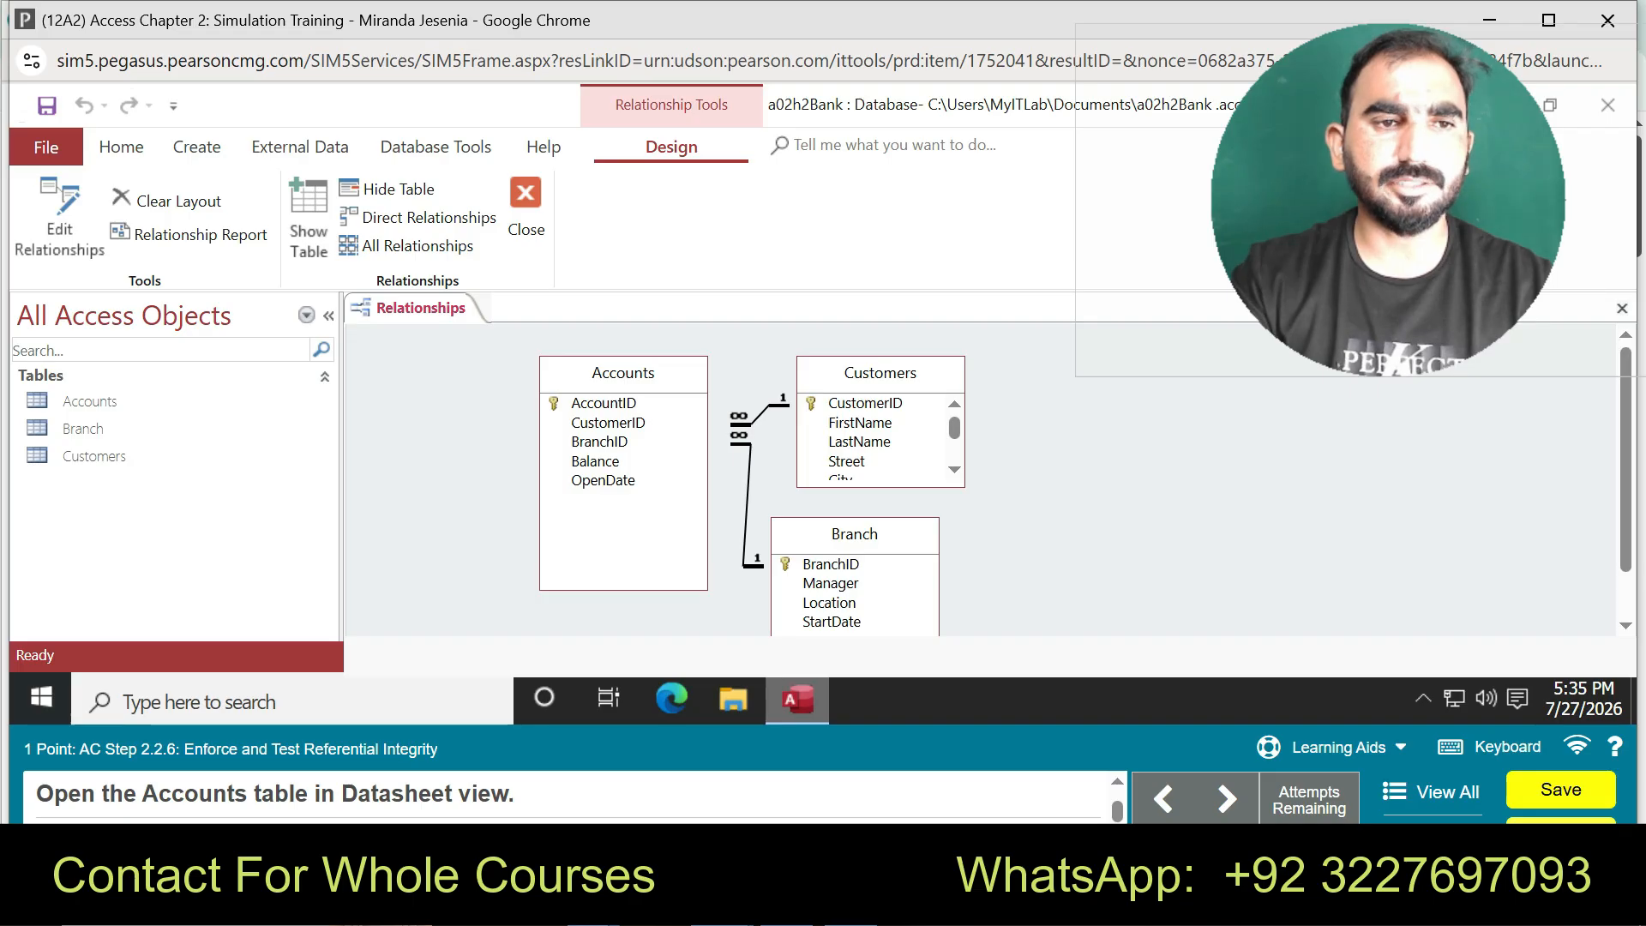
- Open the Accounts table and go to the new-record row at its end
click(90, 401)
double_click(90, 401)
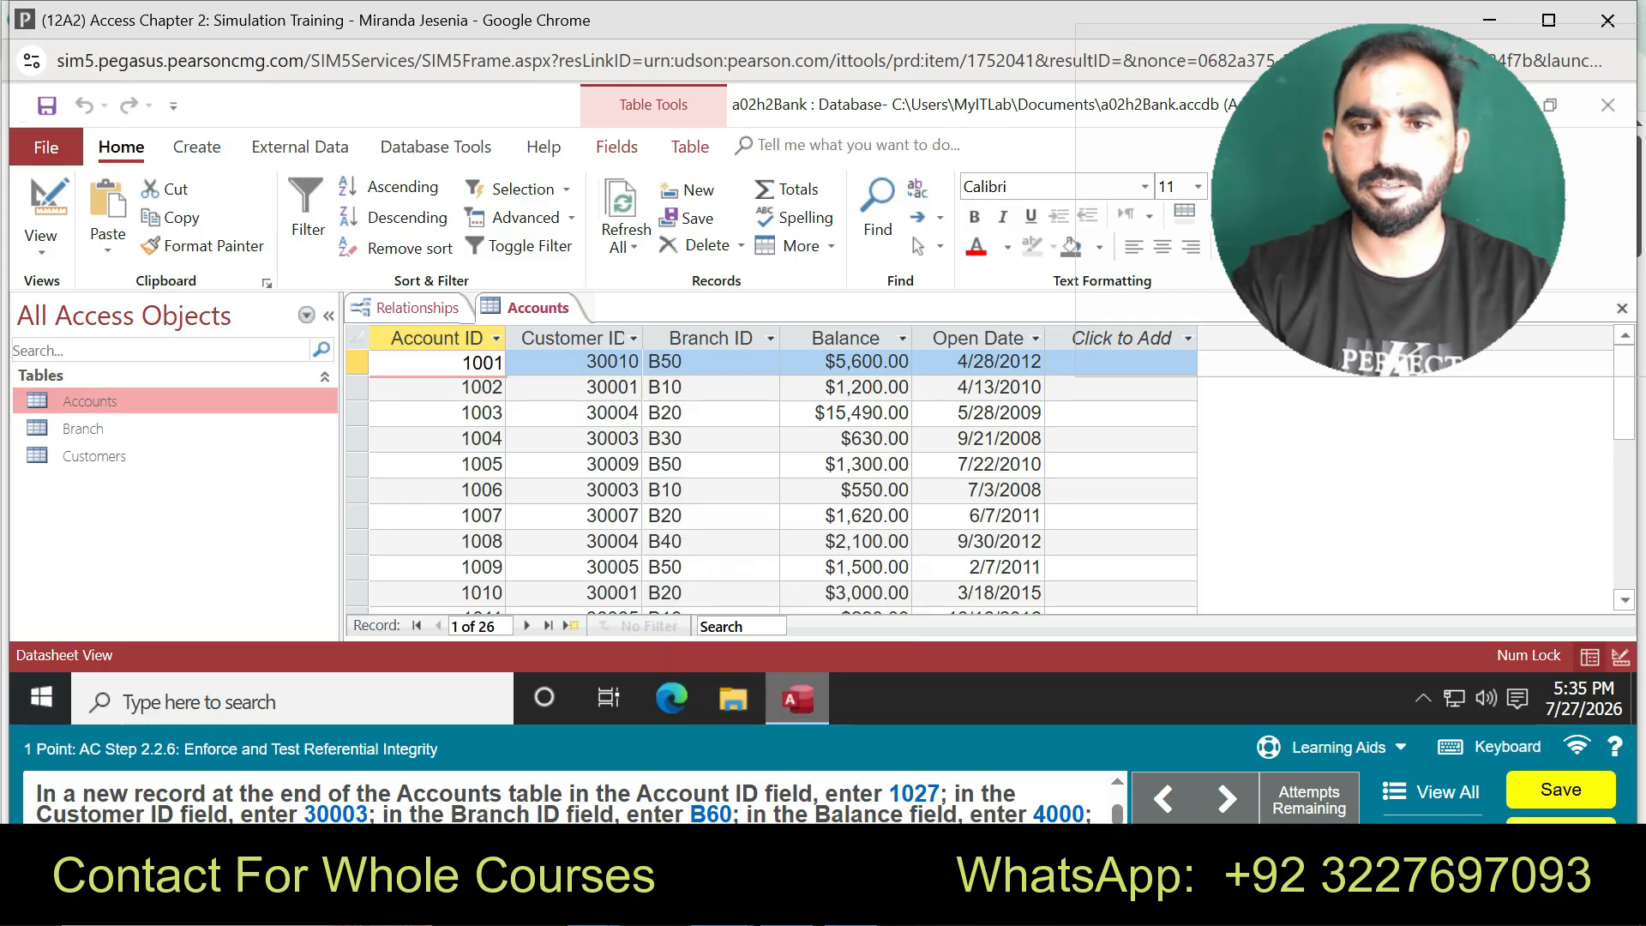
drag(1624, 390, 1624, 517)
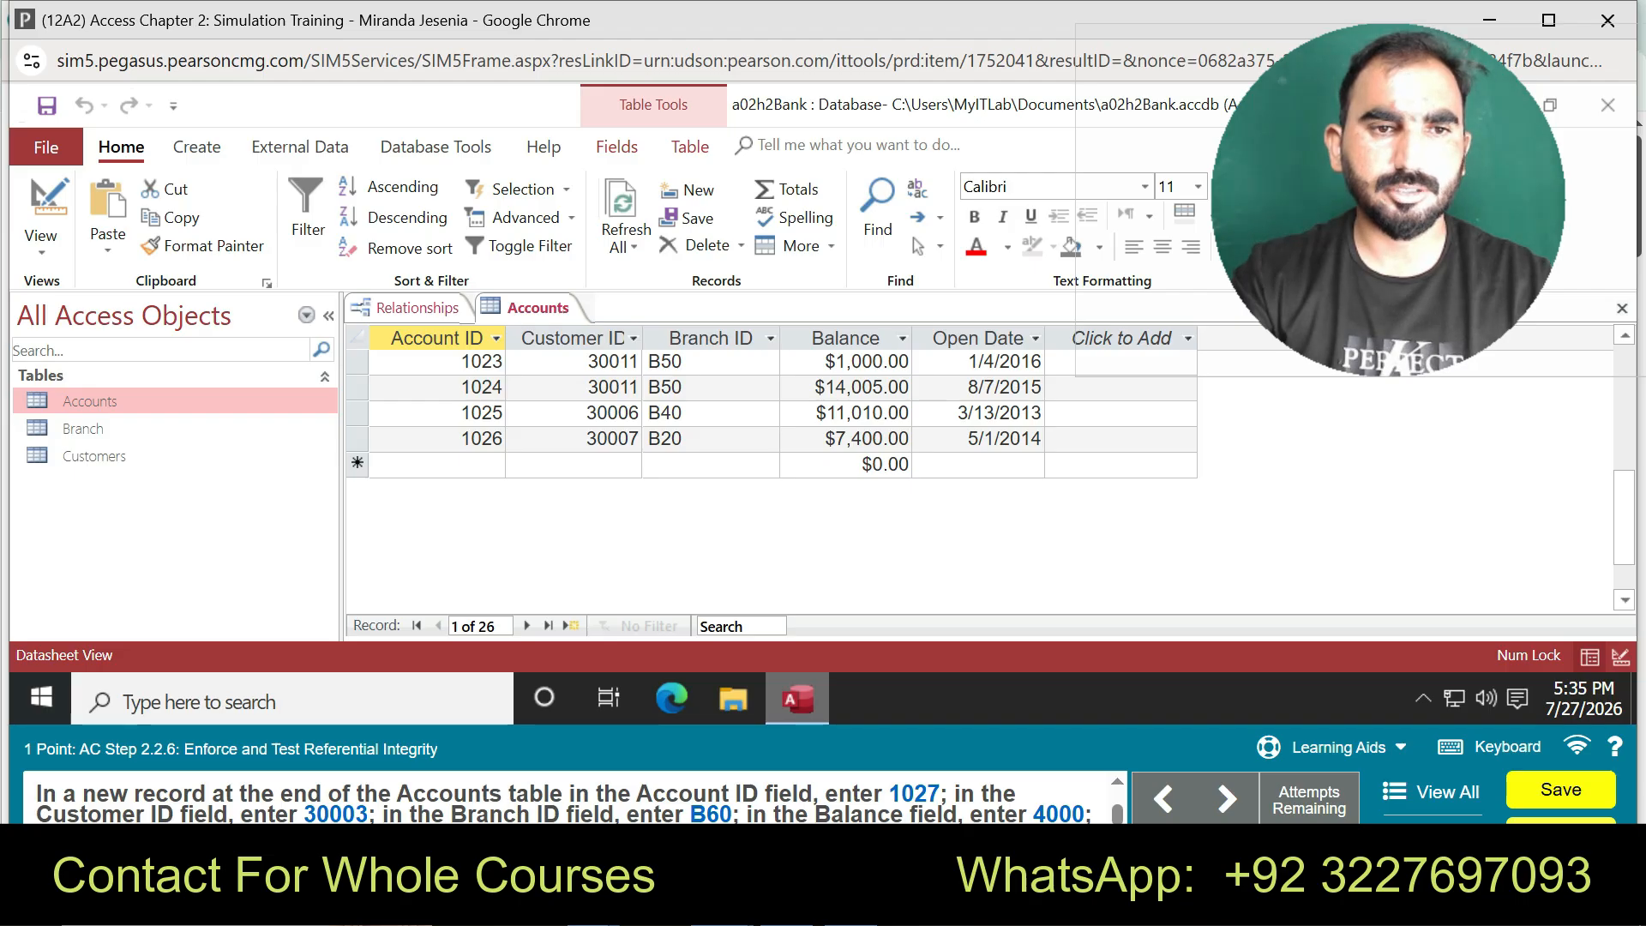
click(438, 464)
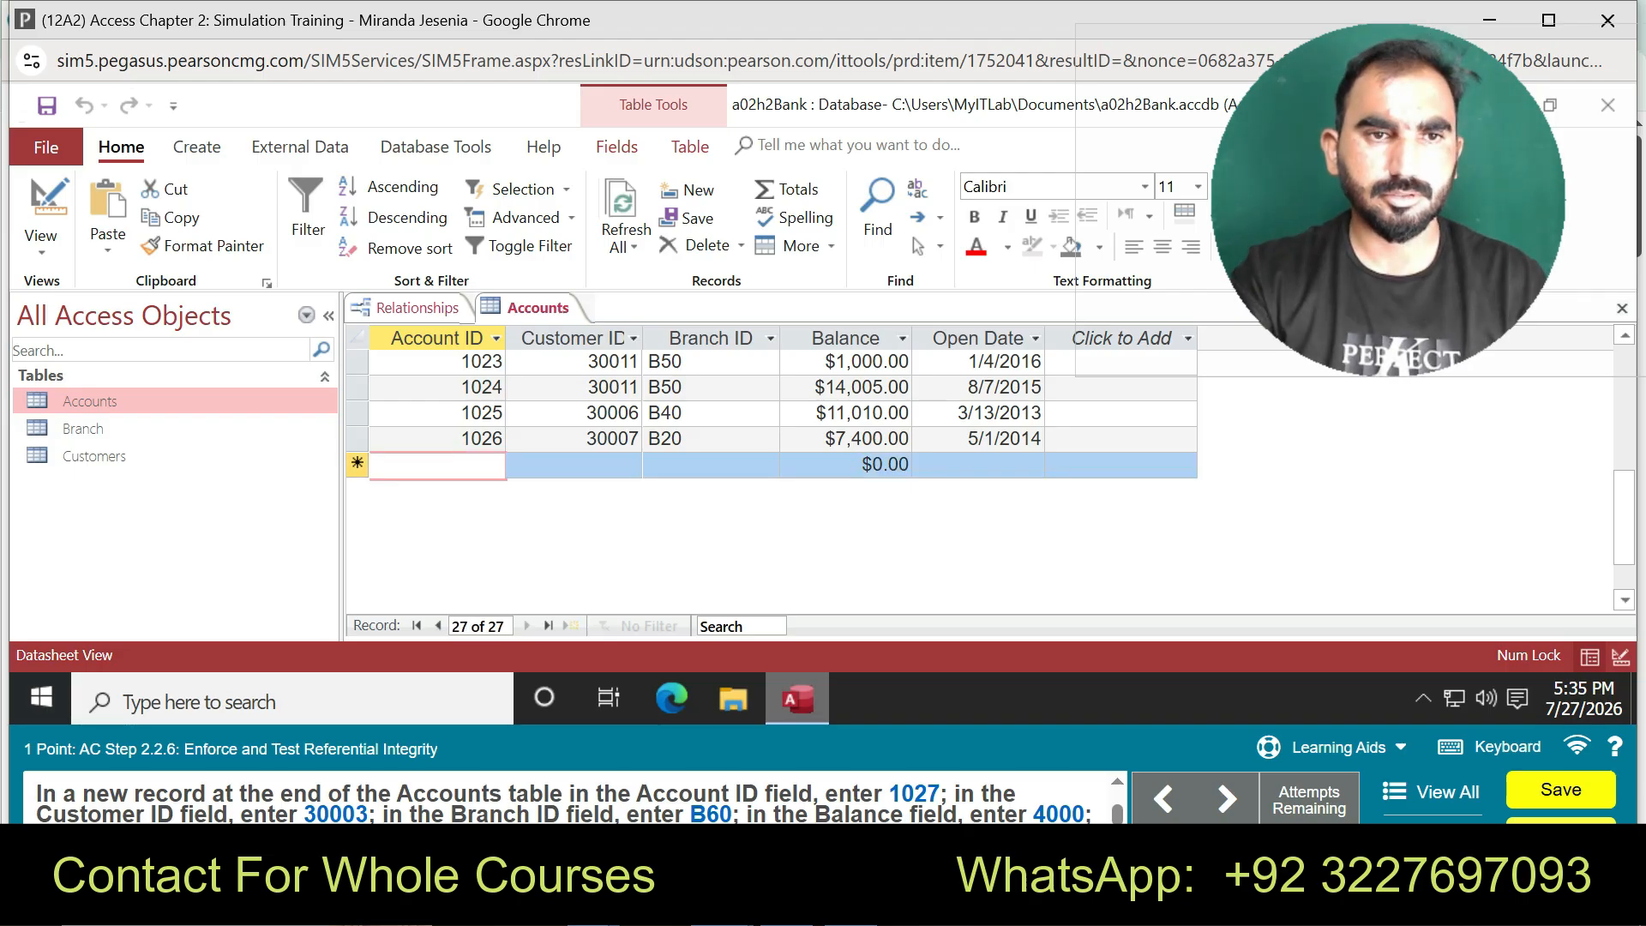
key(Tab)
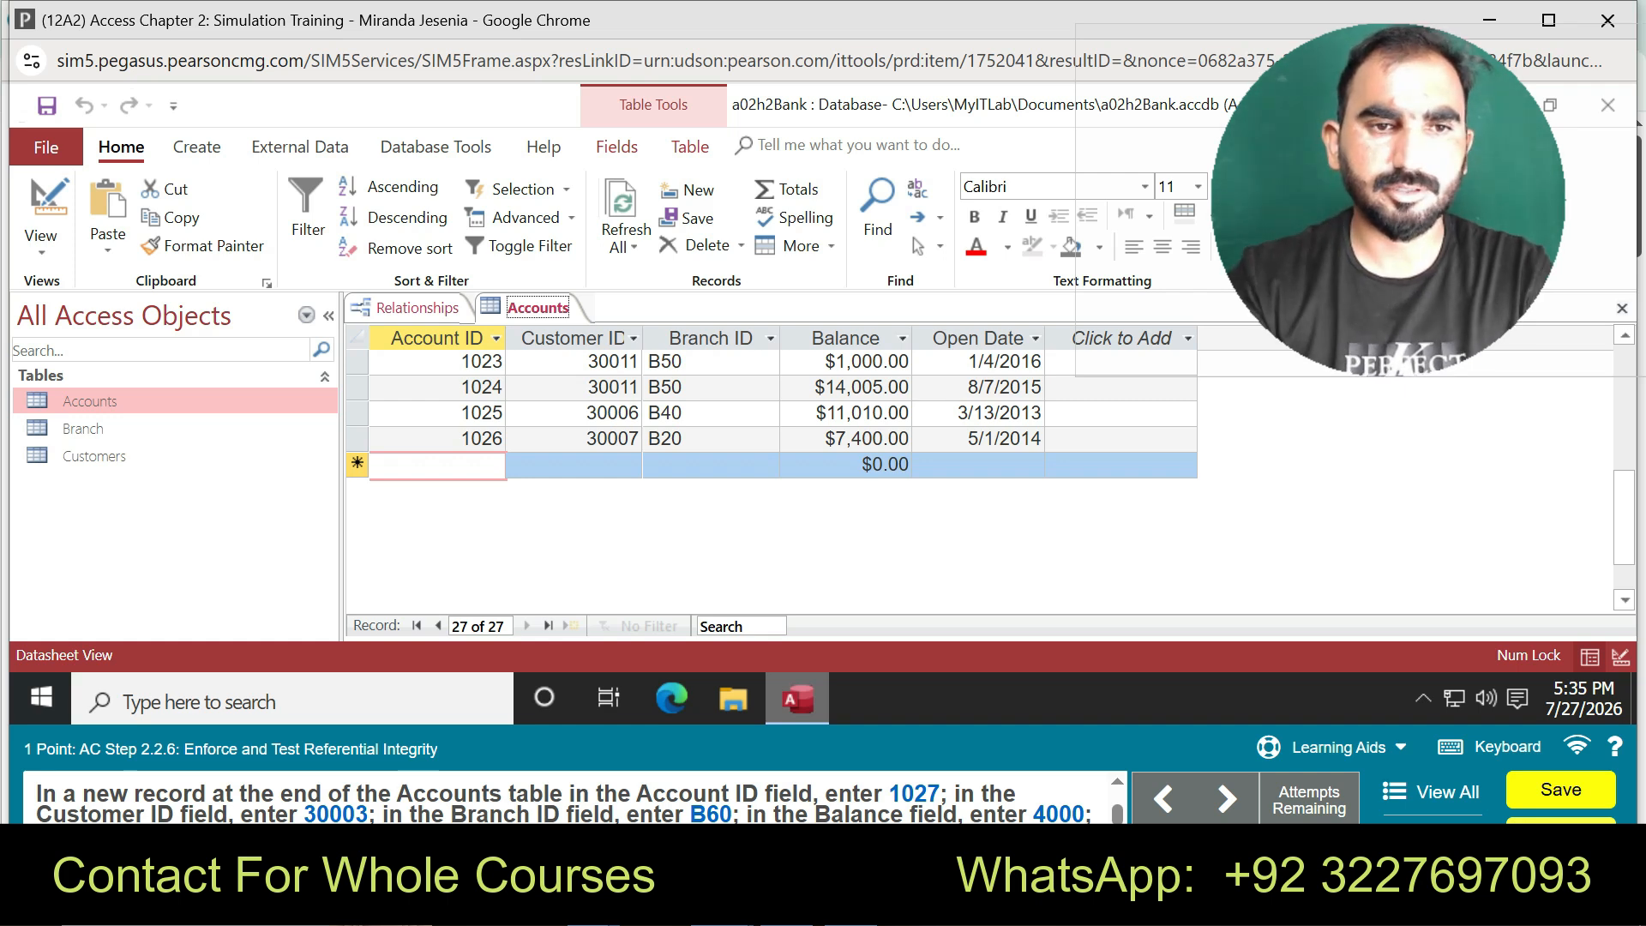
- Start new record 1027 with customer 30003 and branch B60
click(454, 464)
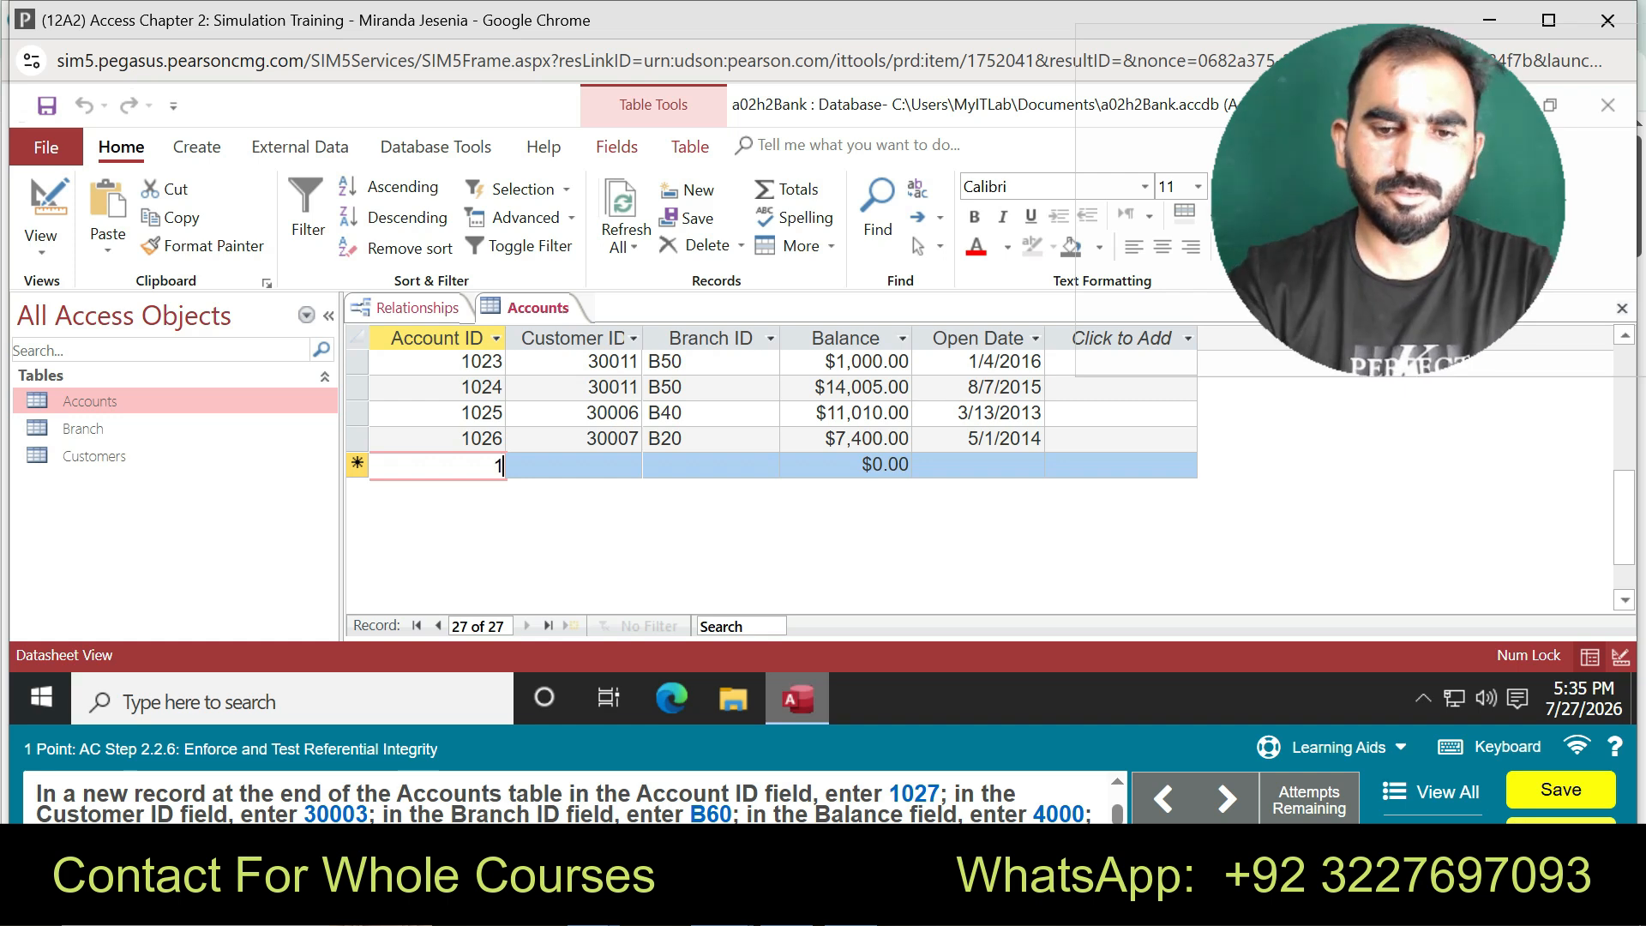
text(1027)
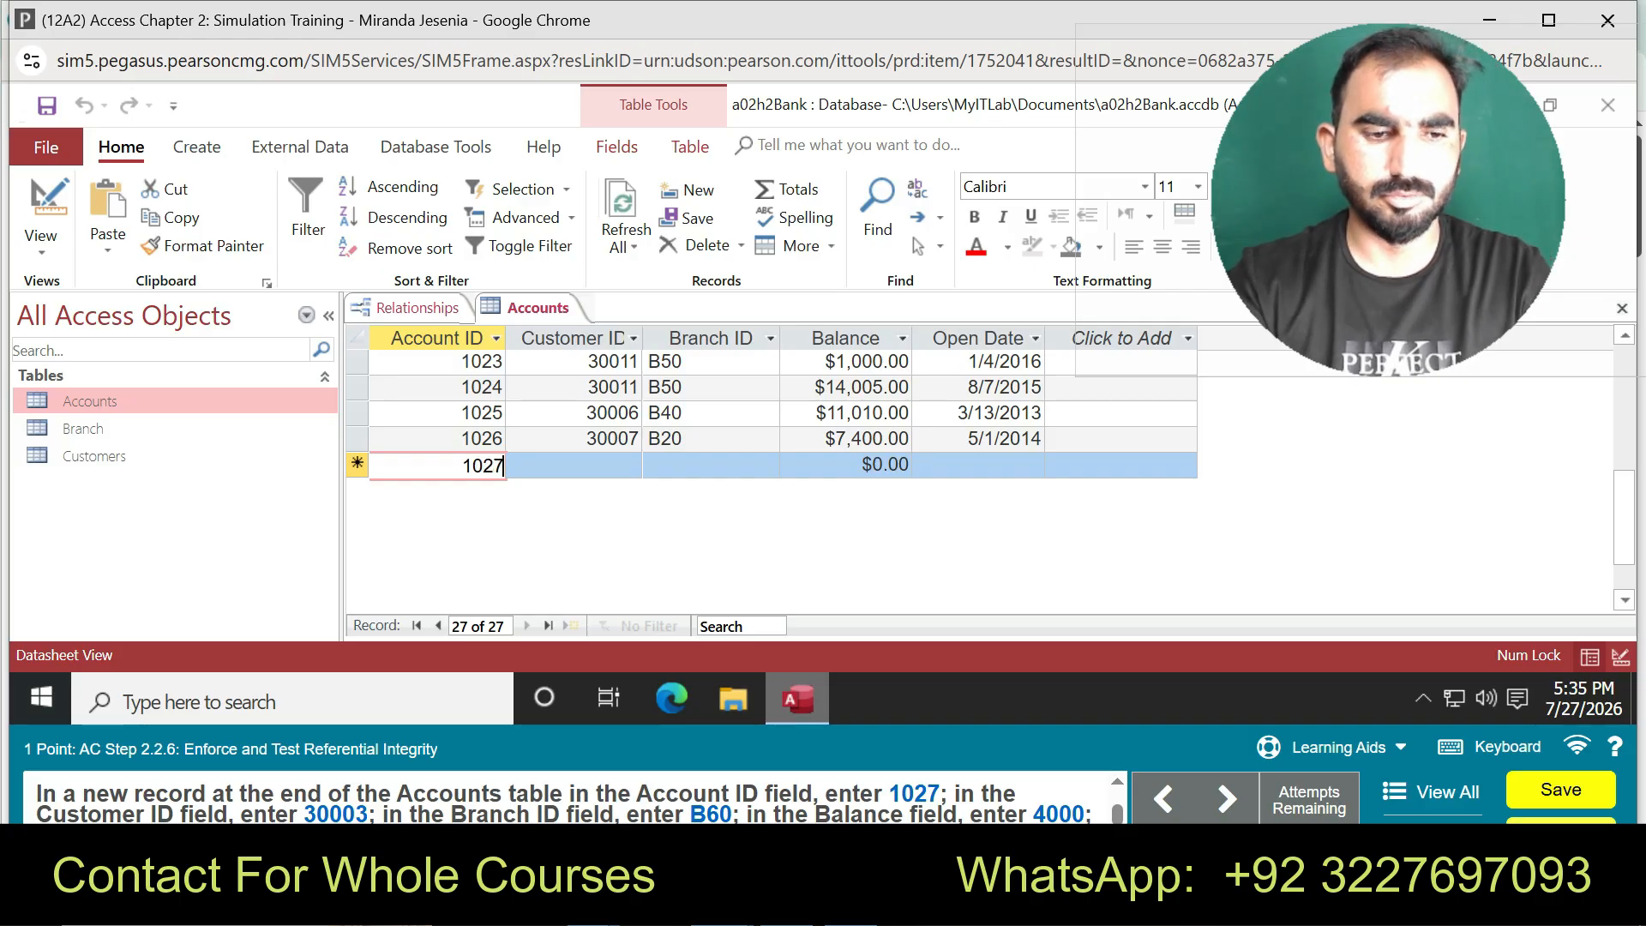
key(Tab)
text(30003)
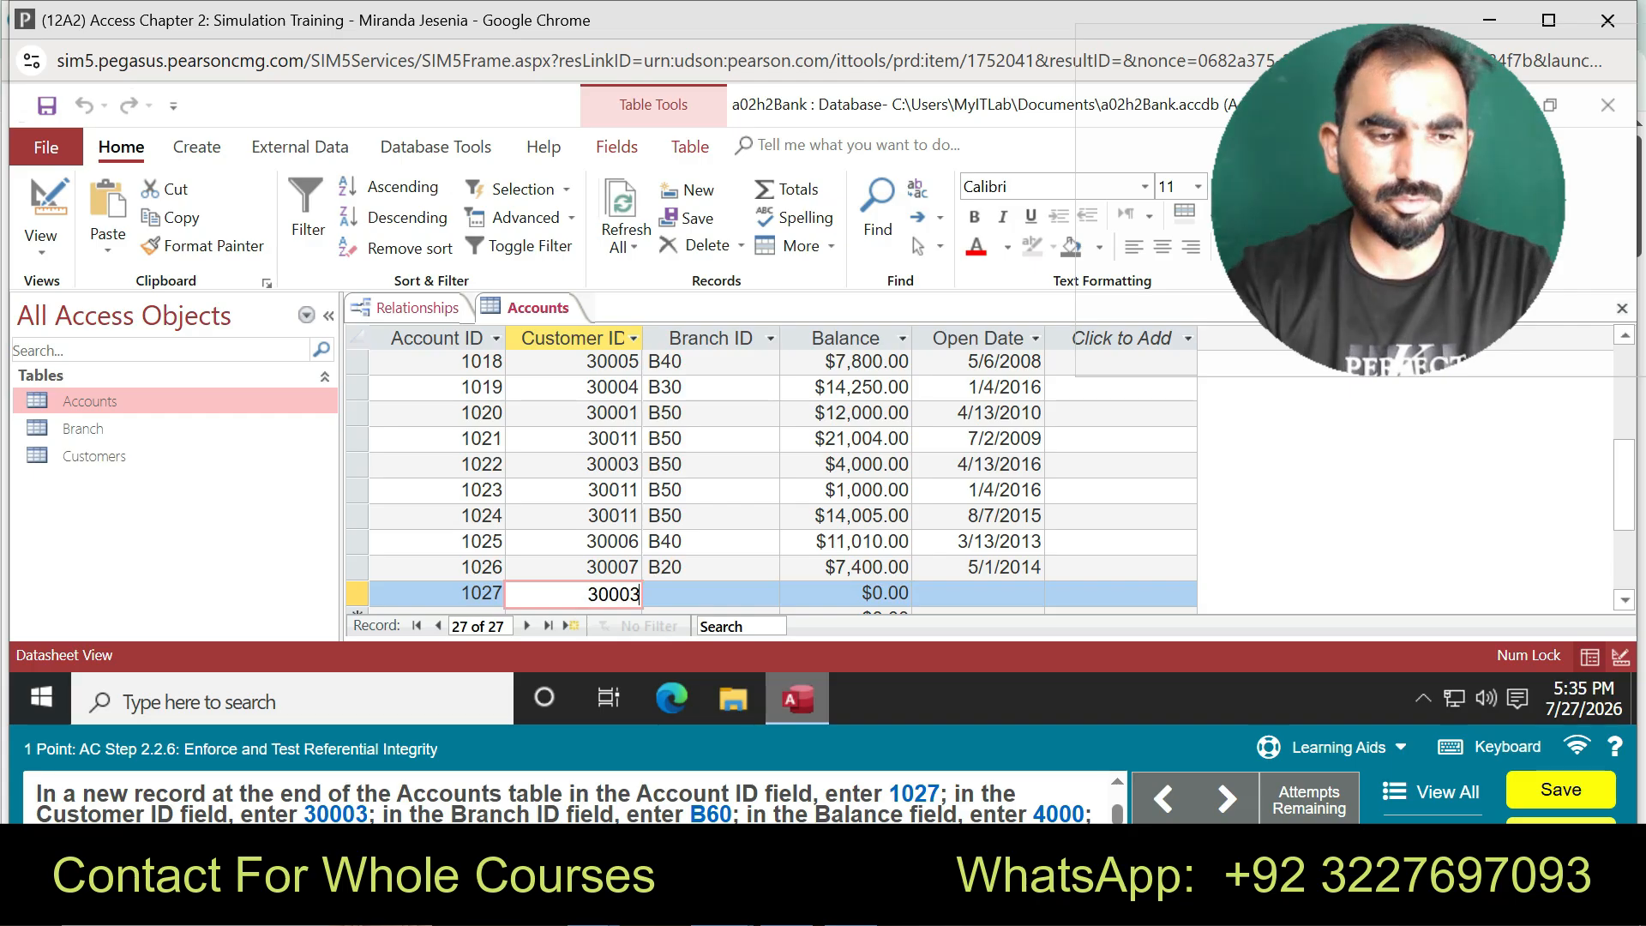
key(Tab)
text(b60)
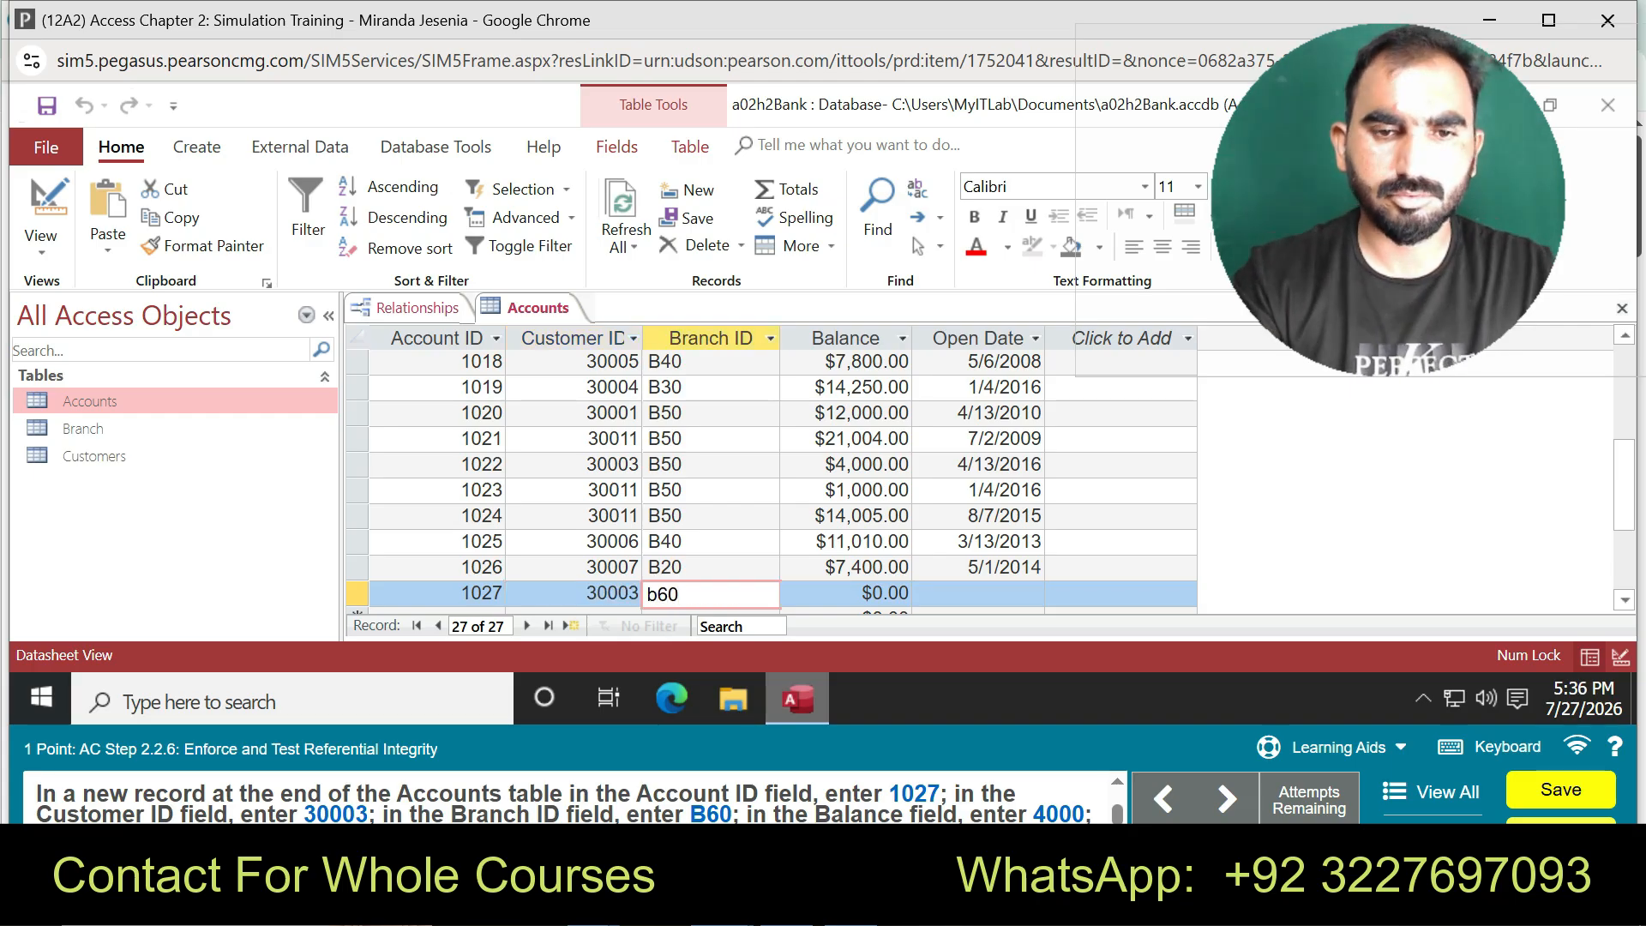
key(Tab)
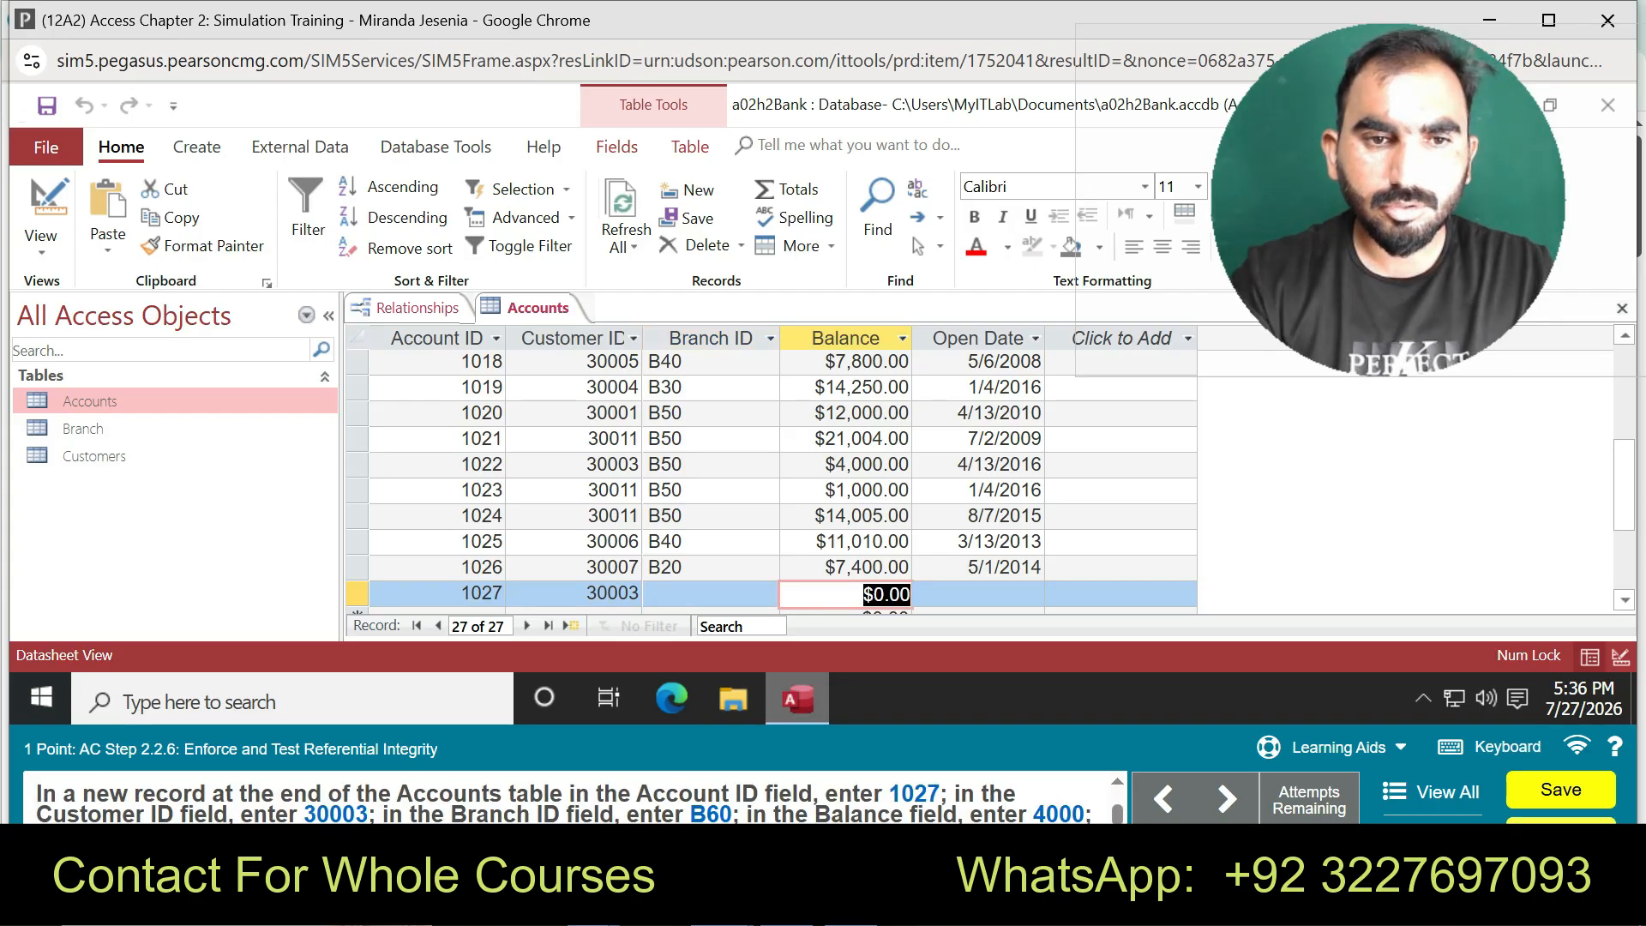
- Complete it with branch B60, balance 4000 and open date 4/13/2018, then save
click(711, 594)
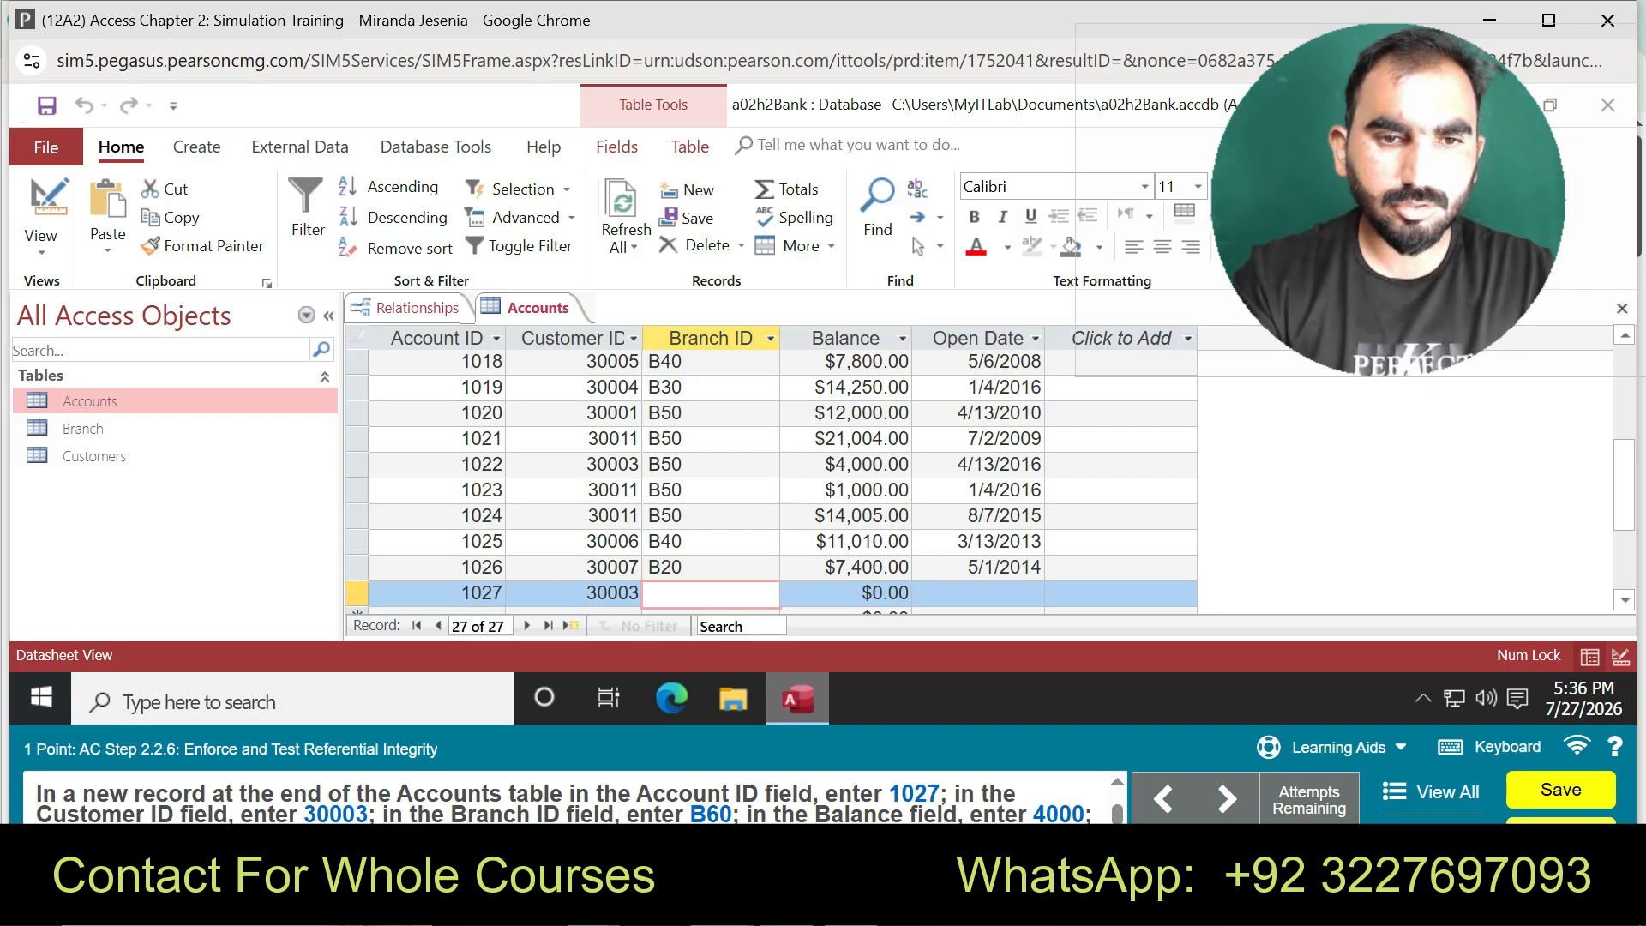
text(B)
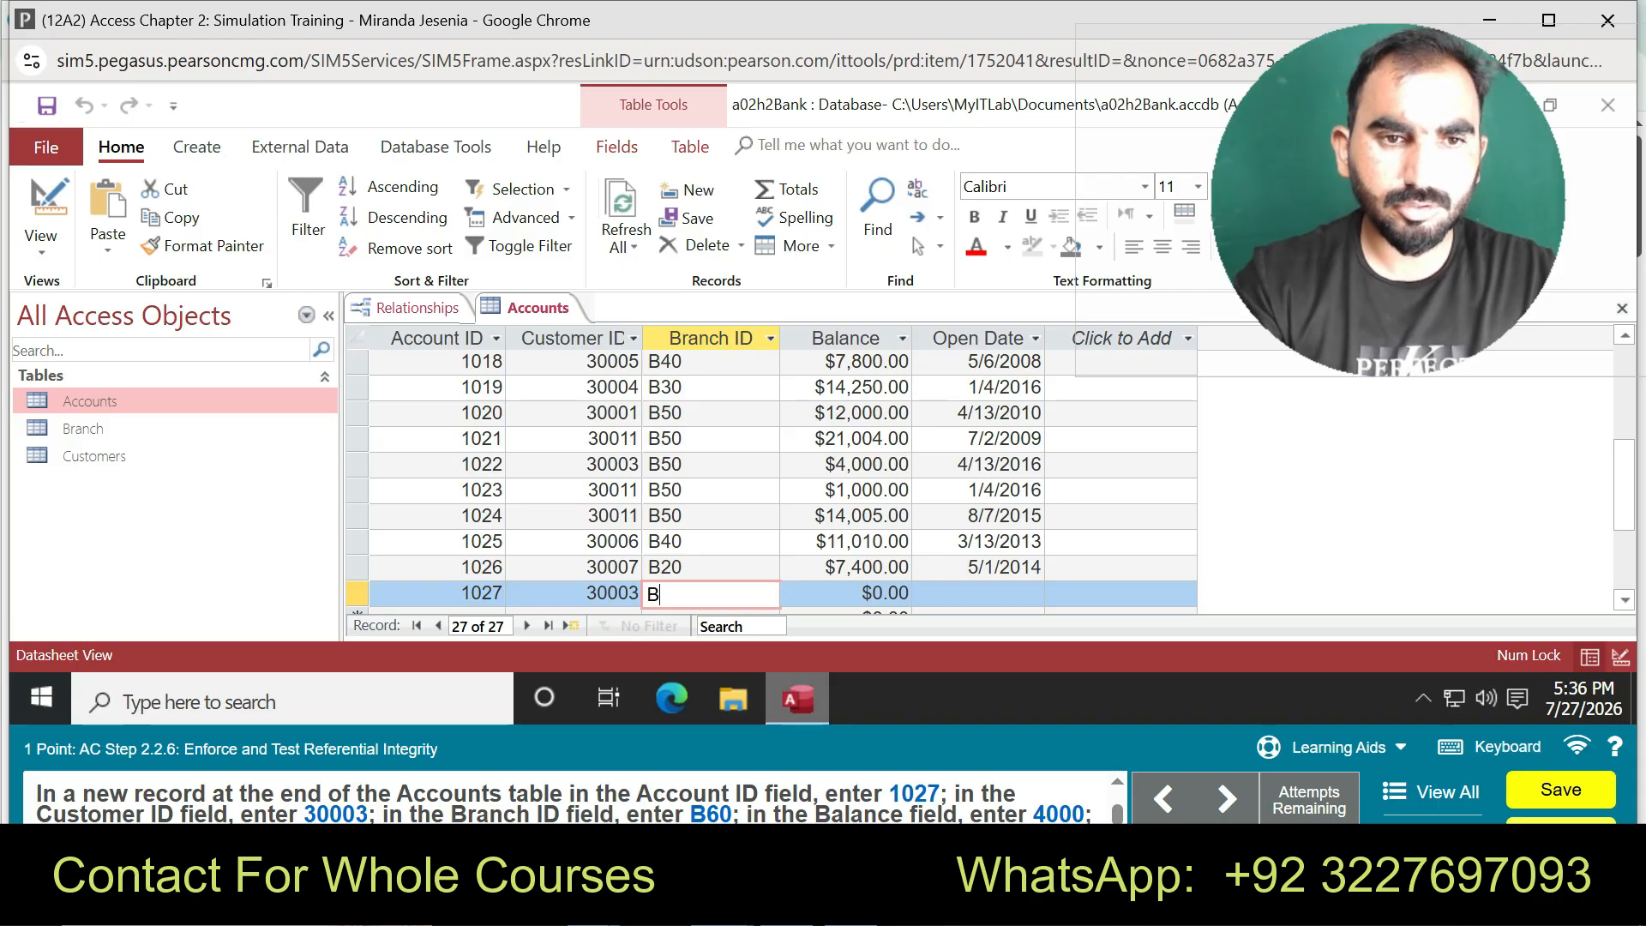
text(60)
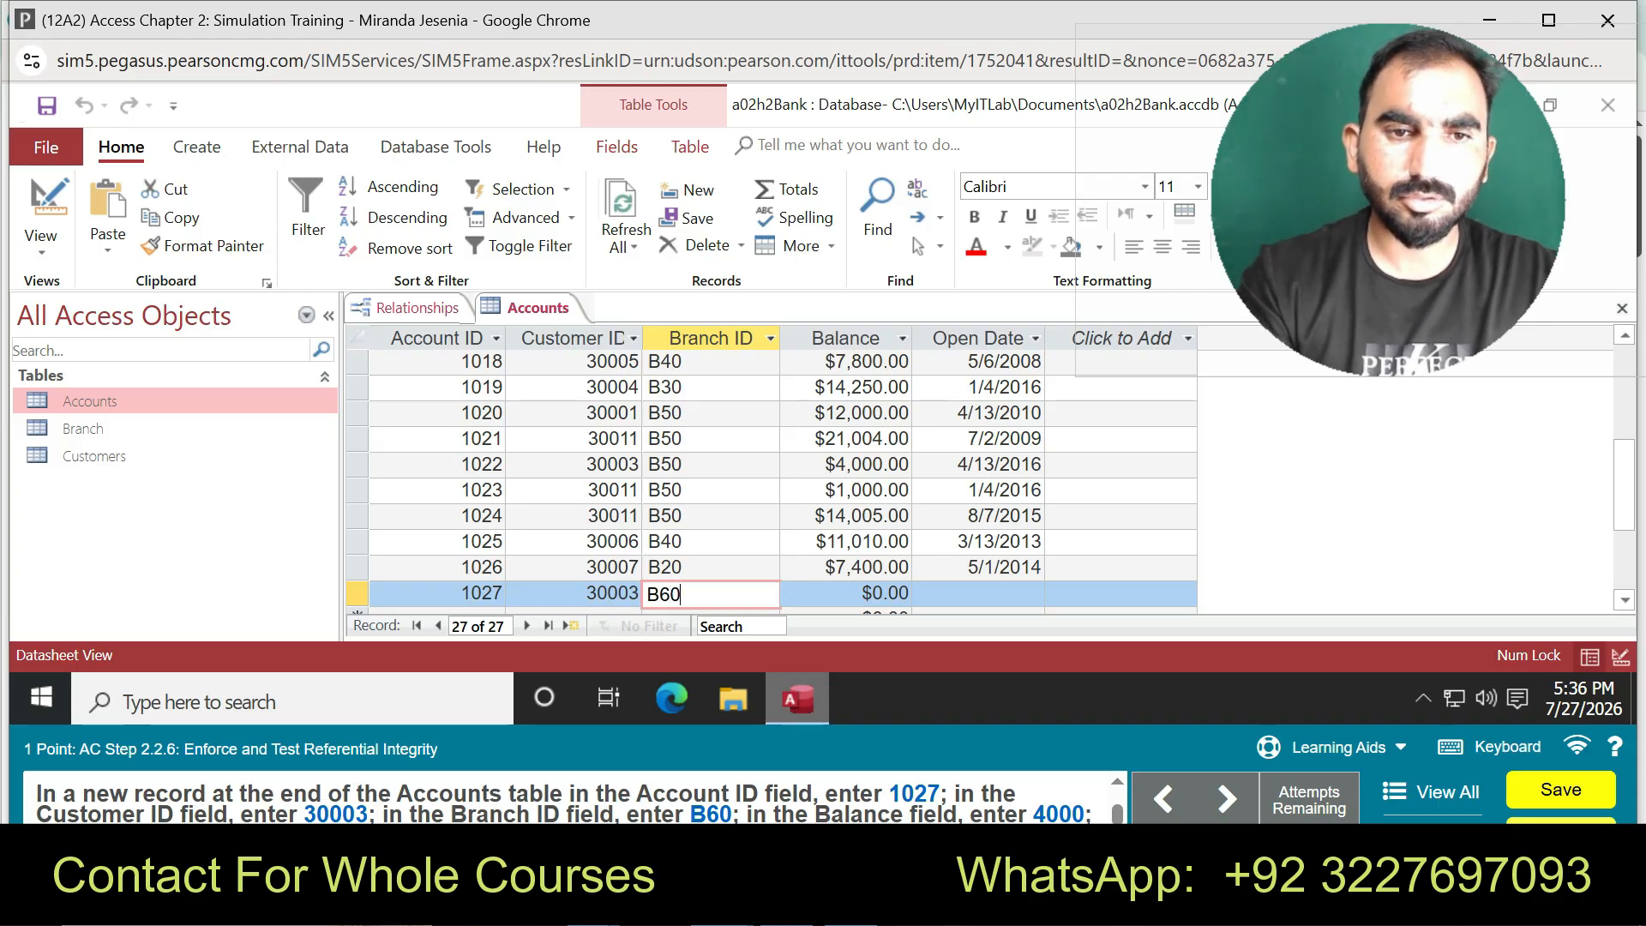
key(Tab)
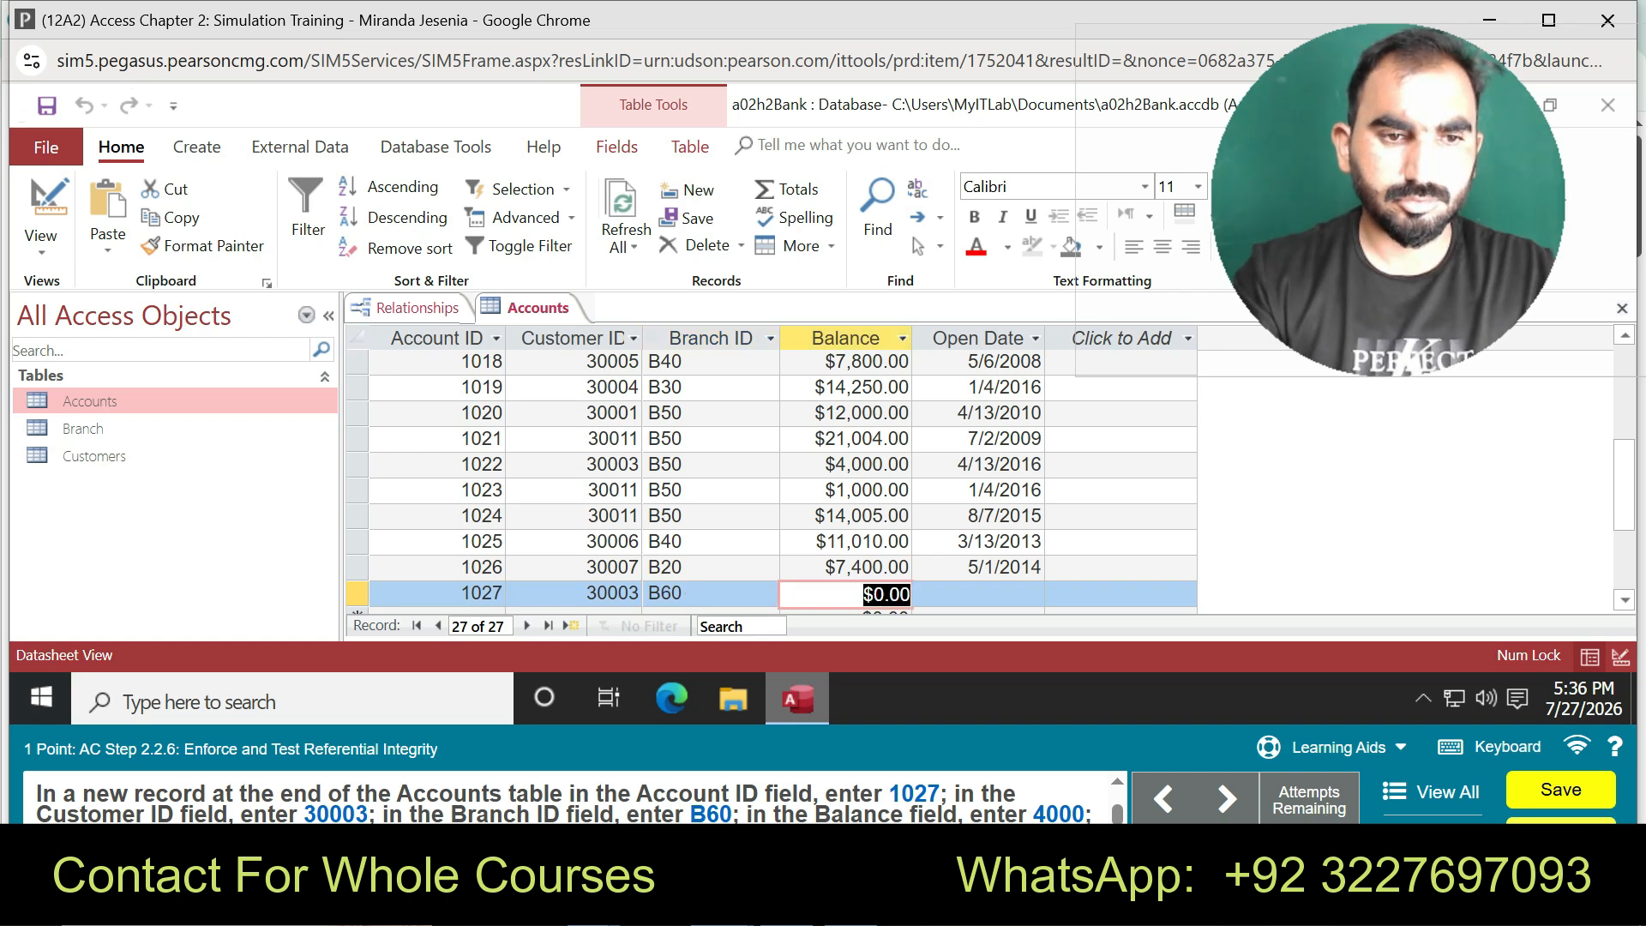
text(4000)
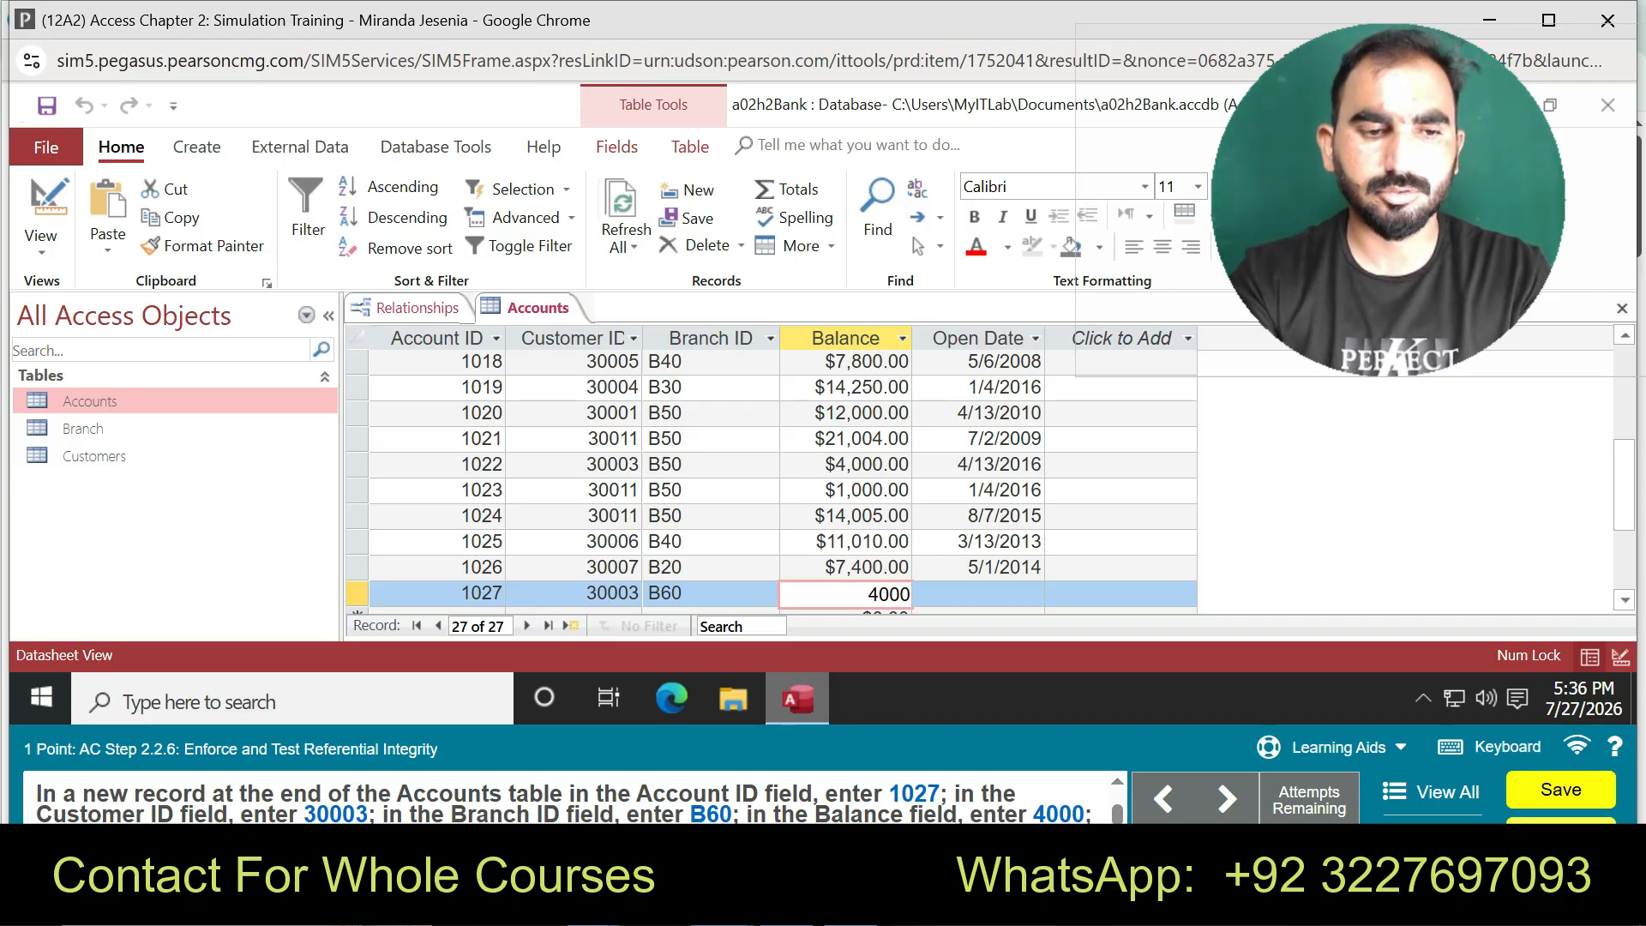
key(Tab)
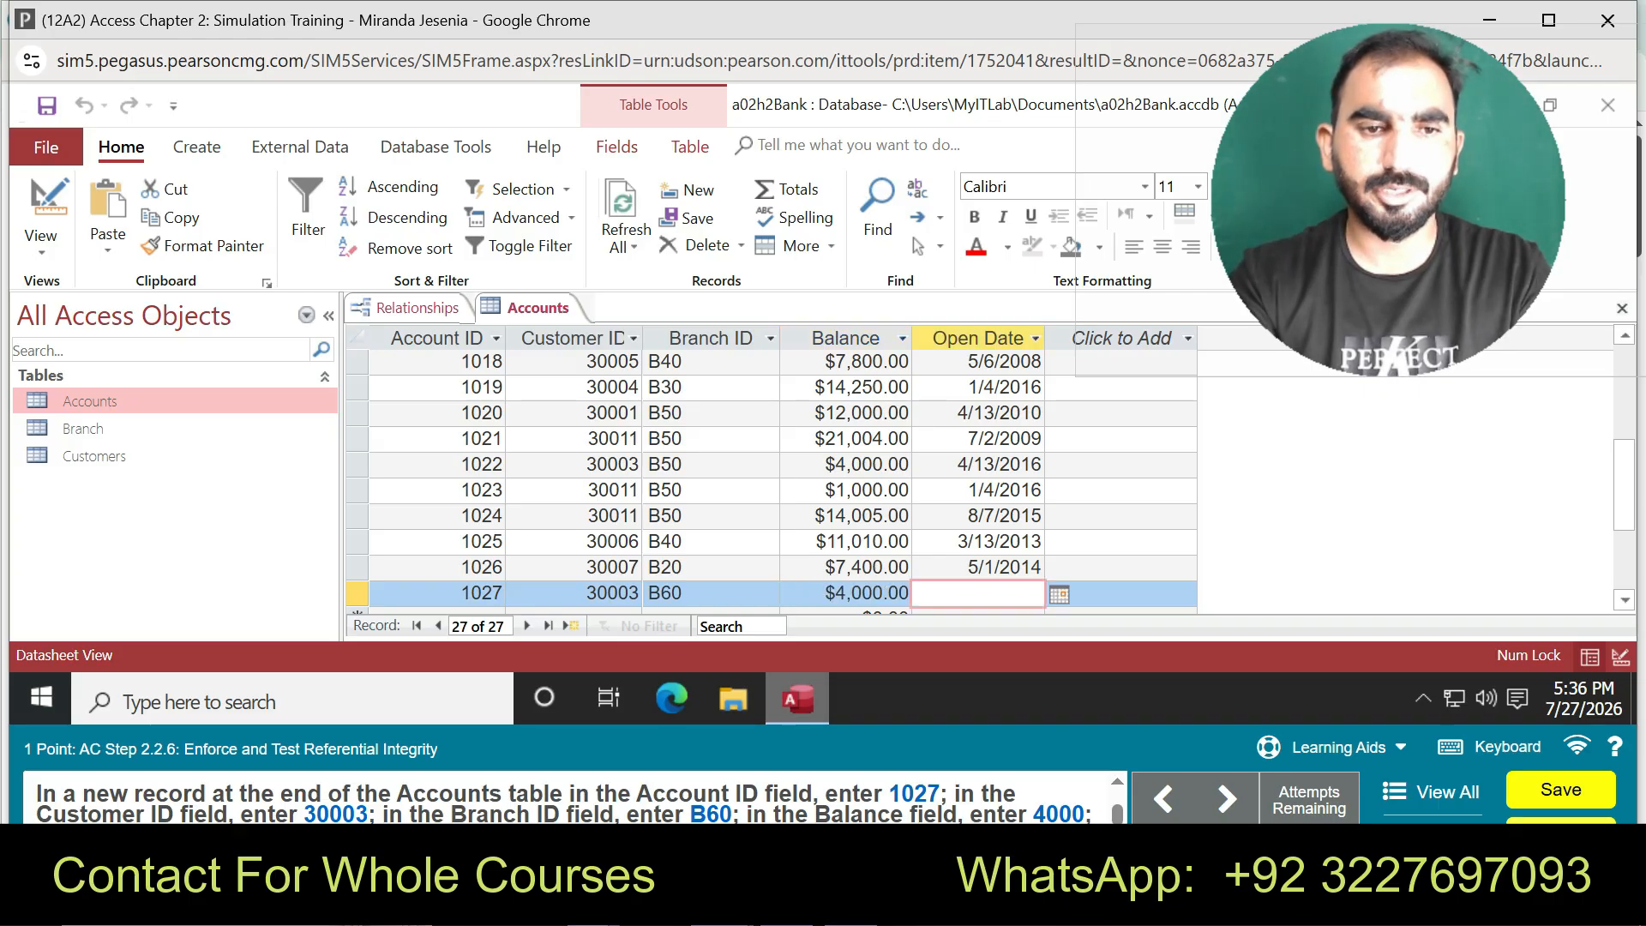
text(4/13)
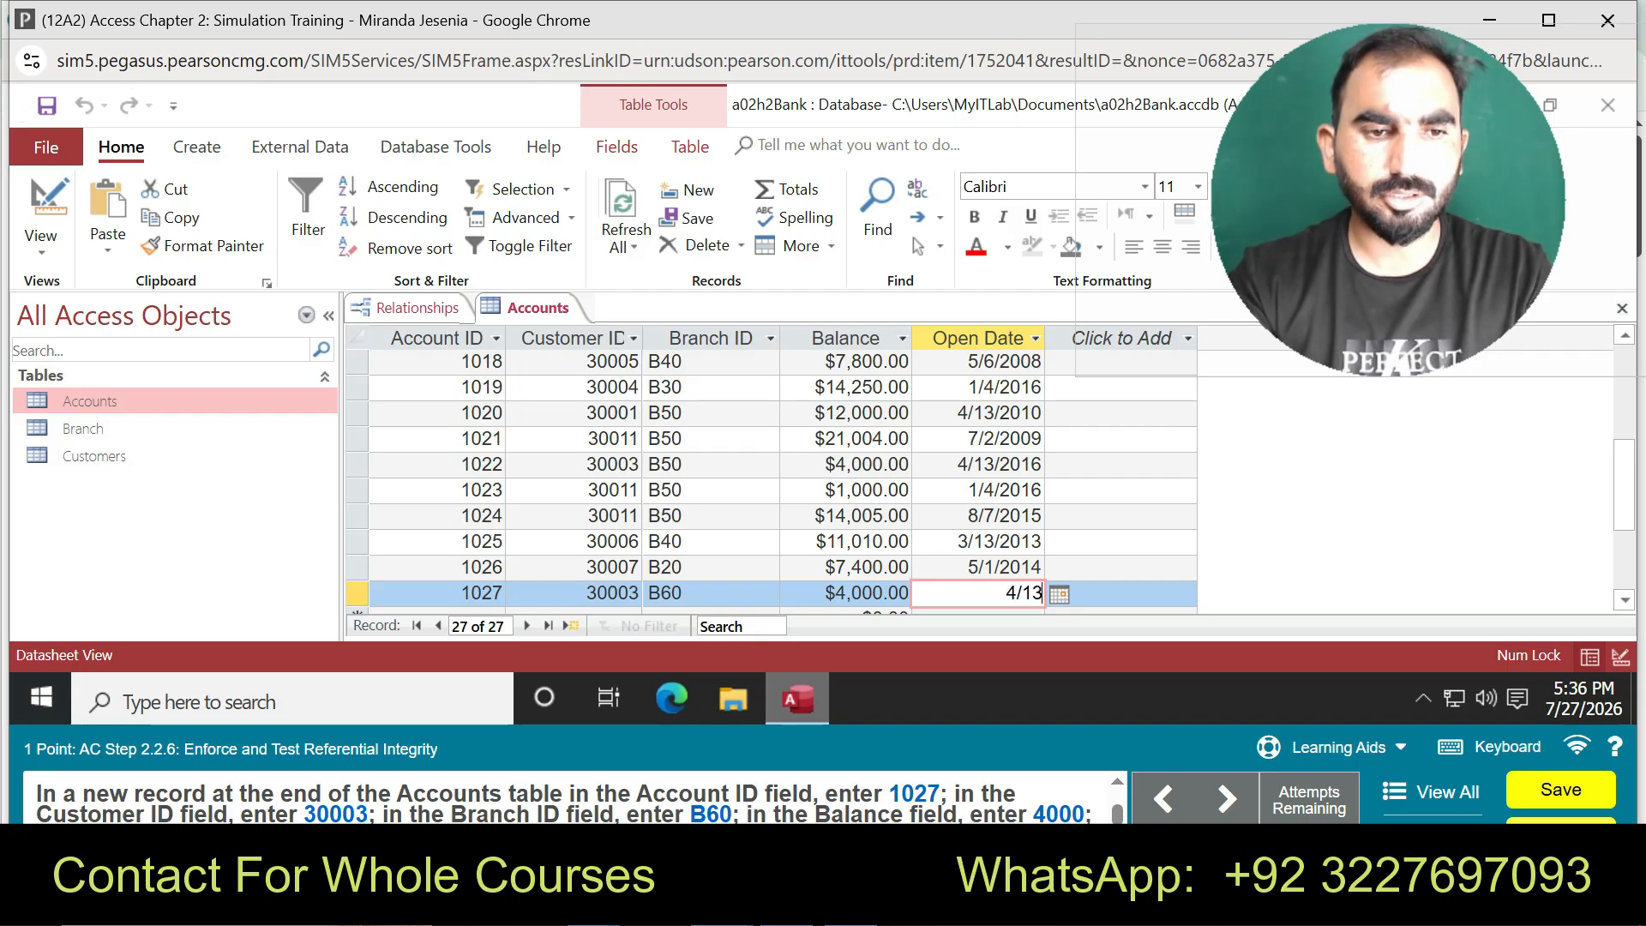
text(/2018)
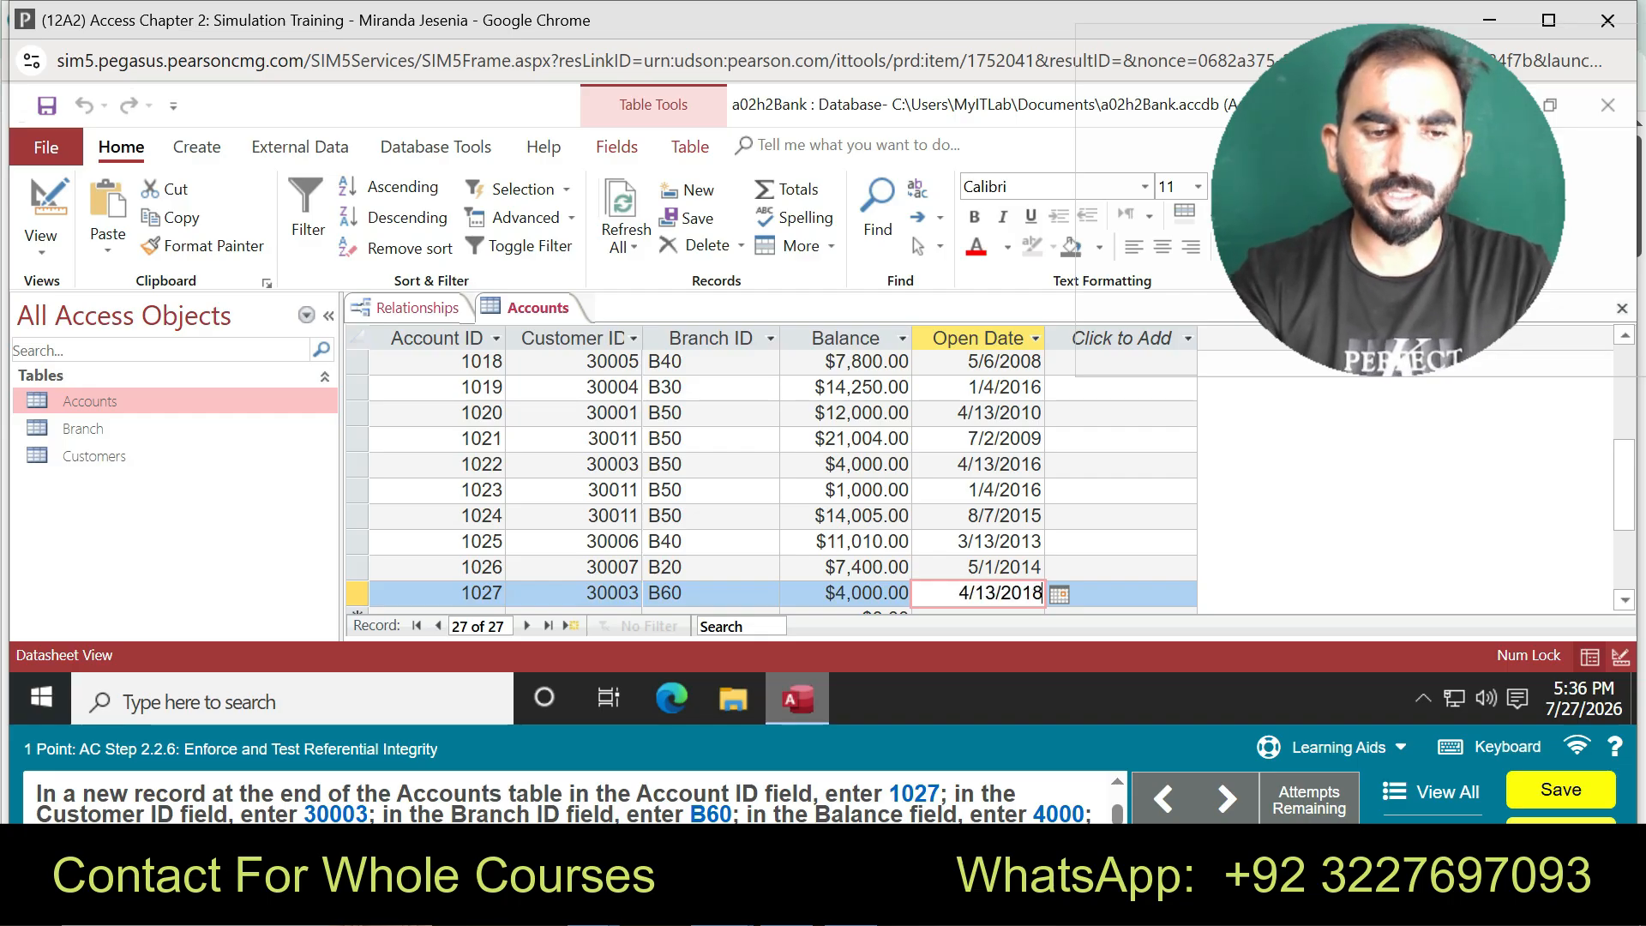
key(Return)
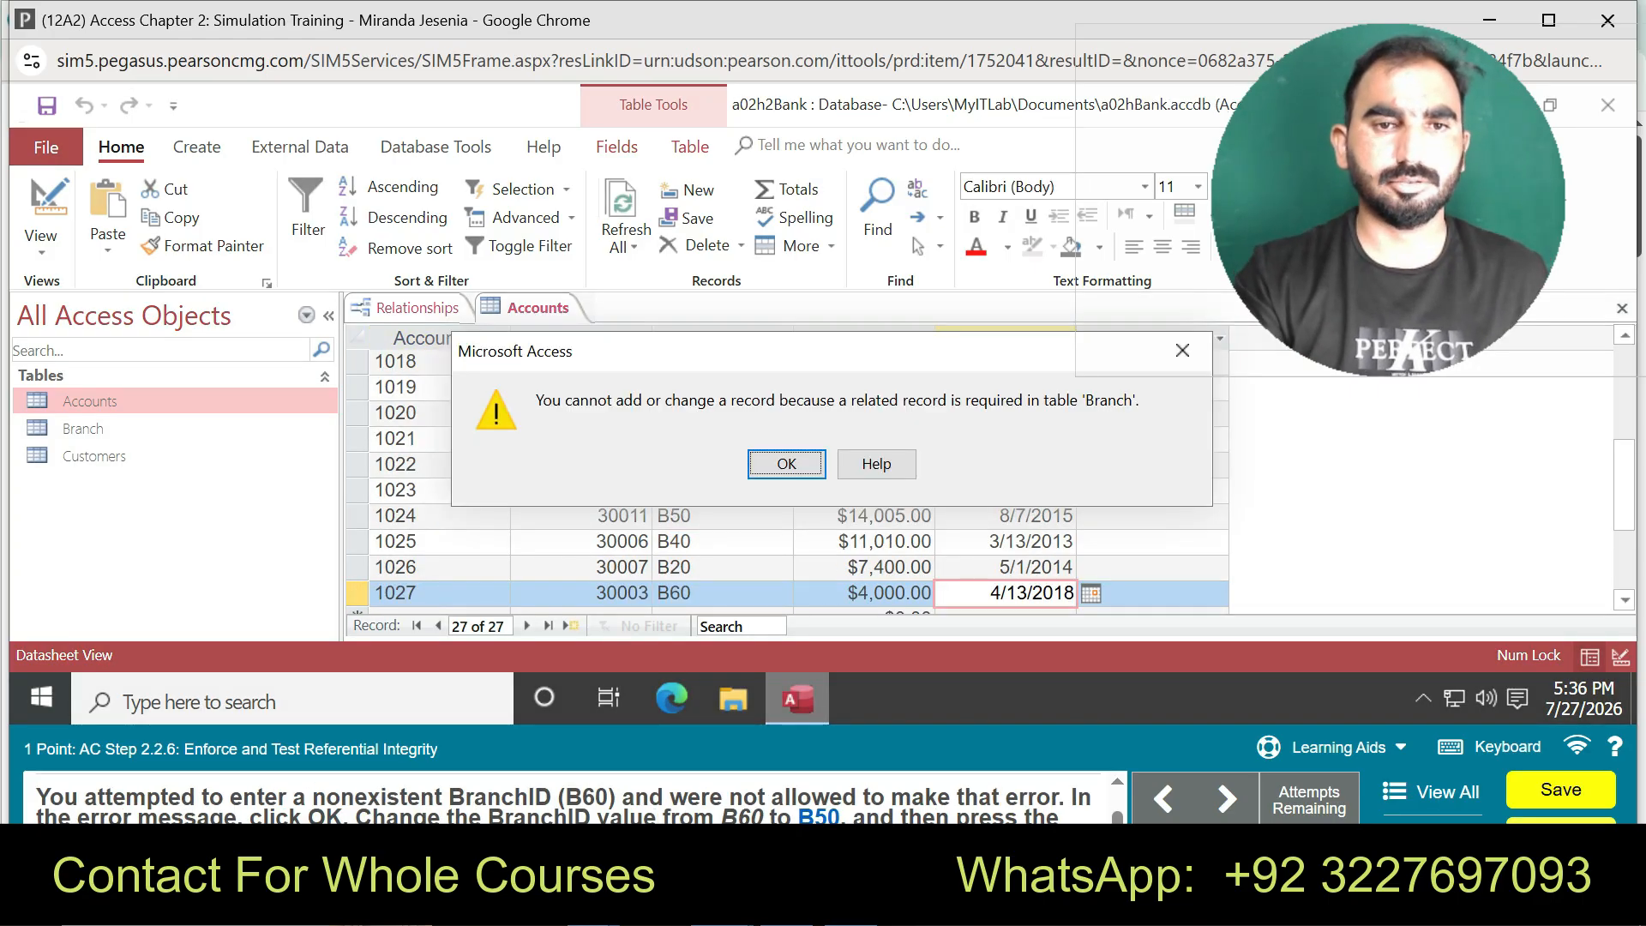
- Dismiss the related-record error and replace record 1027's Branch ID B60 with B50
key(Return)
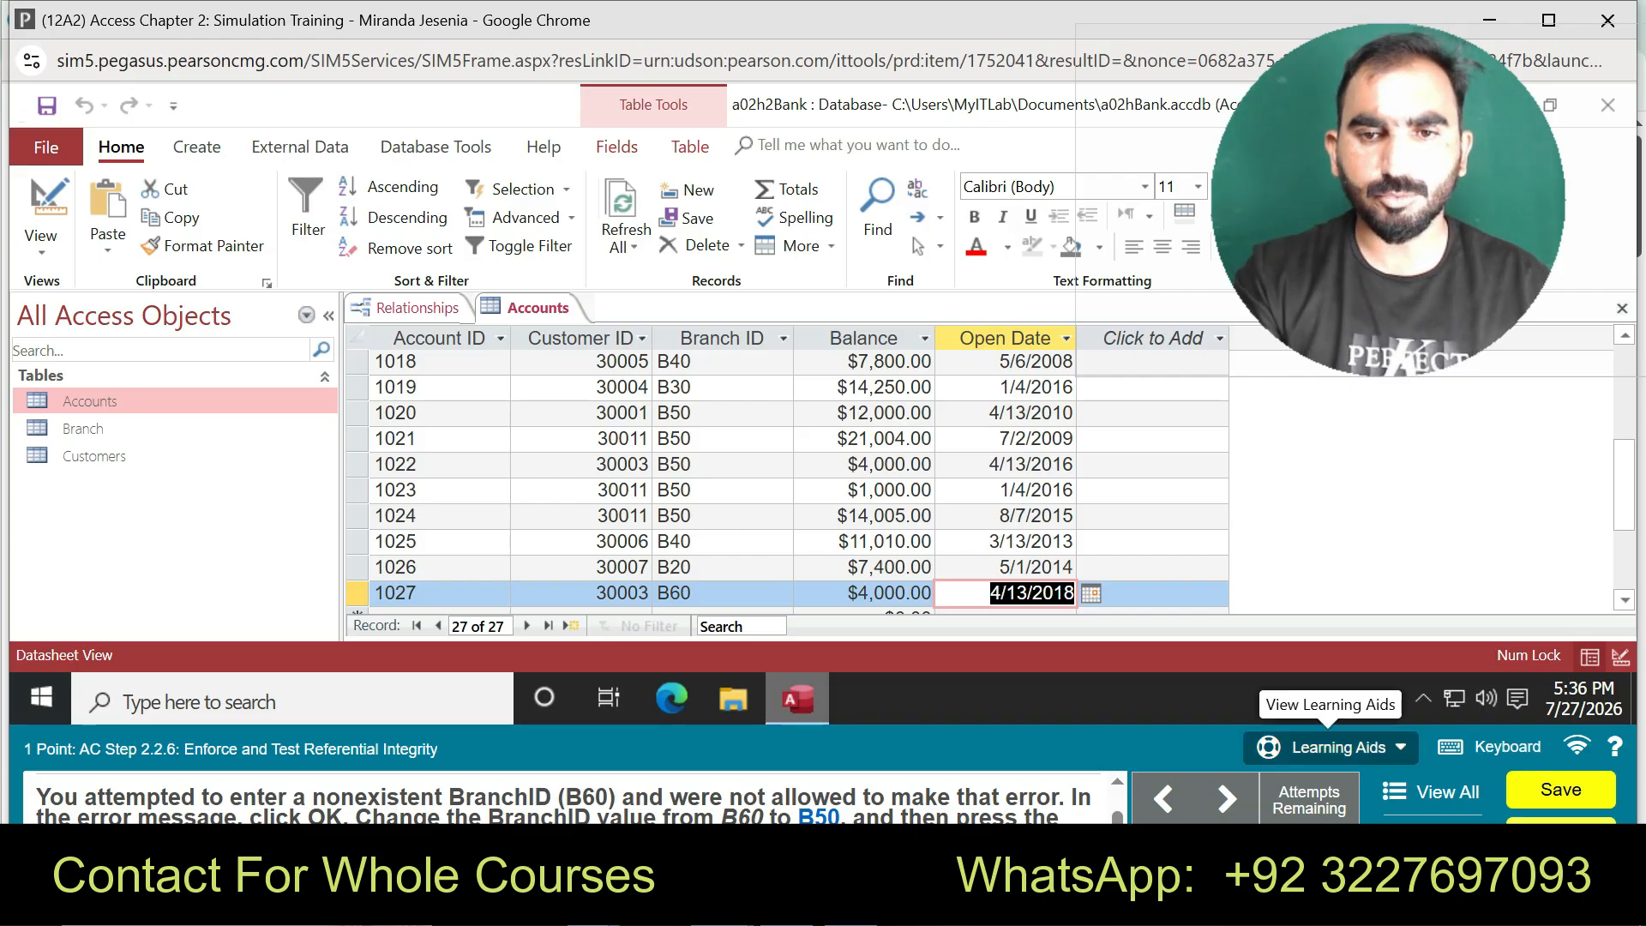
click(1329, 747)
click(1329, 691)
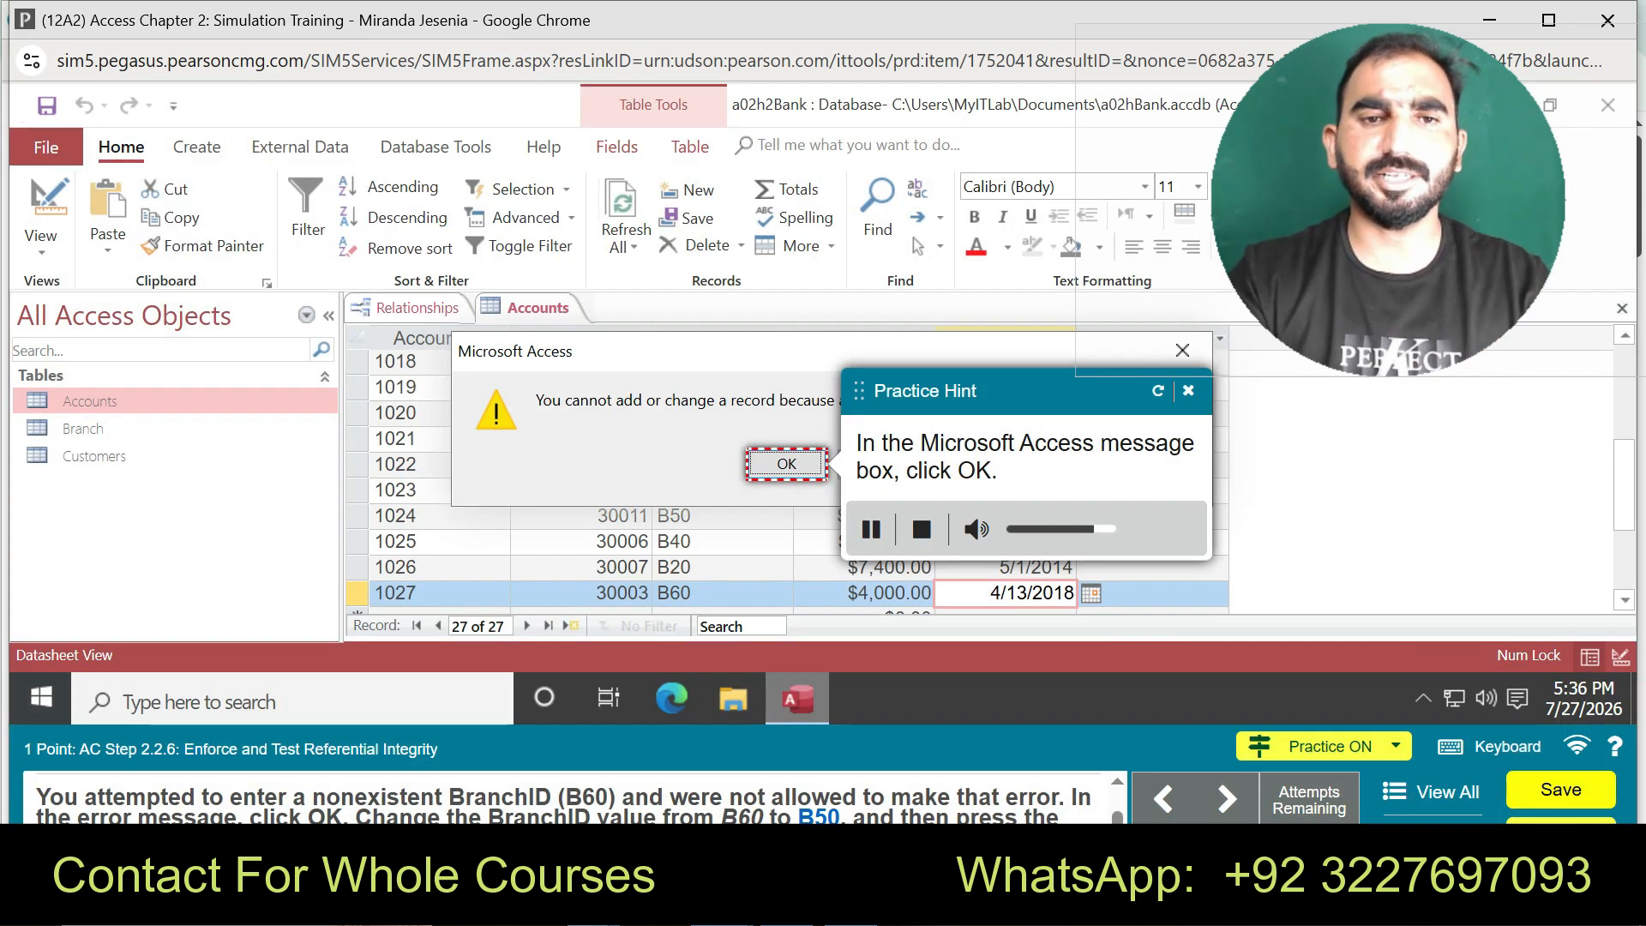
click(787, 464)
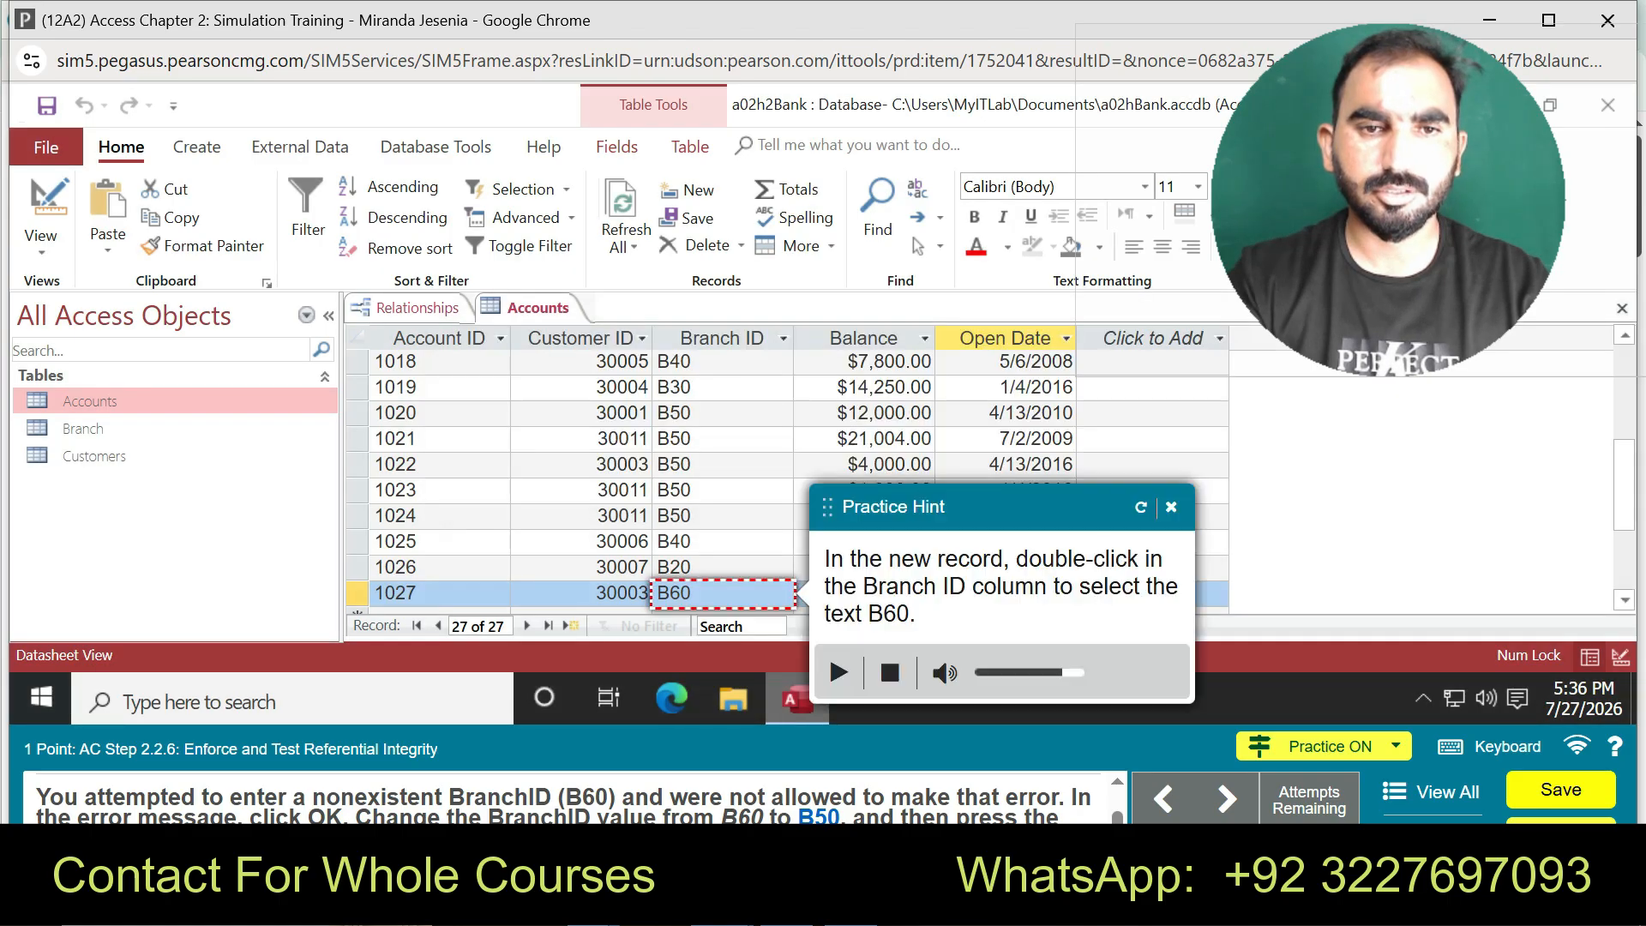
click(723, 594)
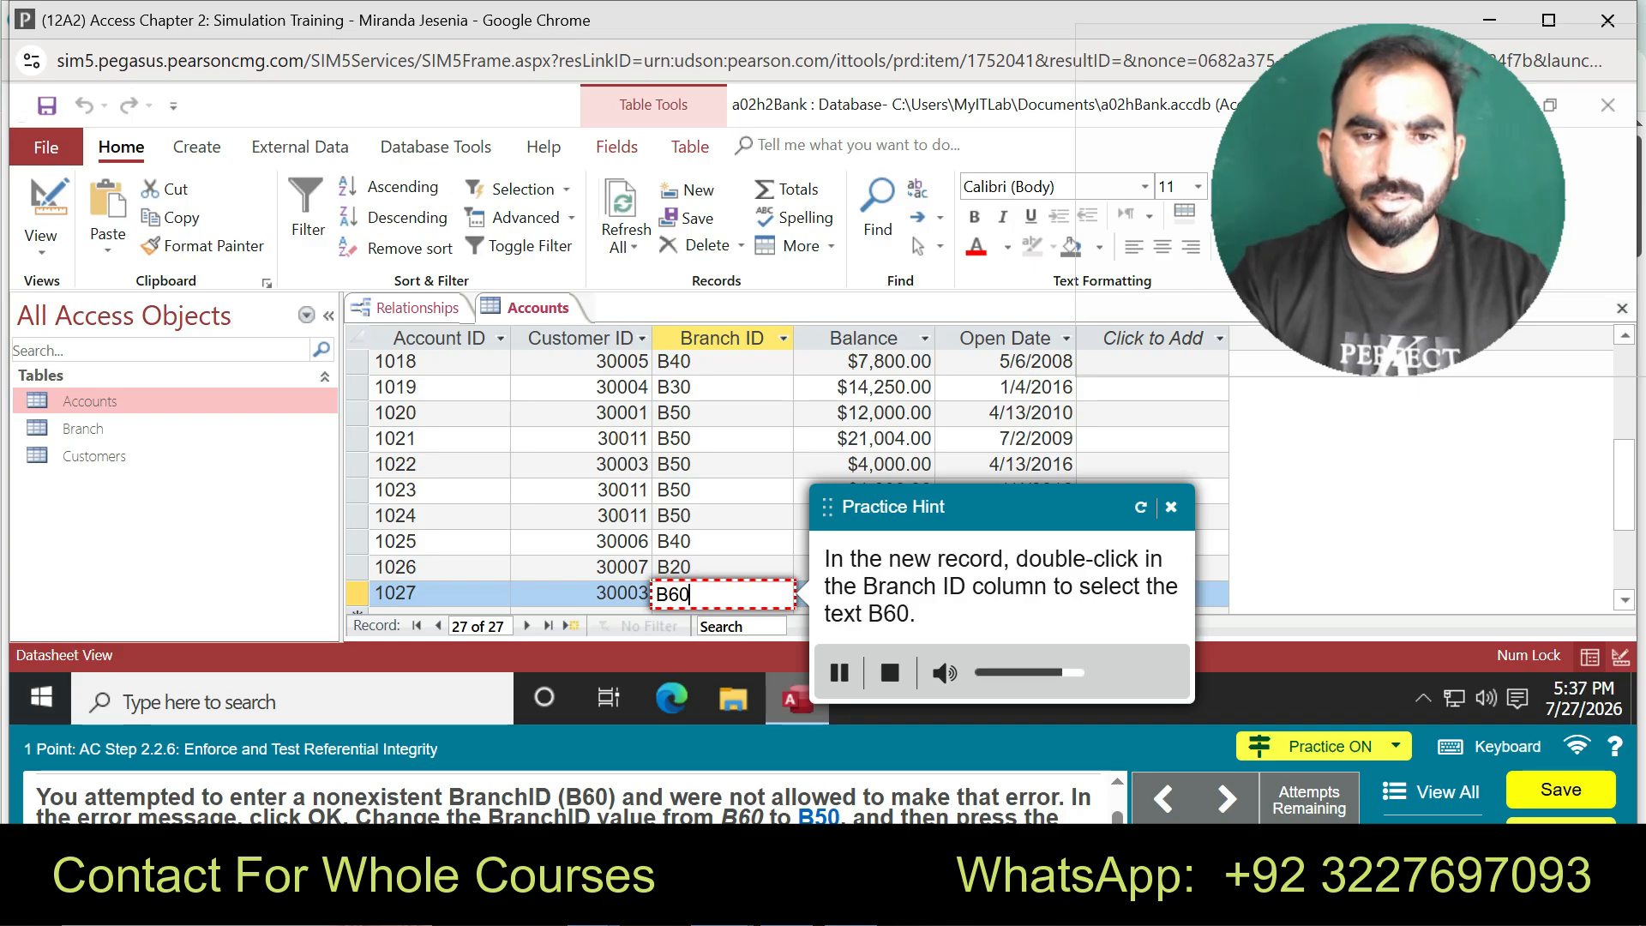
double_click(672, 594)
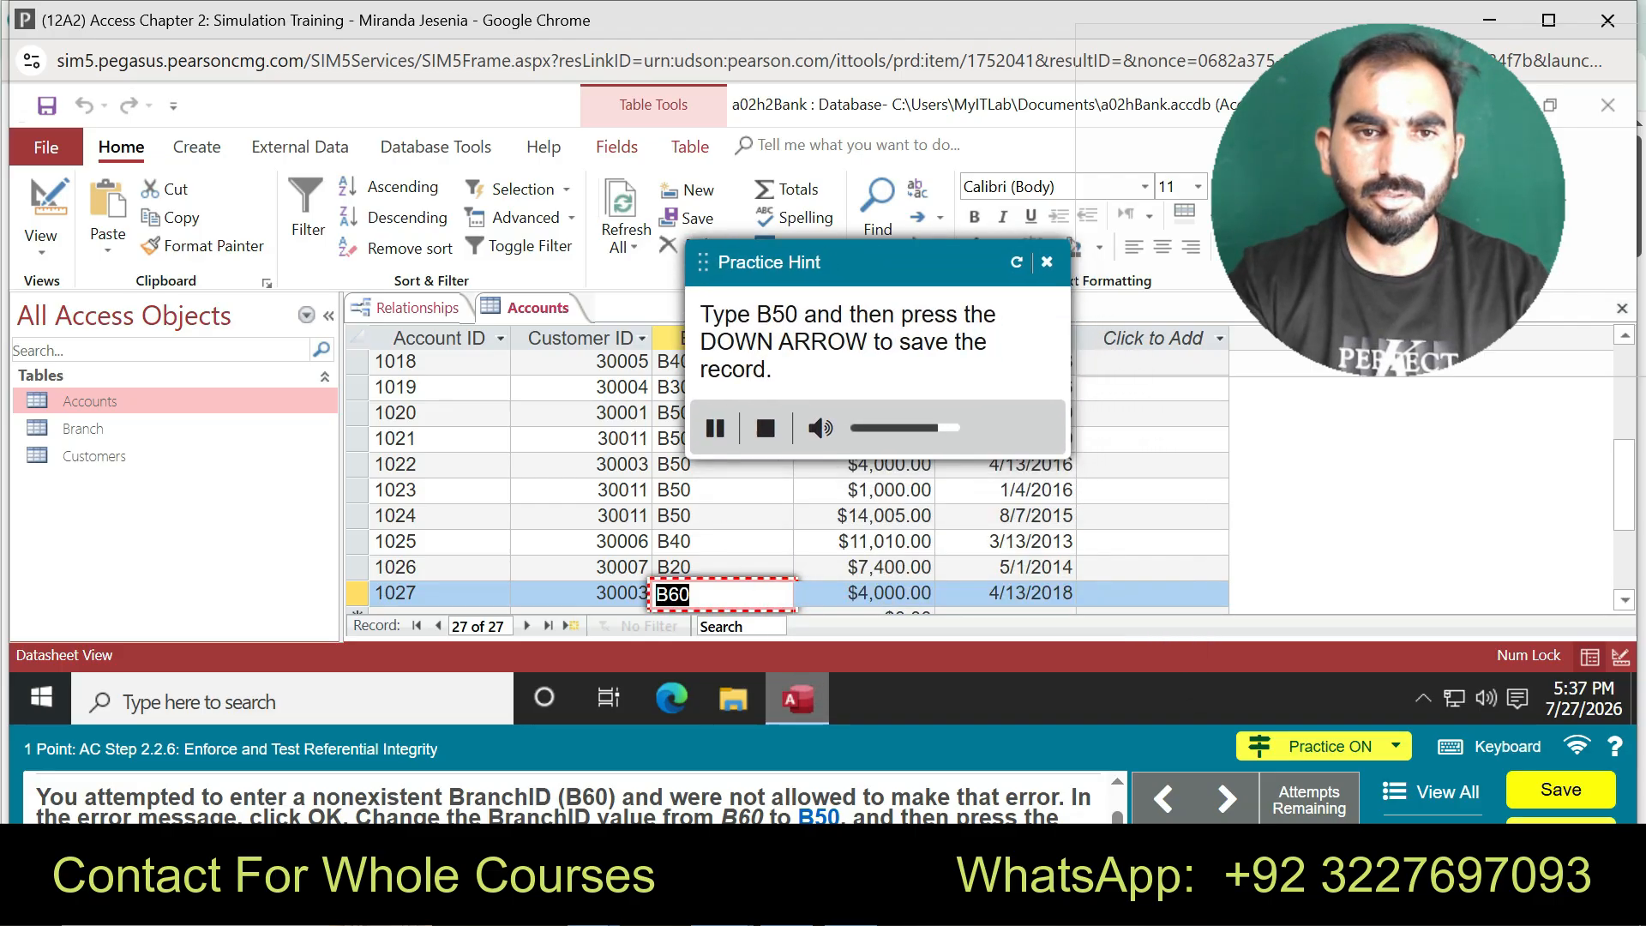
key(BackSpace)
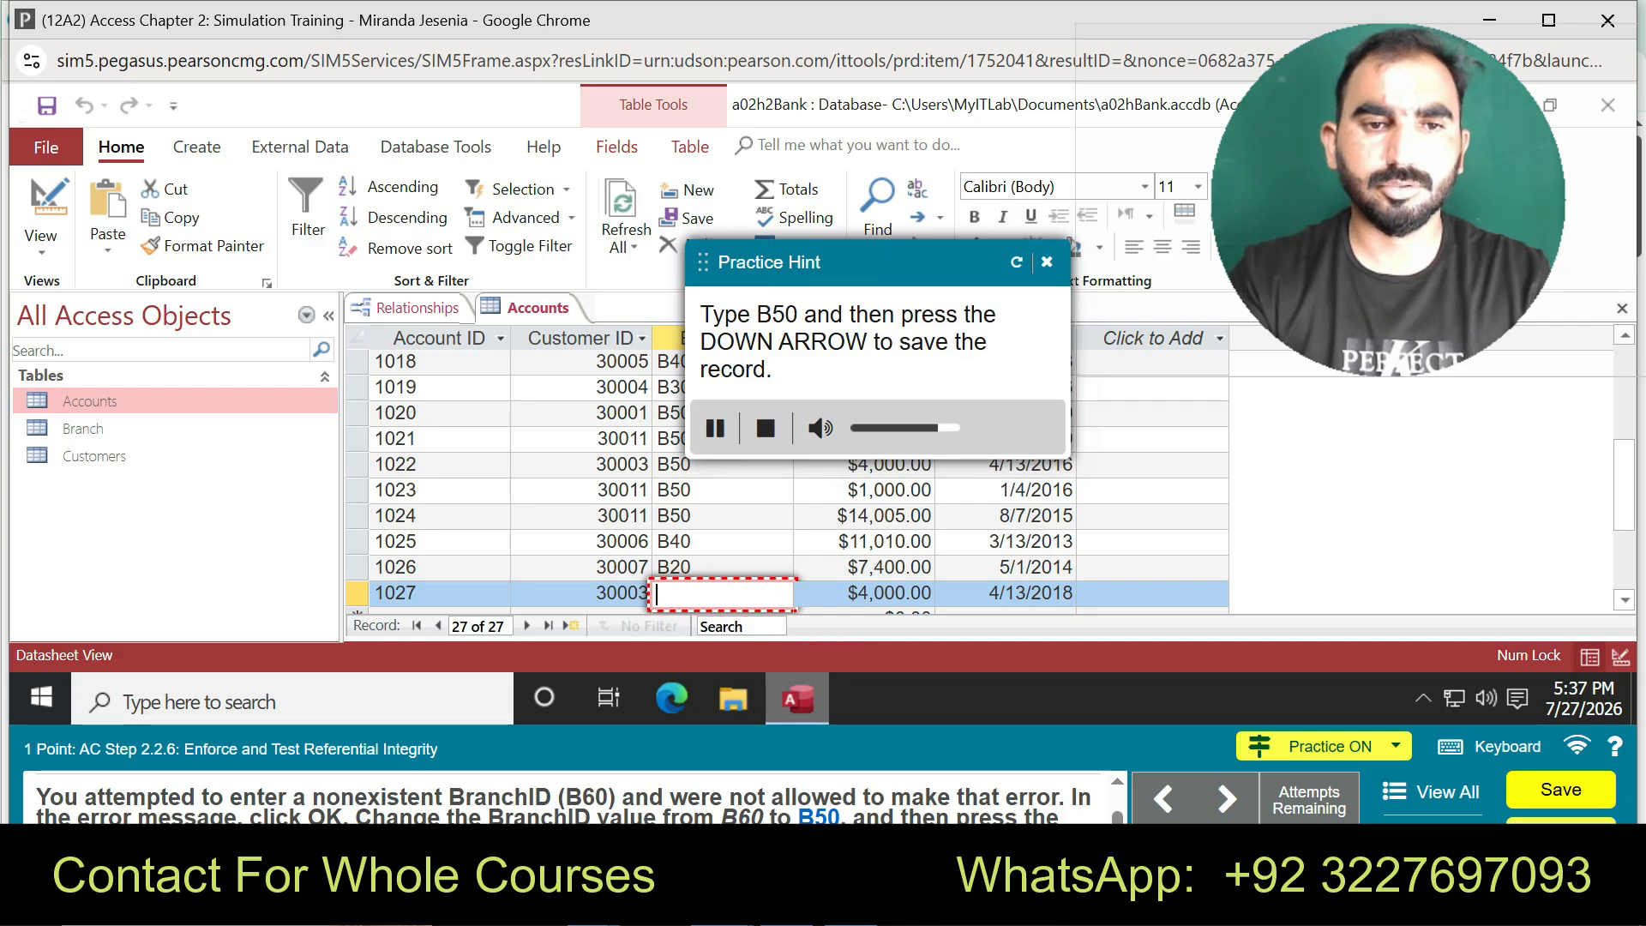
text(B50)
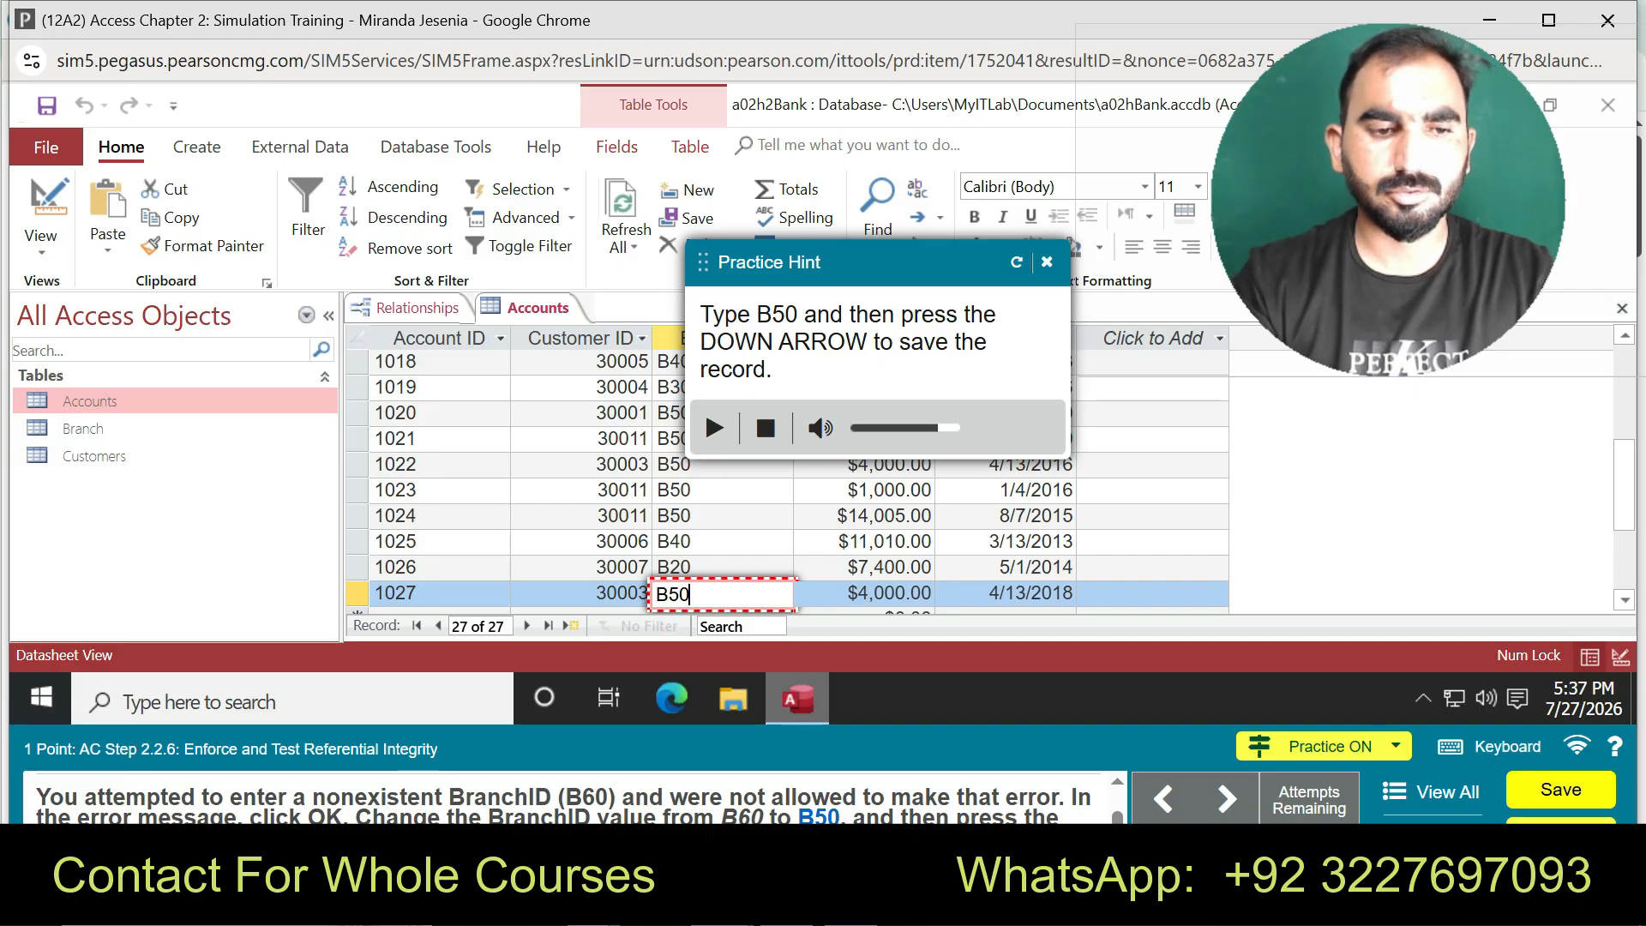
key(Down)
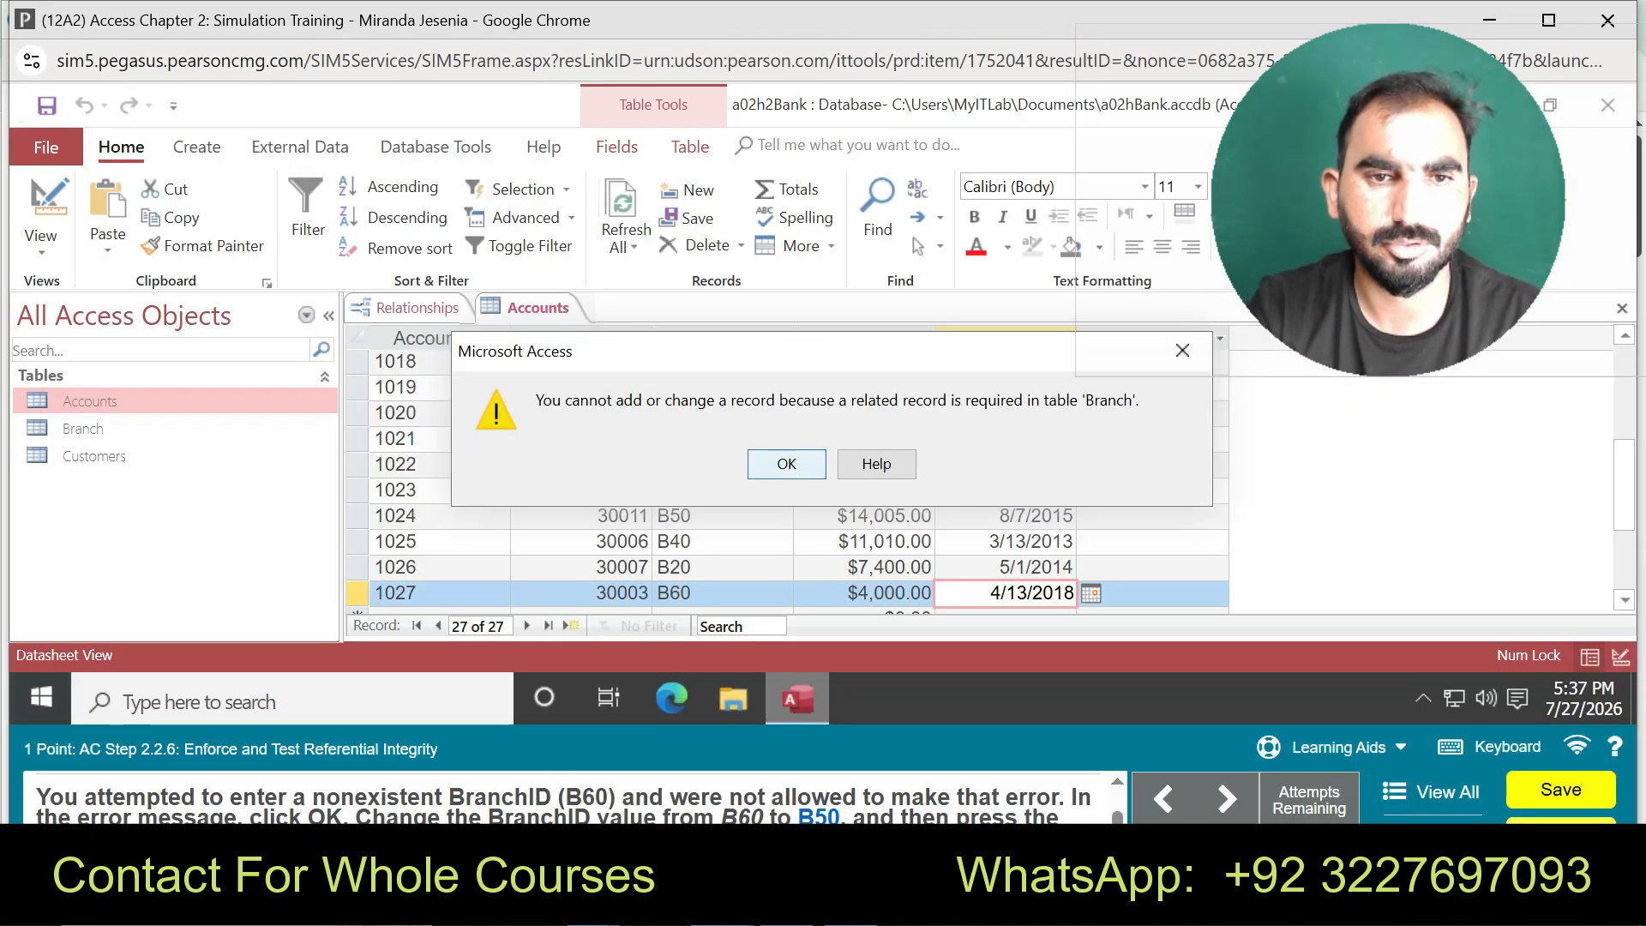
- Dismiss the recurring error, correct the branch to B50 again and save the record
click(786, 464)
click(714, 593)
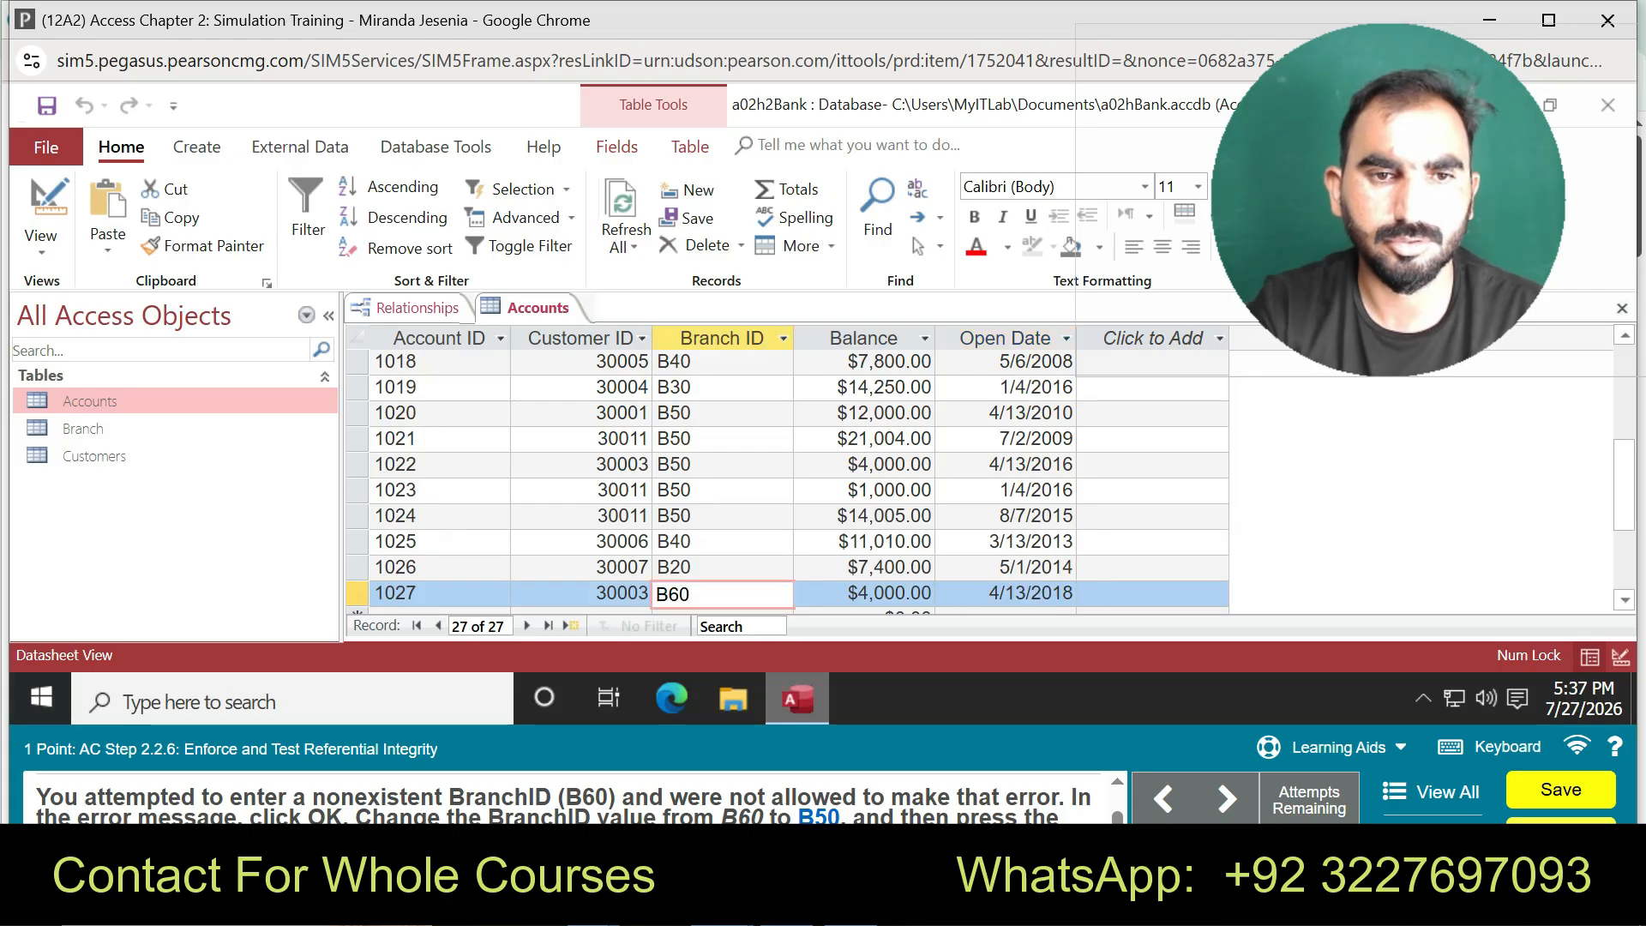
key(BackSpace)
key(BackSpace)
text(50)
key(Tab)
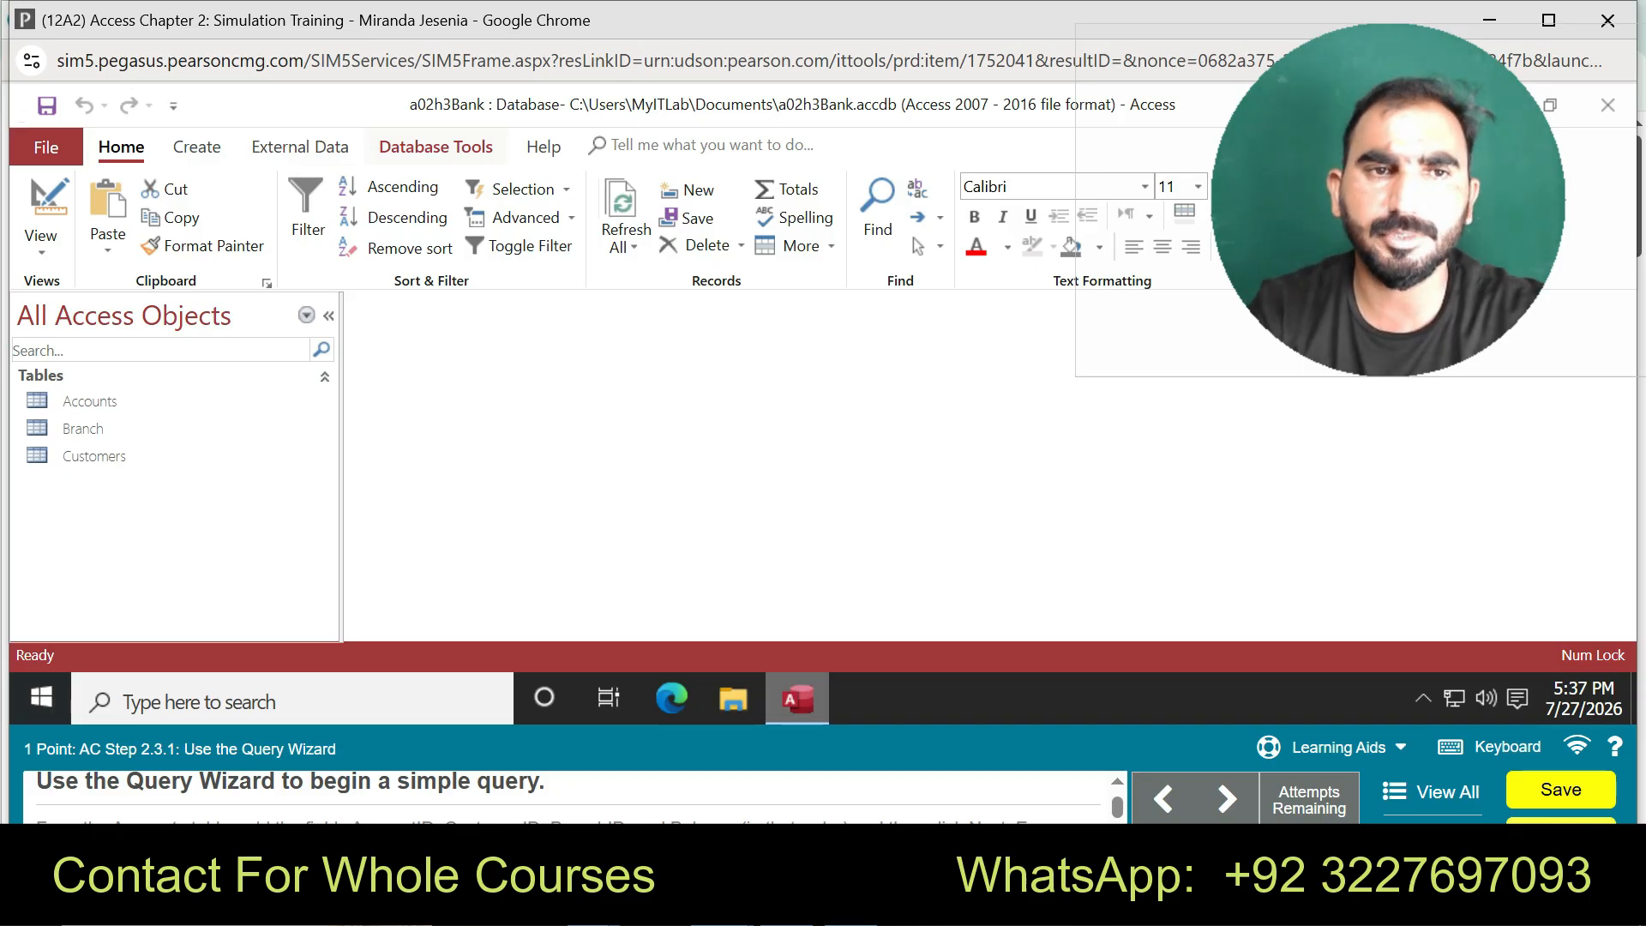
- Start a new query with the Simple Query Wizard
click(197, 147)
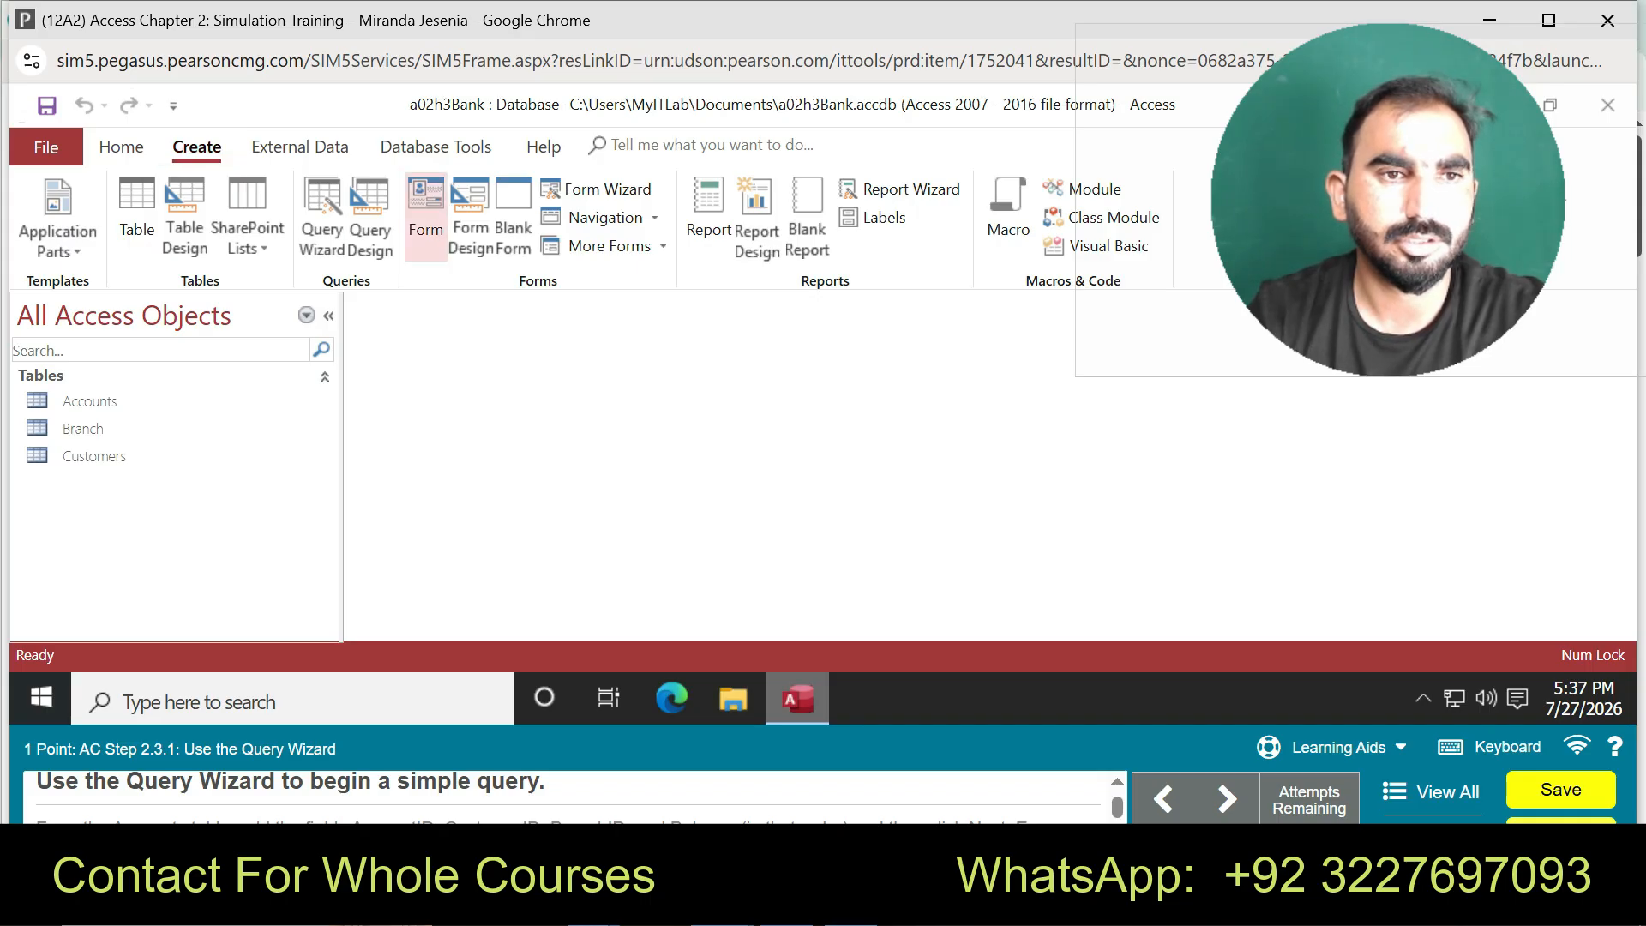
click(322, 215)
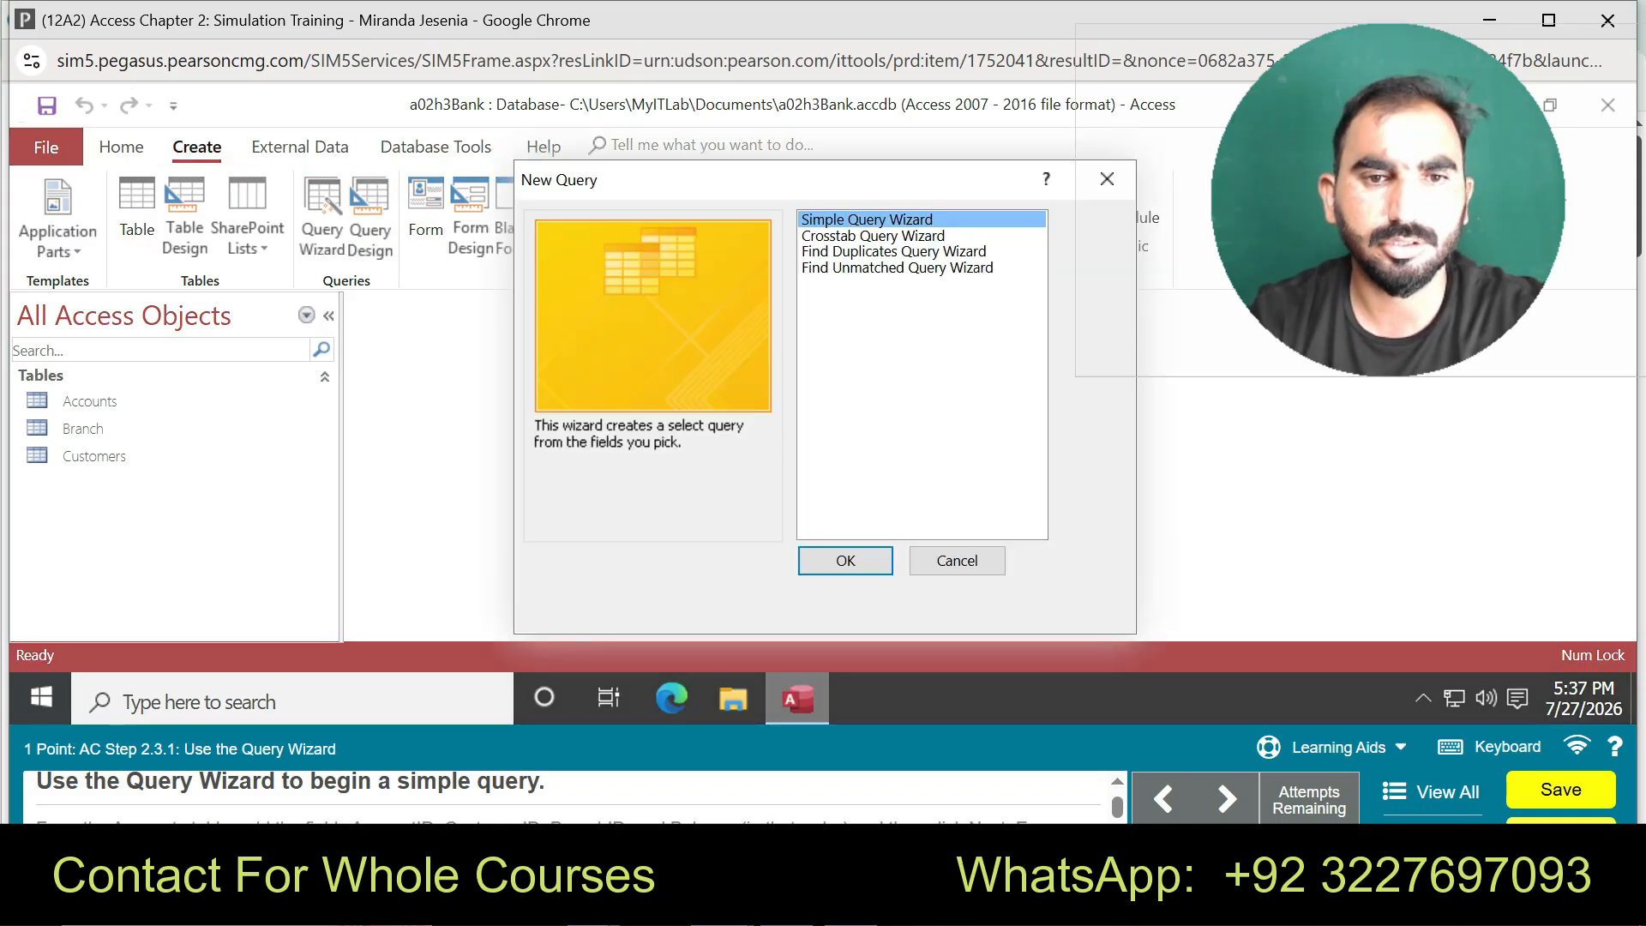
key(Return)
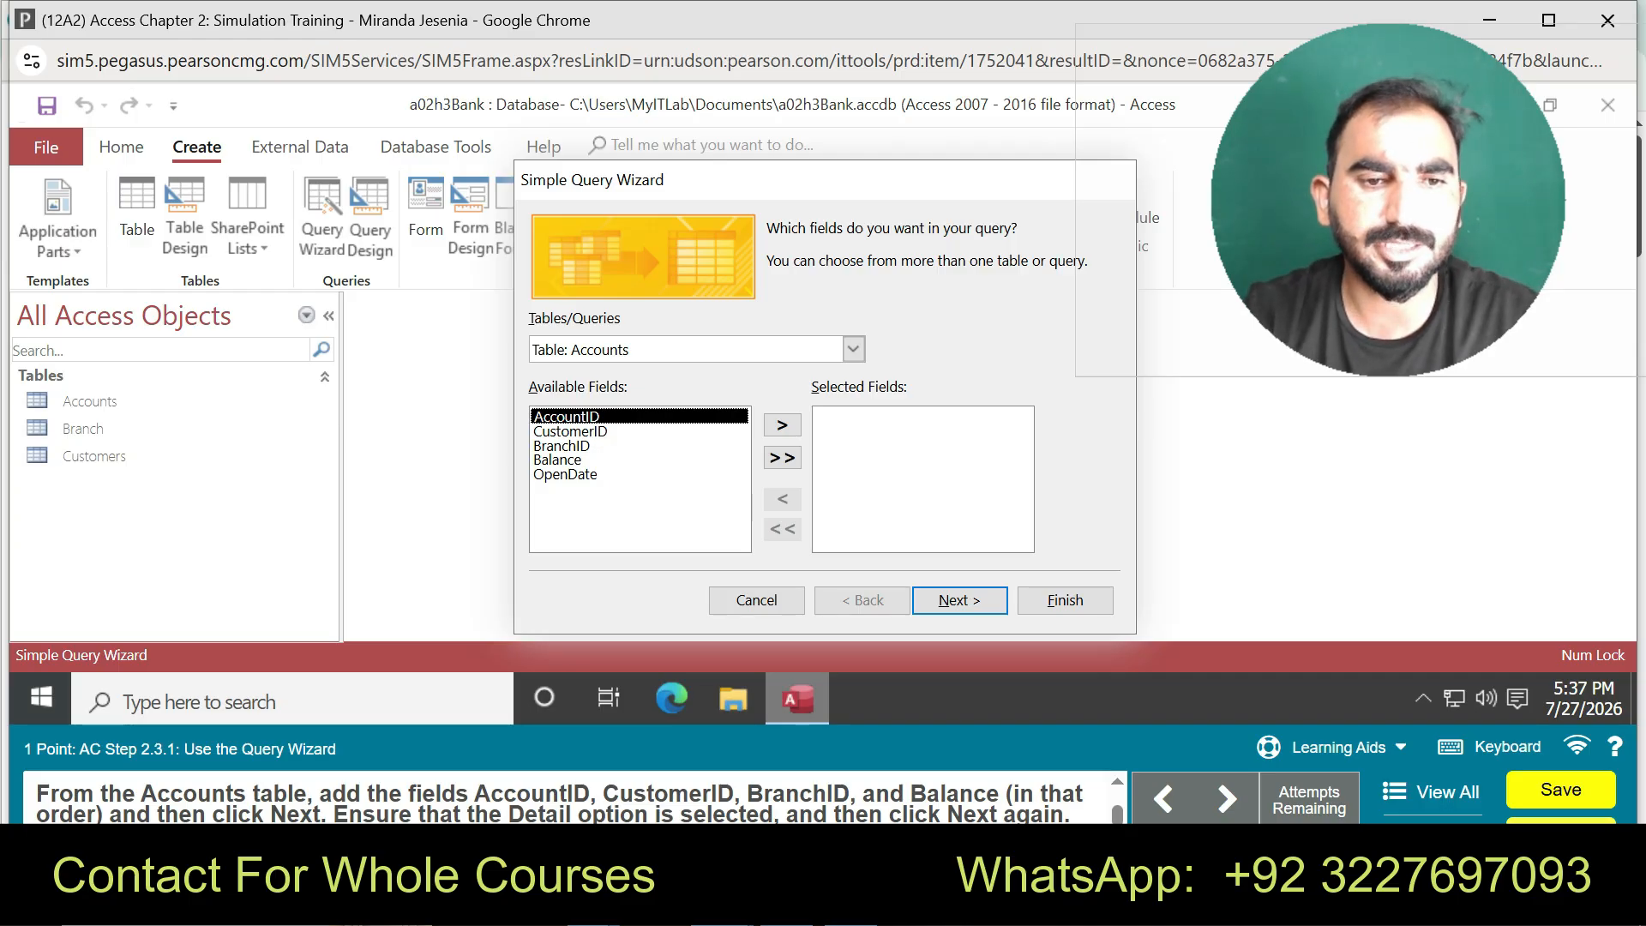
- Add AccountID, CustomerID, BranchID and Balance from Accounts and keep the Detail option
click(783, 425)
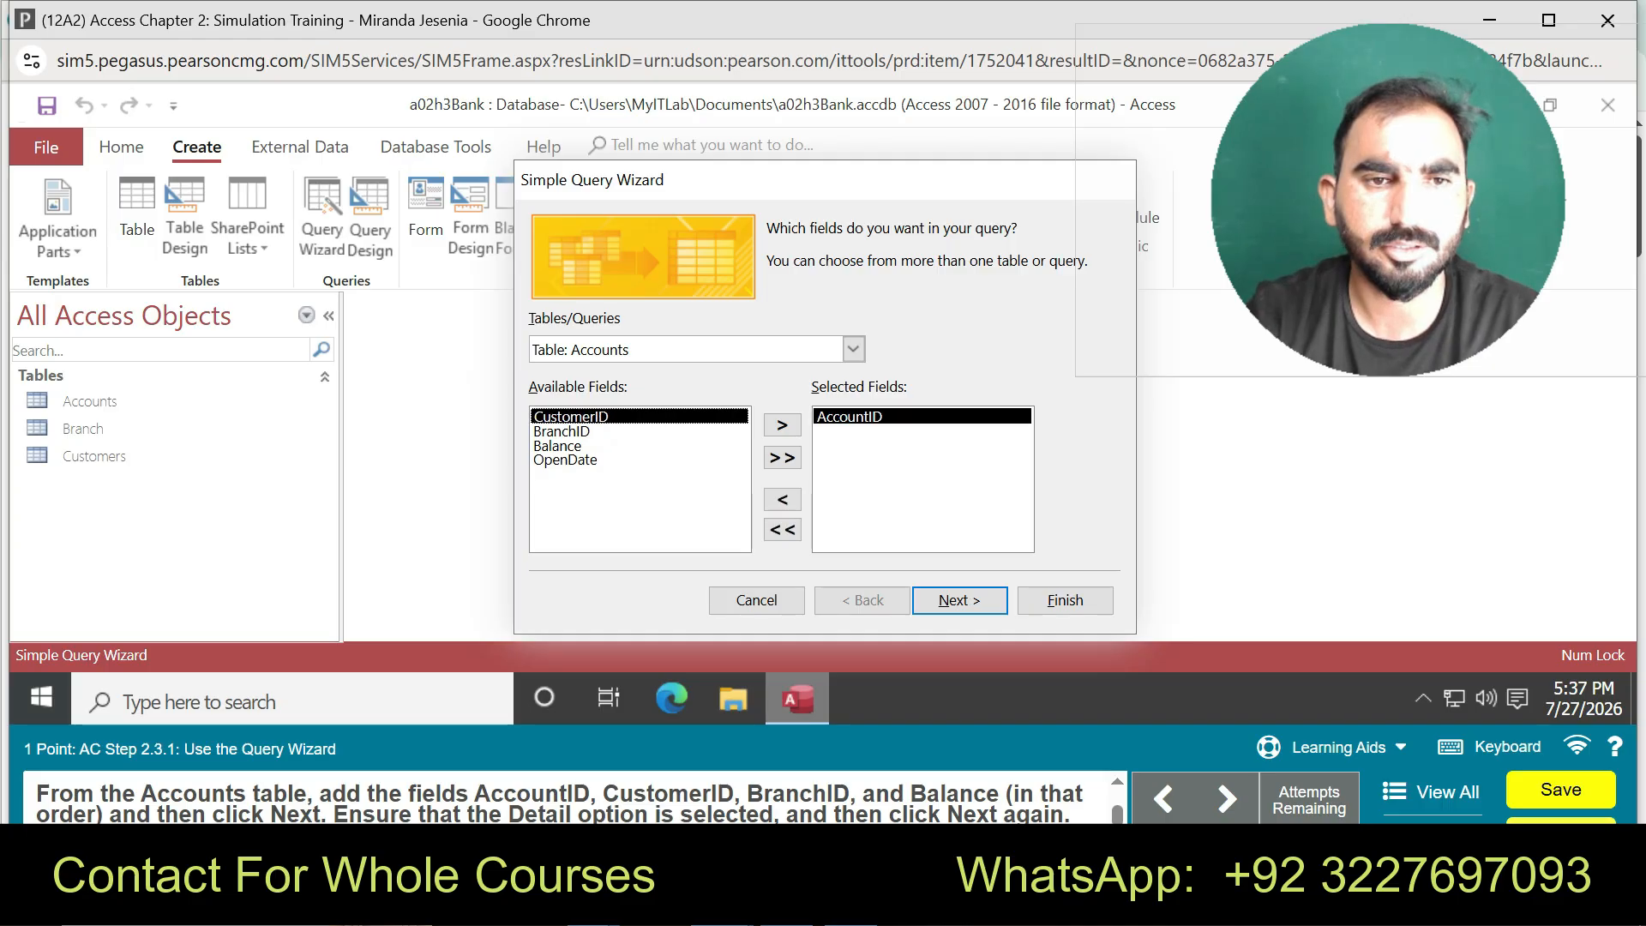
click(782, 425)
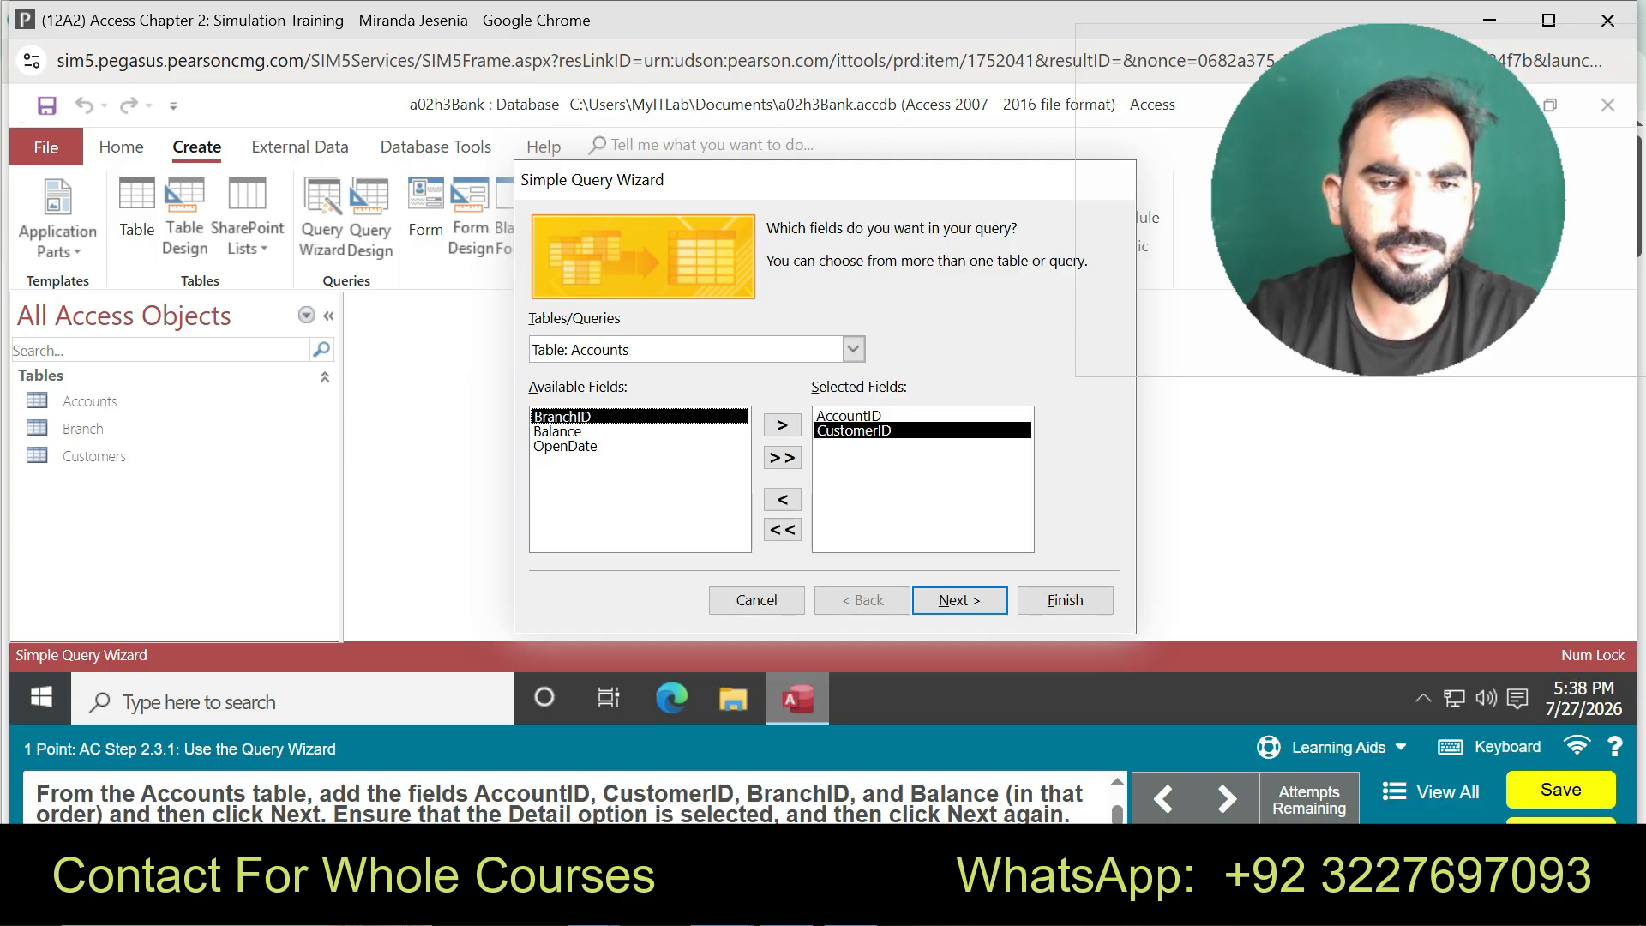
click(782, 425)
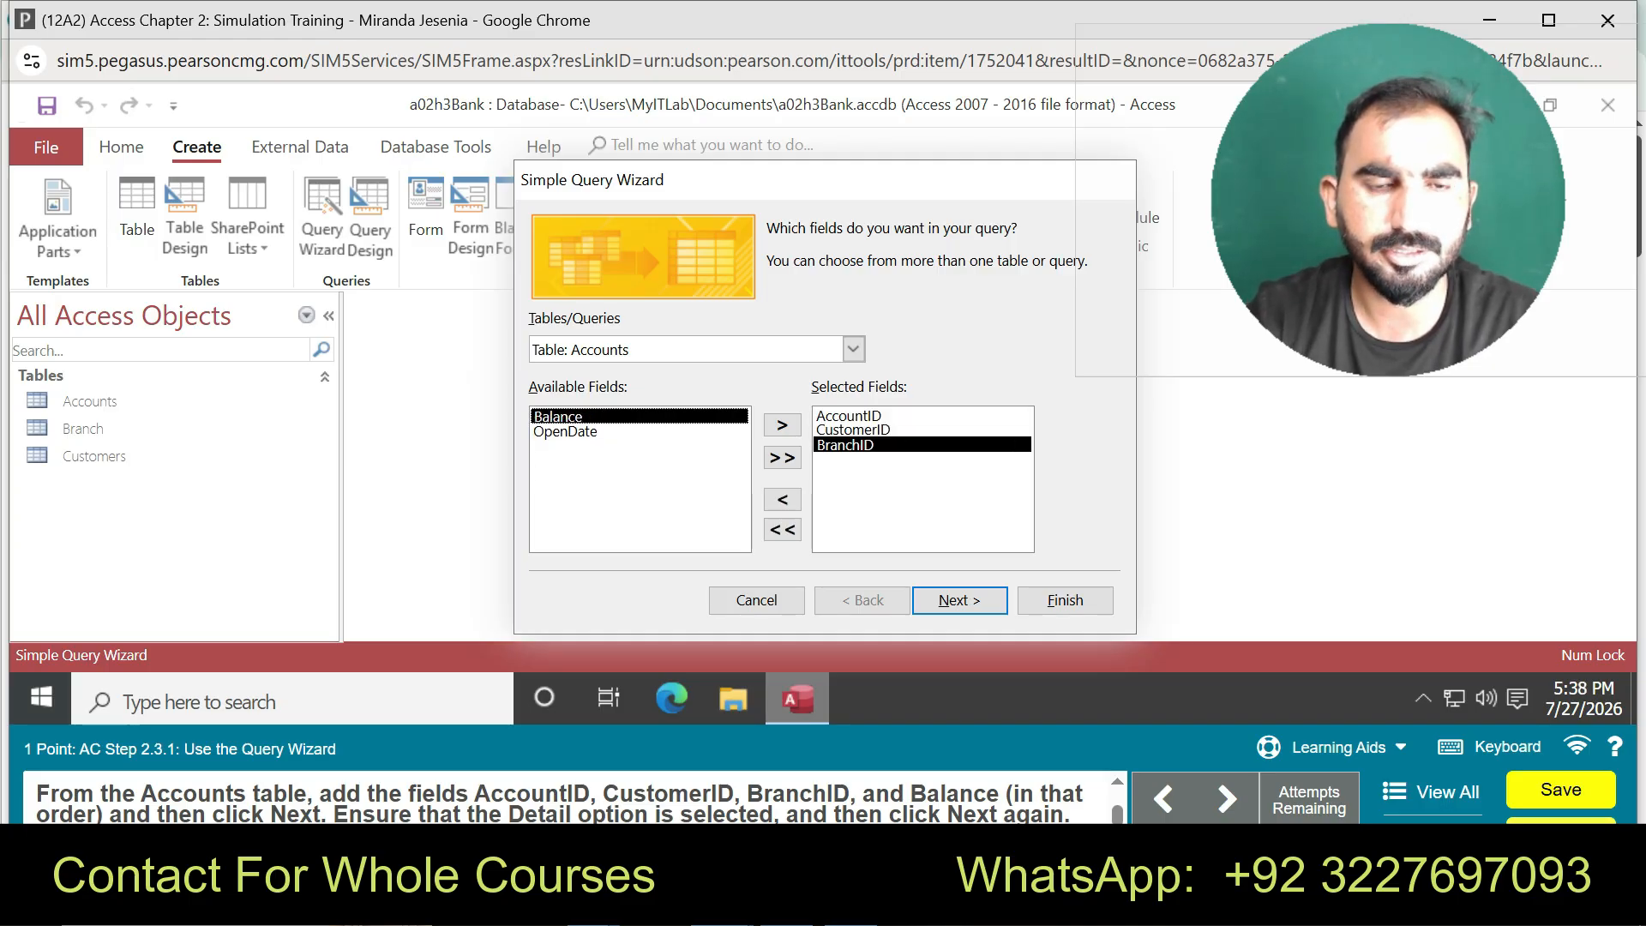
click(782, 425)
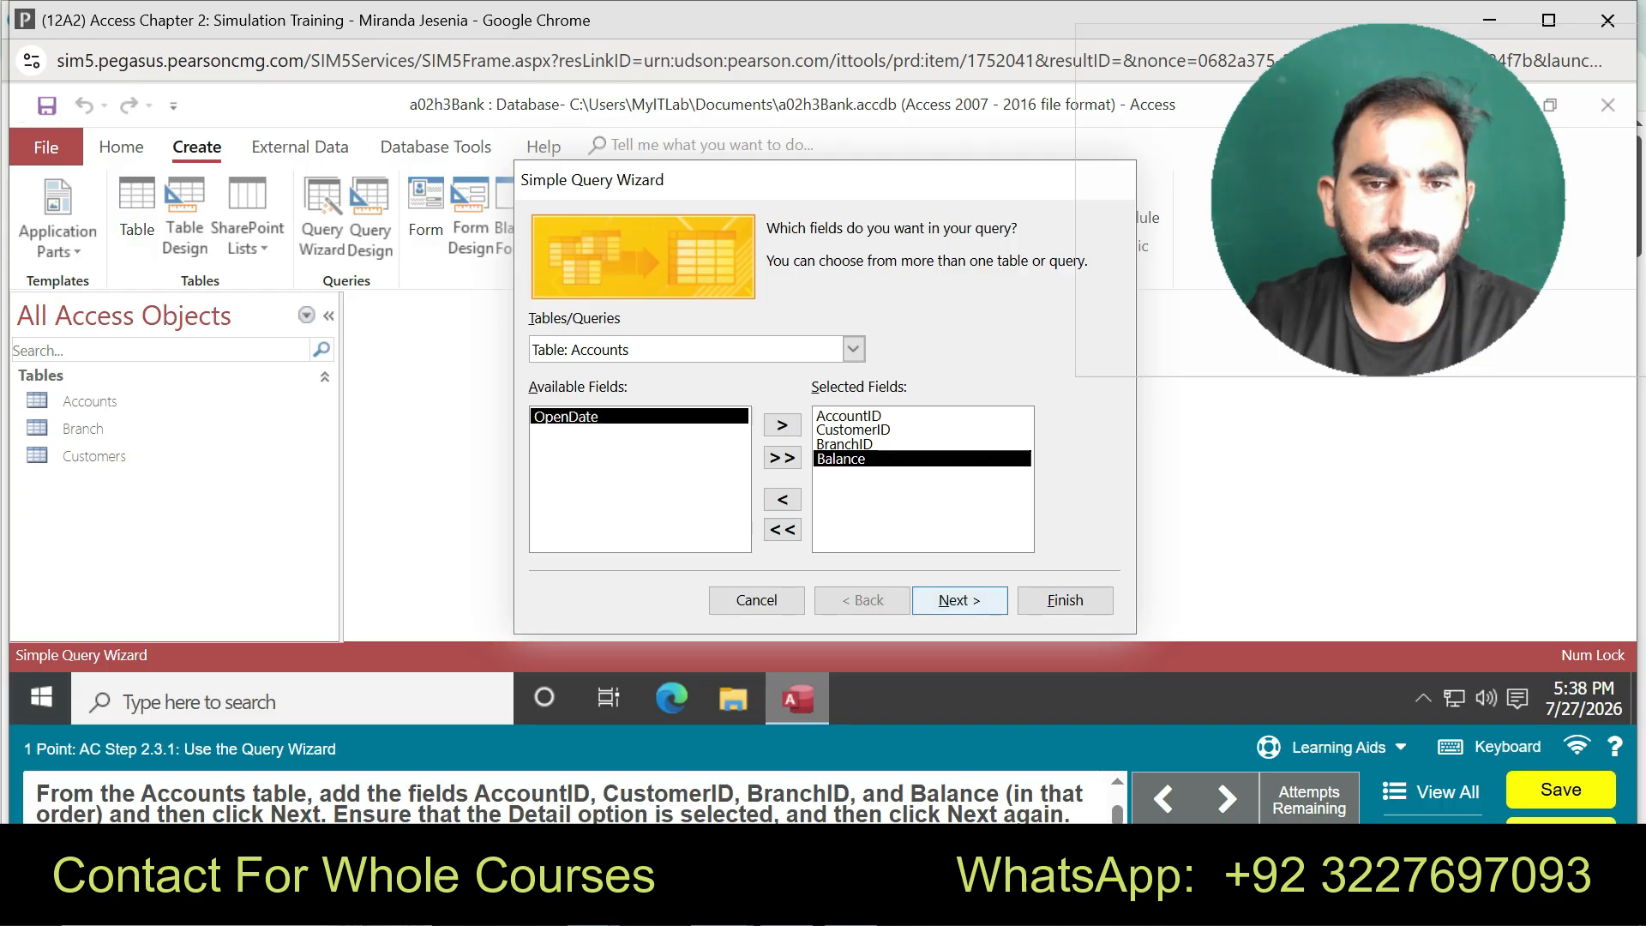
click(961, 601)
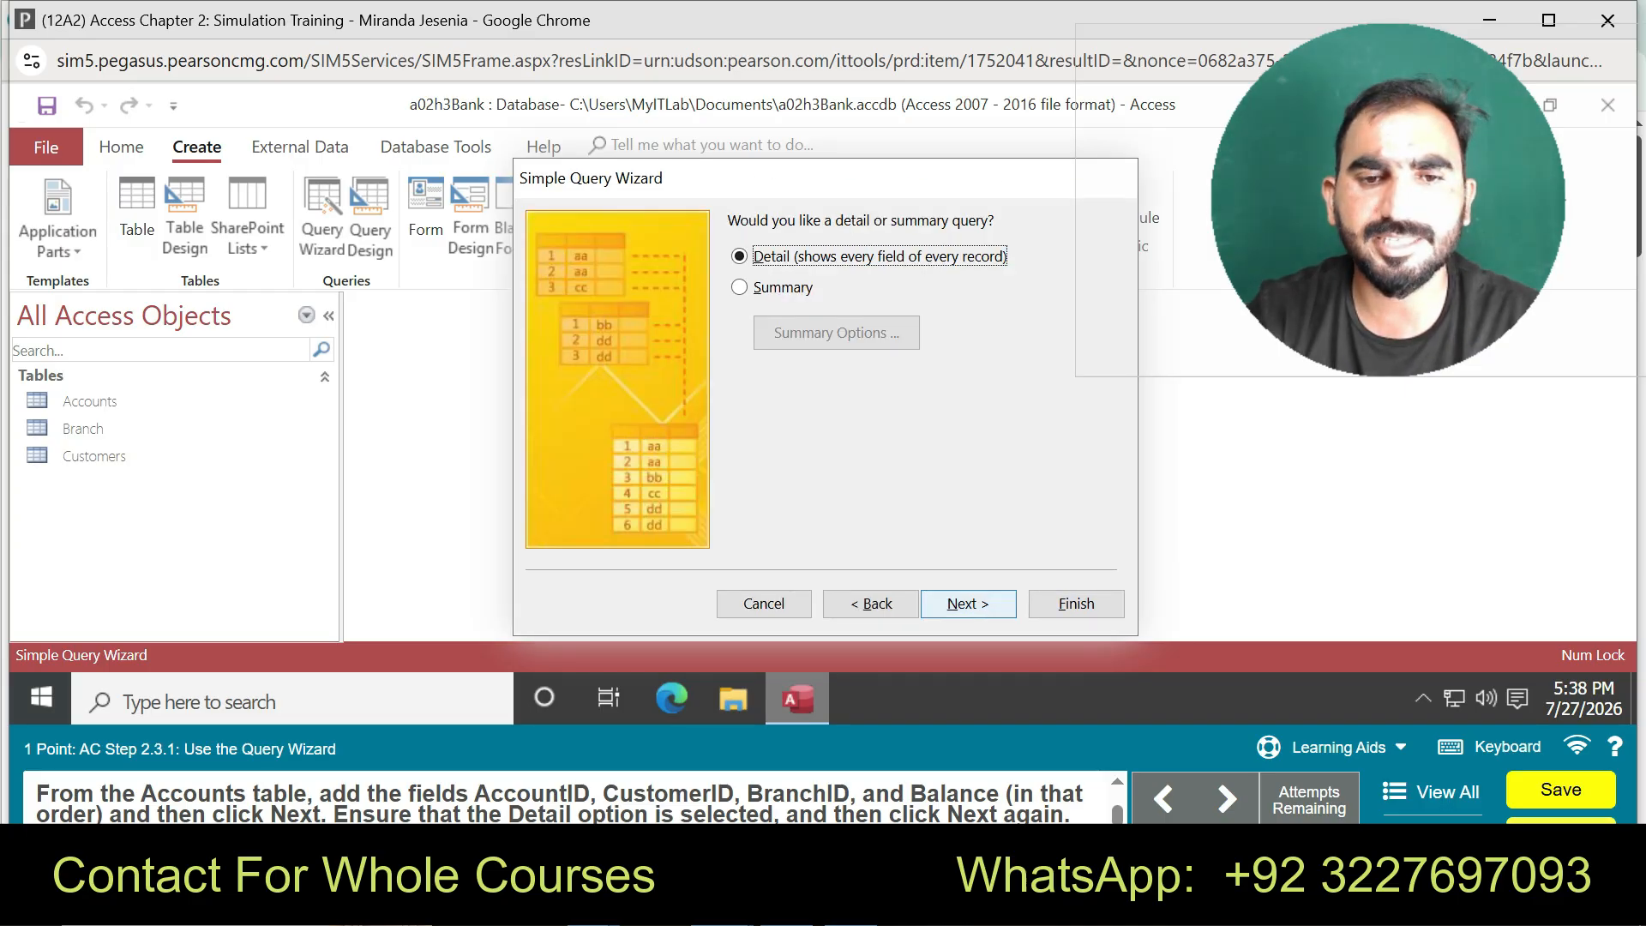
click(964, 603)
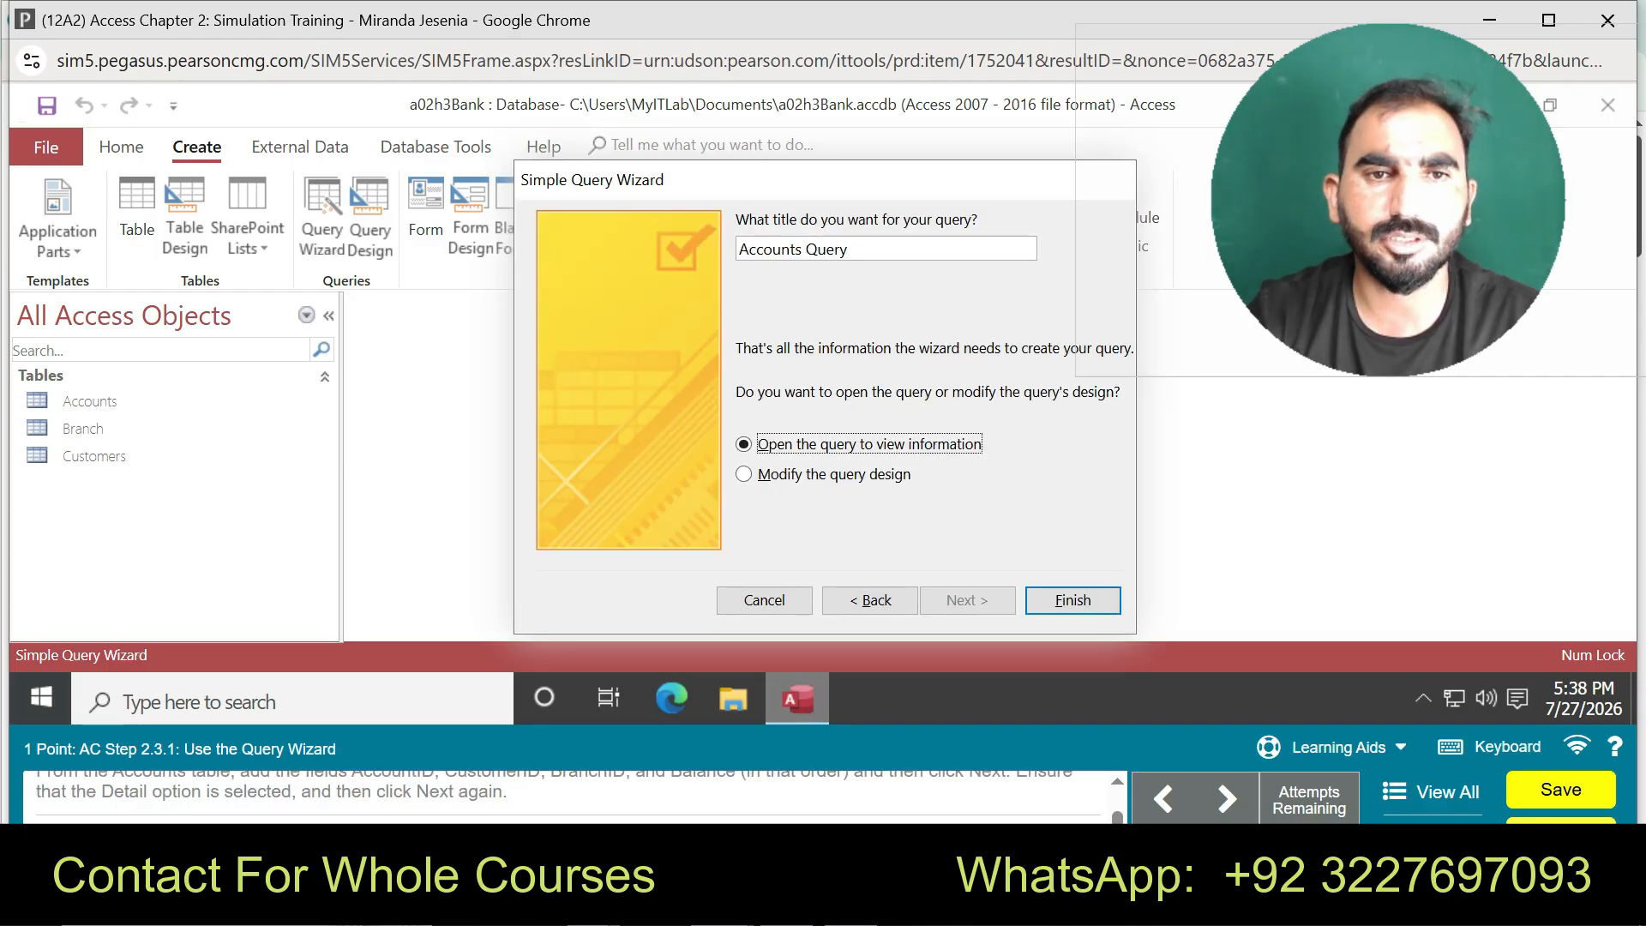
- Retitle the query 'Accounts from Campus Branch' and try to finish the wizard
drag(851, 250, 802, 250)
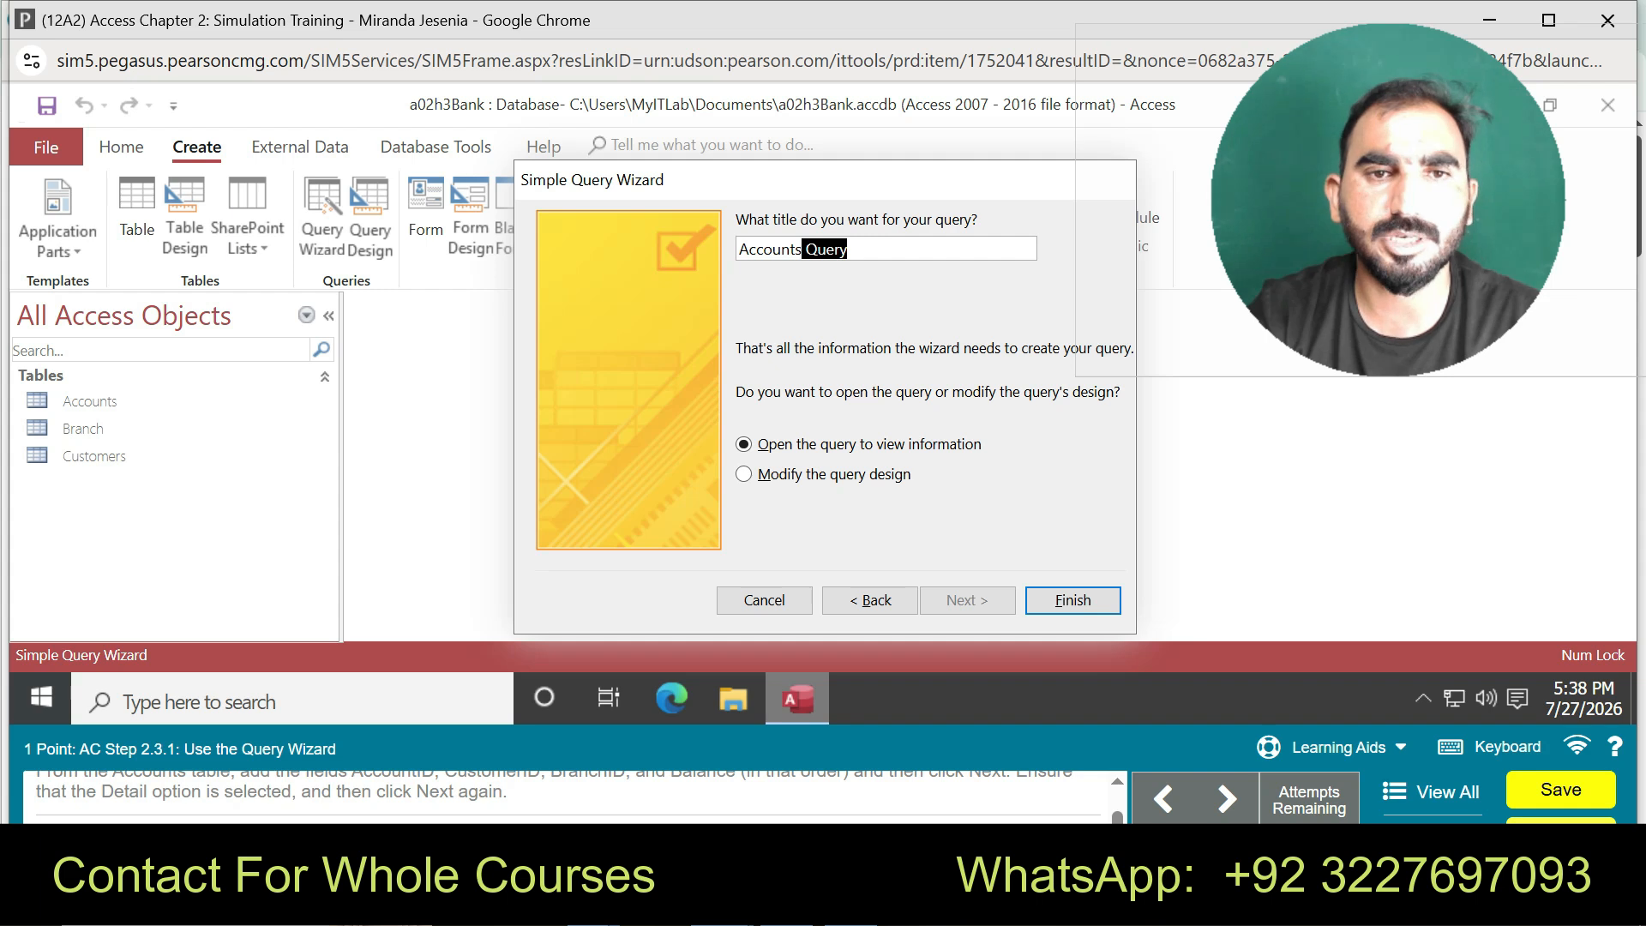
key(BackSpace)
text(FR)
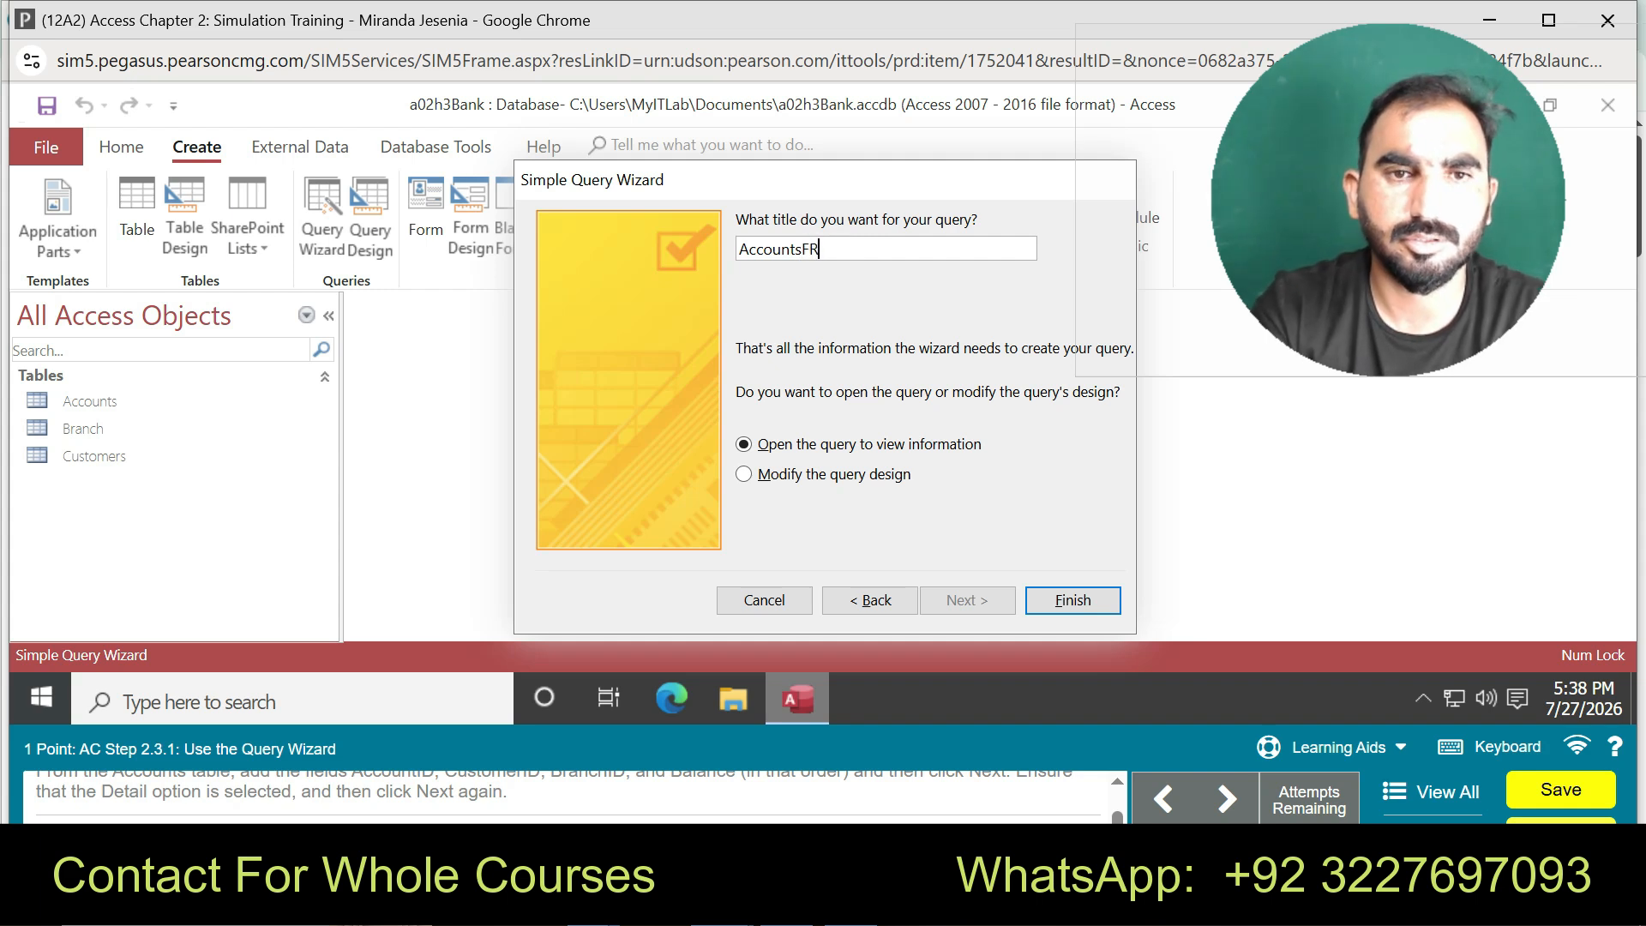
key(BackSpace)
key(BackSpace)
text(from)
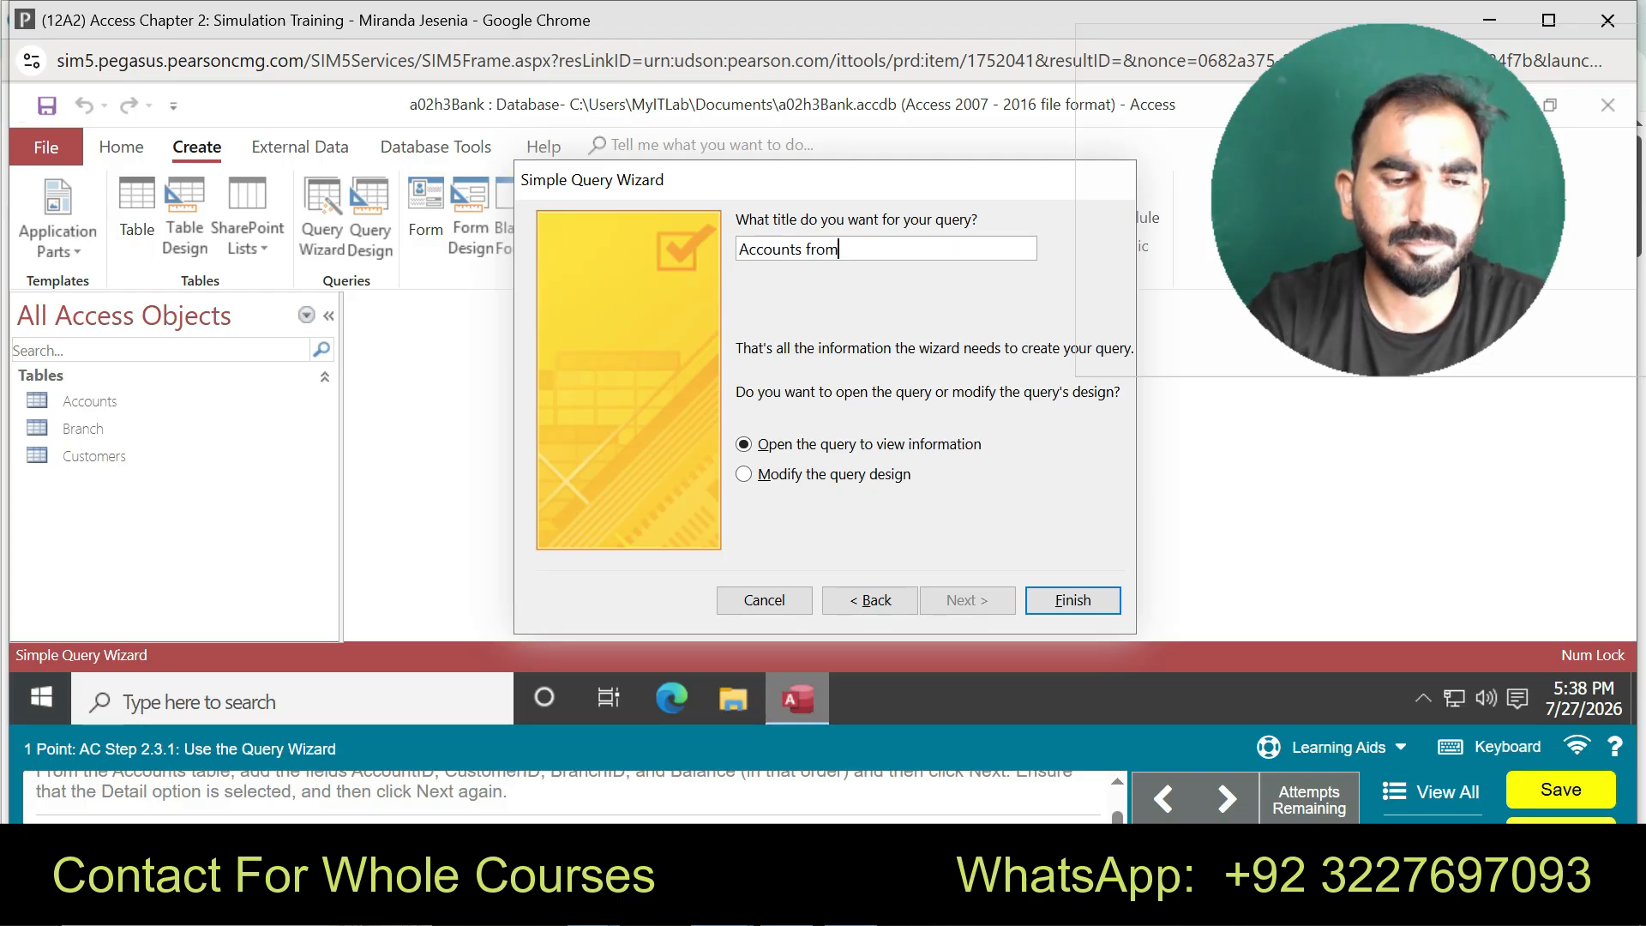
text(Campu)
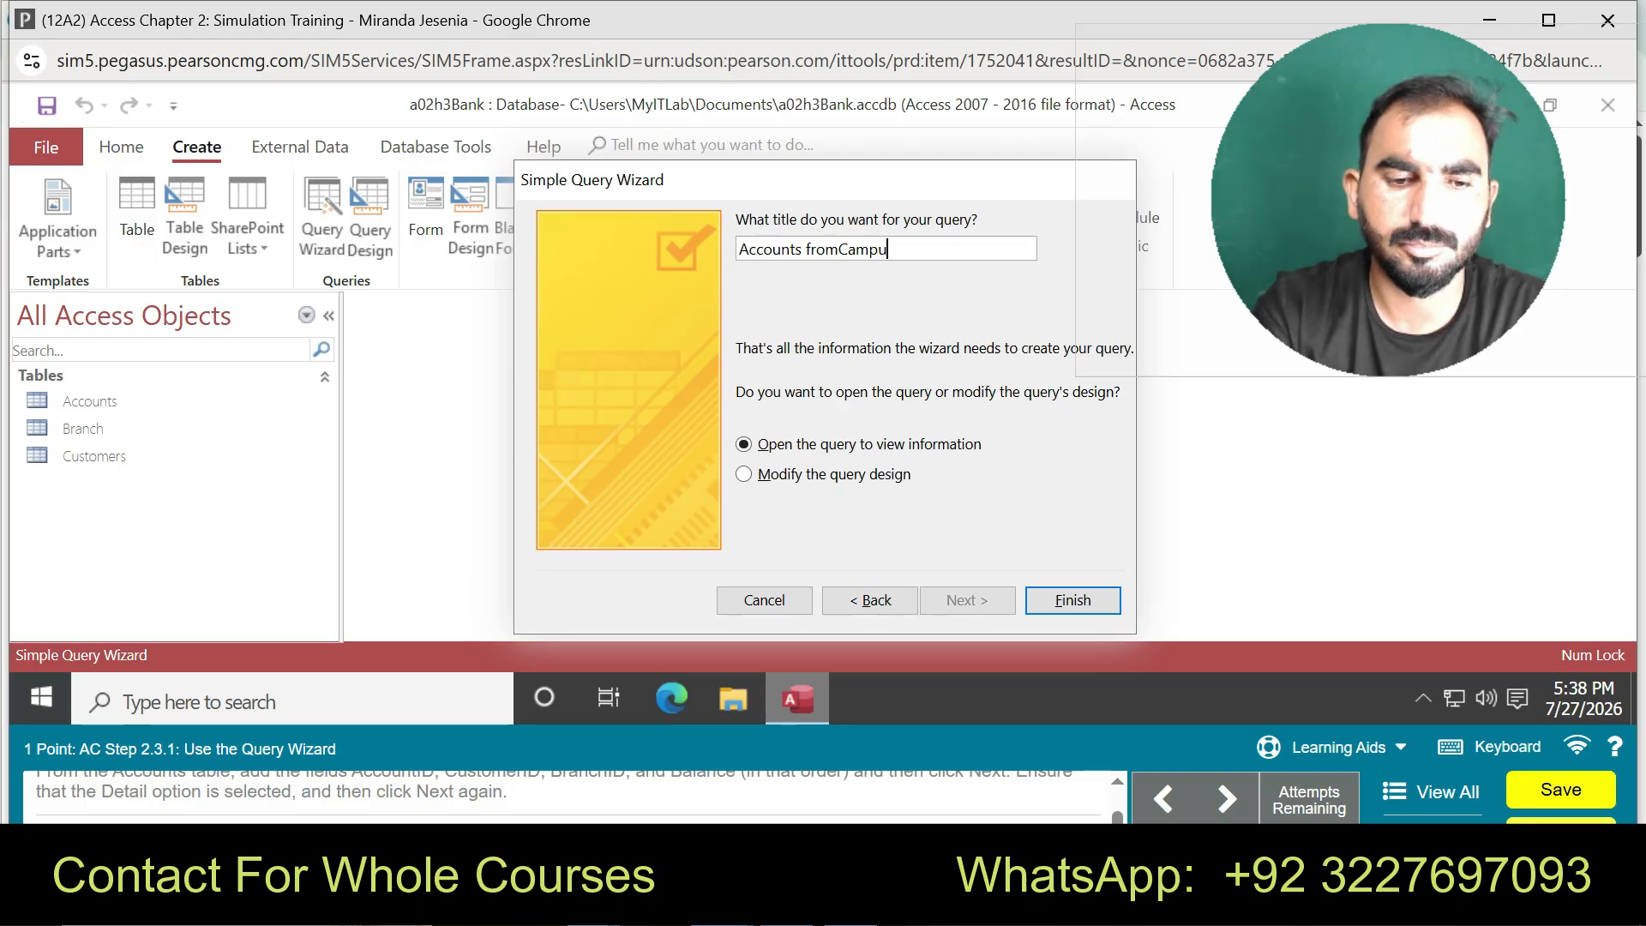
text(s Bram)
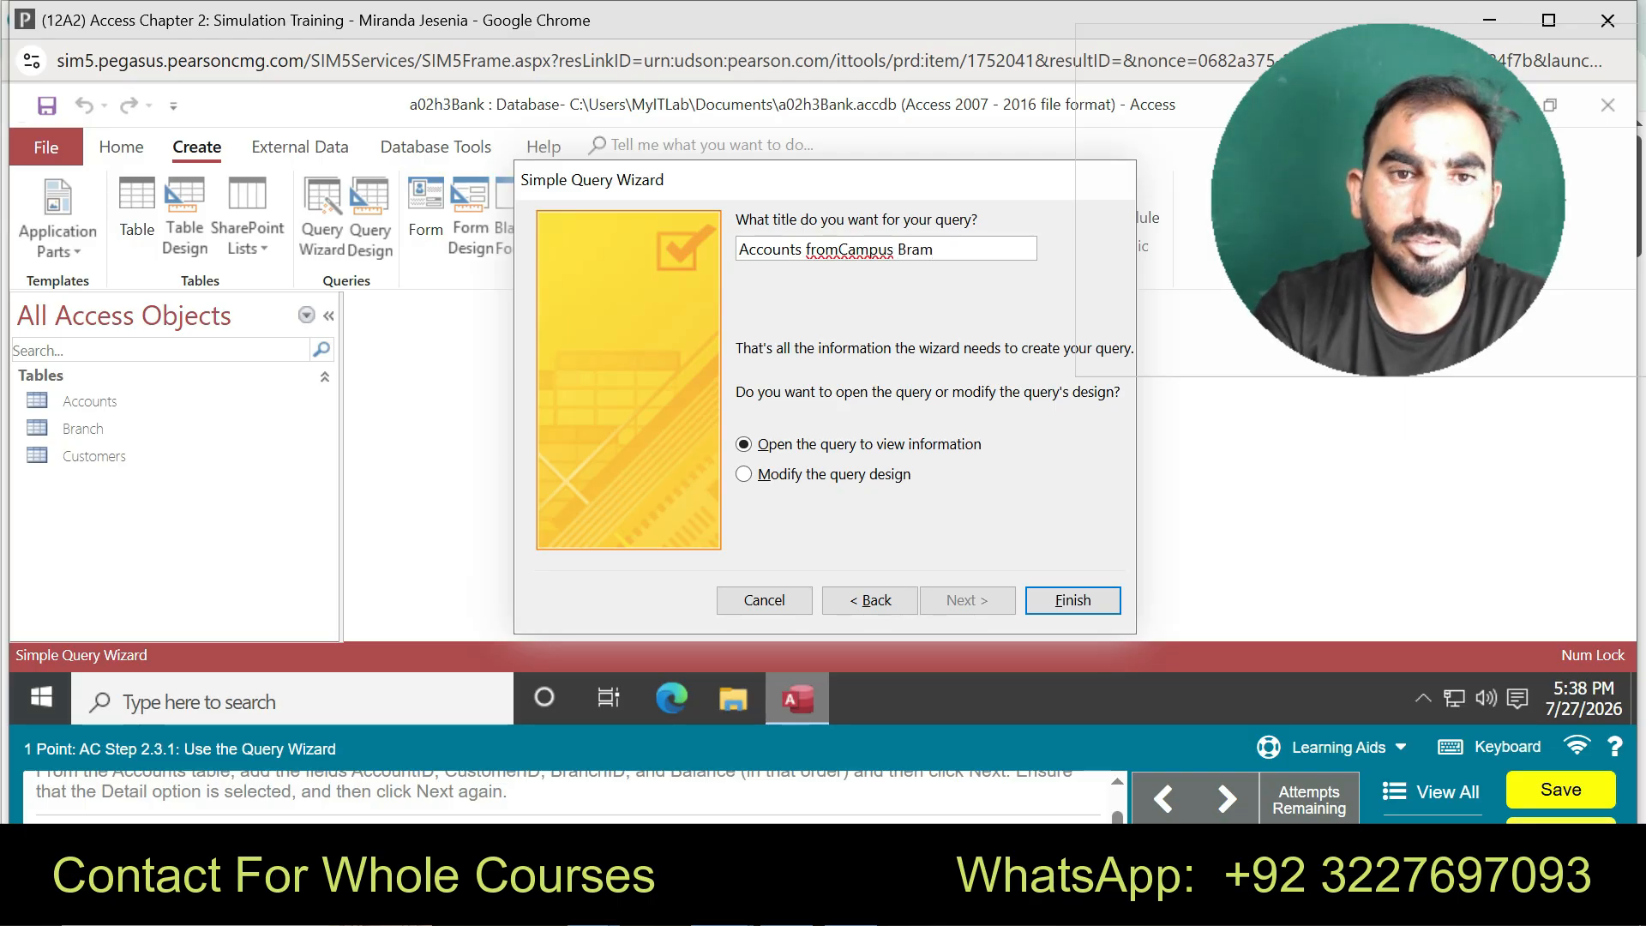
key(BackSpace)
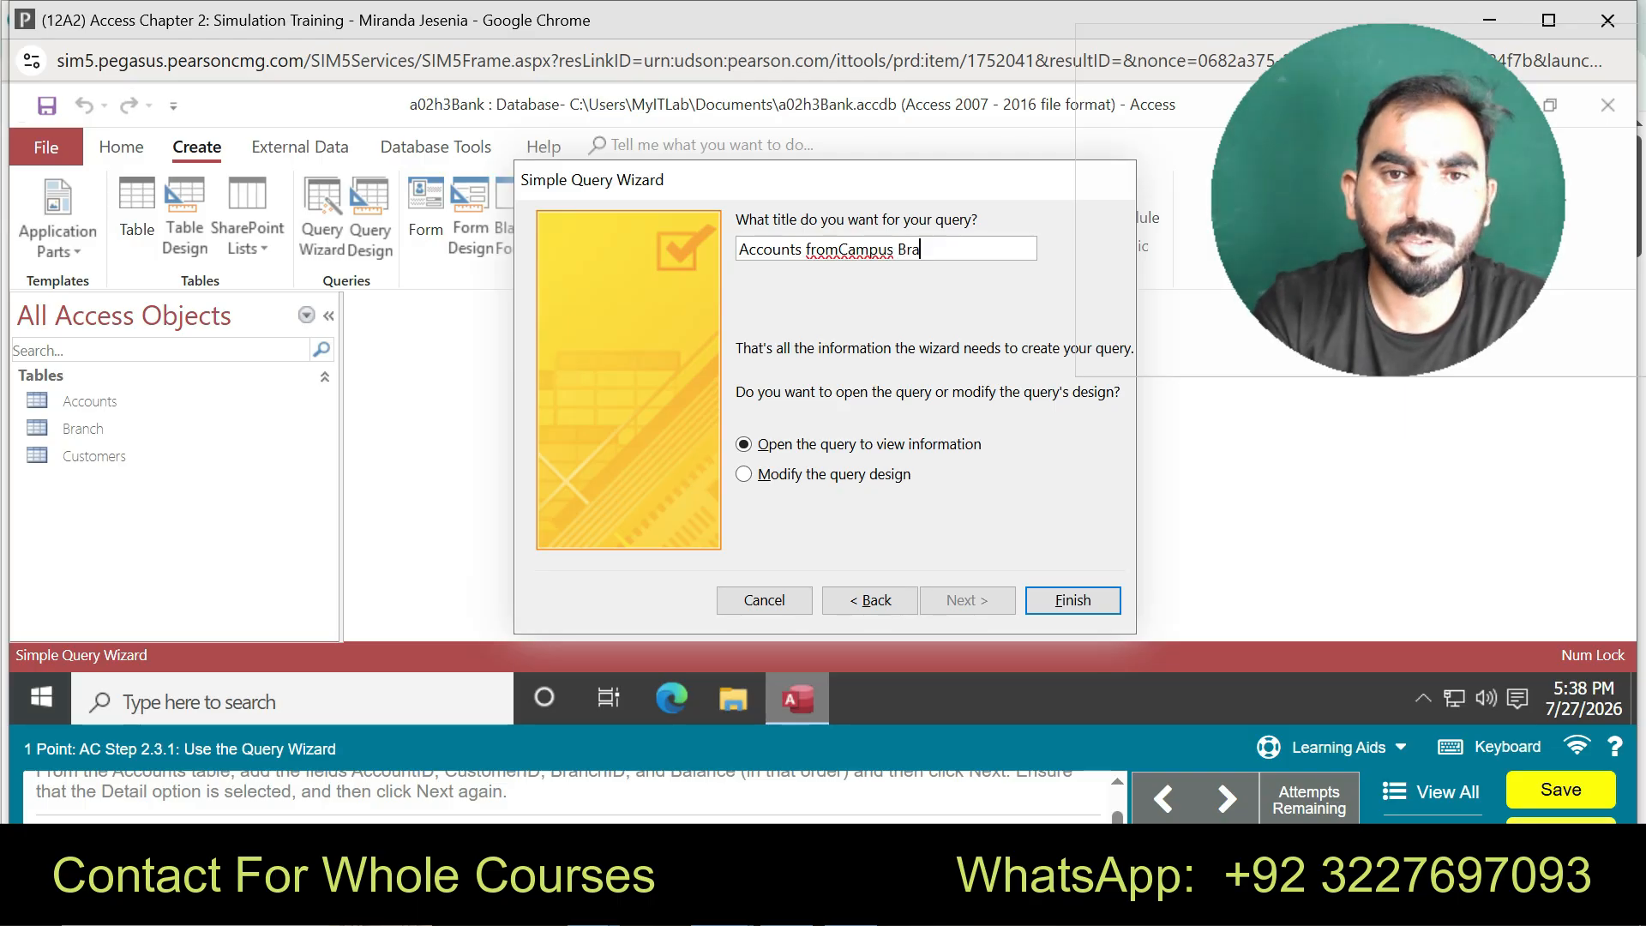
text(nch)
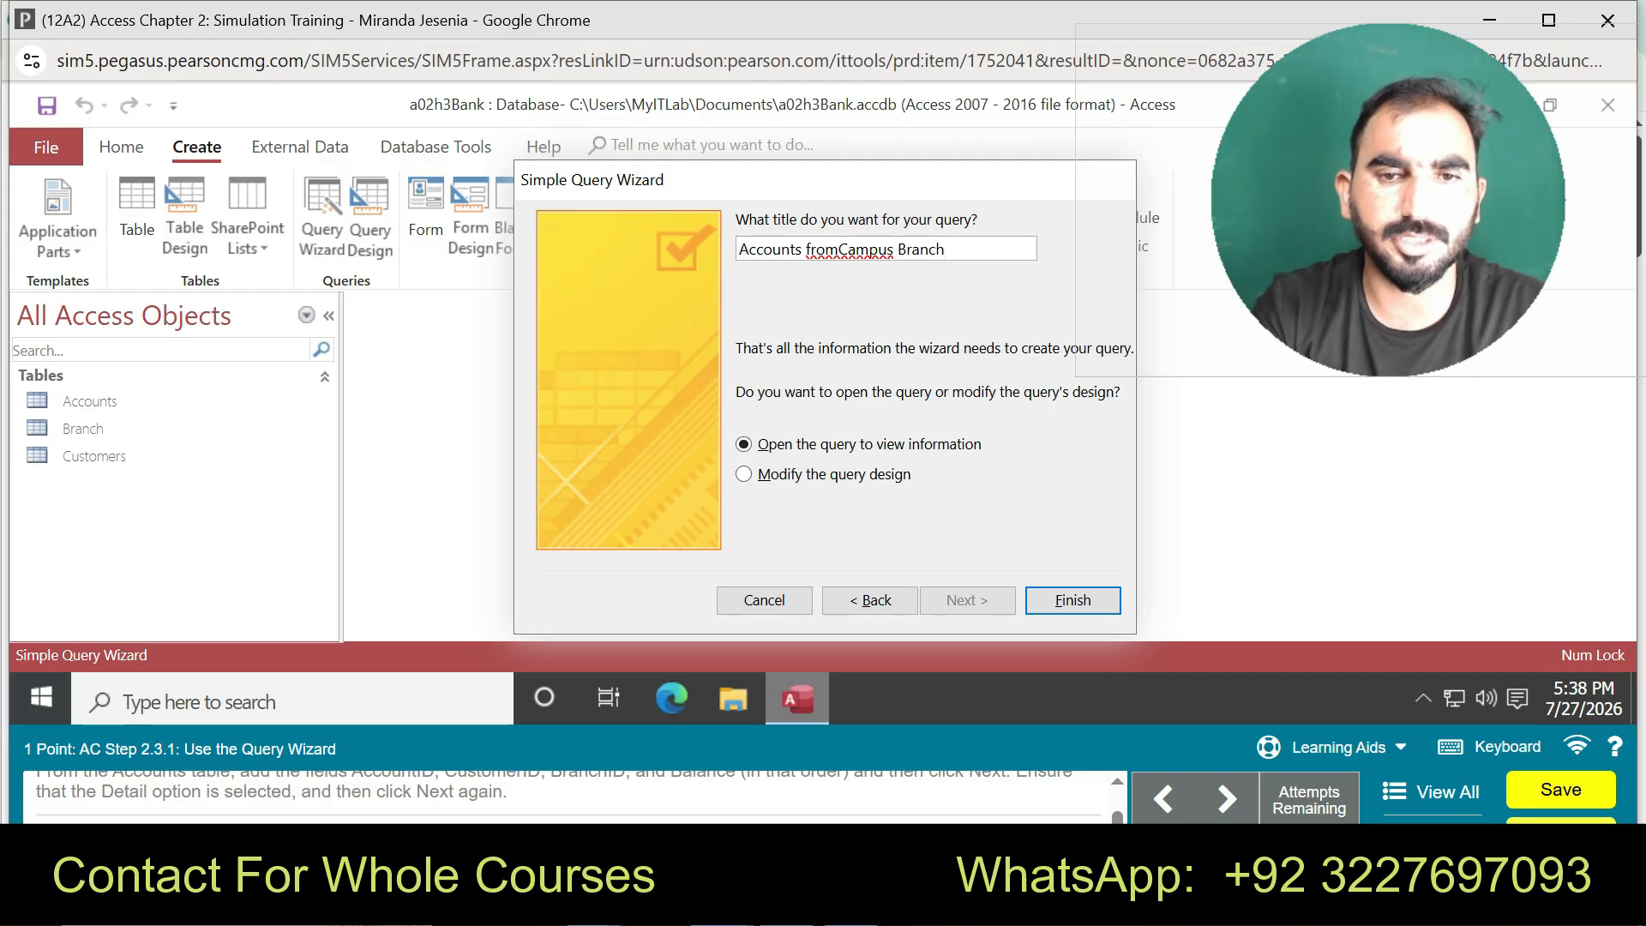
click(1073, 600)
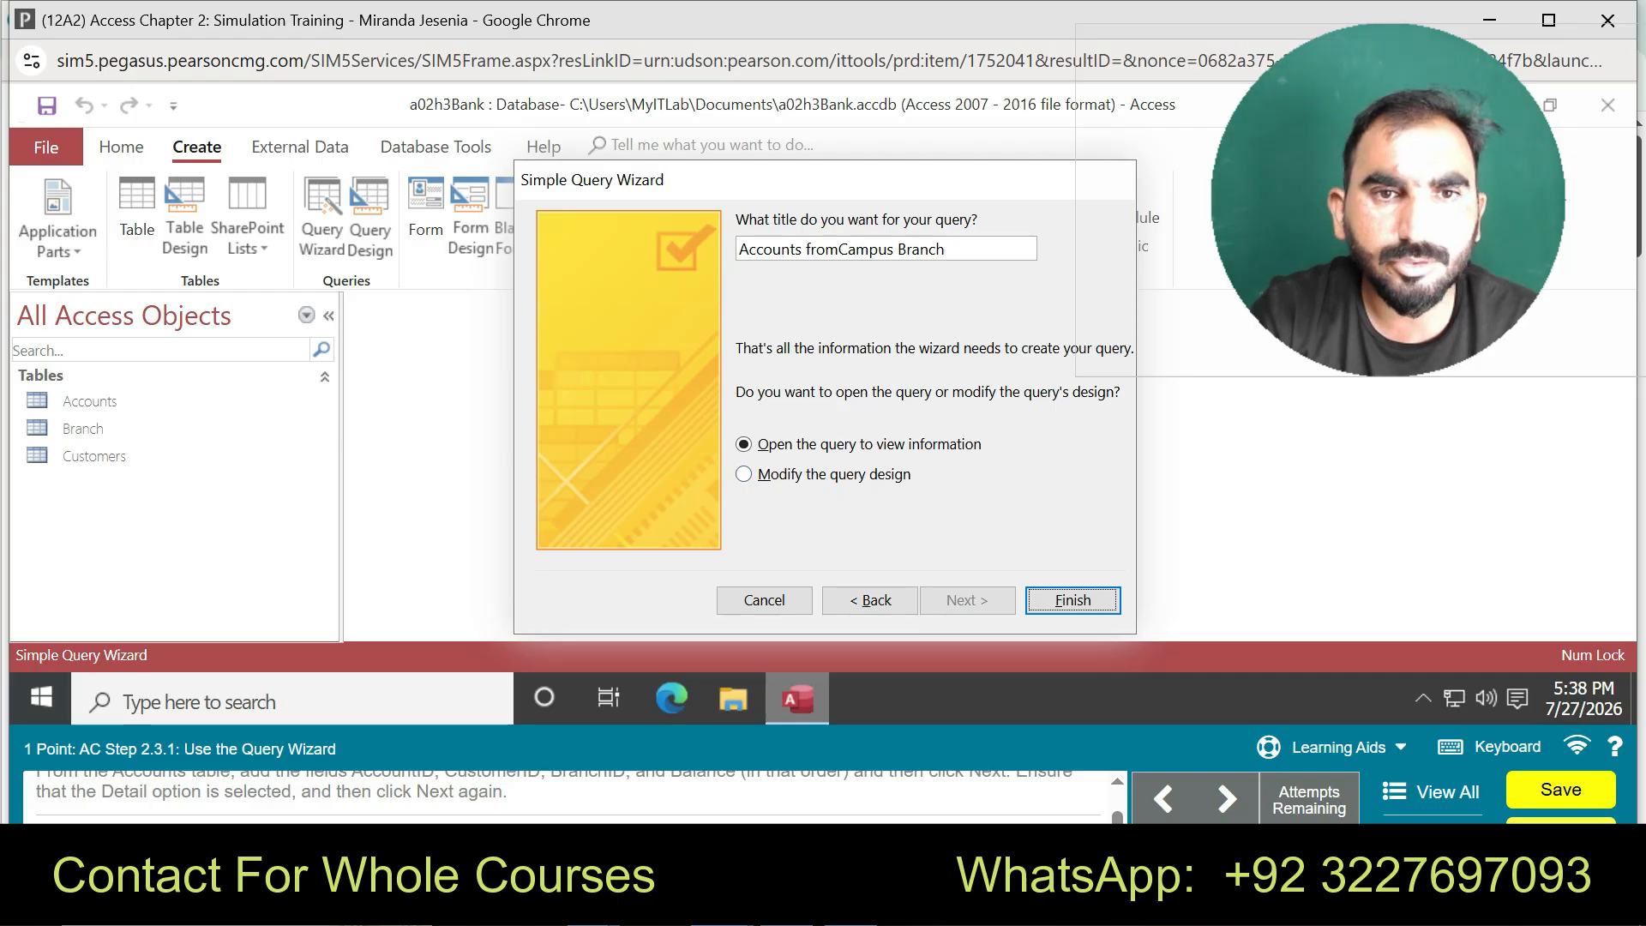
- Fix the spacing between 'from' and 'Campus' in the title and finish creating the query
click(839, 249)
text(b)
click(1072, 600)
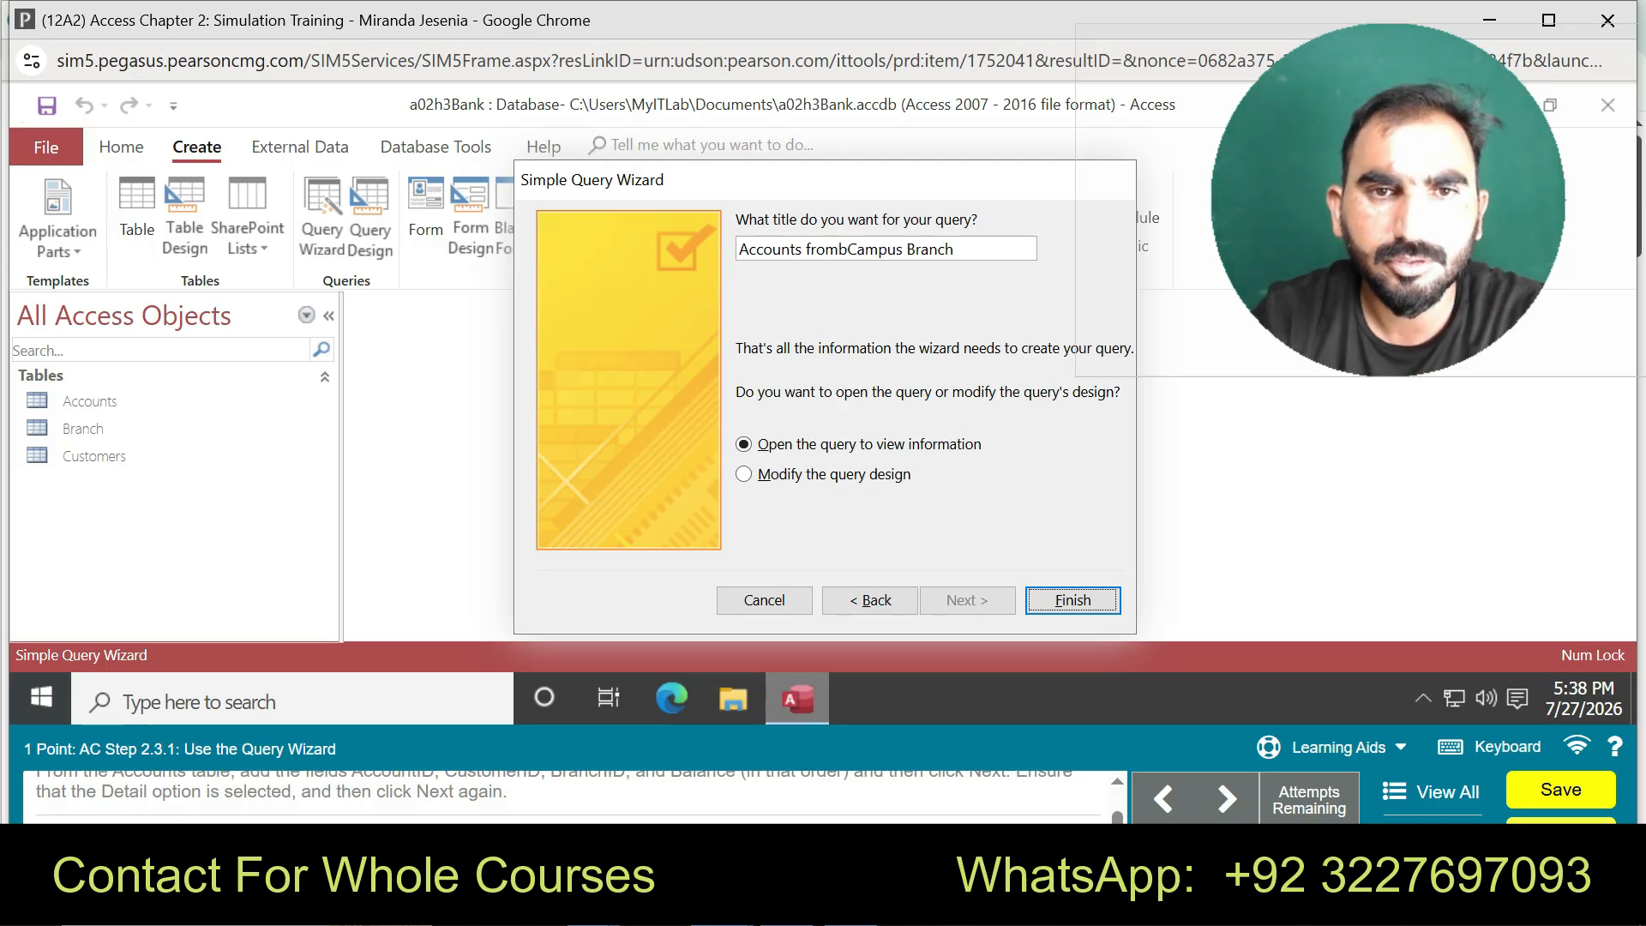
click(848, 250)
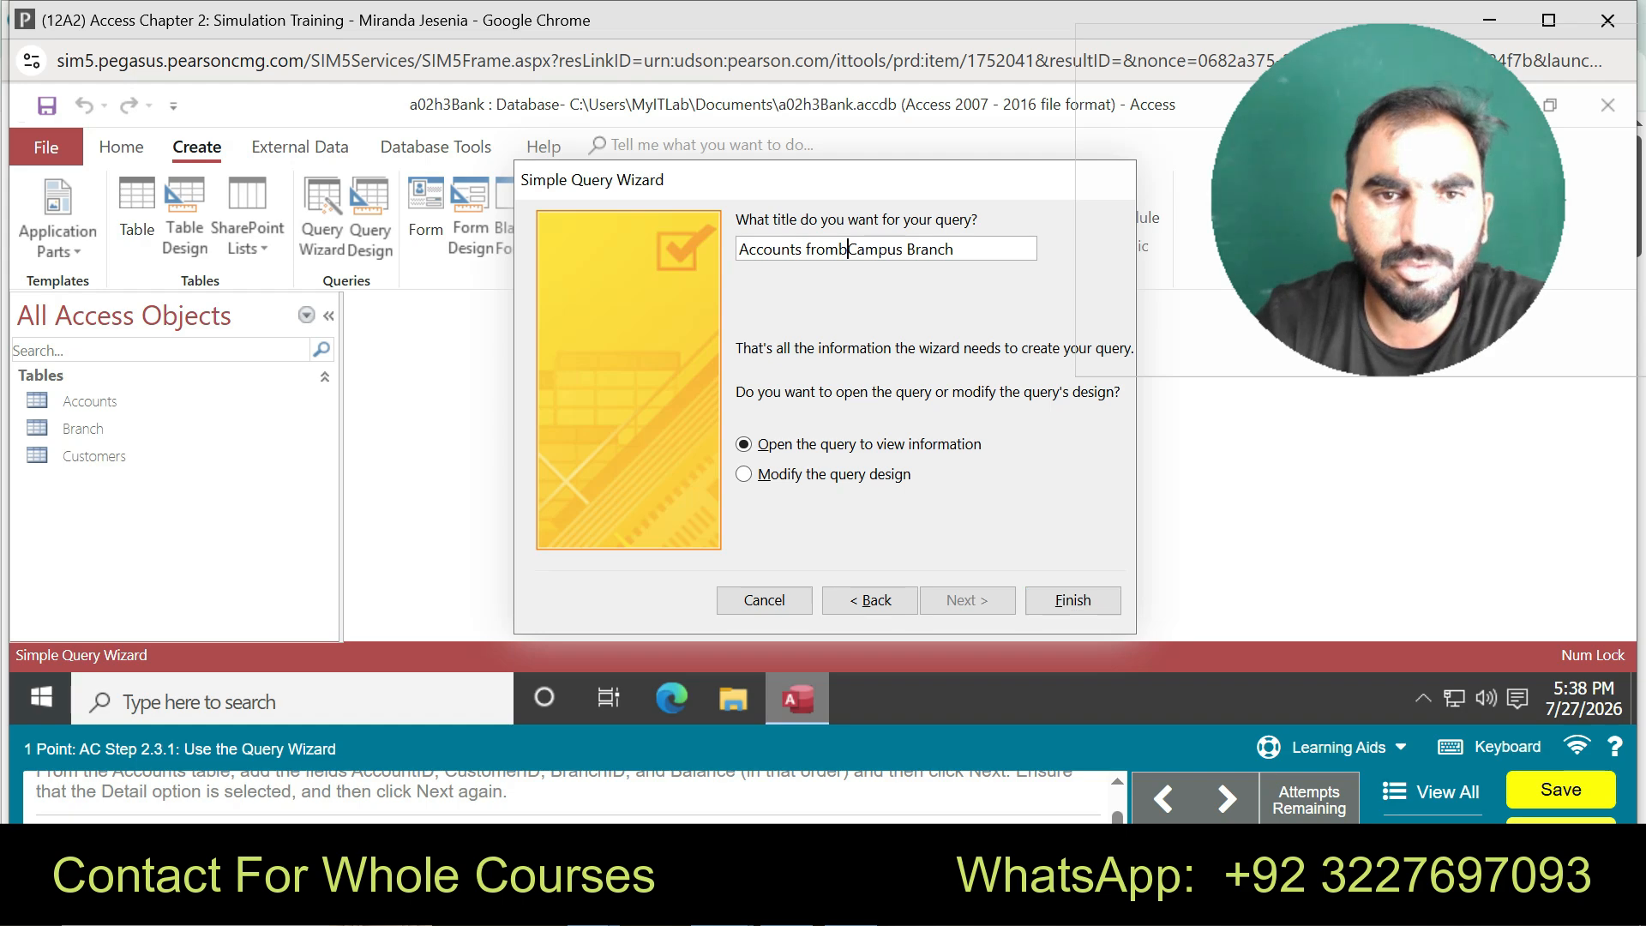
key(BackSpace)
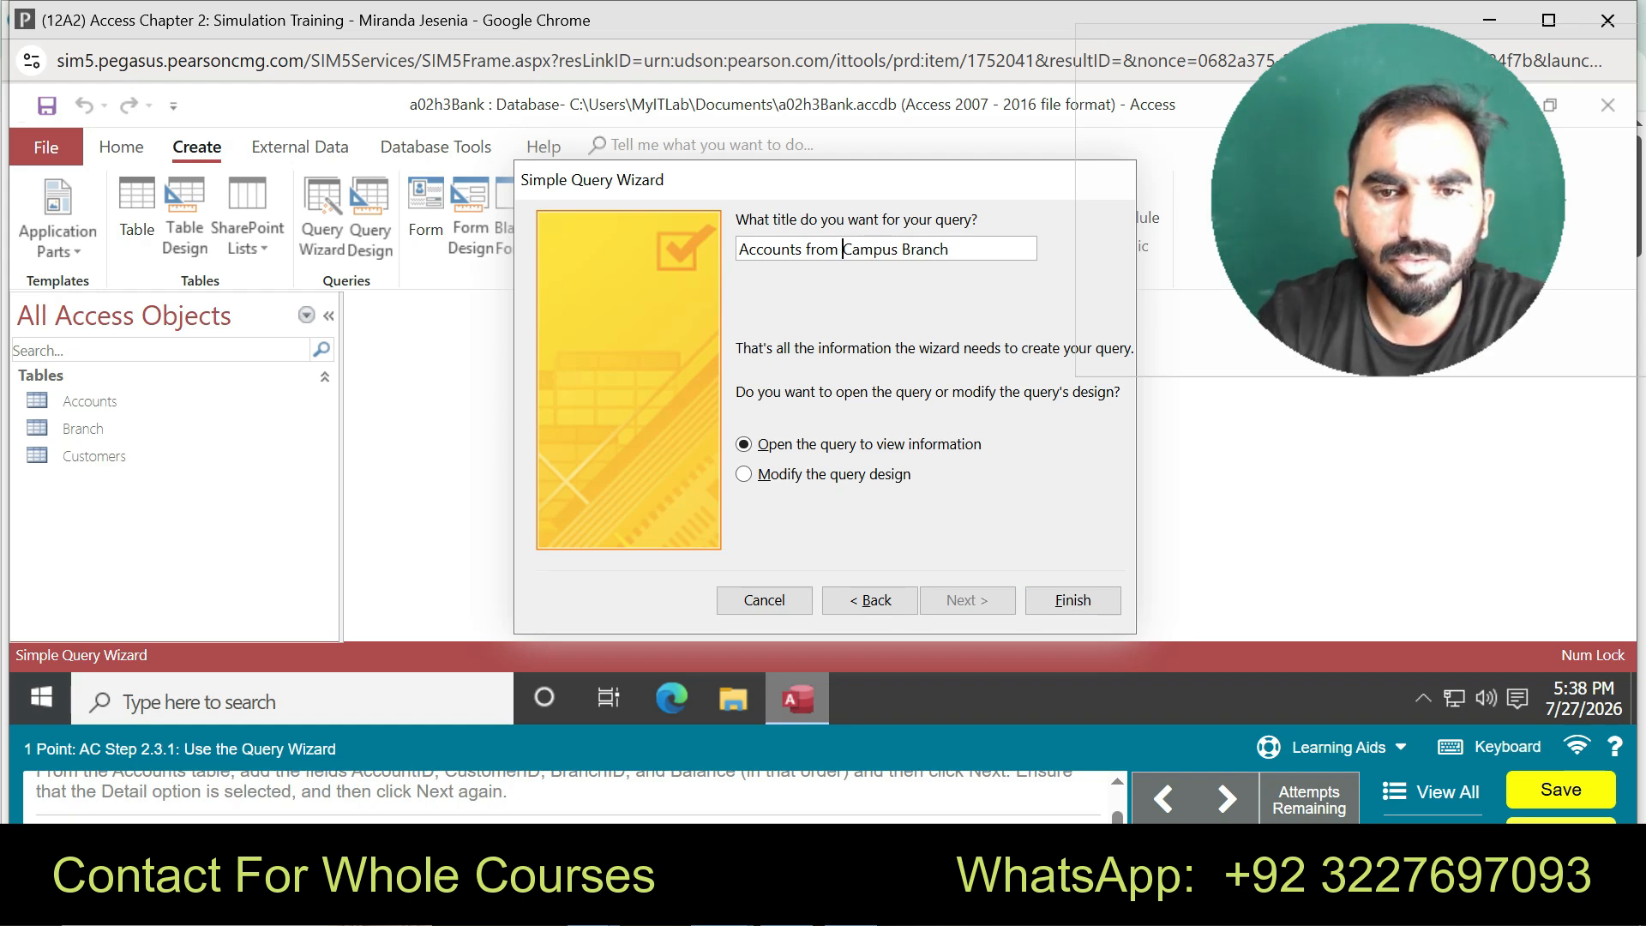
click(1072, 601)
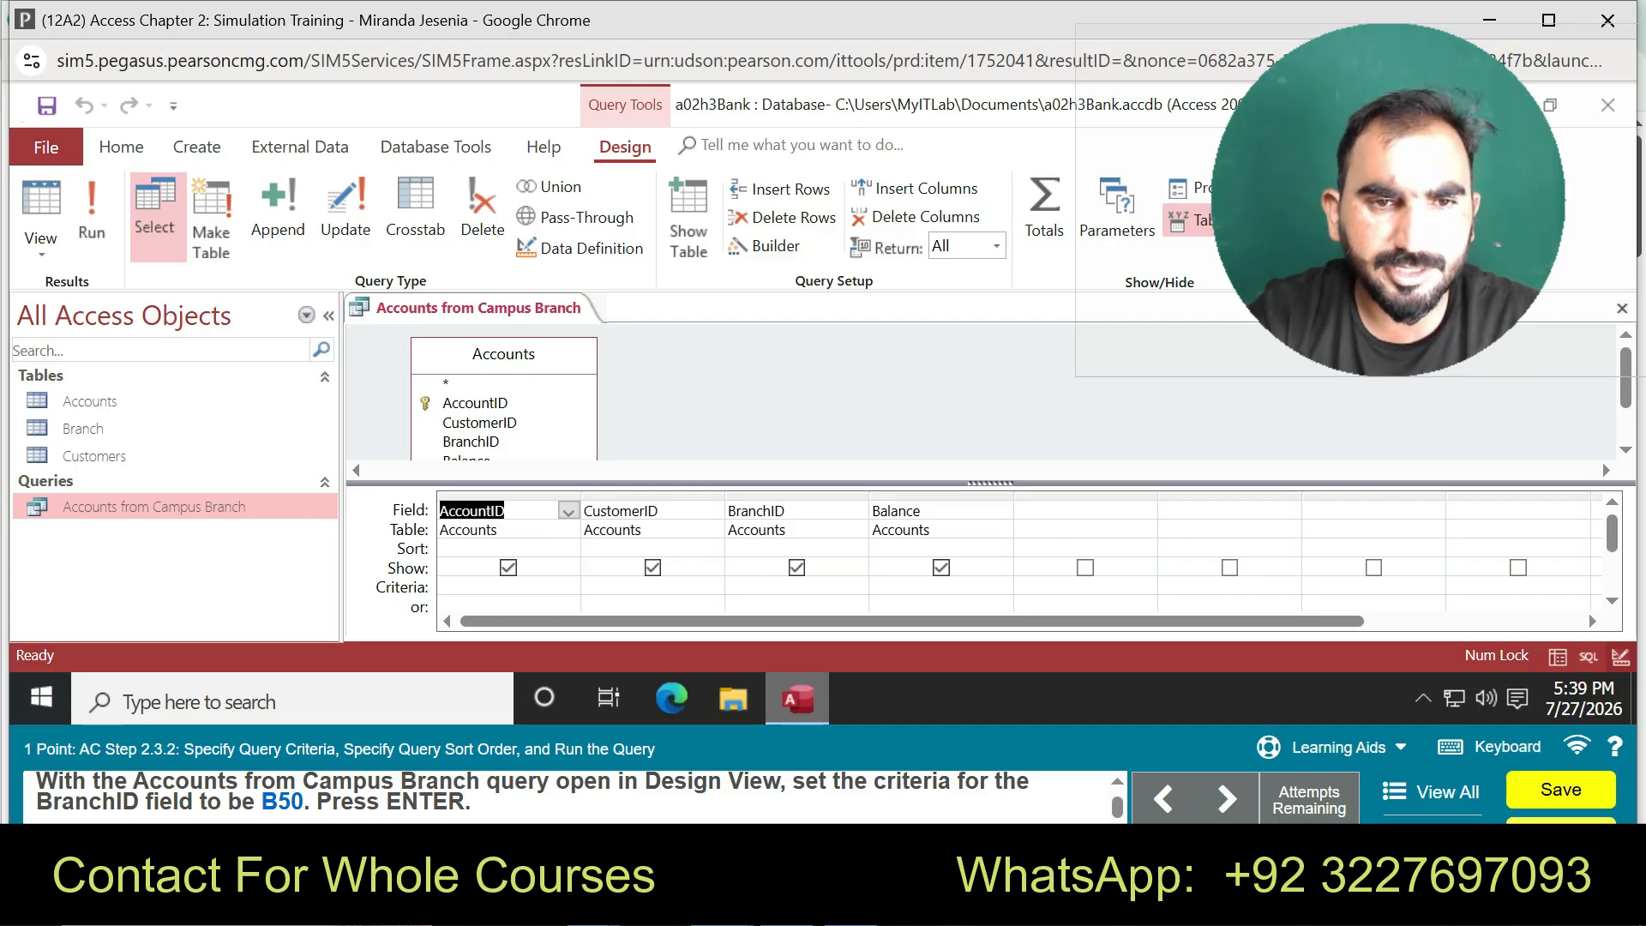
- Enter B50 as the criterion under the BranchID field
click(763, 587)
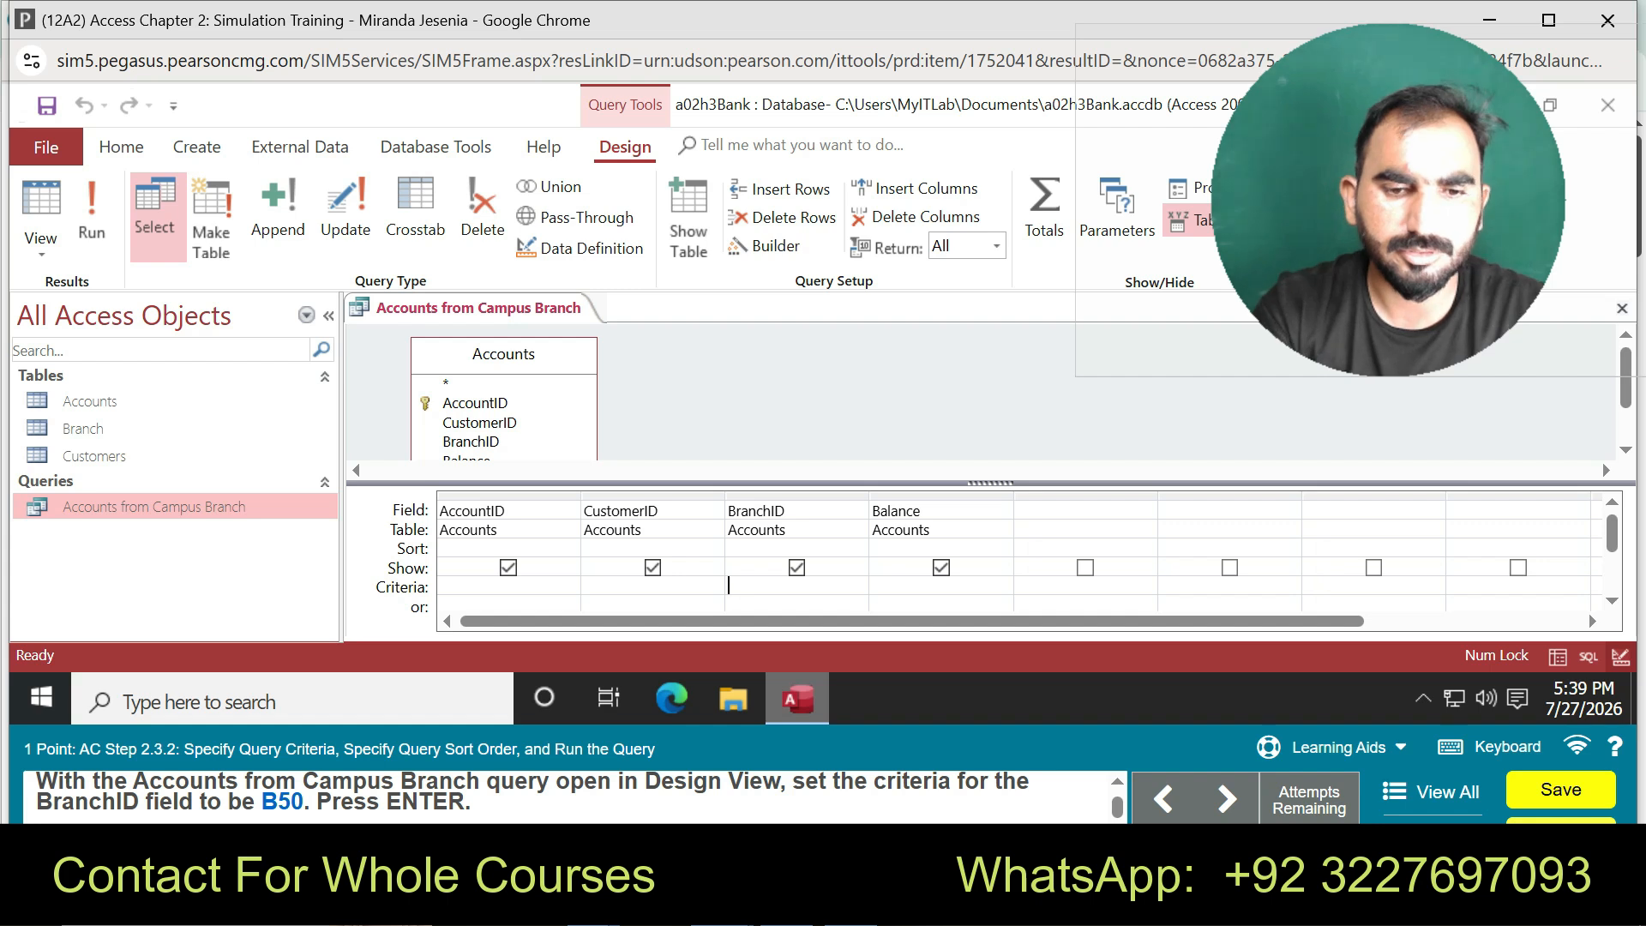
text(B)
key(BackSpace)
text(B50)
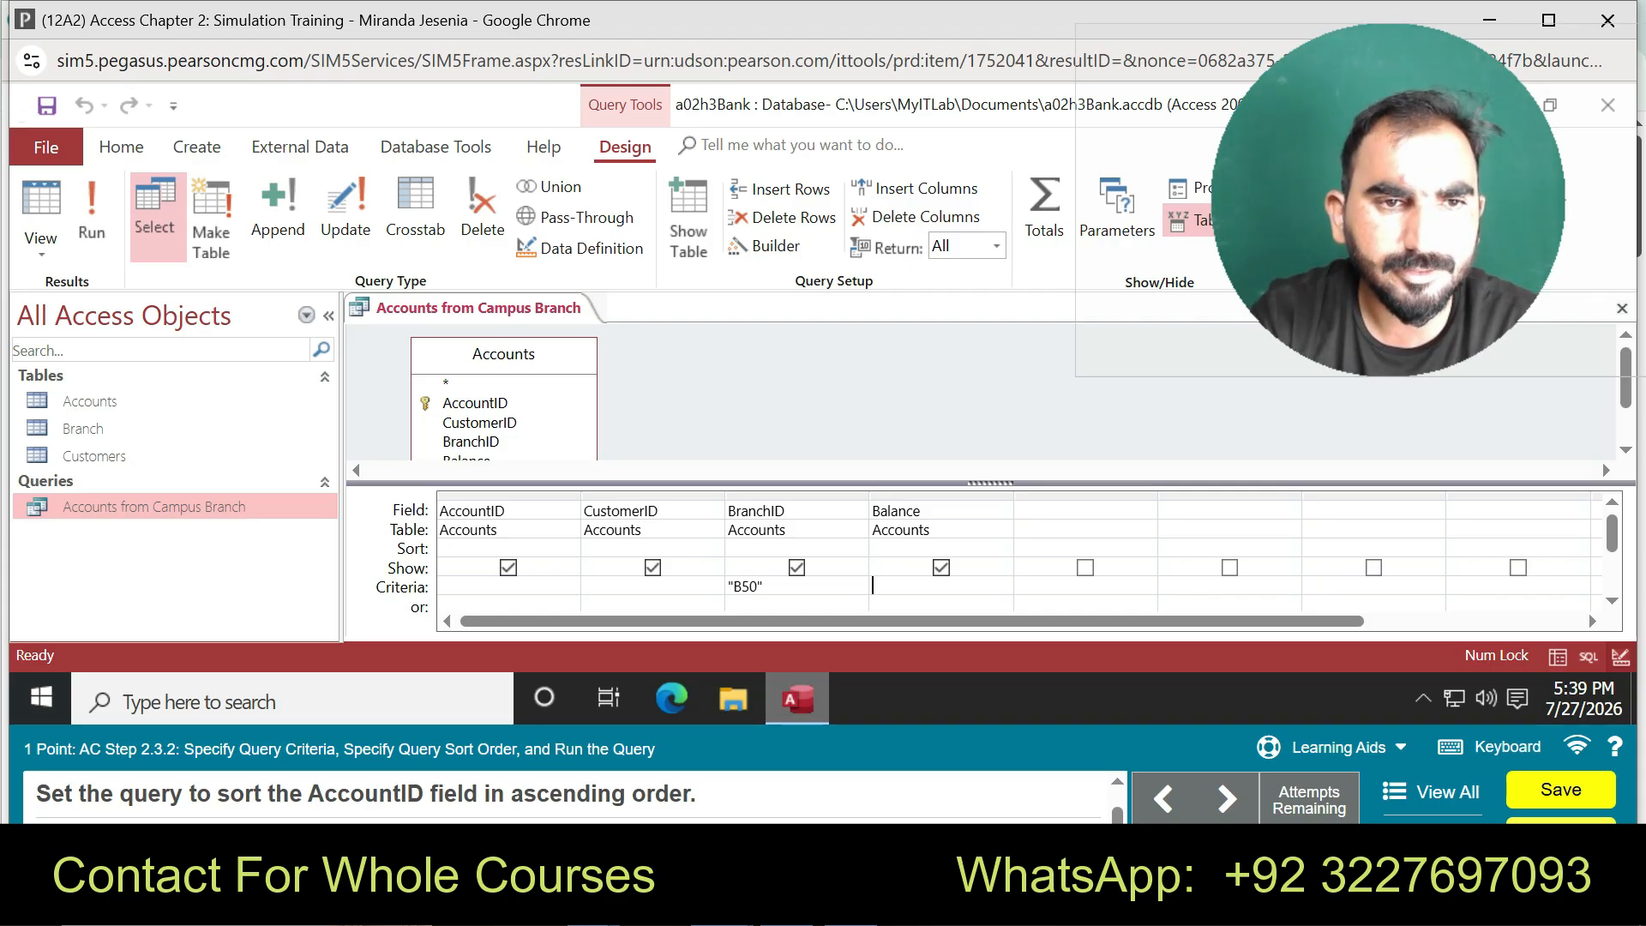
- Sort AccountID ascending and run the query to show the B50 accounts
click(508, 567)
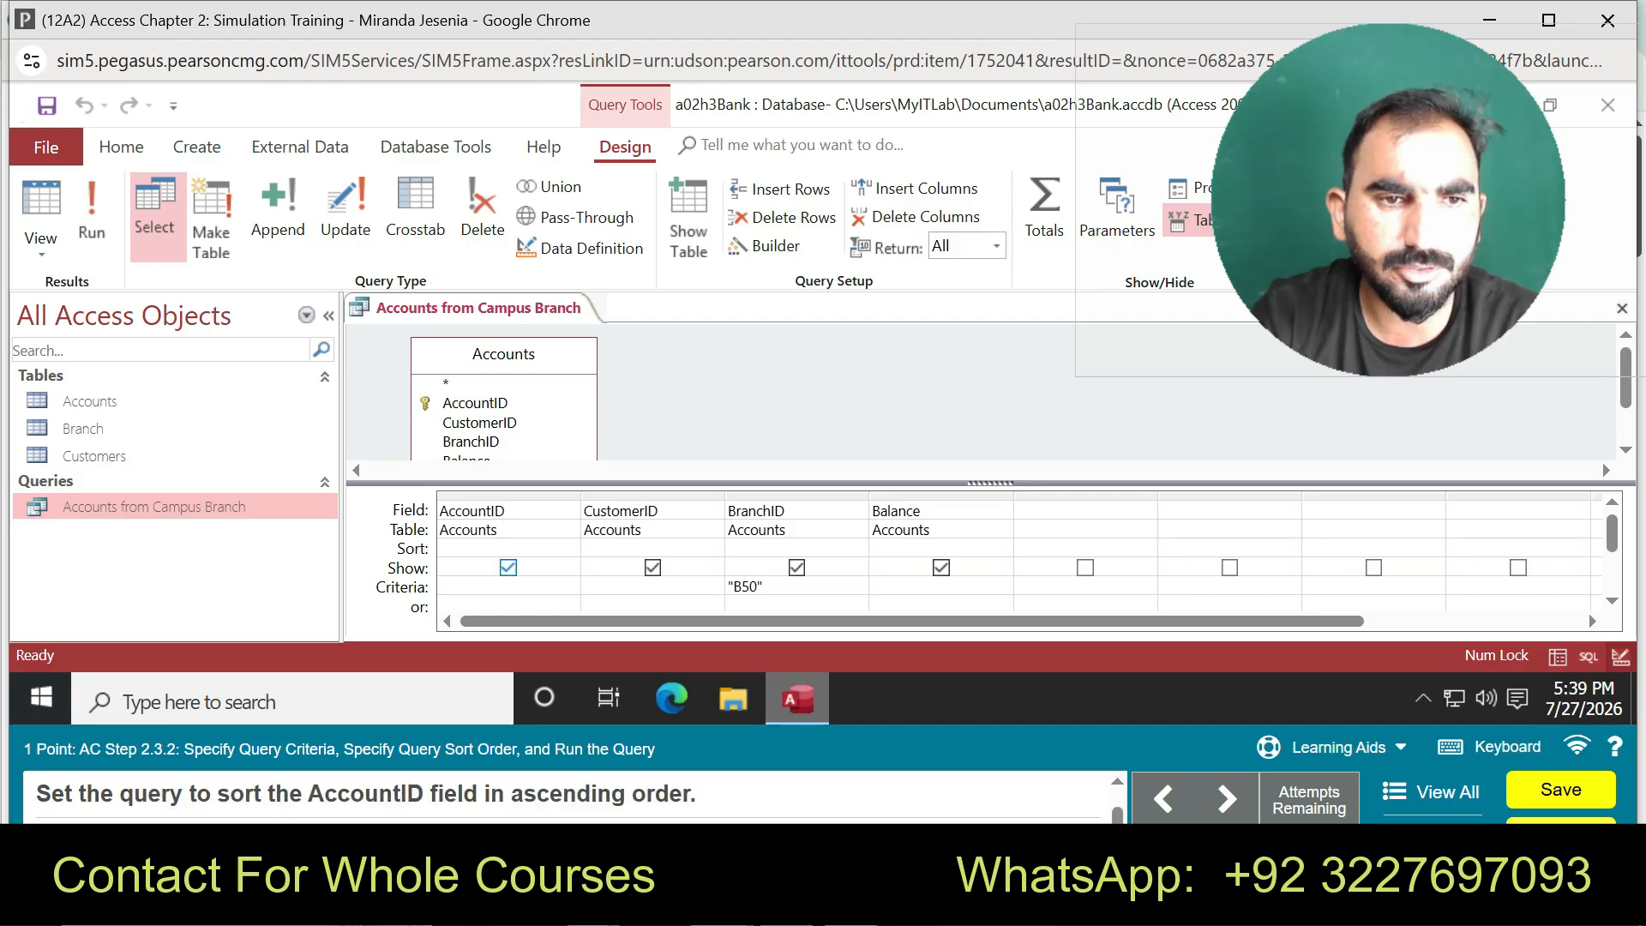
click(509, 549)
click(568, 549)
click(510, 569)
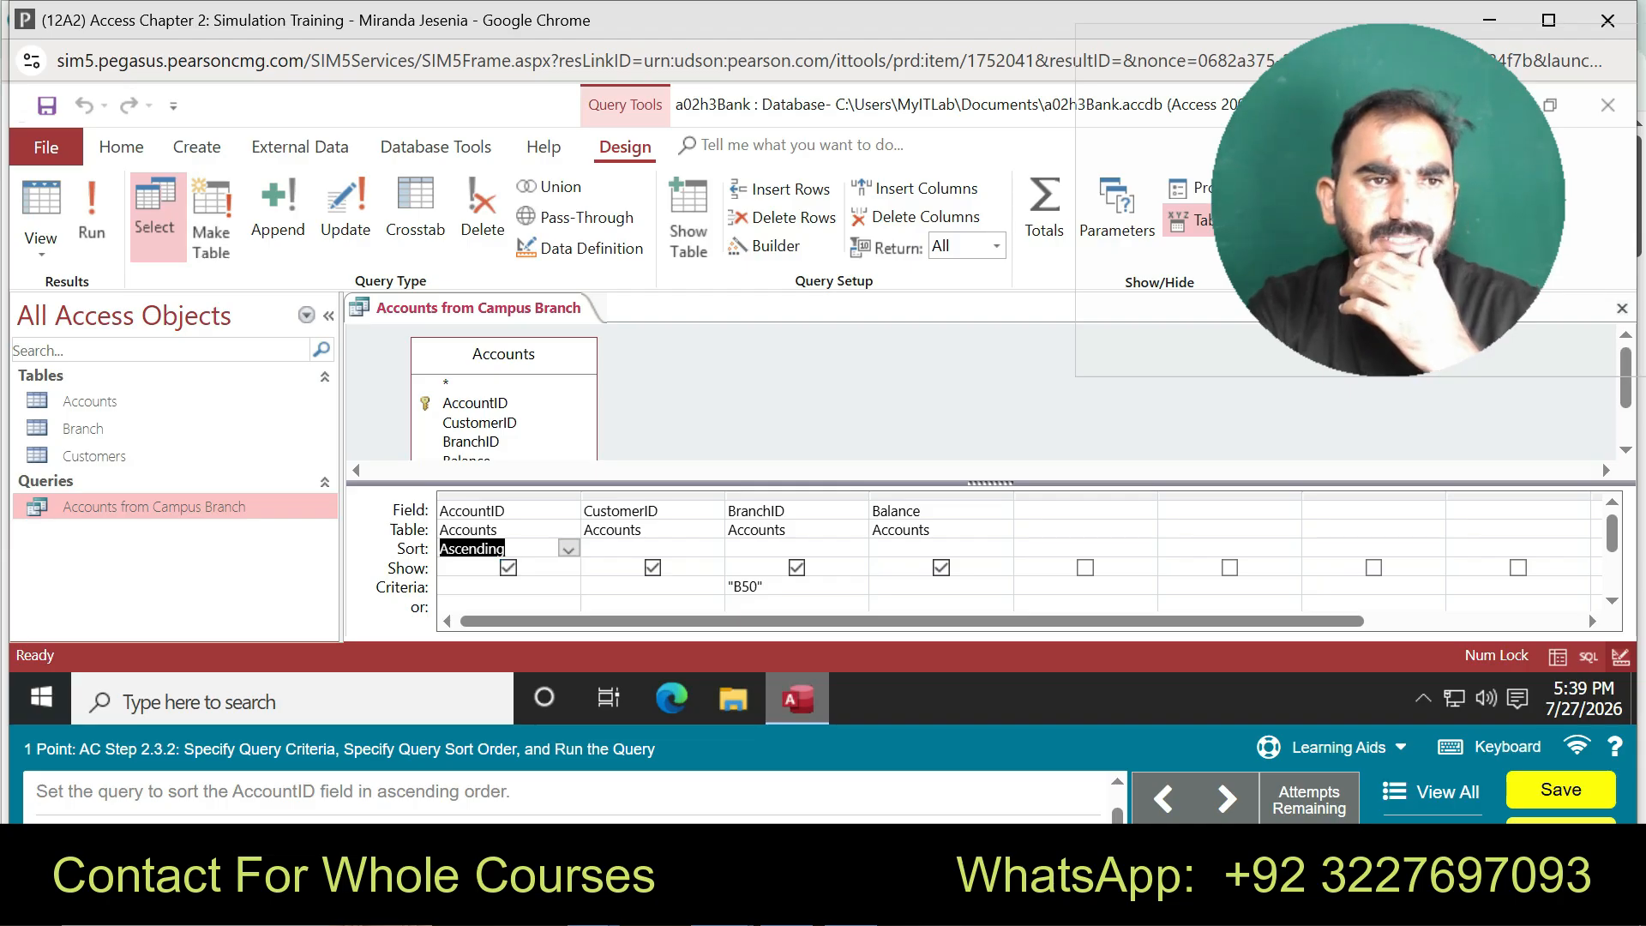
click(92, 215)
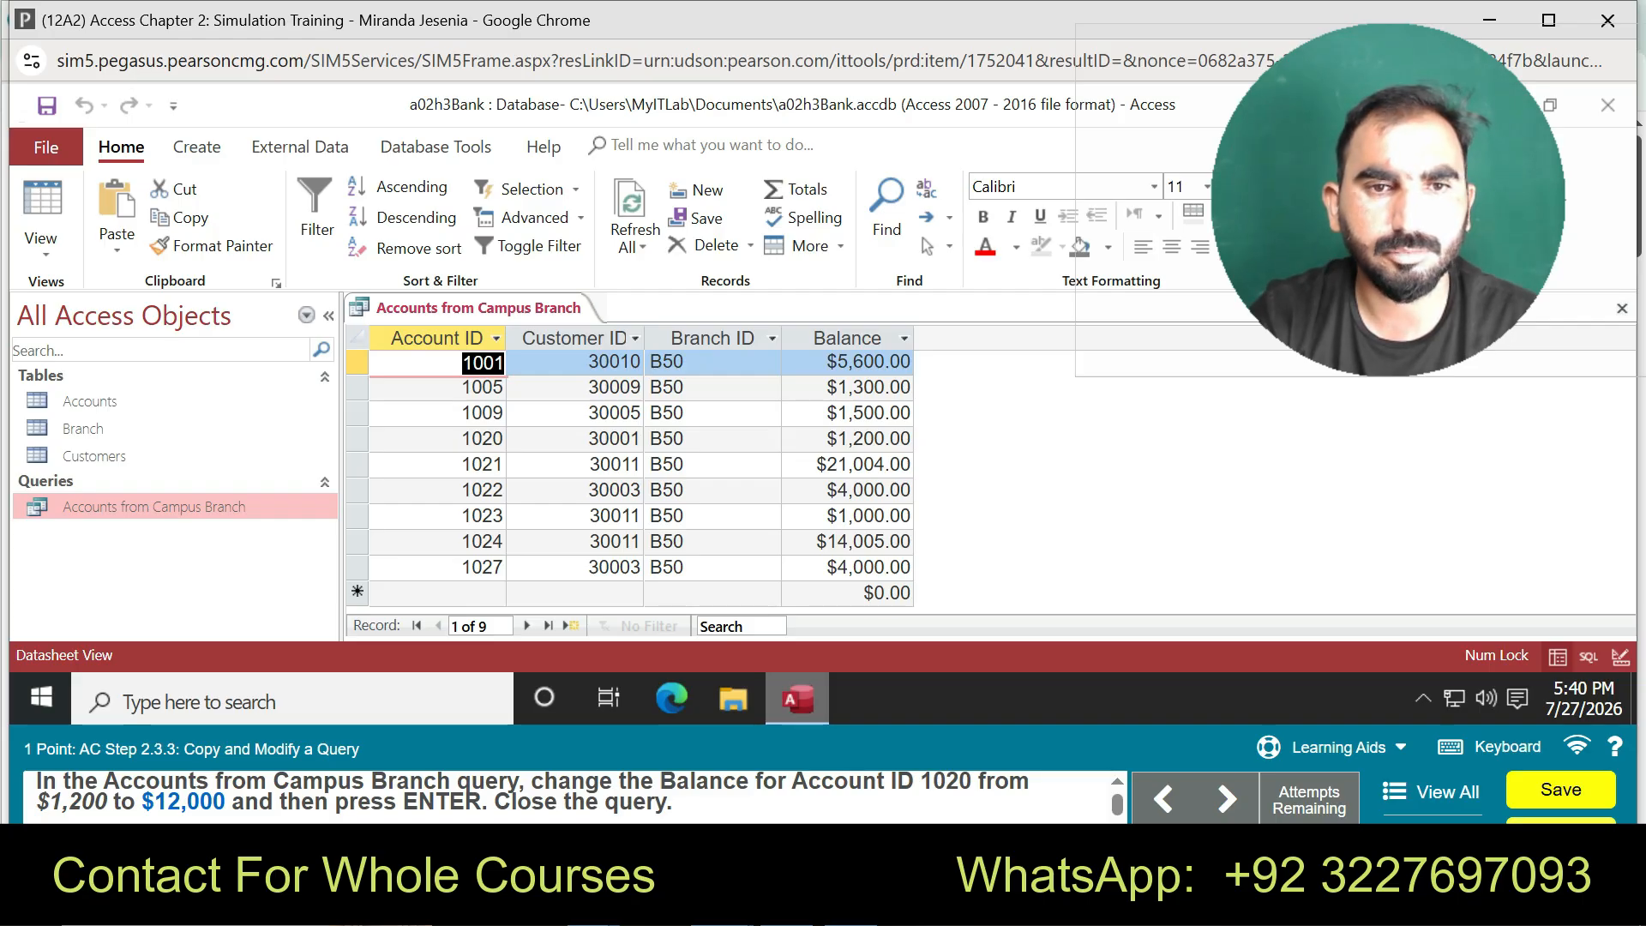
- Change account 1020's balance to $12,000
click(905, 439)
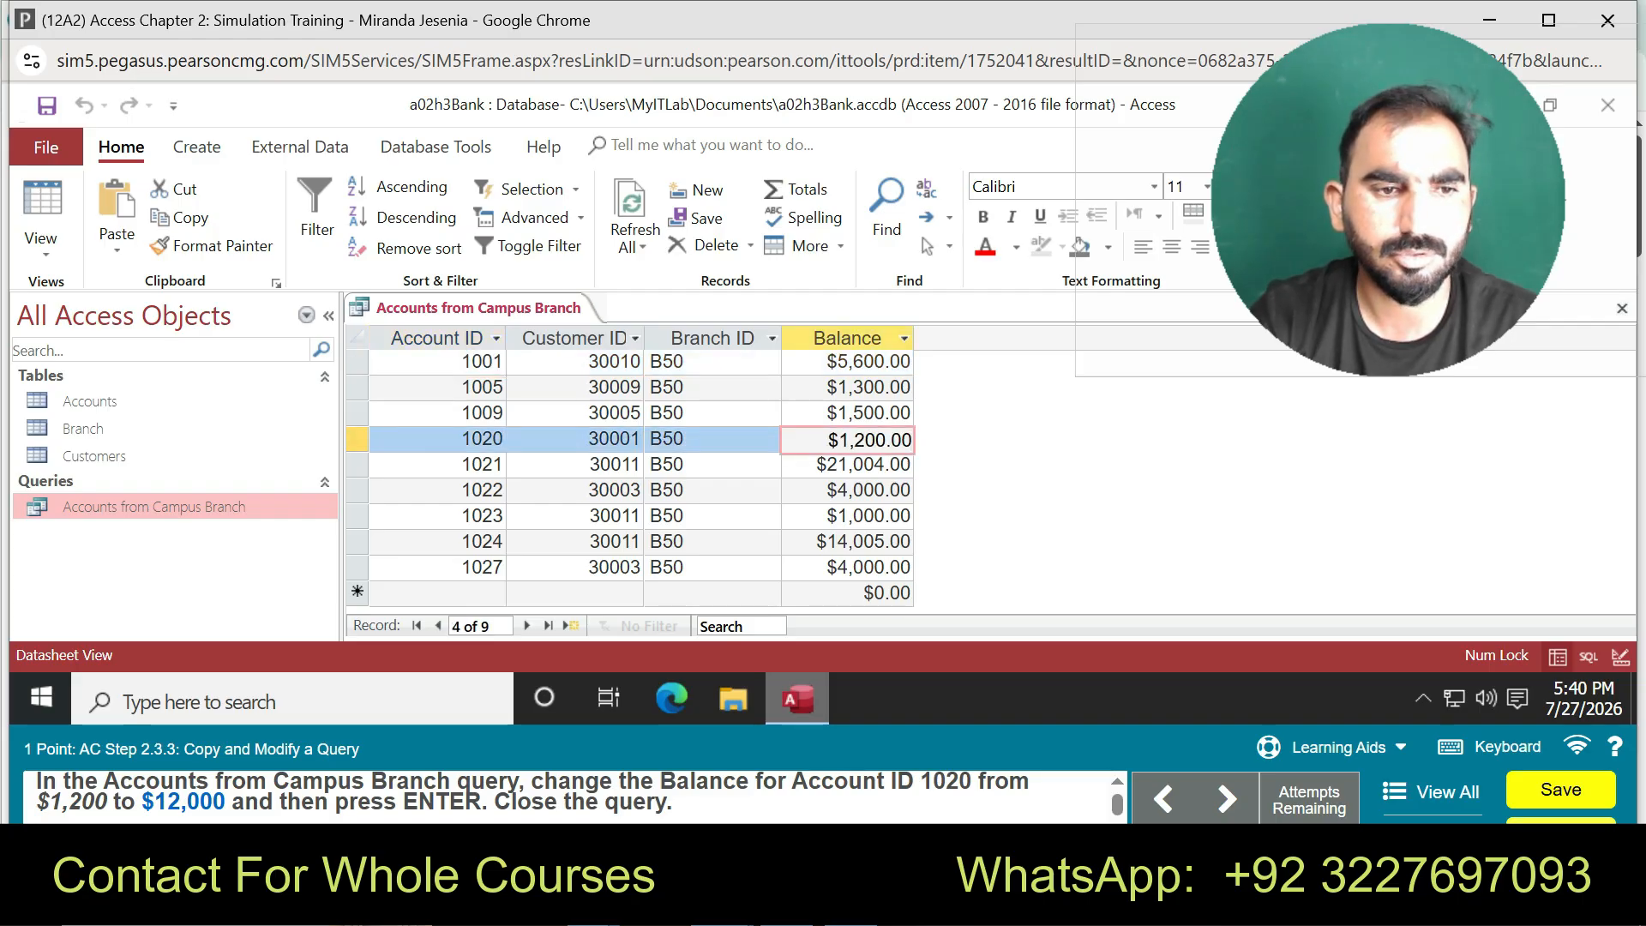
key(Return)
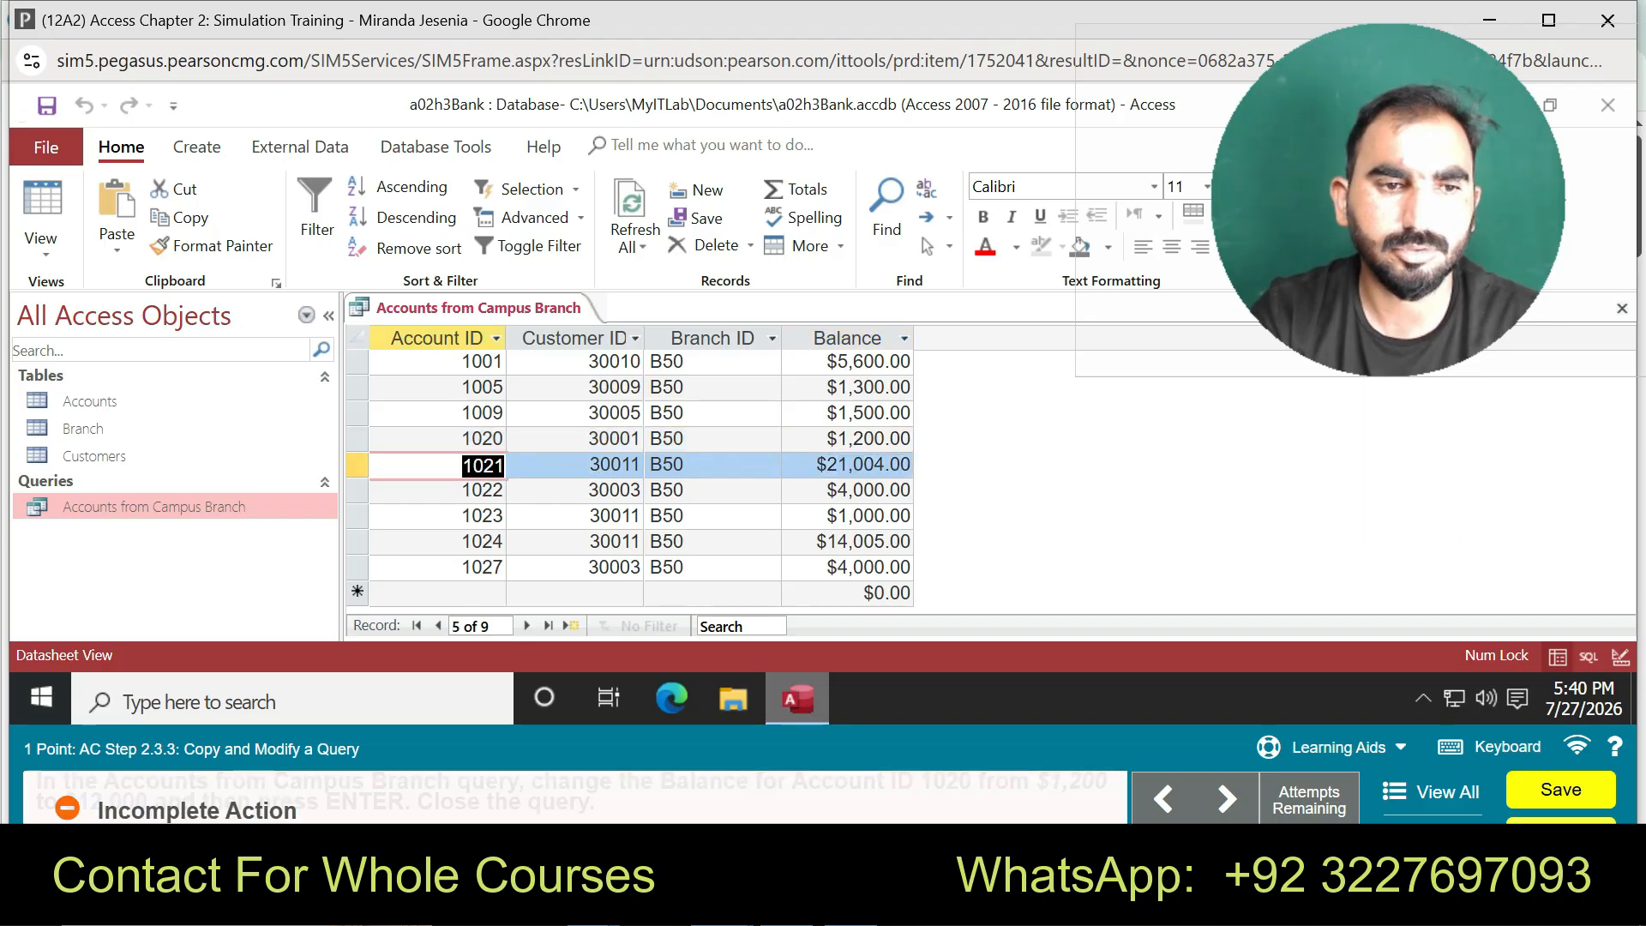
click(905, 440)
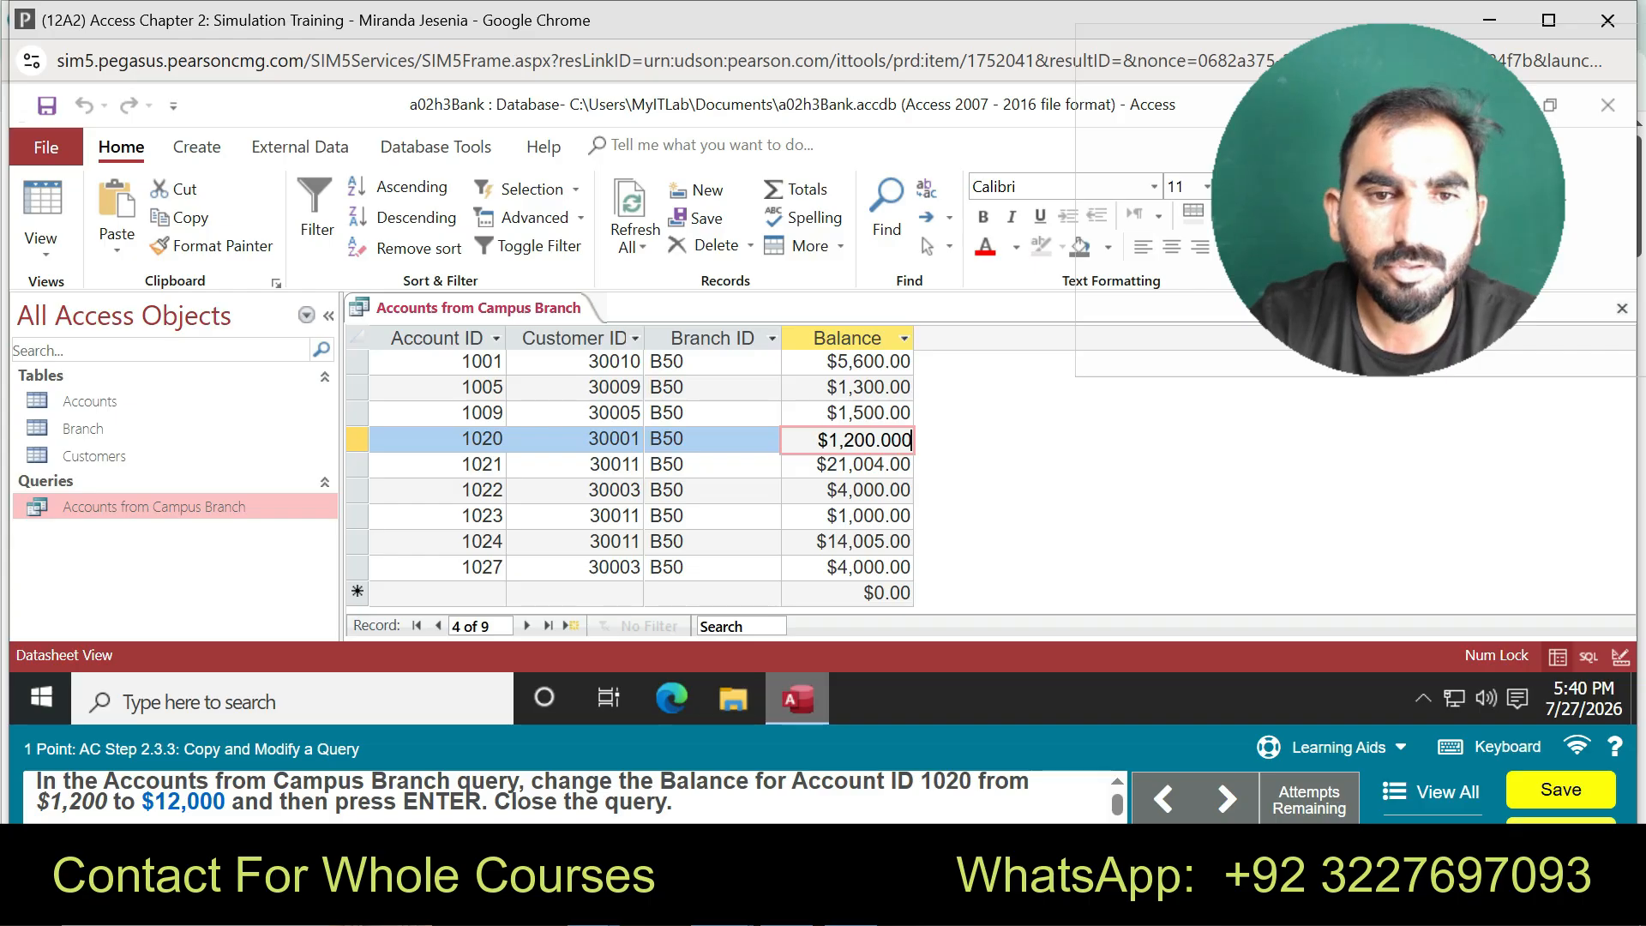
key(BackSpace)
key(BackSpace)
key(BackSpace)
key(BackSpace)
key(BackSpace)
key(BackSpace)
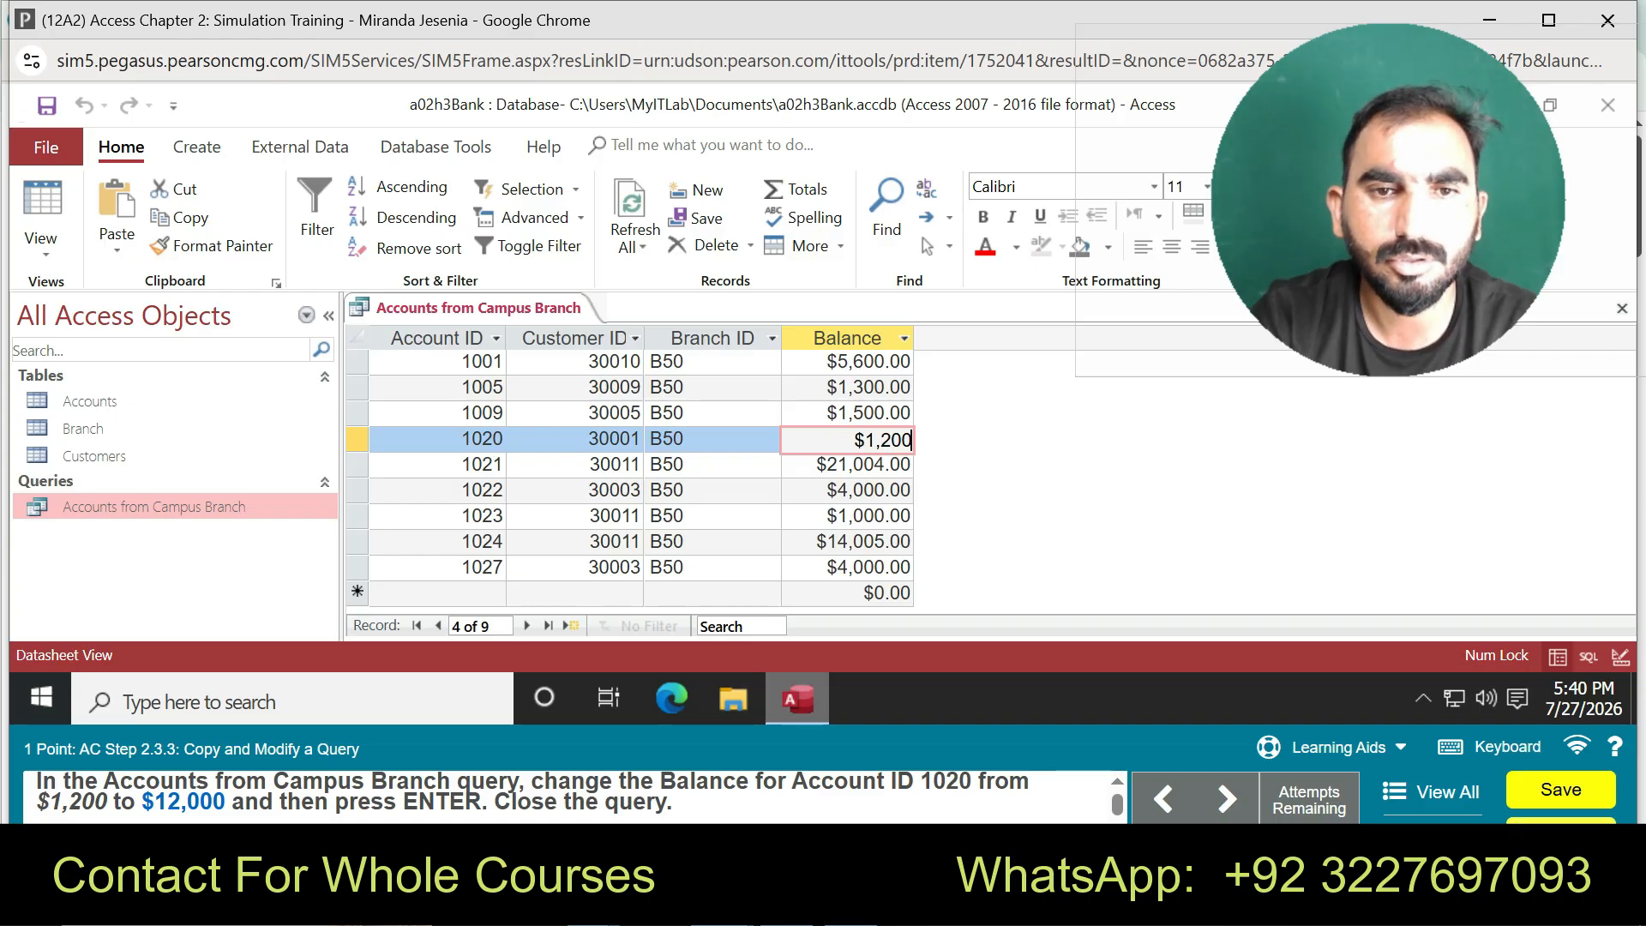
text(20)
text(0.0)
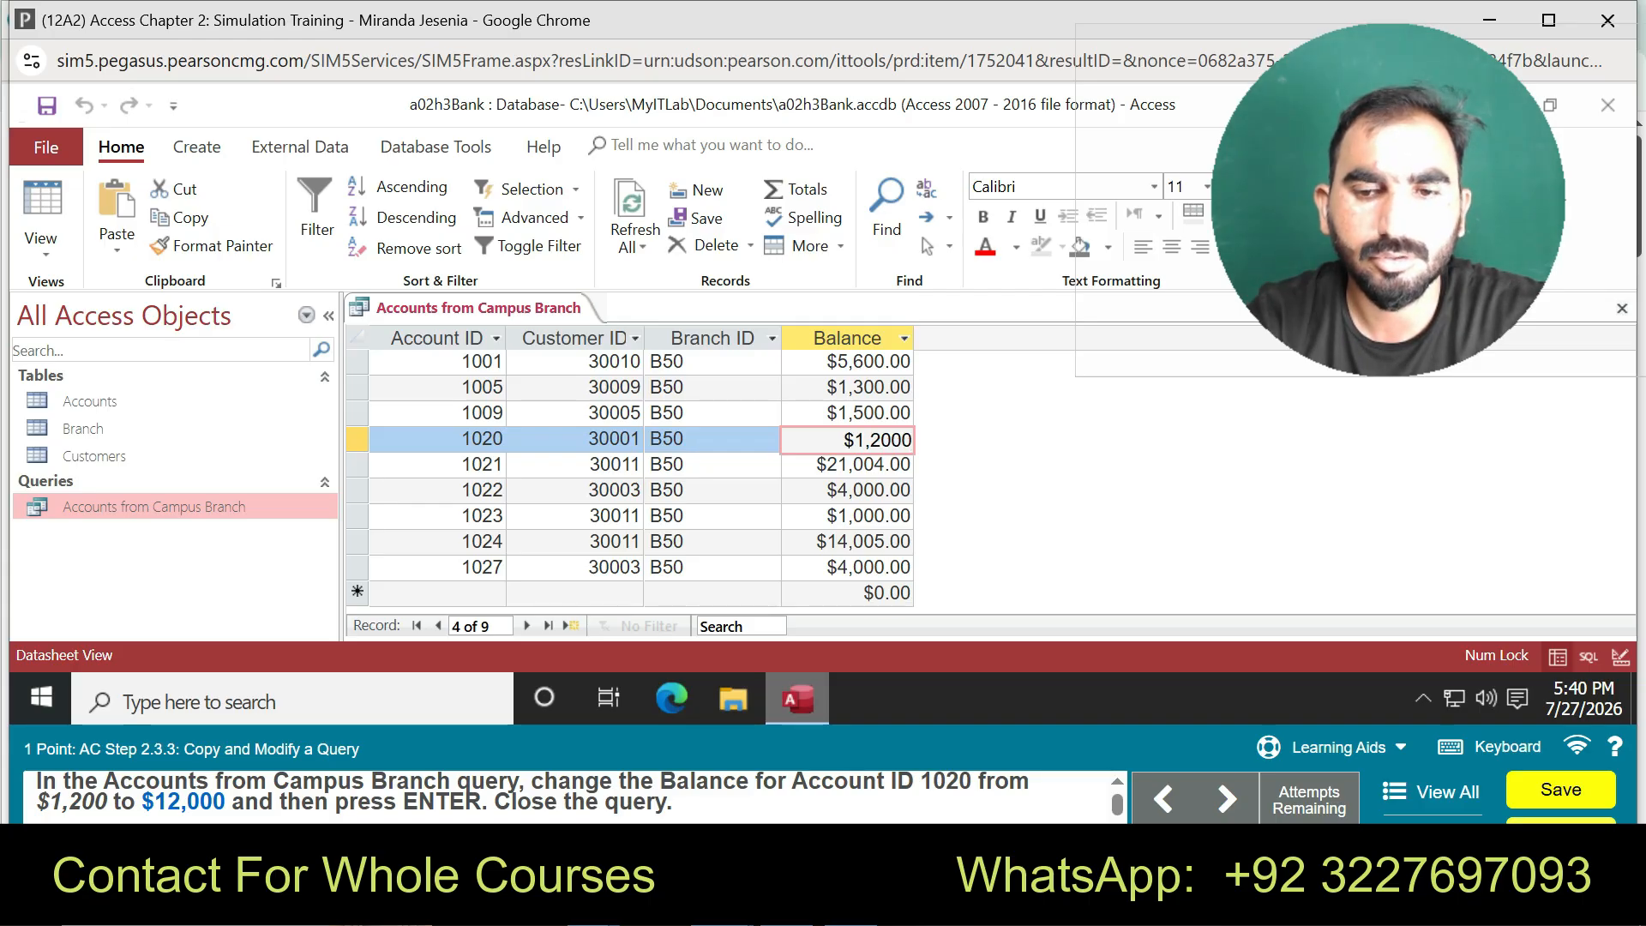
key(Return)
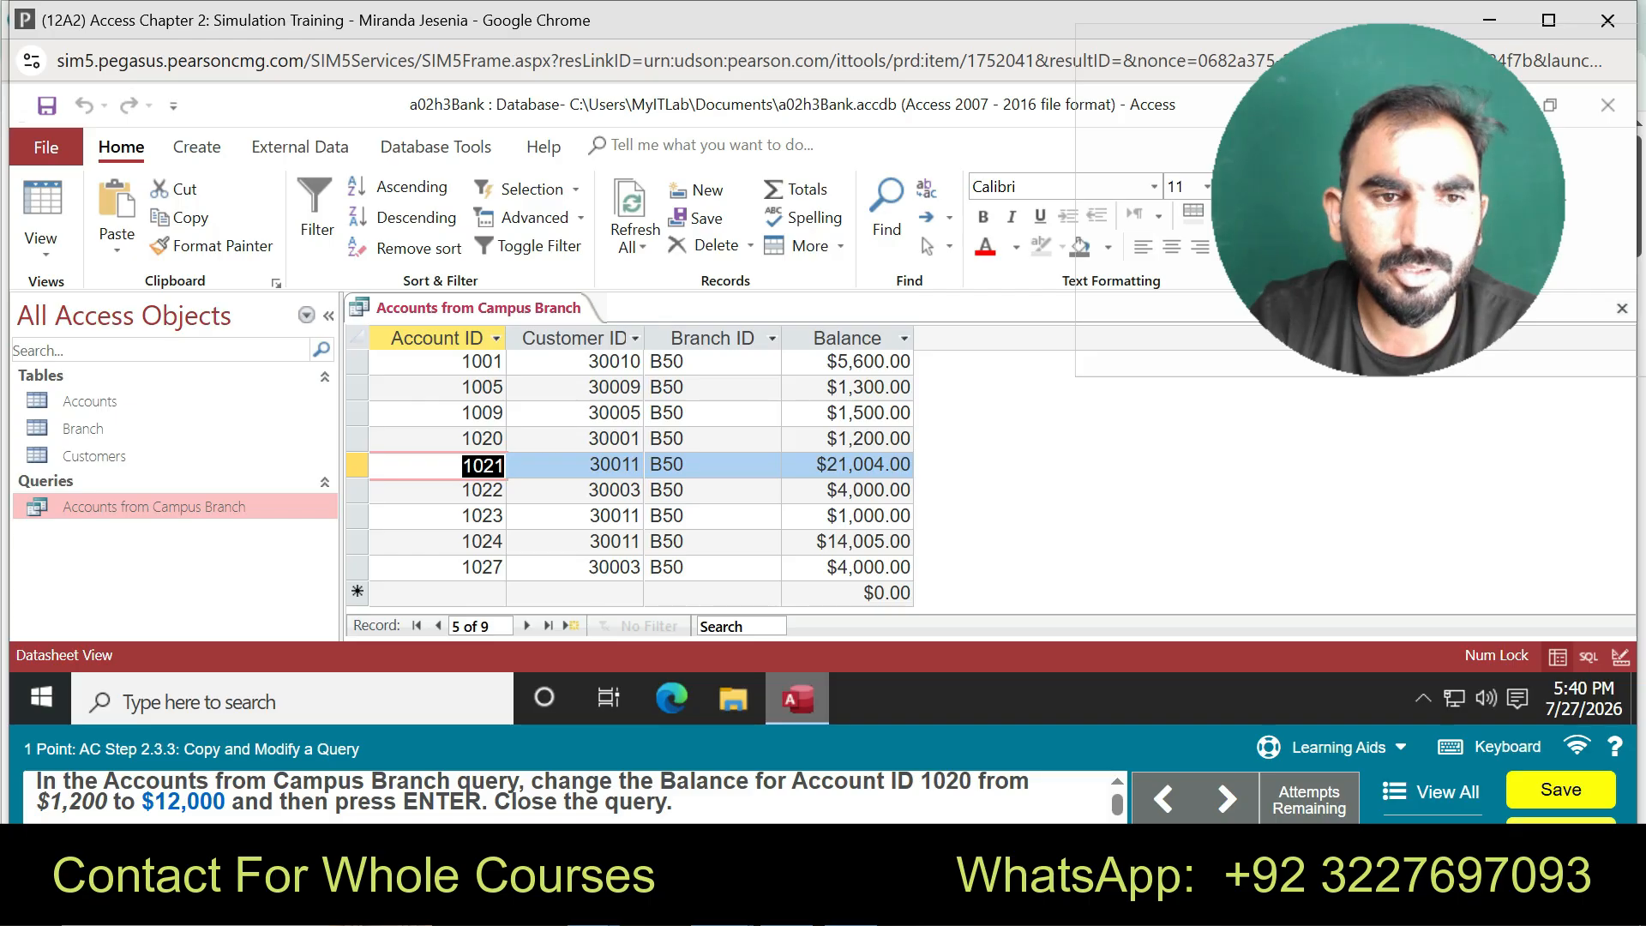
click(847, 439)
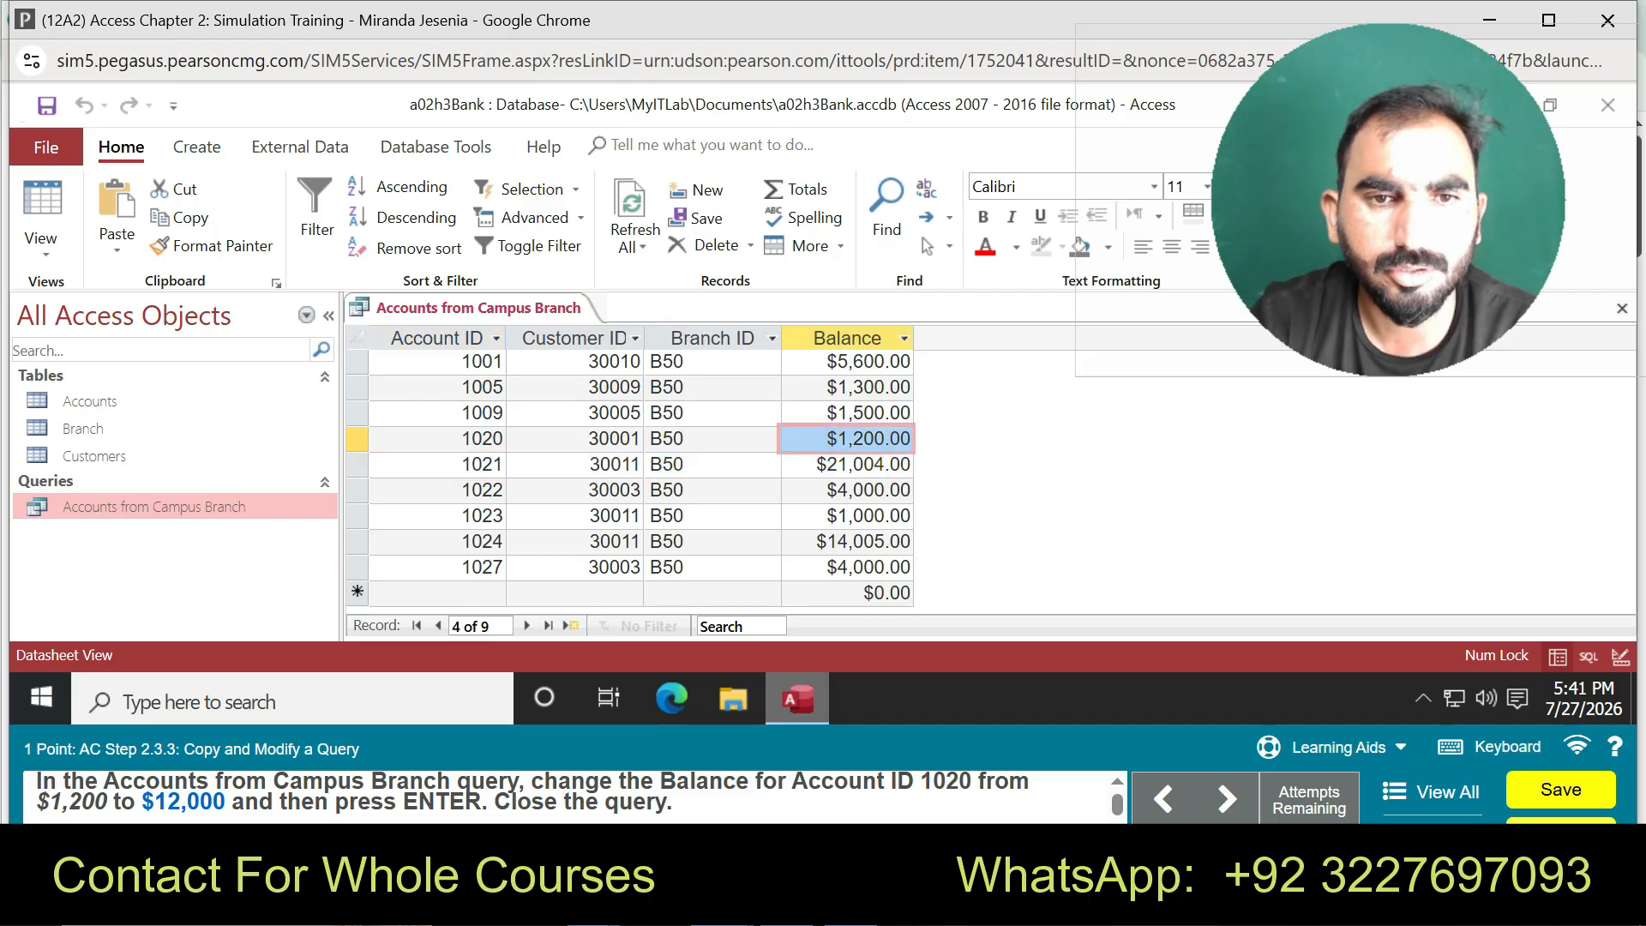
key(Delete)
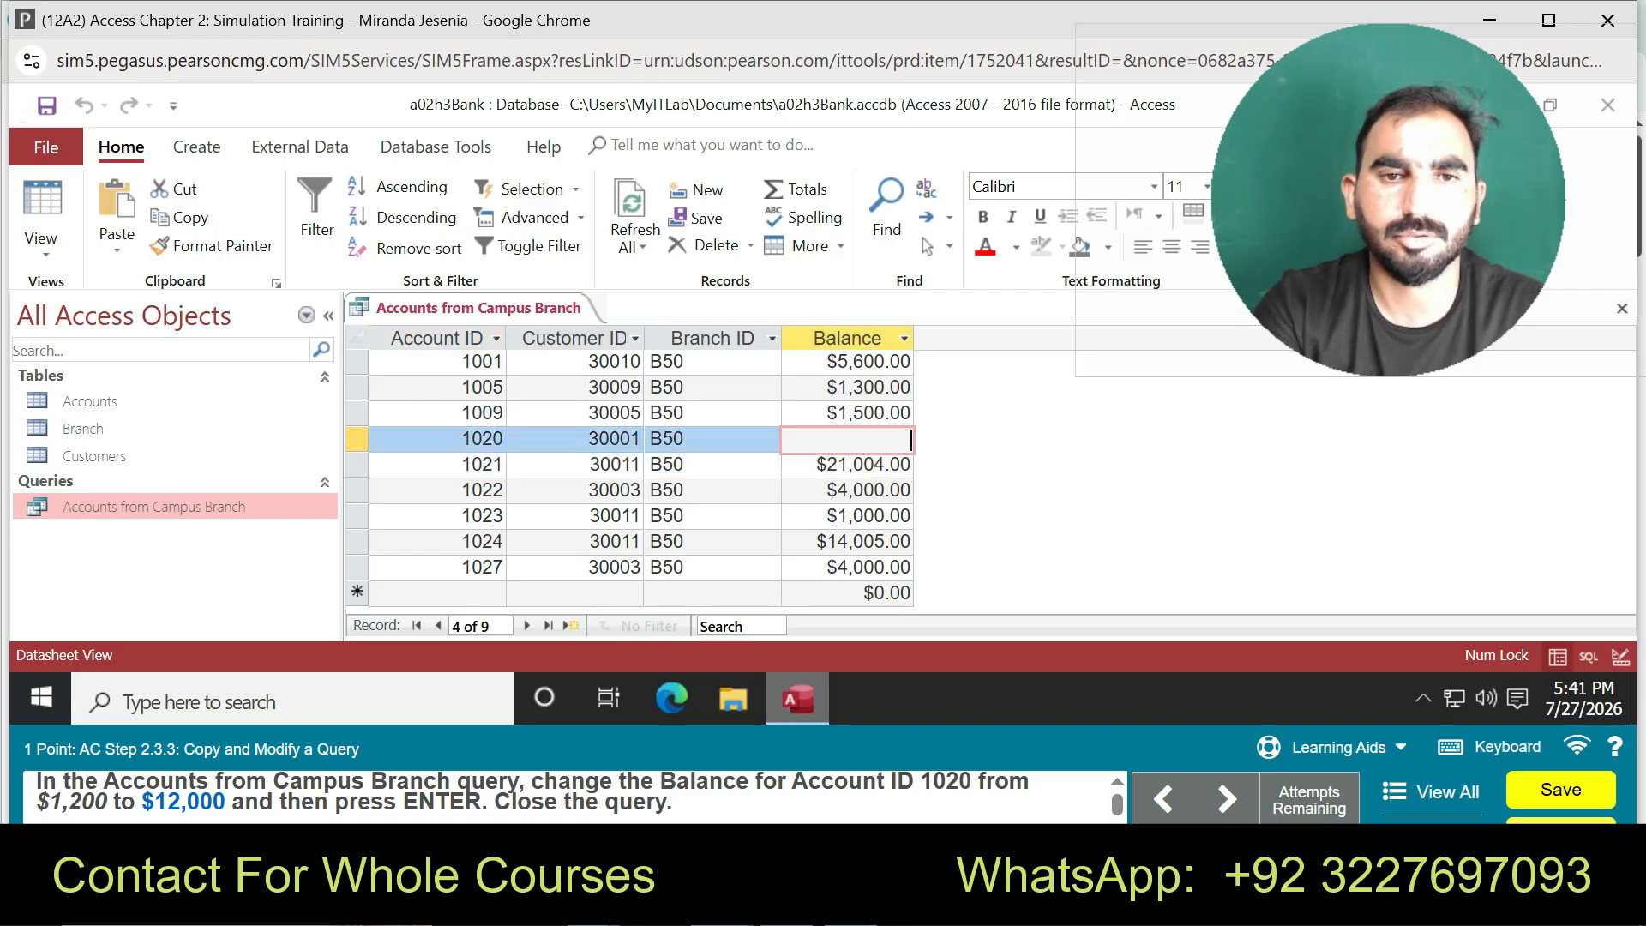
text(12000)
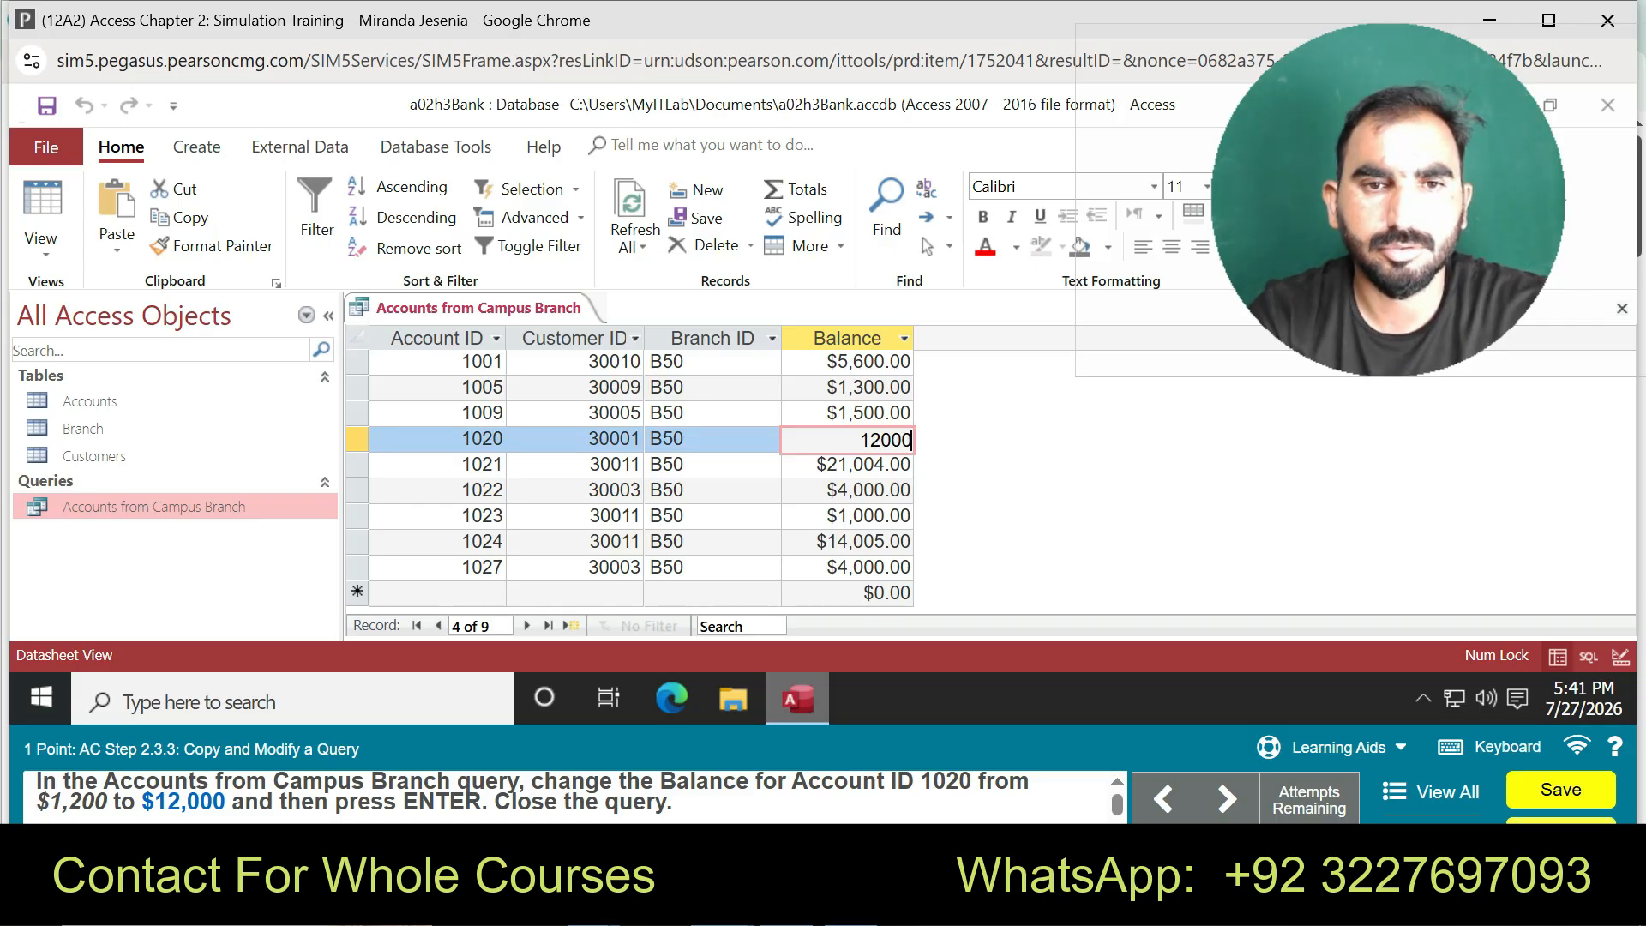
key(Return)
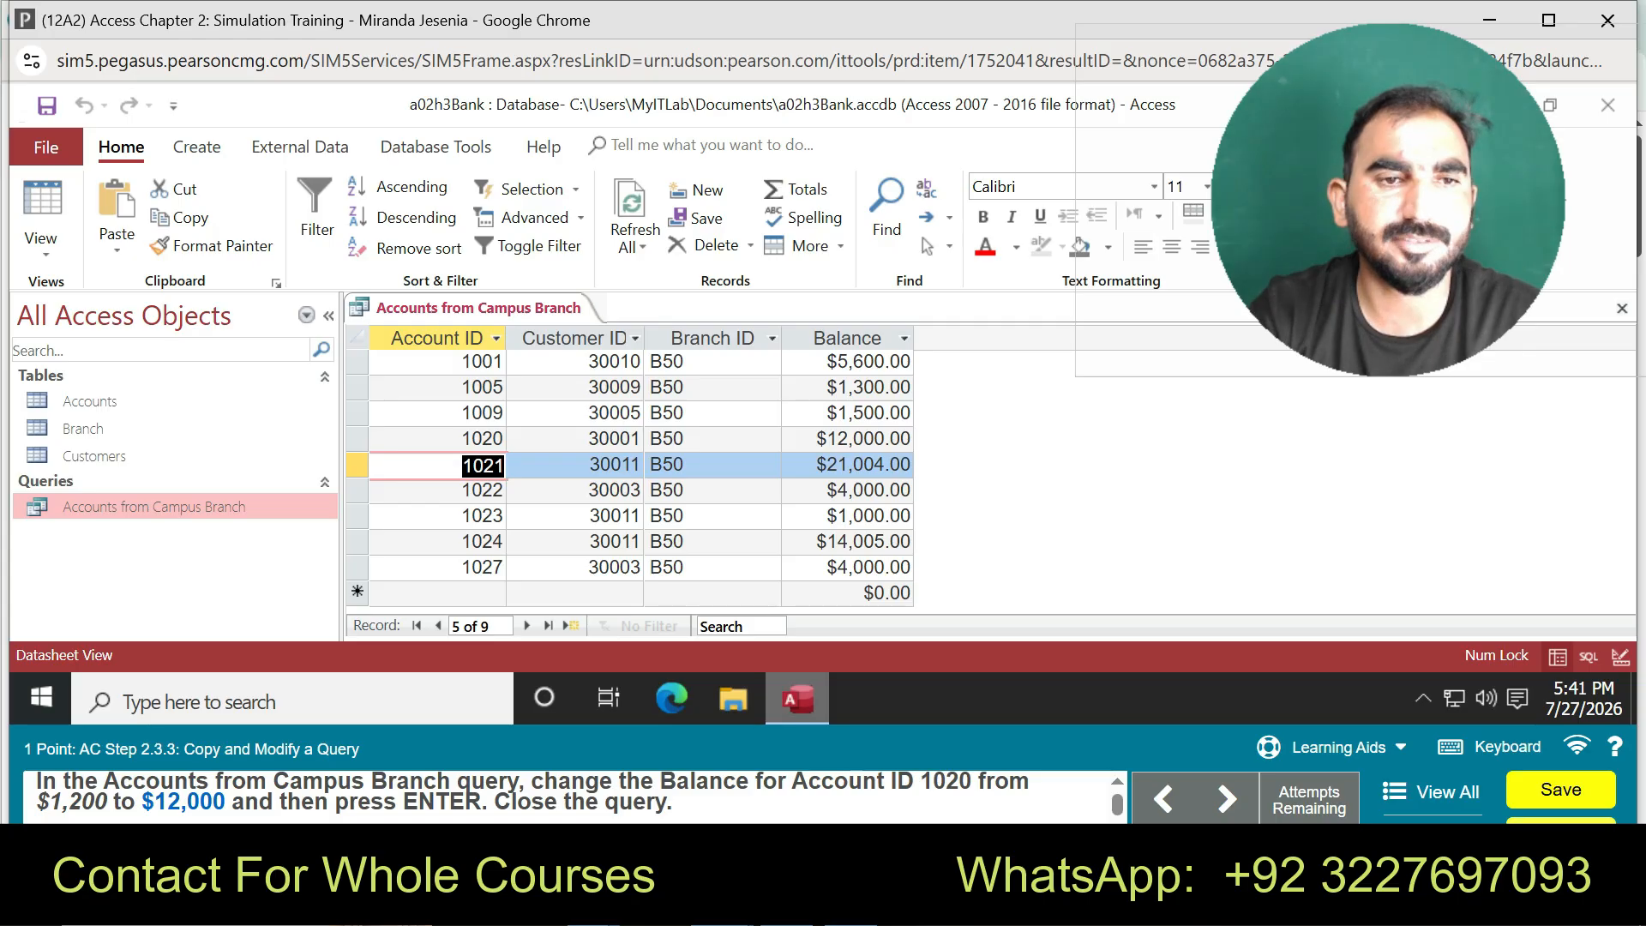
- Close the Accounts from Campus Branch query
click(483, 466)
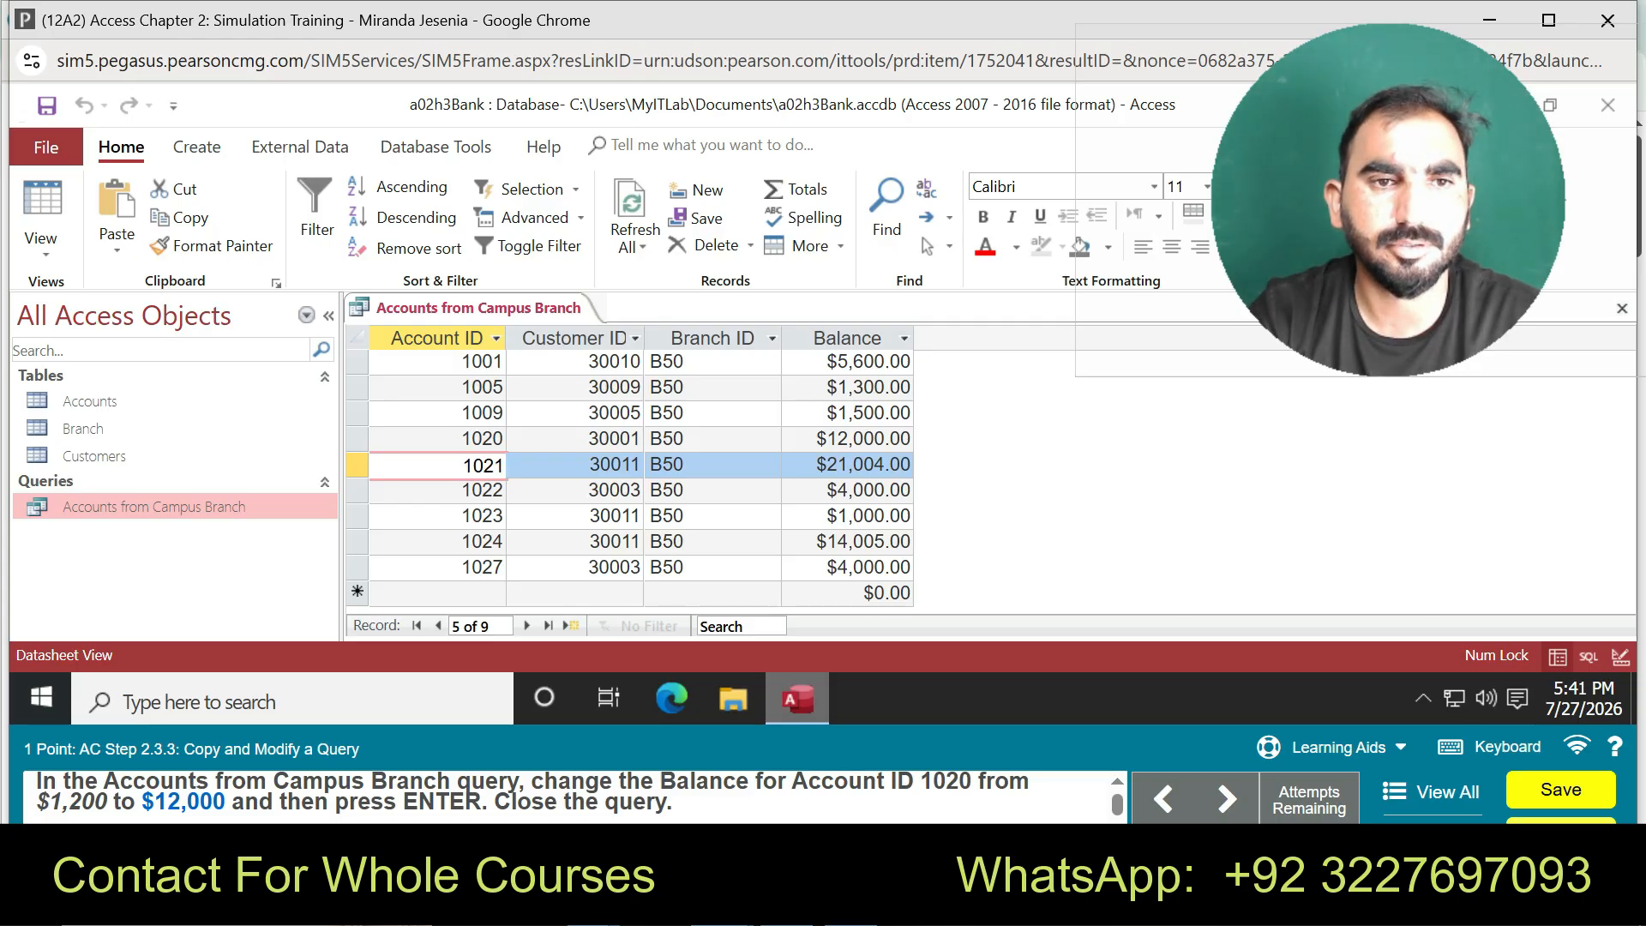
right_click(530, 307)
click(583, 342)
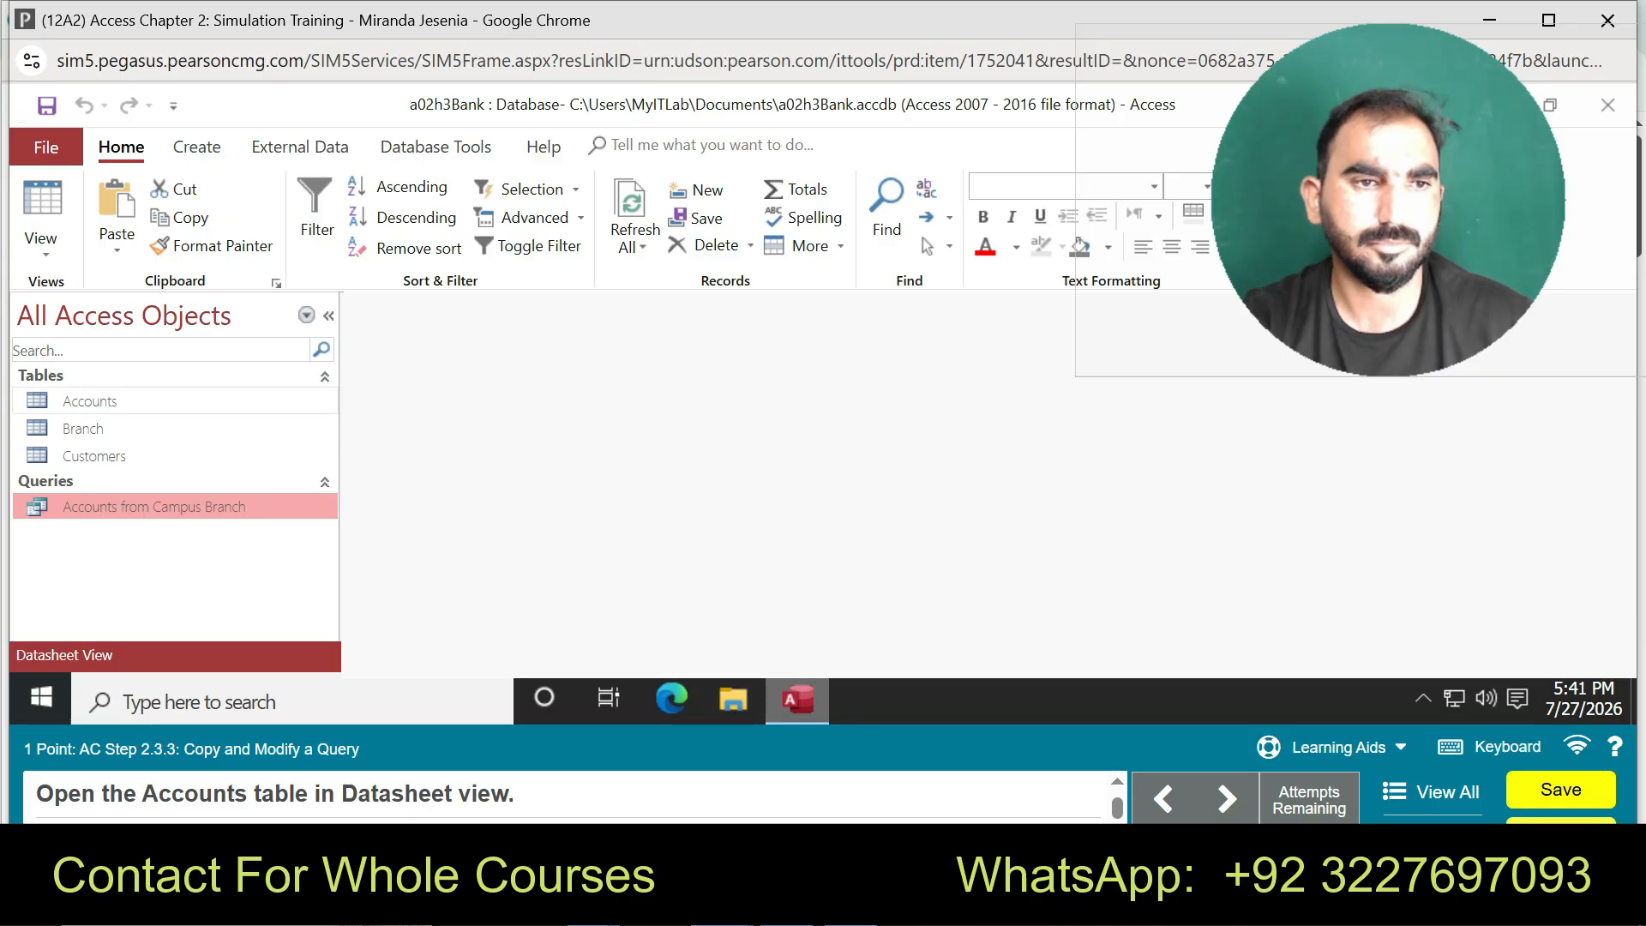
- Open the Accounts table and go to the new-record row
right_click(97, 400)
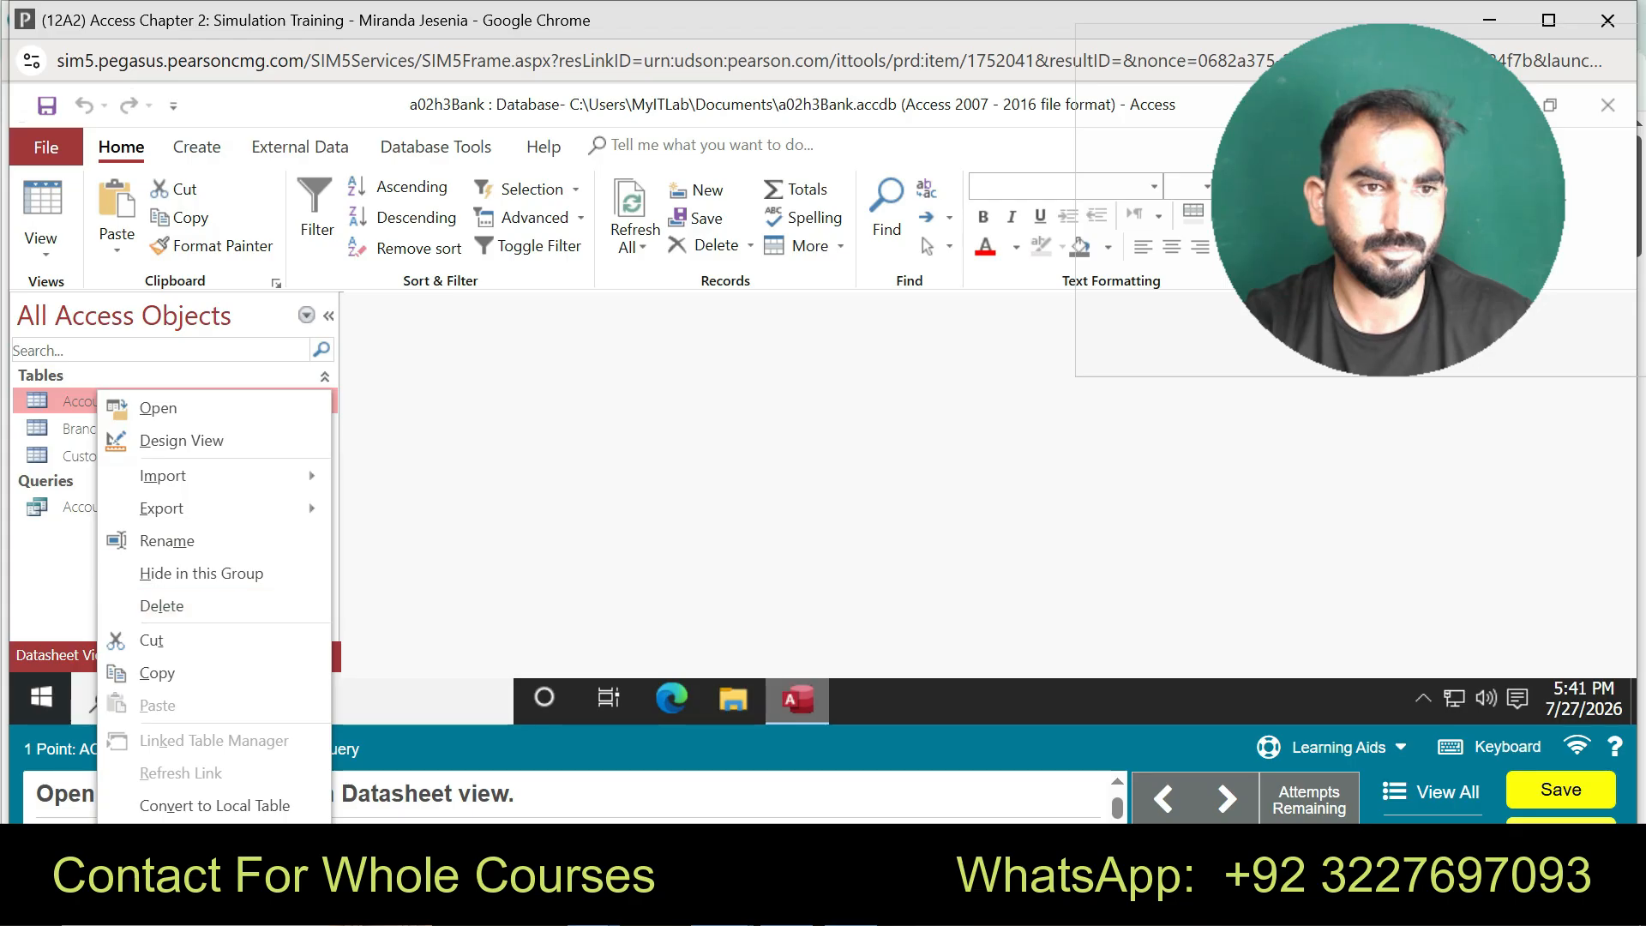
click(437, 523)
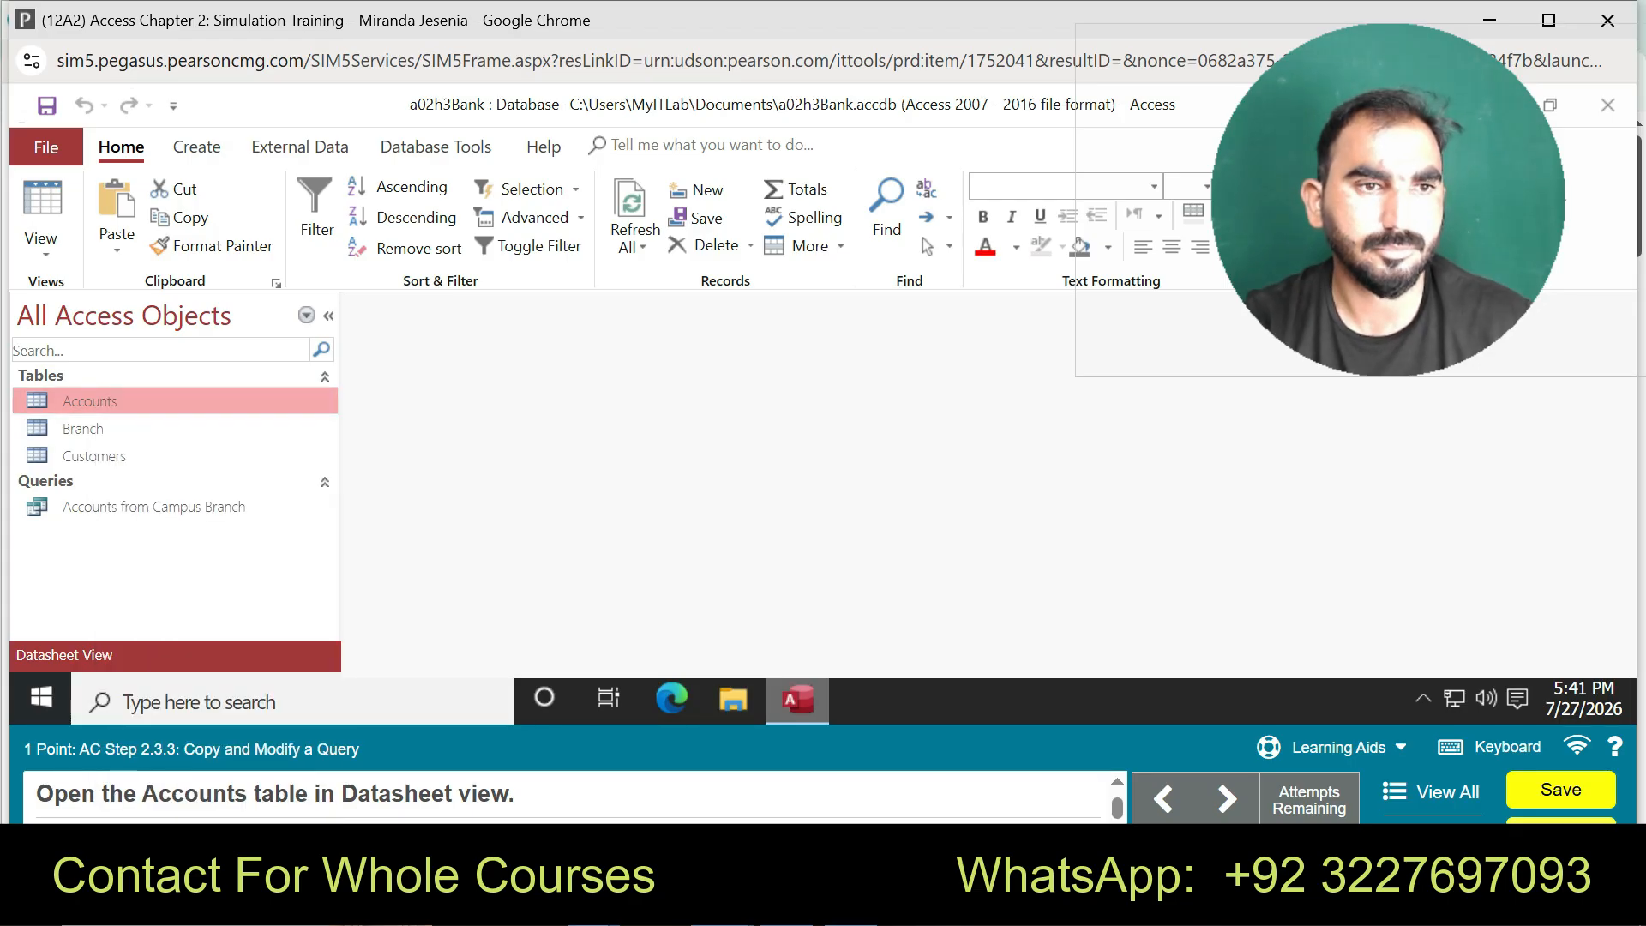
key(Return)
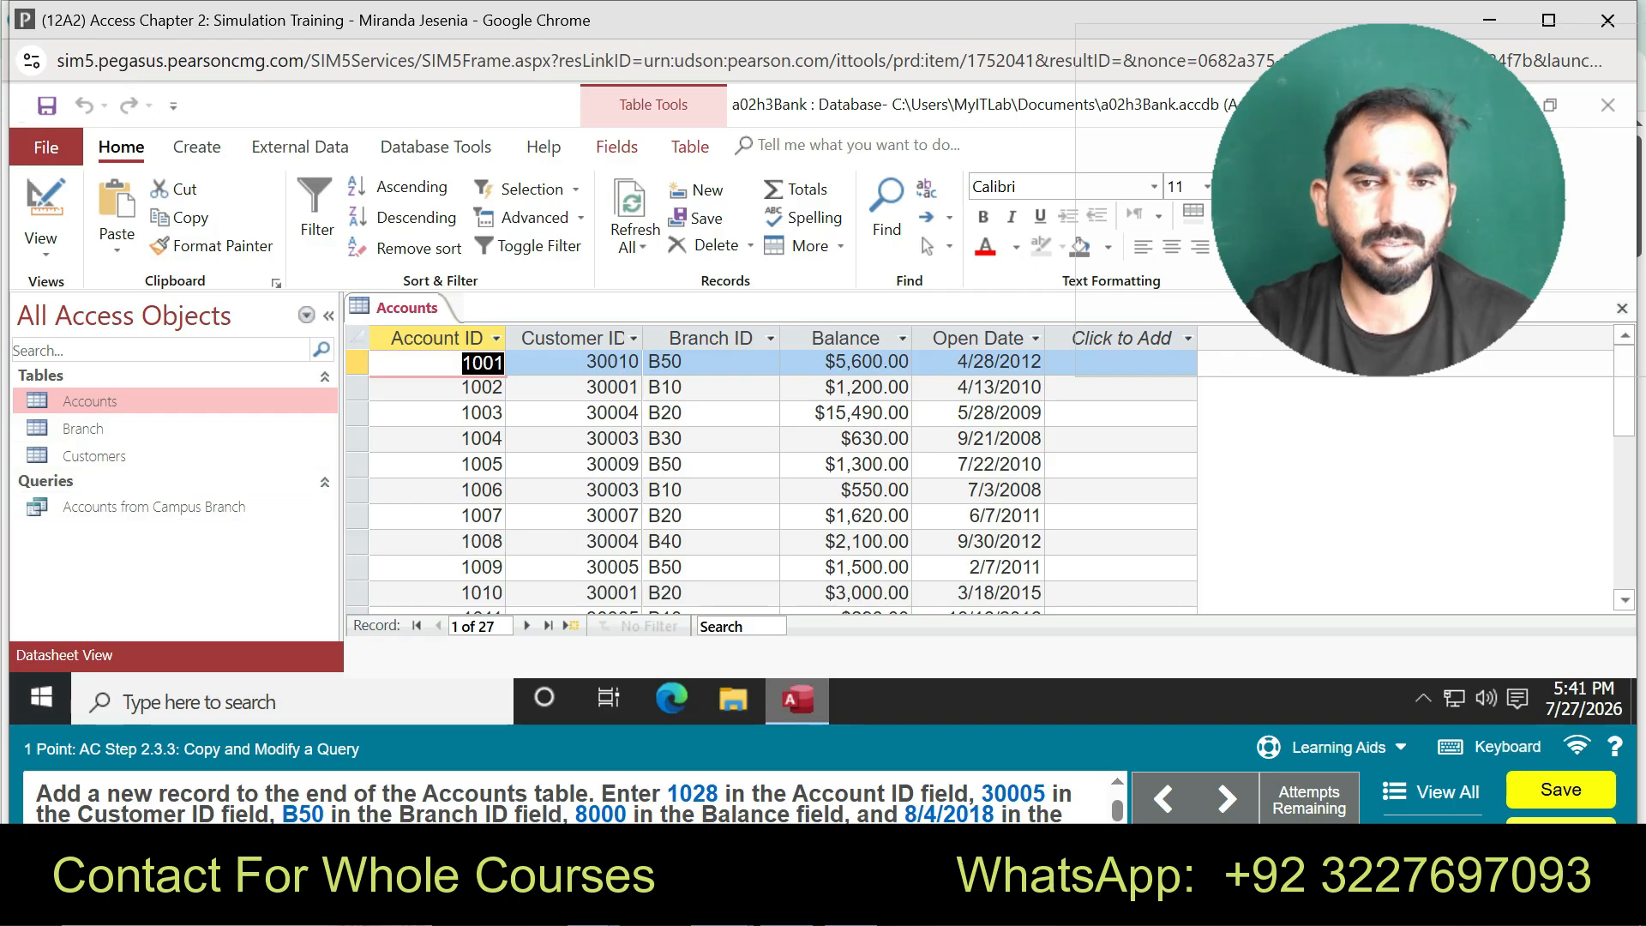
drag(1624, 391, 1624, 518)
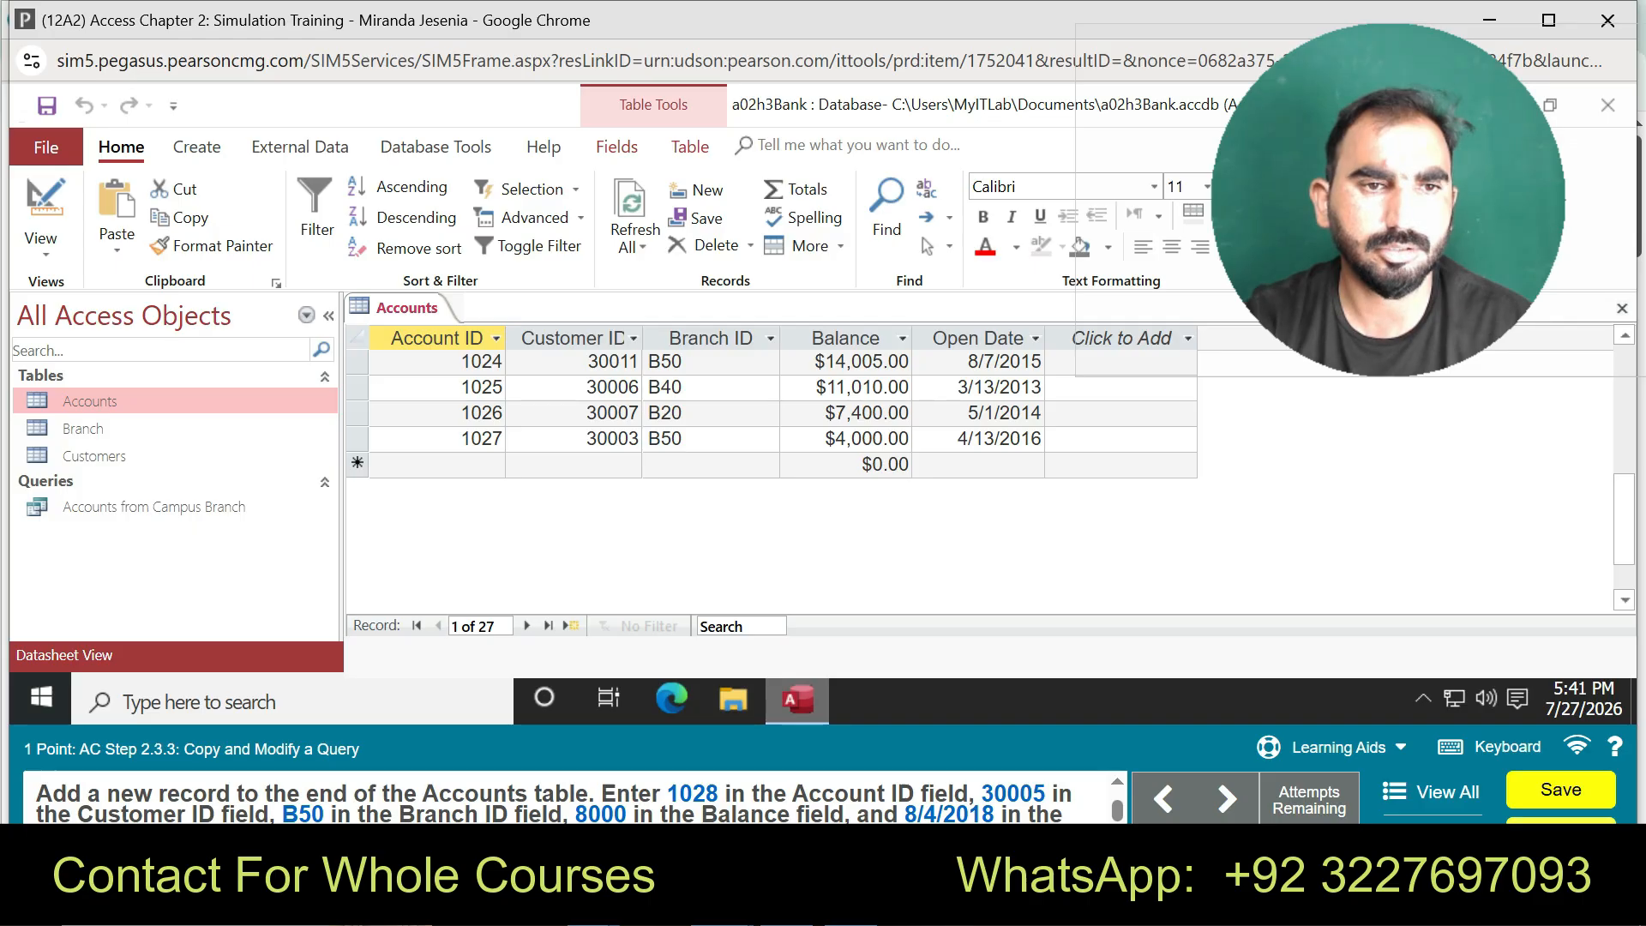
click(439, 465)
- Enter account 1028: customer 30005, branch B50, balance 8000, opened 8/4/2018
text(1028)
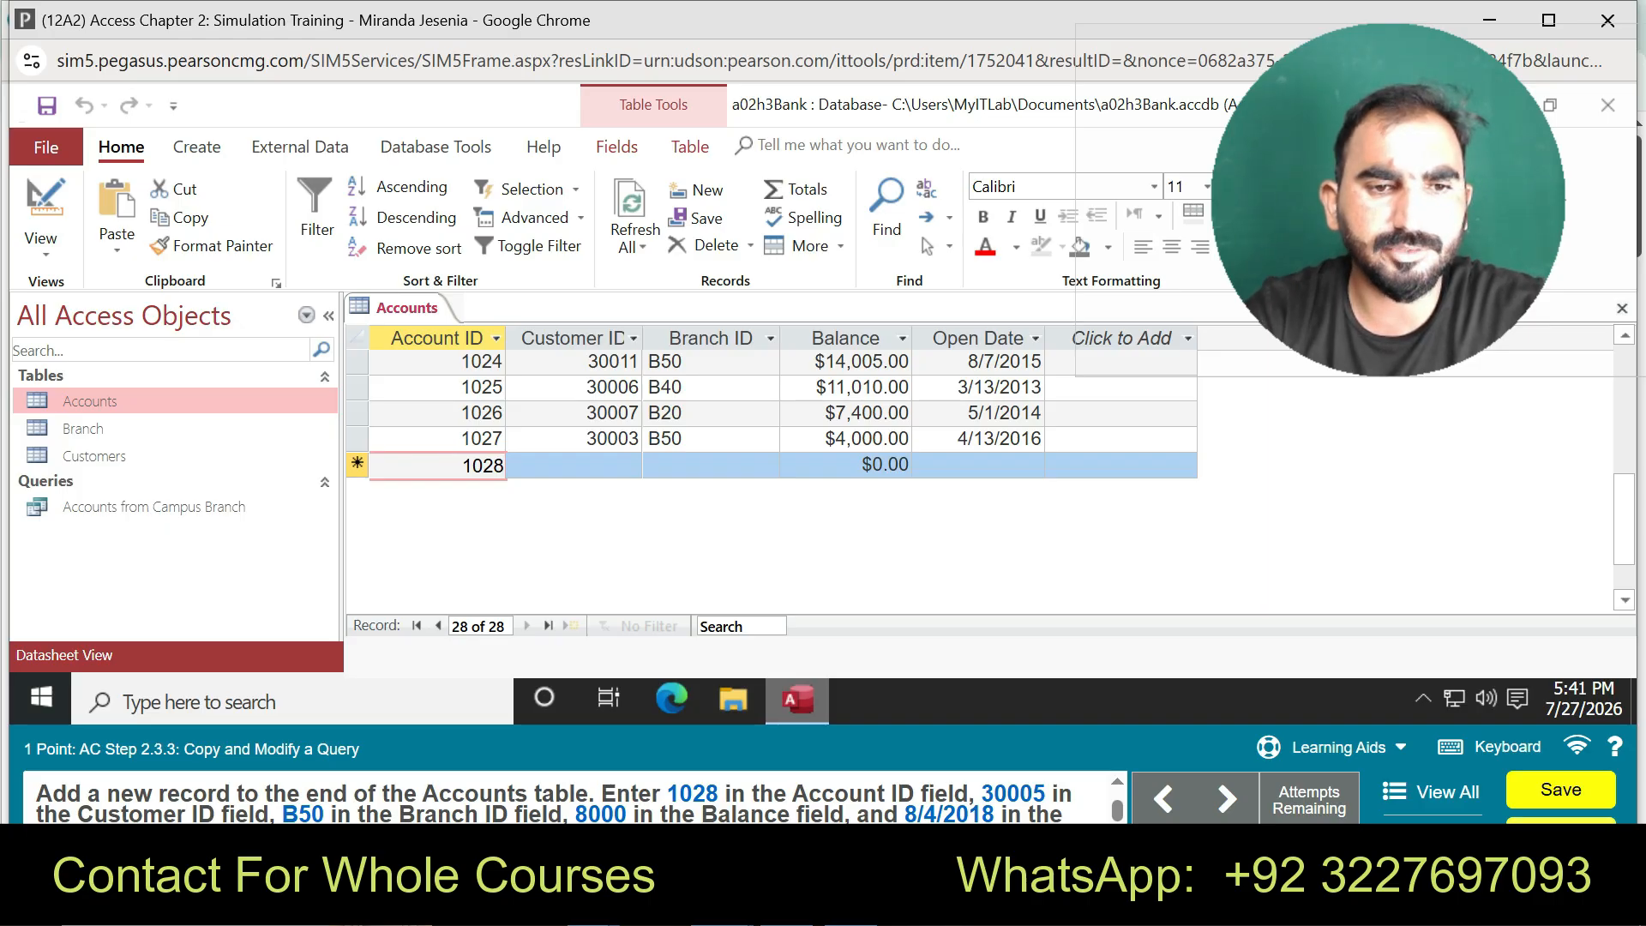
key(Tab)
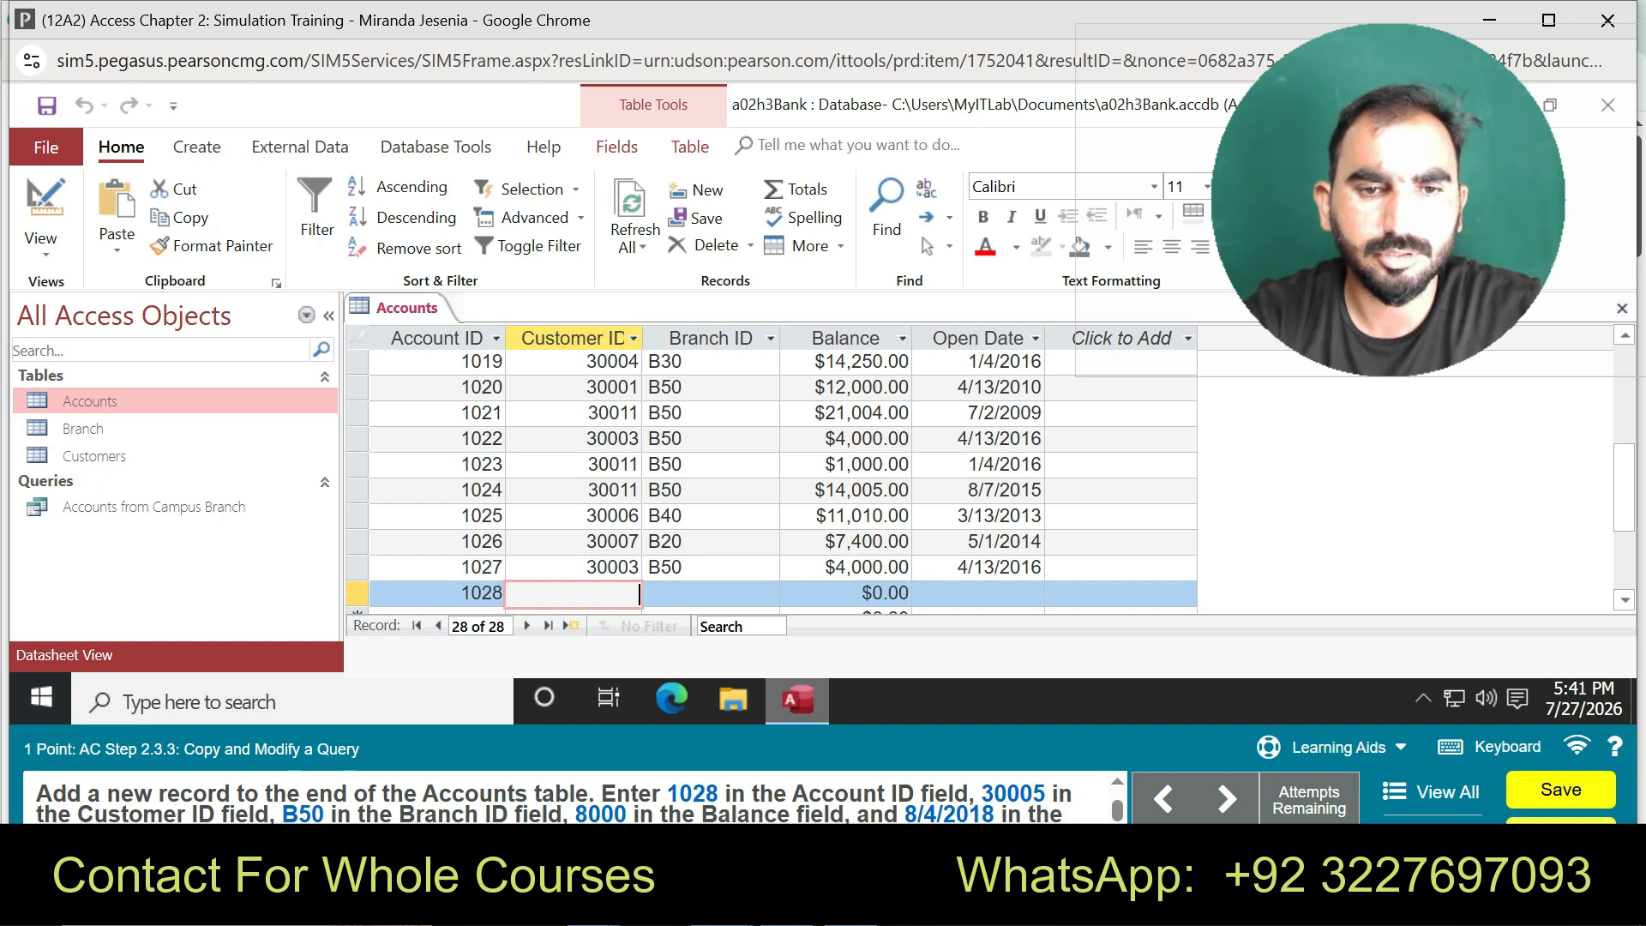
text(30005)
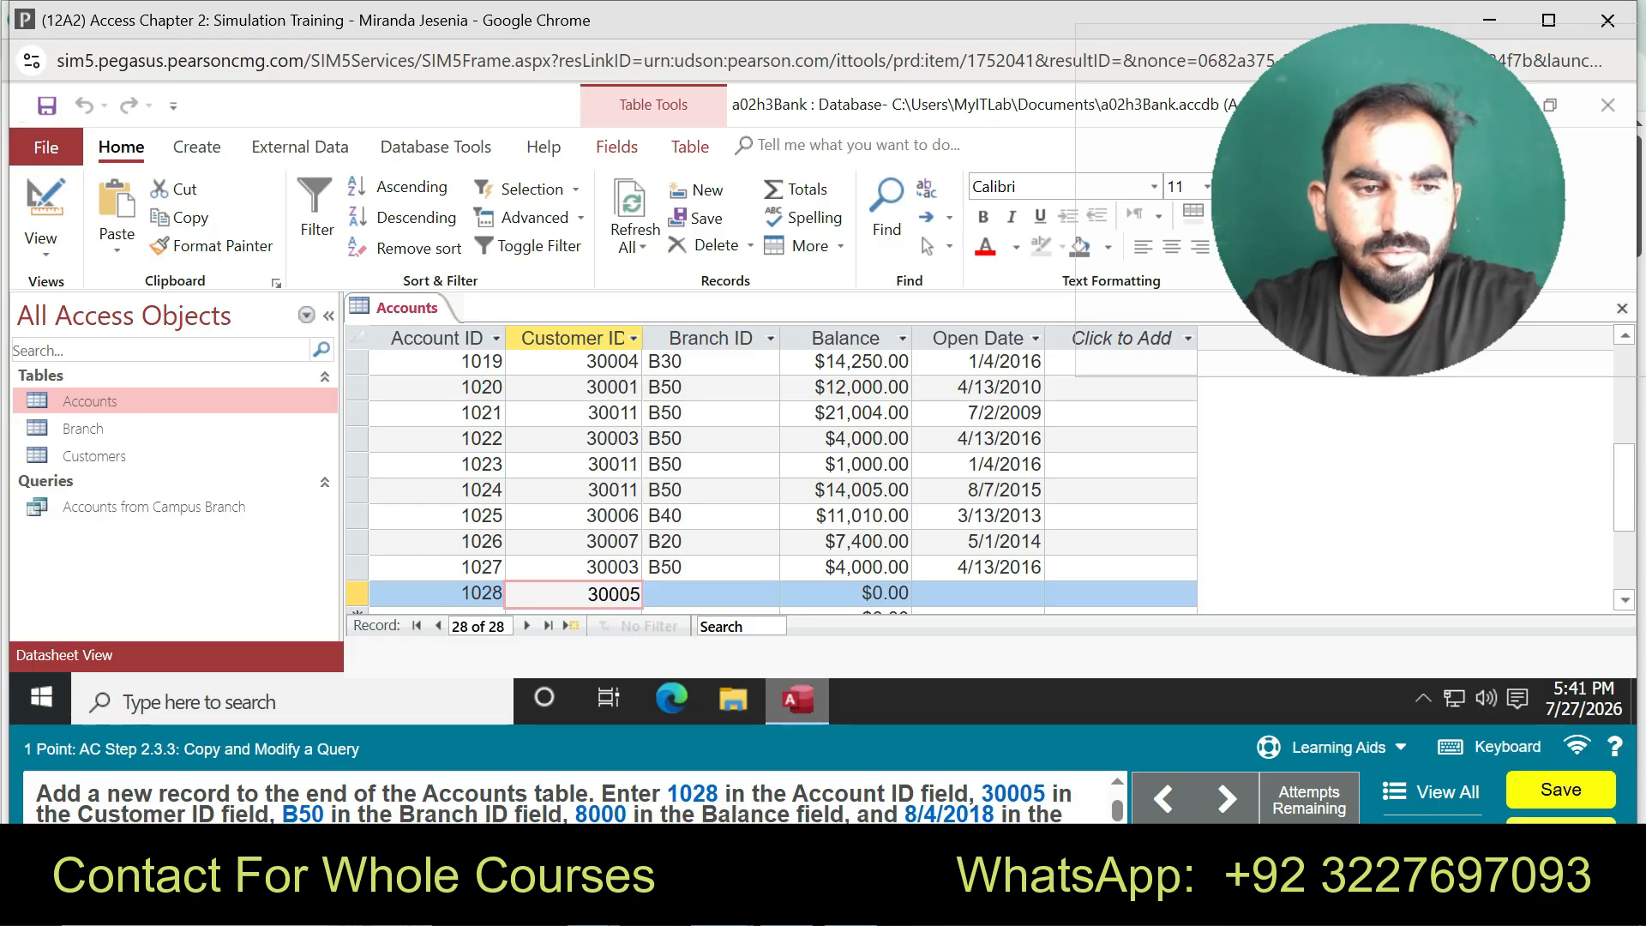
key(Tab)
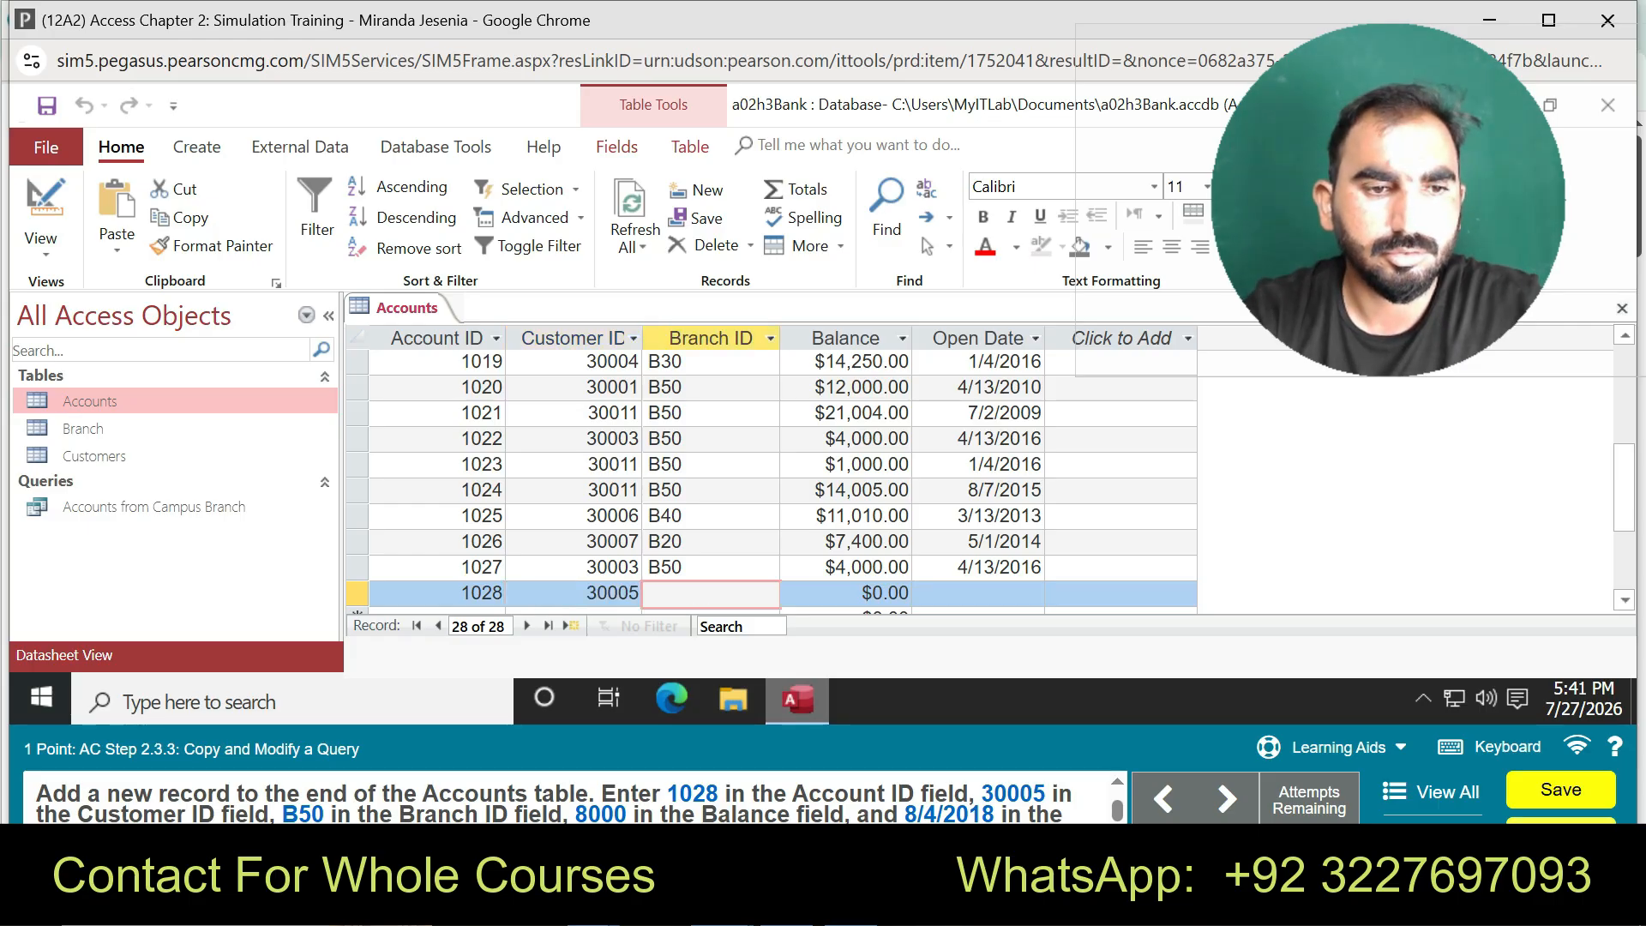
text(B50)
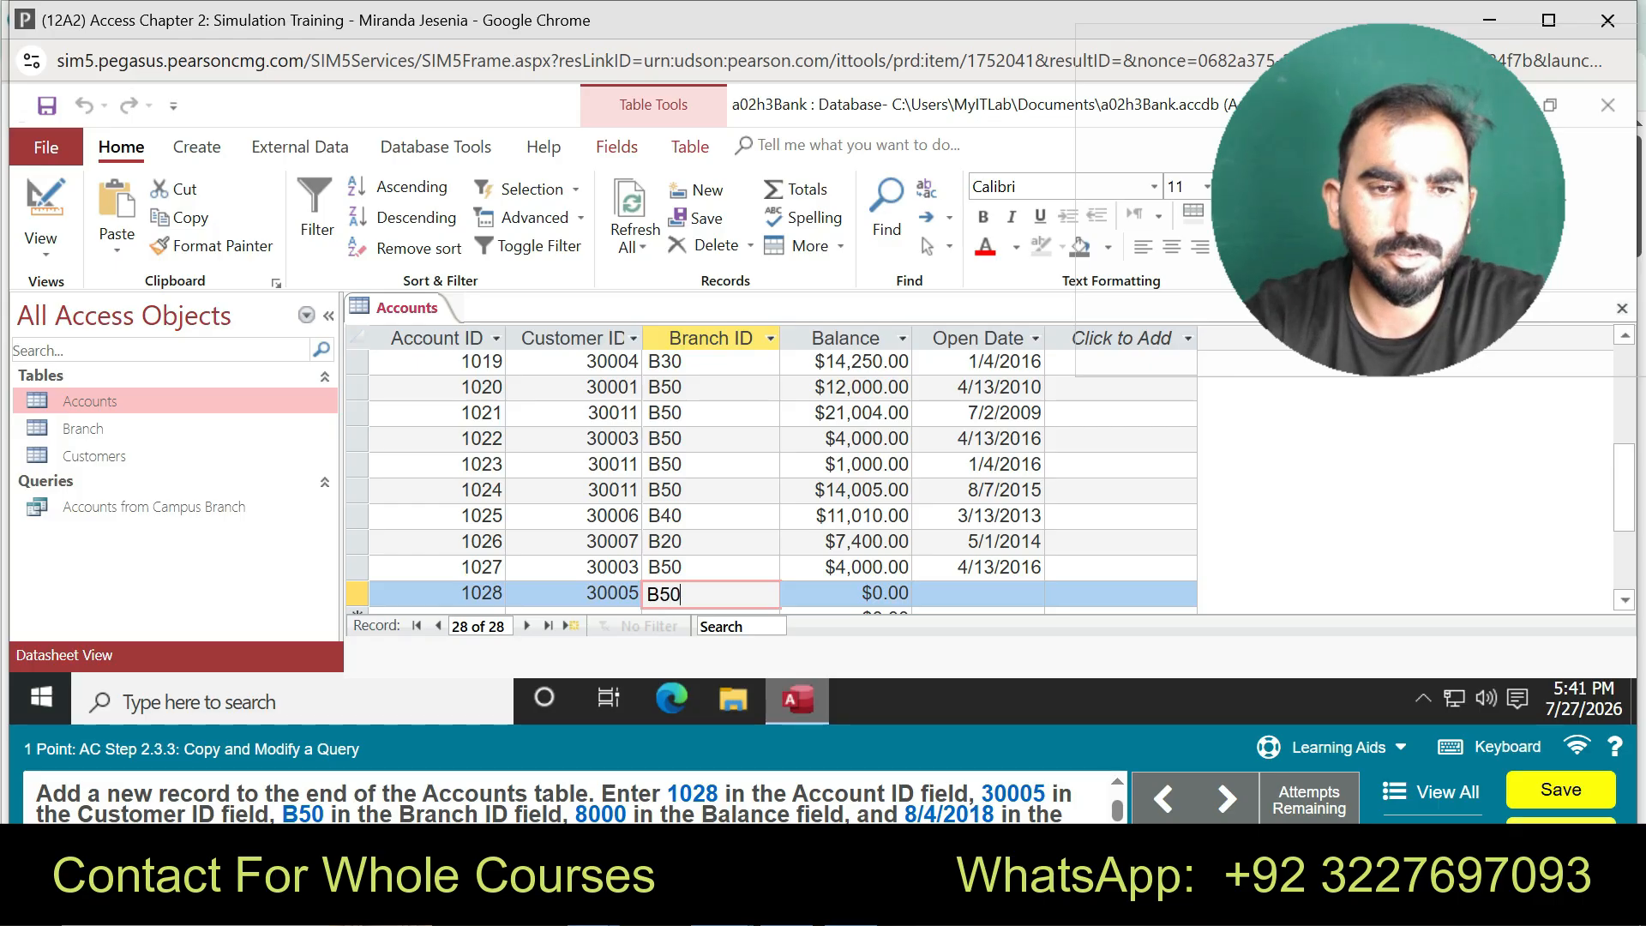
key(Tab)
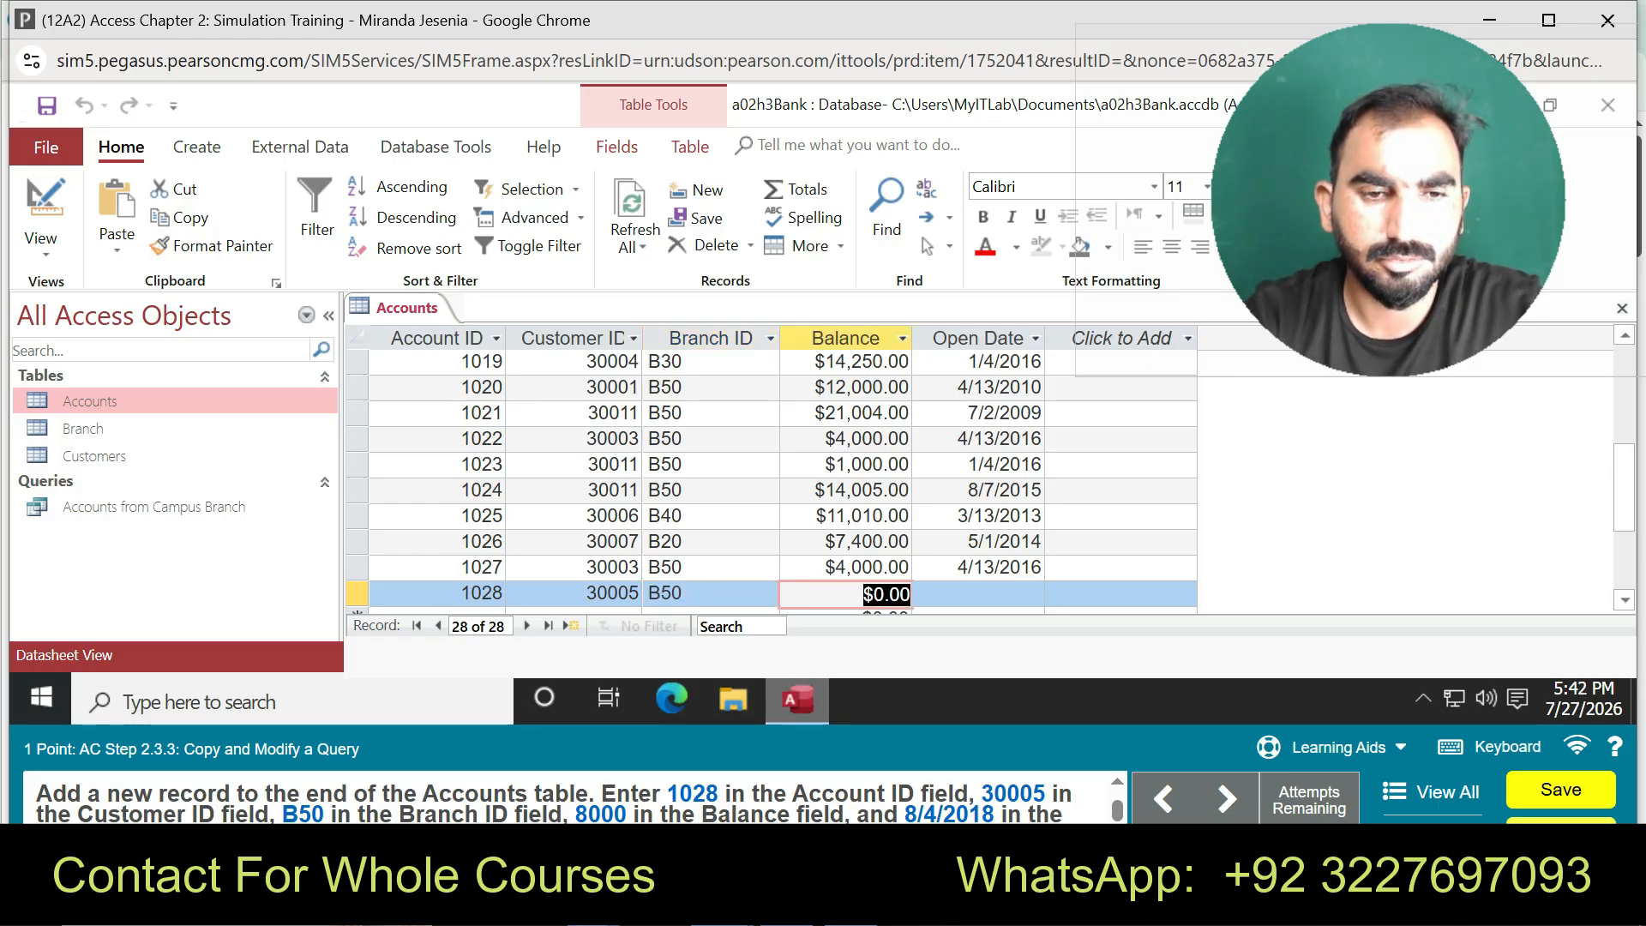
text(8000)
key(Tab)
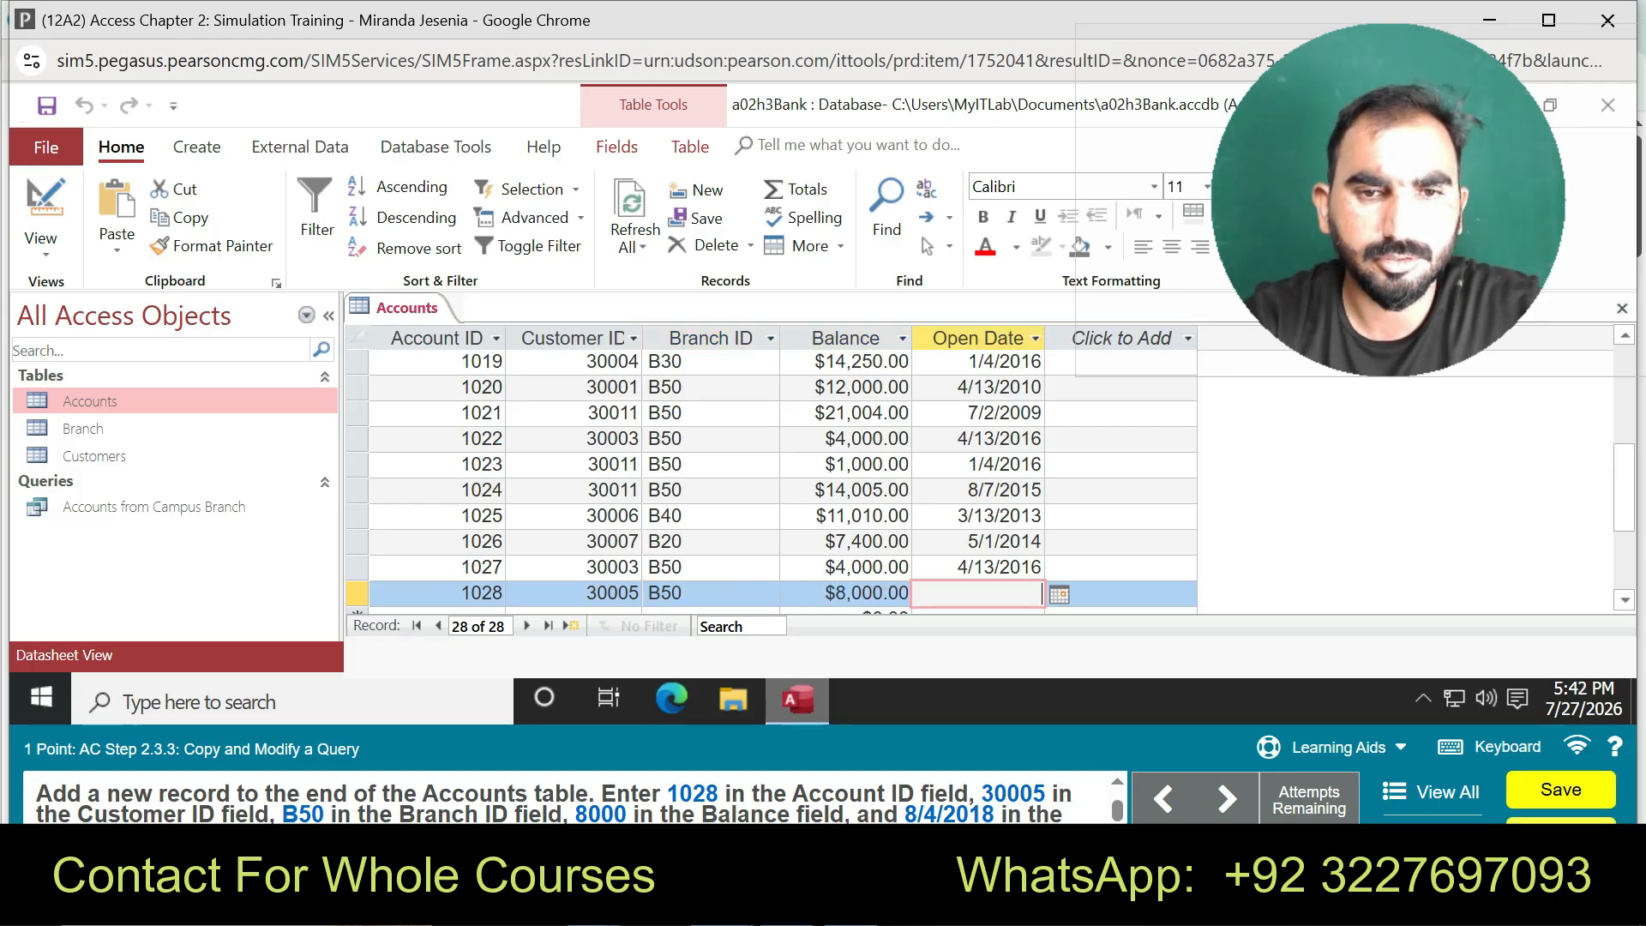
text(8/4/2018)
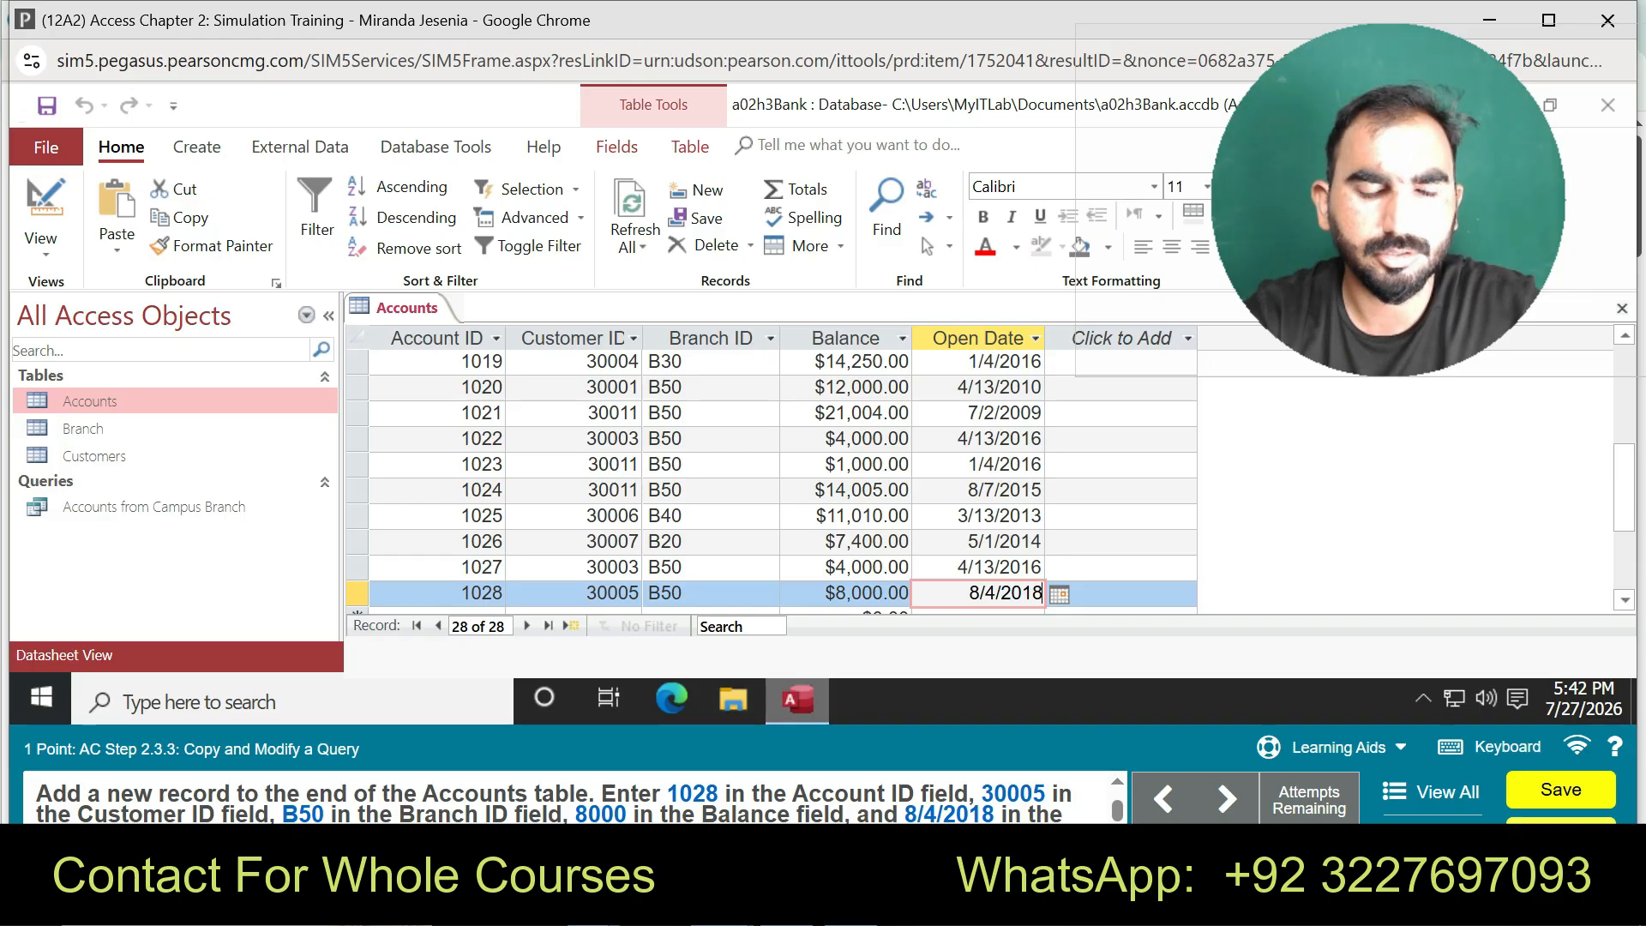
key(Tab)
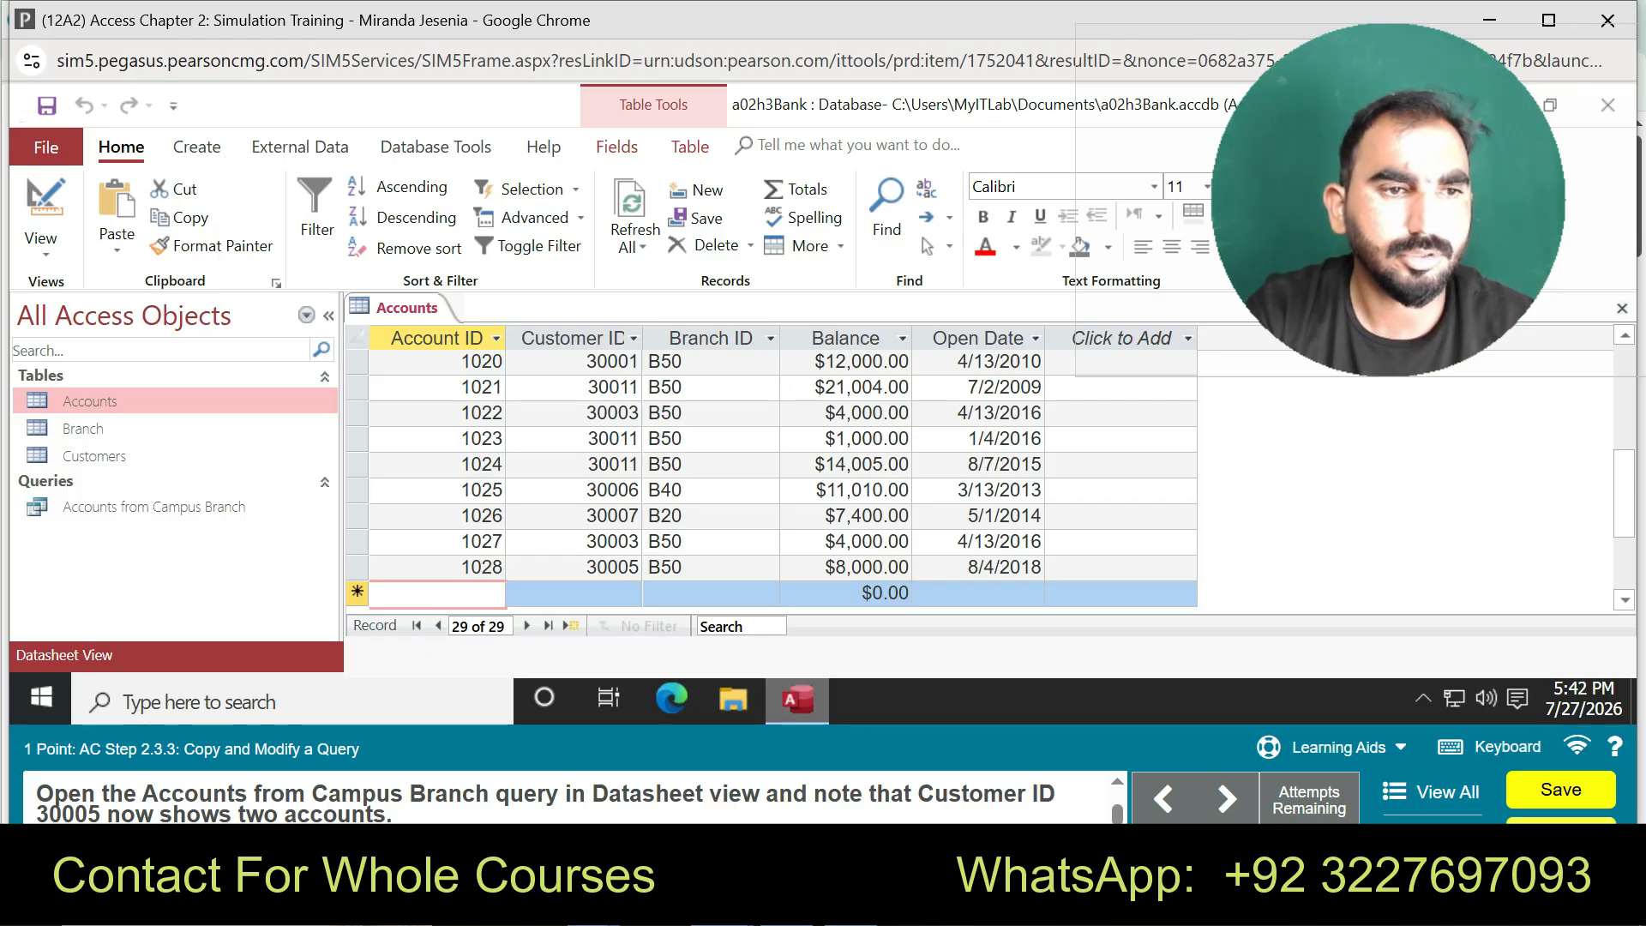
- Open the Accounts from Campus Branch query and paste a duplicate of it
double_click(154, 507)
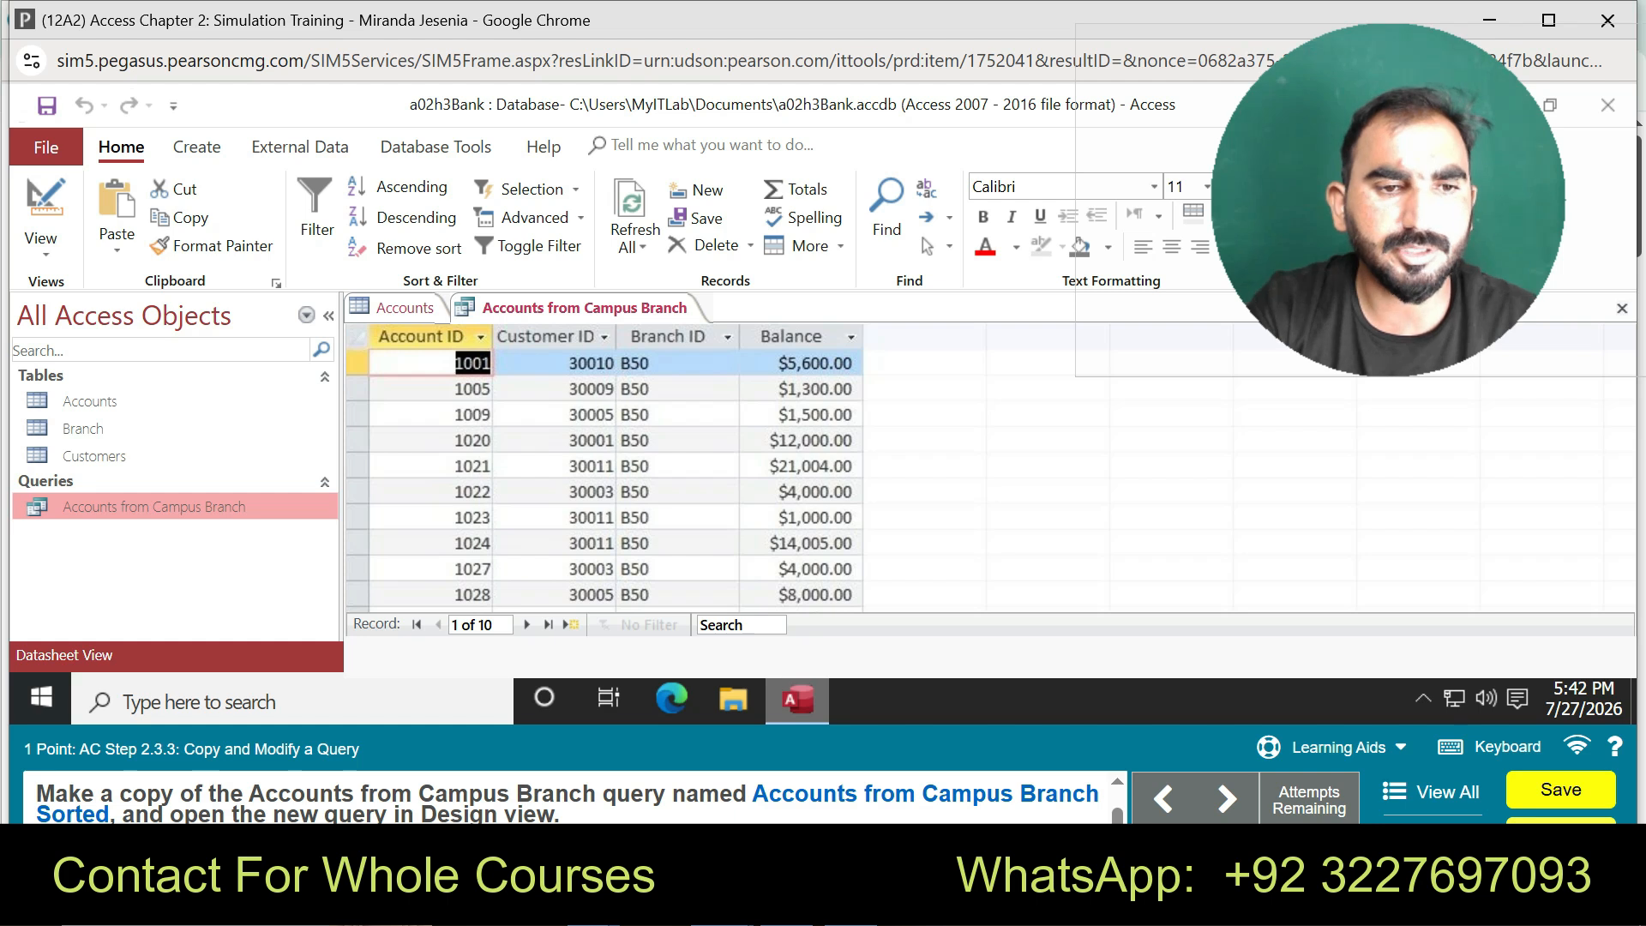
right_click(168, 506)
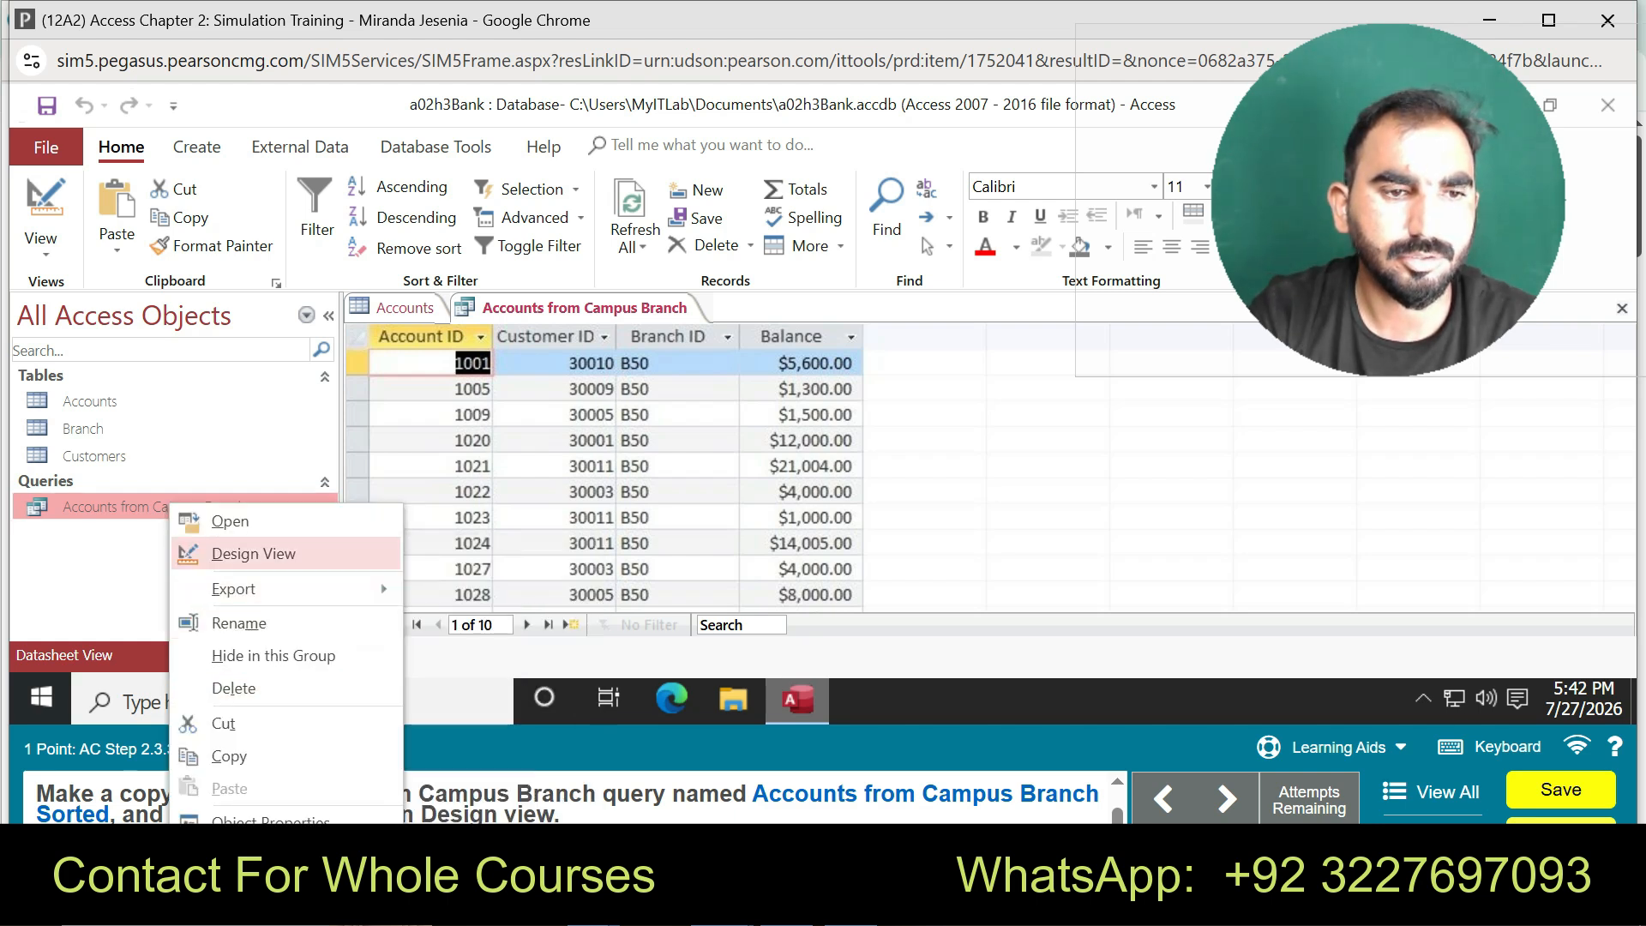
click(228, 756)
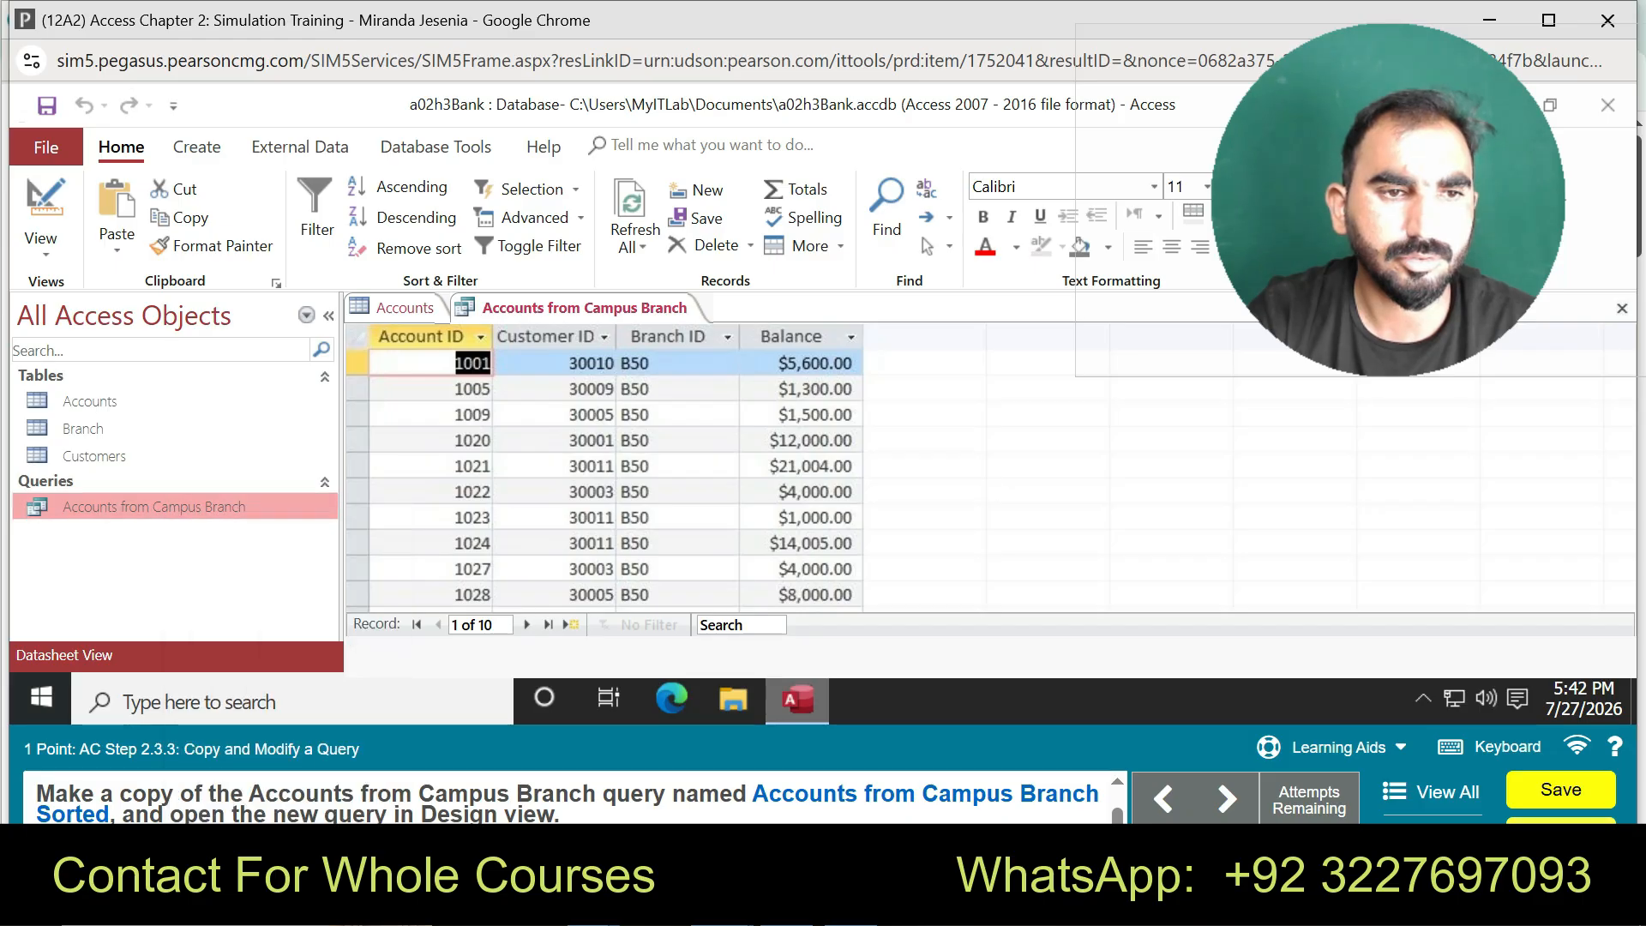
right_click(221, 507)
click(283, 790)
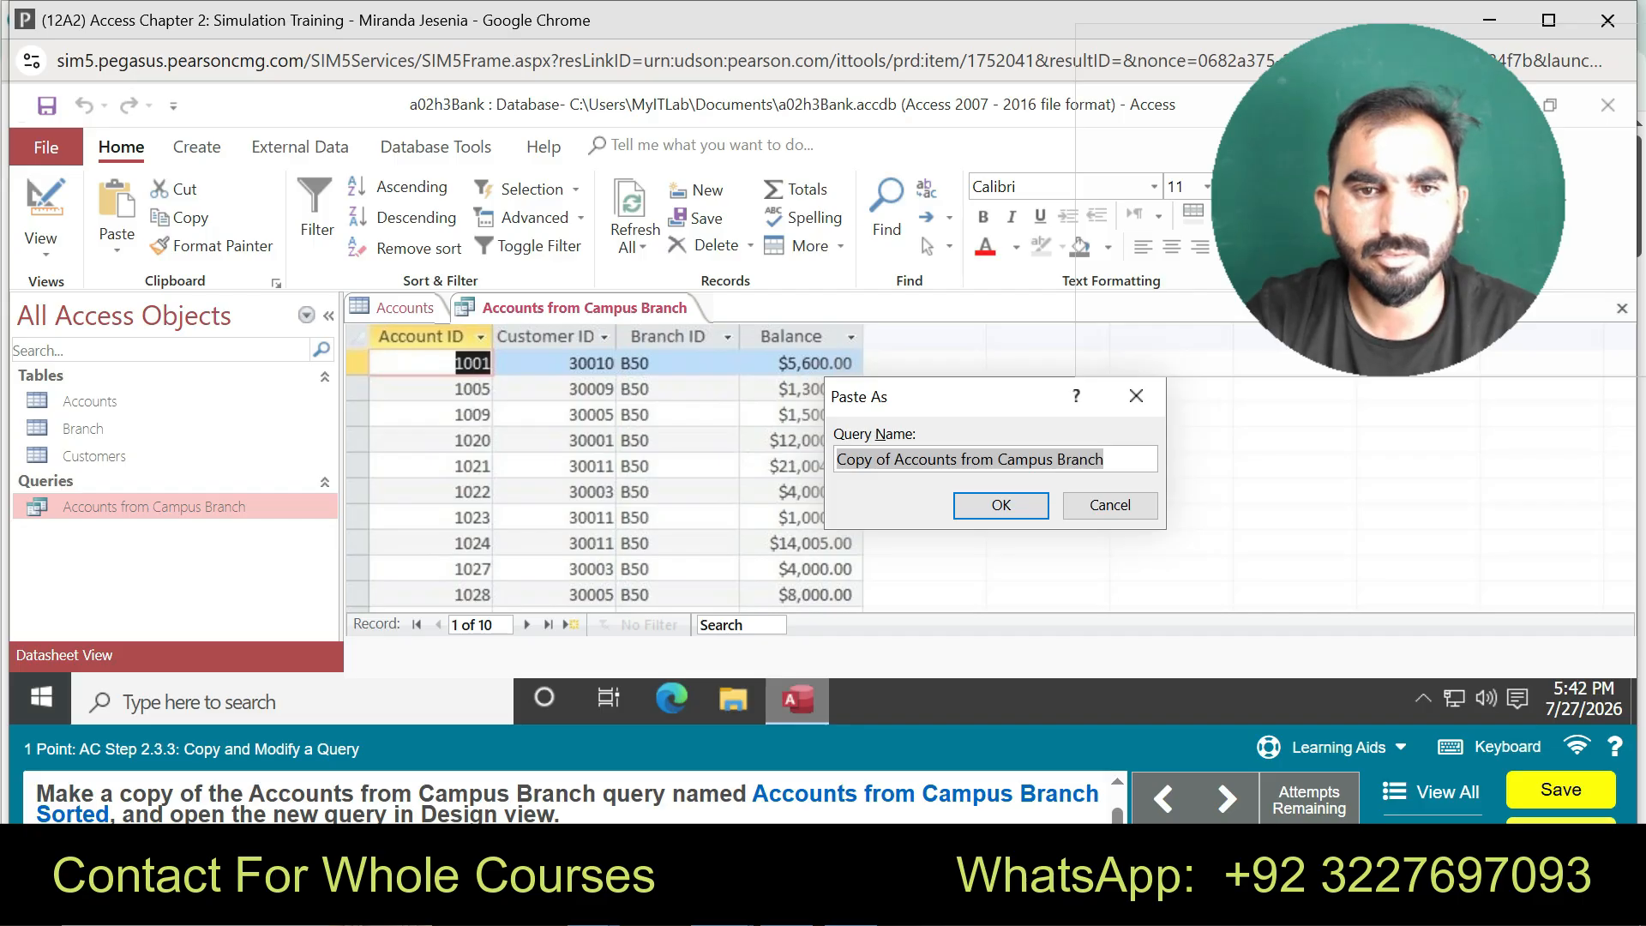
- Name the copy 'Accounts from Campus Branch Sorted'
double_click(1082, 460)
drag(891, 460, 836, 460)
key(BackSpace)
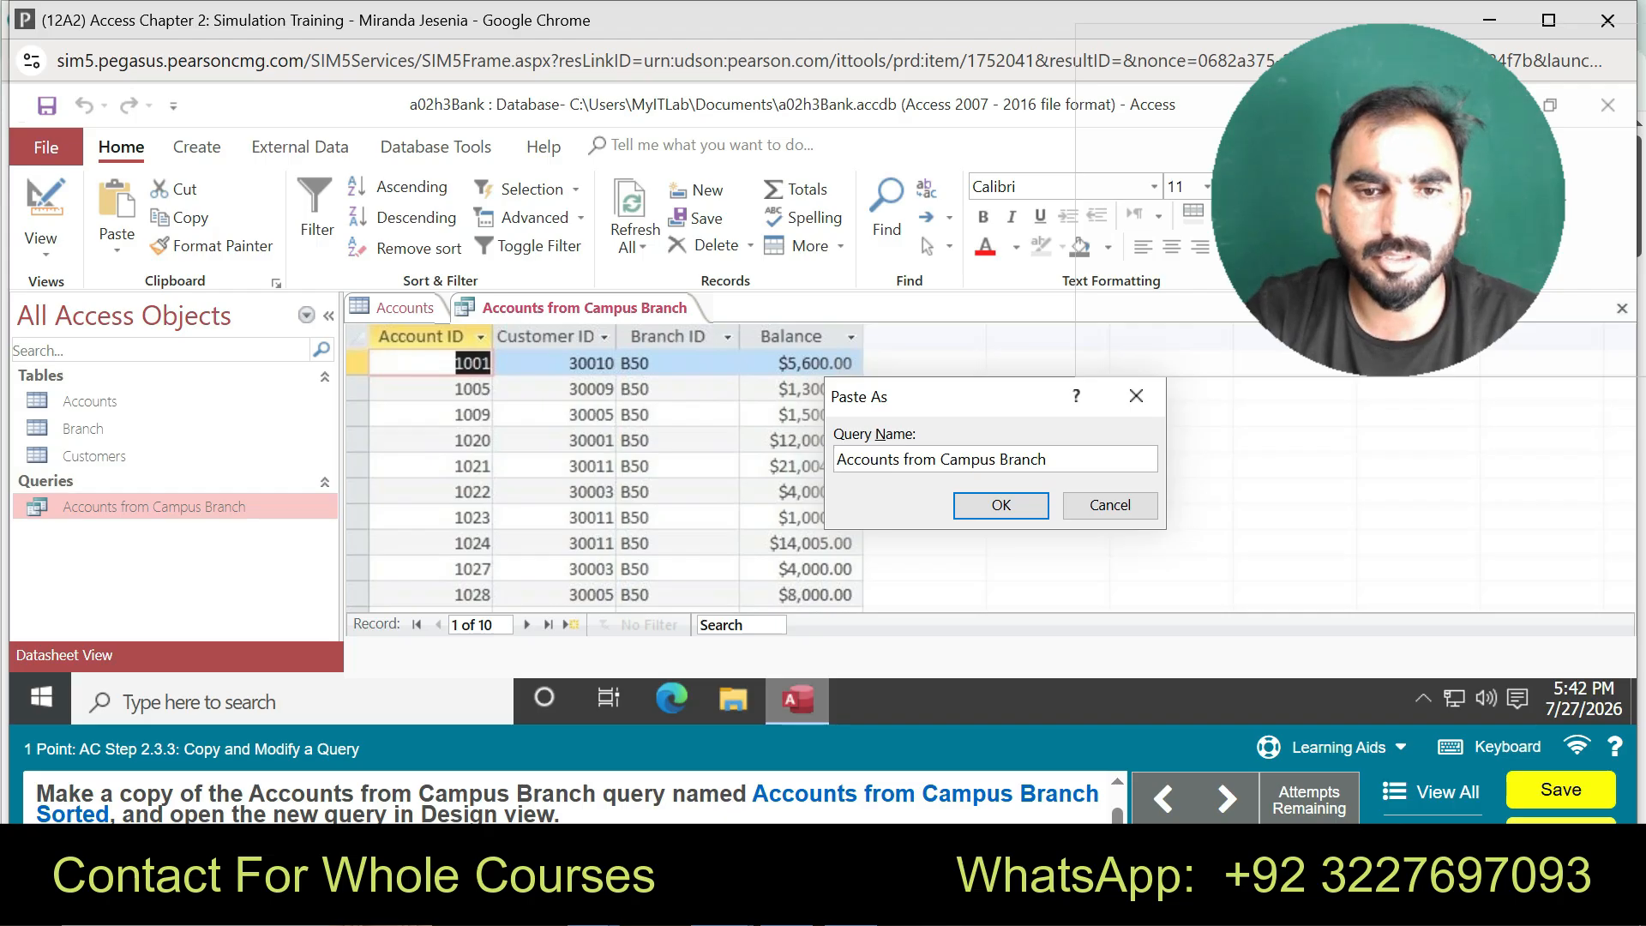
click(1048, 459)
text(s)
key(BackSpace)
key(BackSpace)
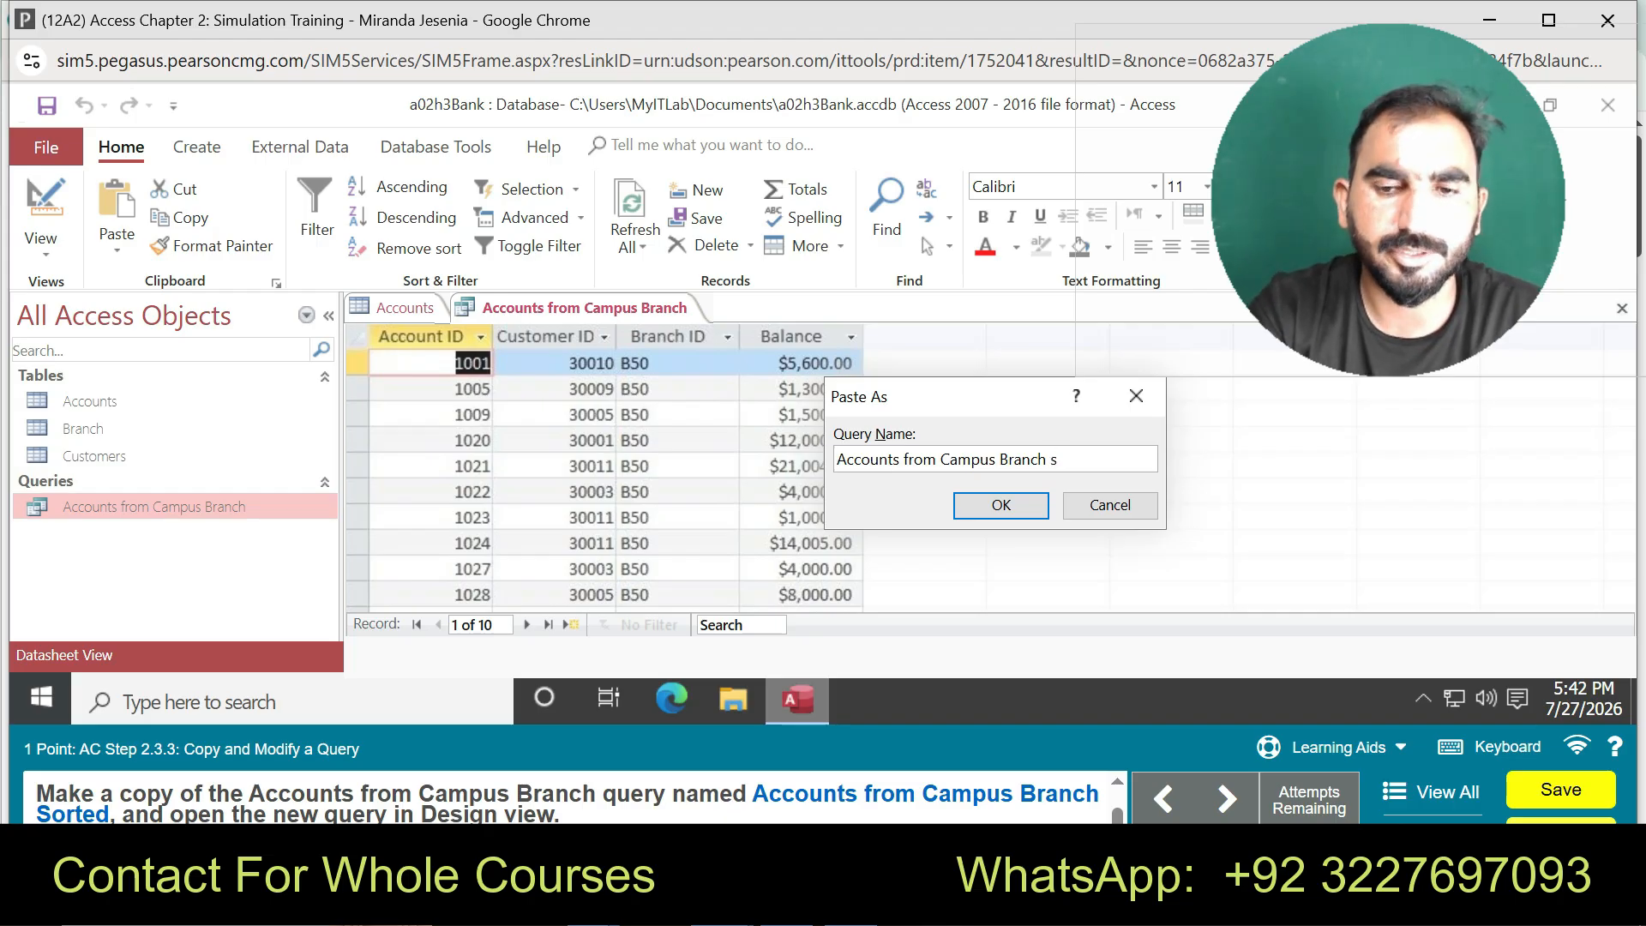
text(s)
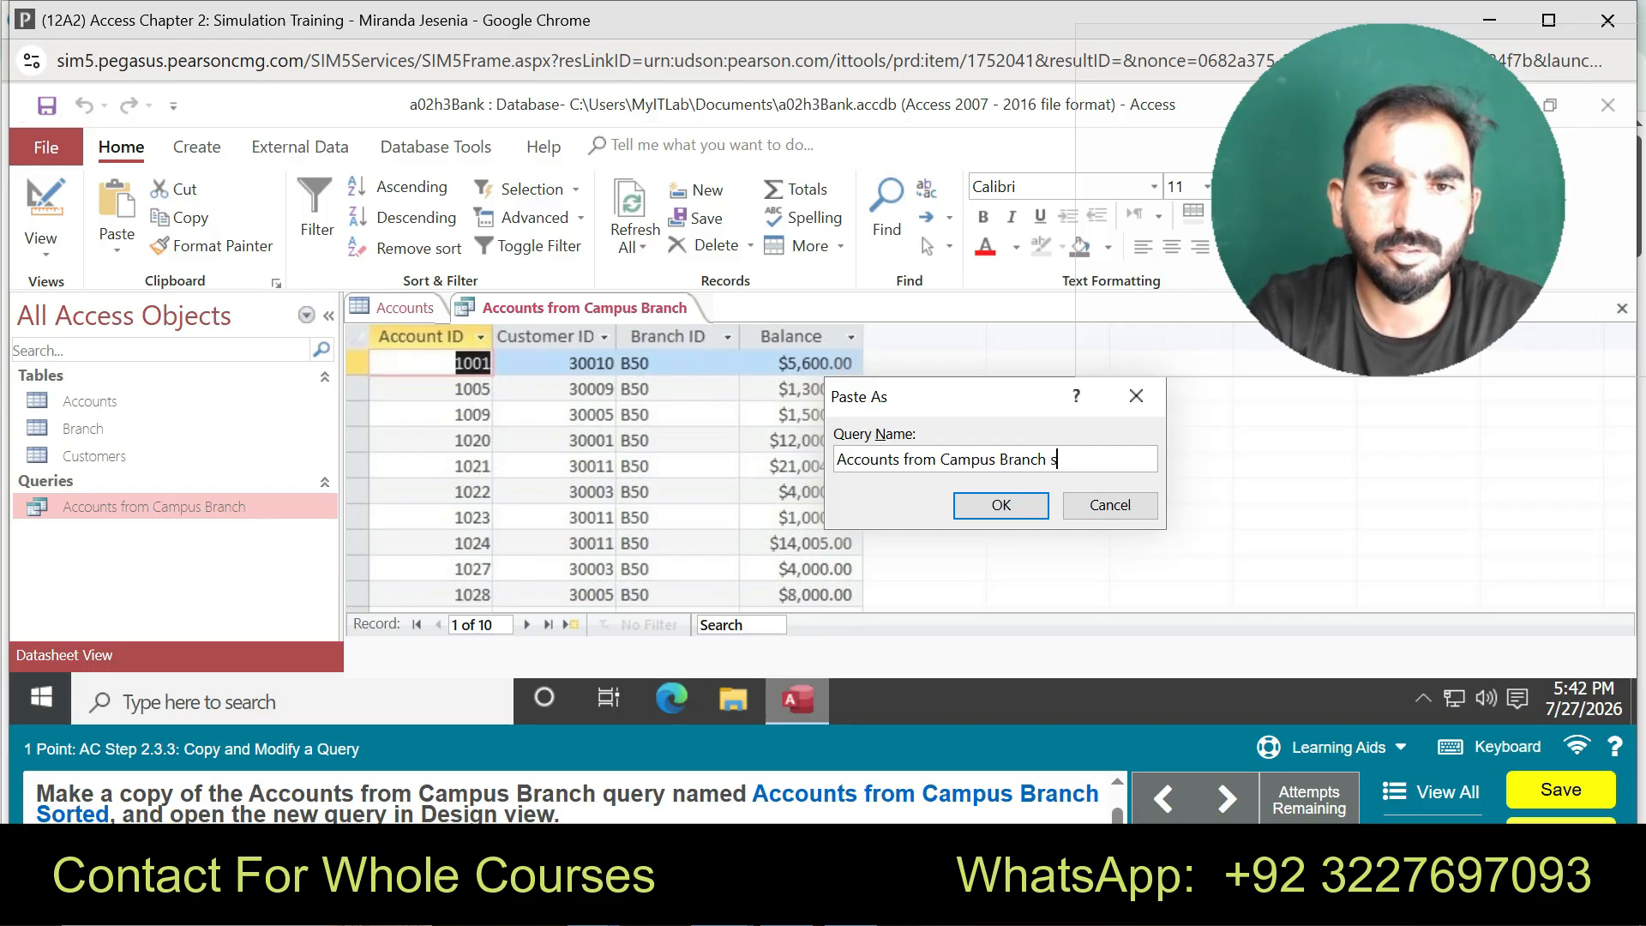
text( Branch So)
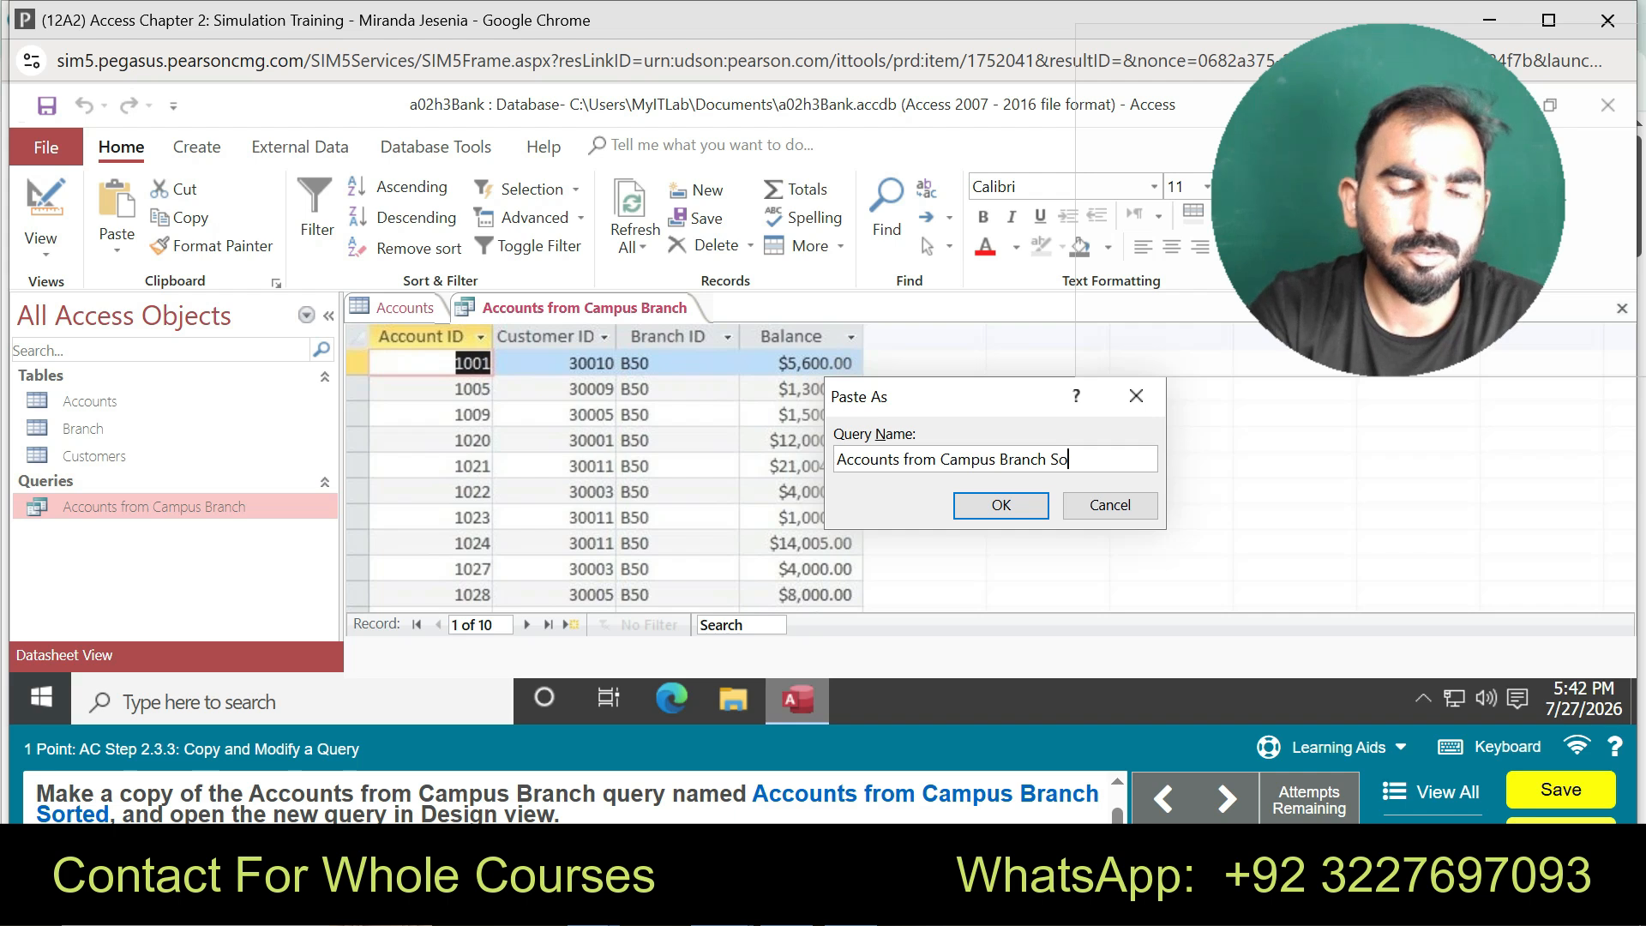
text(rted)
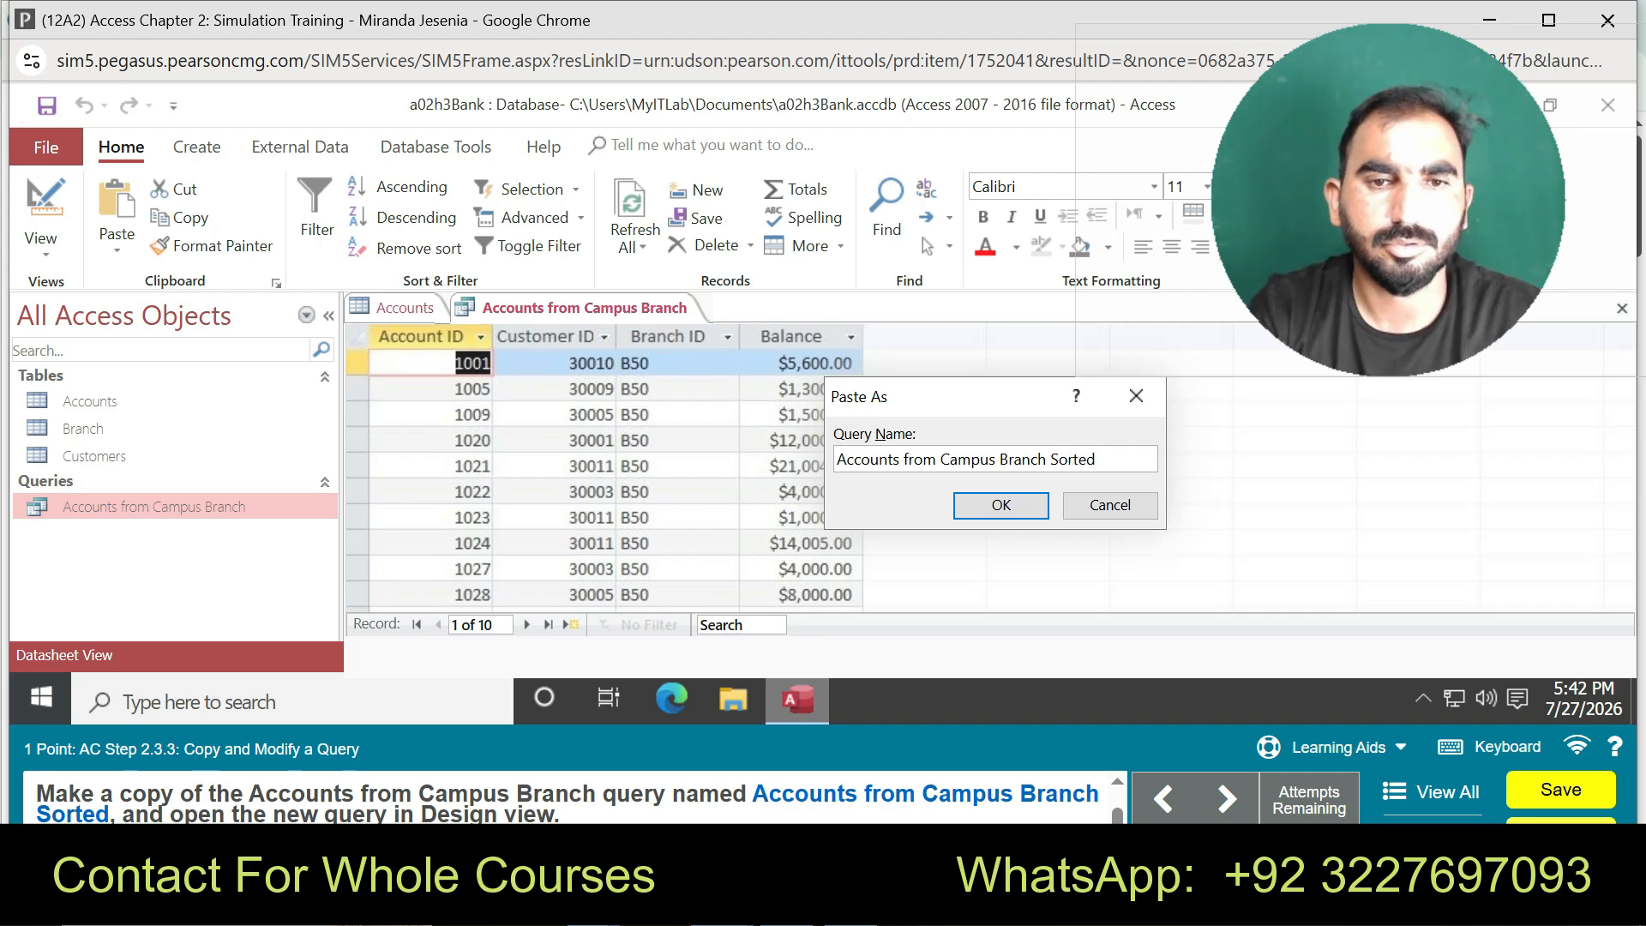
key(Return)
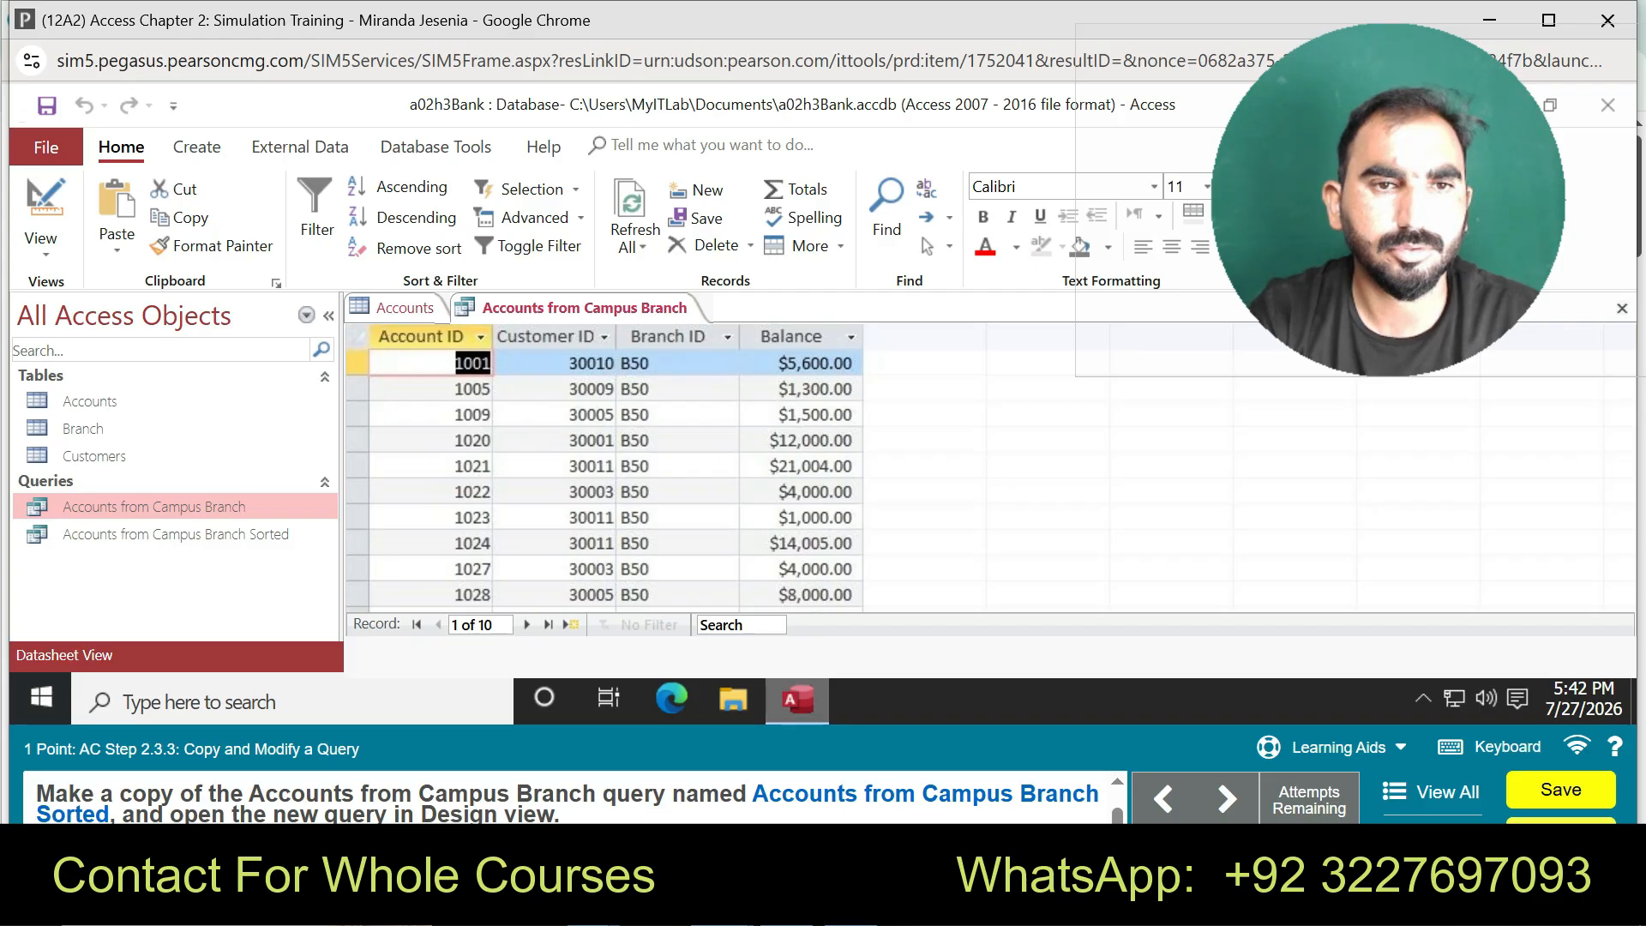
- Open the Accounts from Campus Branch Sorted query in Design view
right_click(508, 309)
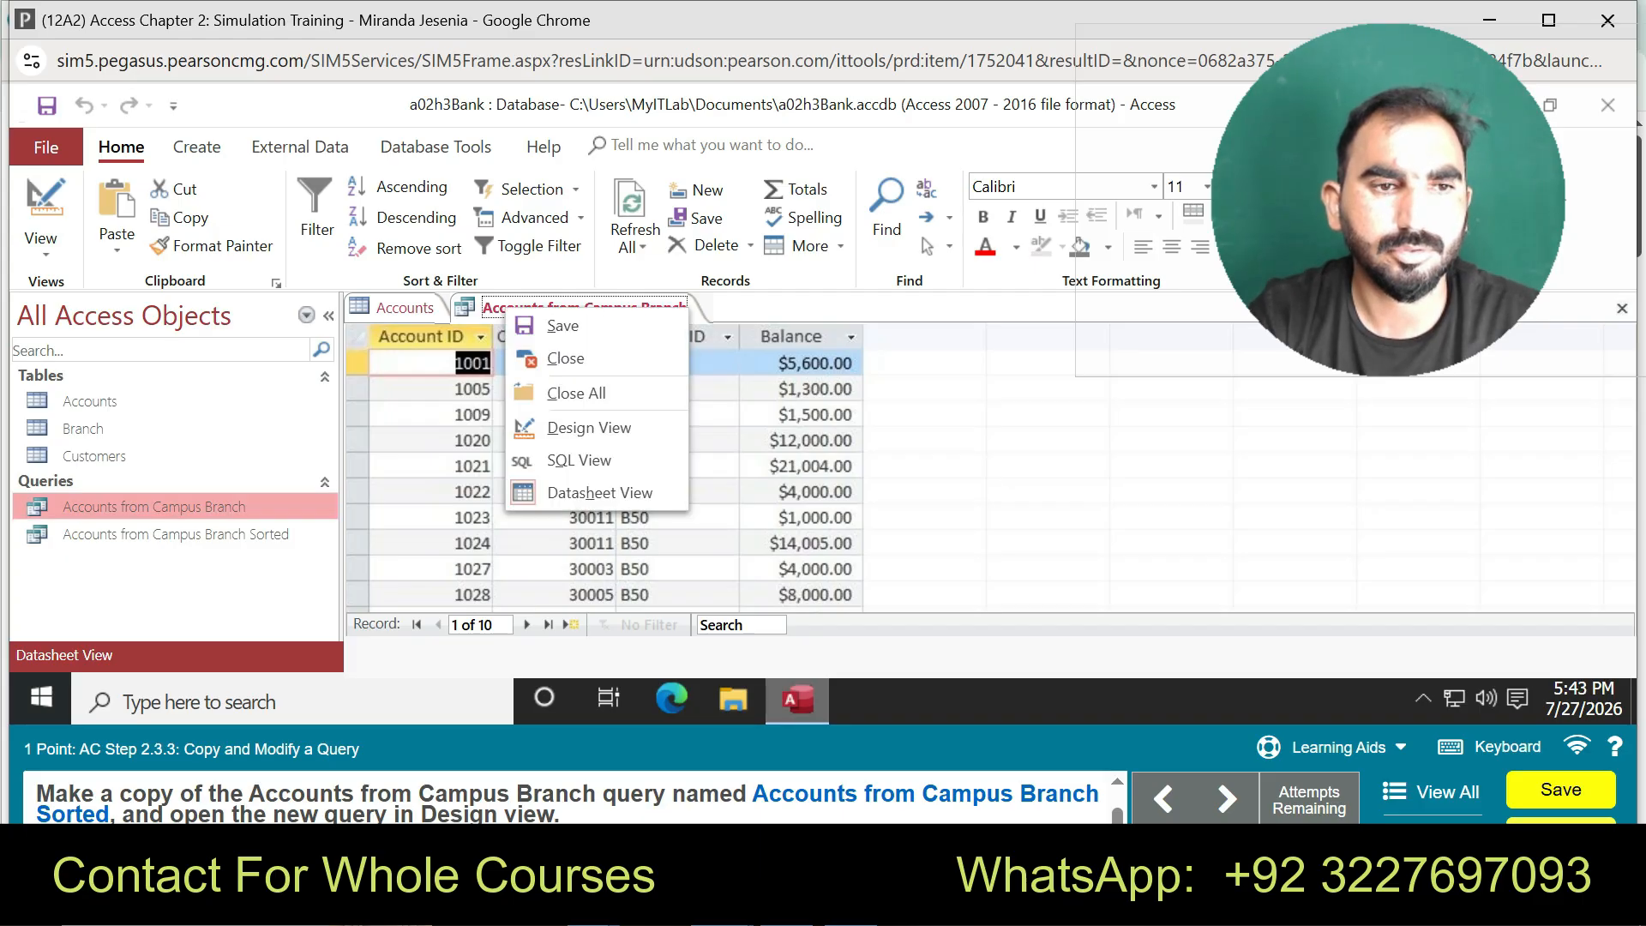
right_click(260, 534)
double_click(261, 535)
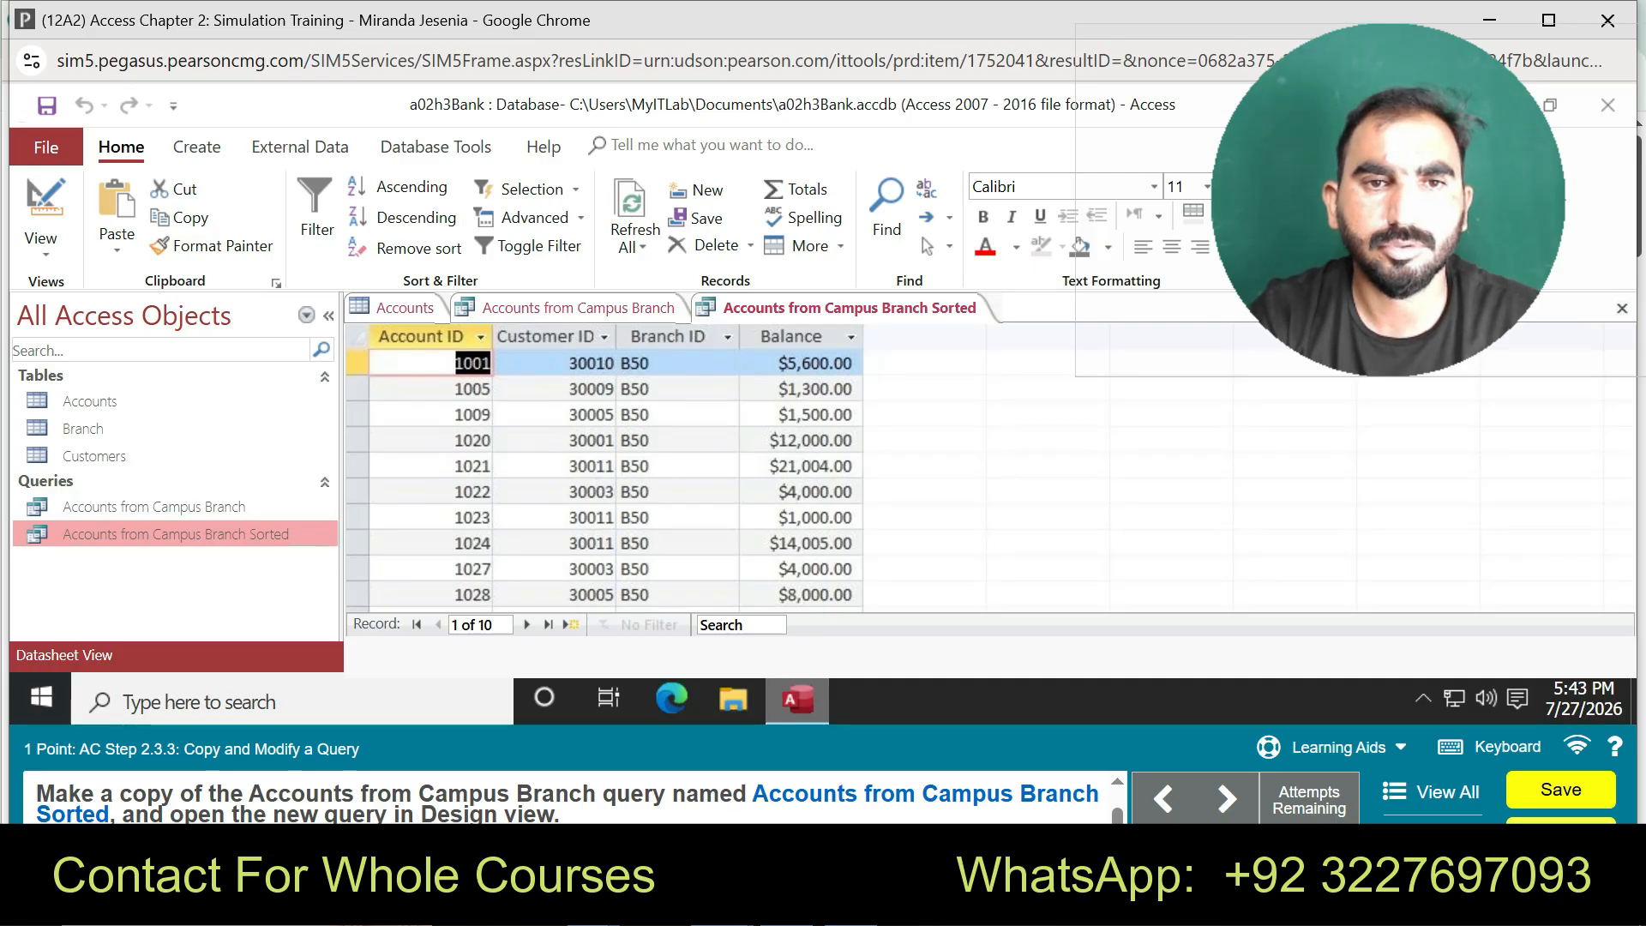
right_click(803, 307)
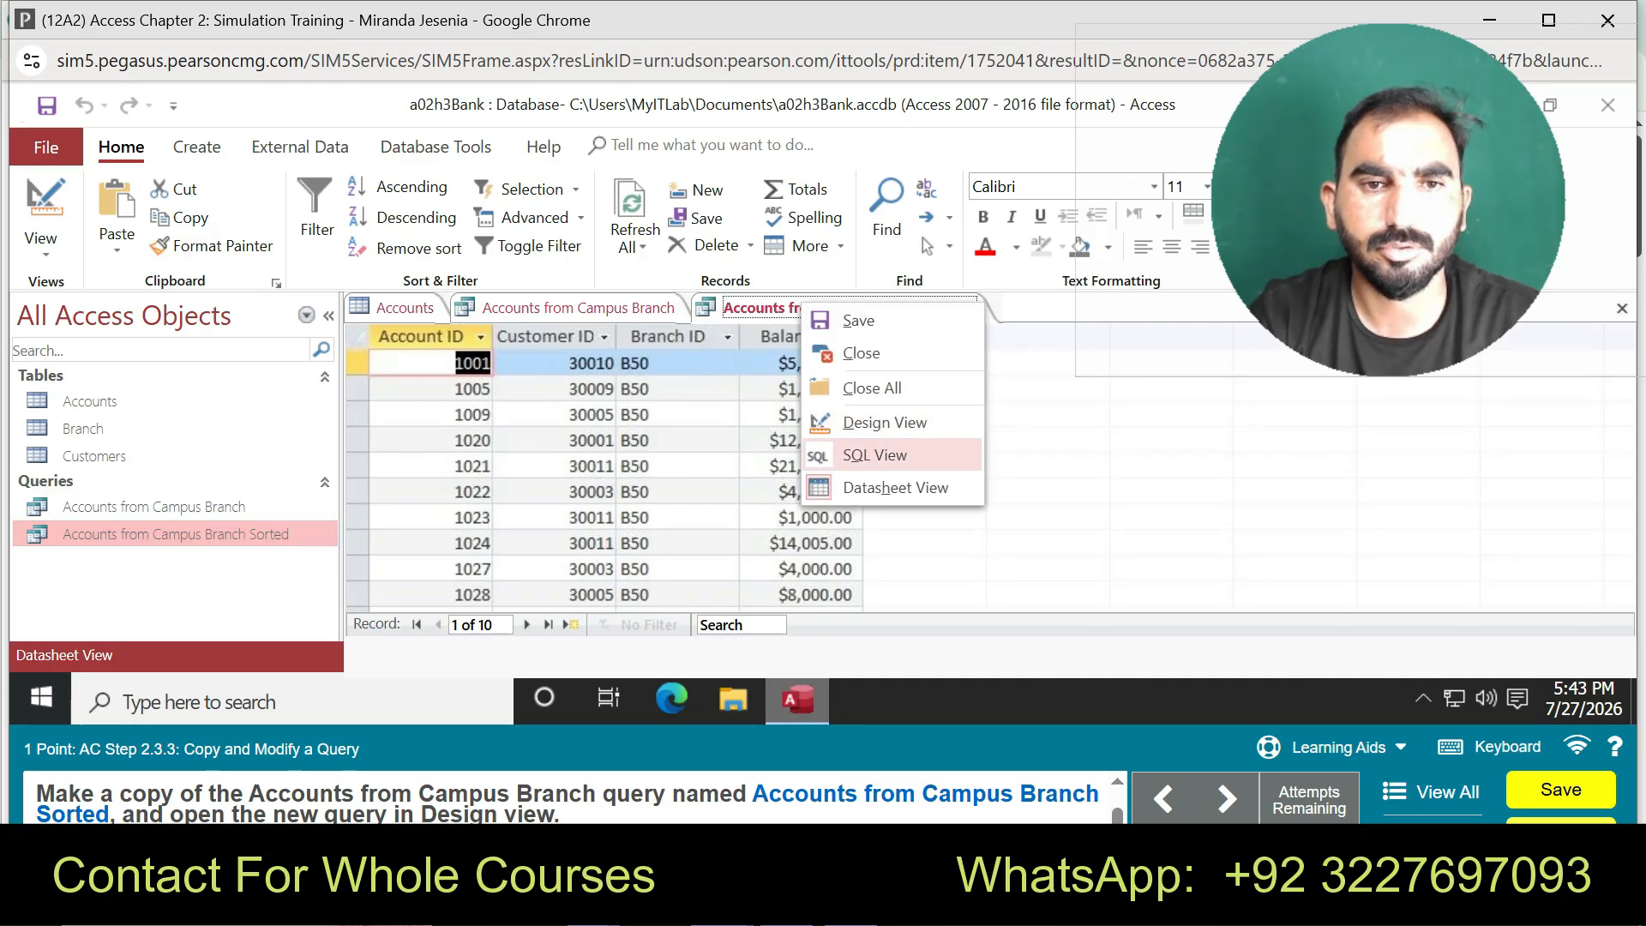
click(885, 422)
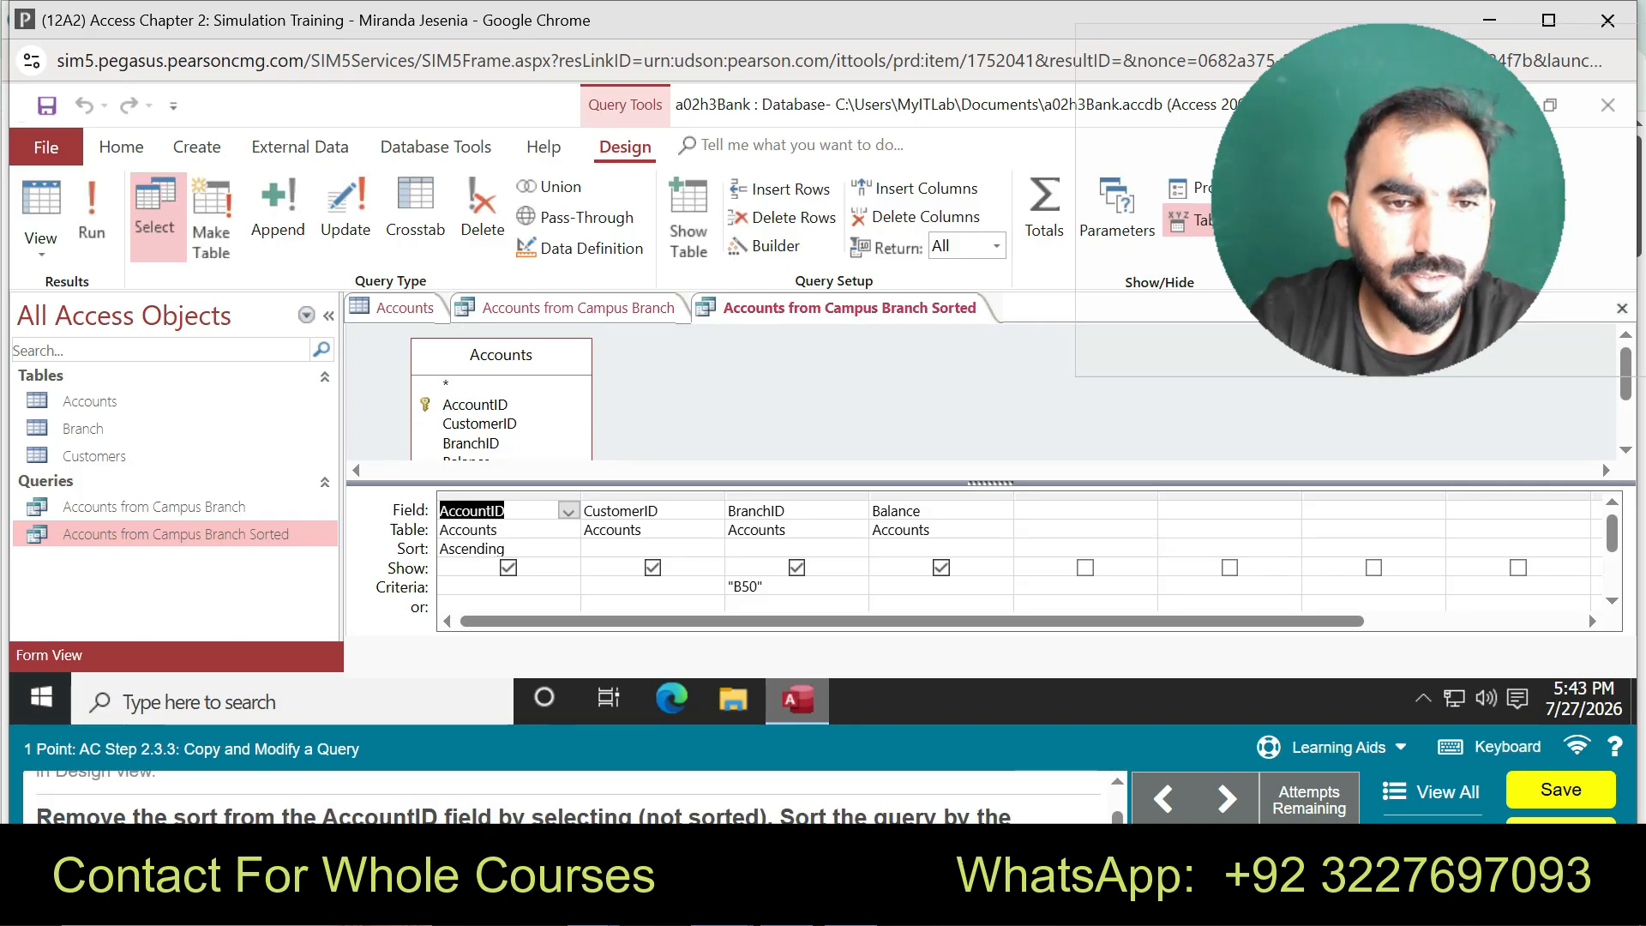
- Remove the AccountID sort, sort CustomerID and Balance ascending, and run the query
click(508, 549)
click(568, 549)
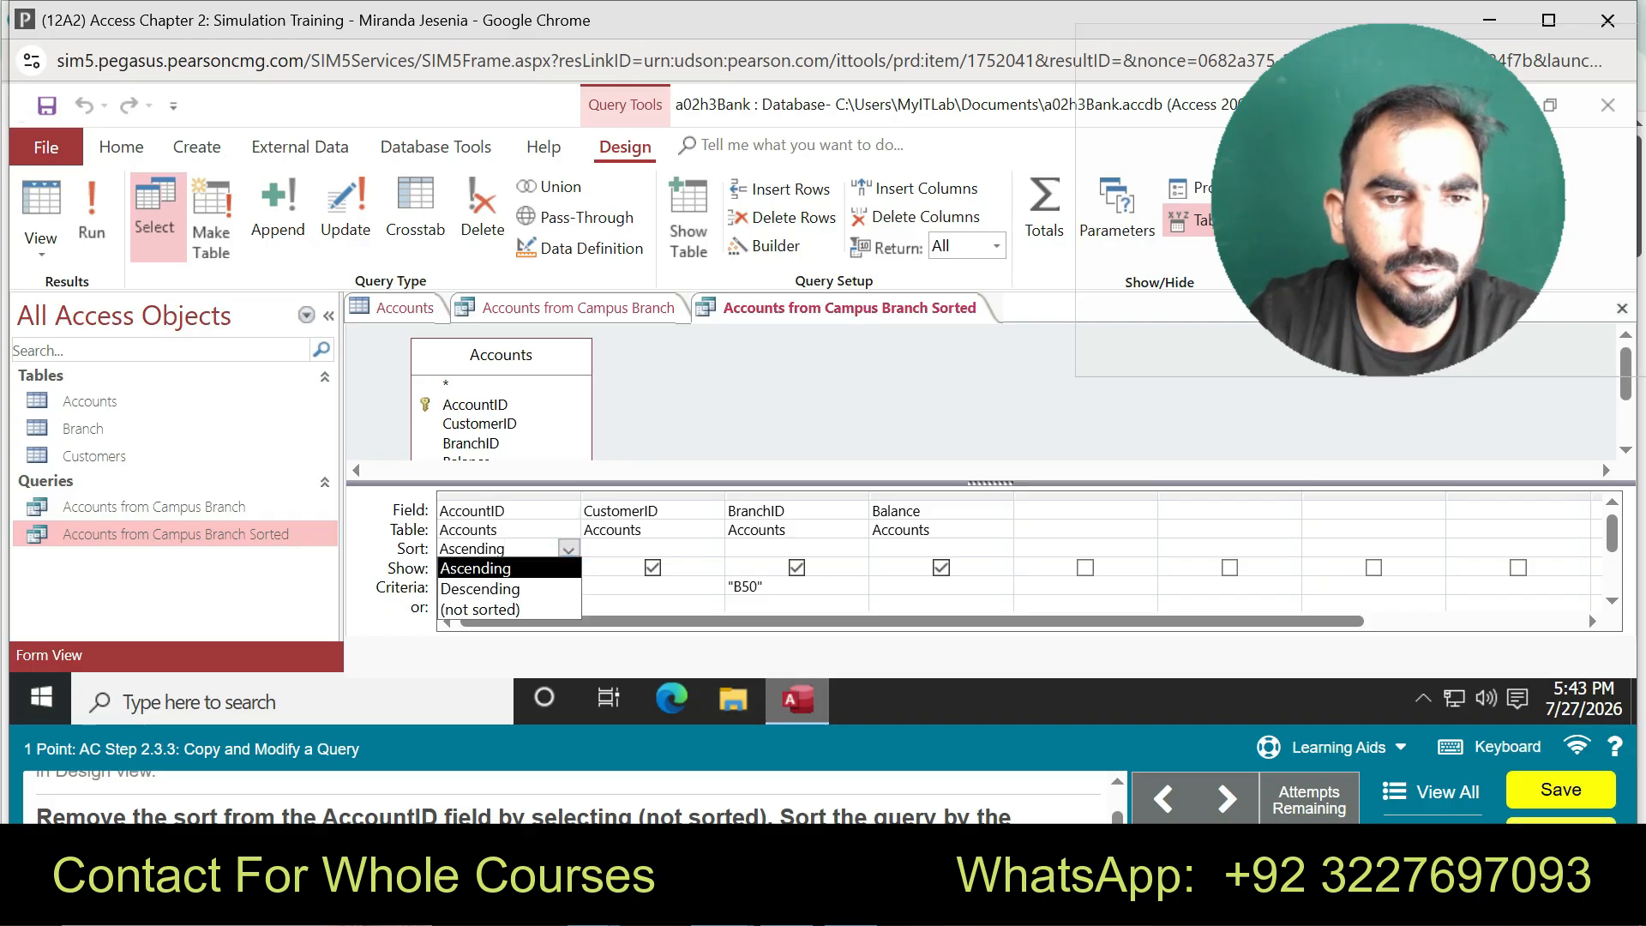
click(480, 609)
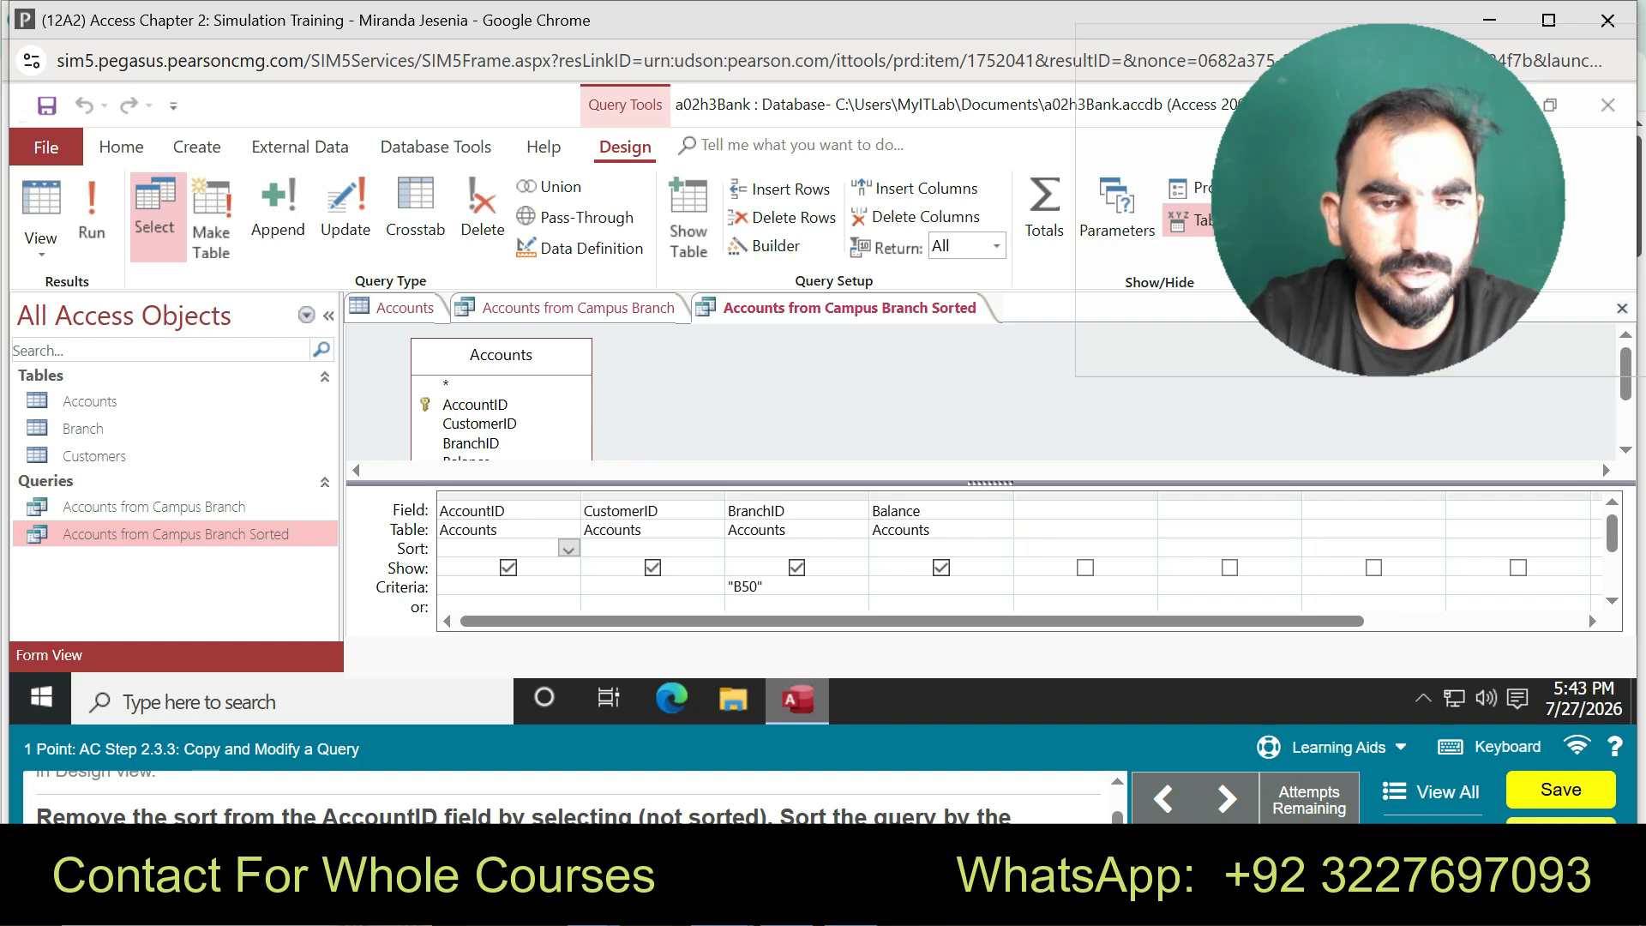
click(652, 549)
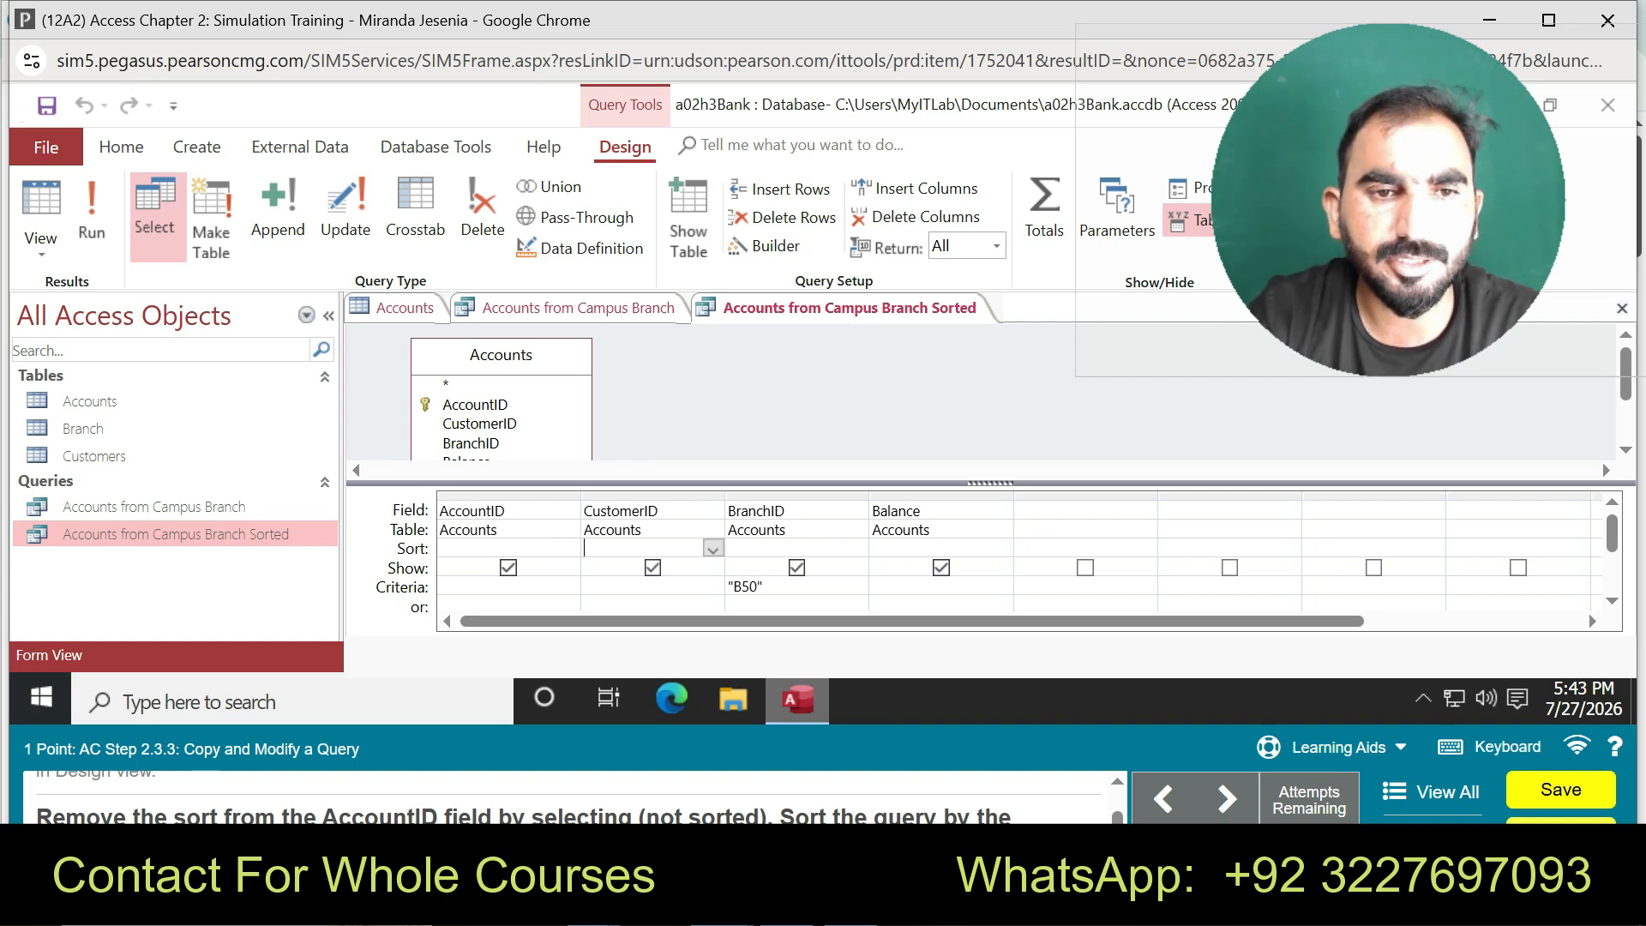
click(714, 549)
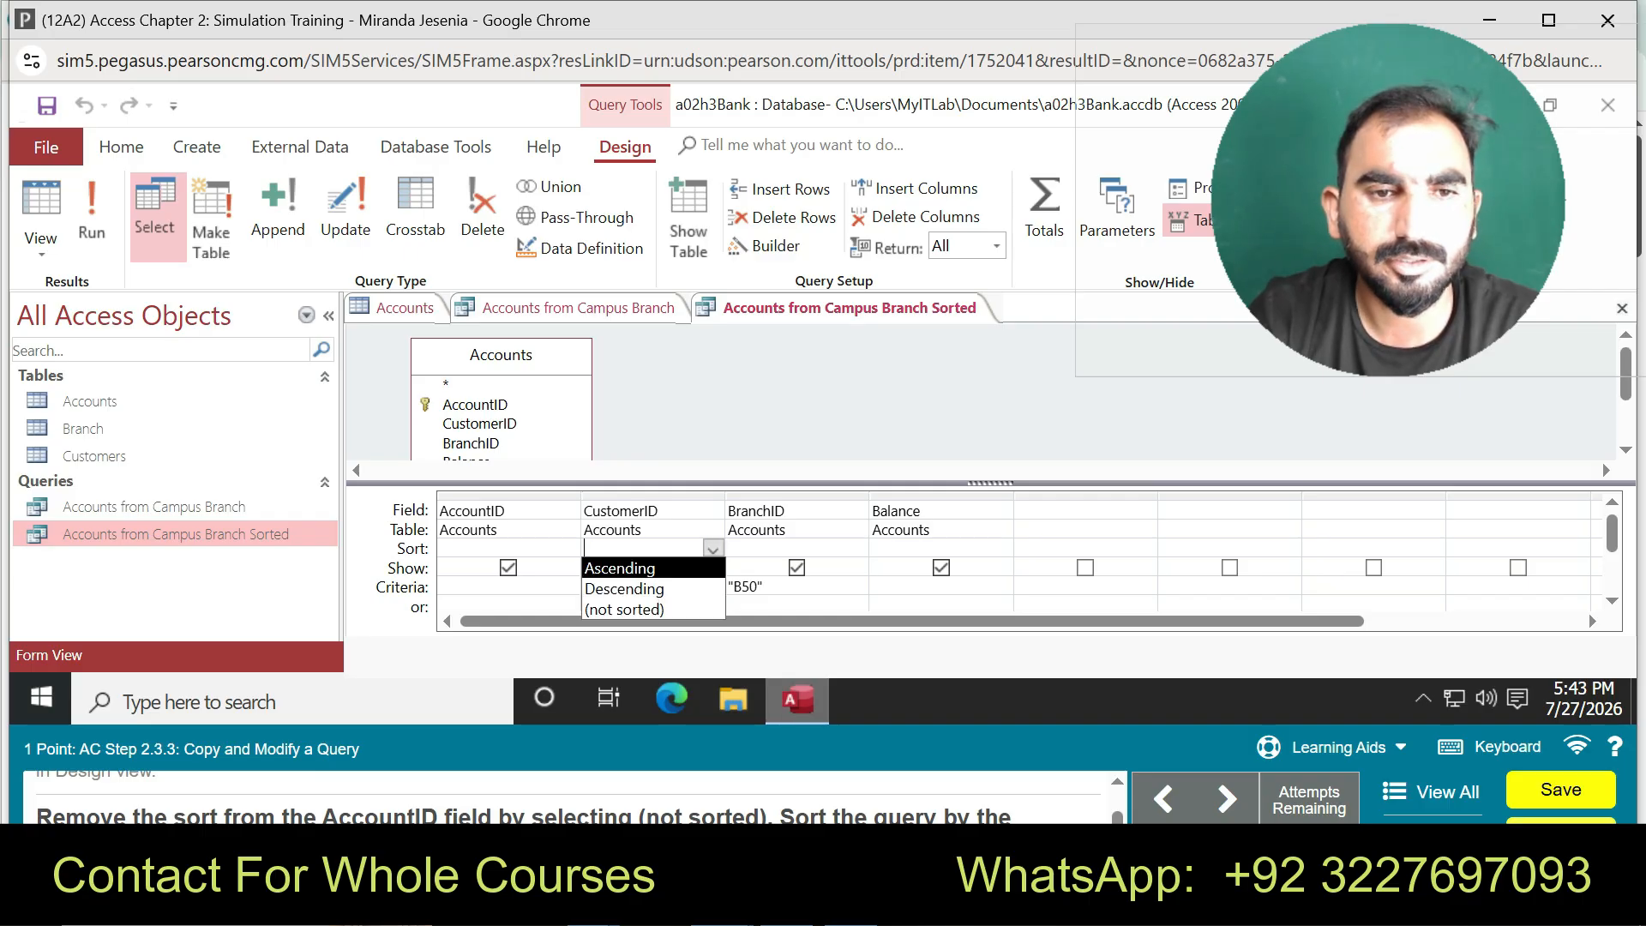
click(621, 569)
click(934, 549)
click(1001, 549)
click(900, 568)
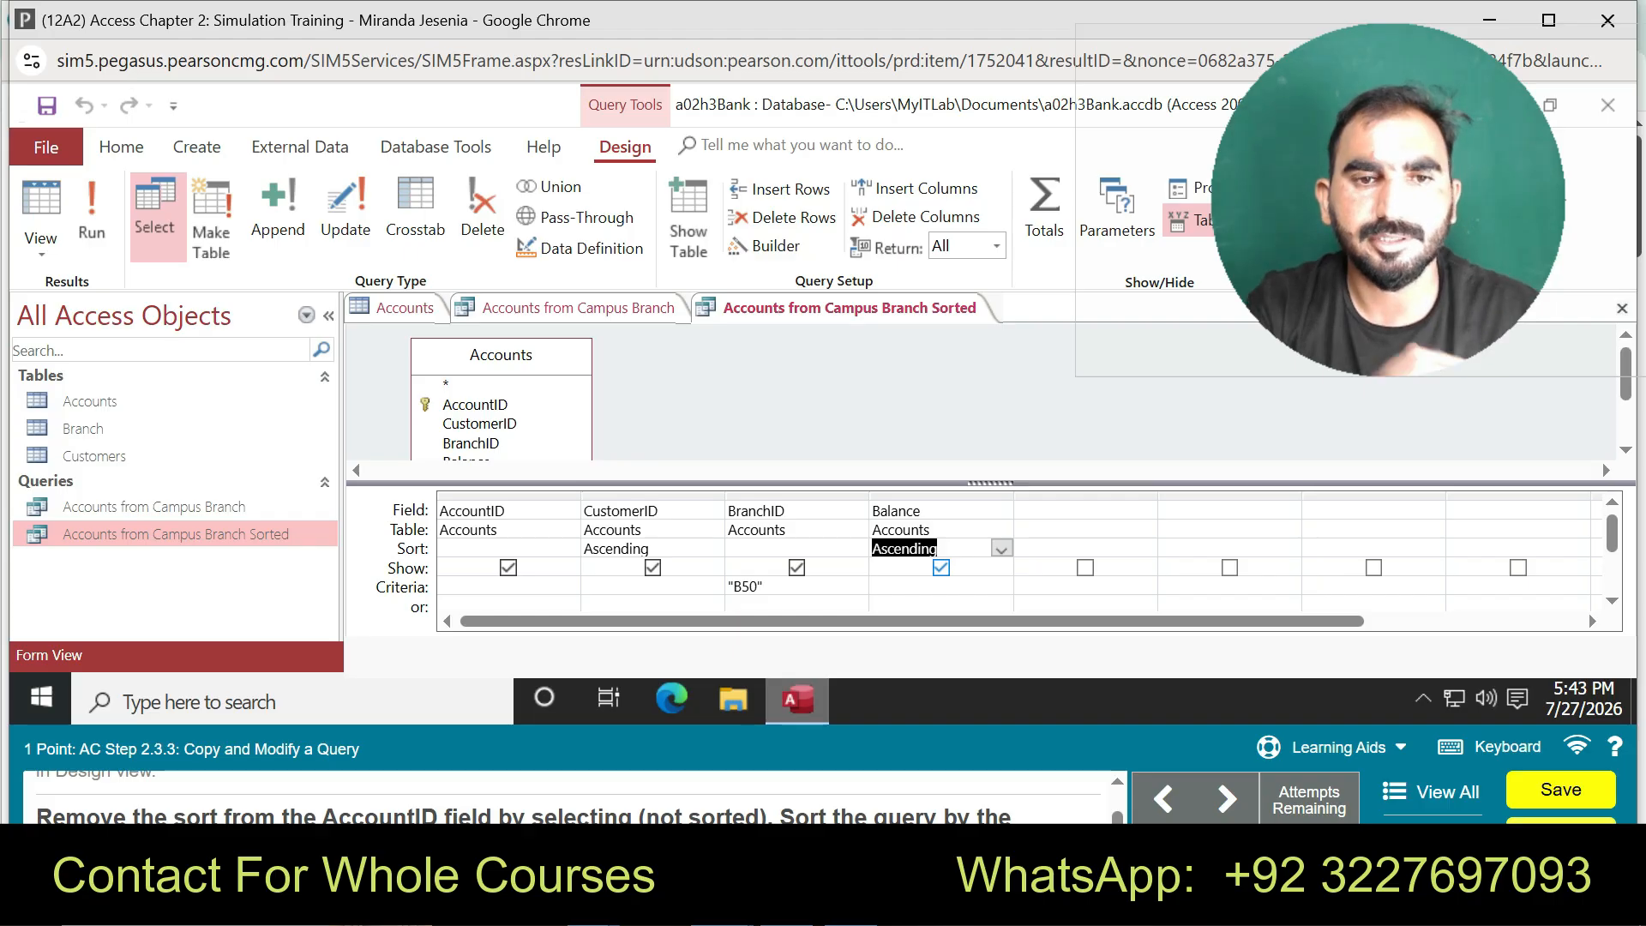
click(91, 214)
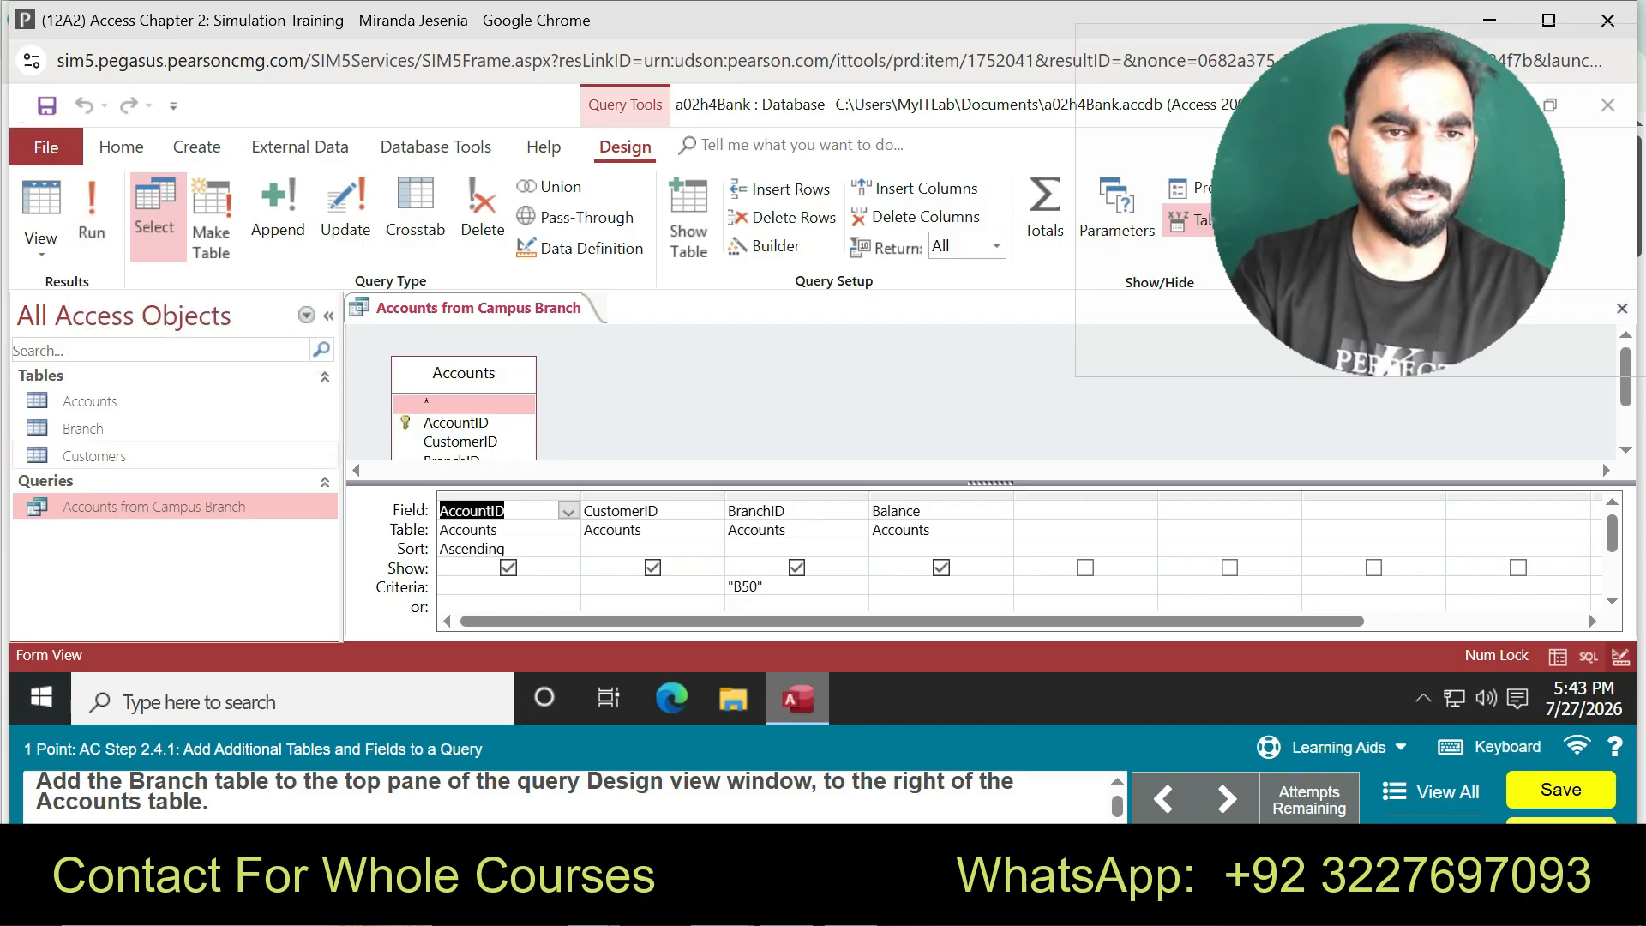
- Add the Branch table to the query design beside Accounts so the two are joined
click(83, 429)
drag(83, 429, 743, 412)
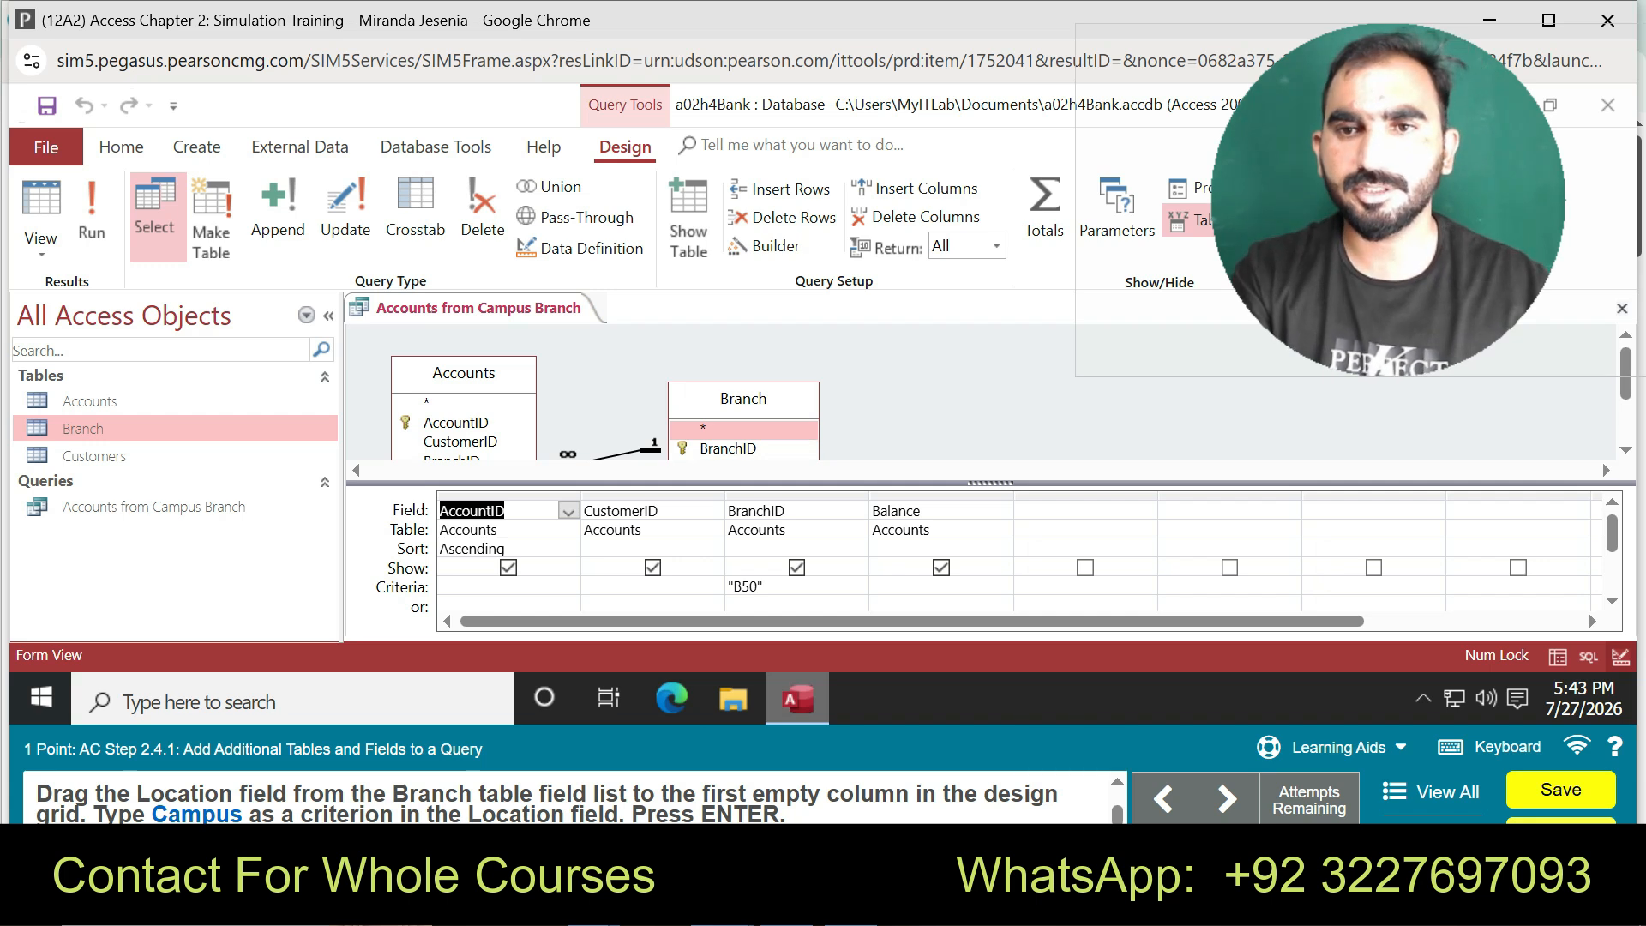
scroll(857, 395, down, 3)
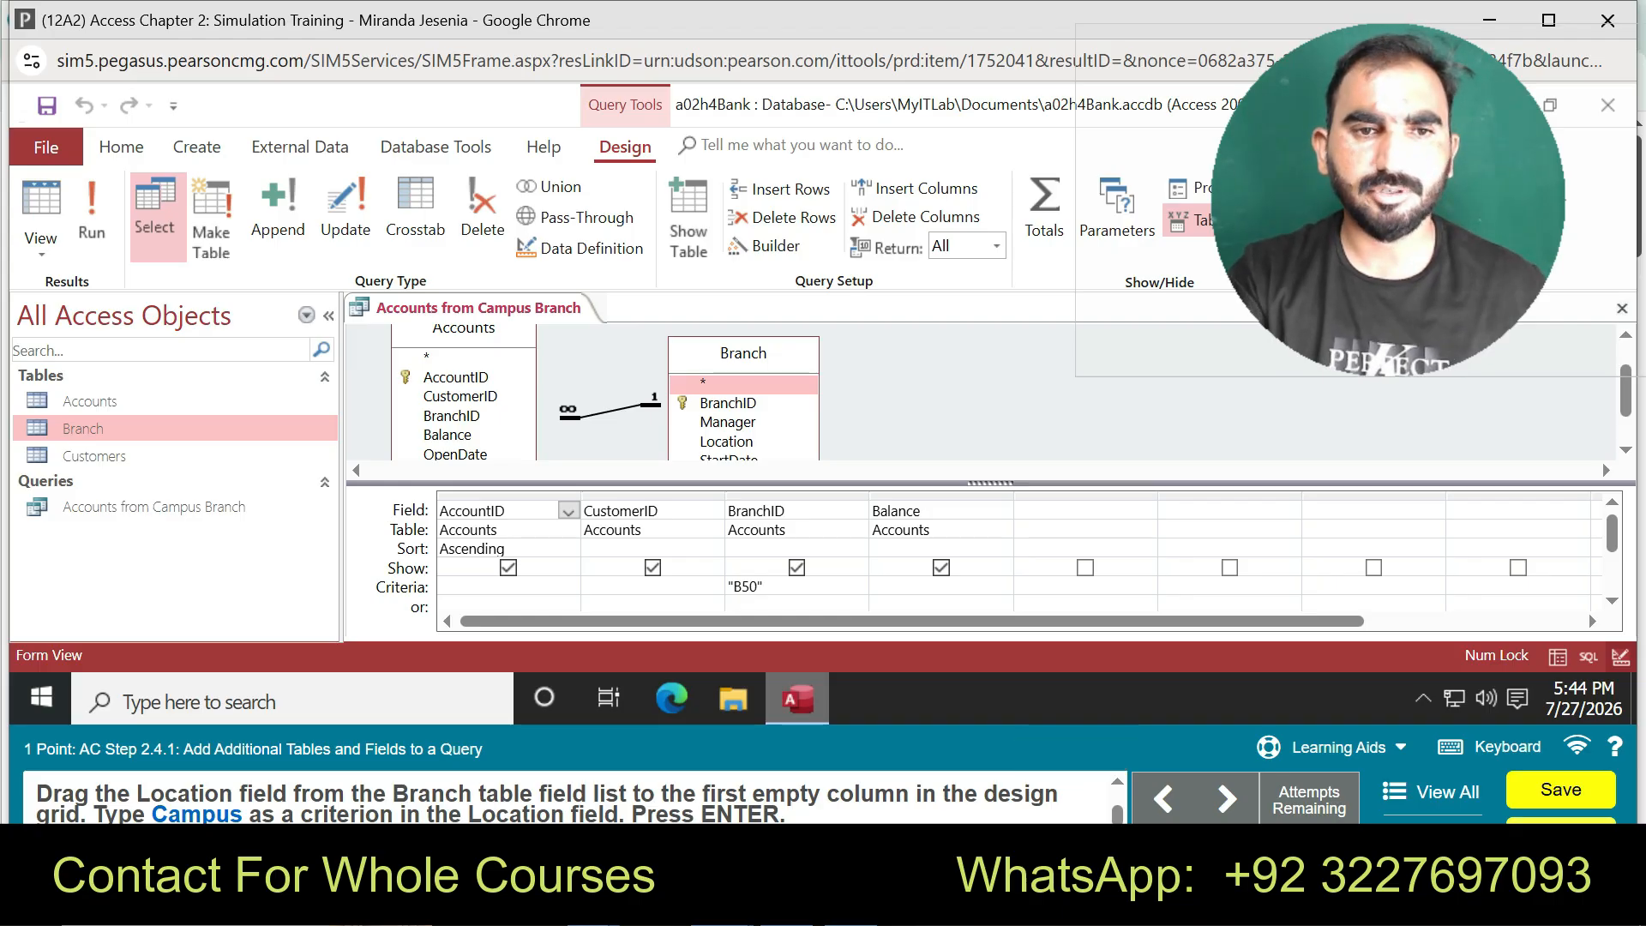
drag(726, 443, 797, 467)
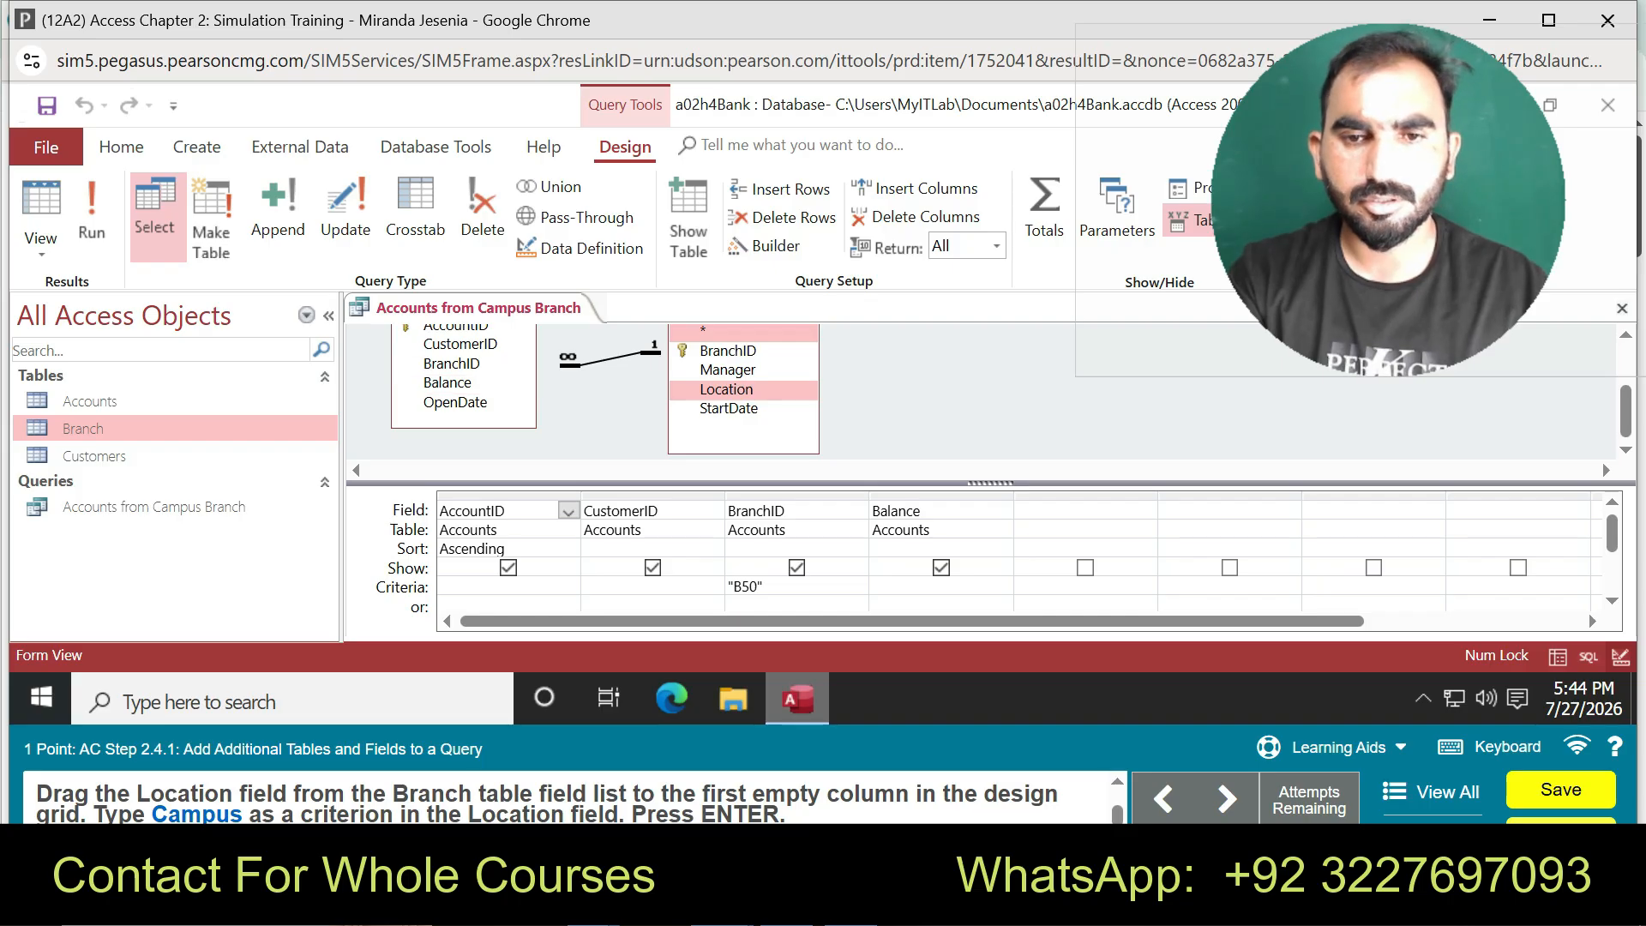
- Place the Branch table's Location field in the grid's first empty column
click(1328, 747)
click(1337, 695)
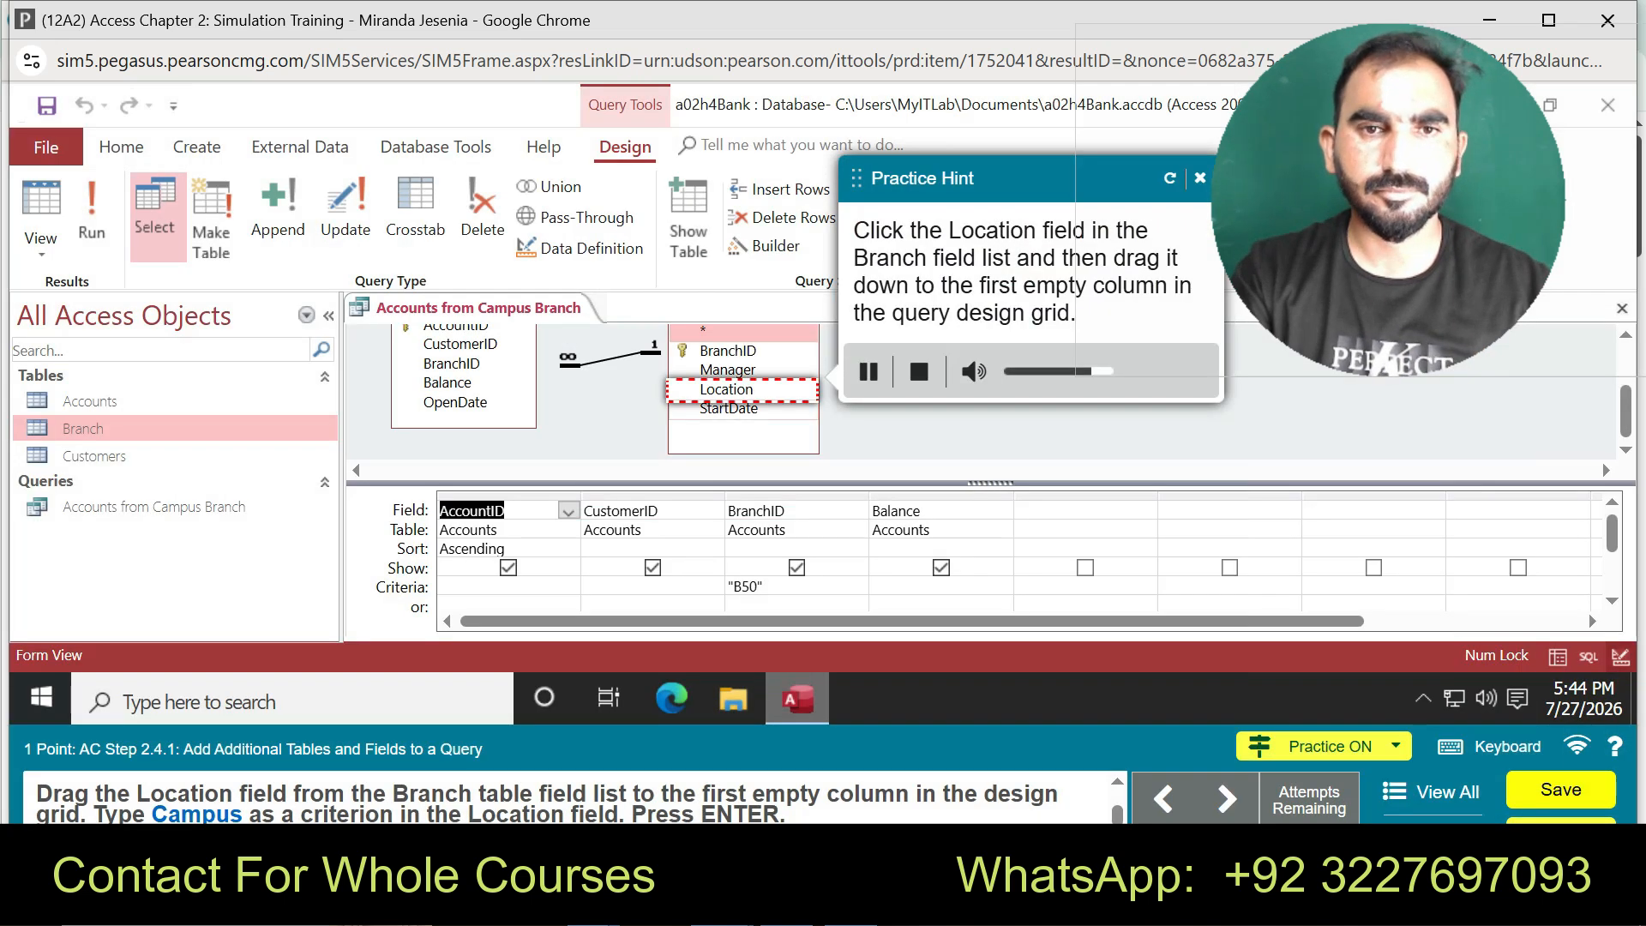
drag(726, 390, 1083, 511)
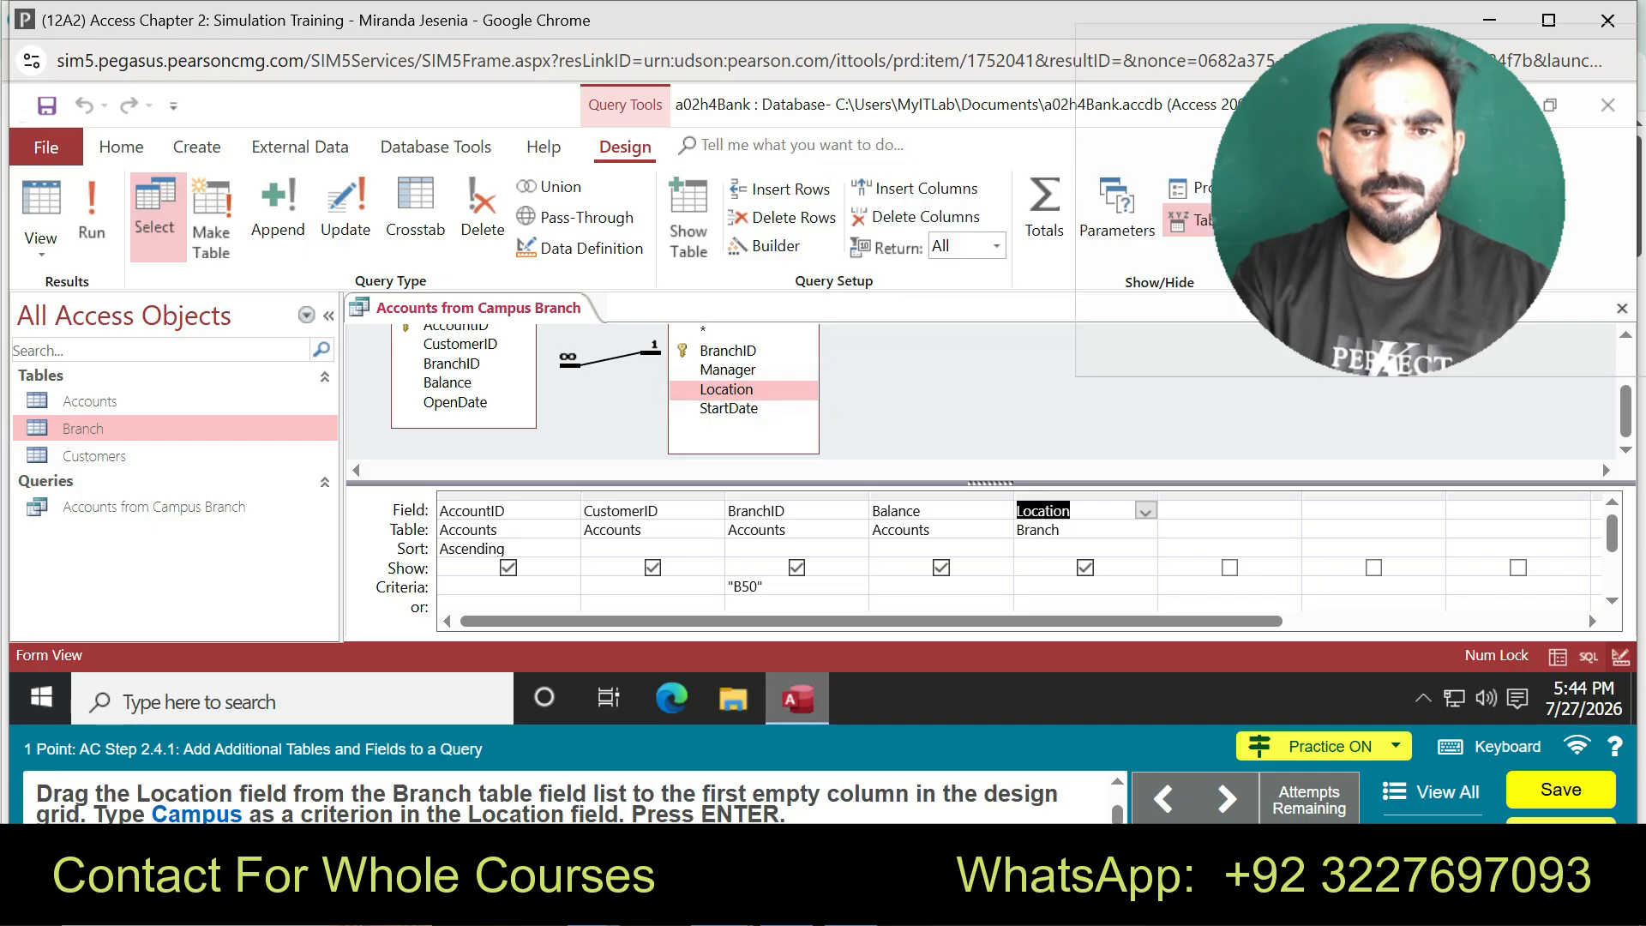
click(975, 457)
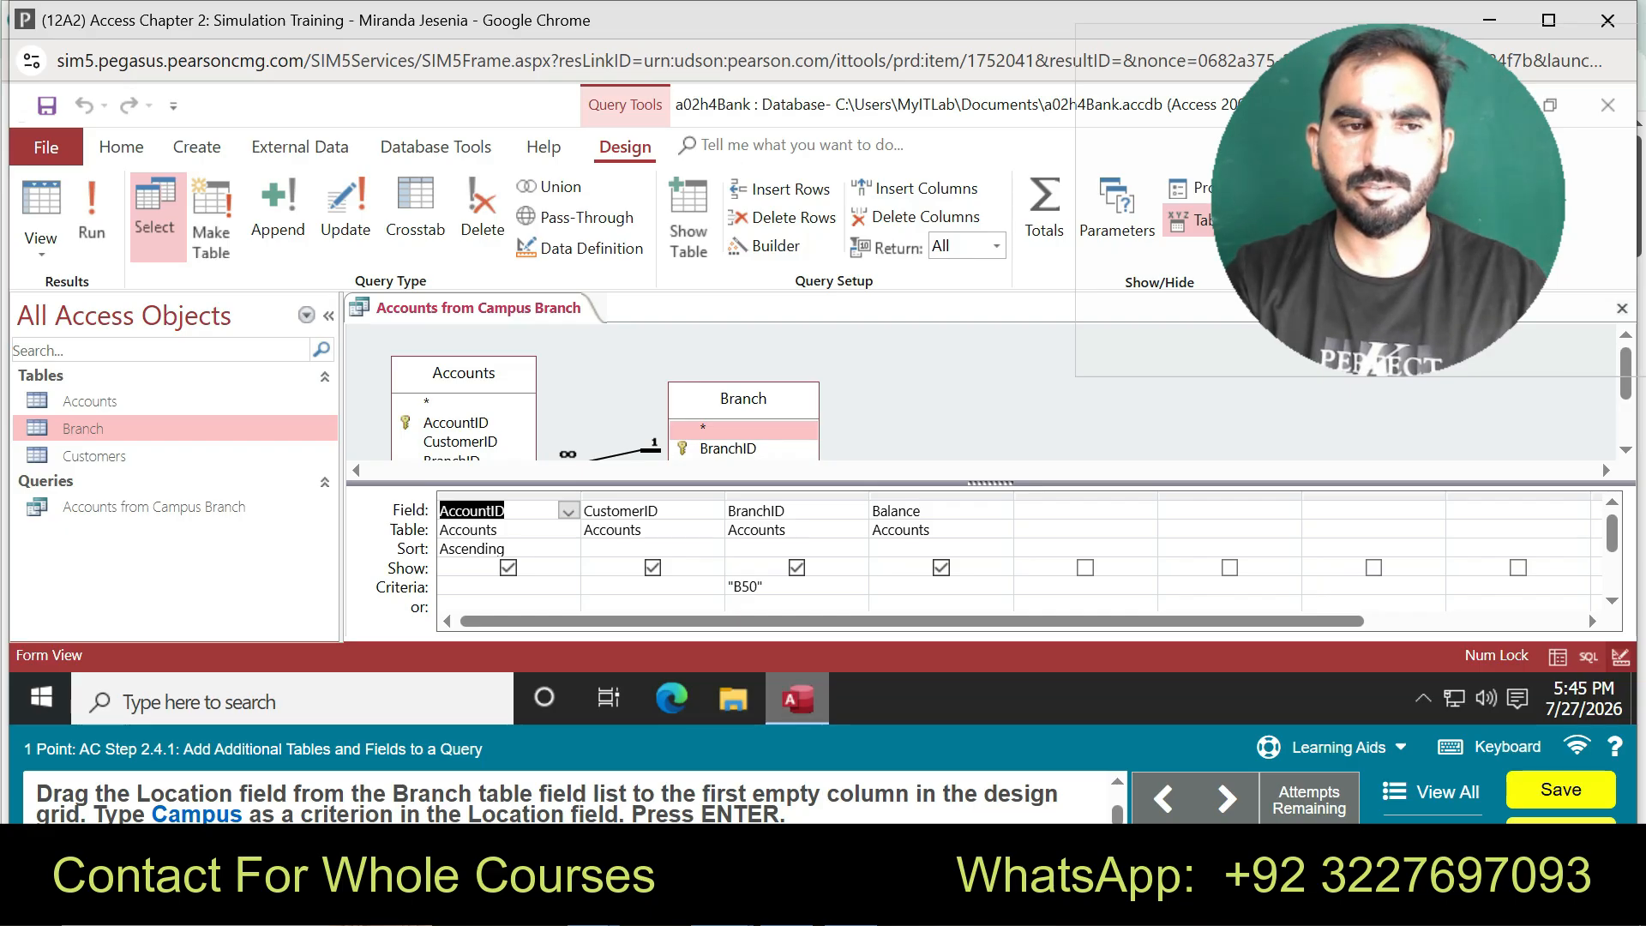
scroll(744, 421, down, 2)
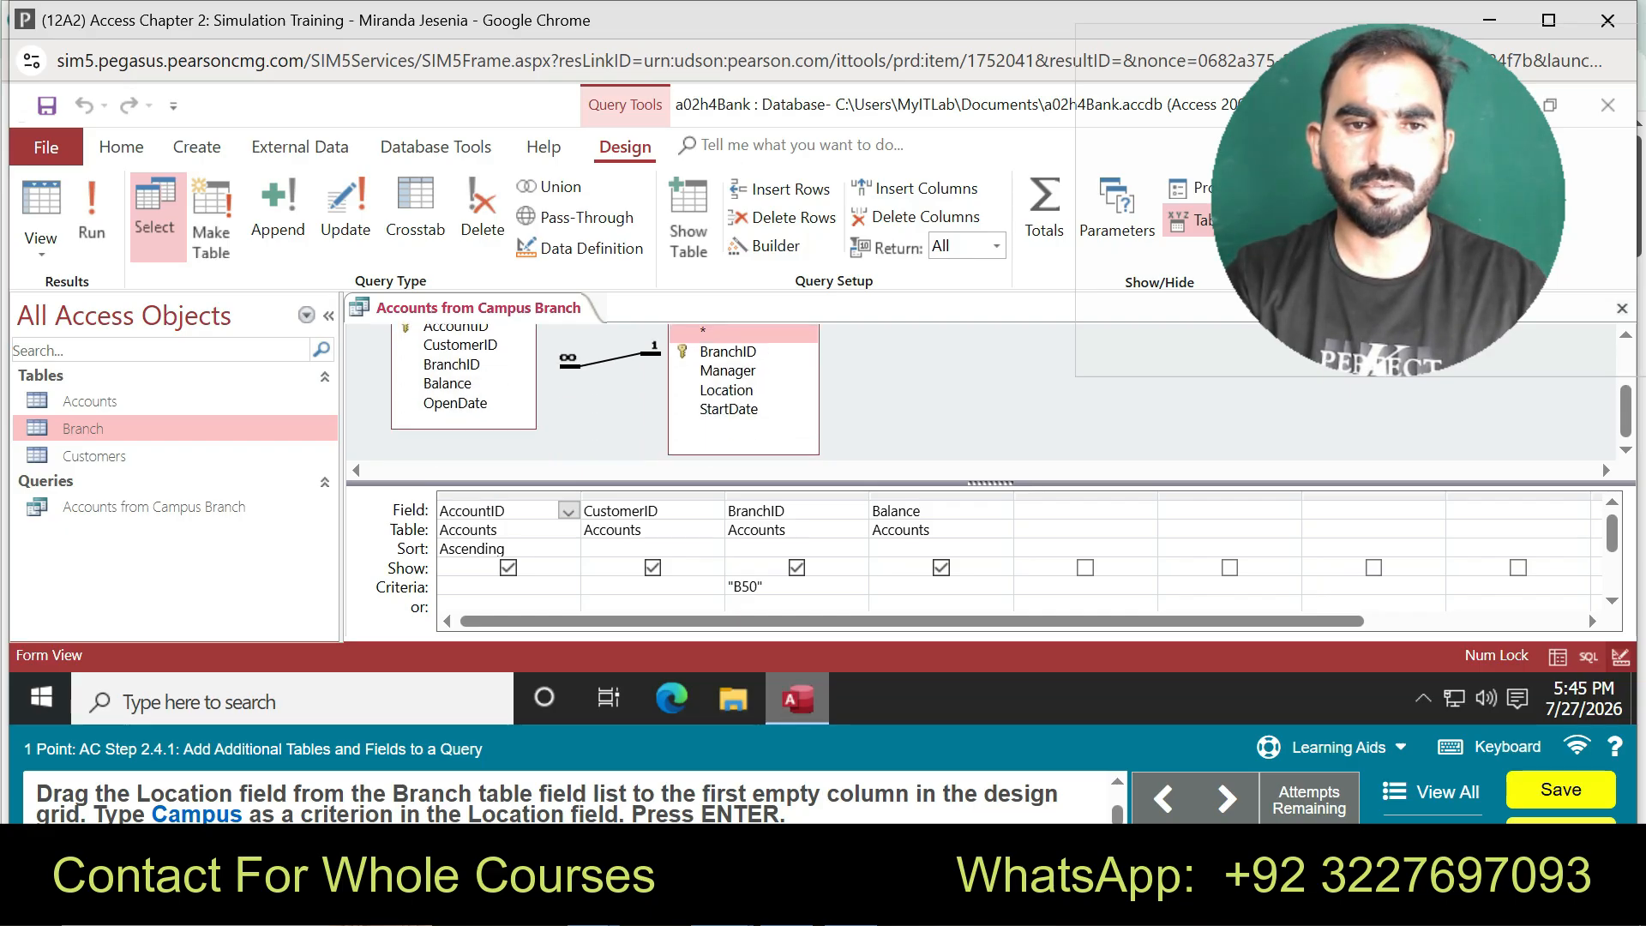
click(727, 391)
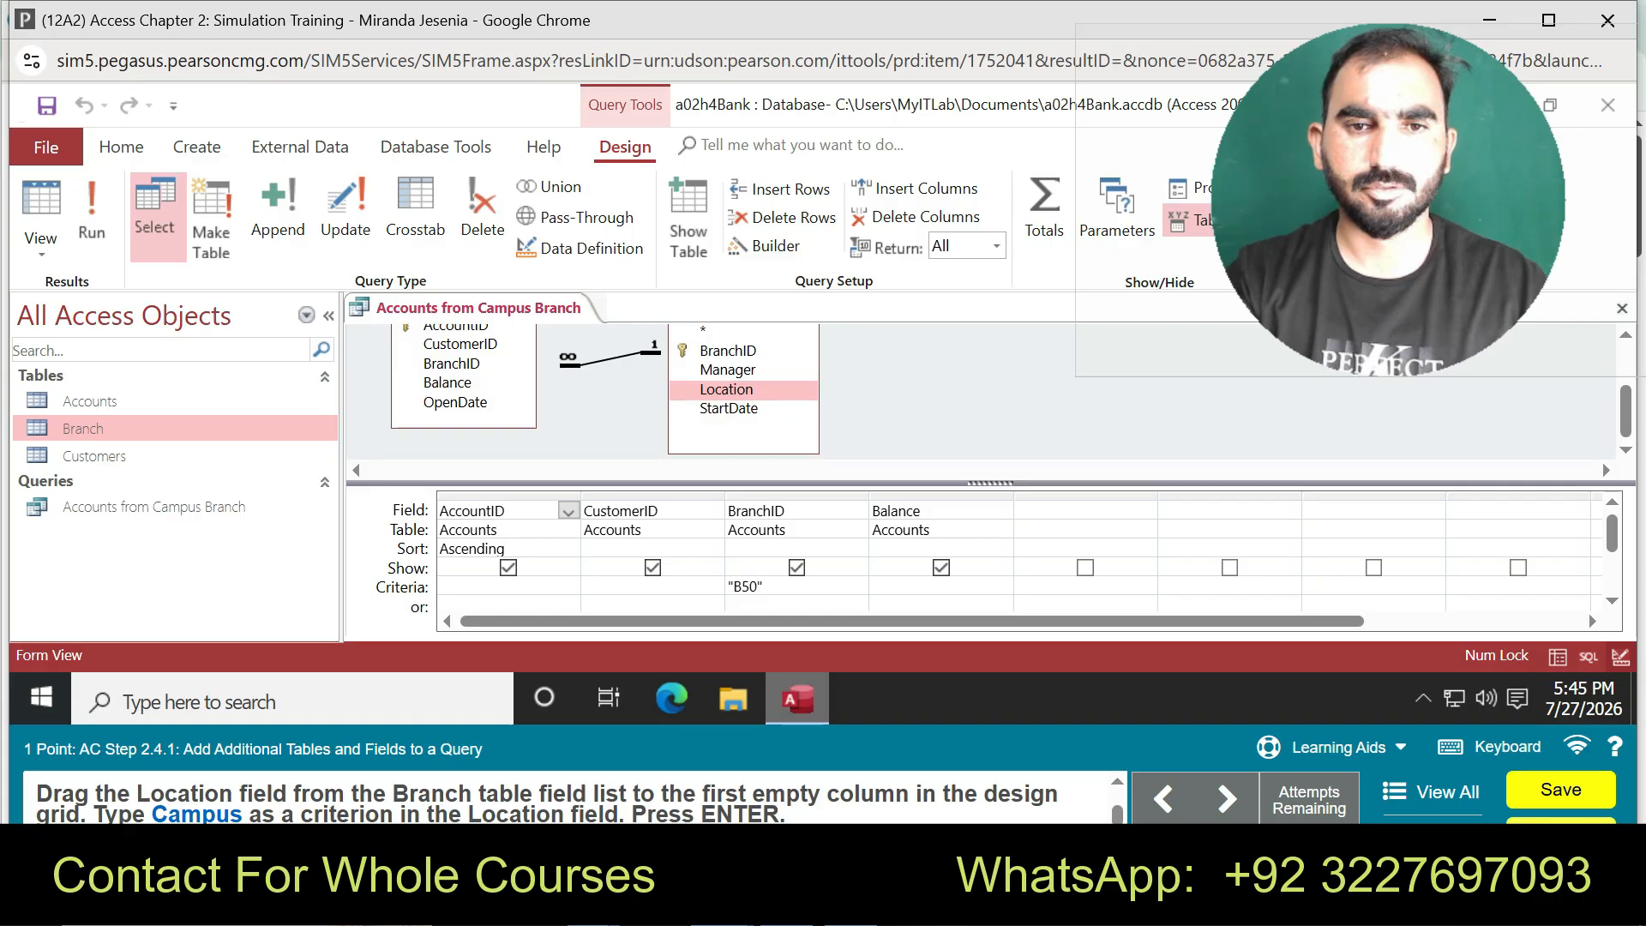
drag(728, 390, 1042, 510)
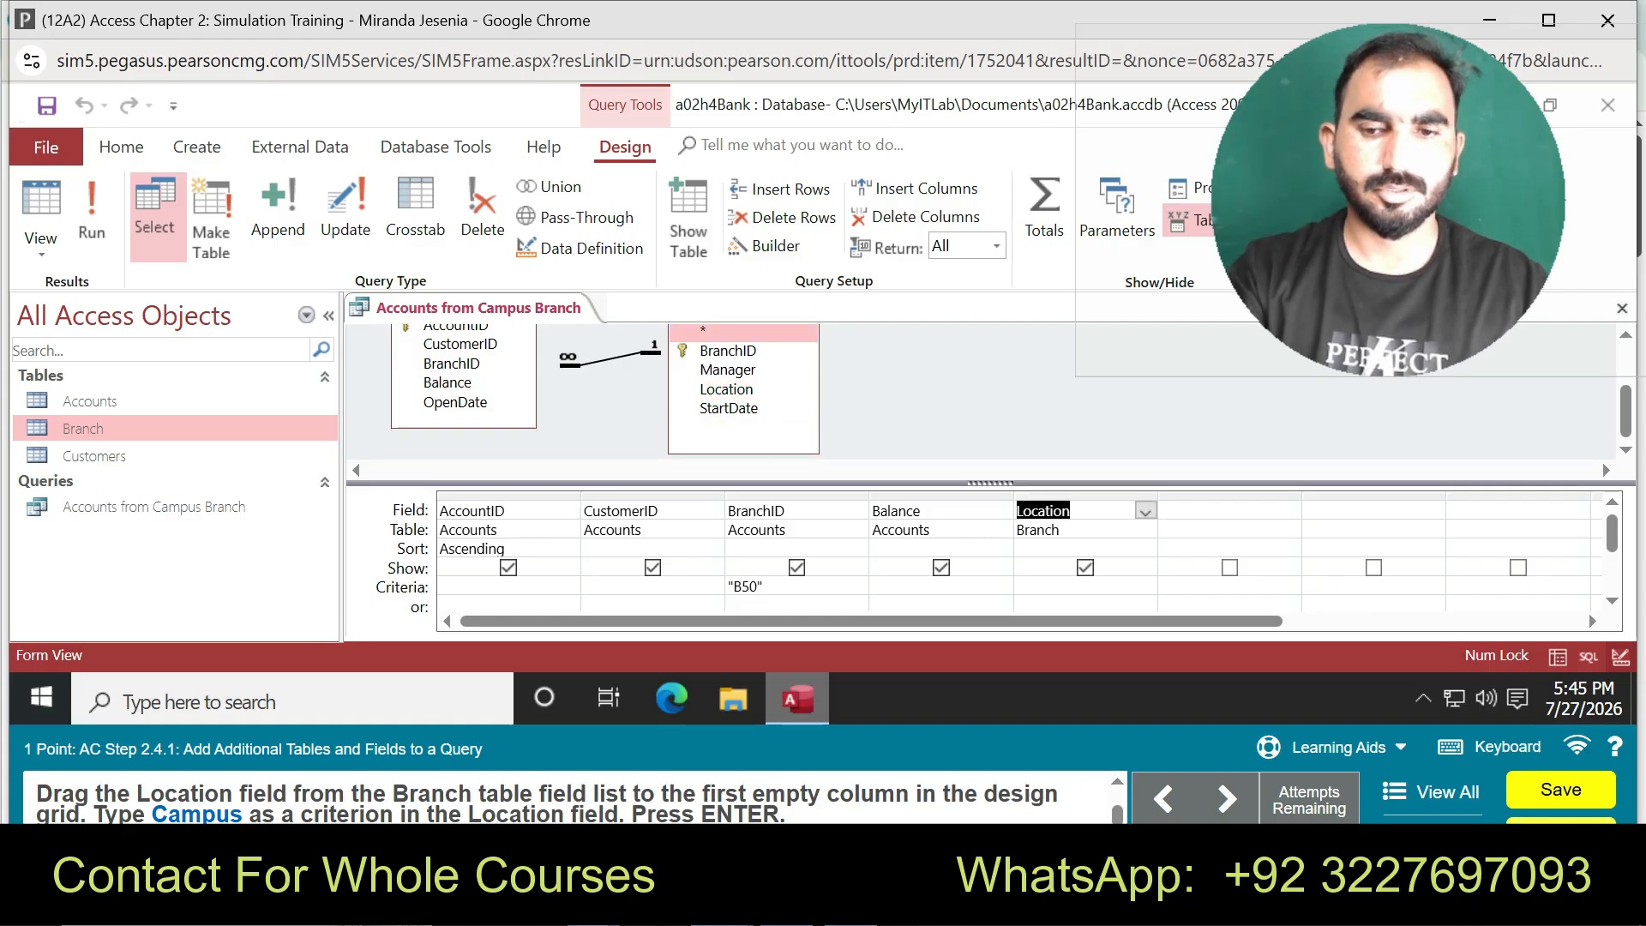
key(Return)
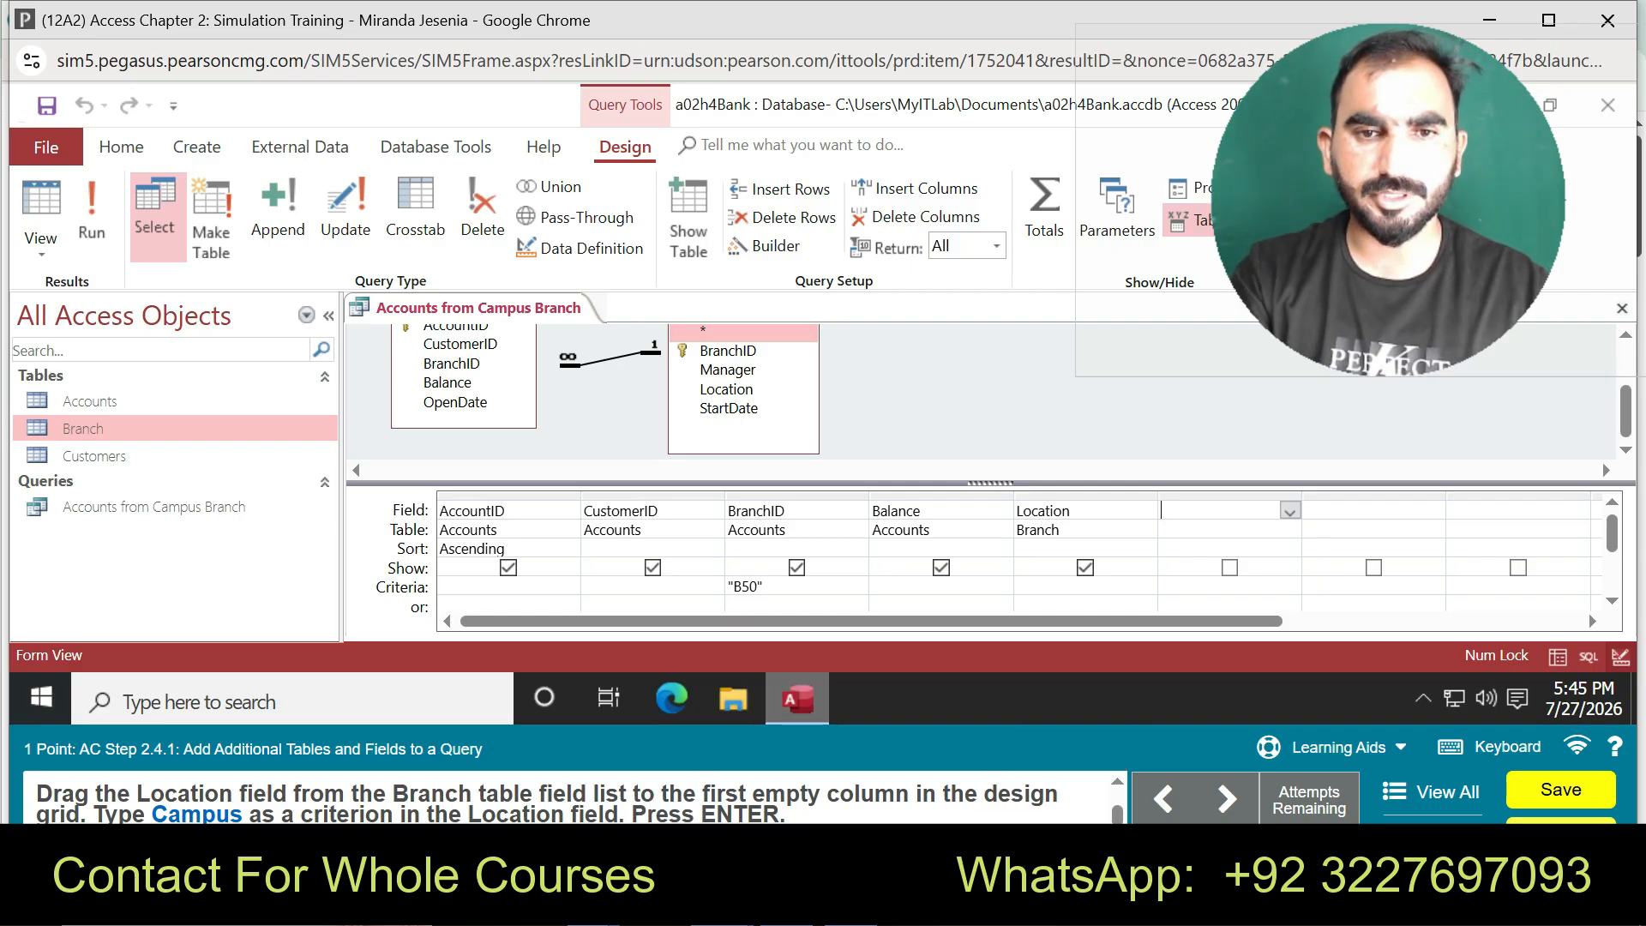
- Enter Campus as the Location criterion
click(1020, 587)
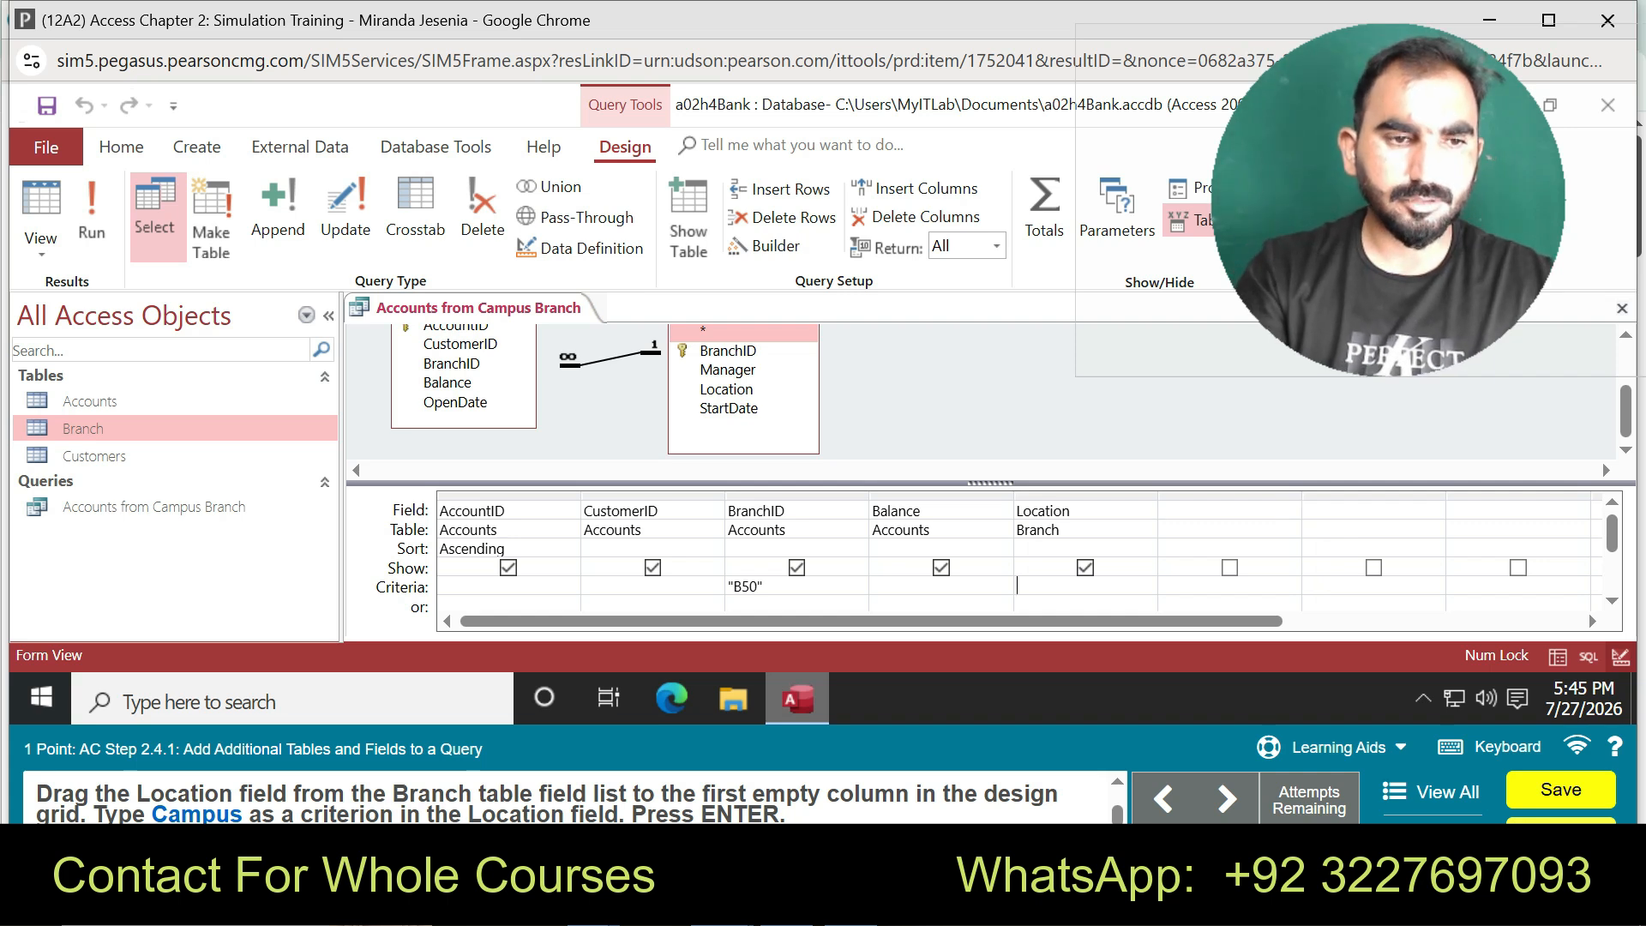
text(c)
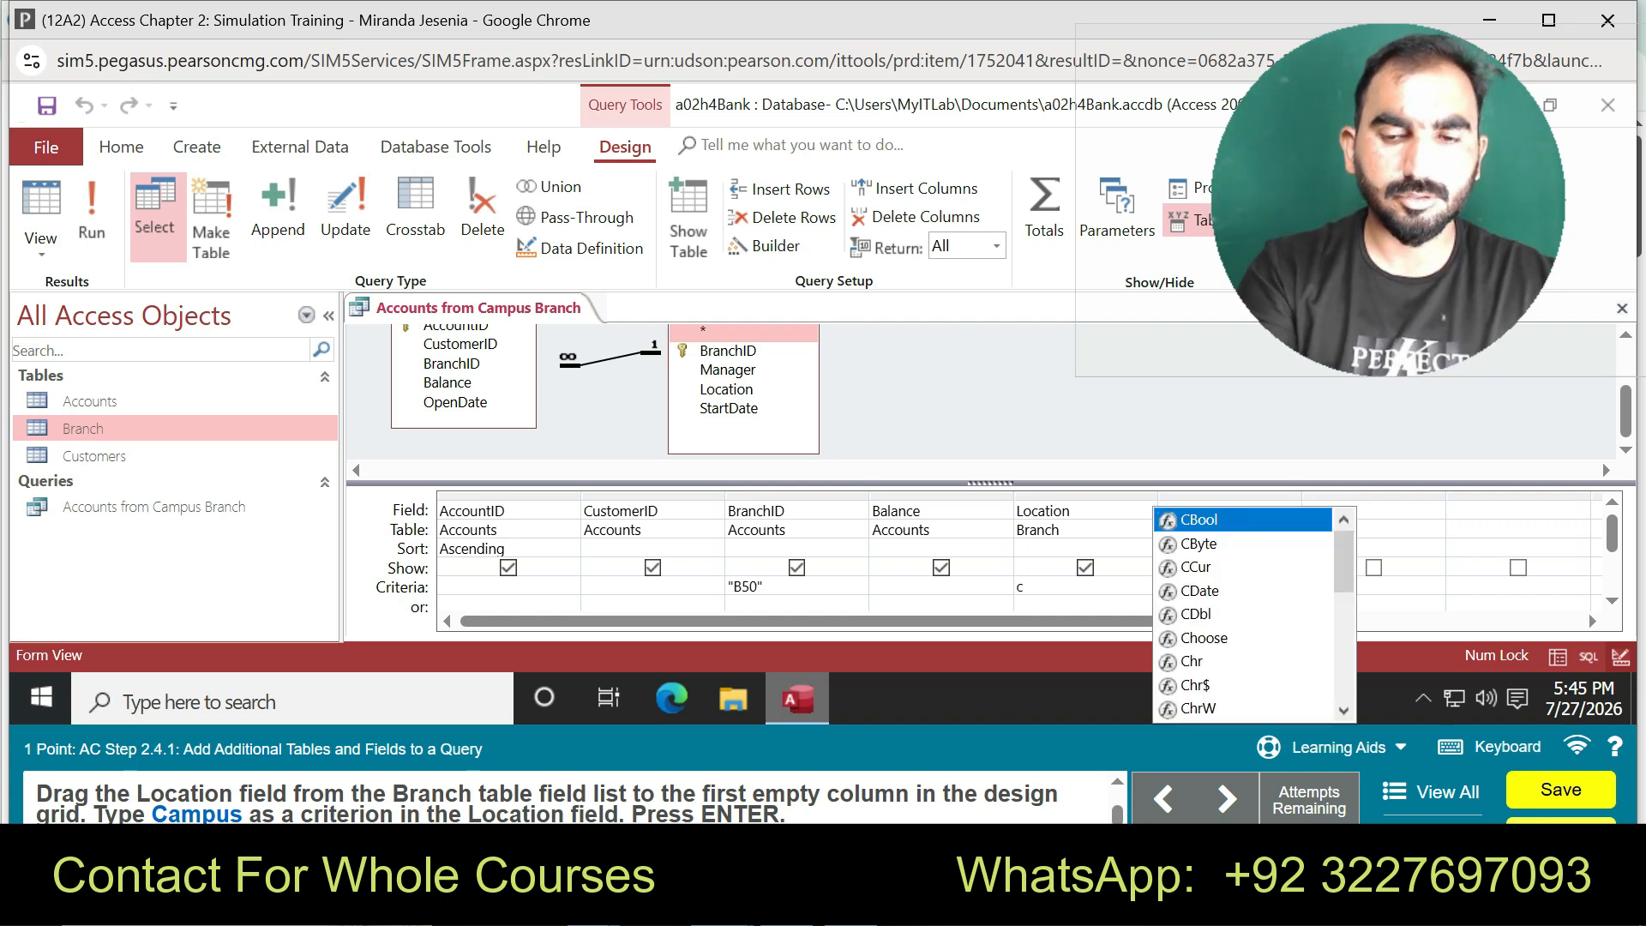
text(ampus)
key(Return)
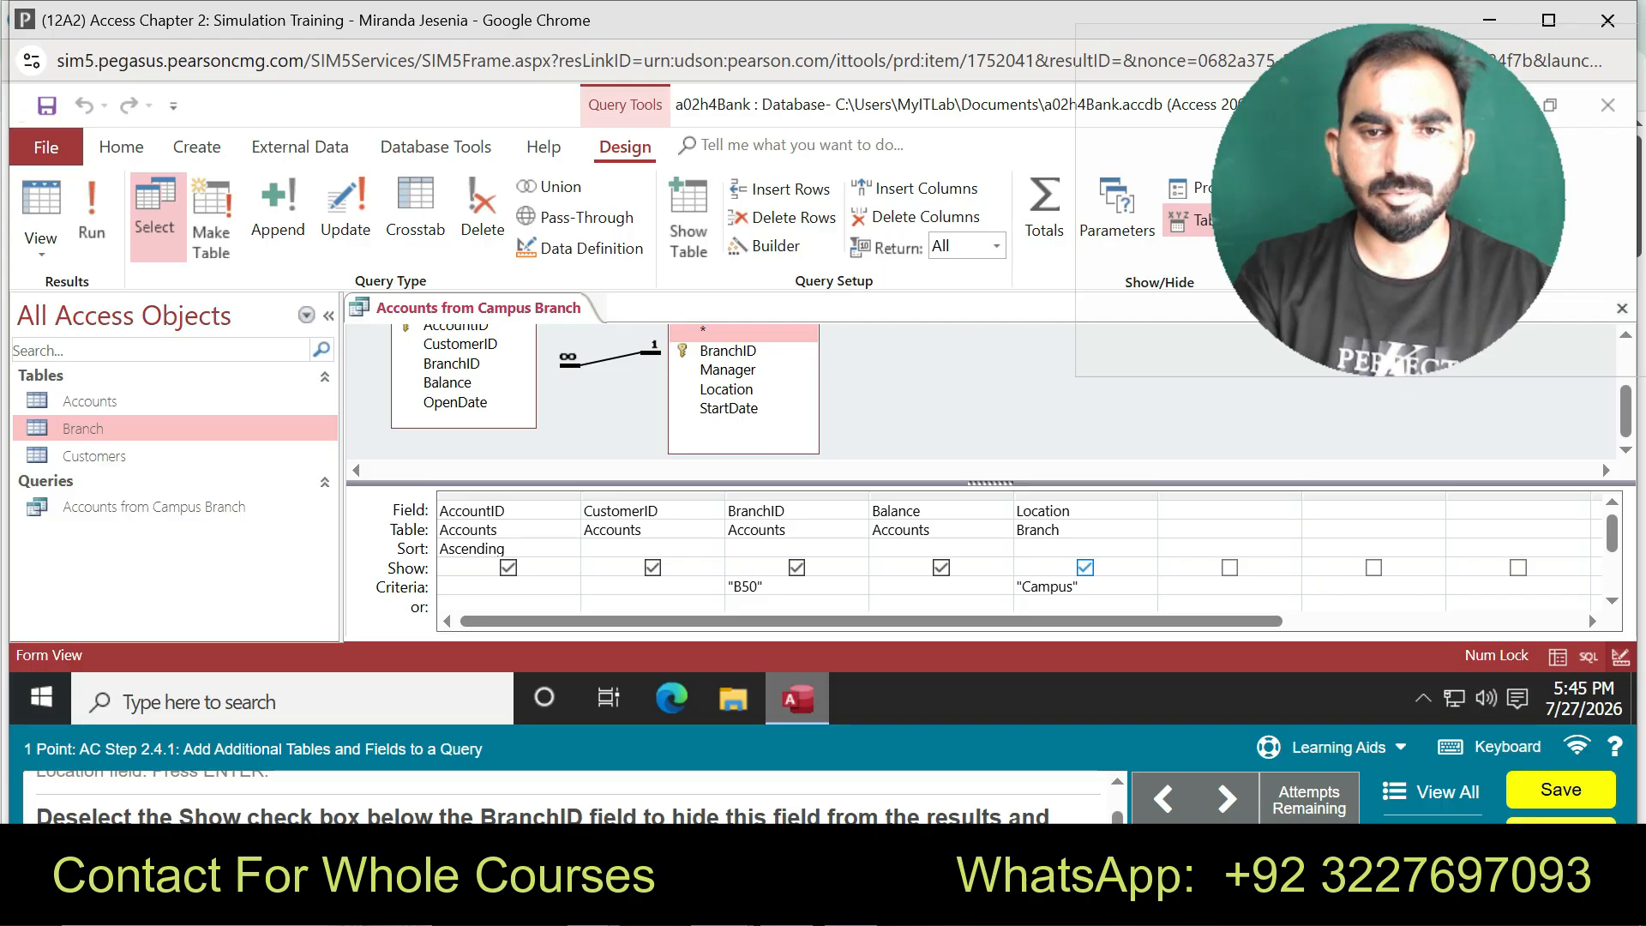
- Hide BranchID from the results and delete its B50 criterion
click(1085, 567)
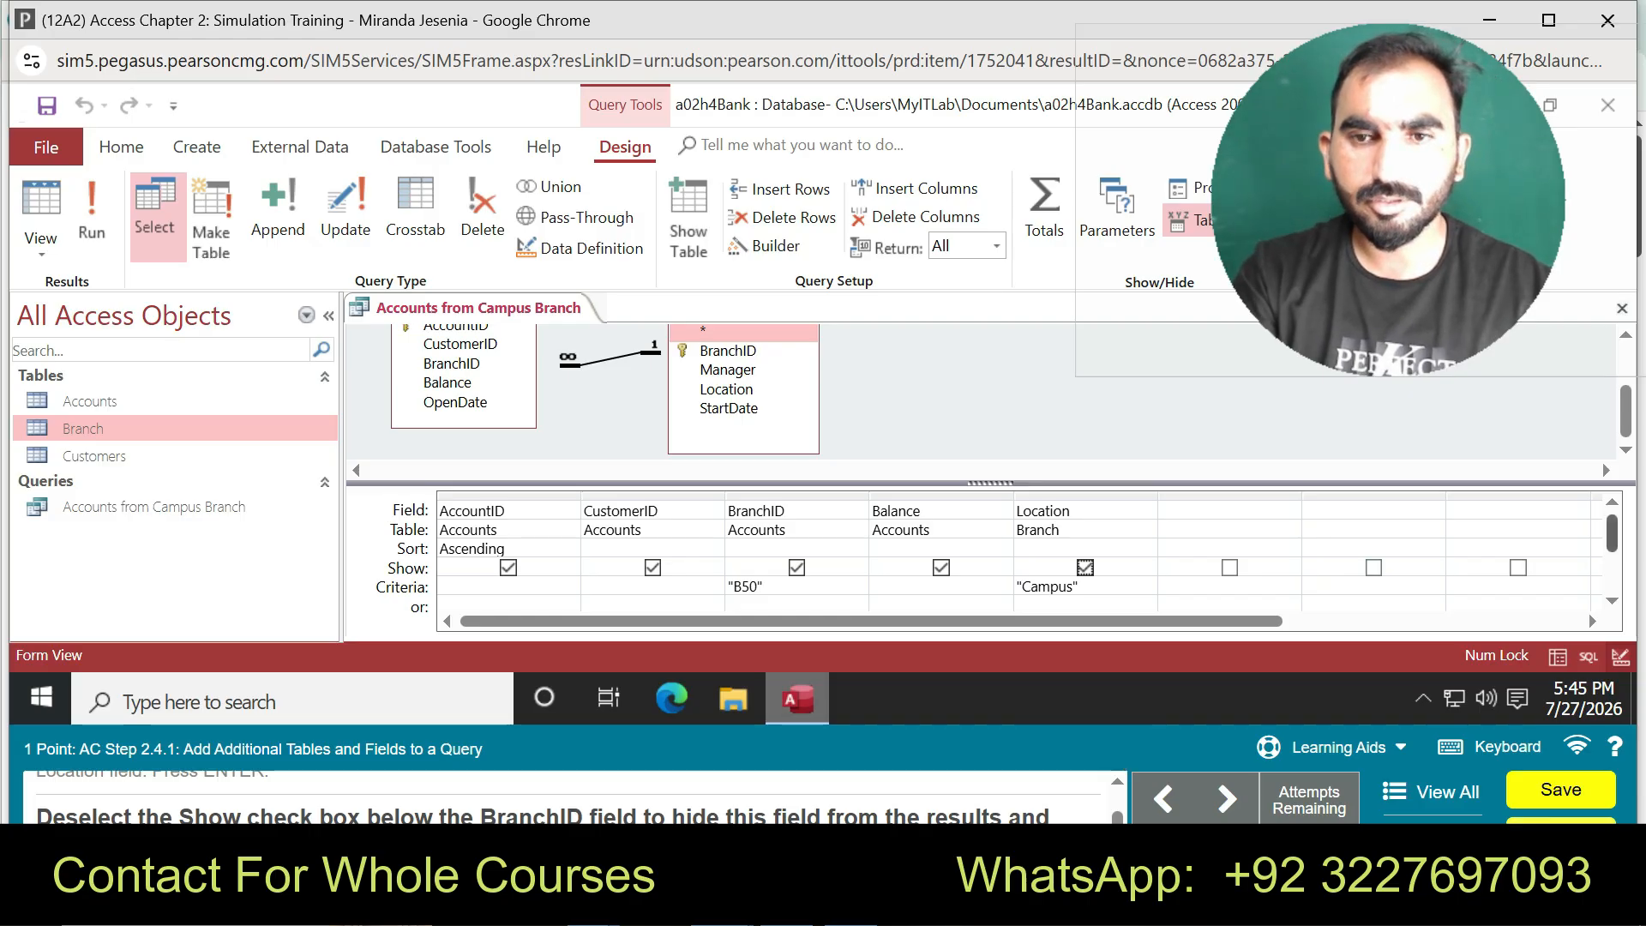
click(796, 567)
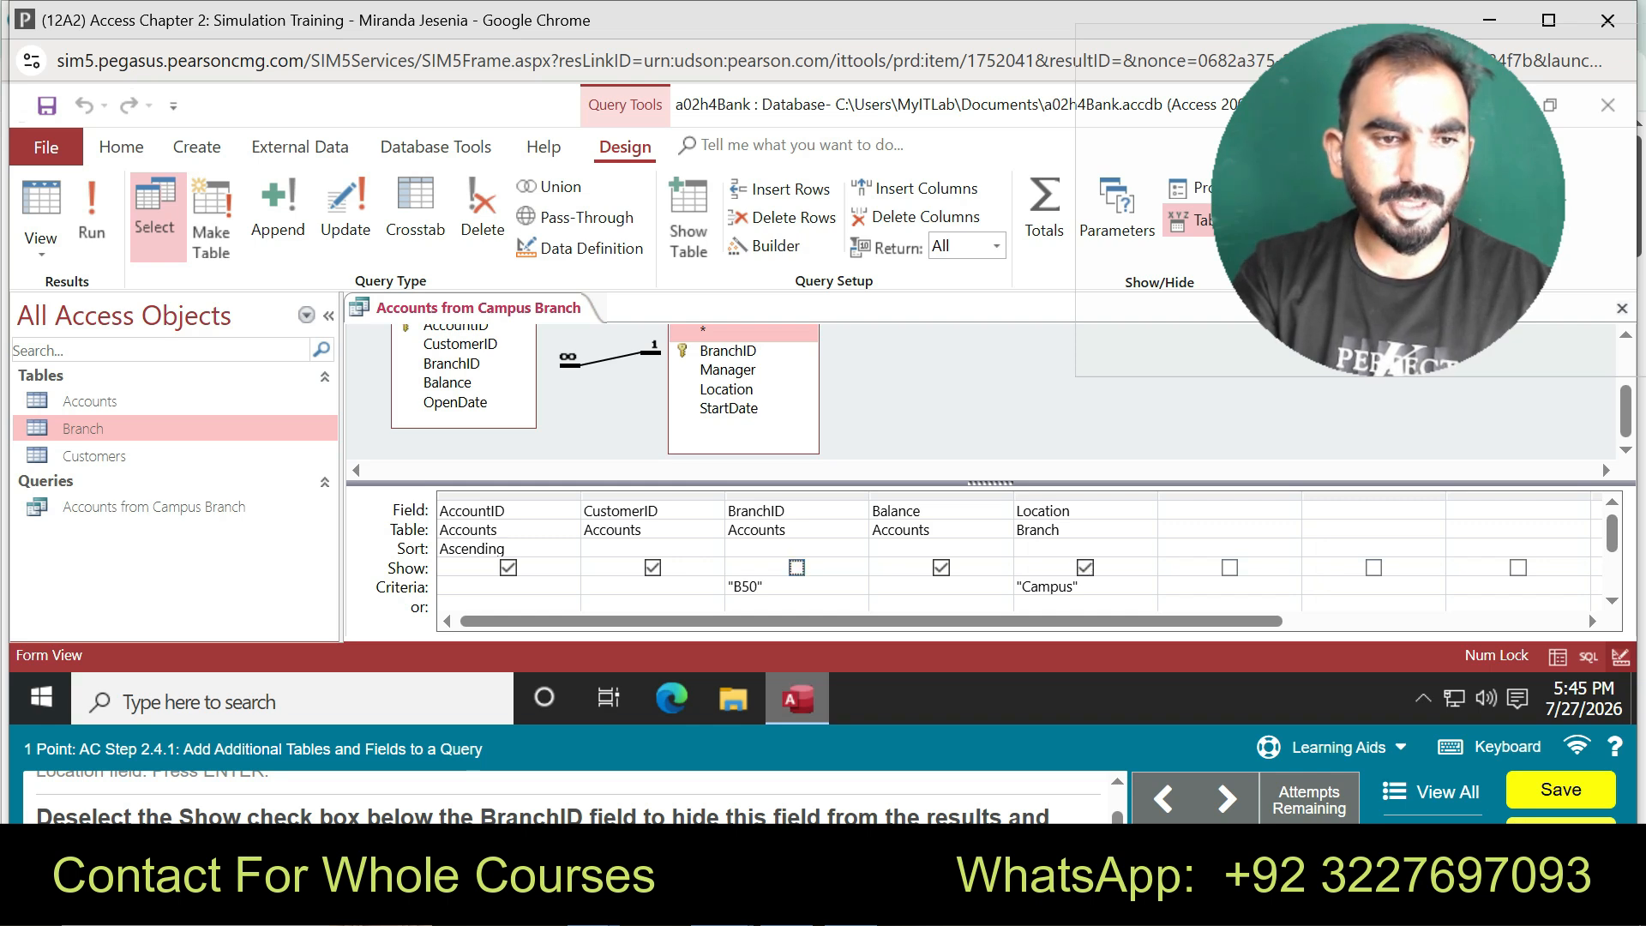
key(Down)
key(Delete)
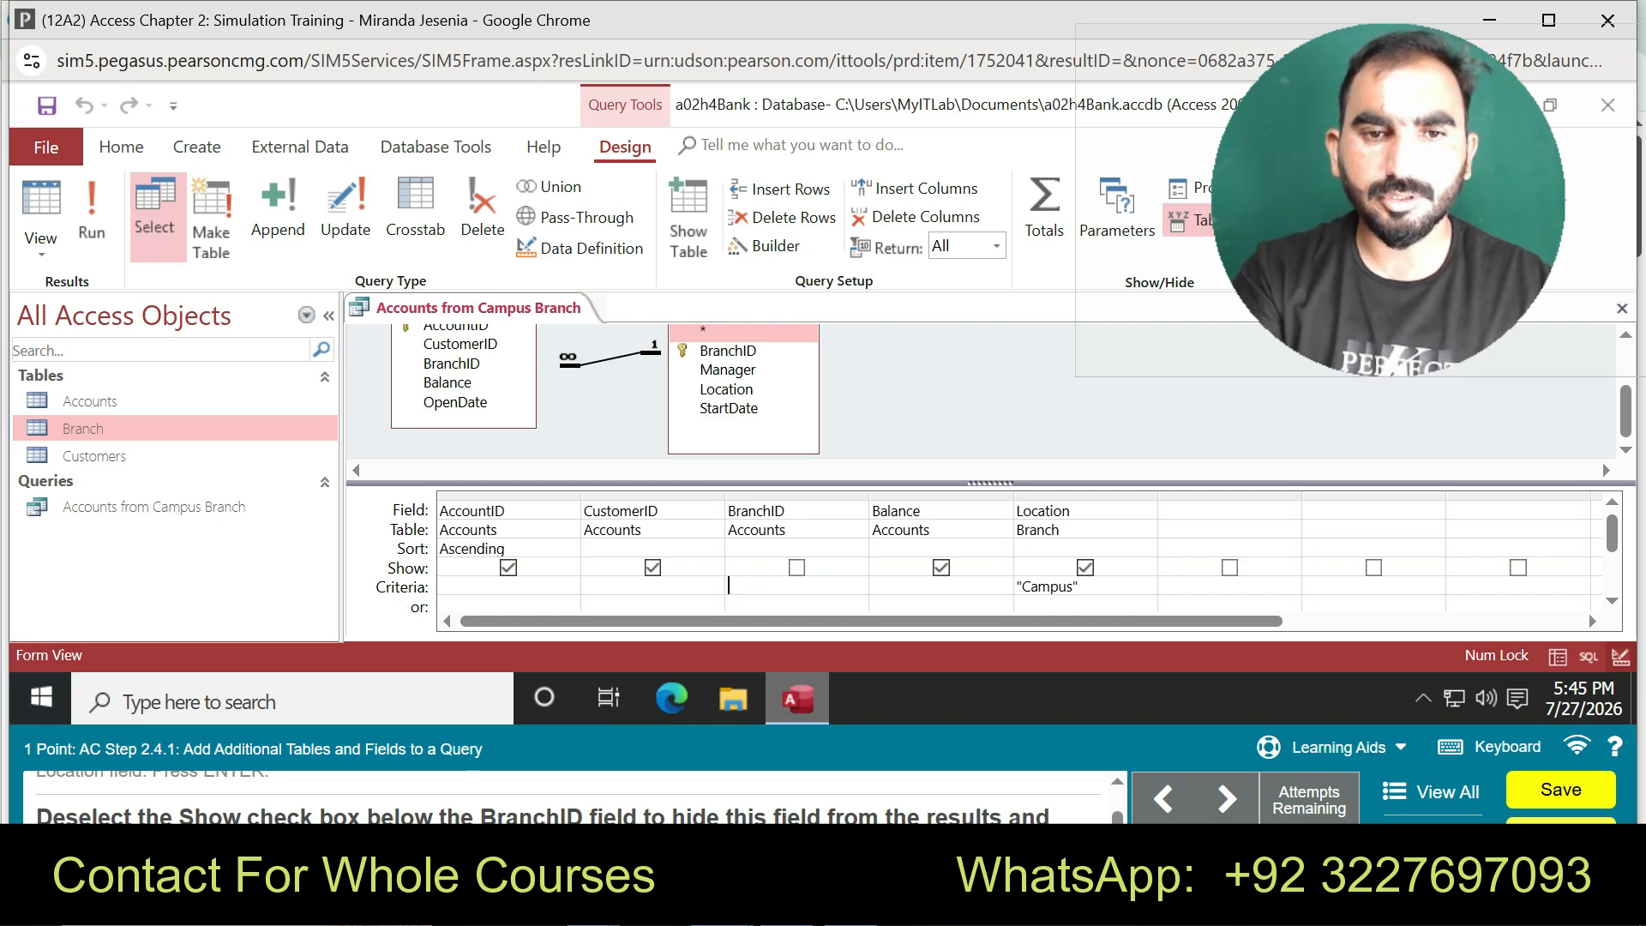